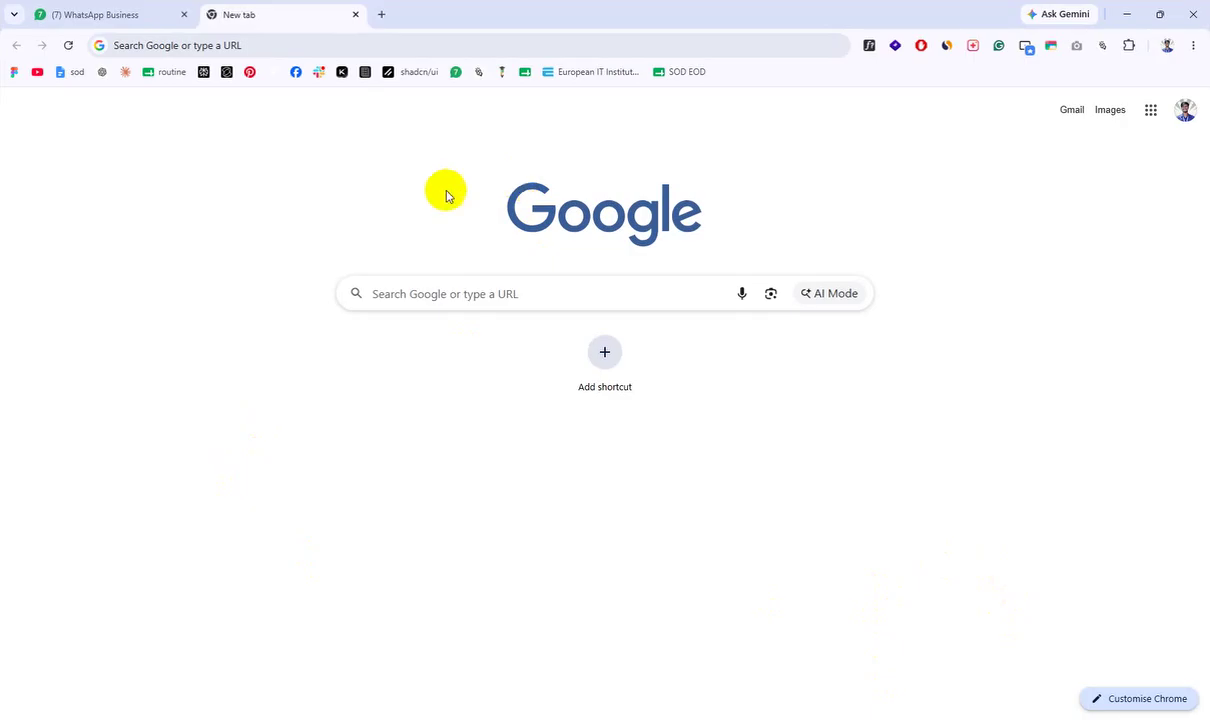
Step: Dismiss the search suggestions to start a fresh Google search
{"action": "left_click", "coordinate": [265, 44]}
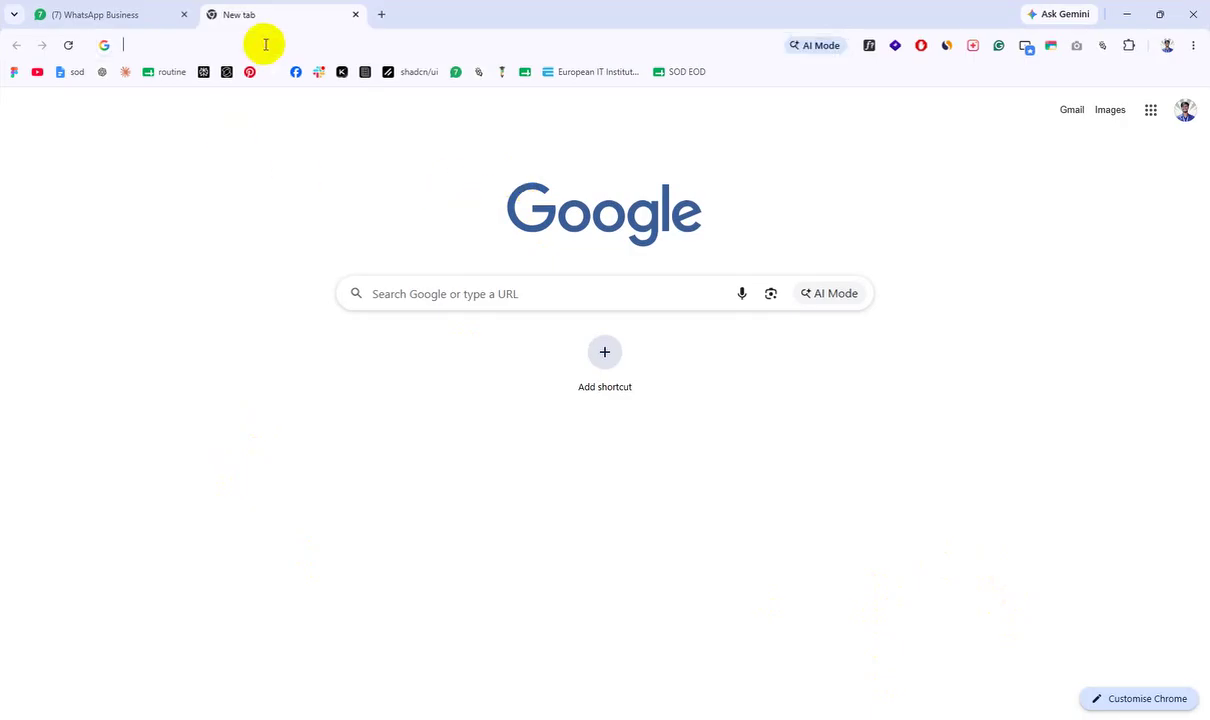
{"action": "left_click", "coordinate": [340, 432]}
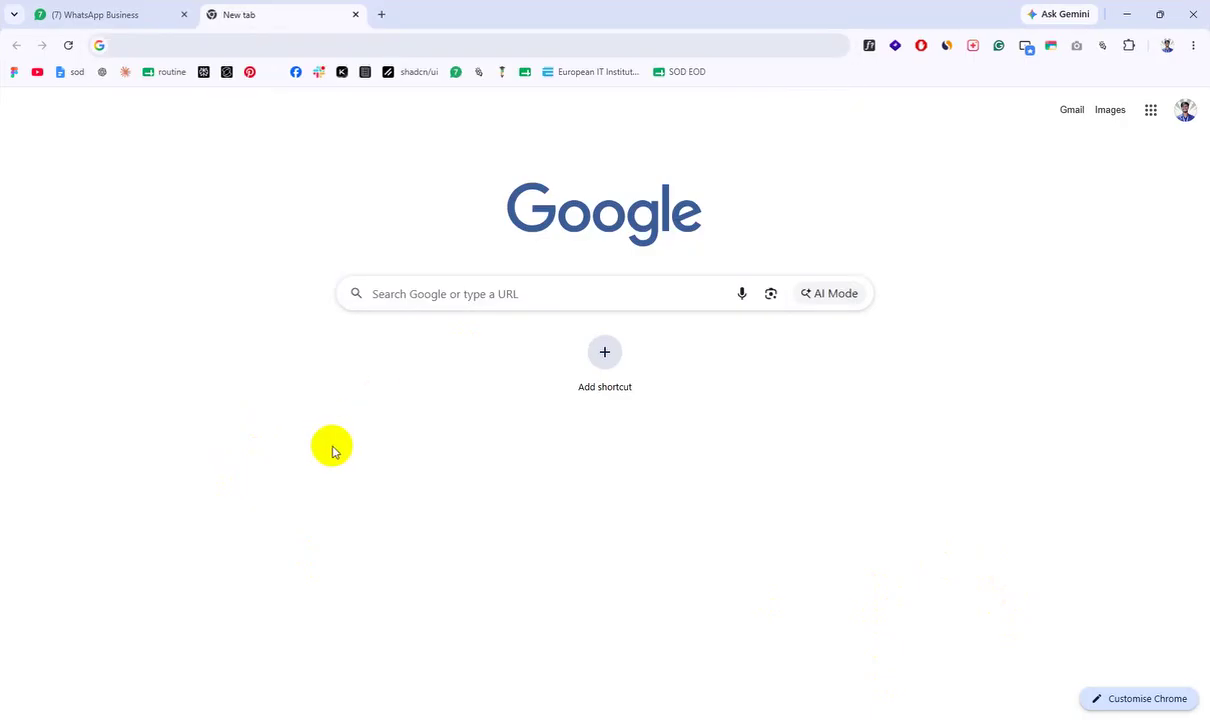
{"action": "left_click", "coordinate": [679, 51]}
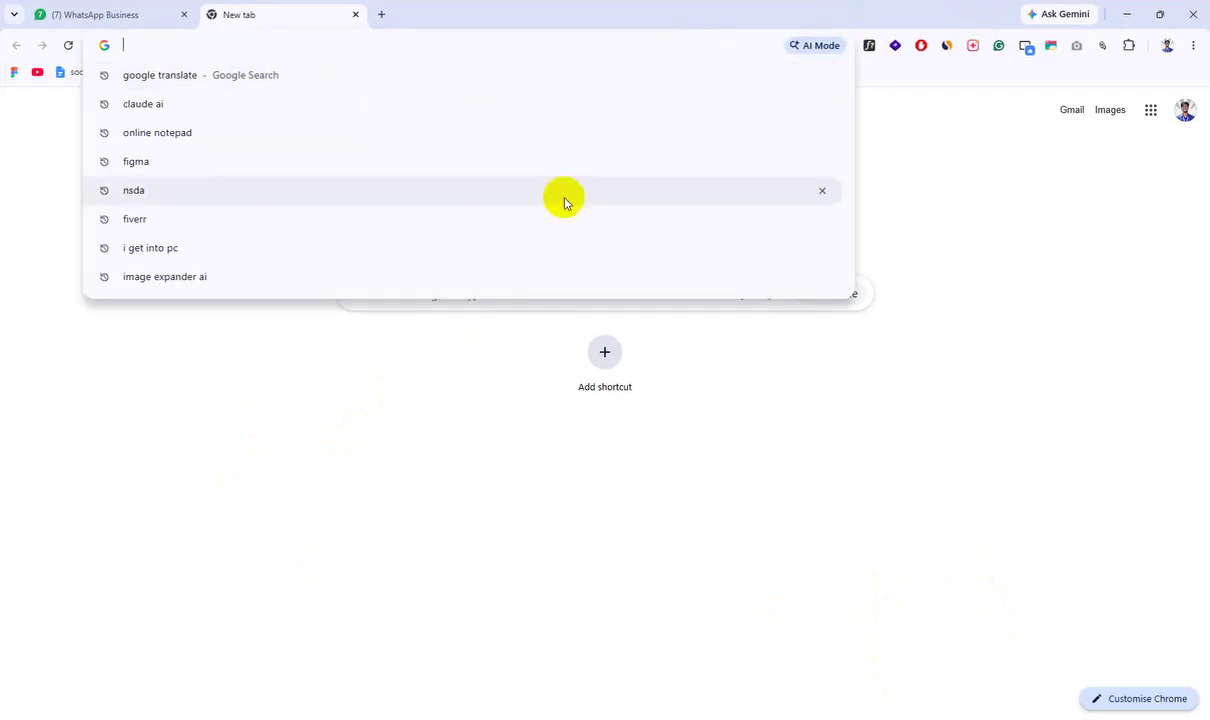
{"action": "left_click", "coordinate": [379, 452]}
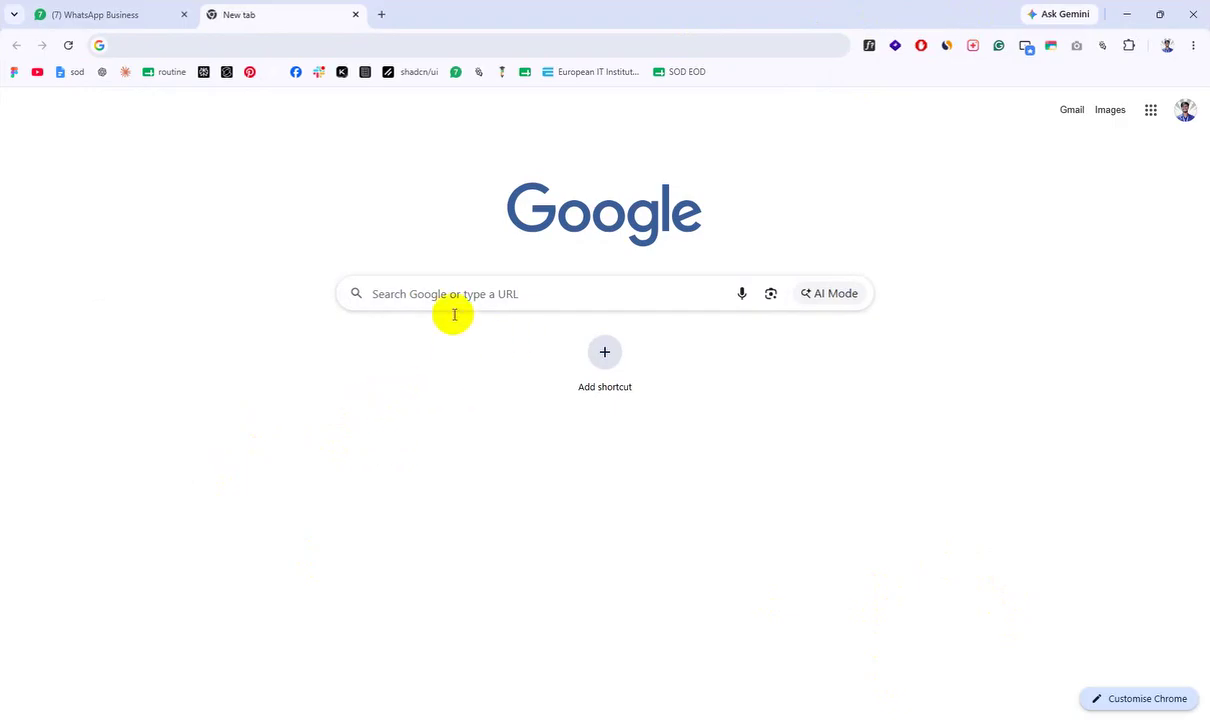
{"action": "left_click", "coordinate": [248, 46]}
{"action": "left_click", "coordinate": [242, 508]}
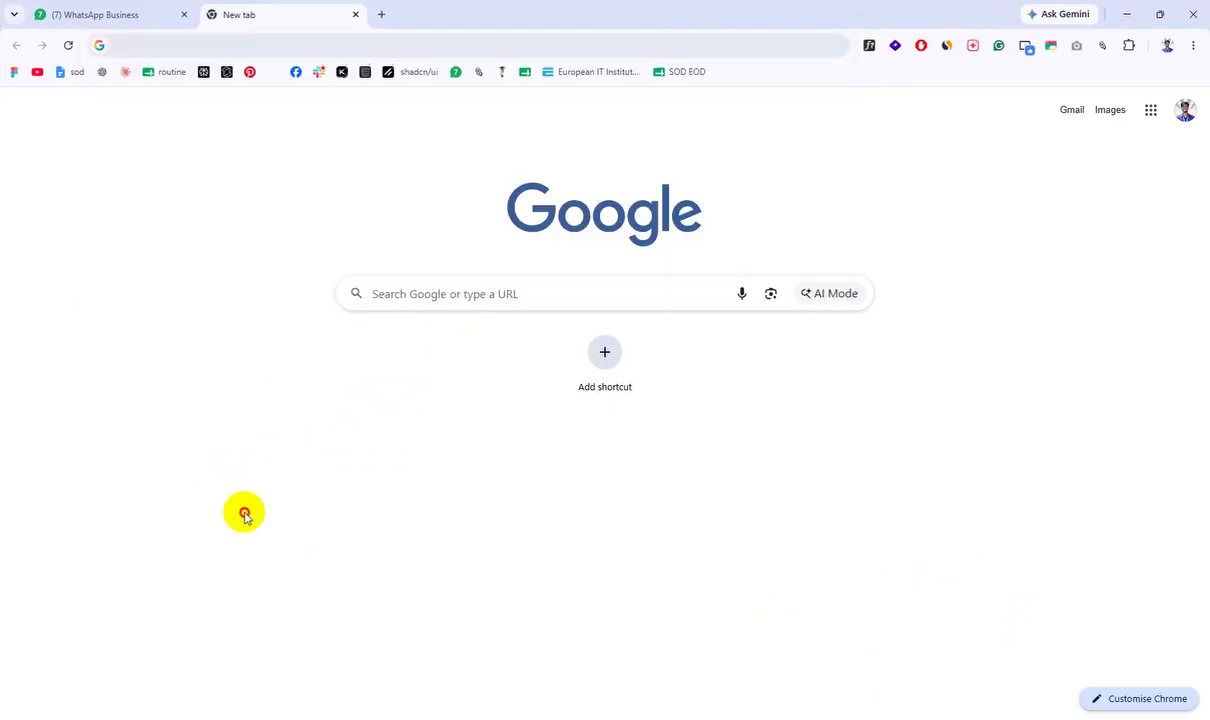
Step: Search Google for 'geometric shape'
{"action": "left_click", "coordinate": [370, 48]}
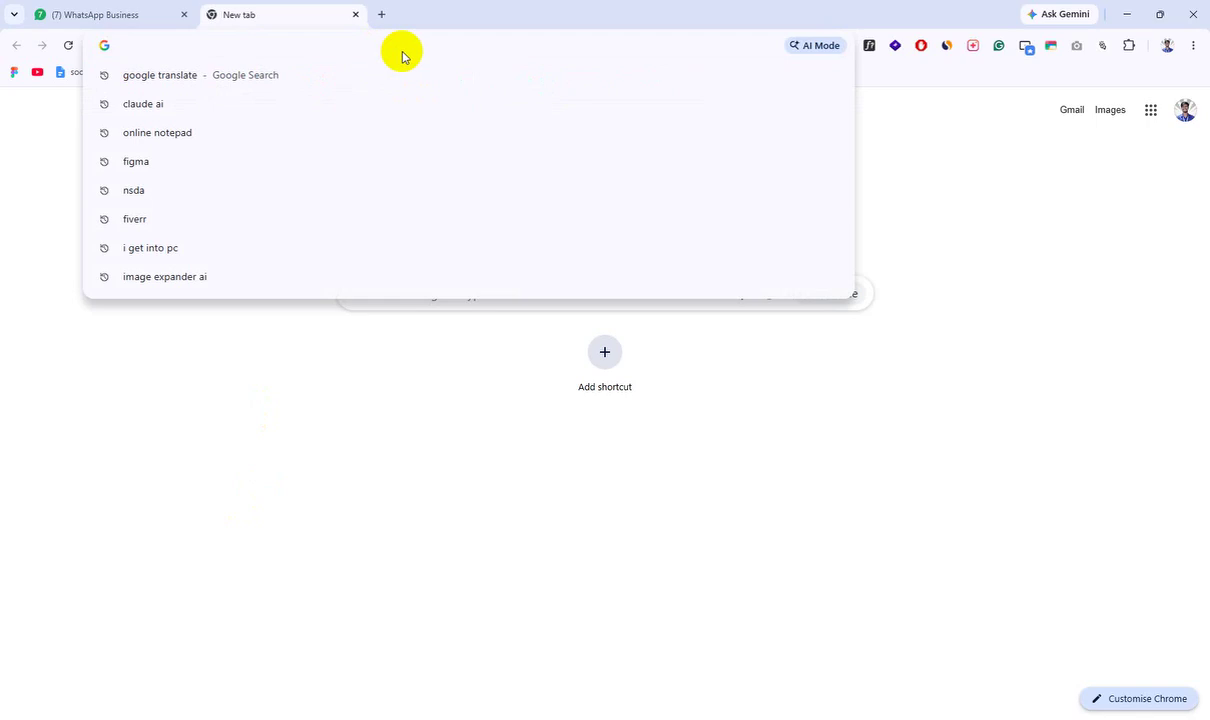
{"action": "type", "text": "geos"}
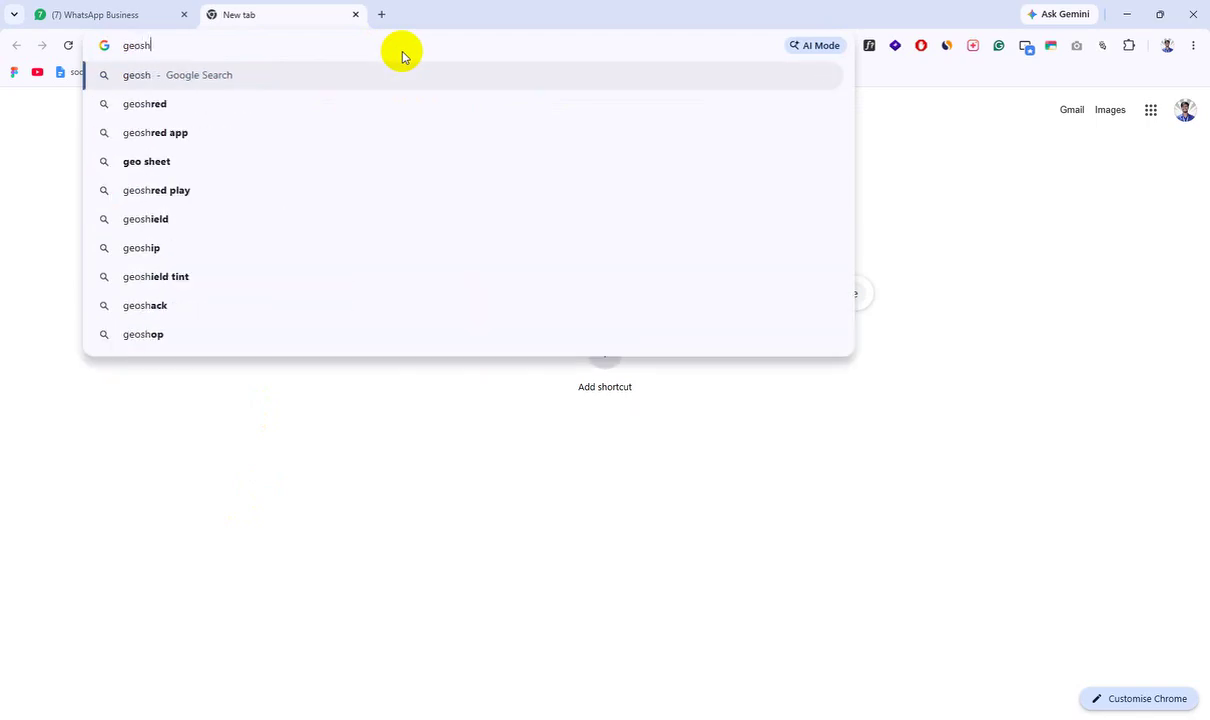
{"action": "key", "text": "BackSpace"}
{"action": "type", "text": "metri"}
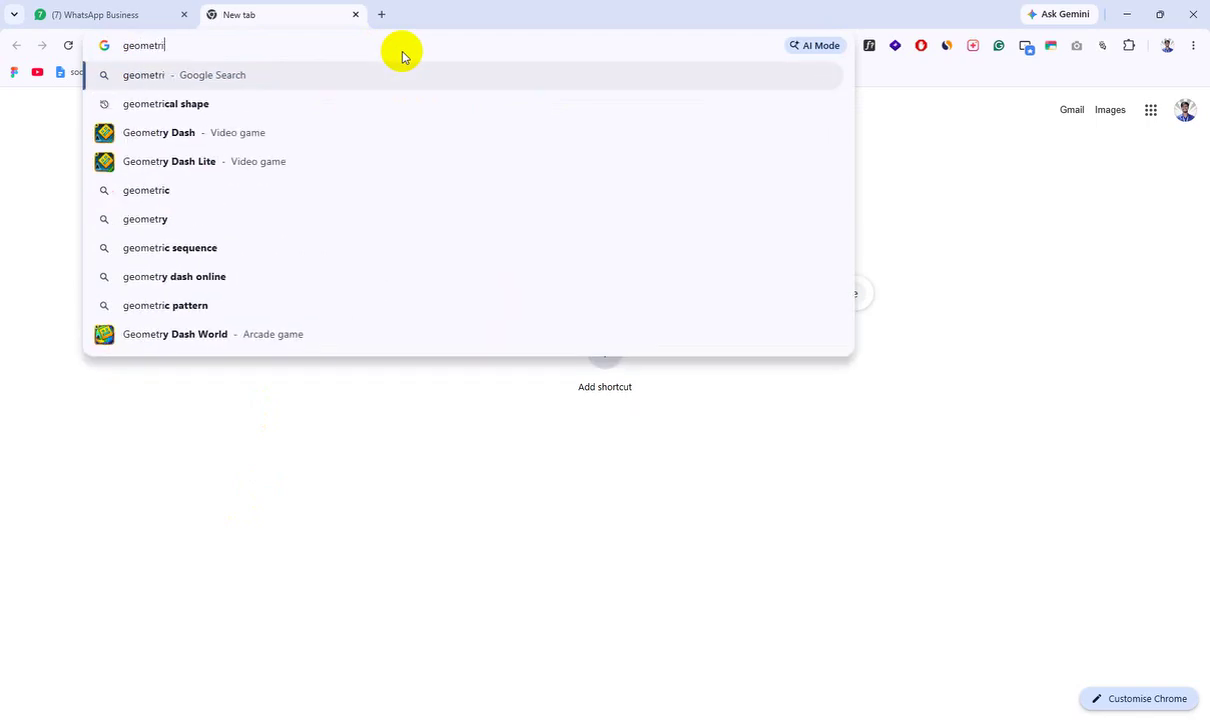
{"action": "type", "text": "c sah"}
{"action": "key", "text": "BackSpace"}
{"action": "type", "text": "s"}
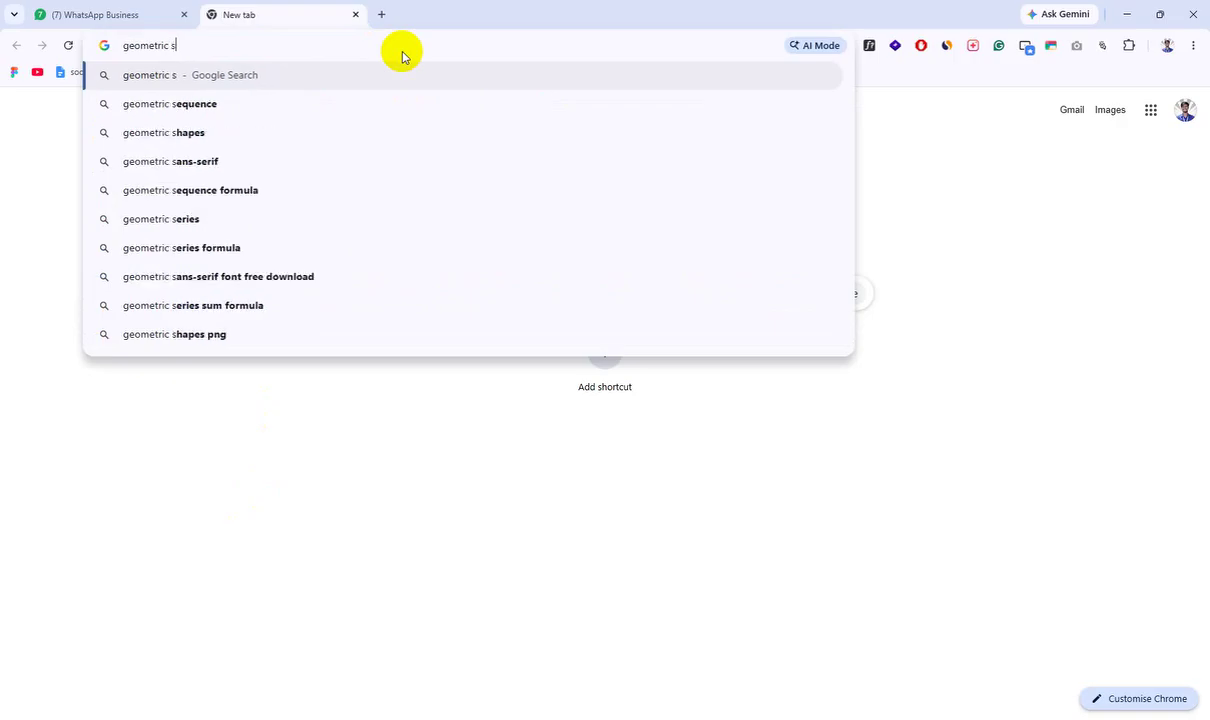
{"action": "type", "text": "ahape"}
{"action": "key", "text": "Return"}
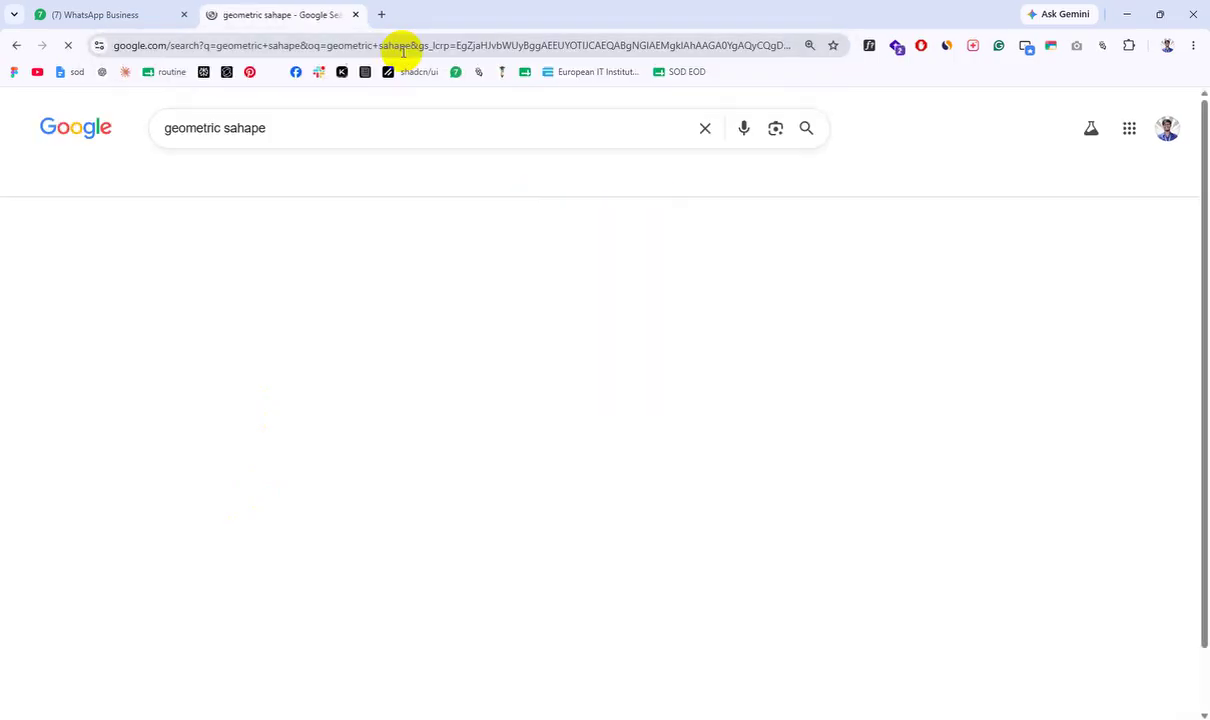
Step: Switch to image results, scroll them, then delete 'shape' from the query
{"action": "left_click", "coordinate": [271, 181]}
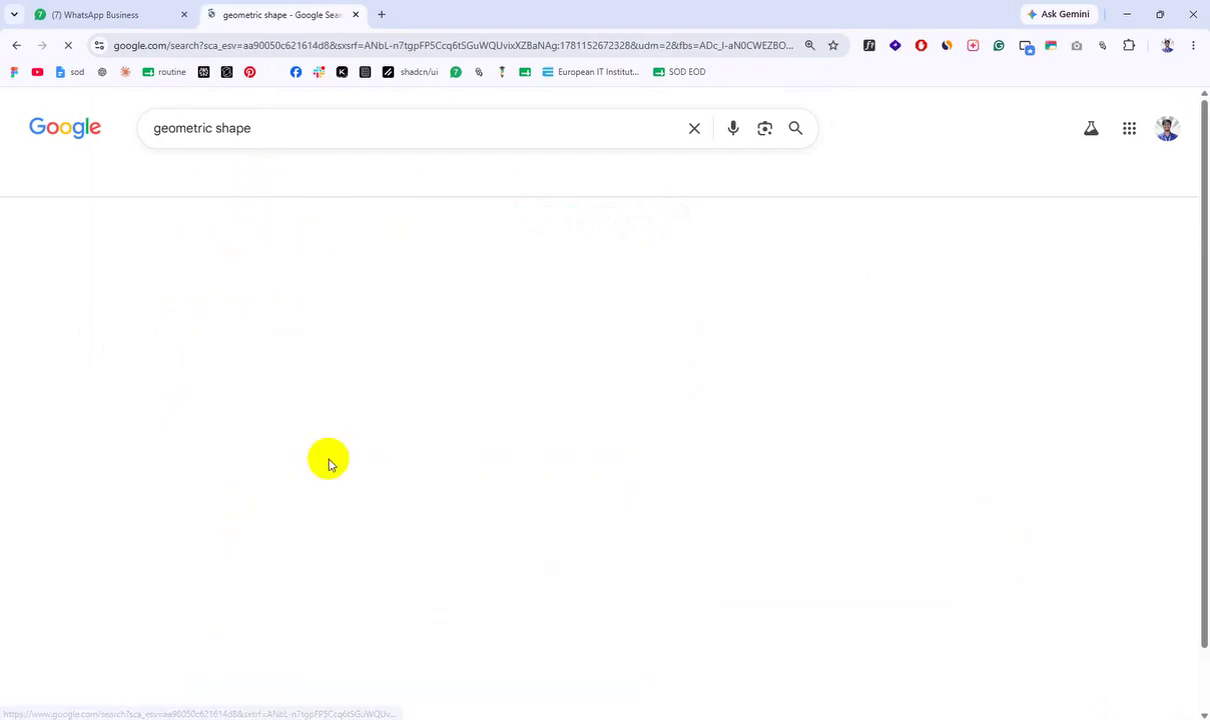
{"action": "scroll", "coordinate": [418, 483], "scroll_direction": "down", "scroll_amount": 1}
{"action": "scroll", "coordinate": [418, 483], "scroll_direction": "down", "scroll_amount": 6}
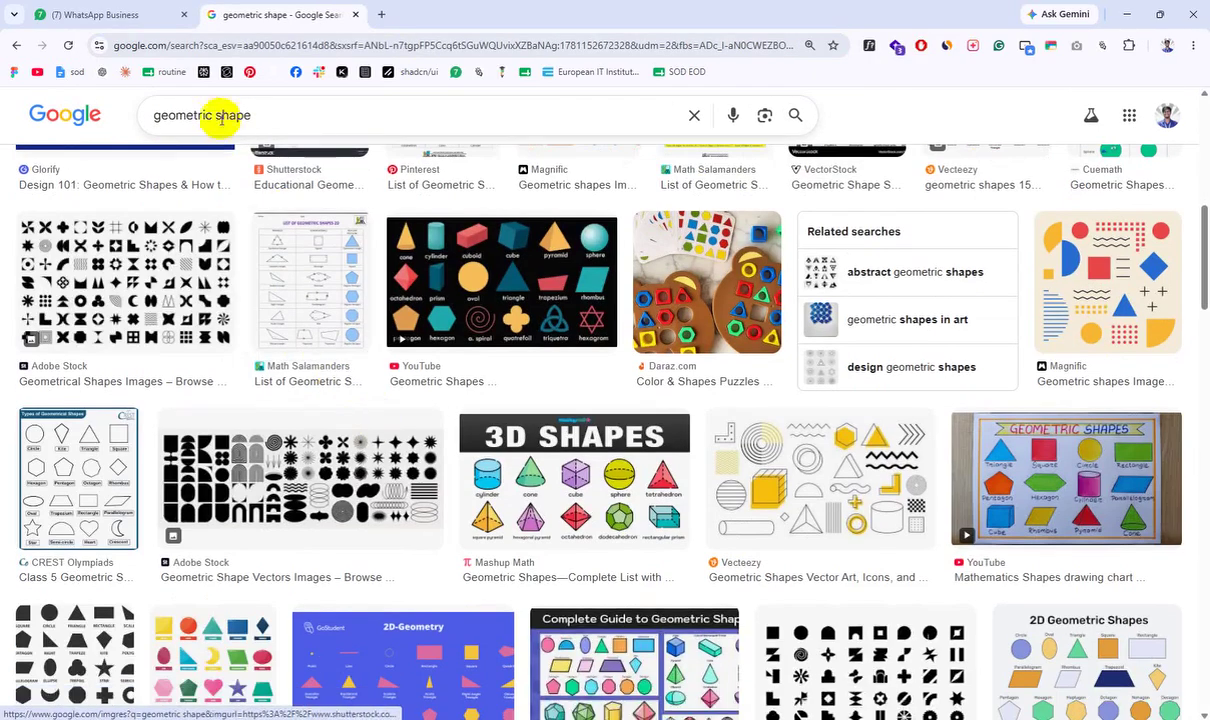
{"action": "double_click", "coordinate": [221, 118]}
{"action": "key", "text": "BackSpace"}
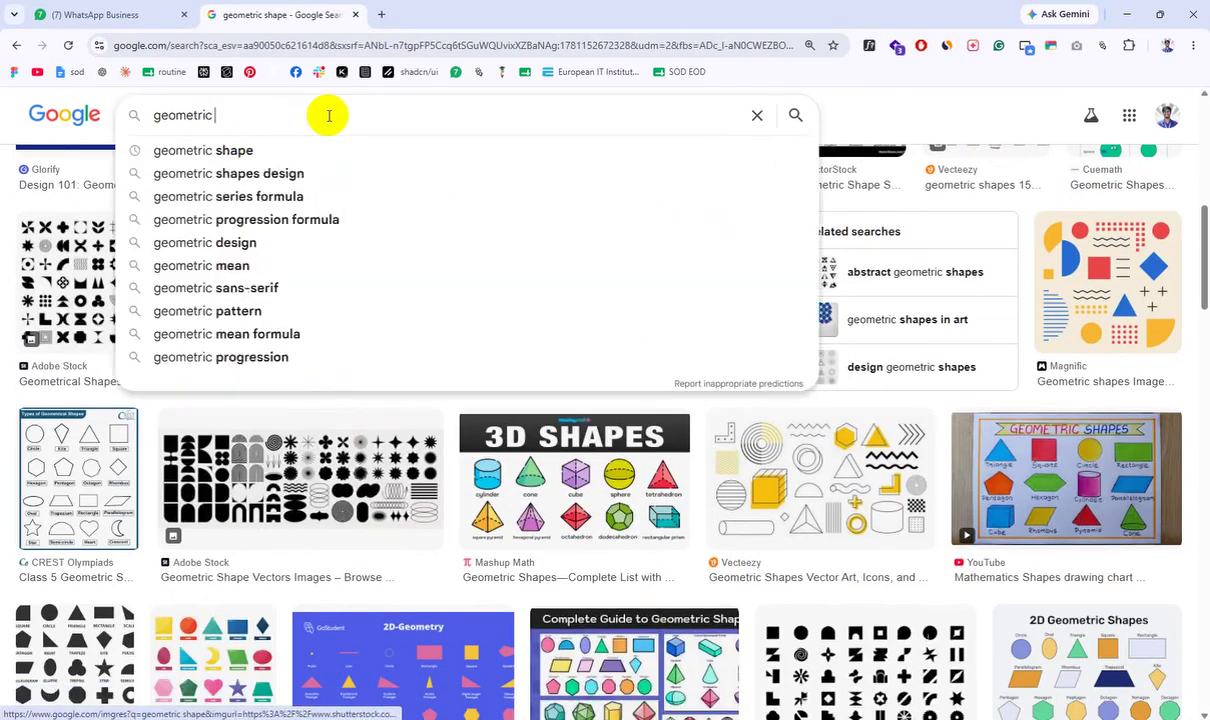
Step: Search images for 'geometric logo' and browse the results, previewing a Magnific logo
{"action": "type", "text": "logo"}
{"action": "key", "text": "Return"}
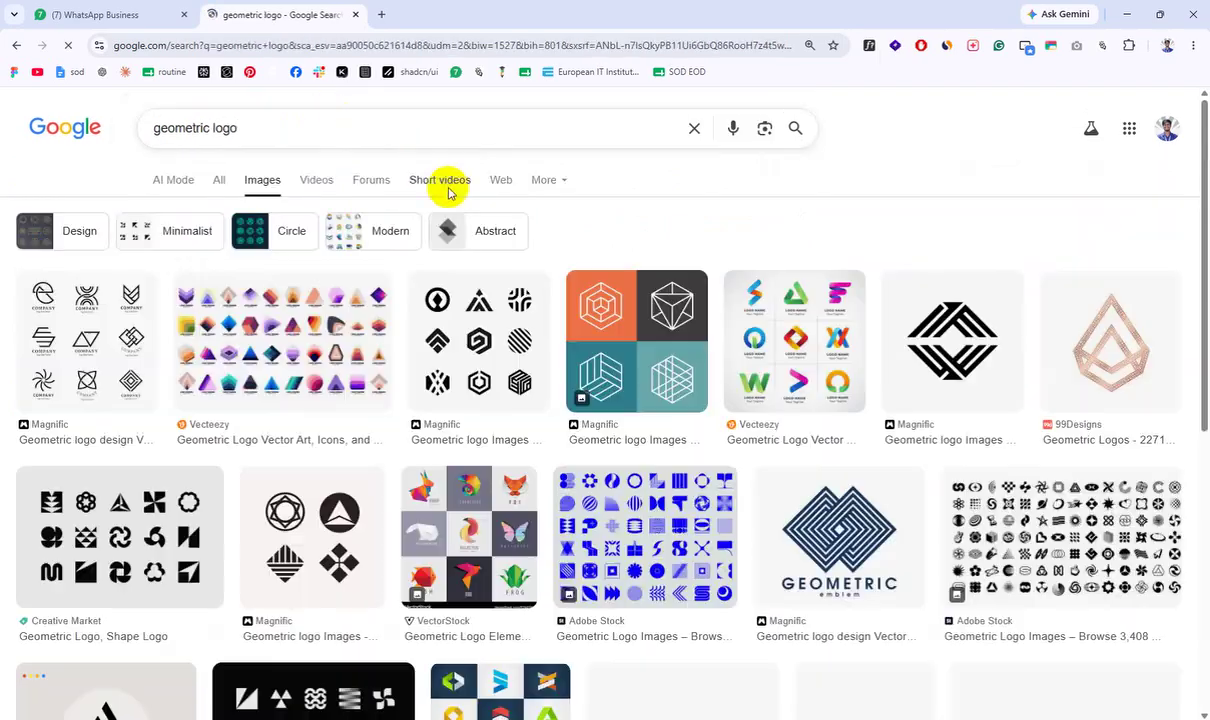
{"action": "left_click", "coordinate": [465, 350]}
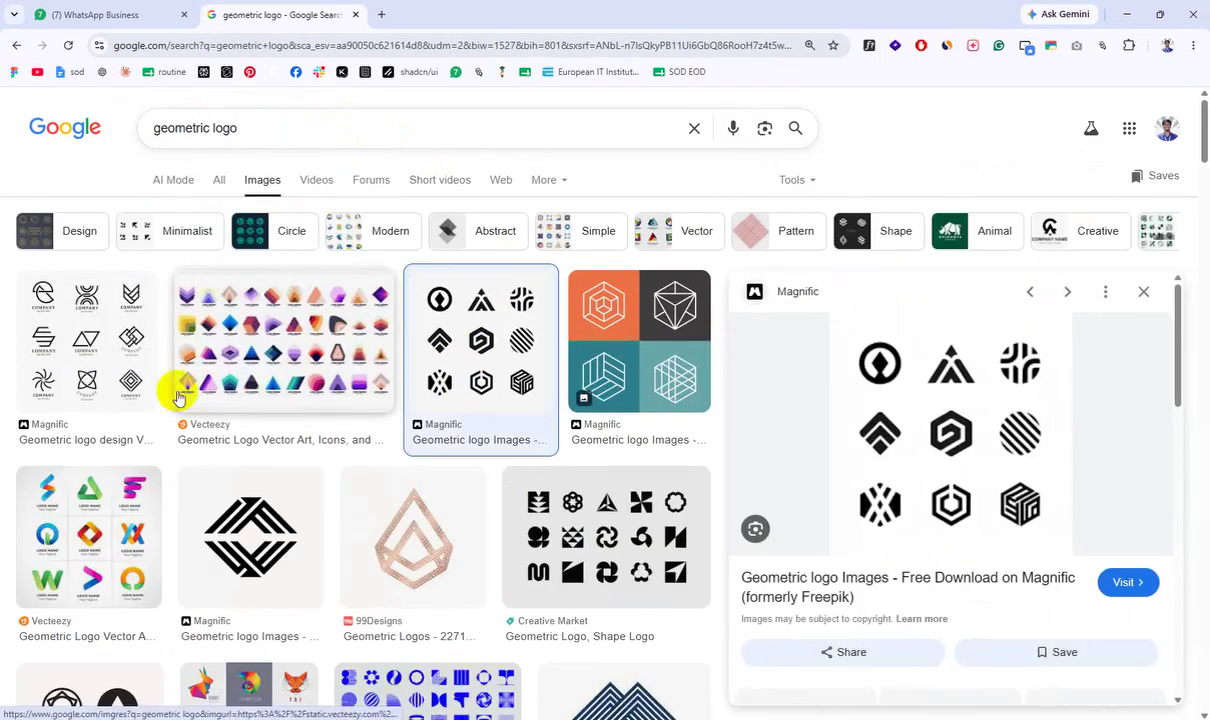
{"action": "scroll", "coordinate": [178, 392], "scroll_direction": "down", "scroll_amount": 3}
{"action": "scroll", "coordinate": [437, 273], "scroll_direction": "down", "scroll_amount": 8}
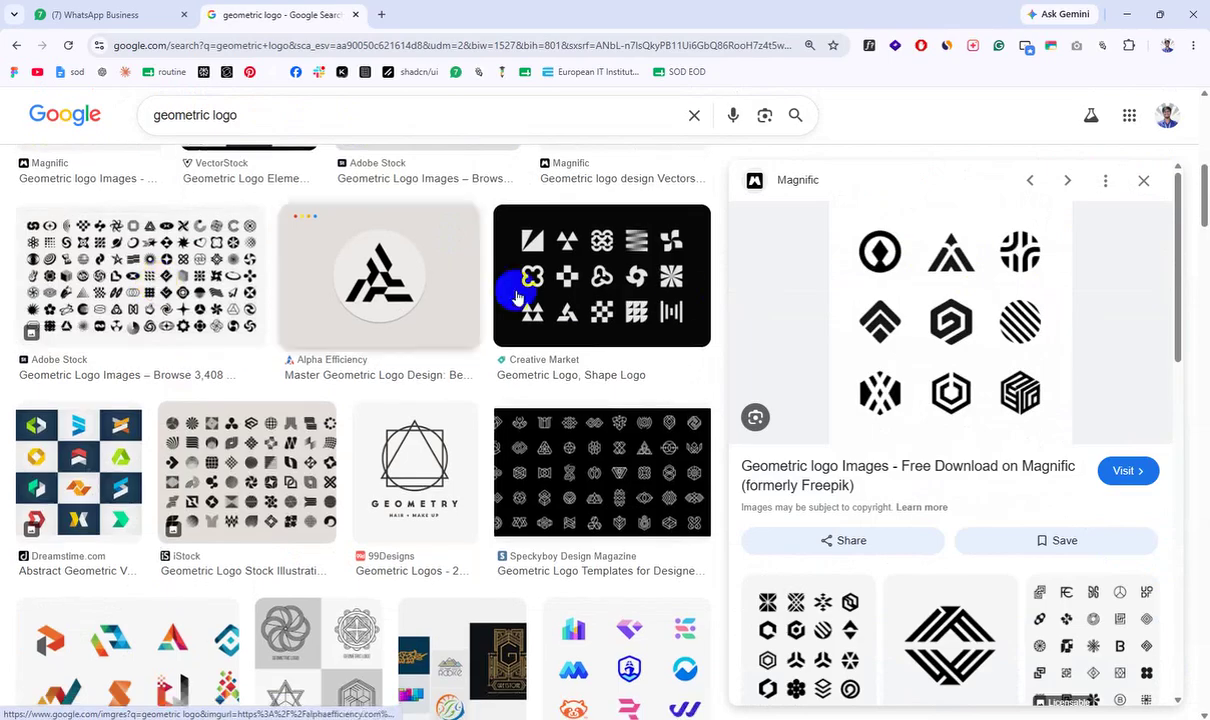
{"action": "scroll", "coordinate": [335, 340], "scroll_direction": "down", "scroll_amount": 12}
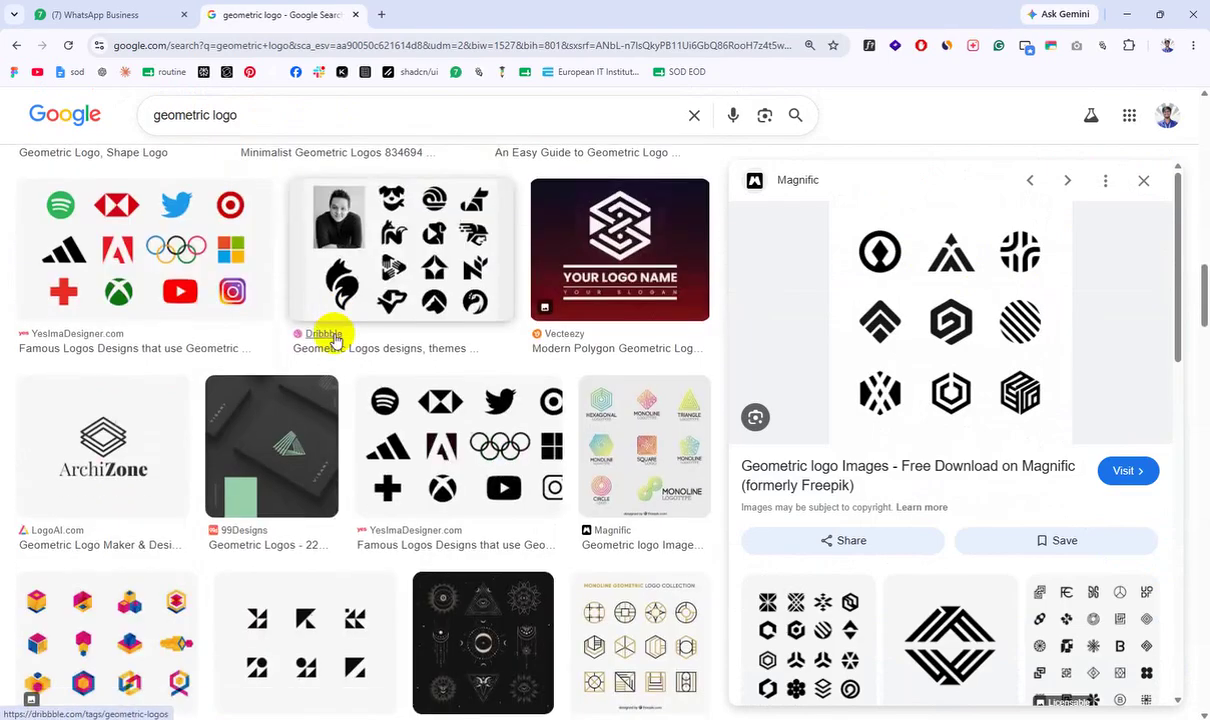
{"action": "scroll", "coordinate": [337, 343], "scroll_direction": "down", "scroll_amount": 3}
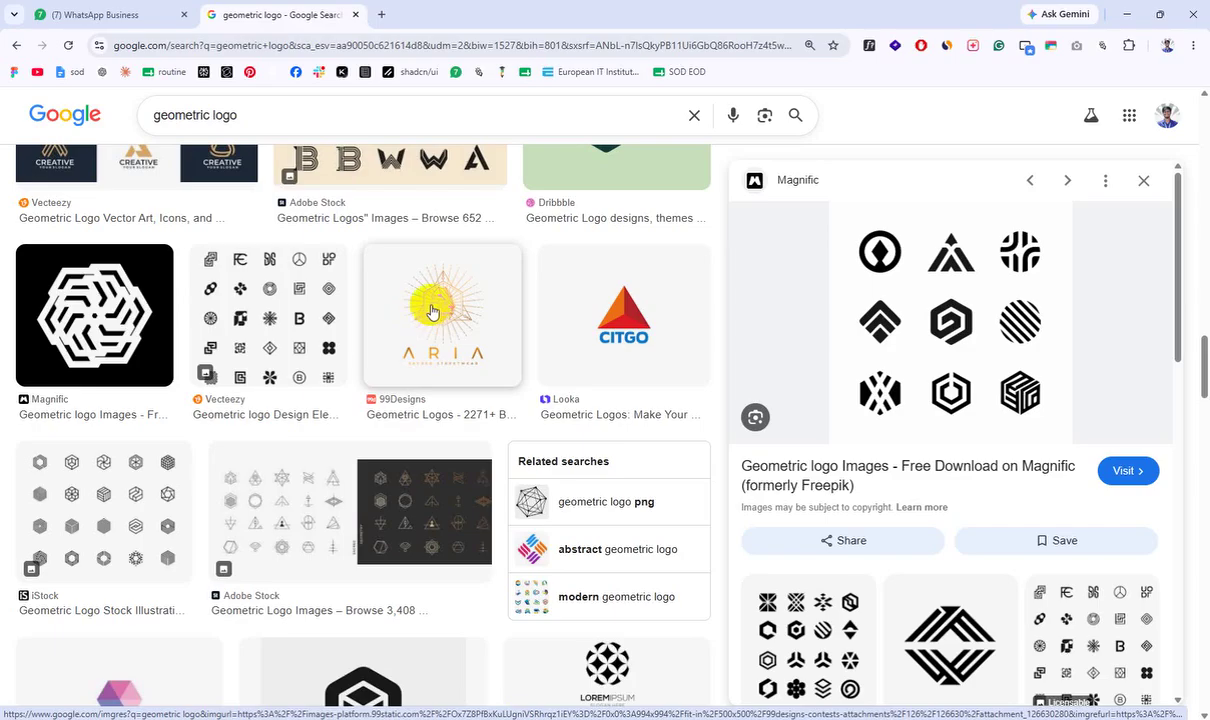
Step: Preview the Vecteezy geometric logo design elements collection
{"action": "left_click", "coordinate": [296, 342]}
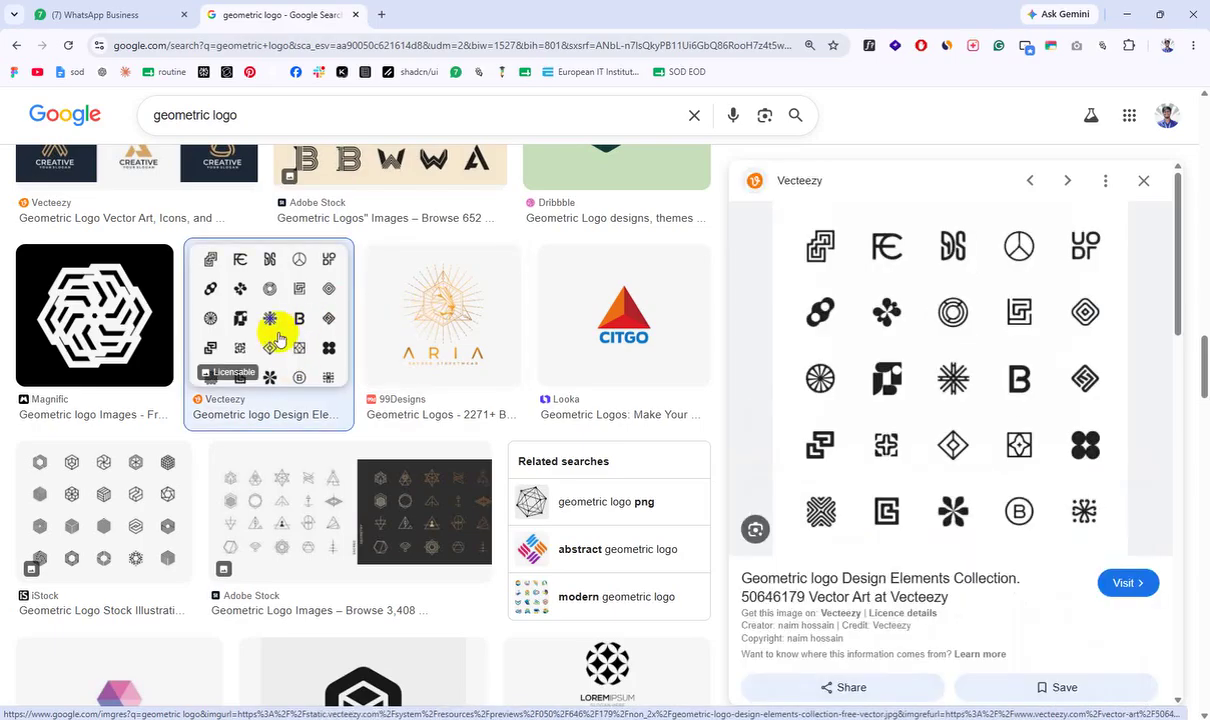
{"action": "scroll", "coordinate": [278, 340], "scroll_direction": "down", "scroll_amount": 5}
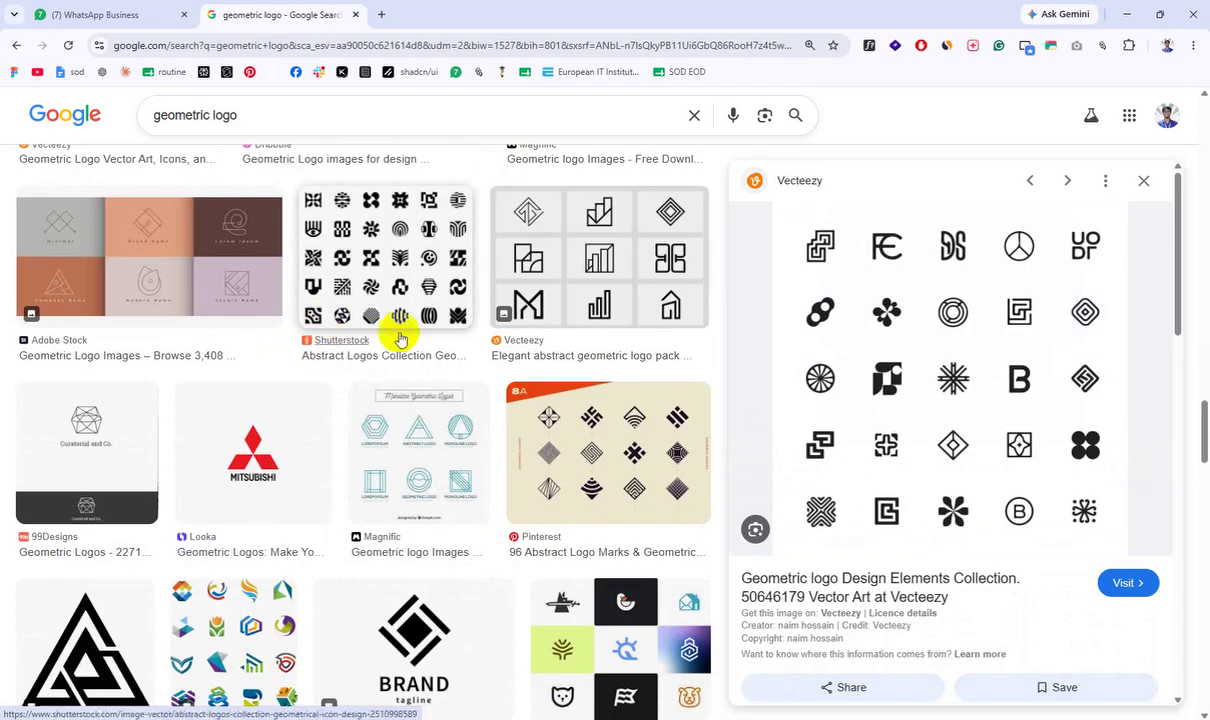
{"action": "scroll", "coordinate": [372, 306], "scroll_direction": "up", "scroll_amount": 4}
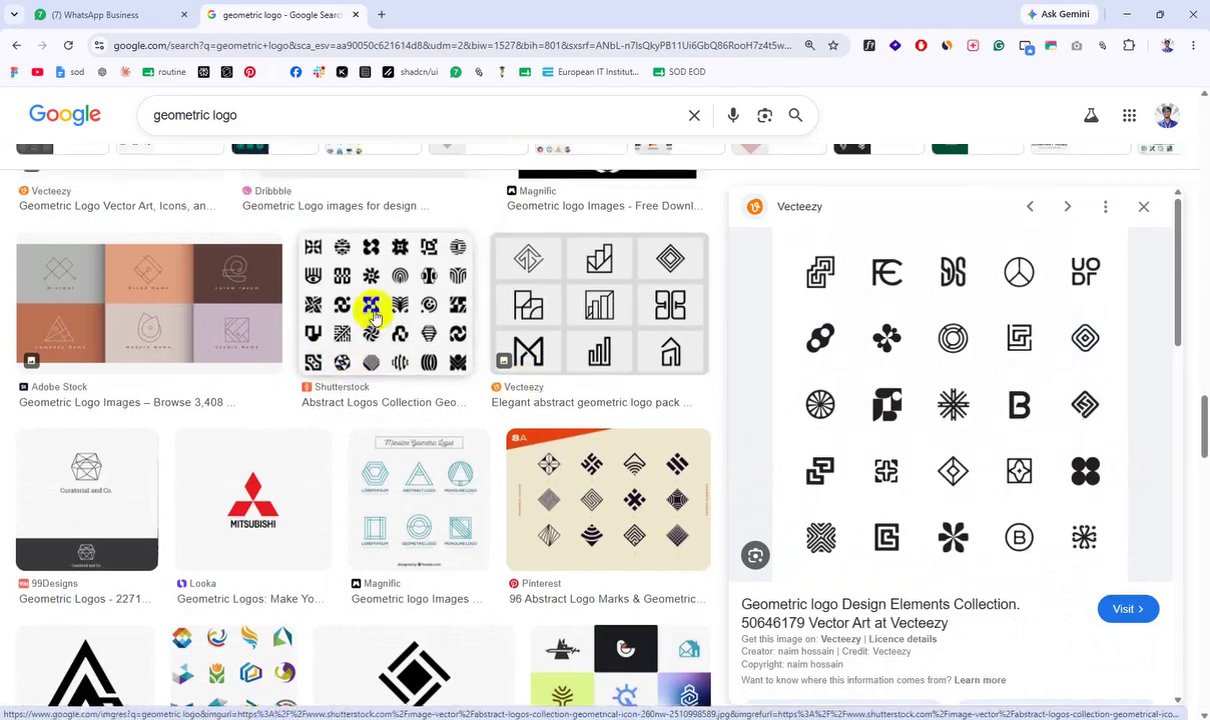
{"action": "scroll", "coordinate": [376, 310], "scroll_direction": "down", "scroll_amount": 4}
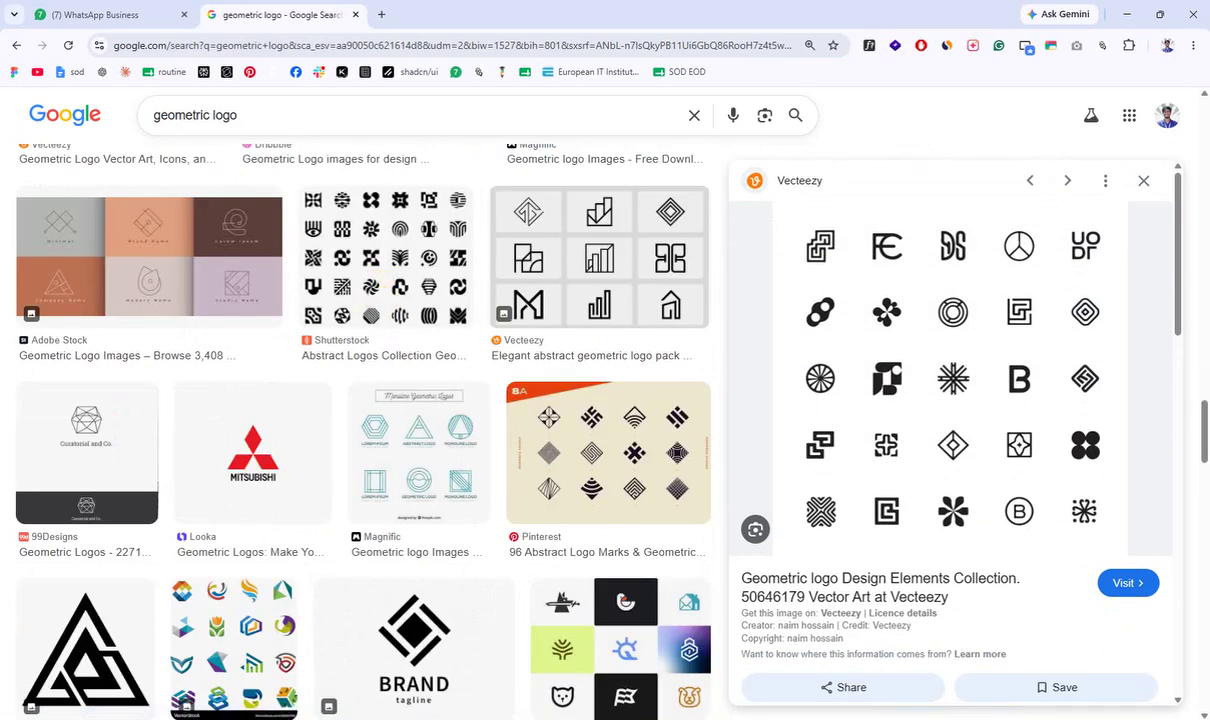
Step: In Illustrator, show the document grid over the blank artboard
{"action": "key", "text": "alt+Tab"}
{"action": "scroll", "coordinate": [454, 424], "scroll_direction": "up", "scroll_amount": 3}
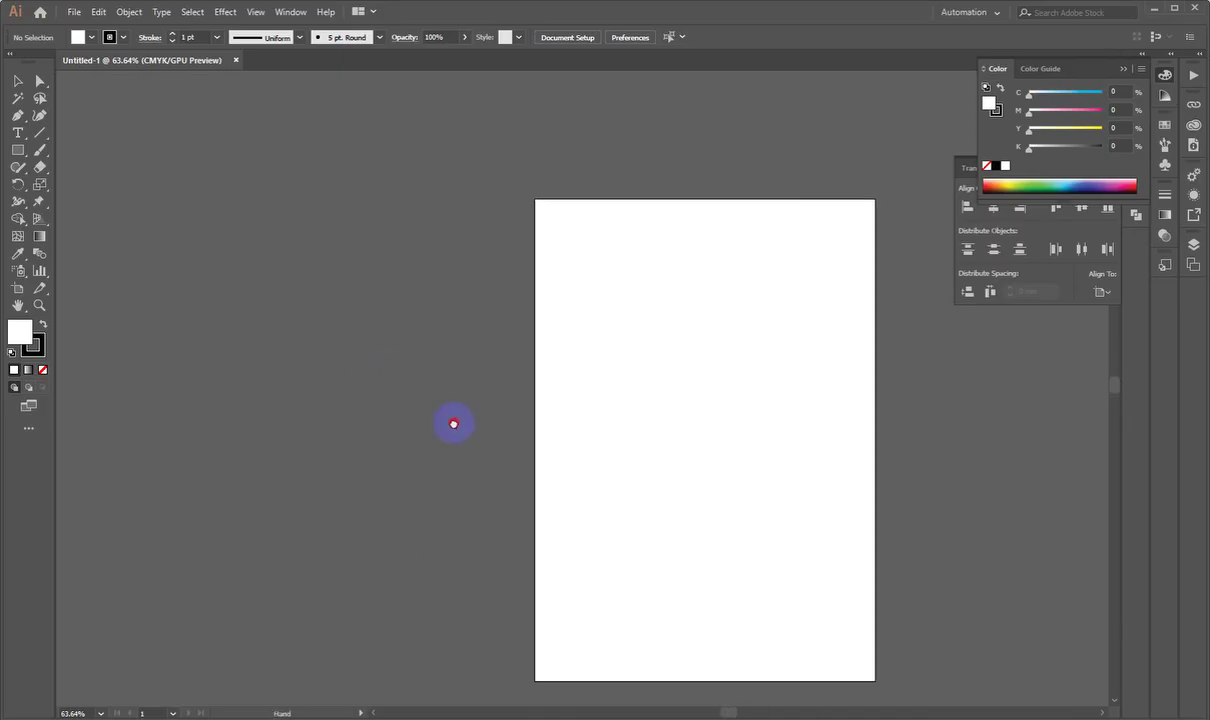
{"action": "left_click", "coordinate": [255, 11]}
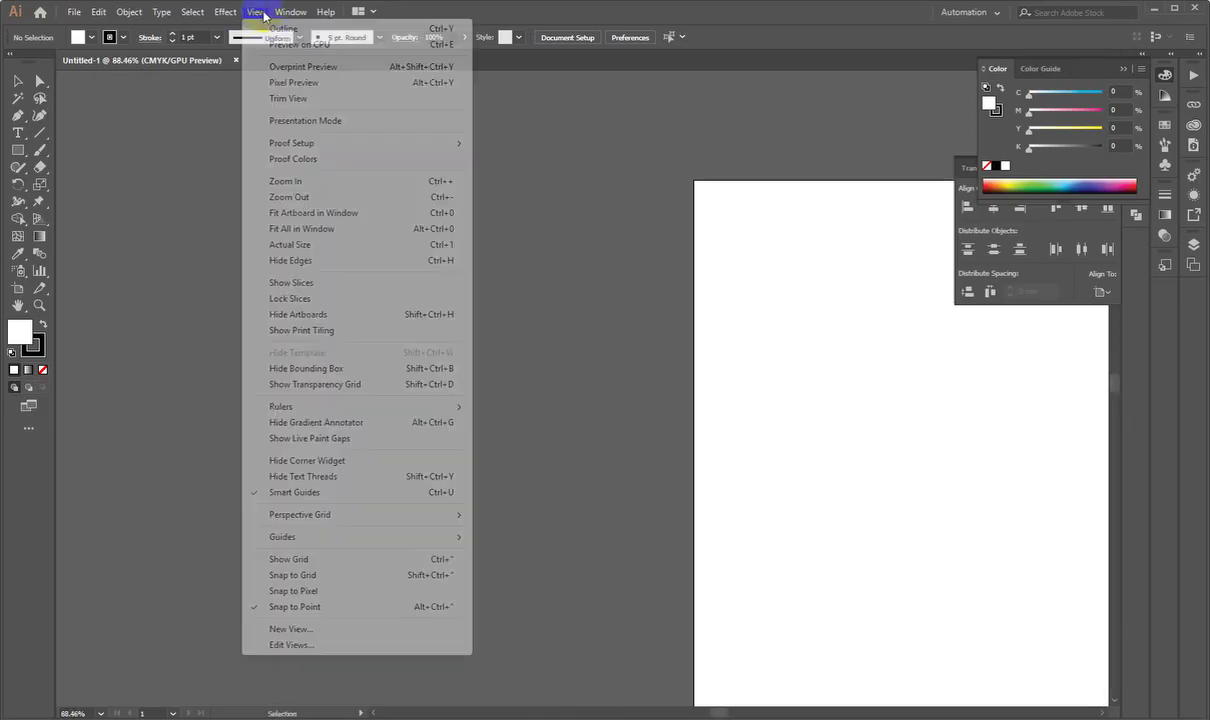
{"action": "left_click", "coordinate": [299, 562]}
Step: Zoom and pan around the artboard to inspect the grid
{"action": "key", "text": "z"}
{"action": "left_click_drag", "start_coordinate": [605, 315], "coordinate": [85, 240]}
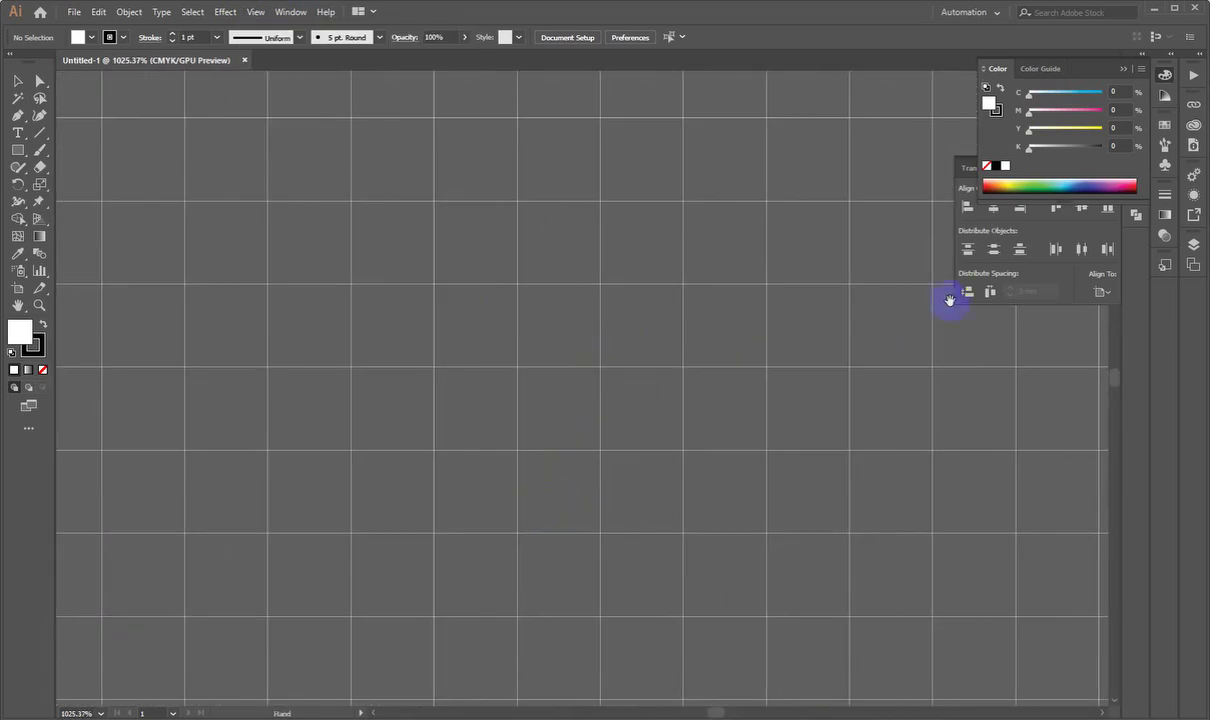
{"action": "left_click_drag", "start_coordinate": [950, 300], "coordinate": [692, 290]}
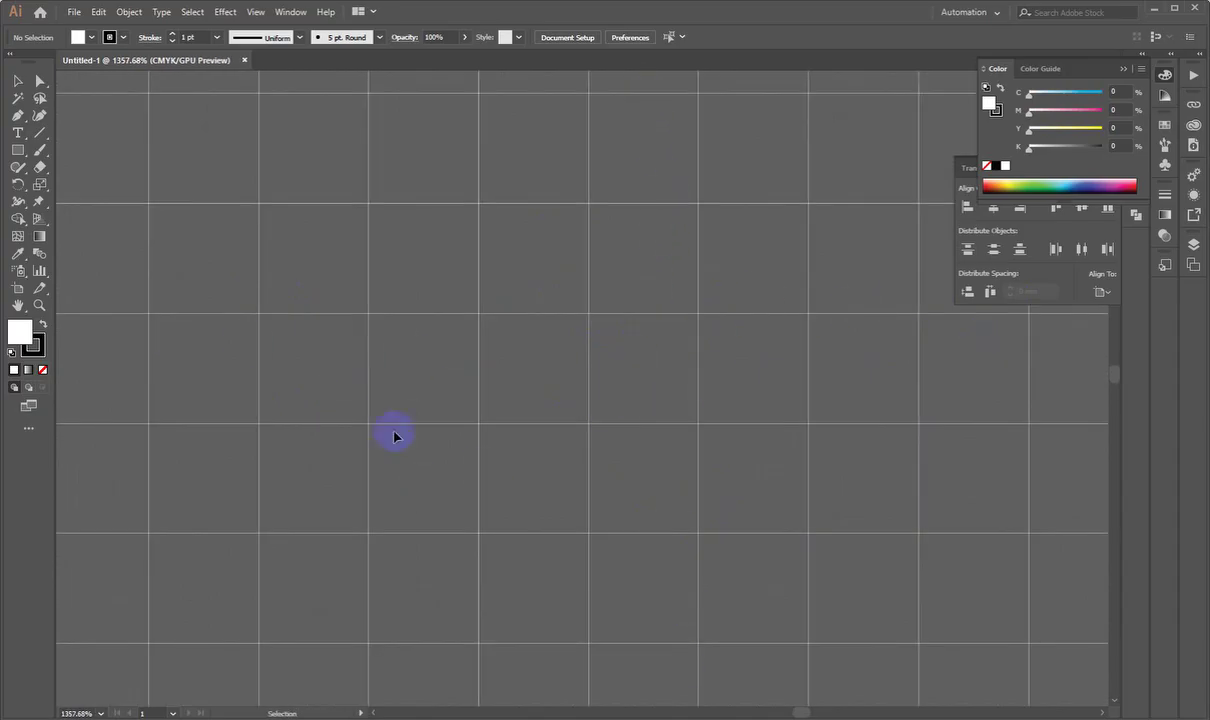
{"action": "scroll", "coordinate": [492, 402], "scroll_direction": "down", "scroll_amount": 1}
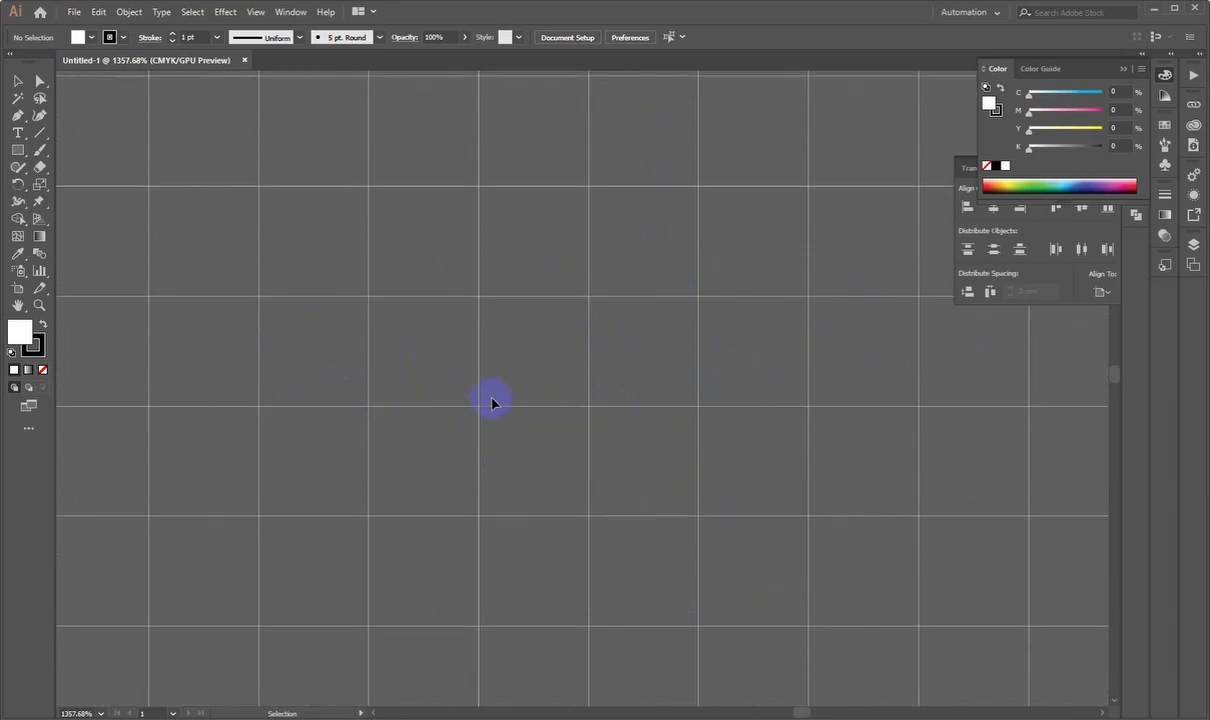
{"action": "left_click_drag", "start_coordinate": [573, 378], "coordinate": [378, 413]}
{"action": "left_click_drag", "start_coordinate": [950, 370], "coordinate": [211, 465]}
{"action": "key", "text": "ctrl+apostrophe"}
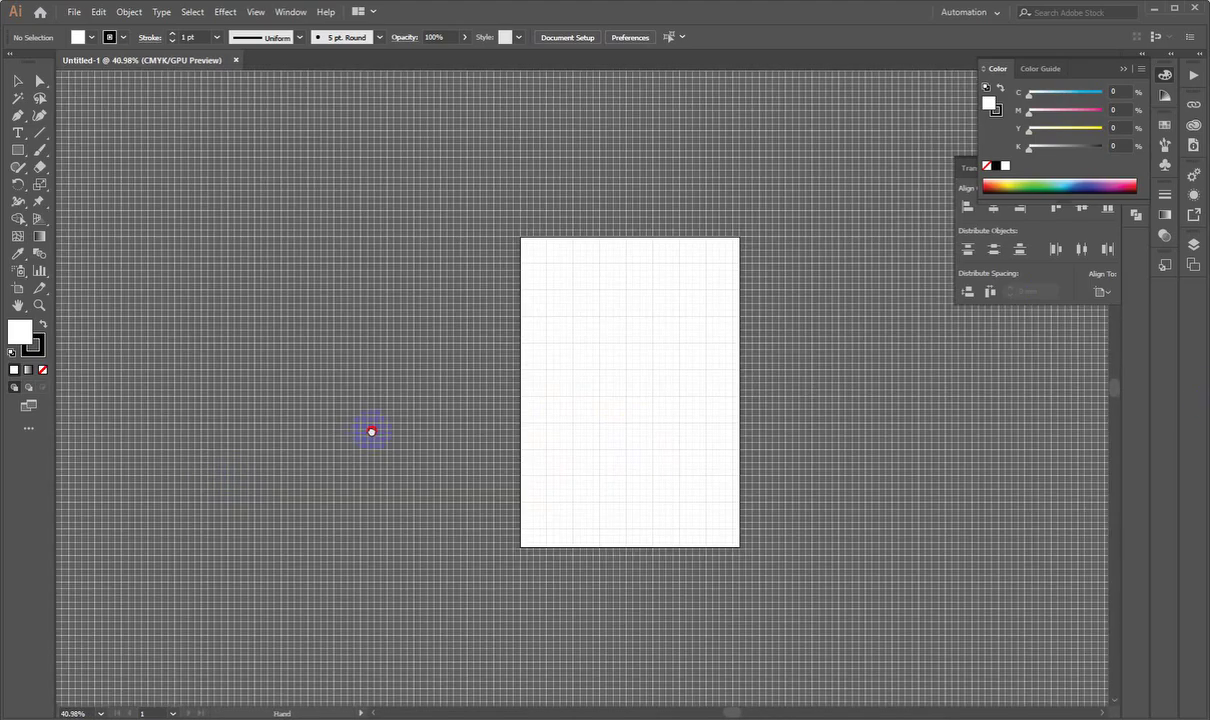
{"action": "left_click_drag", "start_coordinate": [370, 432], "coordinate": [359, 464]}
{"action": "key", "text": "z"}
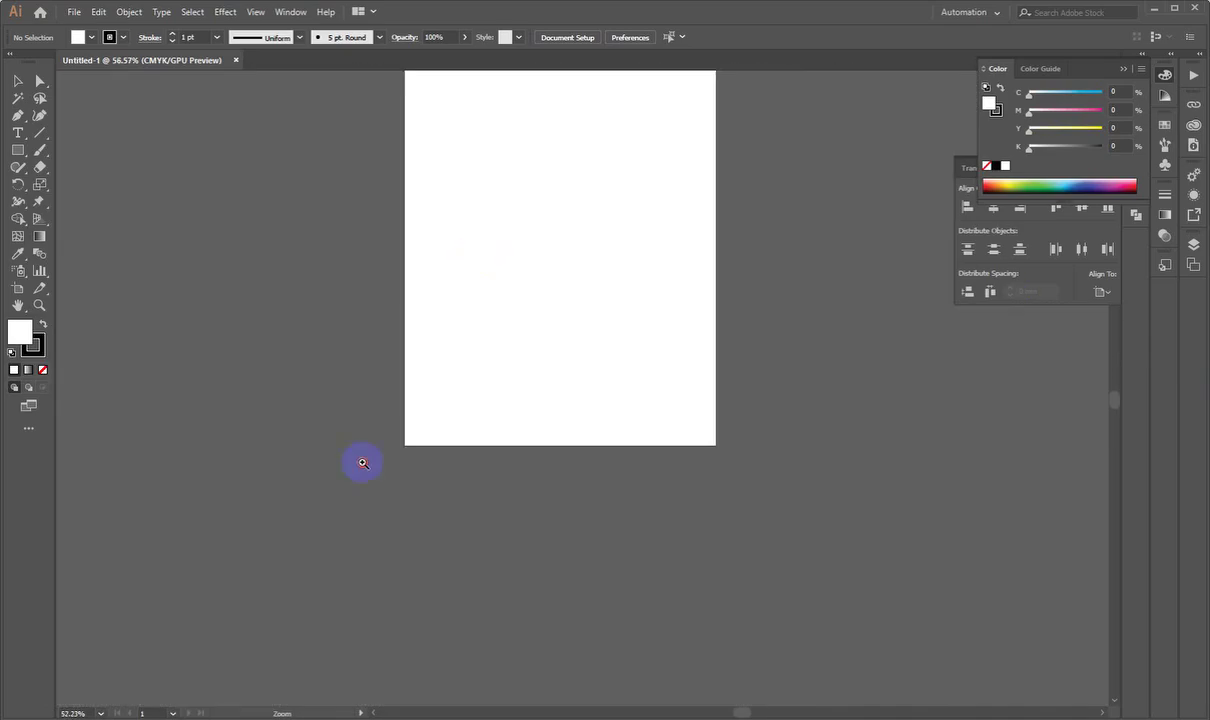
Step: Hide the grid, recentre the artboard, and switch back to Chrome
{"action": "key", "text": "v"}
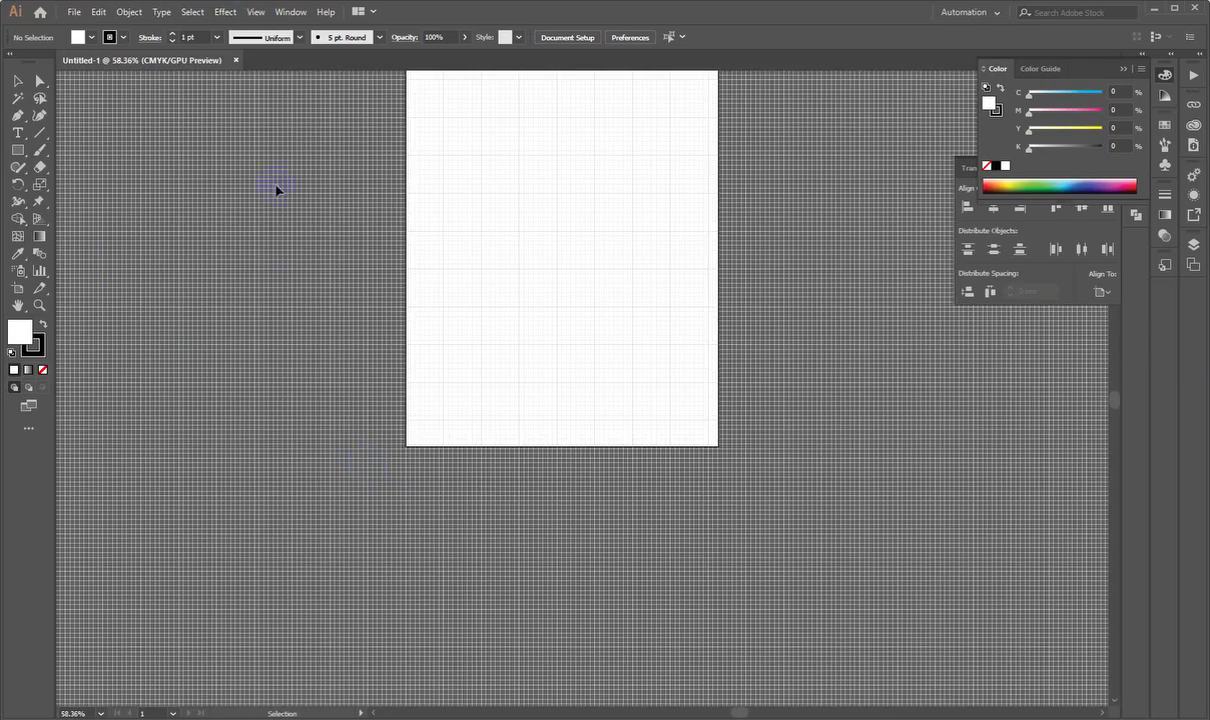
{"action": "left_click", "coordinate": [254, 11]}
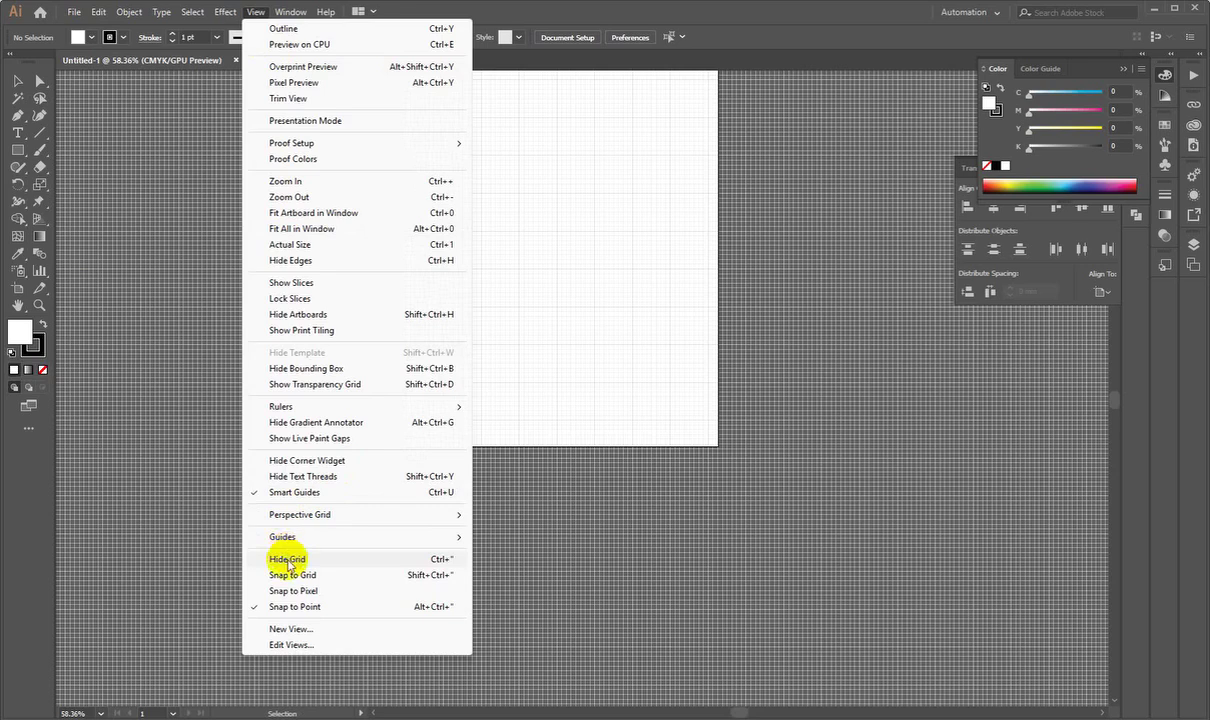
{"action": "left_click", "coordinate": [288, 560]}
{"action": "left_click_drag", "start_coordinate": [265, 410], "coordinate": [587, 523]}
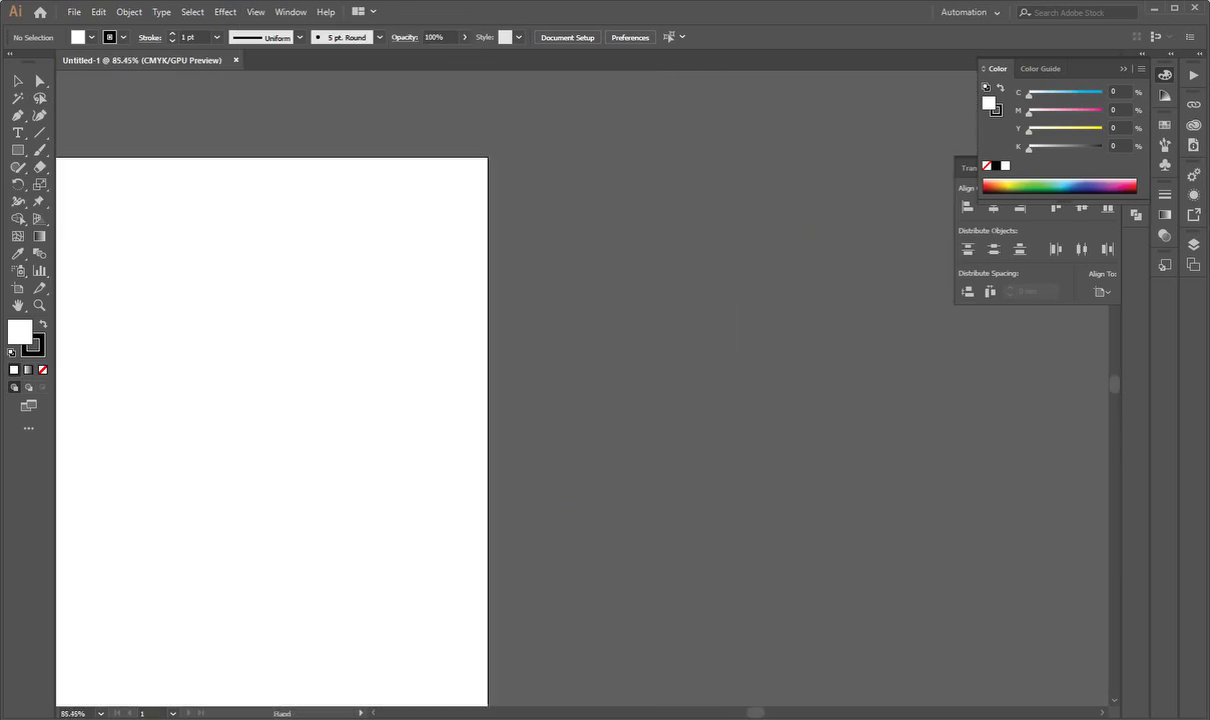
{"action": "key", "text": "alt+Tab"}
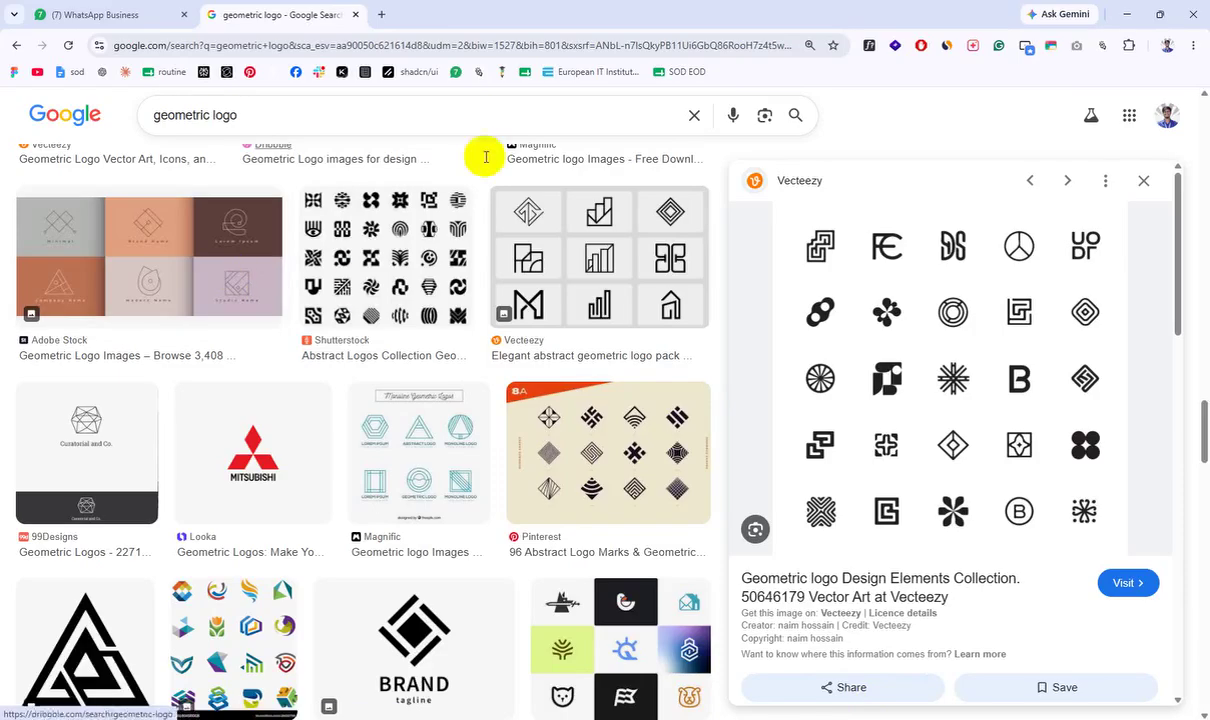
Step: Clear the 'geometric logo' query and refocus the empty search box
{"action": "left_click", "coordinate": [688, 114]}
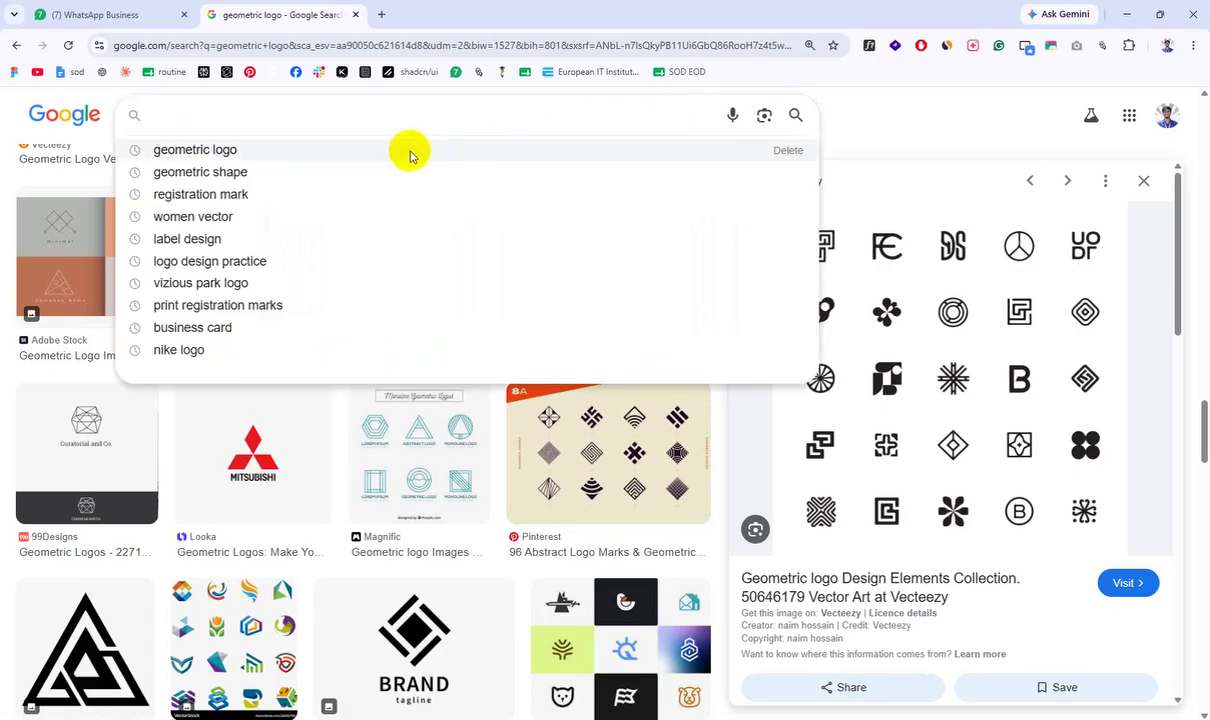
{"action": "left_click", "coordinate": [923, 104]}
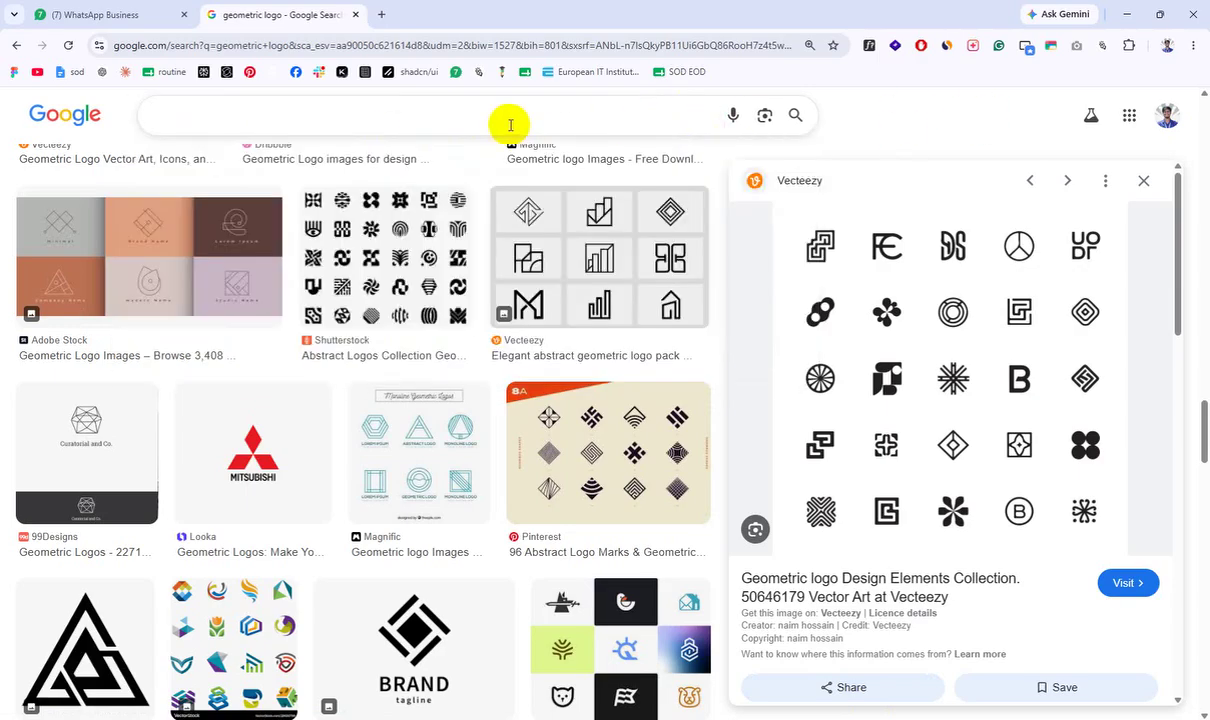
{"action": "left_click", "coordinate": [509, 124]}
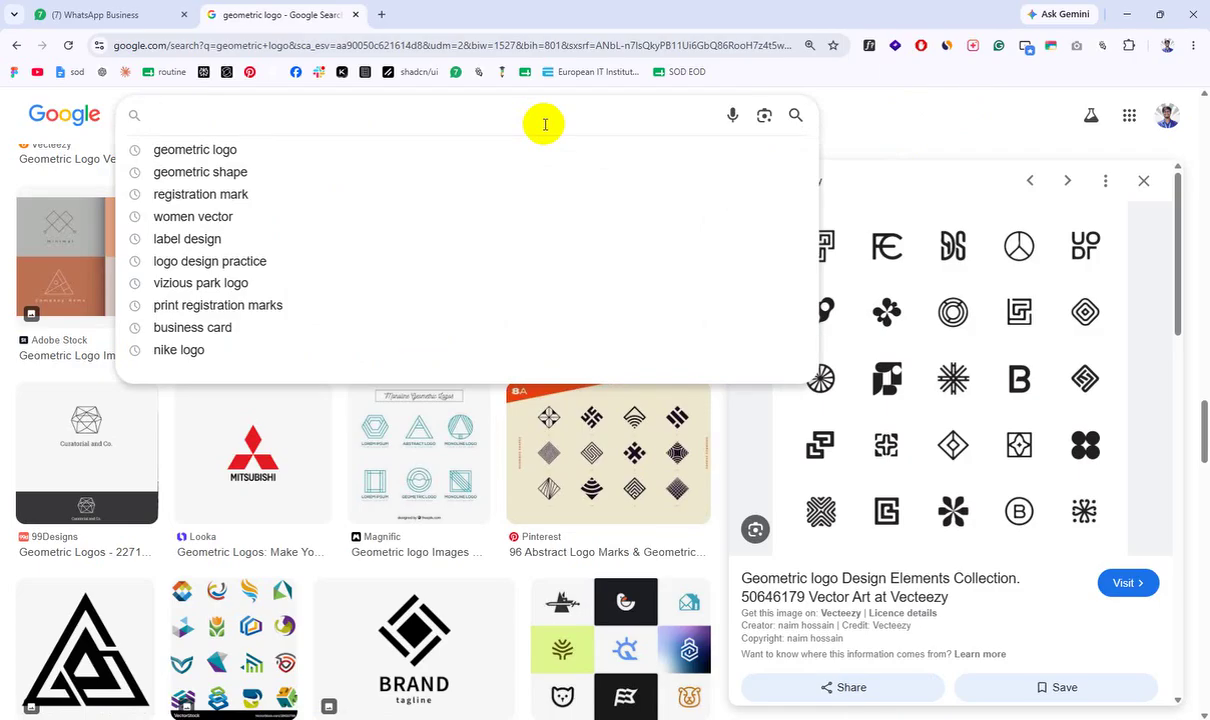
Step: Open chatgpt.com in a new tab and ask it to suggest coffee brand names
{"action": "key", "text": "ctrl+t"}
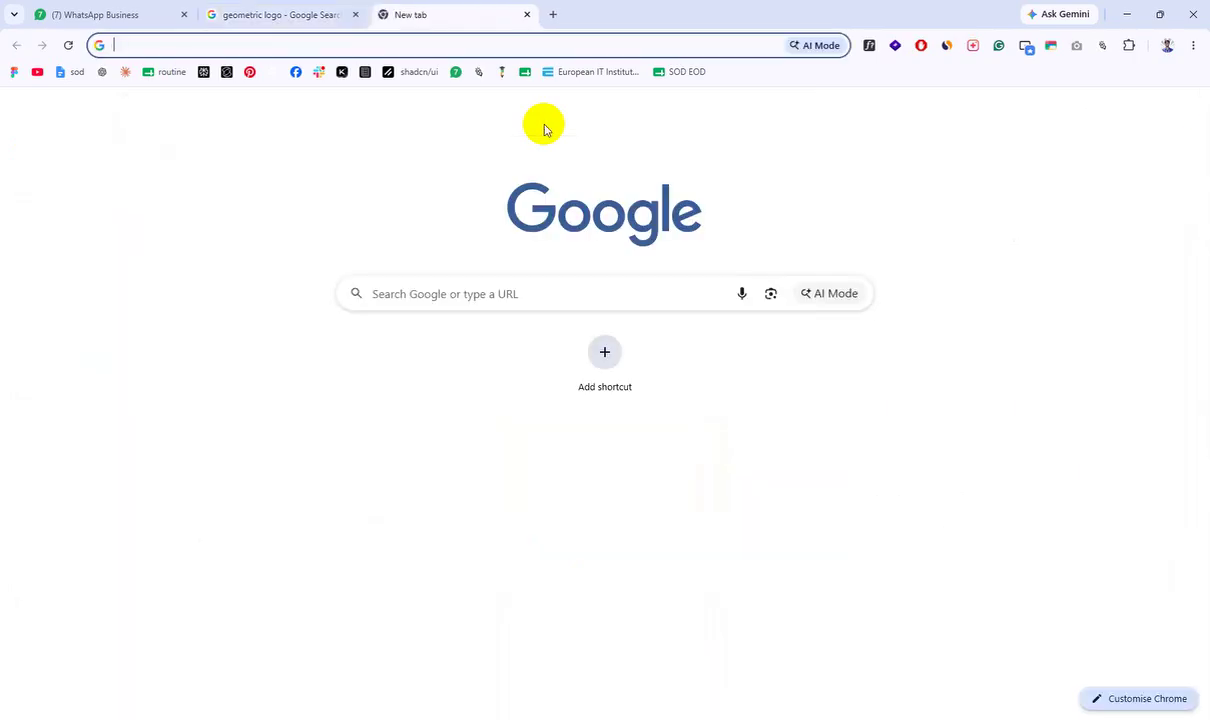
{"action": "type", "text": "ca"}
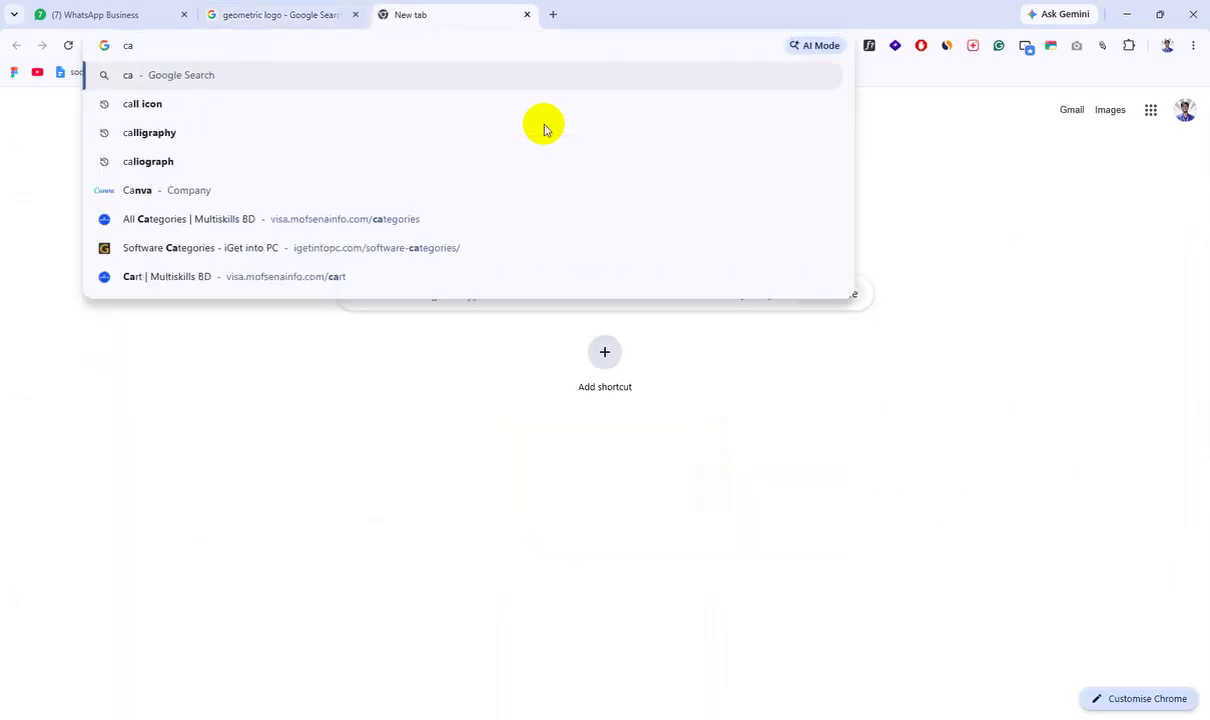
{"action": "key", "text": "BackSpace"}
{"action": "key", "text": "BackSpace"}
{"action": "type", "text": "cha"}
{"action": "key", "text": "Return"}
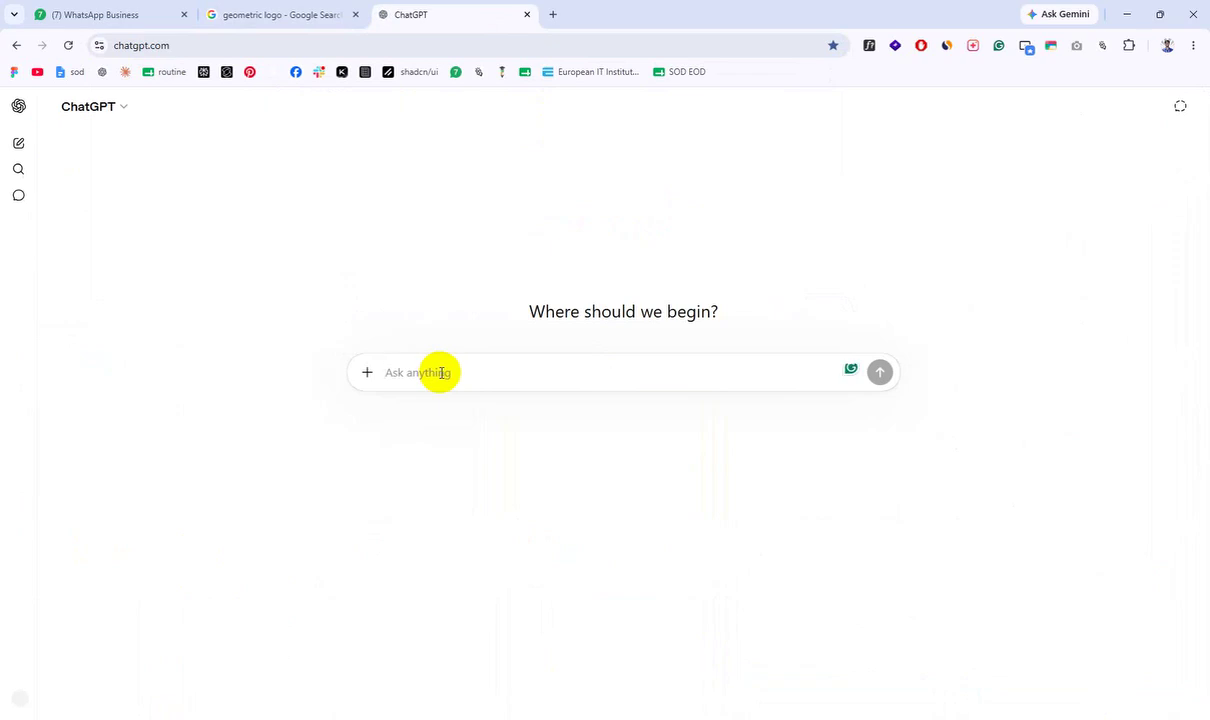
{"action": "type", "text": "Suggest me some coffe"}
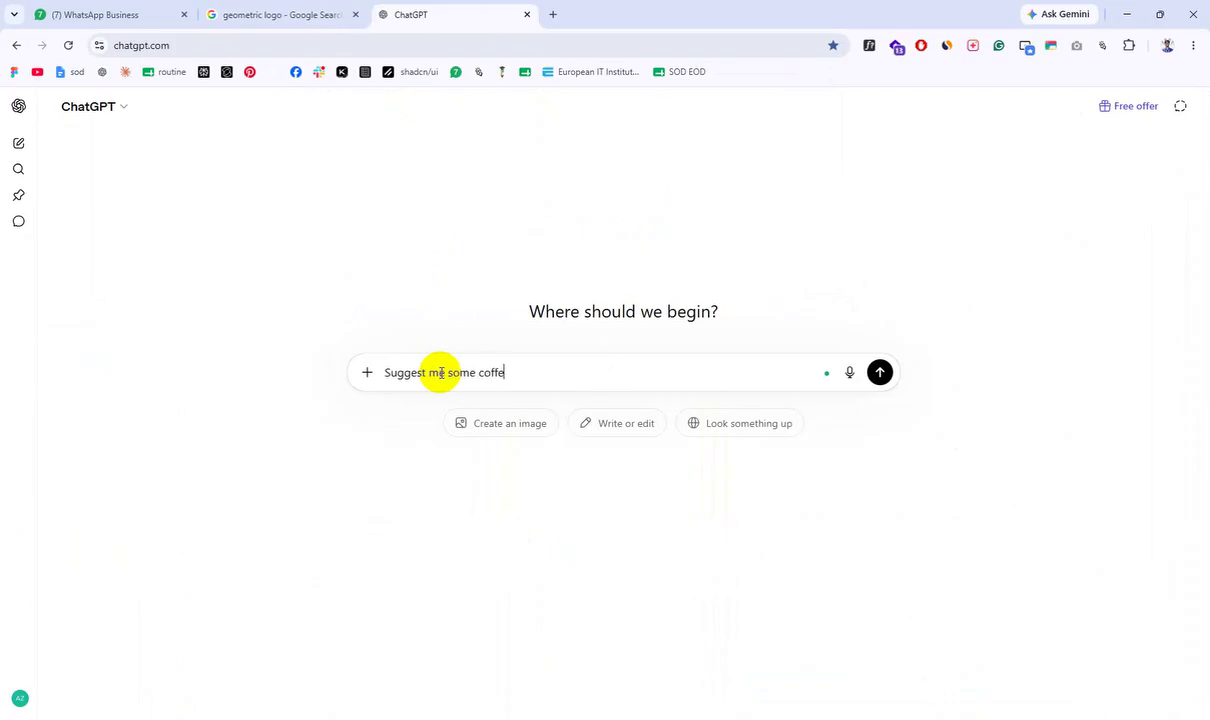
{"action": "type", "text": "e brand dummy name"}
{"action": "key", "text": "Return"}
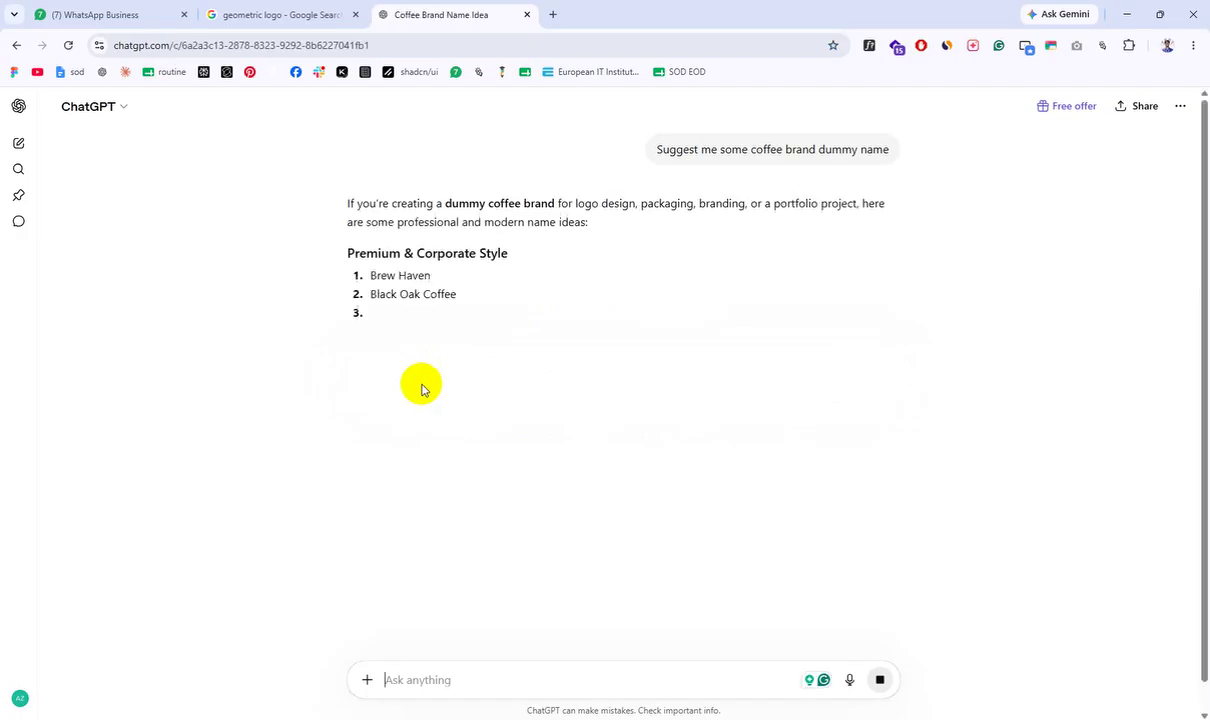
Step: Copy the name 'Roastra' from the Modern & Trendy list
{"action": "scroll", "coordinate": [401, 304], "scroll_direction": "down", "scroll_amount": 1}
{"action": "scroll", "coordinate": [401, 304], "scroll_direction": "down", "scroll_amount": 1}
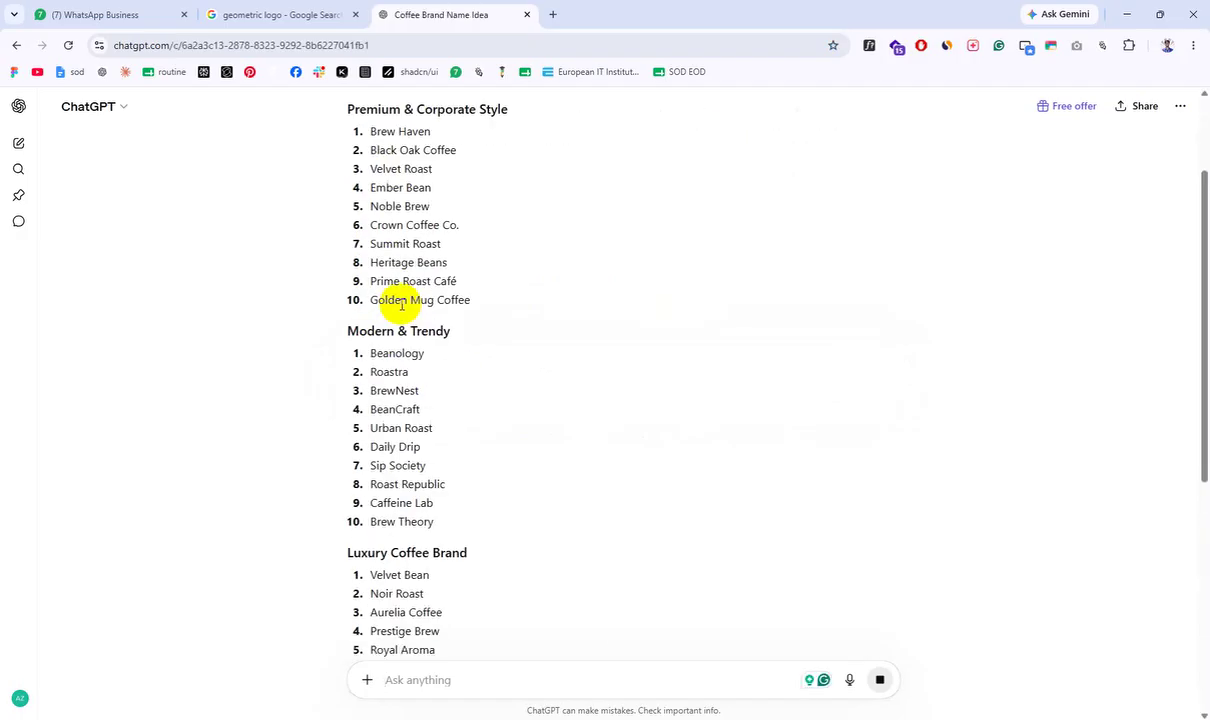
{"action": "scroll", "coordinate": [401, 304], "scroll_direction": "down", "scroll_amount": 2}
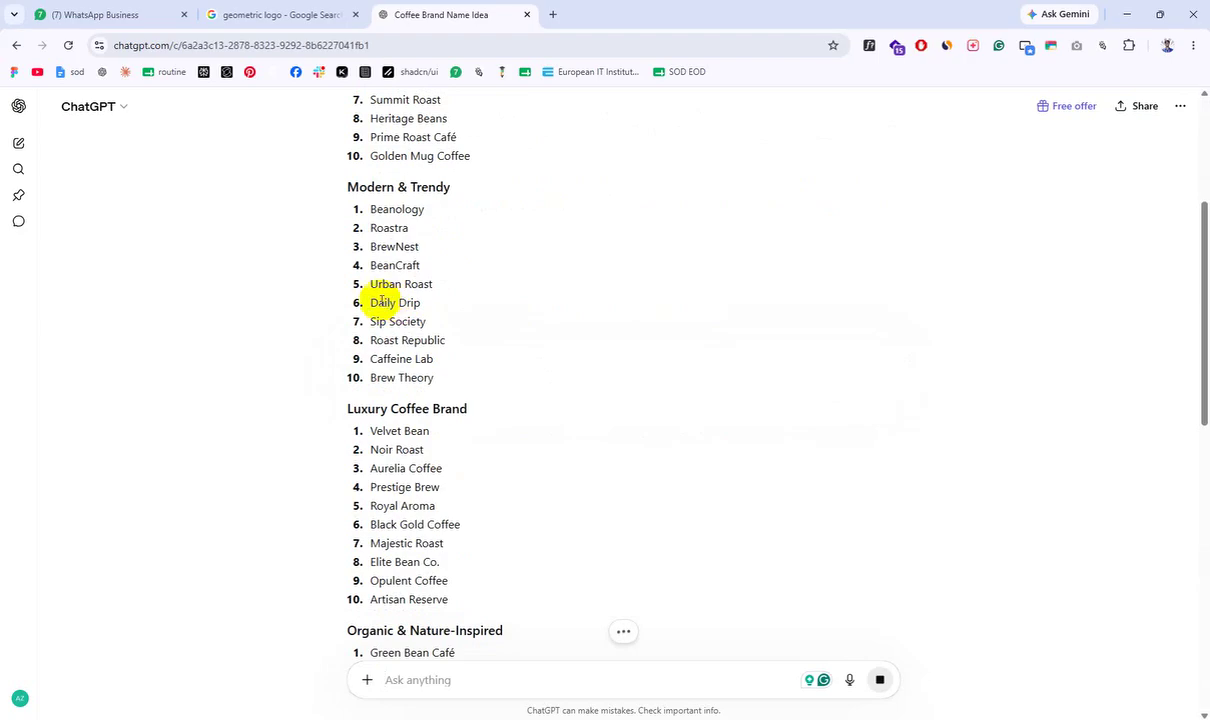
{"action": "left_click_drag", "start_coordinate": [370, 228], "coordinate": [435, 229]}
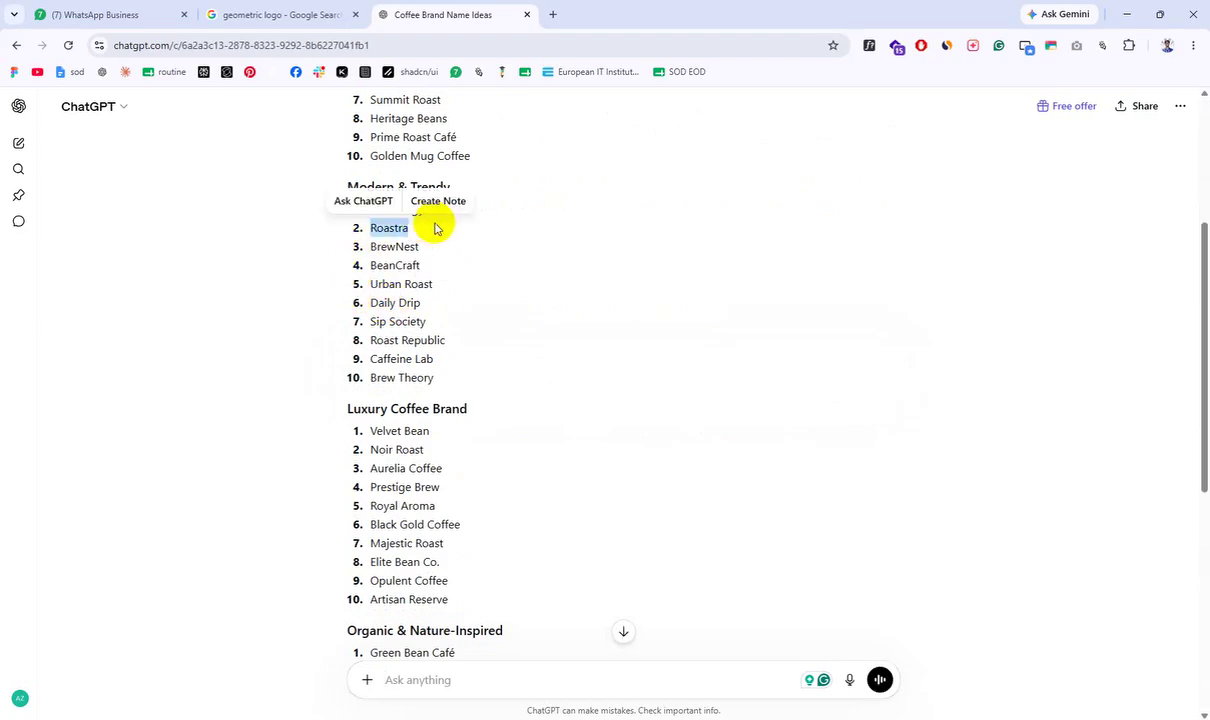
{"action": "left_click", "coordinate": [405, 241]}
{"action": "scroll", "coordinate": [405, 241], "scroll_direction": "down", "scroll_amount": 1}
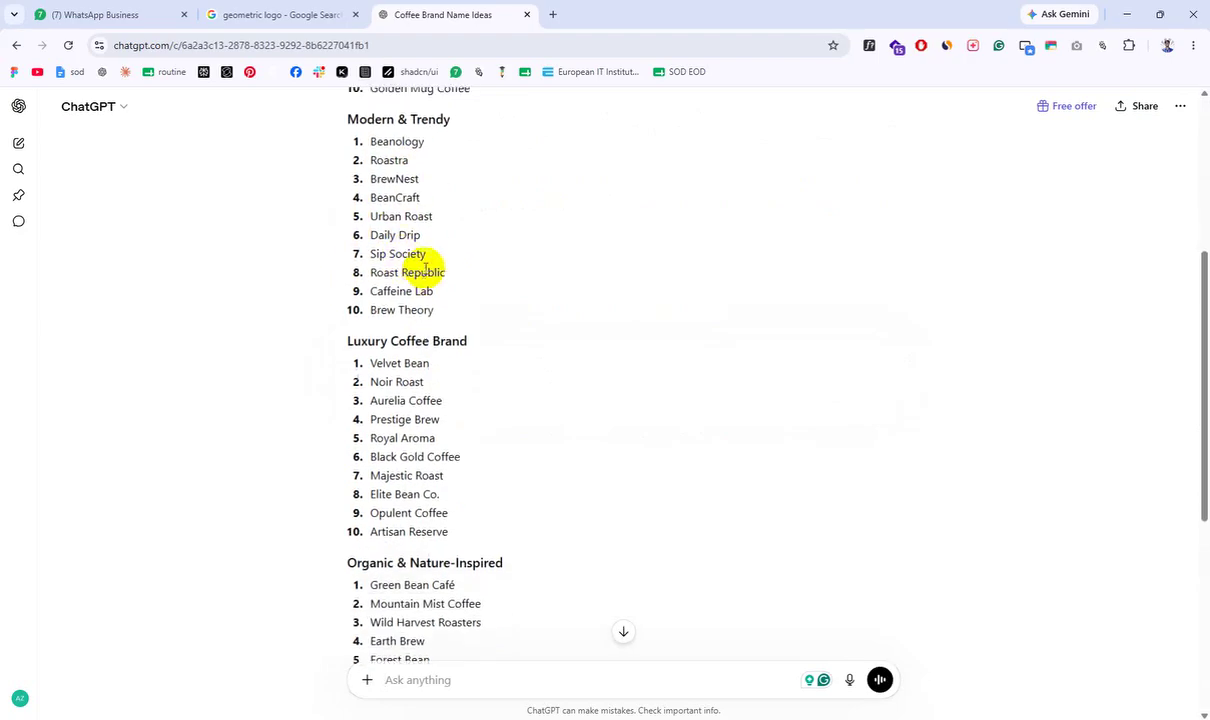
{"action": "scroll", "coordinate": [415, 268], "scroll_direction": "up", "scroll_amount": 1}
{"action": "left_click_drag", "start_coordinate": [372, 230], "coordinate": [418, 229]}
{"action": "right_click", "coordinate": [424, 233]}
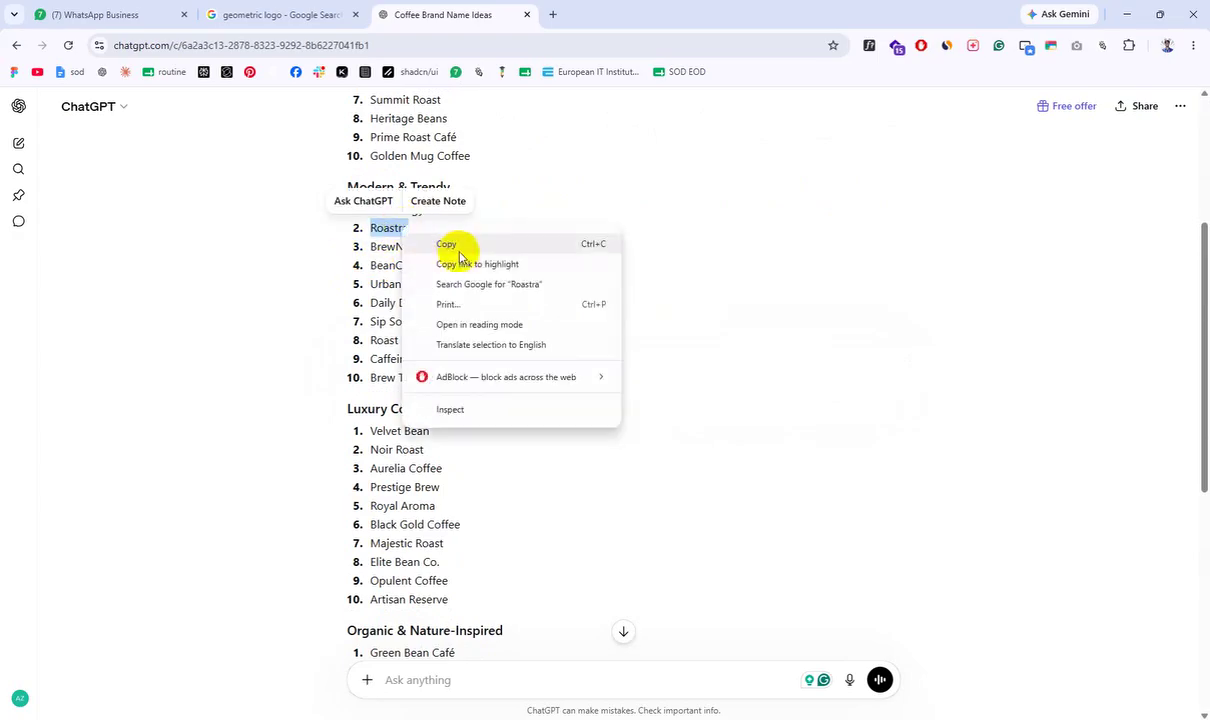
{"action": "left_click", "coordinate": [442, 243]}
{"action": "key", "text": "alt+Tab"}
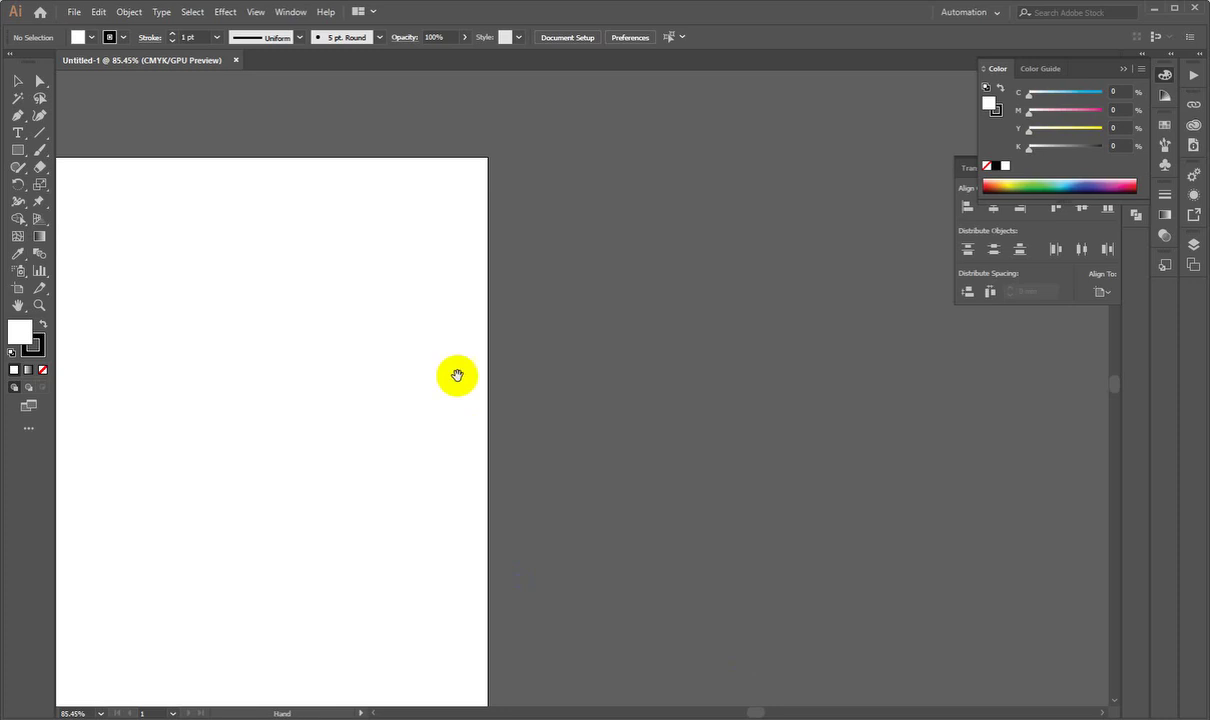
Step: Paste 'Roastra' as text on the artboard and scale it up to about 152.64 pt
{"action": "left_click", "coordinate": [757, 337]}
{"action": "key", "text": "ctrl+v"}
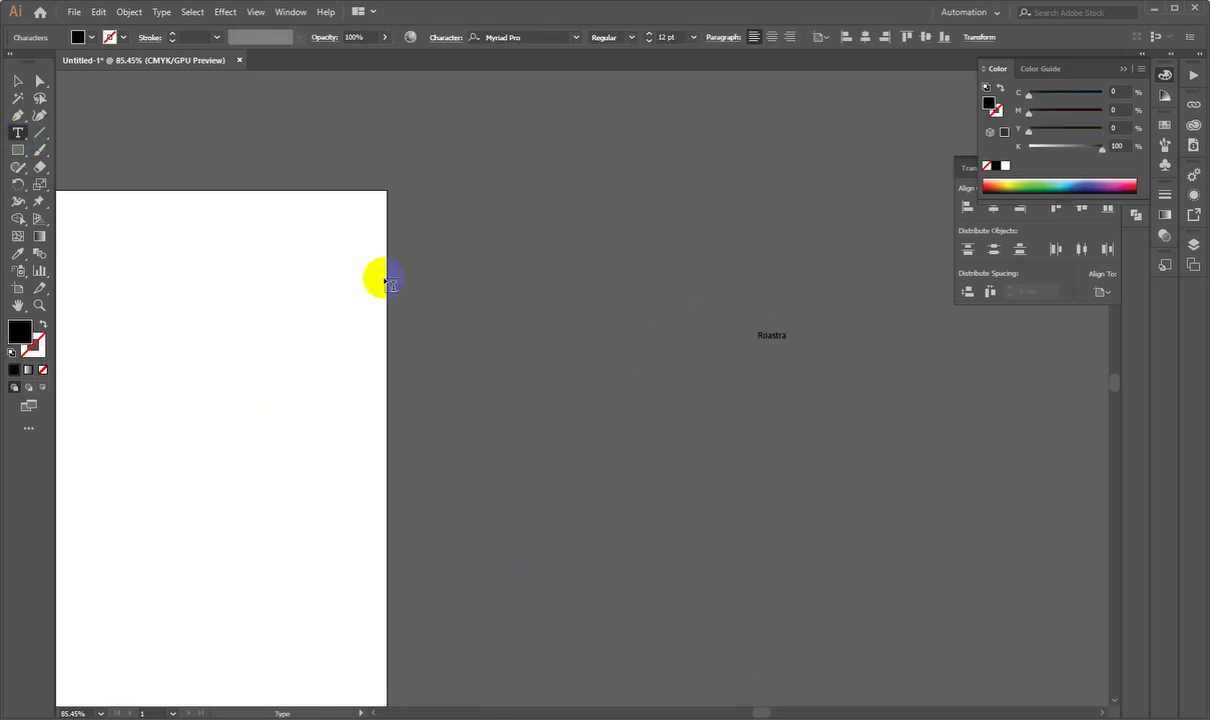
{"action": "left_click", "coordinate": [17, 98]}
{"action": "left_click", "coordinate": [18, 81]}
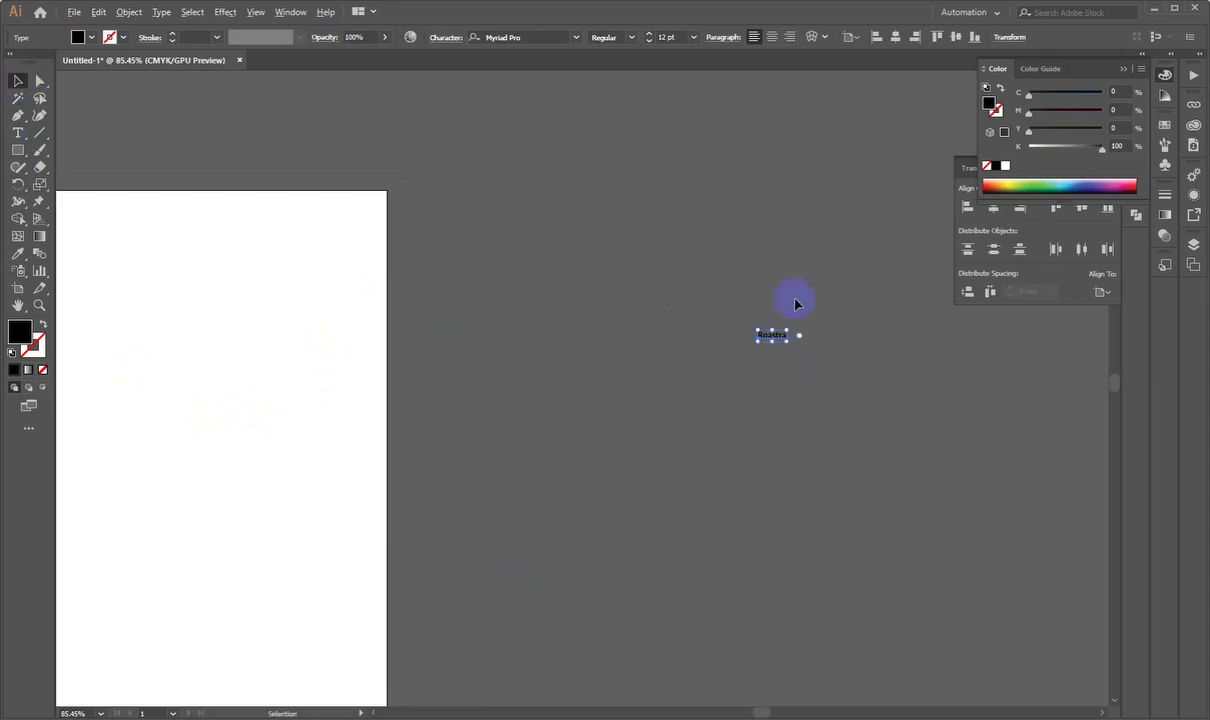
{"action": "left_click_drag", "start_coordinate": [789, 341], "coordinate": [951, 402]}
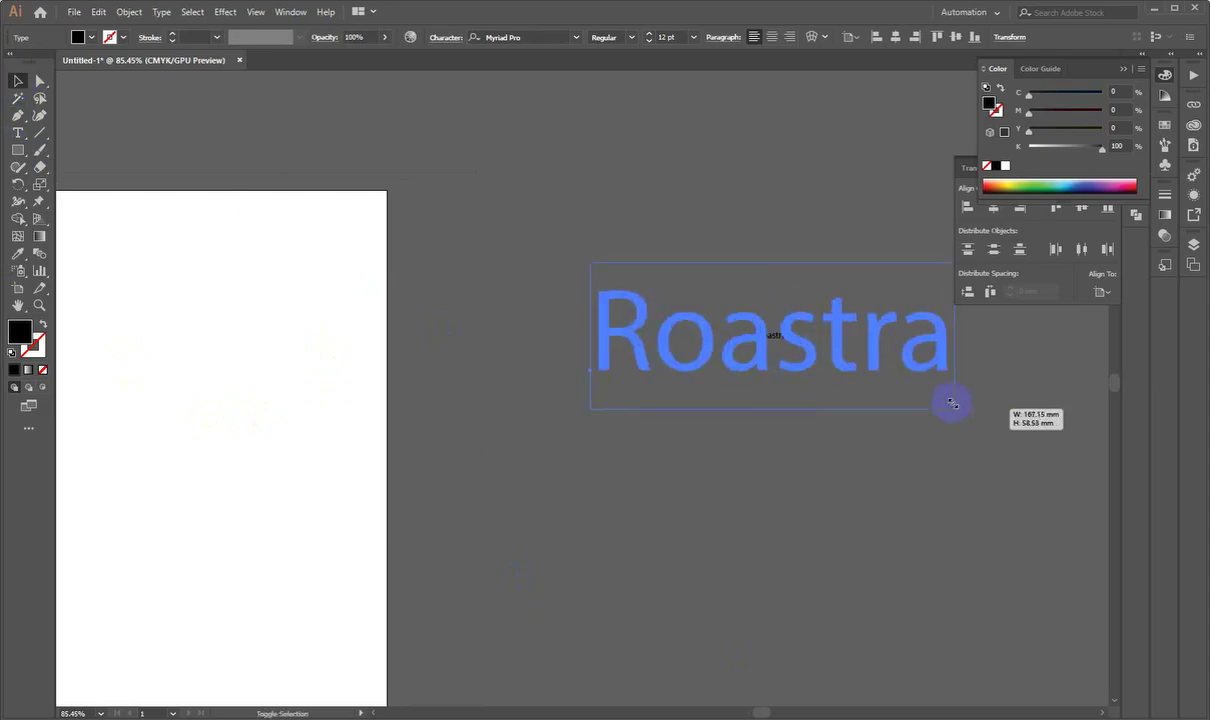
Step: Position the Roastra text near the artboard centre, undoing an accidental duplicate
{"action": "left_click_drag", "start_coordinate": [837, 330], "coordinate": [225, 292]}
{"action": "left_click_drag", "start_coordinate": [350, 220], "coordinate": [553, 202]}
{"action": "left_click", "coordinate": [607, 238]}
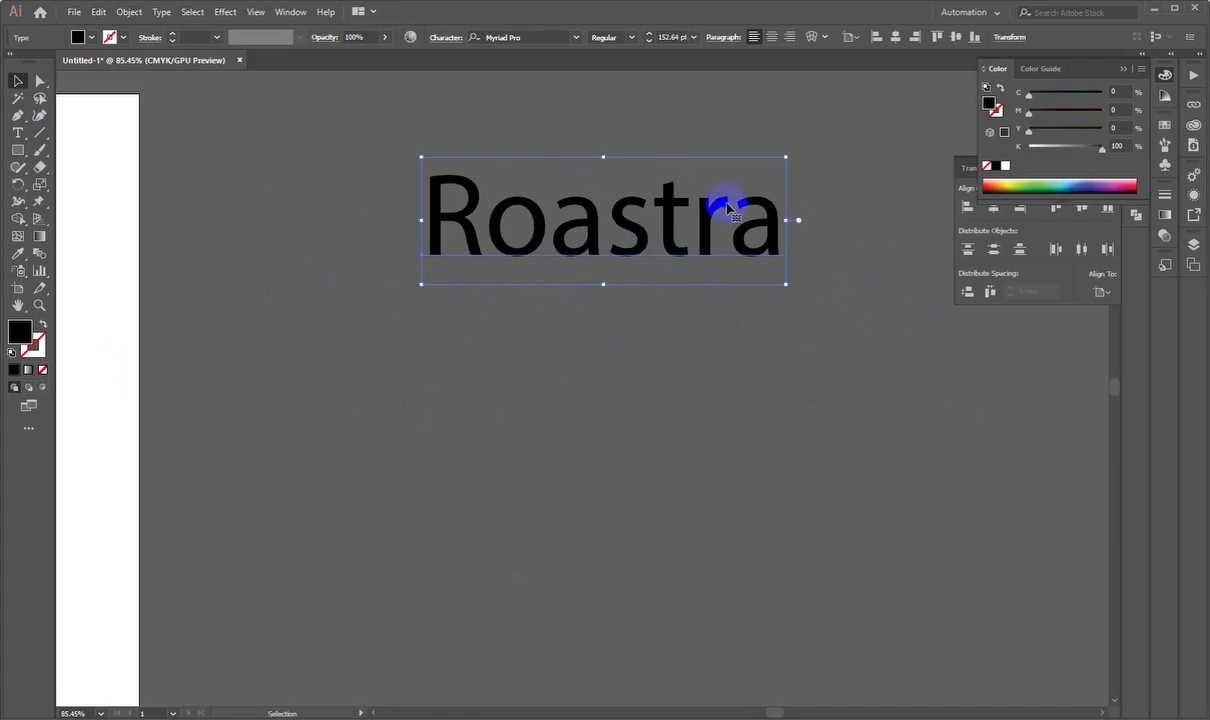
{"action": "scroll", "coordinate": [780, 362], "scroll_direction": "down", "scroll_amount": 2}
{"action": "scroll", "coordinate": [494, 424], "scroll_direction": "up", "scroll_amount": 2}
{"action": "key", "text": "space"}
{"action": "left_click_drag", "start_coordinate": [962, 353], "coordinate": [494, 540]}
{"action": "left_click_drag", "start_coordinate": [574, 461], "coordinate": [506, 415]}
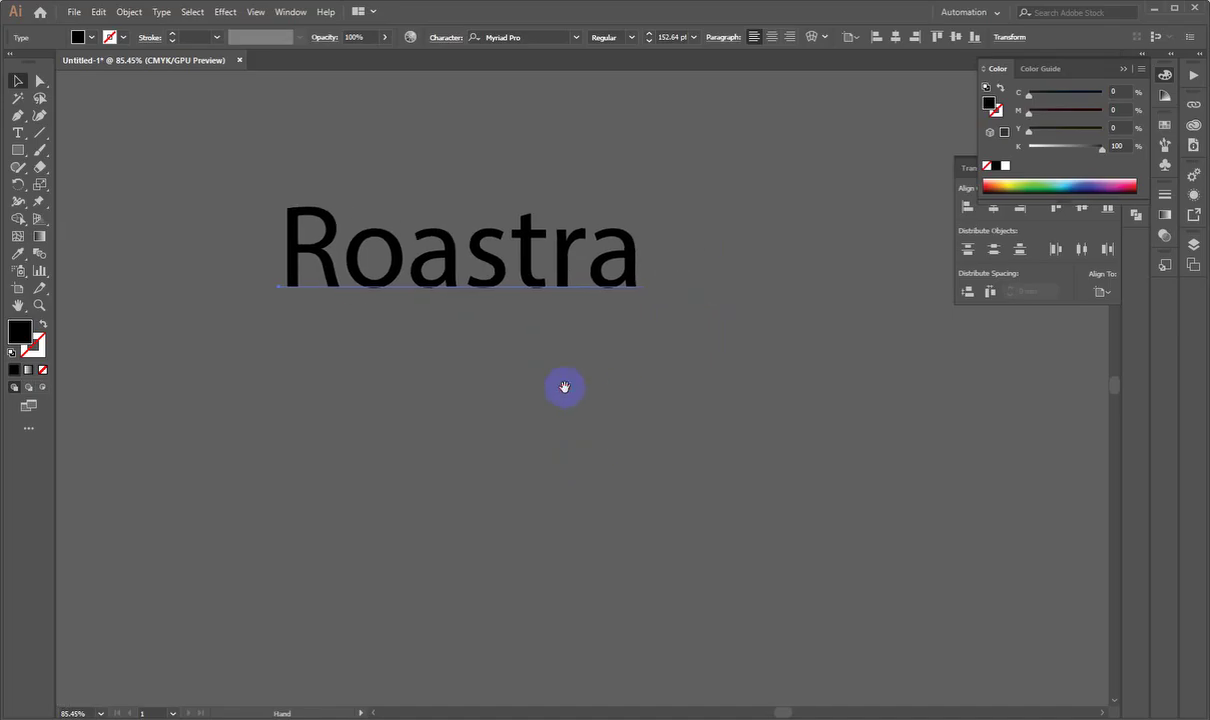
{"action": "left_click_drag", "start_coordinate": [575, 250], "coordinate": [448, 475]}
{"action": "key", "text": "ctrl+z"}
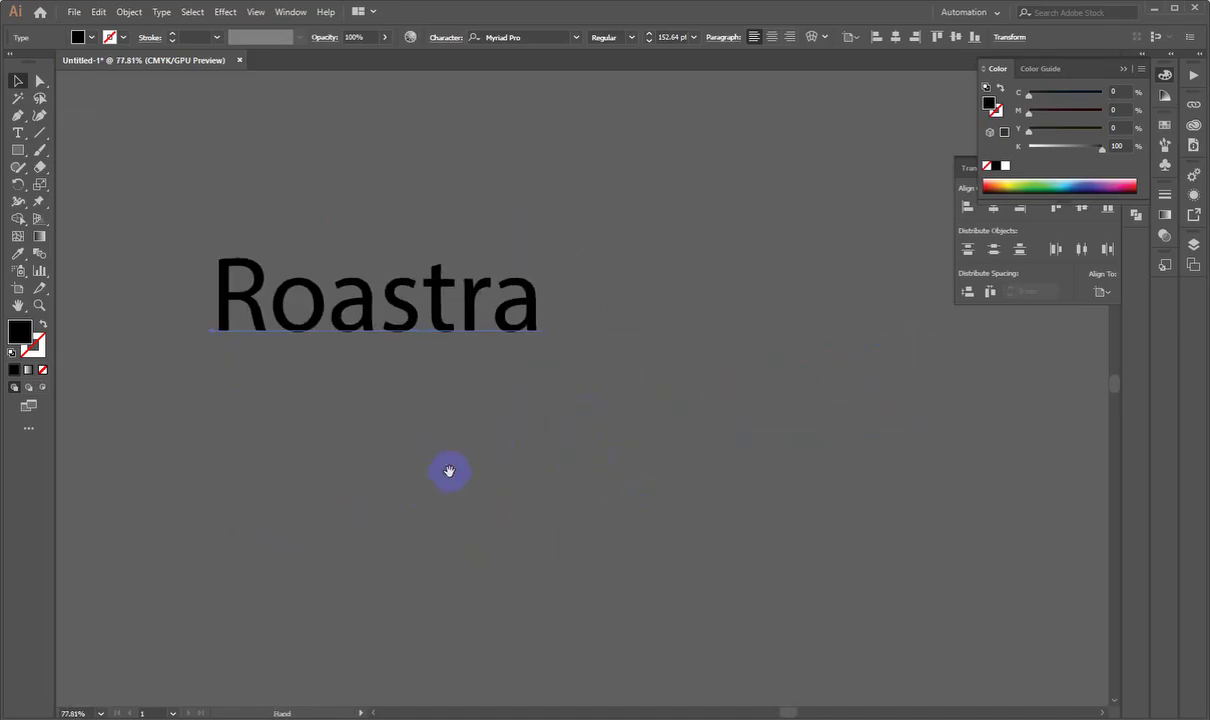
{"action": "left_click_drag", "start_coordinate": [390, 340], "coordinate": [585, 345]}
{"action": "left_click_drag", "start_coordinate": [582, 307], "coordinate": [586, 289]}
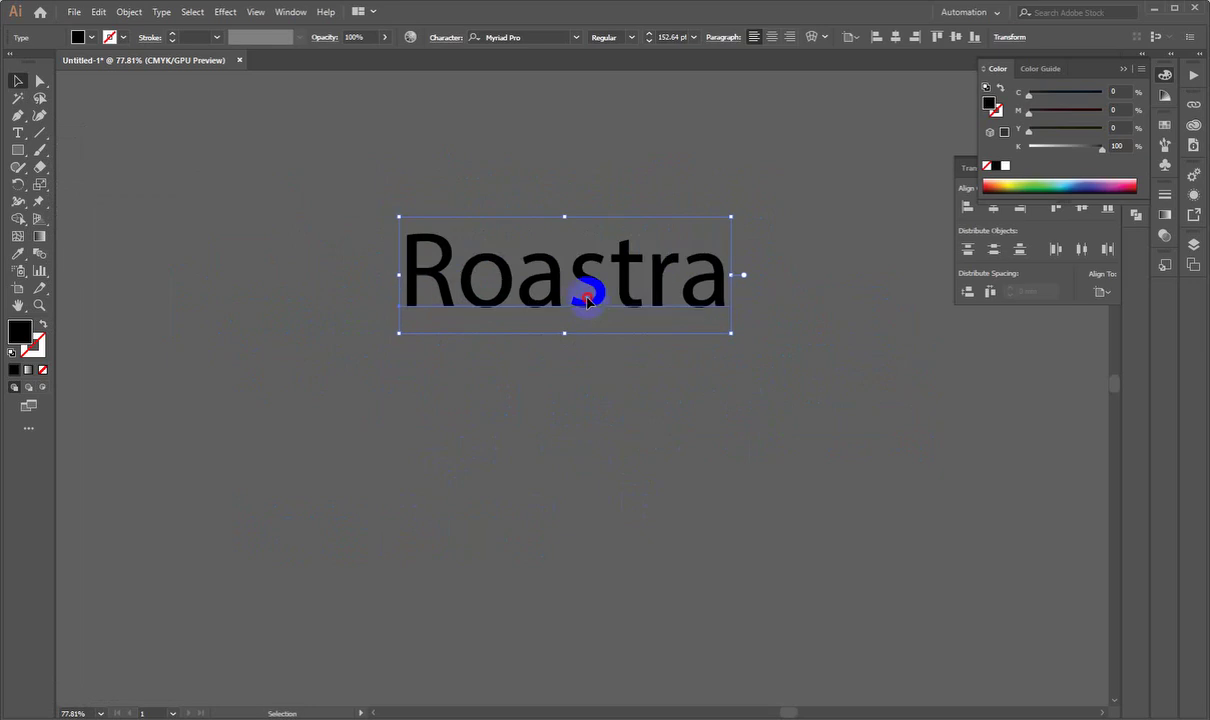
{"action": "left_click", "coordinate": [838, 637]}
Step: Search Google Images for 'coffee bean' and browse the results
{"action": "key", "text": "alt+Tab"}
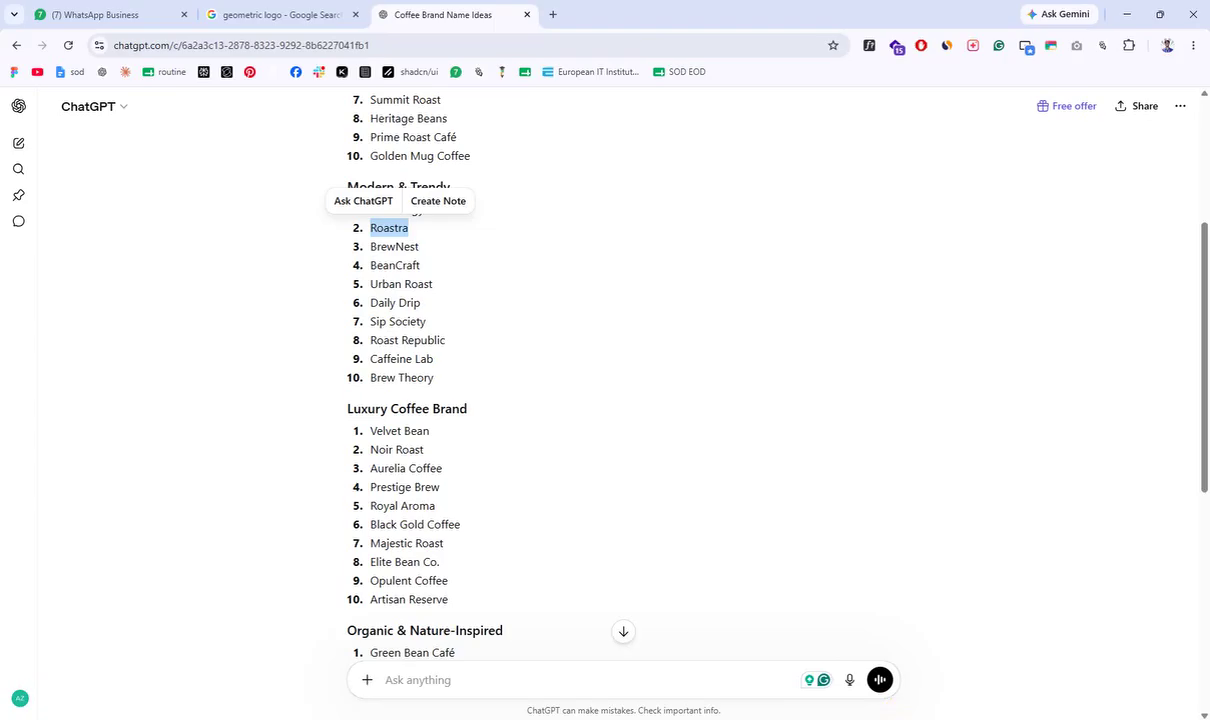
{"action": "left_click", "coordinate": [555, 10]}
{"action": "type", "text": "c"}
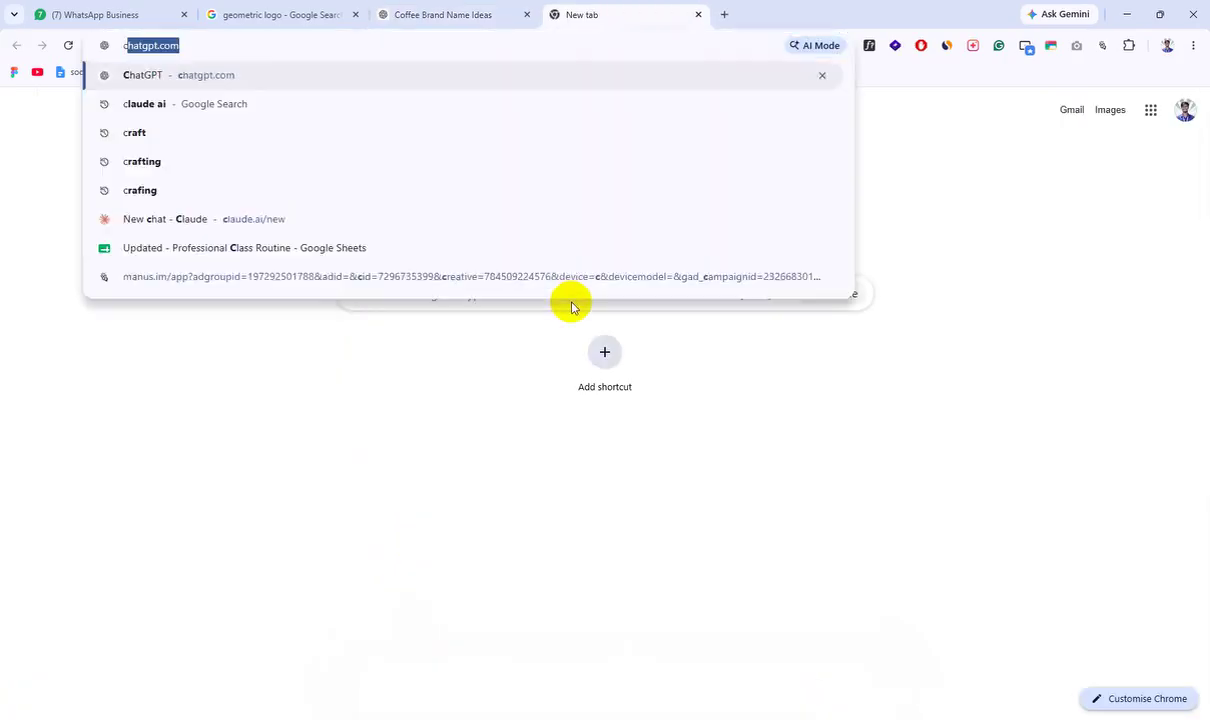
{"action": "type", "text": "offee bean"}
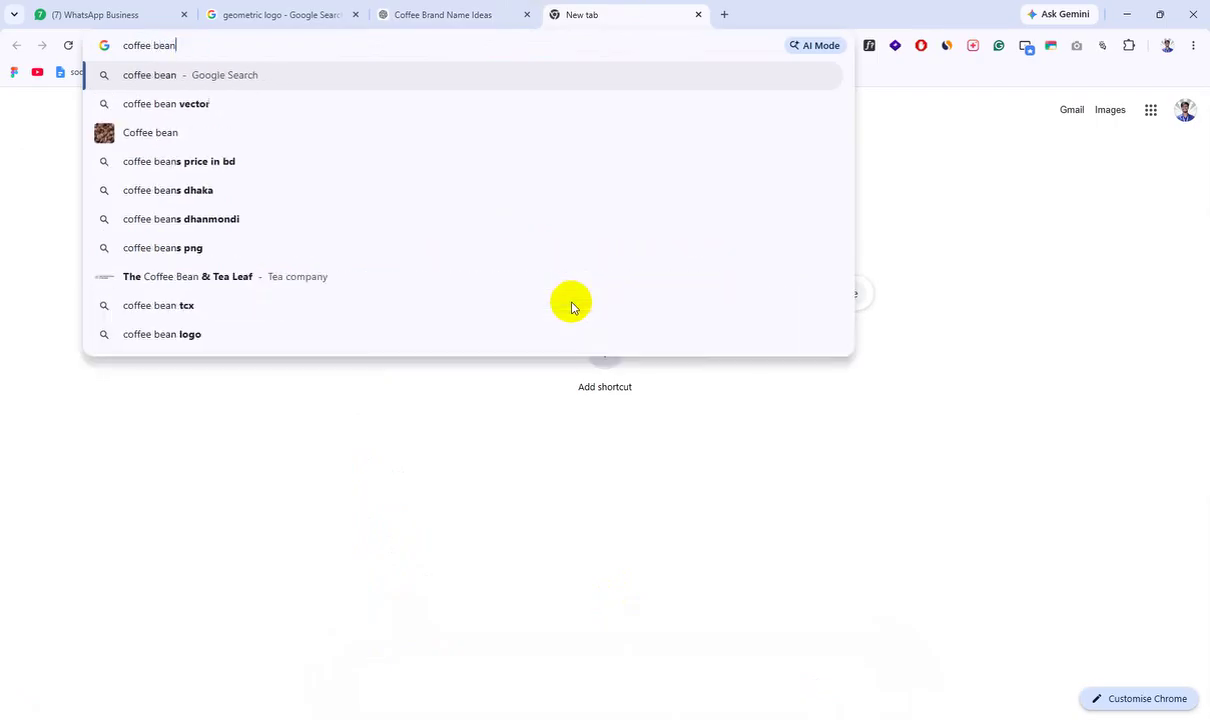
{"action": "key", "text": "Return"}
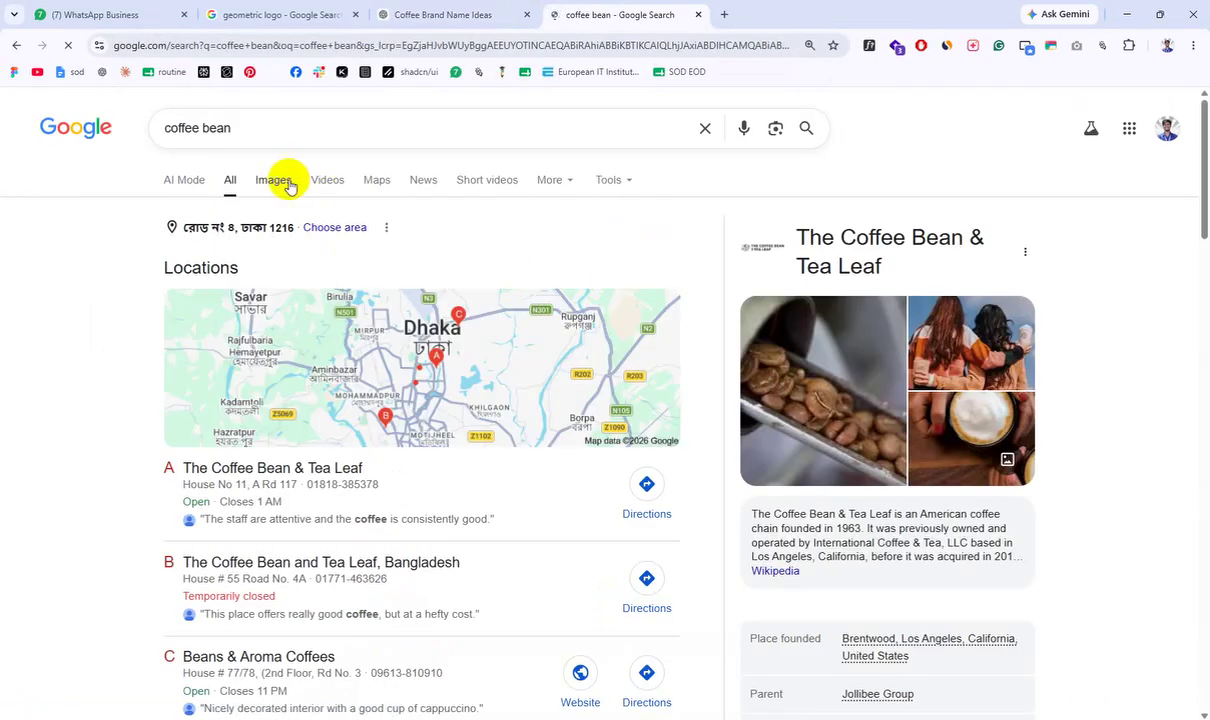
{"action": "left_click", "coordinate": [286, 188]}
{"action": "scroll", "coordinate": [305, 386], "scroll_direction": "down", "scroll_amount": 10}
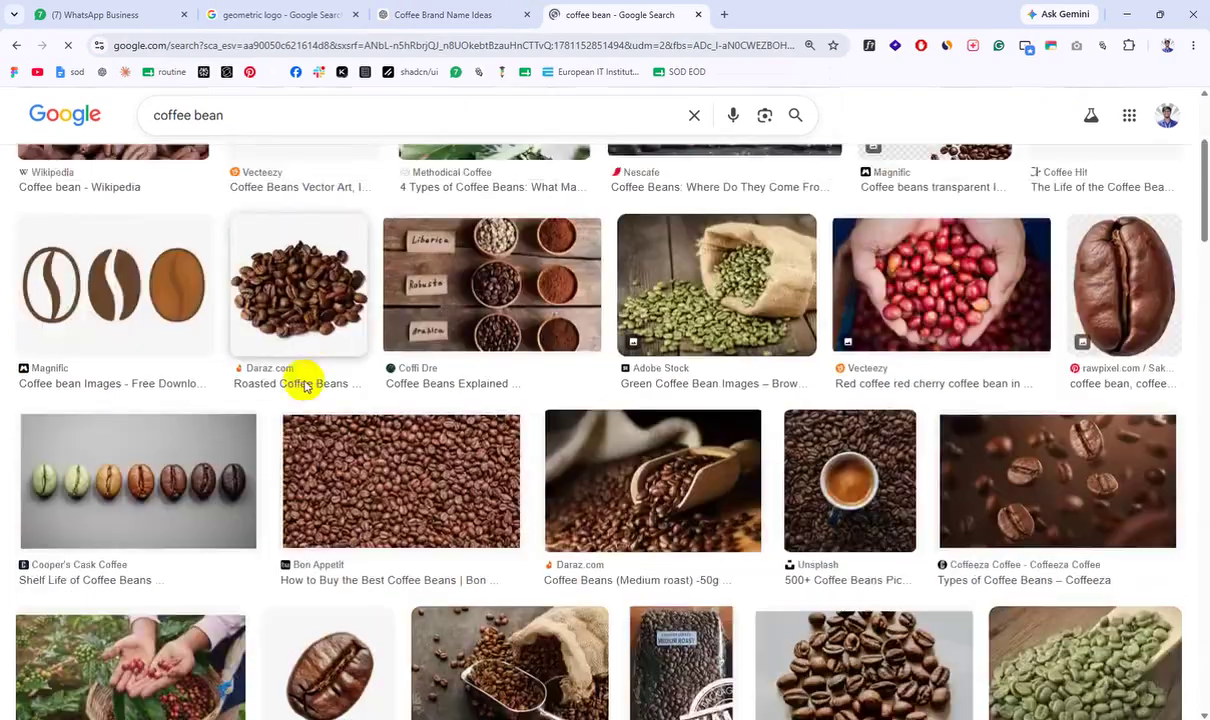
{"action": "scroll", "coordinate": [95, 376], "scroll_direction": "down", "scroll_amount": 20}
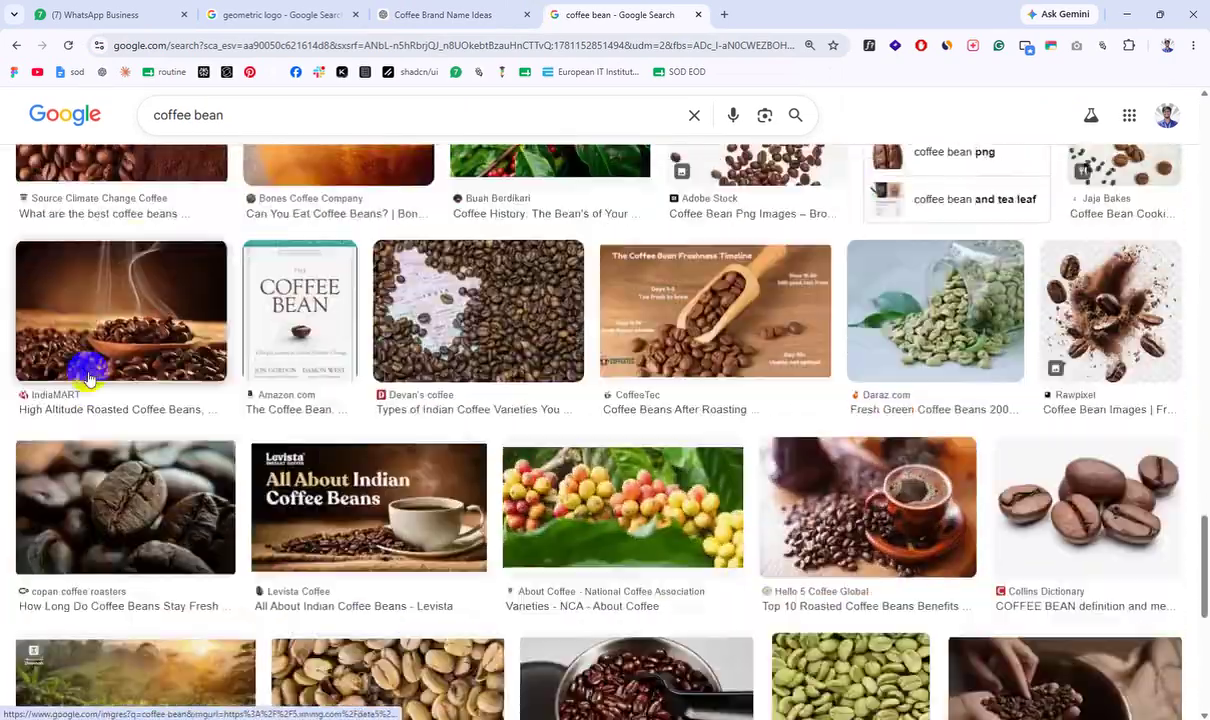
{"action": "scroll", "coordinate": [110, 370], "scroll_direction": "up", "scroll_amount": 12}
{"action": "scroll", "coordinate": [110, 370], "scroll_direction": "up", "scroll_amount": 5}
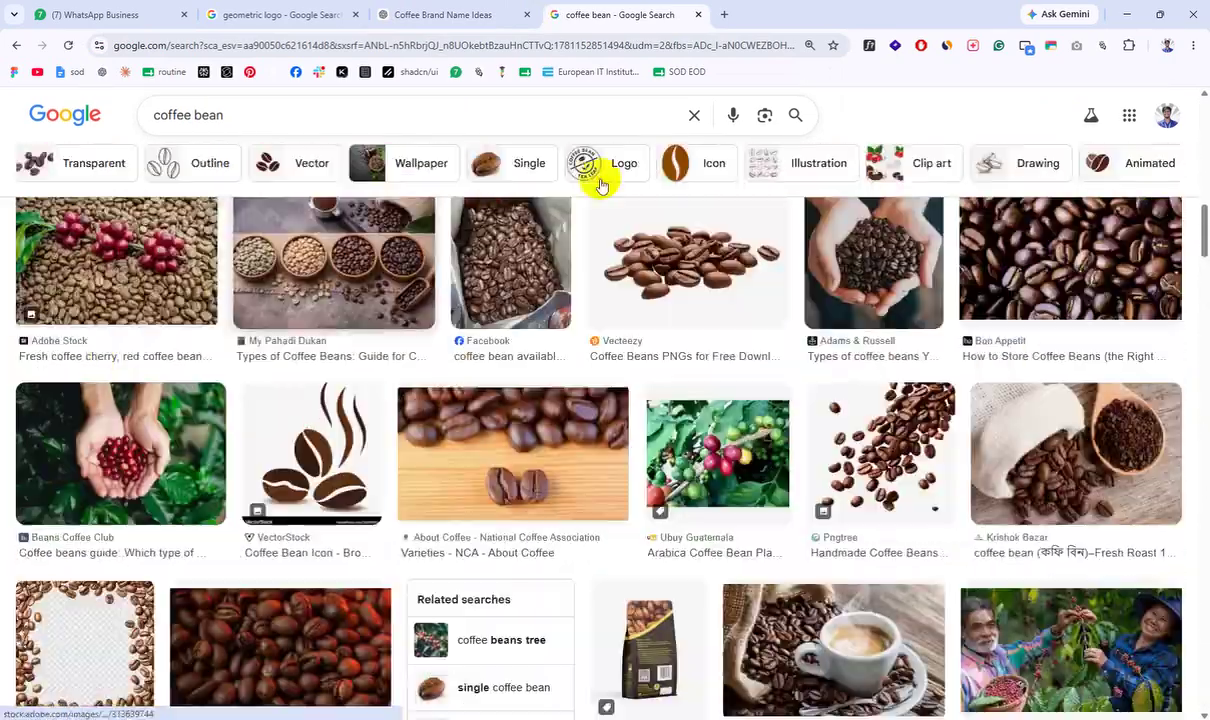
Step: Search images for 'ipl logo' and copy the TATA IPL logo picture
{"action": "left_click", "coordinate": [724, 14]}
{"action": "type", "text": "i"}
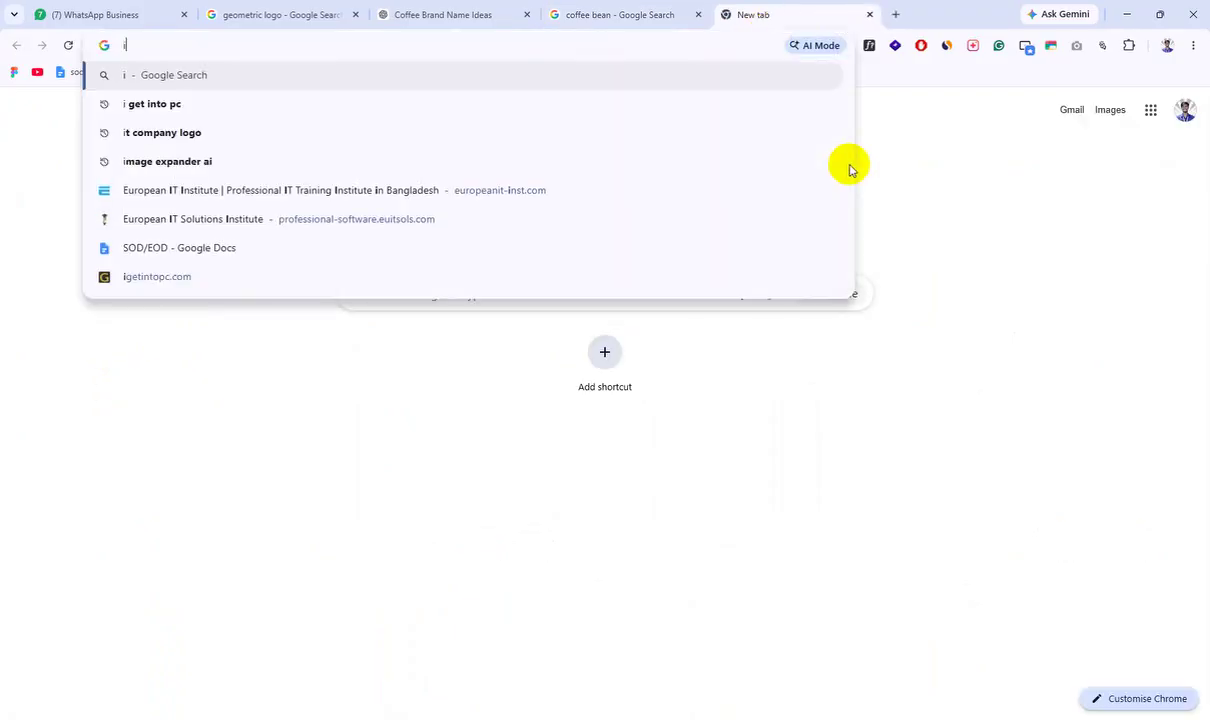
{"action": "type", "text": "pl "}
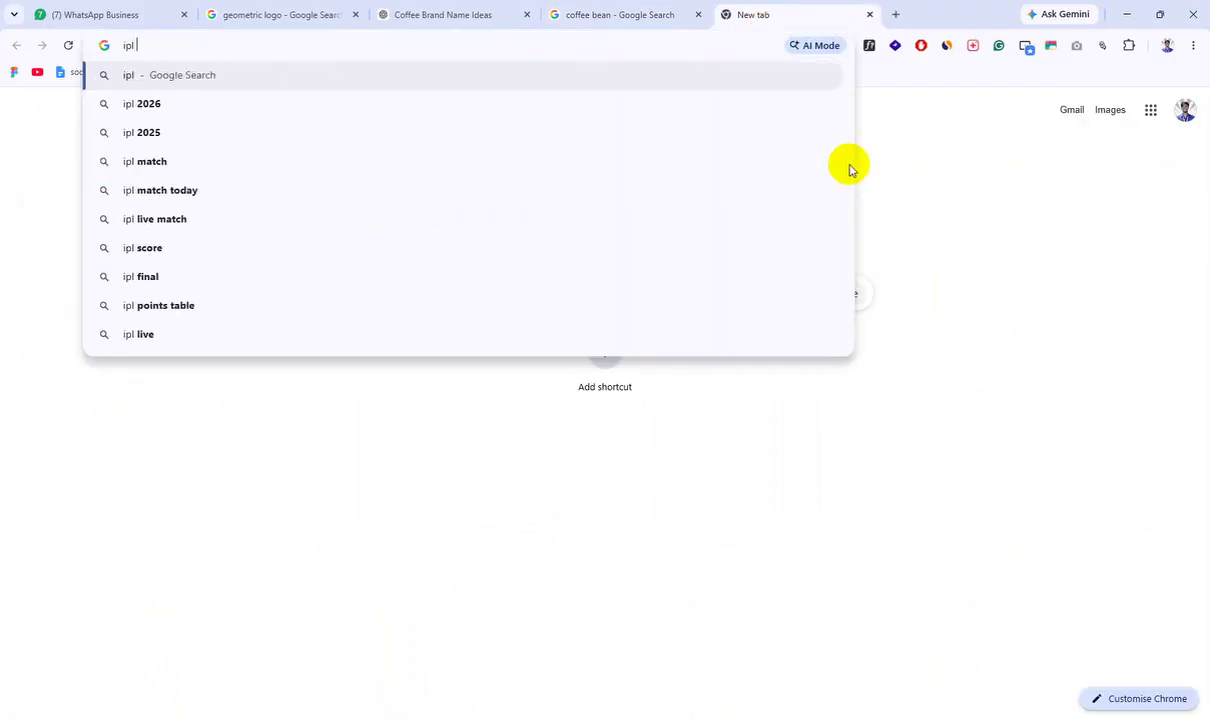
{"action": "type", "text": "logo"}
{"action": "key", "text": "Return"}
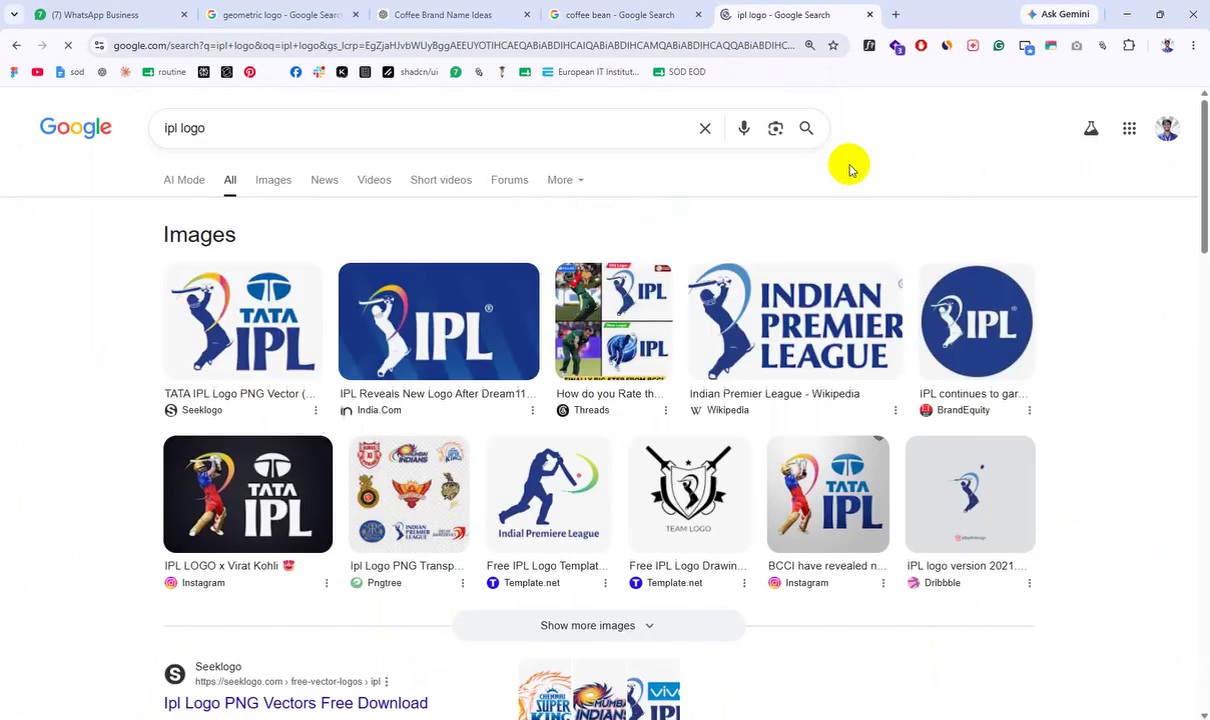
{"action": "left_click", "coordinate": [270, 176]}
{"action": "left_click", "coordinate": [133, 442]}
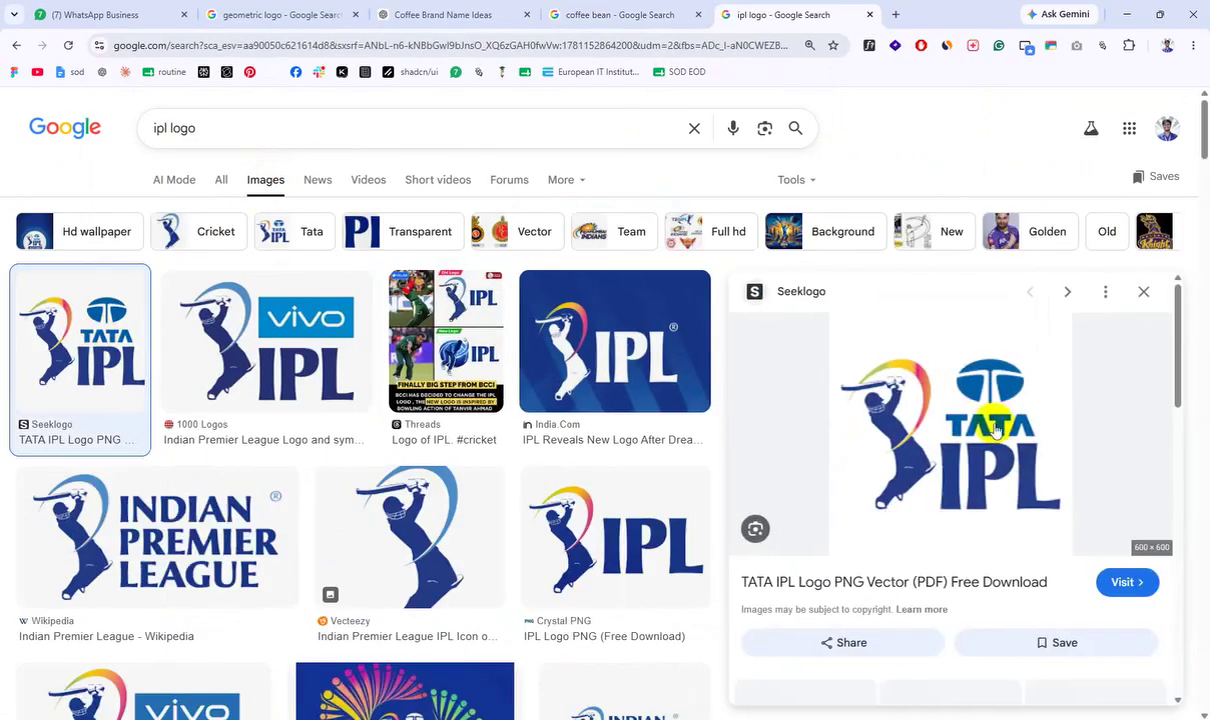
{"action": "right_click", "coordinate": [881, 417]}
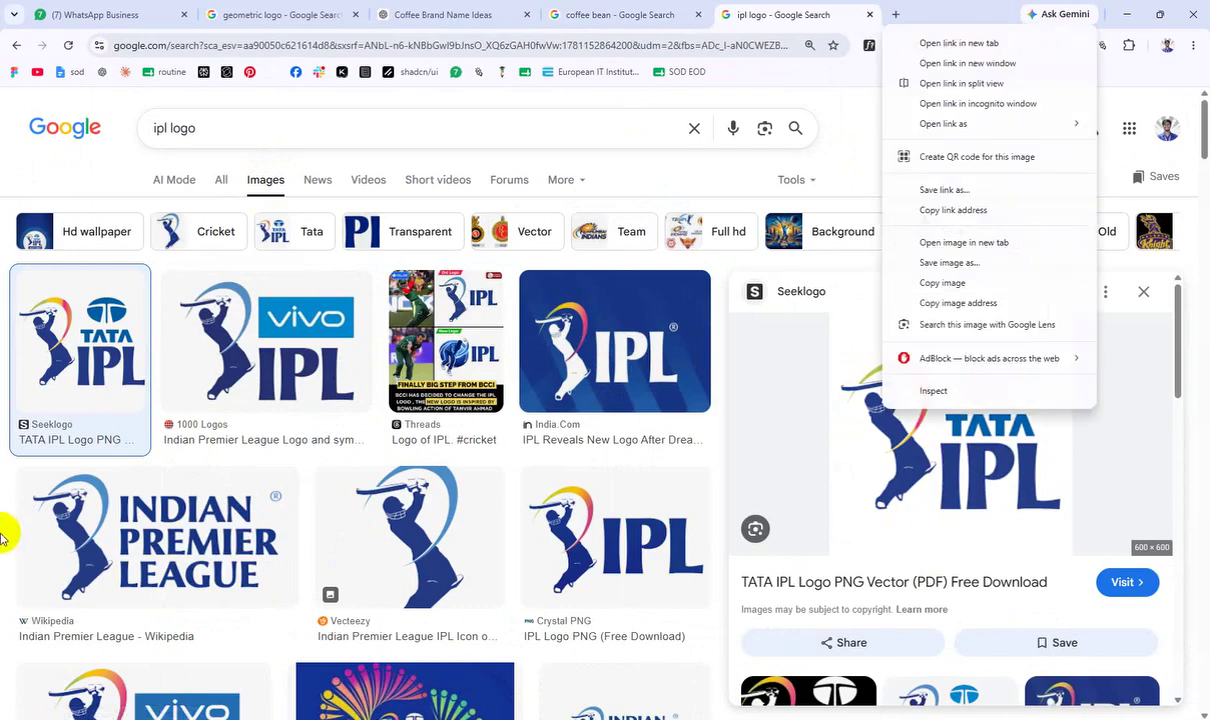
{"action": "left_click", "coordinate": [943, 283]}
Step: Paste the TATA IPL logo into Illustrator and zoom in on it
{"action": "key", "text": "alt+Tab"}
{"action": "key", "text": "ctrl+v"}
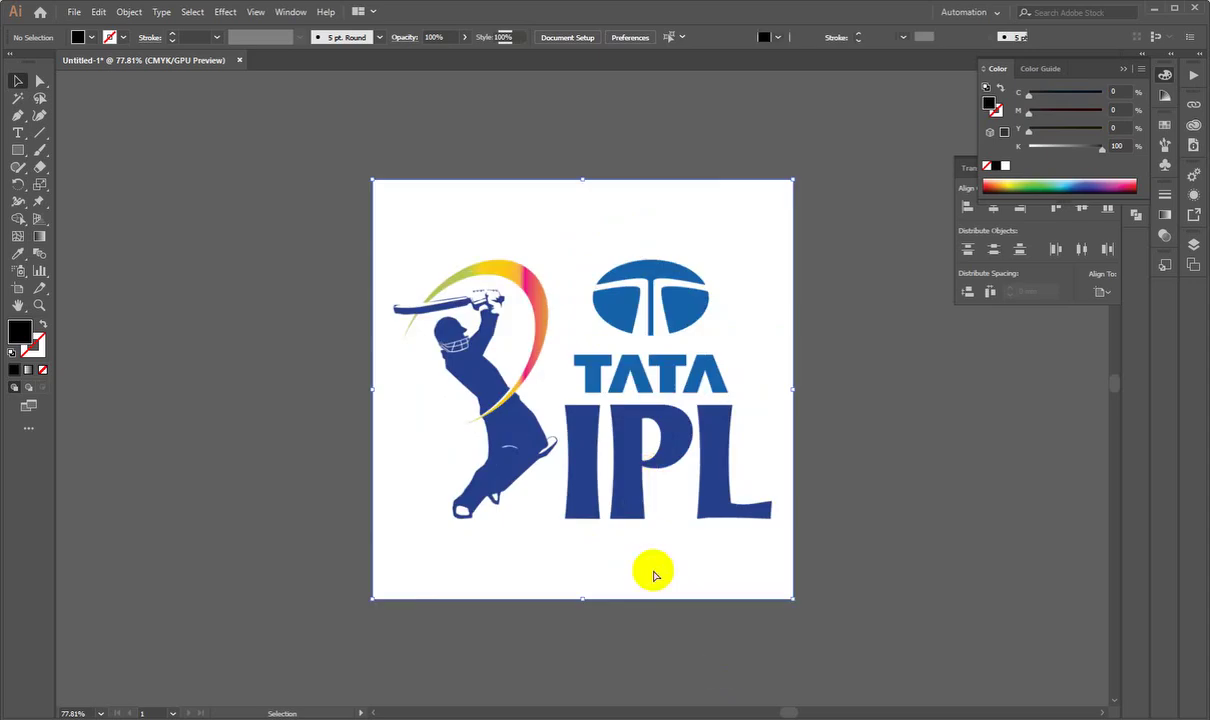
{"action": "scroll", "coordinate": [532, 429], "scroll_direction": "down", "scroll_amount": 3}
{"action": "scroll", "coordinate": [532, 429], "scroll_direction": "right", "scroll_amount": 5}
{"action": "scroll", "coordinate": [575, 501], "scroll_direction": "up", "scroll_amount": 5}
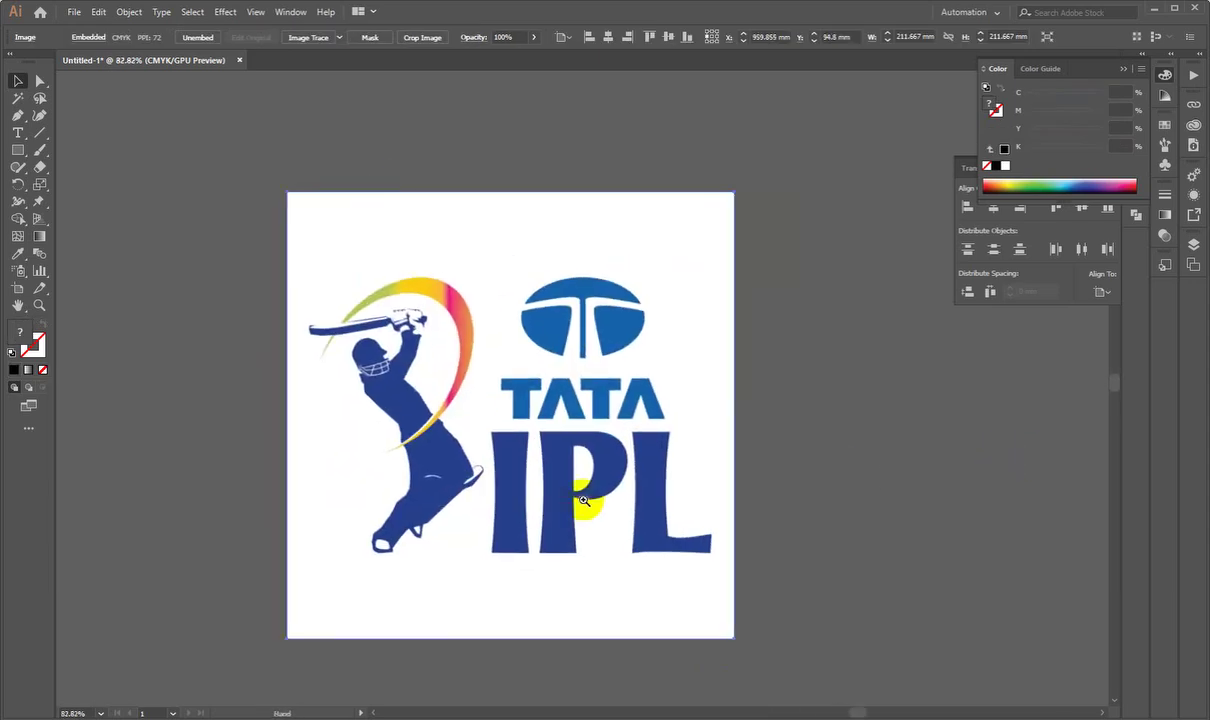
{"action": "scroll", "coordinate": [365, 588], "scroll_direction": "up", "scroll_amount": 1}
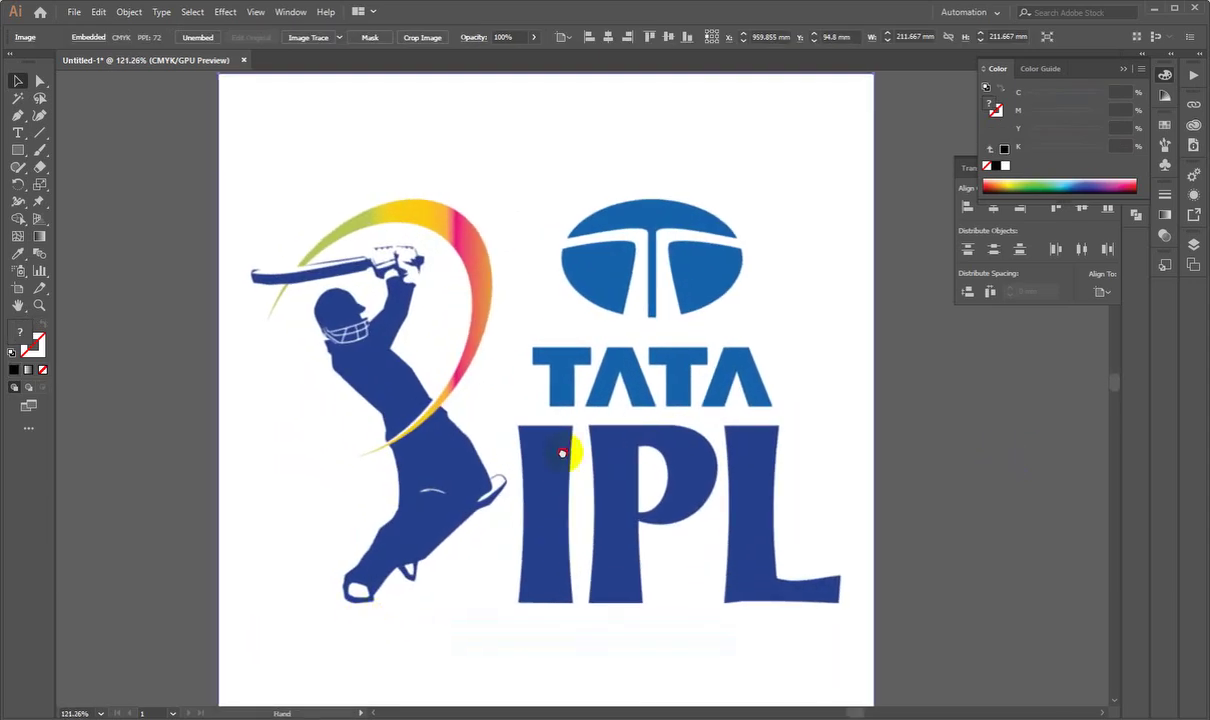
{"action": "scroll", "coordinate": [338, 396], "scroll_direction": "up", "scroll_amount": 1}
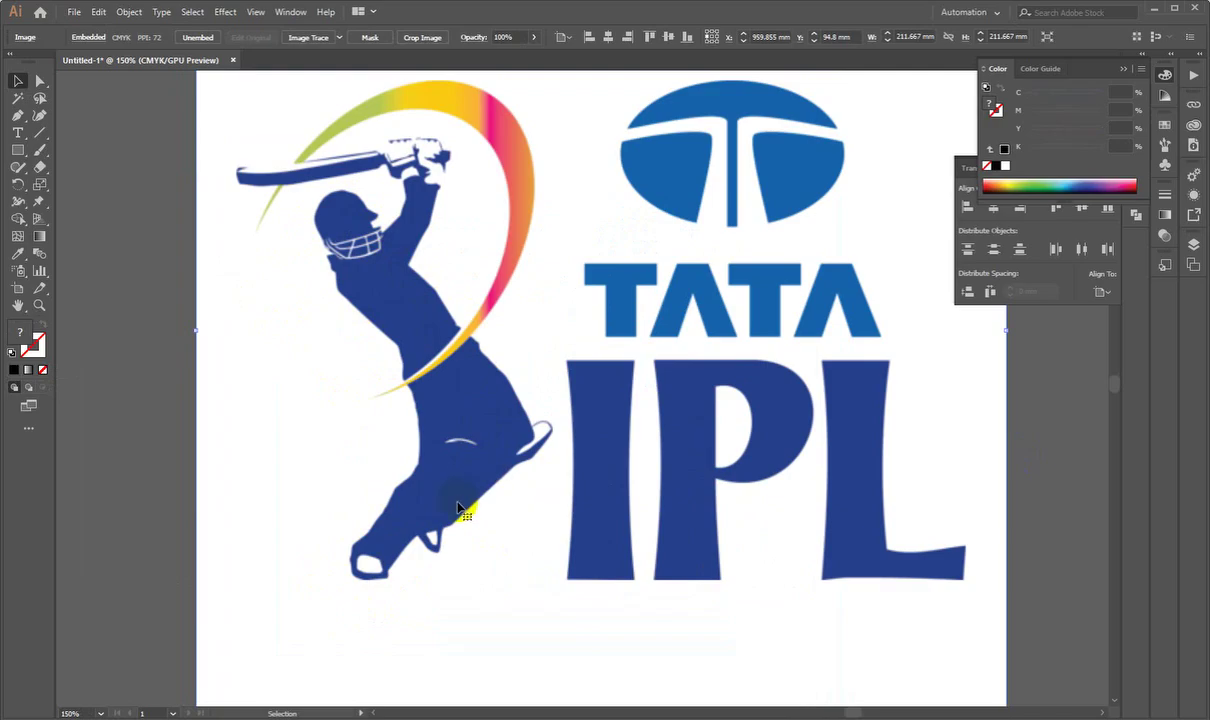
{"action": "scroll", "coordinate": [650, 366], "scroll_direction": "down", "scroll_amount": 3}
{"action": "scroll", "coordinate": [621, 370], "scroll_direction": "up", "scroll_amount": 1}
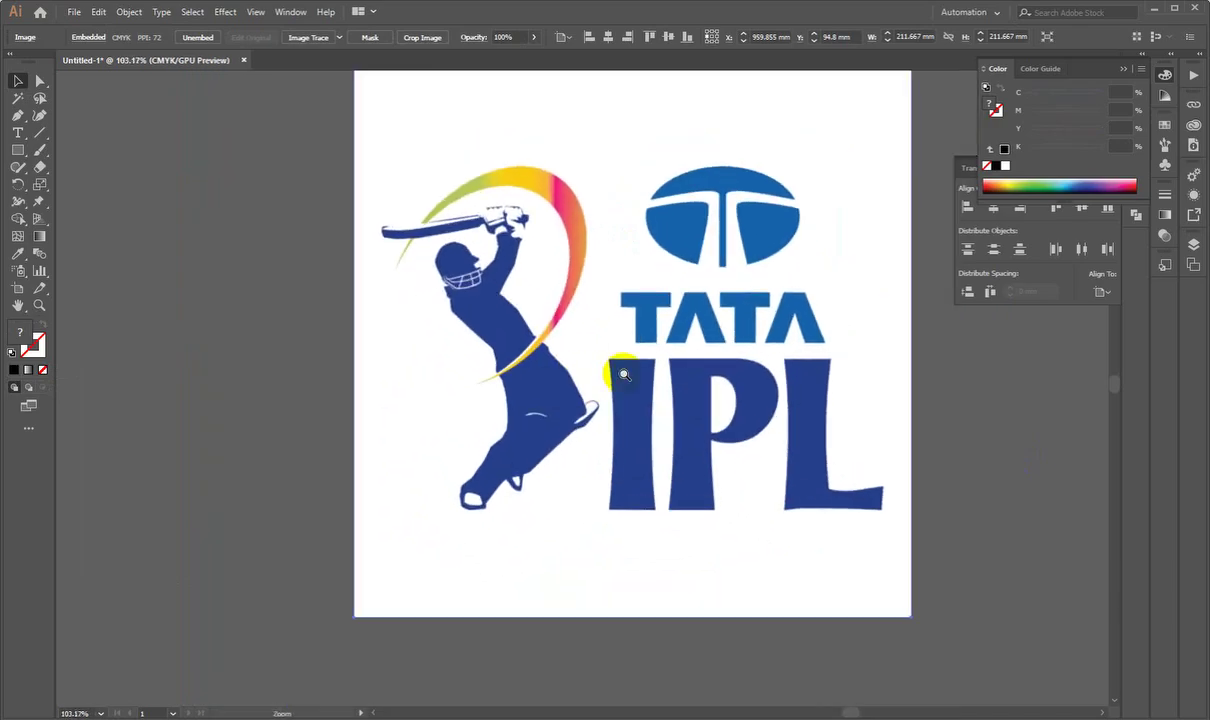
{"action": "scroll", "coordinate": [610, 380], "scroll_direction": "up", "scroll_amount": 1}
{"action": "left_click_drag", "start_coordinate": [603, 381], "coordinate": [559, 397]}
{"action": "scroll", "coordinate": [520, 390], "scroll_direction": "down", "scroll_amount": 2}
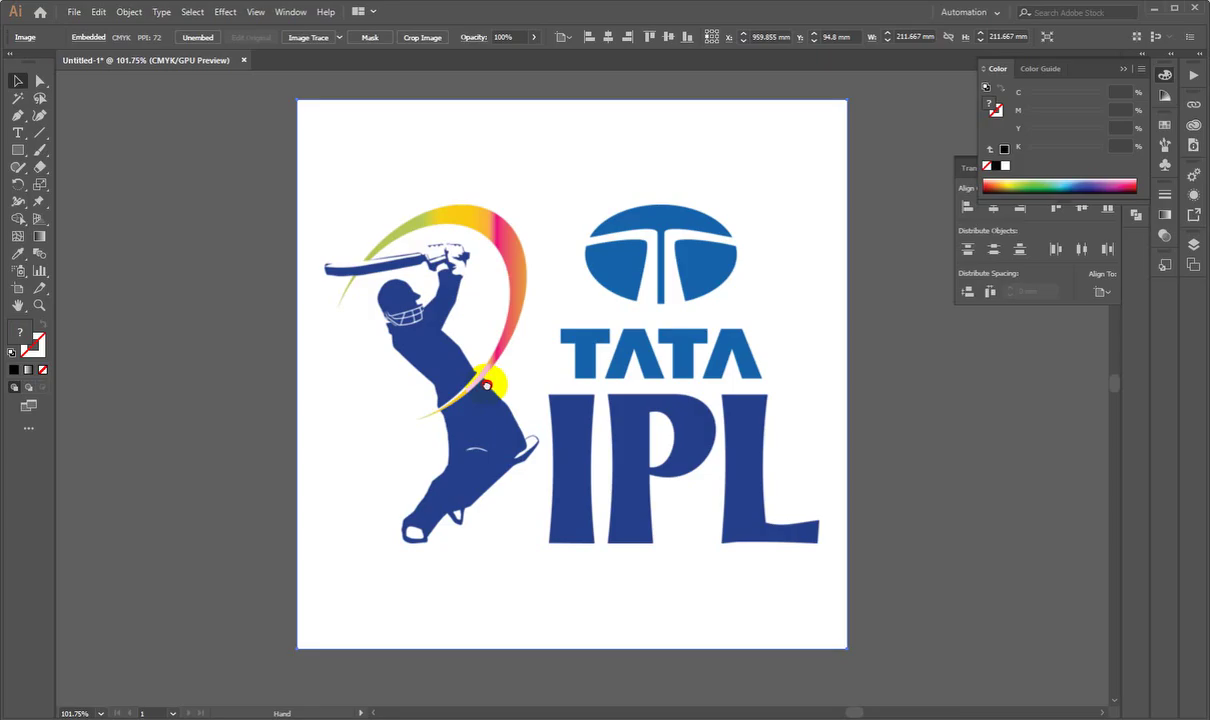
{"action": "left_click_drag", "start_coordinate": [486, 385], "coordinate": [800, 316]}
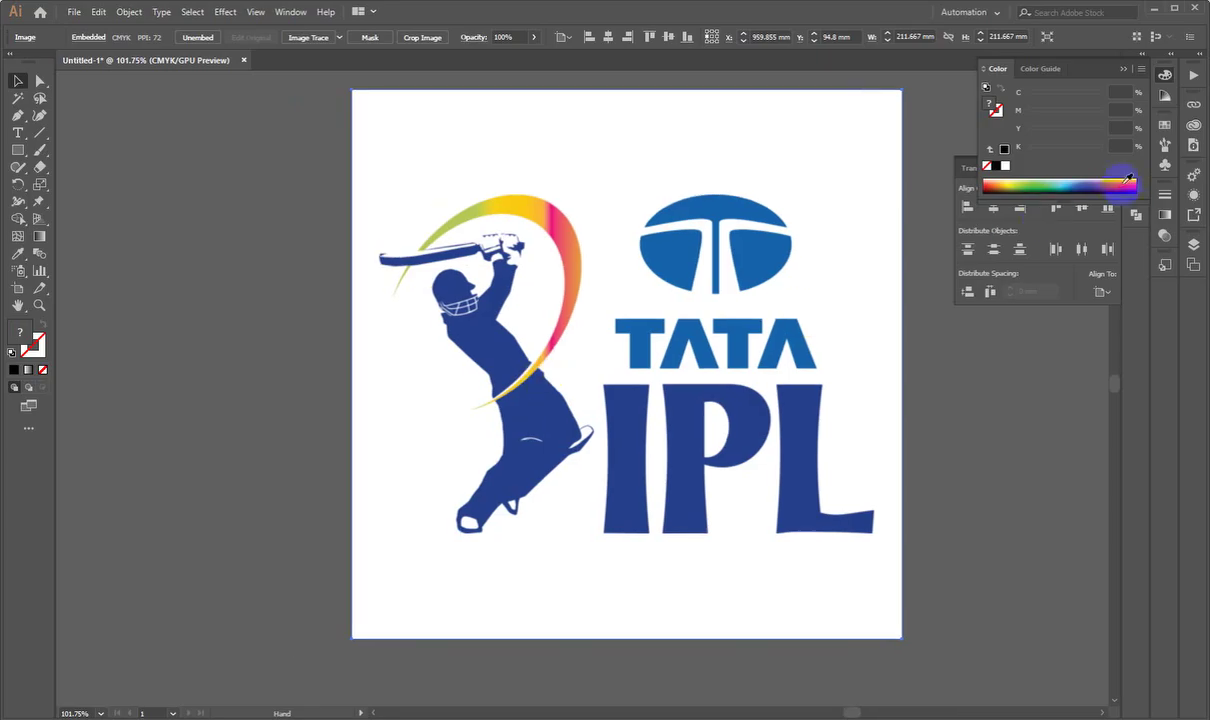
{"action": "left_click_drag", "start_coordinate": [717, 242], "coordinate": [450, 345]}
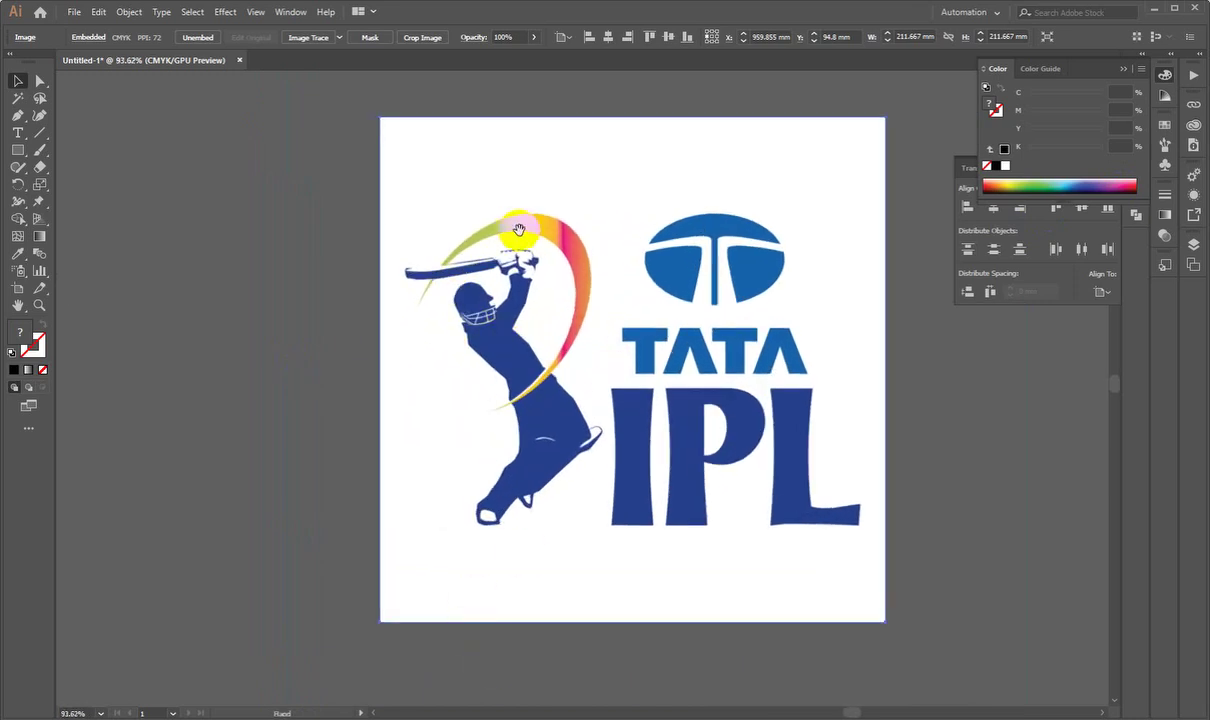
{"action": "left_click_drag", "start_coordinate": [491, 224], "coordinate": [567, 302]}
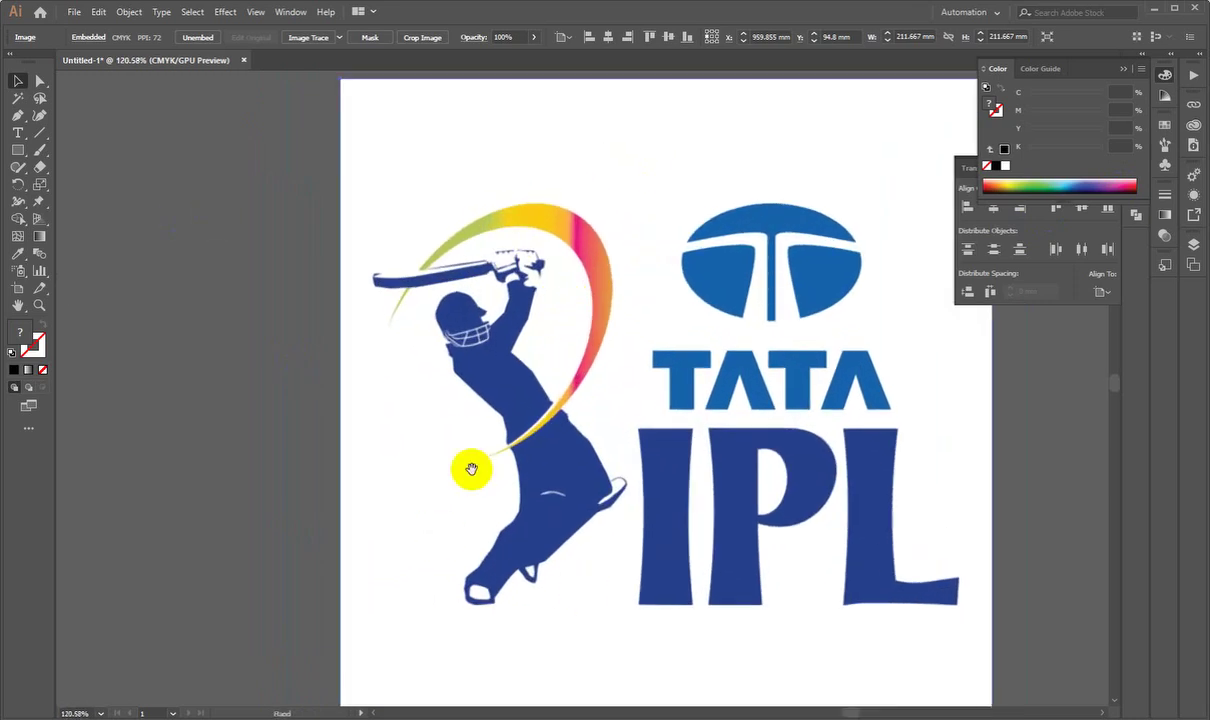
{"action": "left_click_drag", "start_coordinate": [563, 517], "coordinate": [512, 492]}
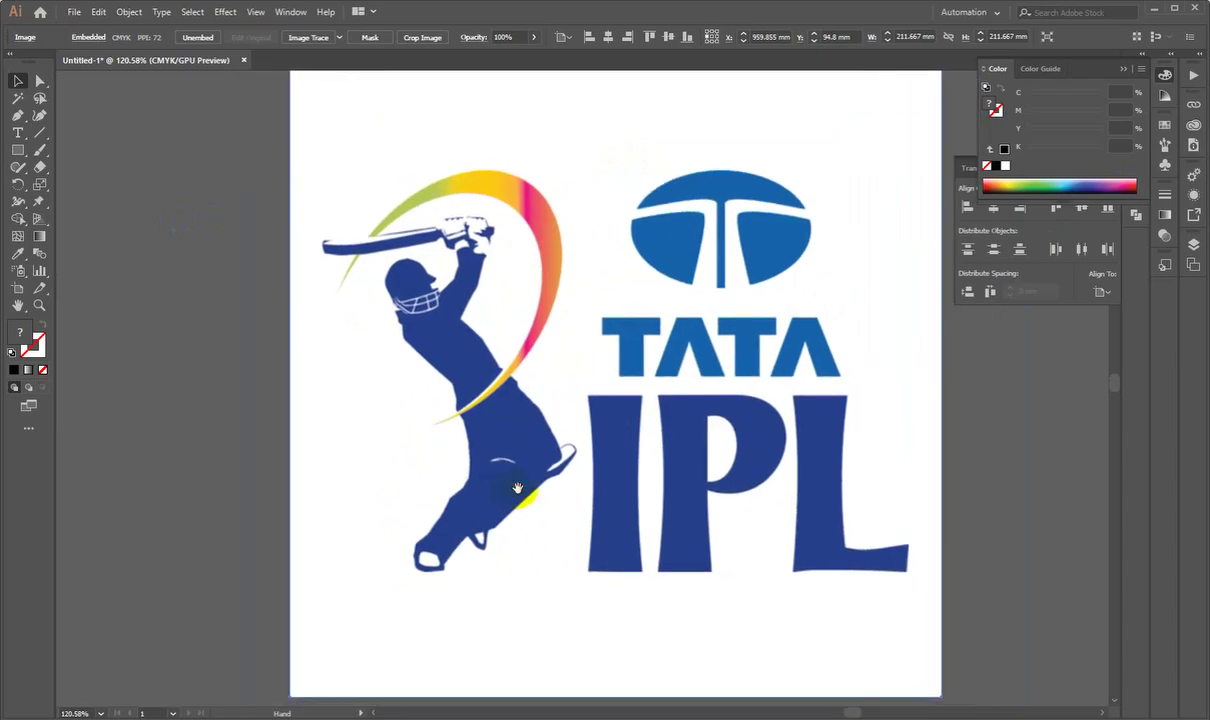
Step: Copy the old-versus-new IPL logo image from the search results
{"action": "key", "text": "alt+Tab"}
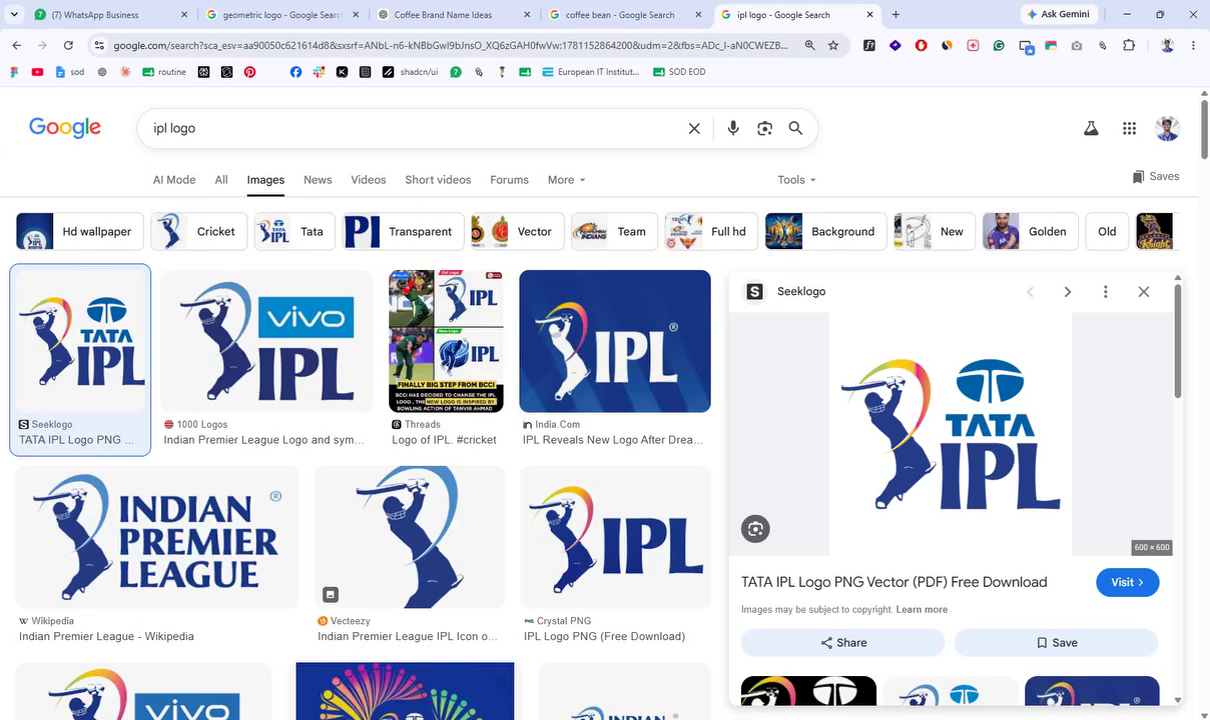
{"action": "left_click", "coordinate": [445, 340]}
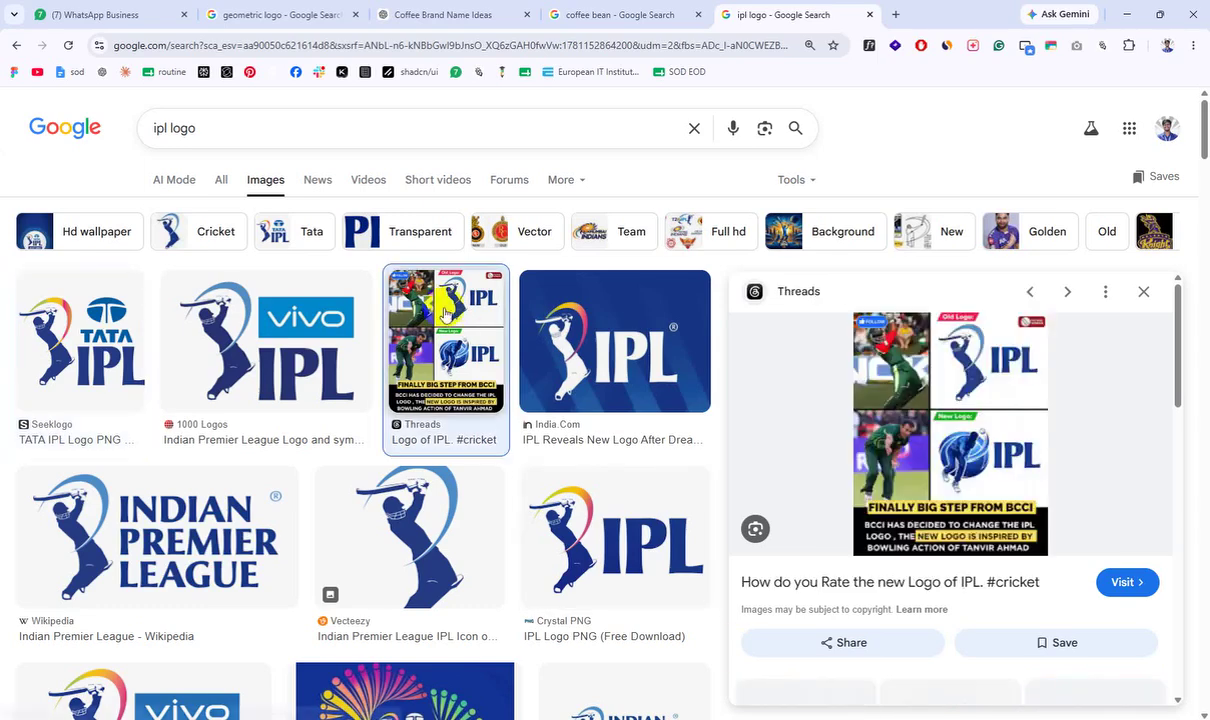
{"action": "right_click", "coordinate": [880, 399]}
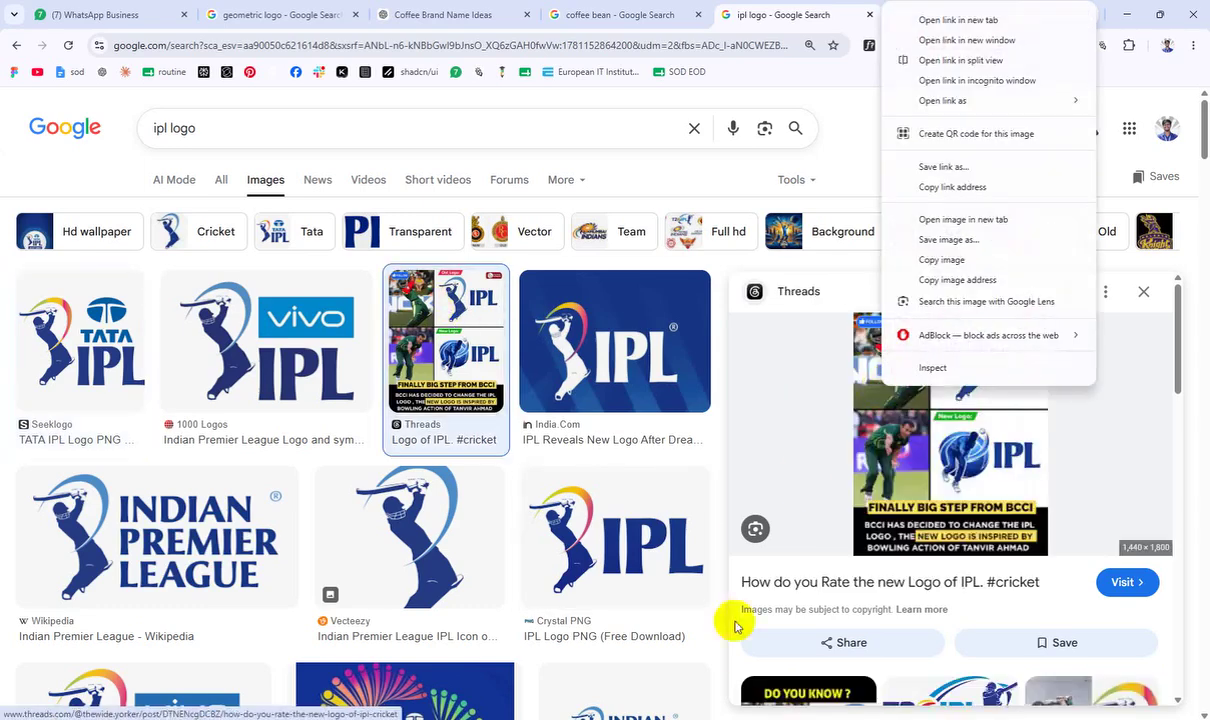
{"action": "left_click", "coordinate": [905, 257]}
{"action": "key", "text": "alt+Tab"}
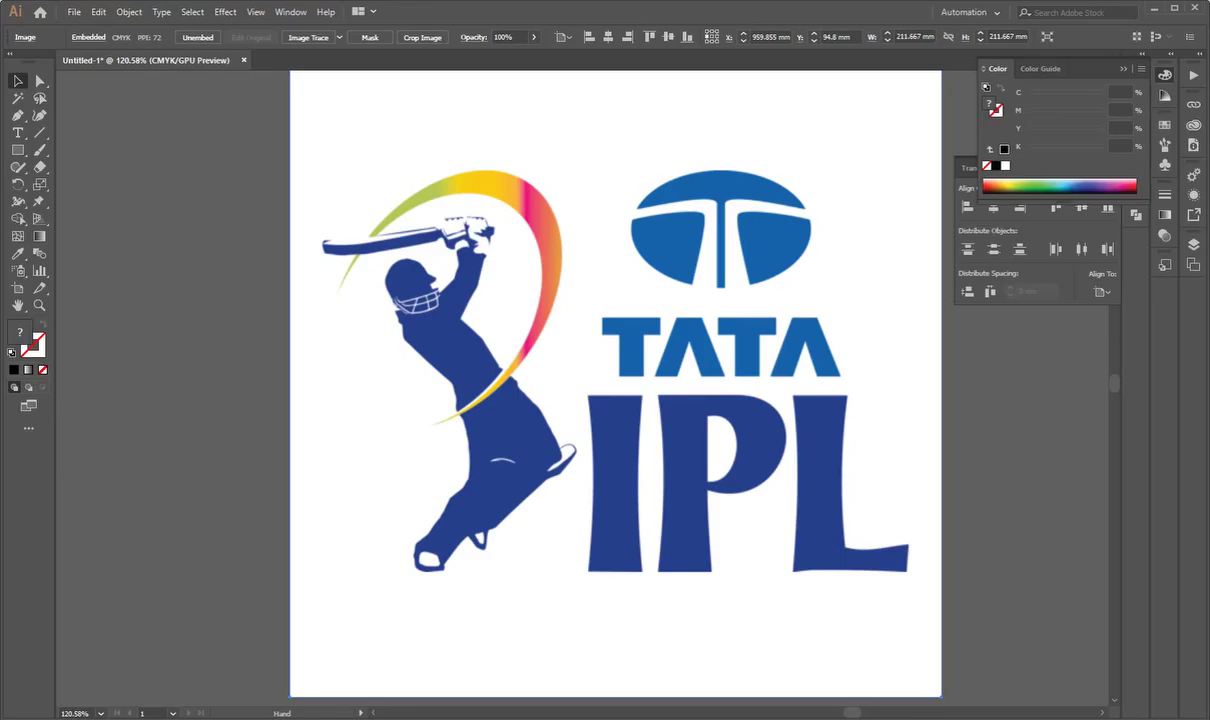
Step: Paste the IPL logo comparison poster, place it right of the artboard and enlarge it
{"action": "key", "text": "ctrl+v"}
{"action": "scroll", "coordinate": [546, 404], "scroll_direction": "down", "scroll_amount": 4}
{"action": "left_click_drag", "start_coordinate": [532, 481], "coordinate": [300, 481]}
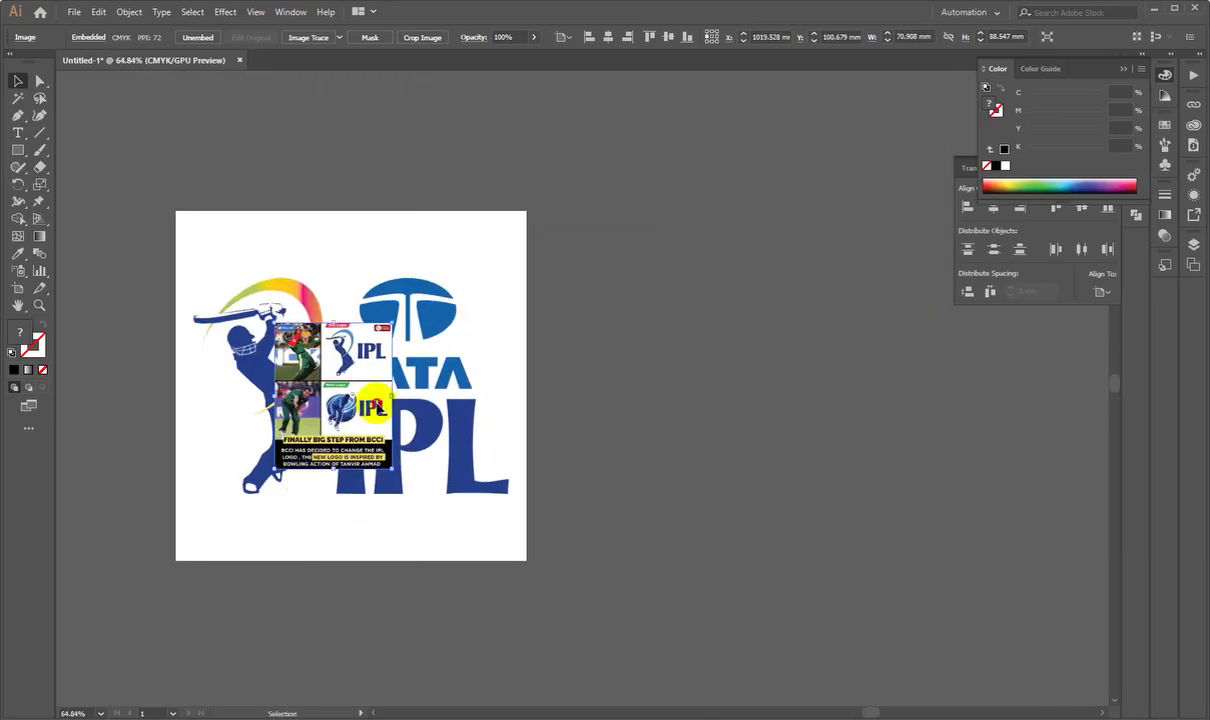
{"action": "left_click_drag", "start_coordinate": [377, 406], "coordinate": [740, 413]}
{"action": "left_click", "coordinate": [776, 415]}
{"action": "left_click", "coordinate": [752, 418]}
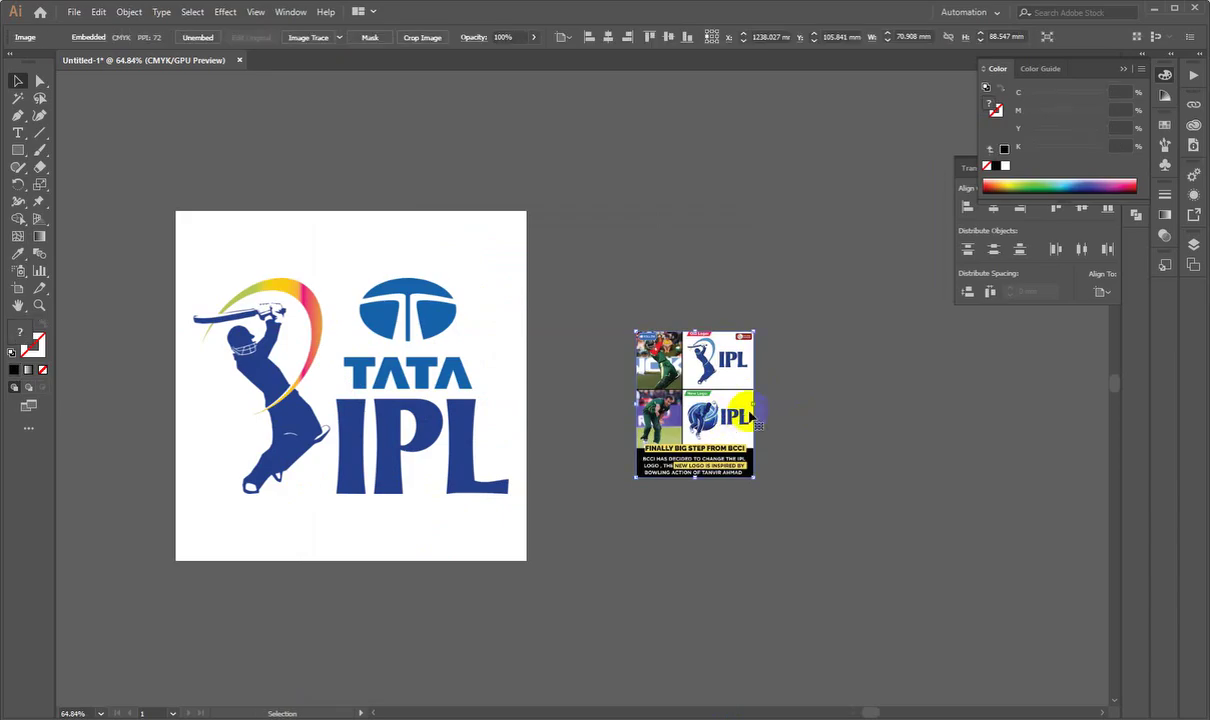
{"action": "left_click_drag", "start_coordinate": [830, 409], "coordinate": [870, 409]}
{"action": "scroll", "coordinate": [751, 391], "scroll_direction": "up", "scroll_amount": 4}
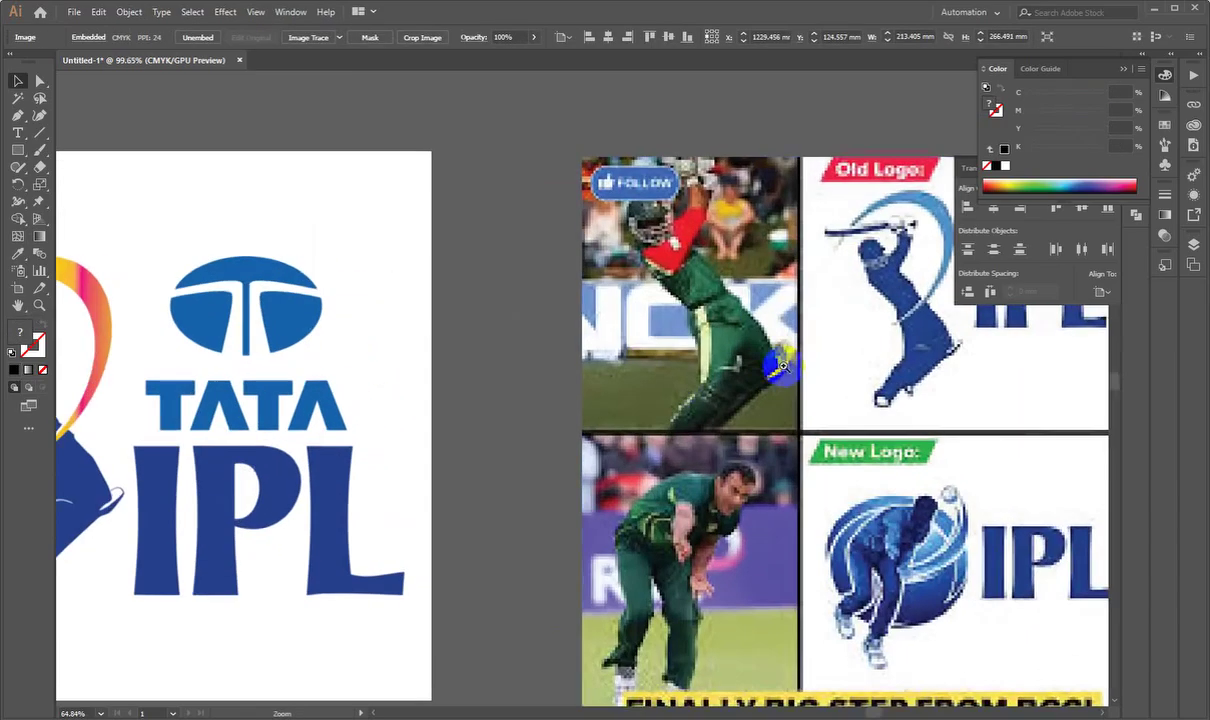
{"action": "scroll", "coordinate": [457, 441], "scroll_direction": "down", "scroll_amount": 3}
{"action": "scroll", "coordinate": [578, 338], "scroll_direction": "up", "scroll_amount": 3}
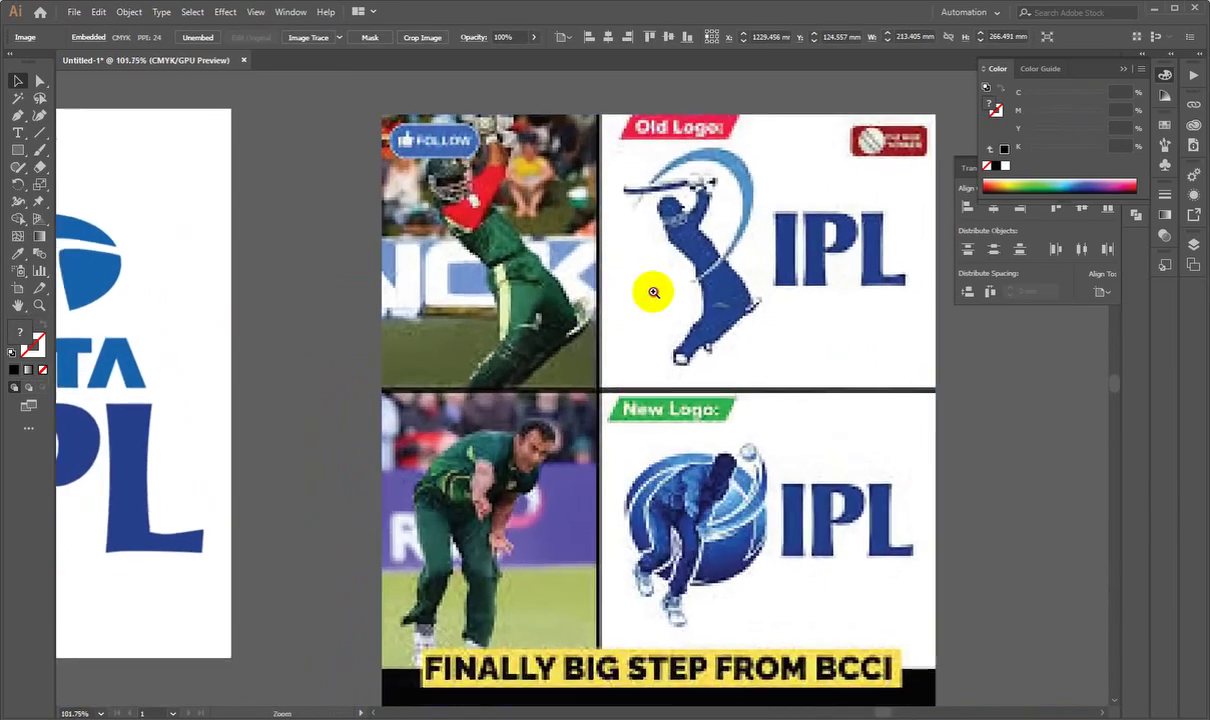
Step: Collapse the colour and alignment panels and centre the logo artboard in view
{"action": "left_click", "coordinate": [1163, 78]}
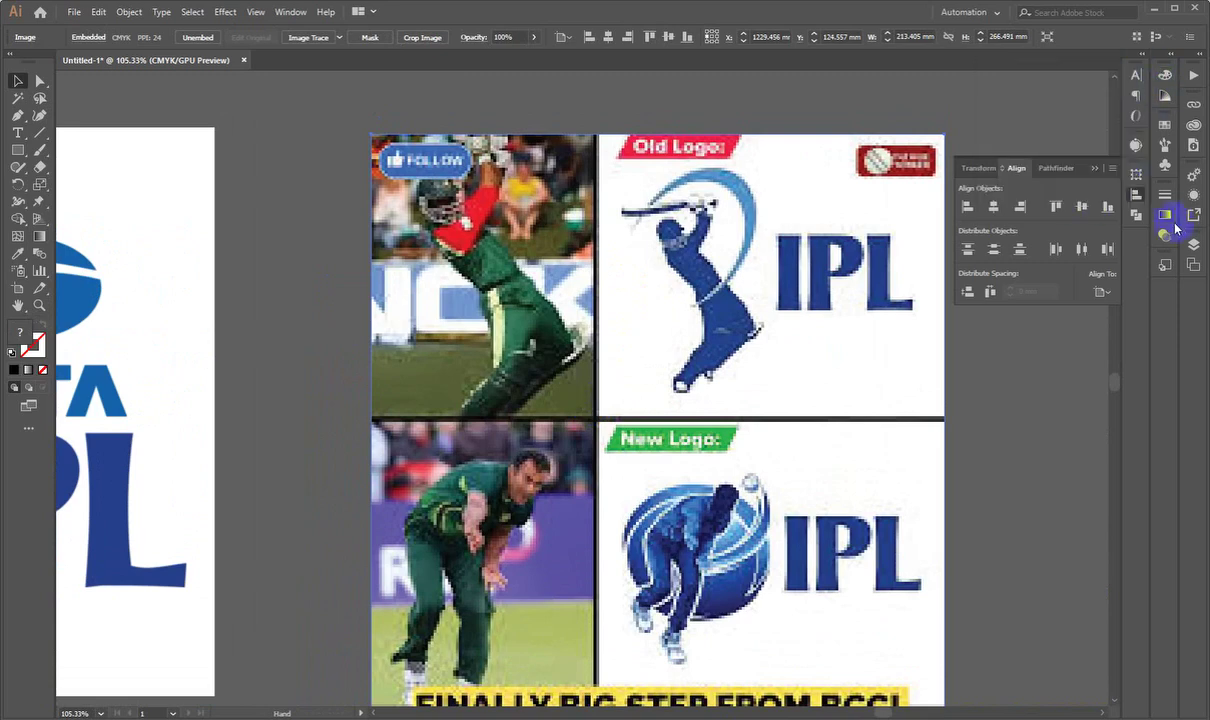
{"action": "left_click", "coordinate": [1133, 193]}
{"action": "left_click_drag", "start_coordinate": [490, 345], "coordinate": [598, 316]}
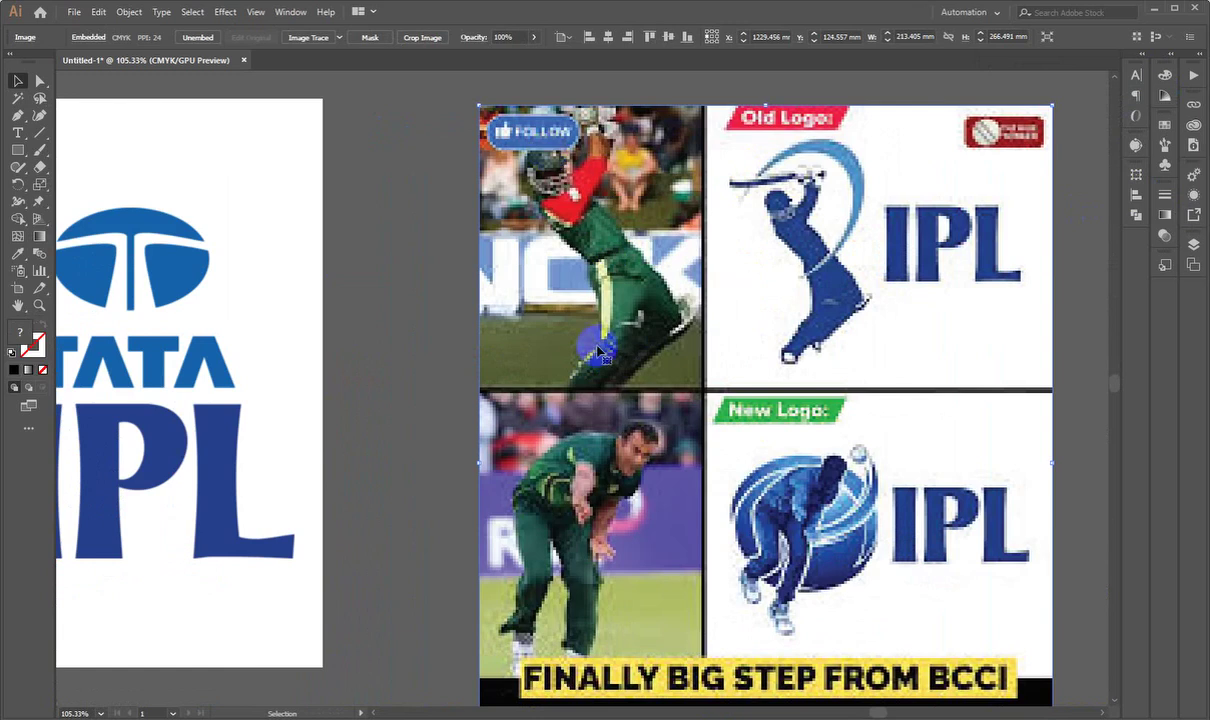
{"action": "scroll", "coordinate": [625, 302], "scroll_direction": "down", "scroll_amount": 4}
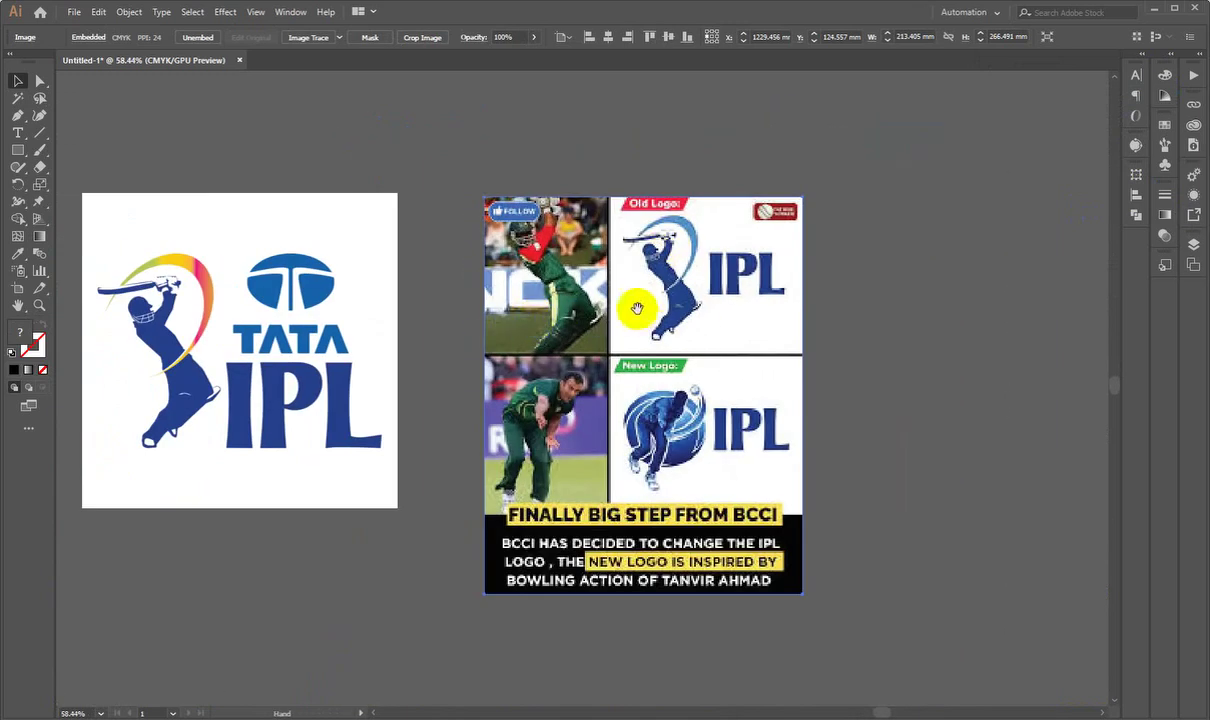
{"action": "left_click_drag", "start_coordinate": [238, 465], "coordinate": [562, 429]}
{"action": "scroll", "coordinate": [533, 362], "scroll_direction": "down", "scroll_amount": 3}
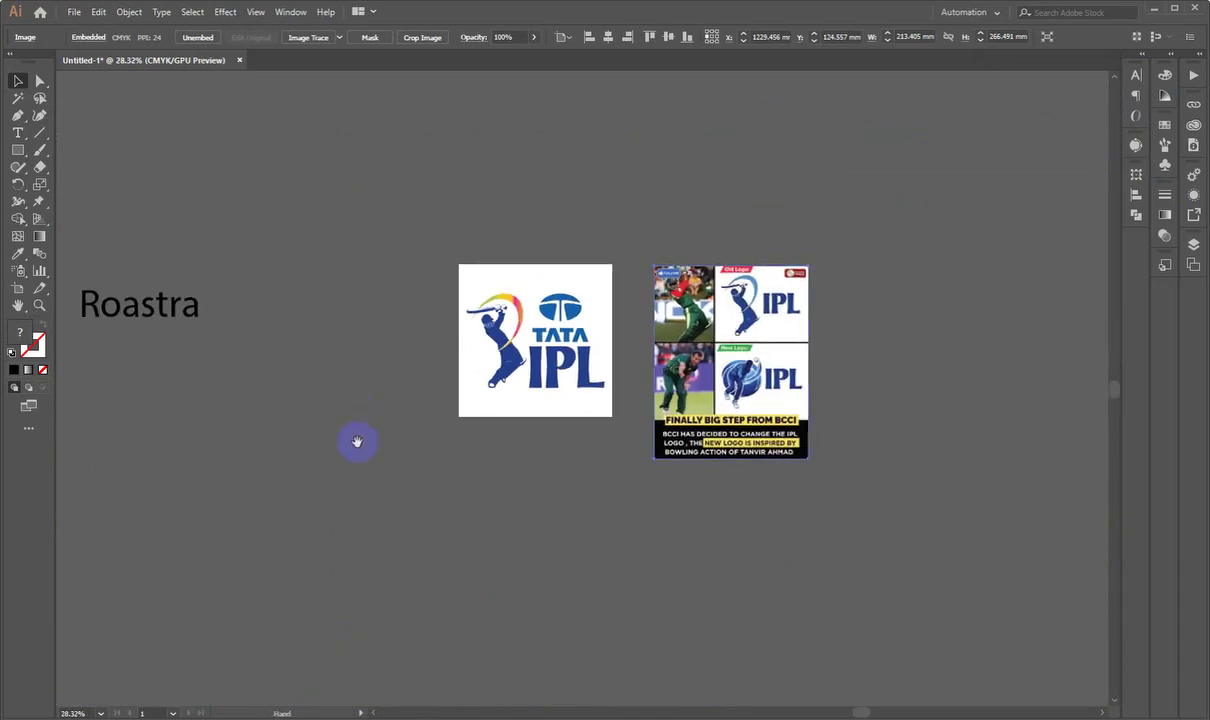
{"action": "left_click_drag", "start_coordinate": [357, 440], "coordinate": [640, 418]}
{"action": "scroll", "coordinate": [625, 328], "scroll_direction": "up", "scroll_amount": 1}
{"action": "scroll", "coordinate": [810, 302], "scroll_direction": "right", "scroll_amount": 3}
Step: Marquee-select and delete the IPL logo and poster reference images, then return to the browser
{"action": "key", "text": "v"}
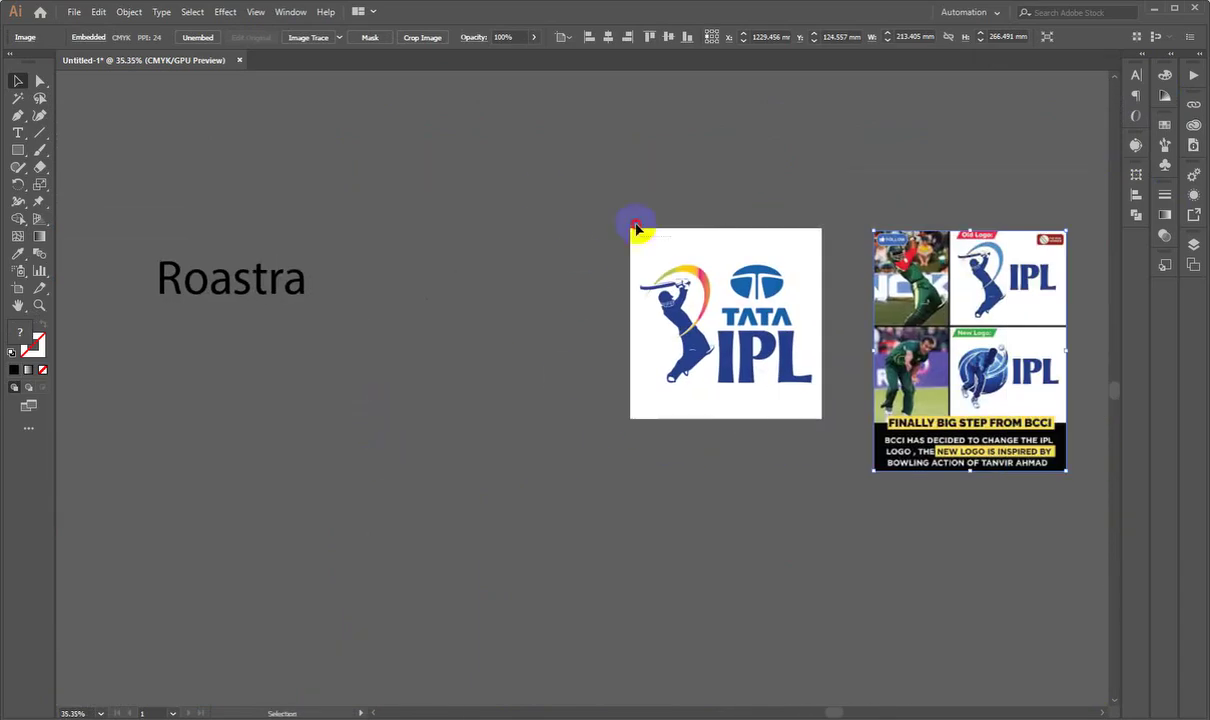
{"action": "left_click_drag", "start_coordinate": [638, 227], "coordinate": [985, 425]}
{"action": "key", "text": "Delete"}
{"action": "scroll", "coordinate": [860, 470], "scroll_direction": "left", "scroll_amount": 4}
{"action": "scroll", "coordinate": [786, 205], "scroll_direction": "up", "scroll_amount": 1}
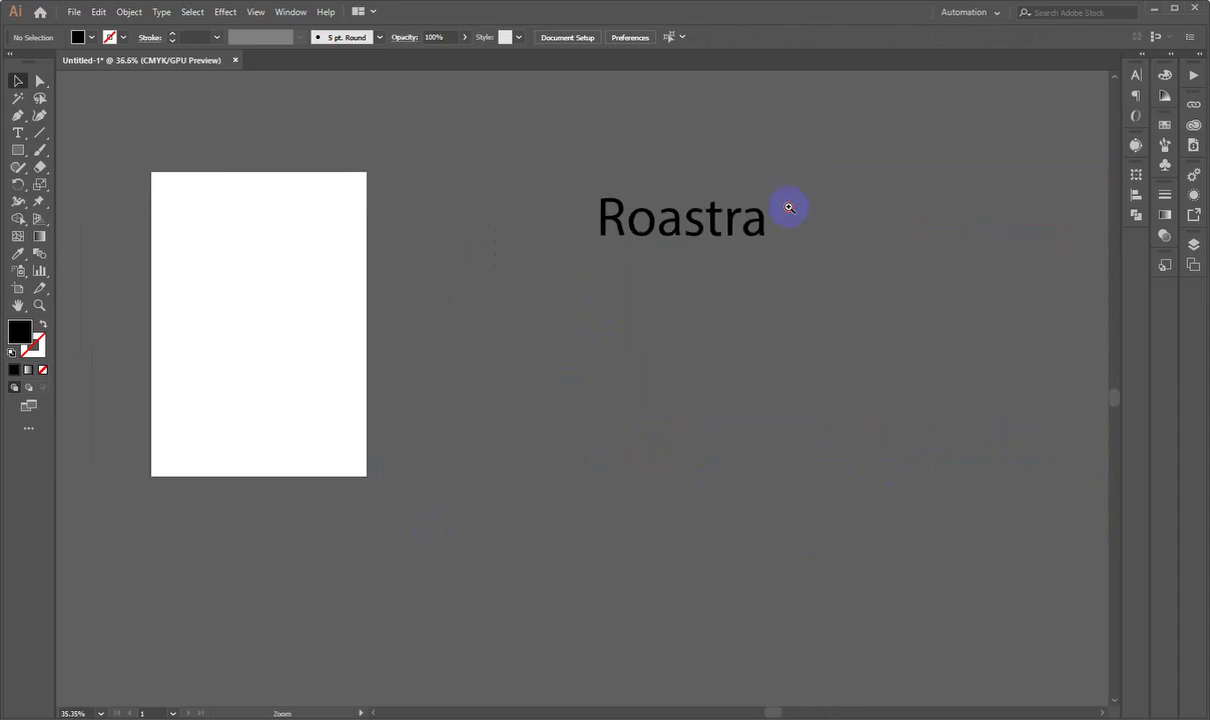
{"action": "scroll", "coordinate": [720, 487], "scroll_direction": "up", "scroll_amount": 3}
{"action": "key", "text": "alt+Tab"}
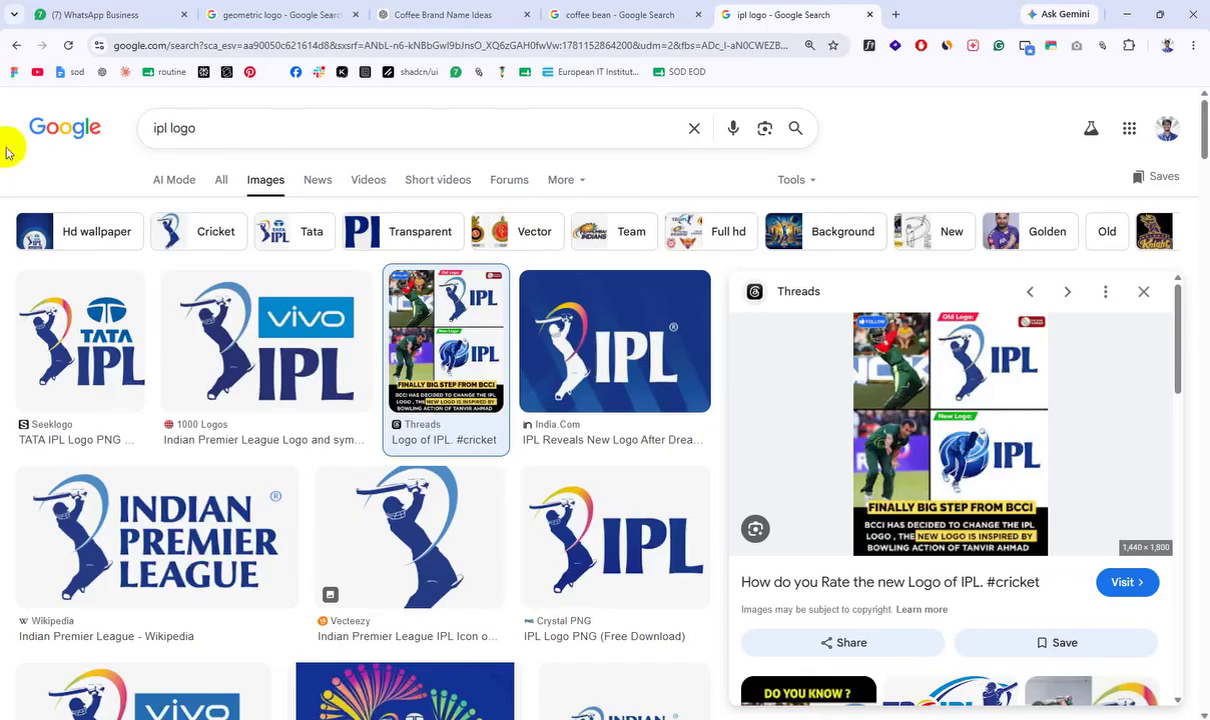
Step: Switch to the coffee bean image results and browse them for inspiration
{"action": "left_click", "coordinate": [560, 10]}
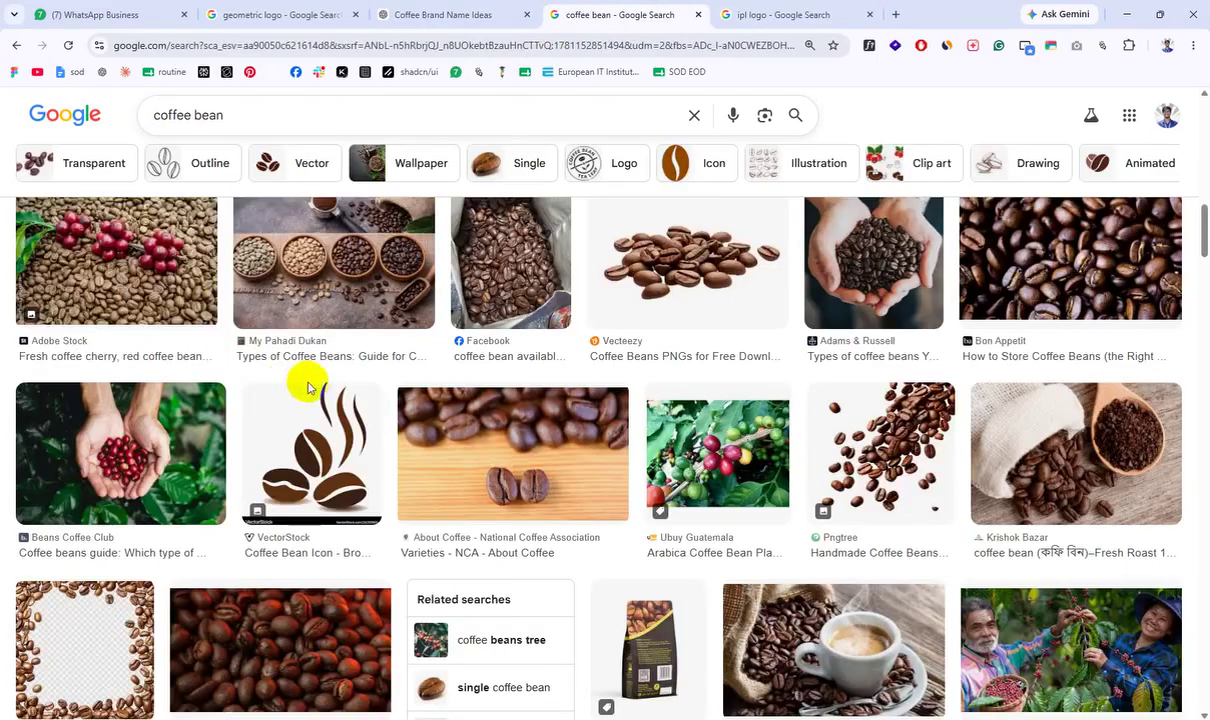
{"action": "scroll", "coordinate": [310, 380], "scroll_direction": "down", "scroll_amount": 5}
{"action": "scroll", "coordinate": [313, 380], "scroll_direction": "up", "scroll_amount": 2}
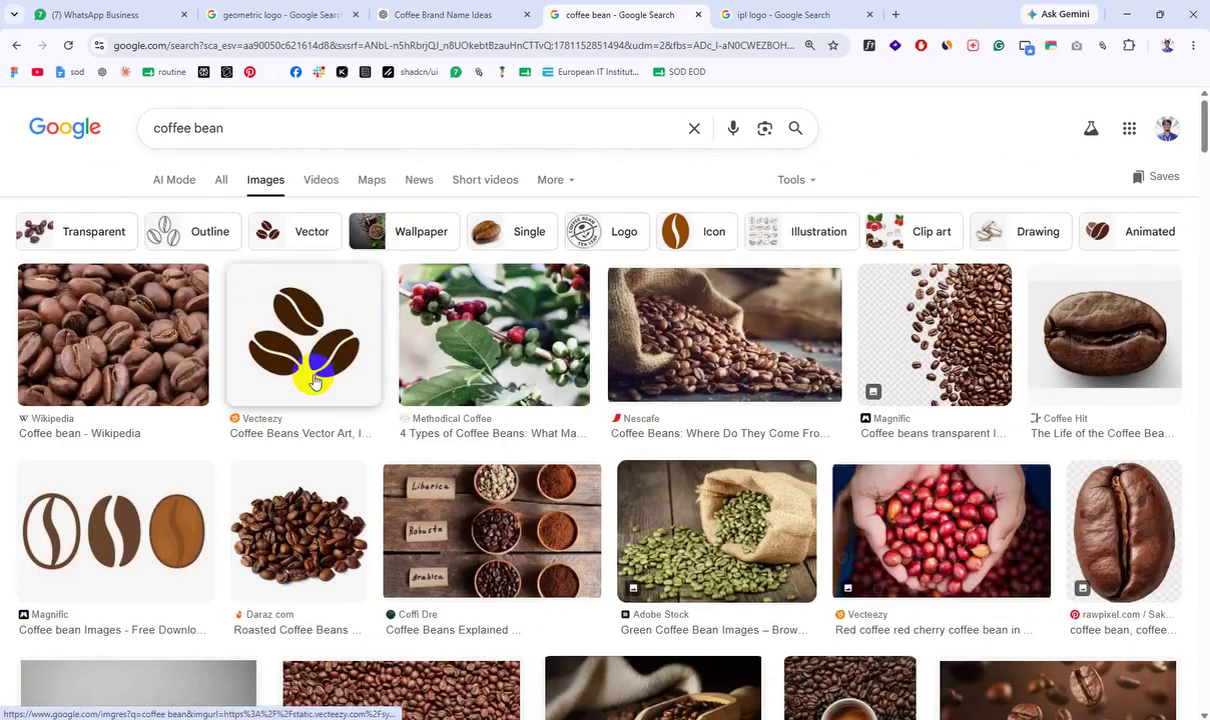
{"action": "scroll", "coordinate": [313, 380], "scroll_direction": "down", "scroll_amount": 2}
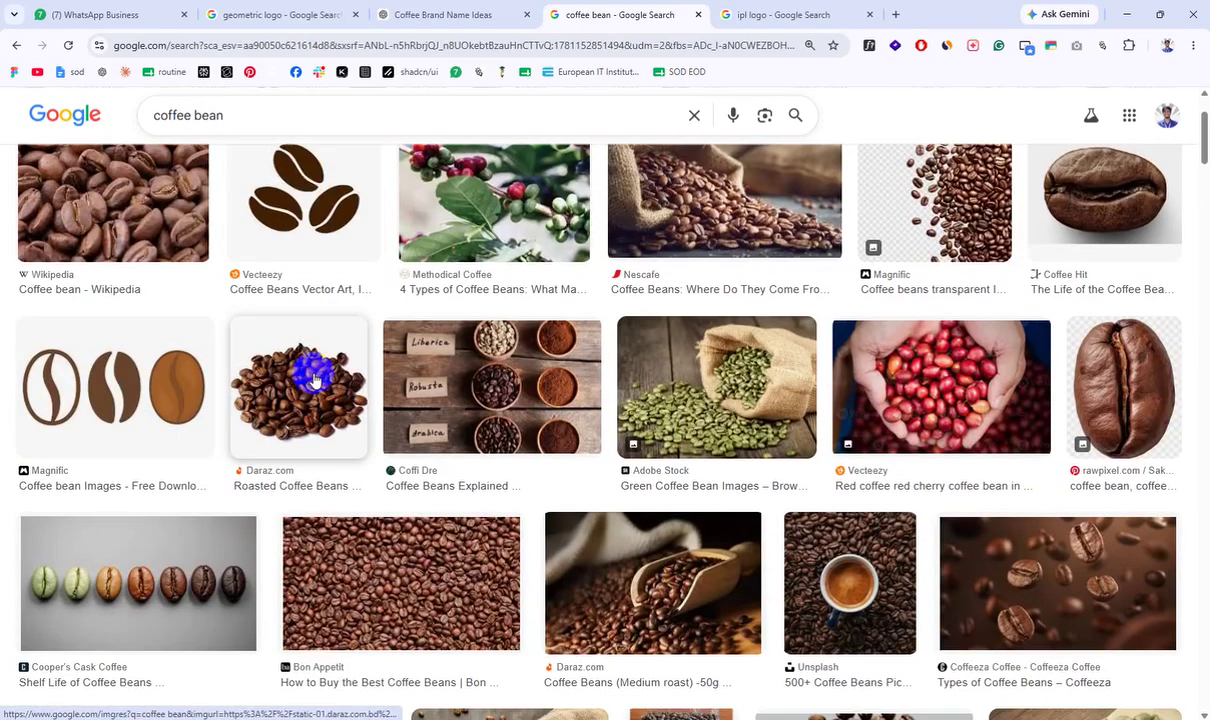
{"action": "scroll", "coordinate": [317, 378], "scroll_direction": "down", "scroll_amount": 9}
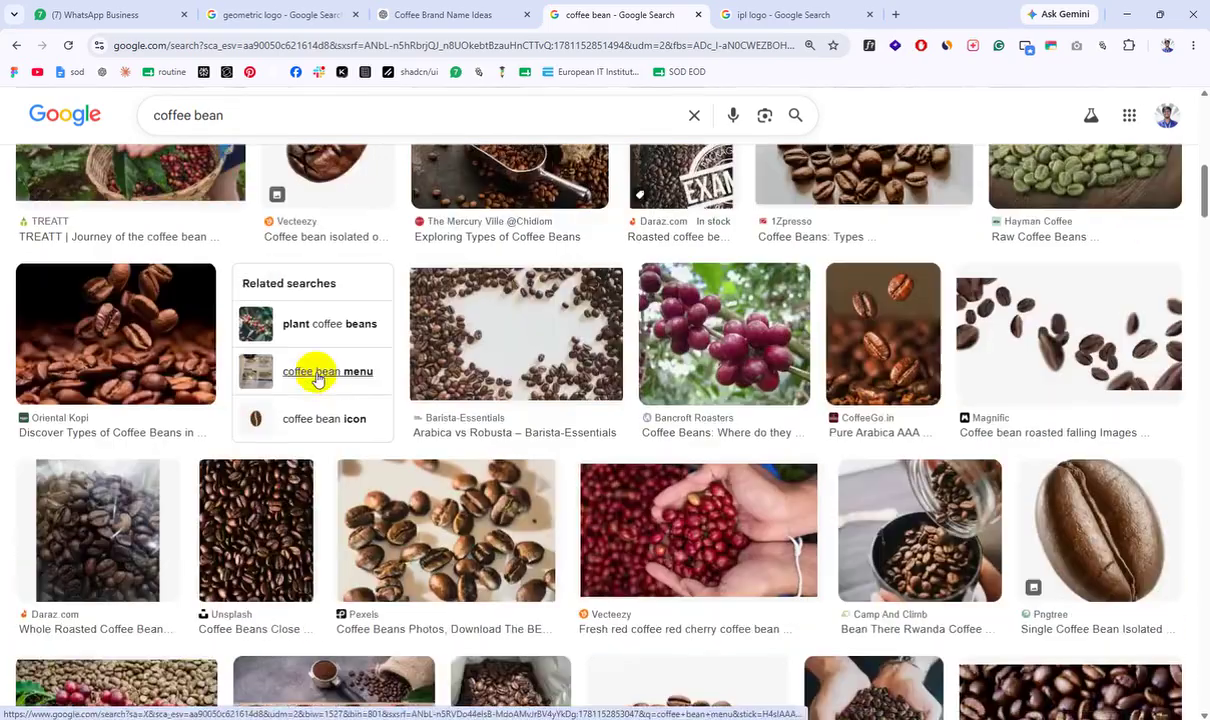
{"action": "scroll", "coordinate": [317, 378], "scroll_direction": "down", "scroll_amount": 11}
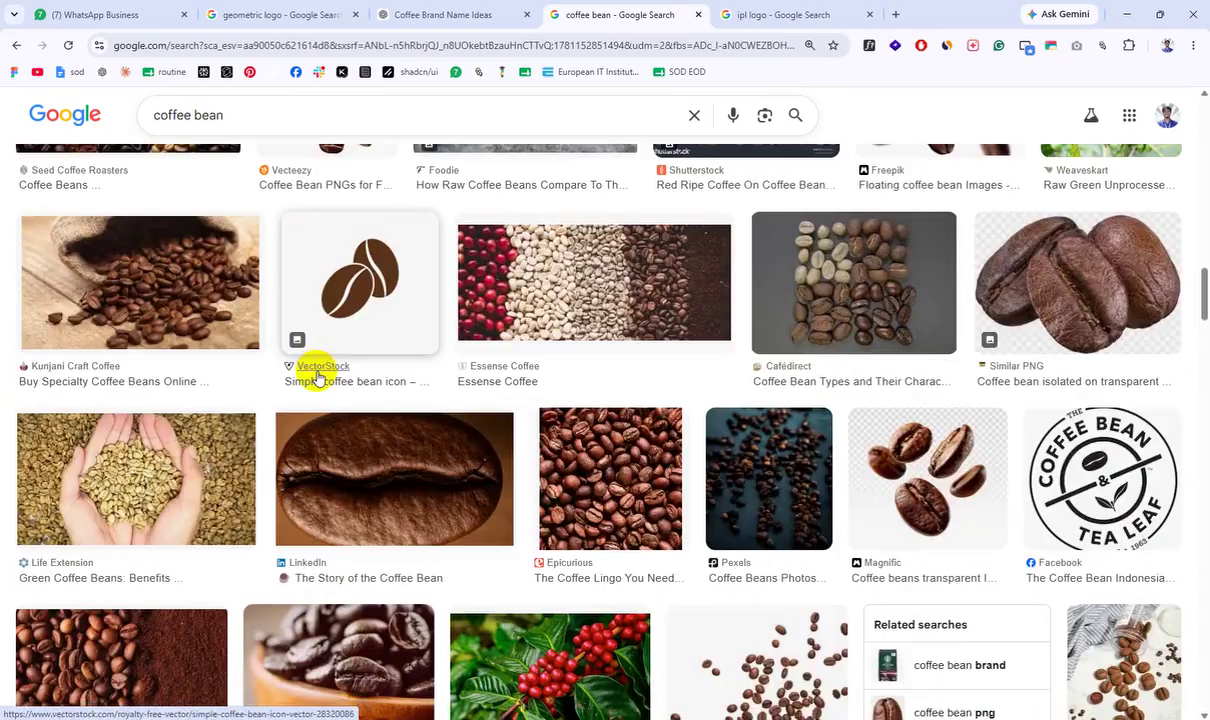
{"action": "scroll", "coordinate": [317, 378], "scroll_direction": "down", "scroll_amount": 4}
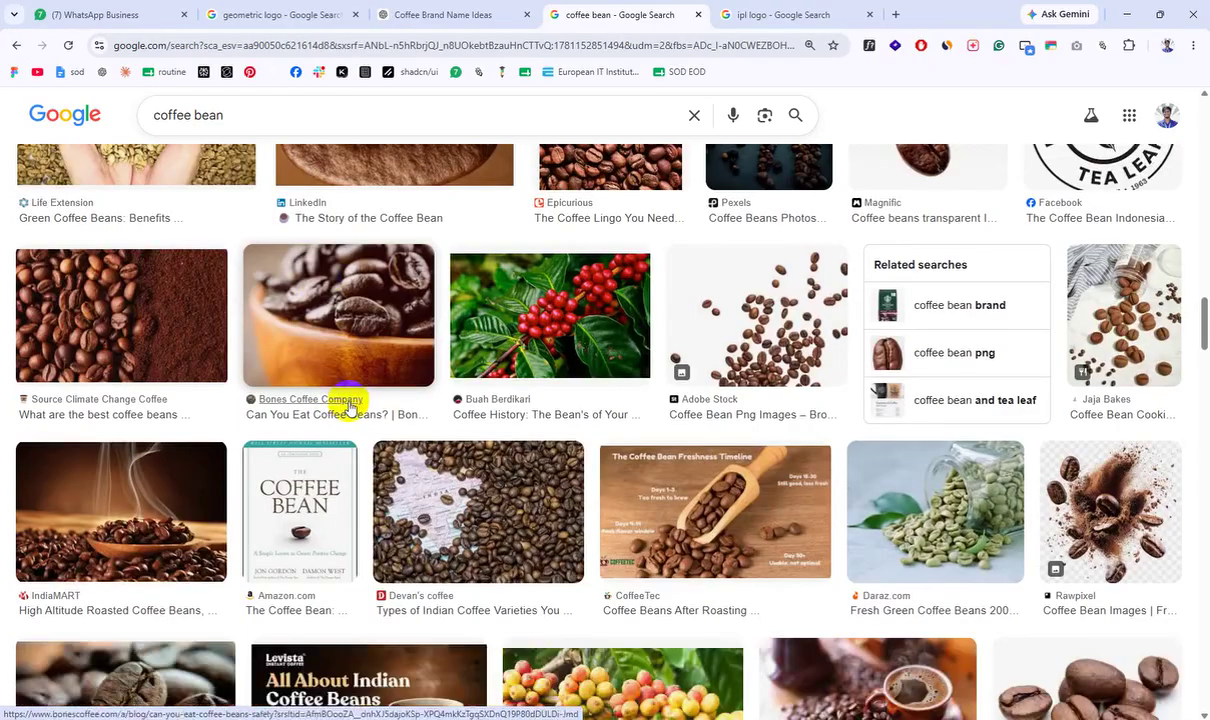
{"action": "scroll", "coordinate": [397, 404], "scroll_direction": "down", "scroll_amount": 2}
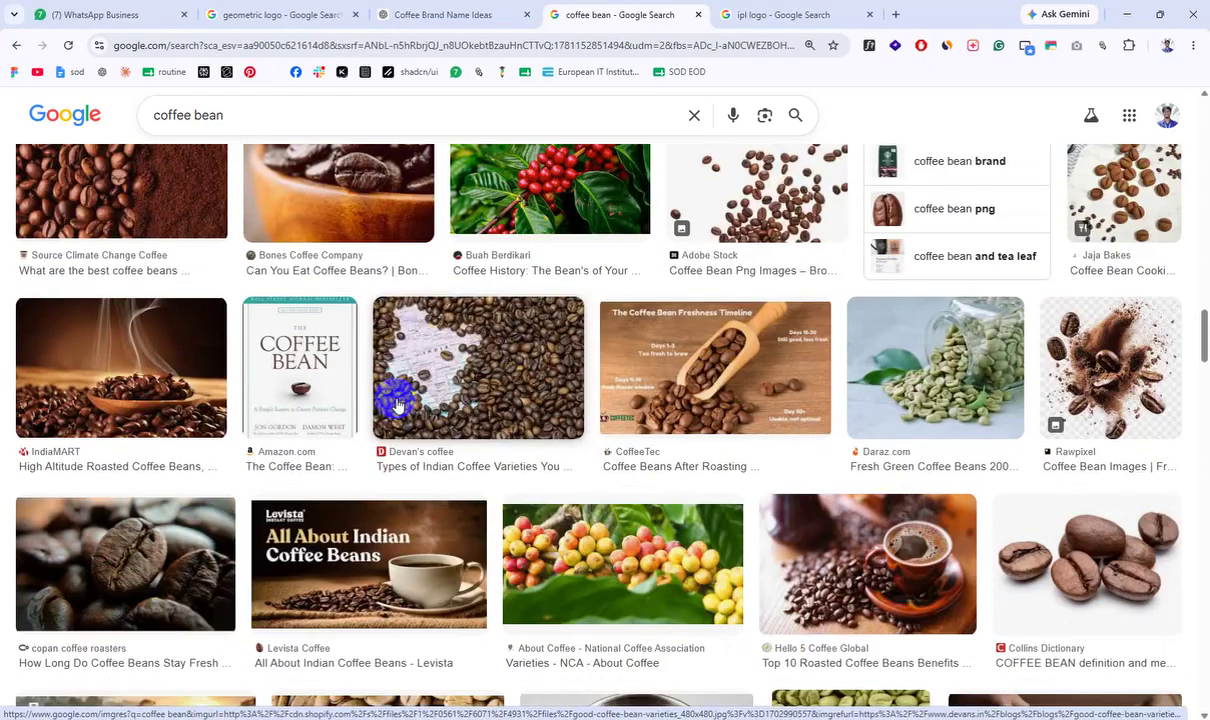
Step: Preview The Coffee Bean book image and look through the related results
{"action": "left_click", "coordinate": [324, 351]}
{"action": "scroll", "coordinate": [152, 379], "scroll_direction": "down", "scroll_amount": 6}
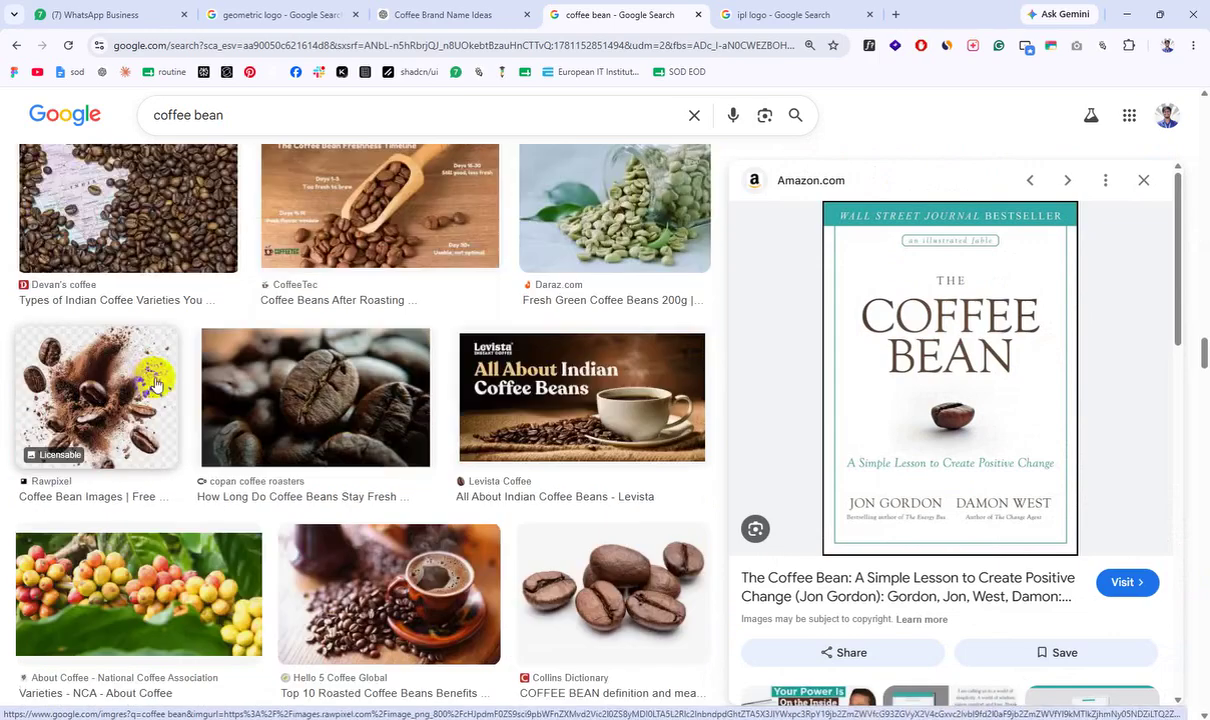
{"action": "scroll", "coordinate": [155, 385], "scroll_direction": "down", "scroll_amount": 8}
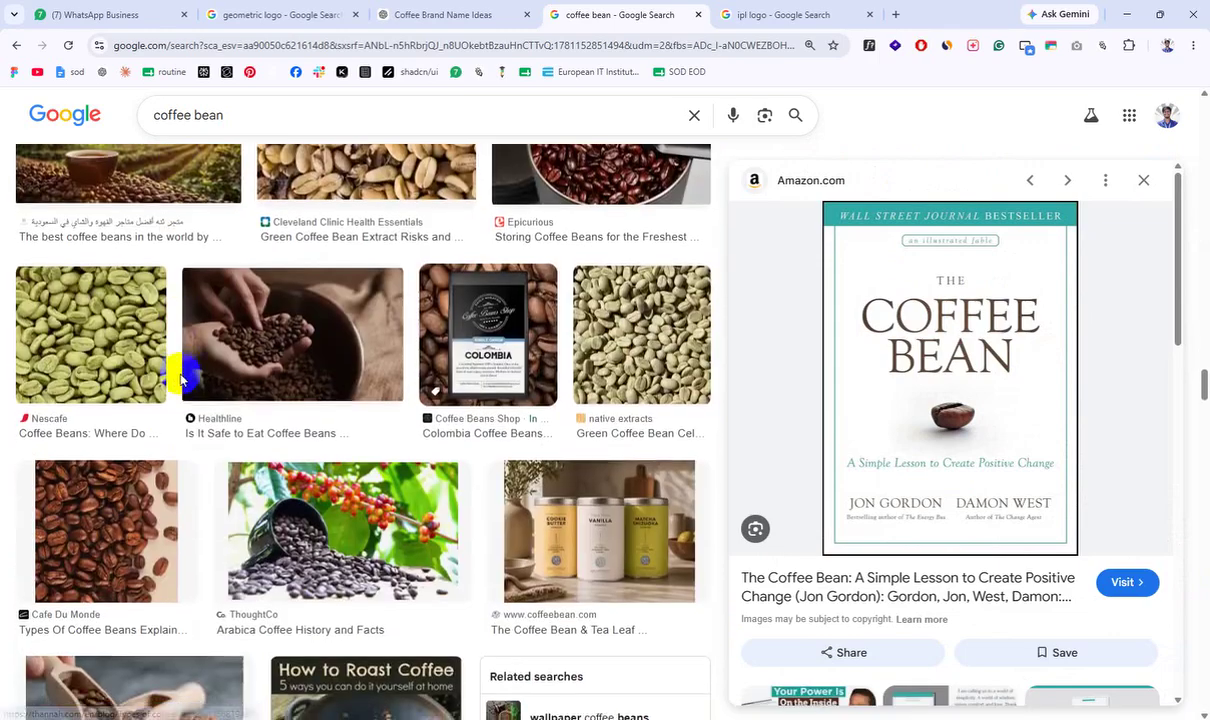
{"action": "scroll", "coordinate": [180, 378], "scroll_direction": "down", "scroll_amount": 10}
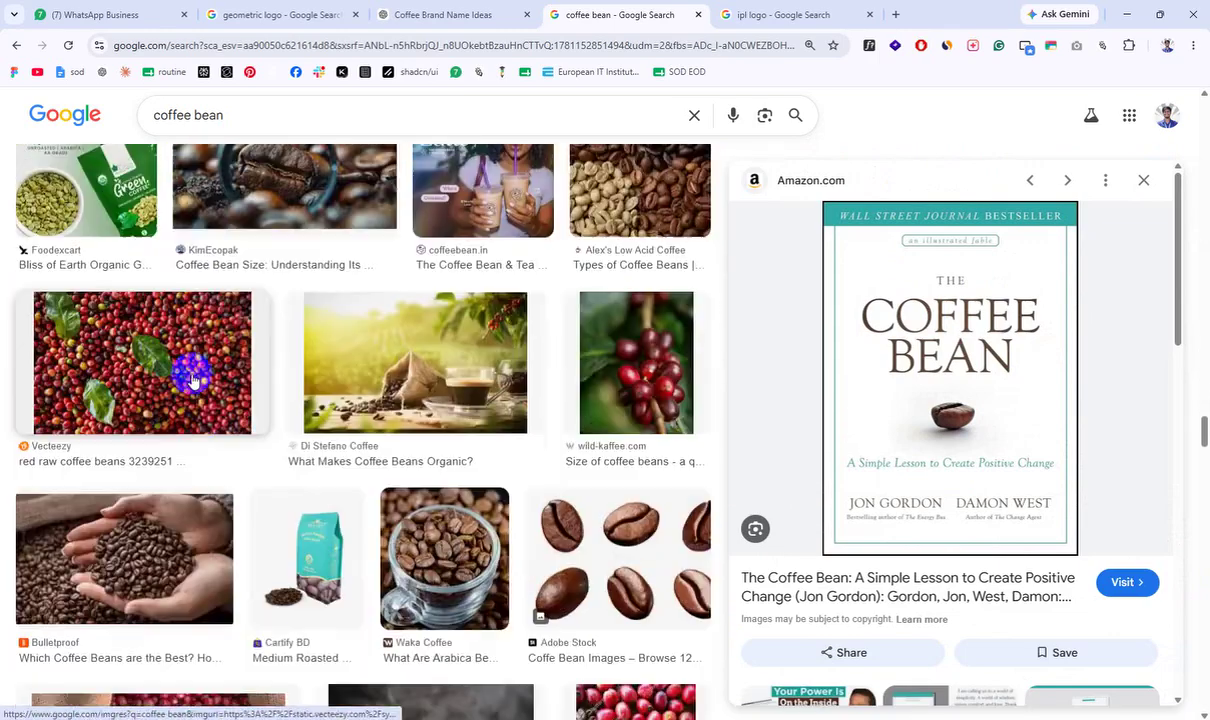
{"action": "scroll", "coordinate": [193, 379], "scroll_direction": "down", "scroll_amount": 1}
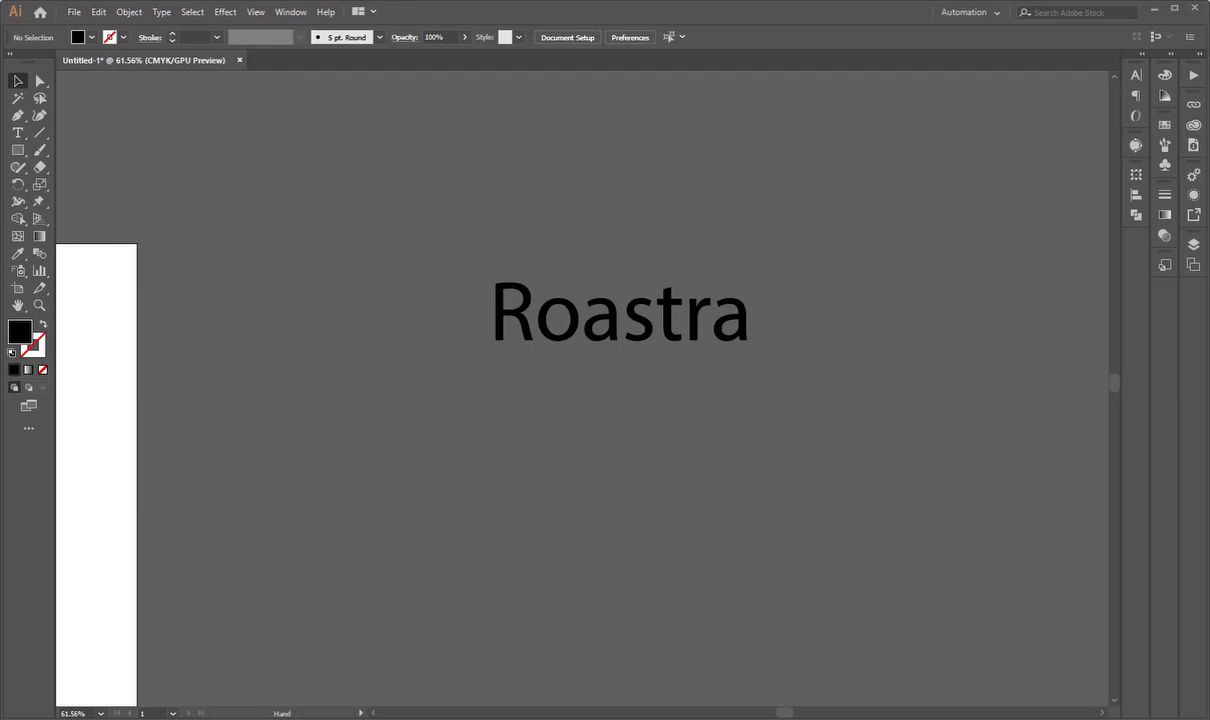
Step: Select the Roastra wordmark and move it onto the white artboard
{"action": "scroll", "coordinate": [716, 319], "scroll_direction": "up", "scroll_amount": 1}
{"action": "left_click_drag", "start_coordinate": [716, 319], "coordinate": [723, 397]}
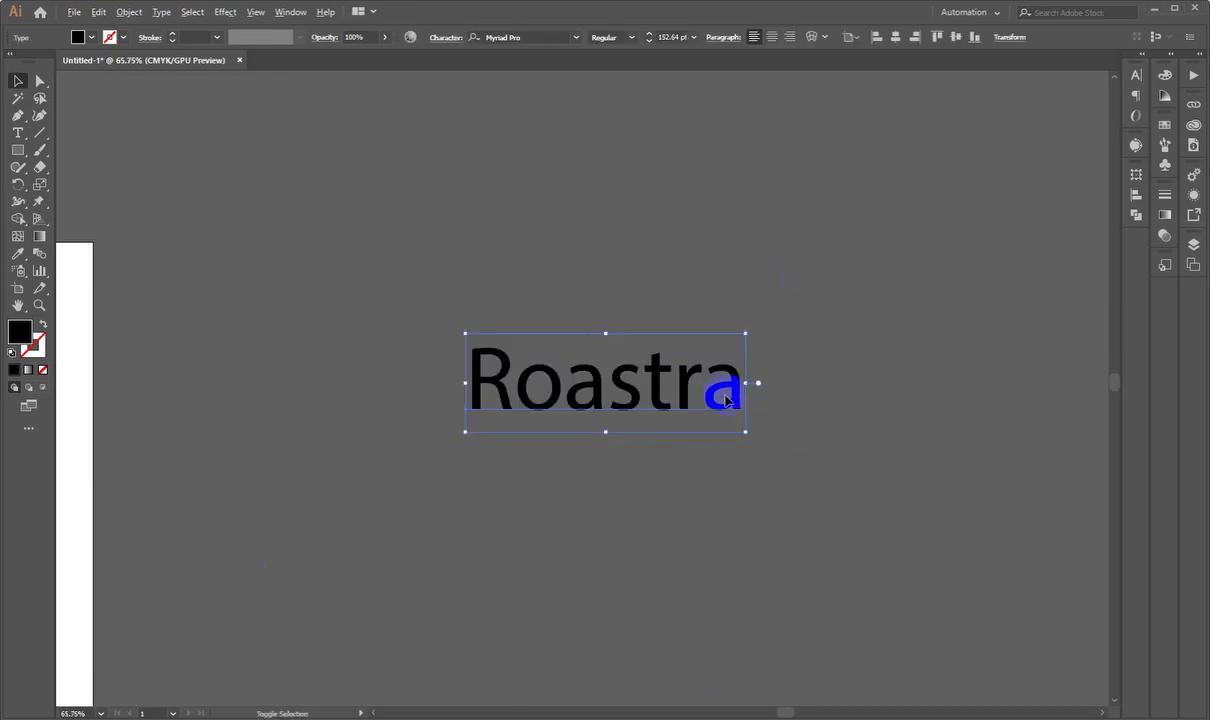
{"action": "left_click", "coordinate": [750, 381], "text": "shift"}
{"action": "left_click", "coordinate": [637, 375]}
{"action": "scroll", "coordinate": [770, 397], "scroll_direction": "left", "scroll_amount": 5}
{"action": "left_click_drag", "start_coordinate": [1004, 305], "coordinate": [345, 289]}
{"action": "left_click_drag", "start_coordinate": [412, 292], "coordinate": [488, 292]}
Step: Shrink Roastra from 152.64 to 97.77 pt and move it up near the artboard top
{"action": "scroll", "coordinate": [494, 302], "scroll_direction": "up", "scroll_amount": 2}
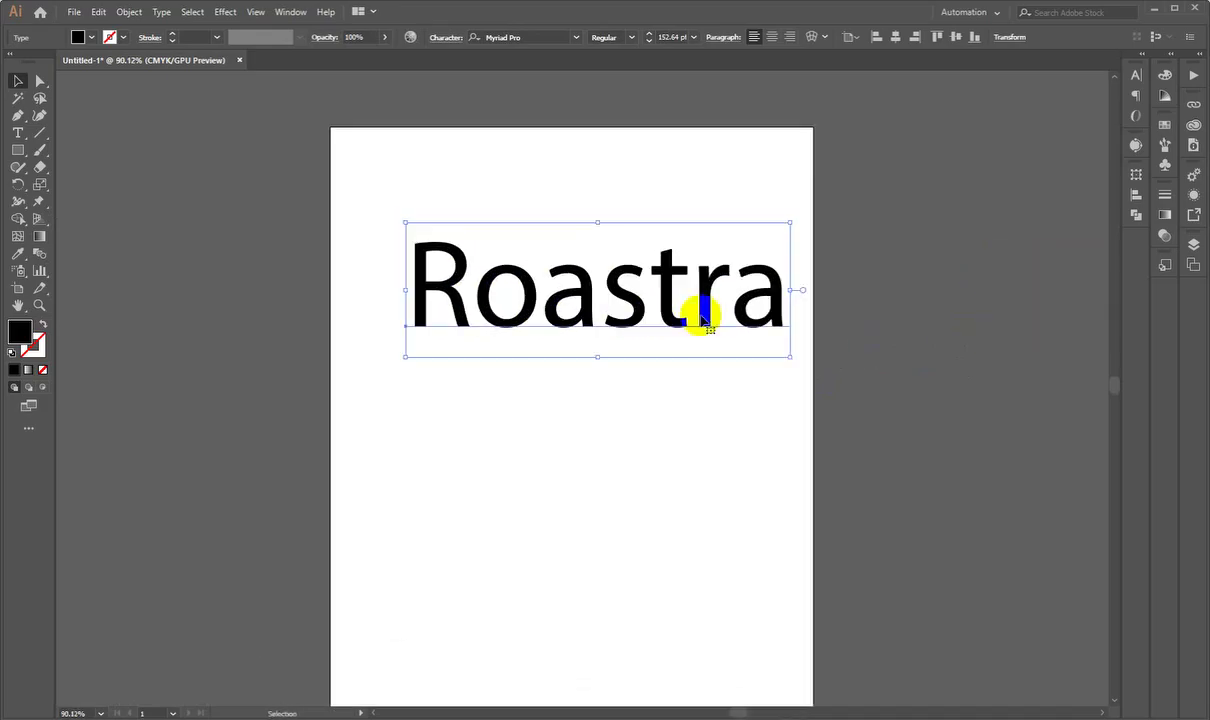
{"action": "left_click_drag", "start_coordinate": [791, 290], "coordinate": [724, 283]}
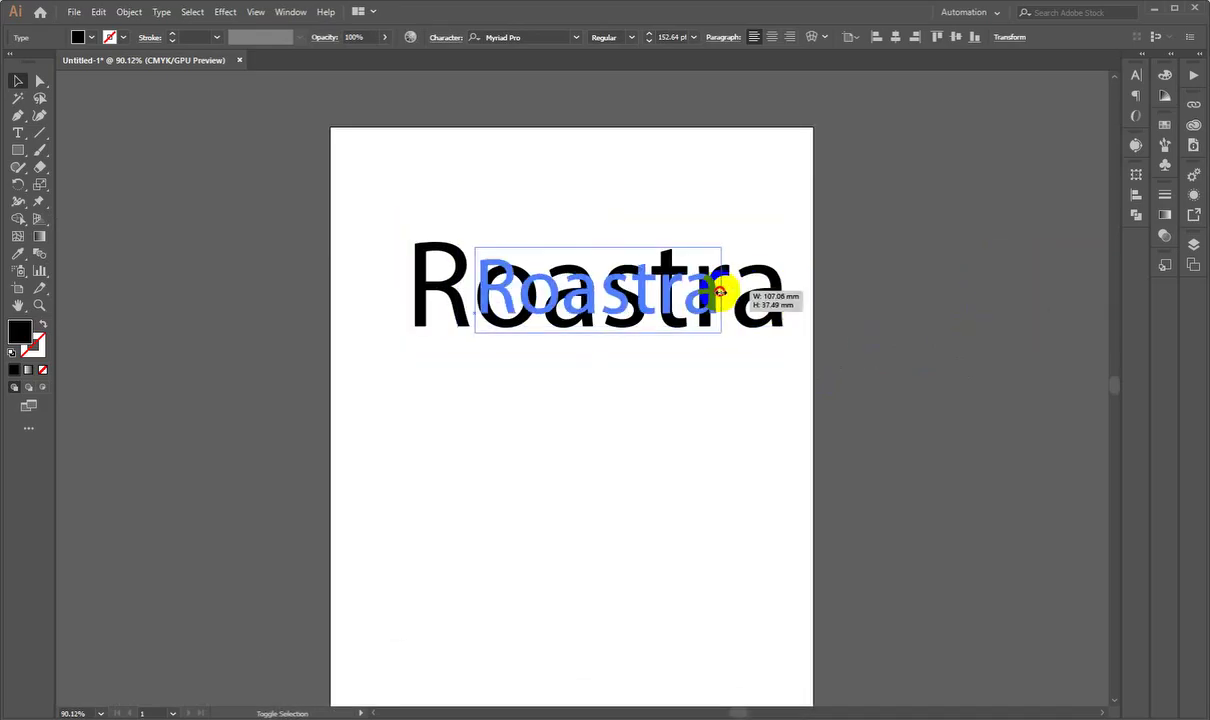
{"action": "left_click_drag", "start_coordinate": [615, 297], "coordinate": [558, 216]}
{"action": "scroll", "coordinate": [558, 216], "scroll_direction": "up", "scroll_amount": 2}
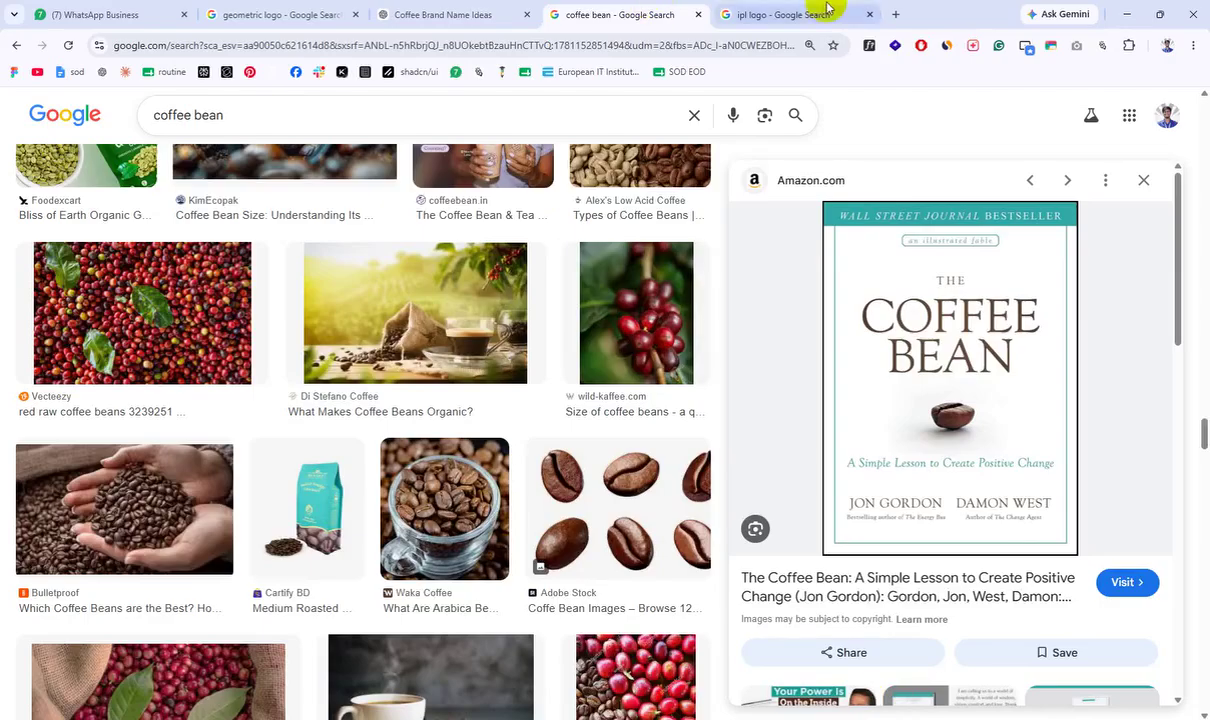
Step: Search images for 'coffe bean logo', preview the steaming bean logo and browse the results
{"action": "left_click", "coordinate": [815, 13]}
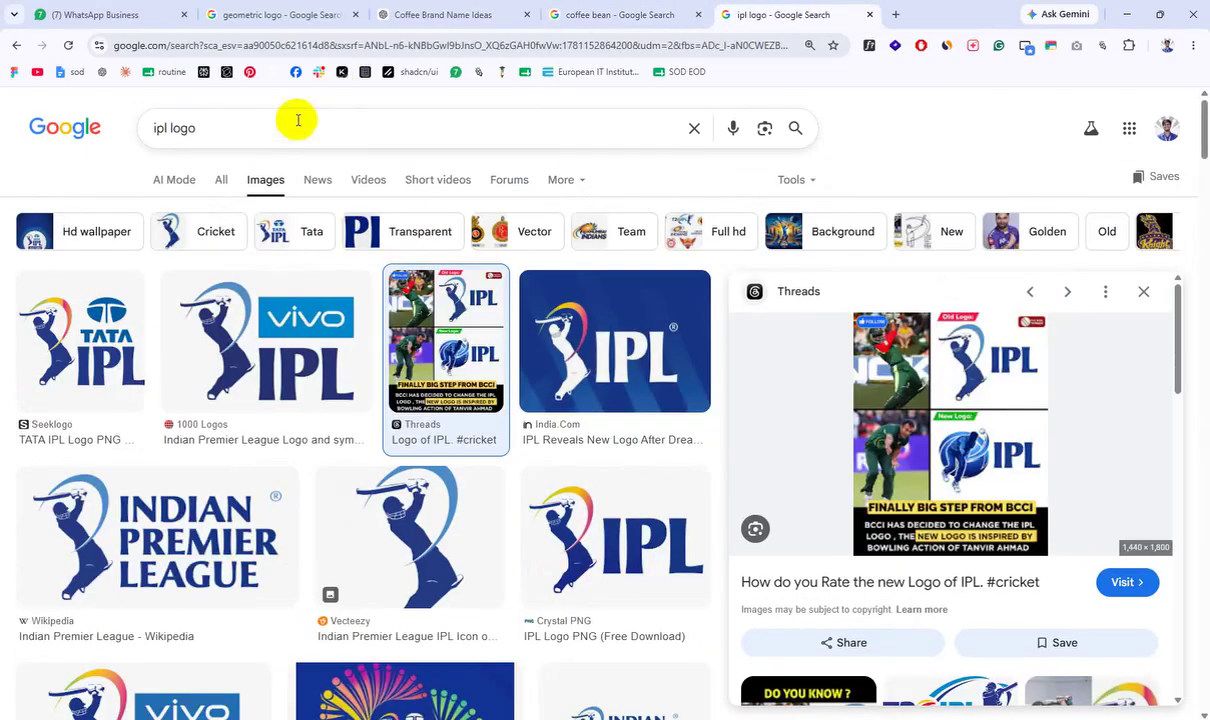
{"action": "type", "text": "coffe"}
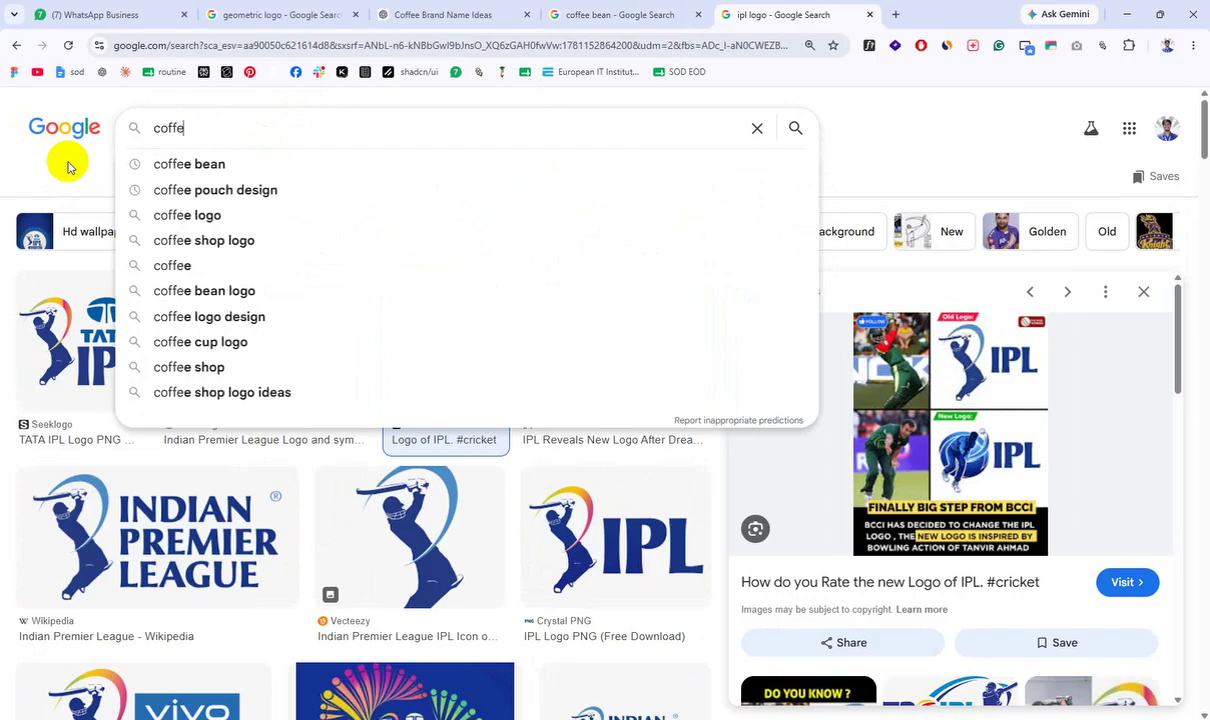
{"action": "type", "text": " bean logo"}
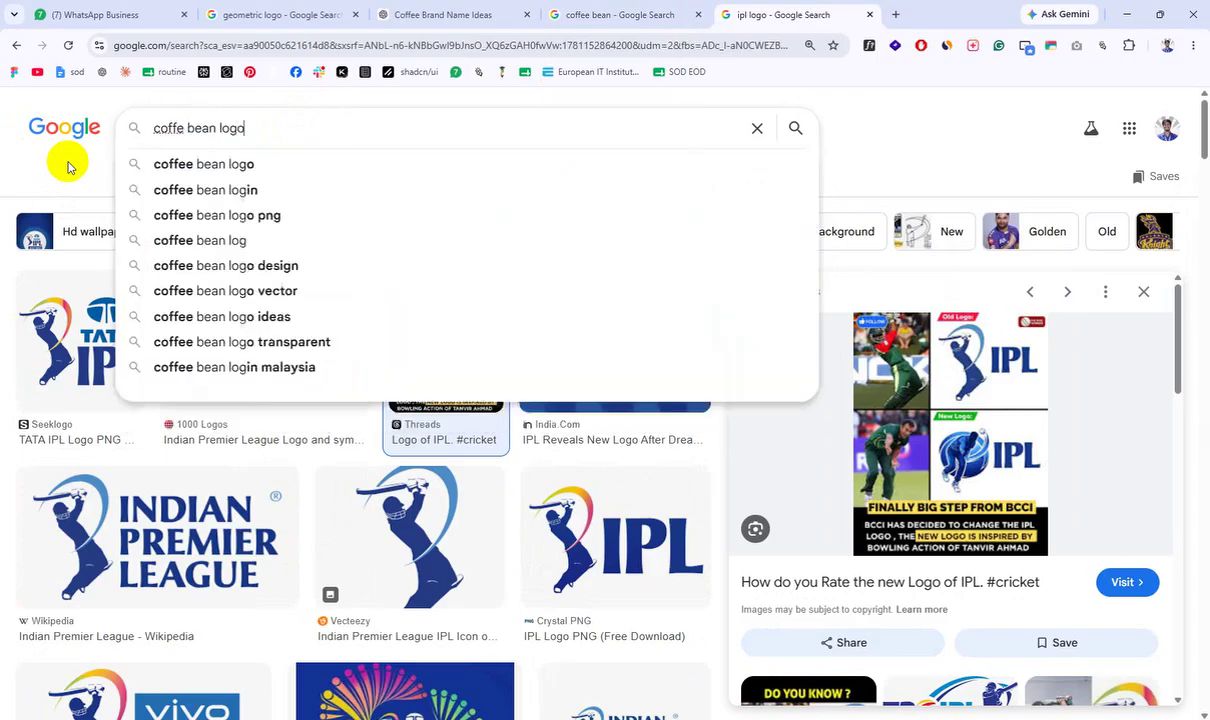
{"action": "key", "text": "Return"}
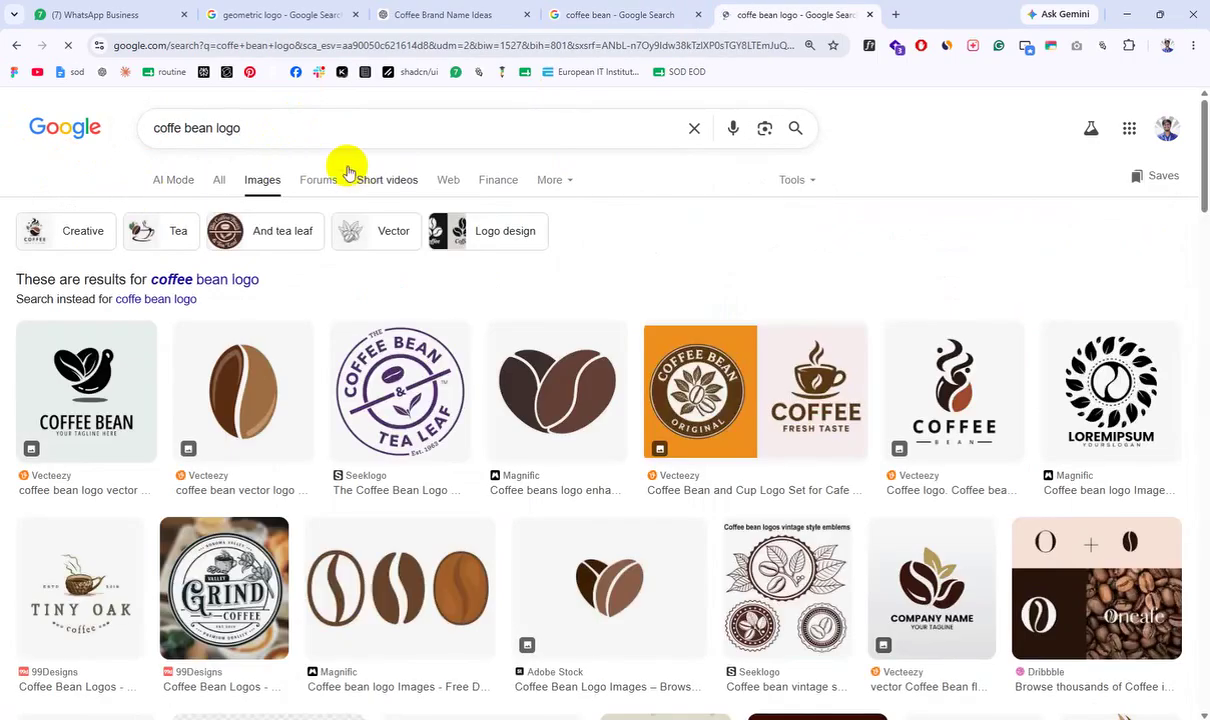
{"action": "scroll", "coordinate": [346, 167], "scroll_direction": "down", "scroll_amount": 2}
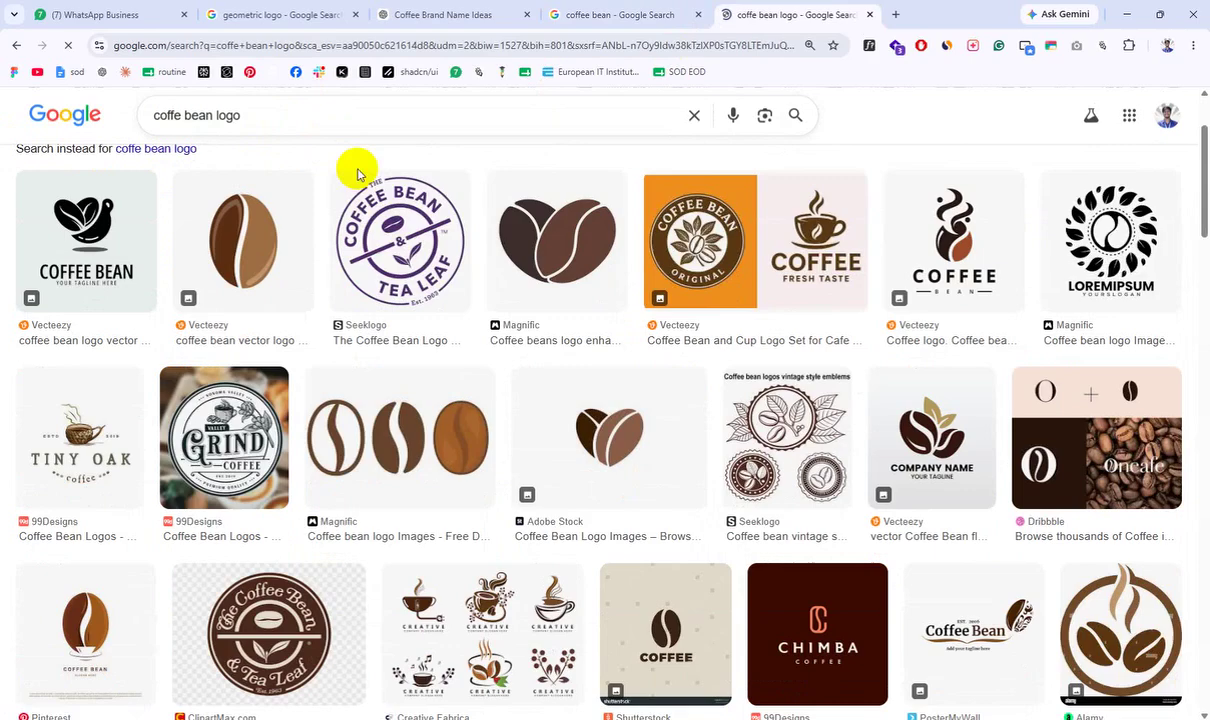
{"action": "left_click", "coordinate": [930, 272]}
{"action": "scroll", "coordinate": [380, 350], "scroll_direction": "down", "scroll_amount": 4}
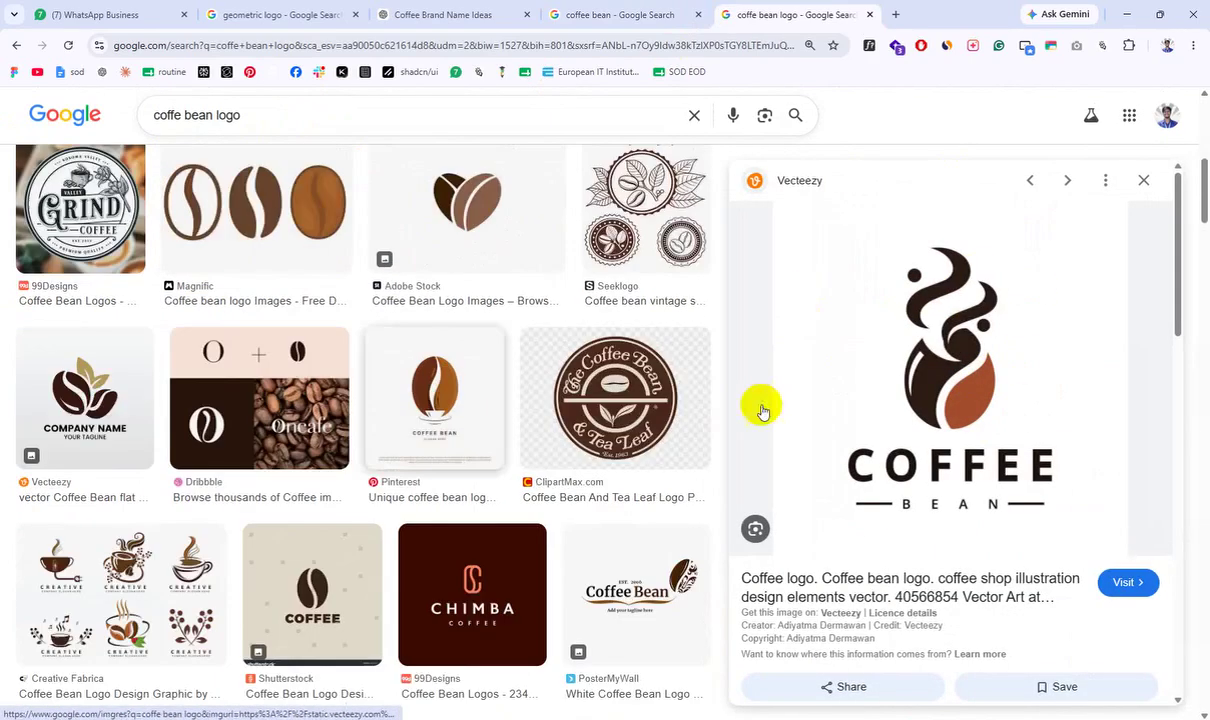
{"action": "scroll", "coordinate": [300, 335], "scroll_direction": "down", "scroll_amount": 6}
{"action": "scroll", "coordinate": [306, 330], "scroll_direction": "down", "scroll_amount": 6}
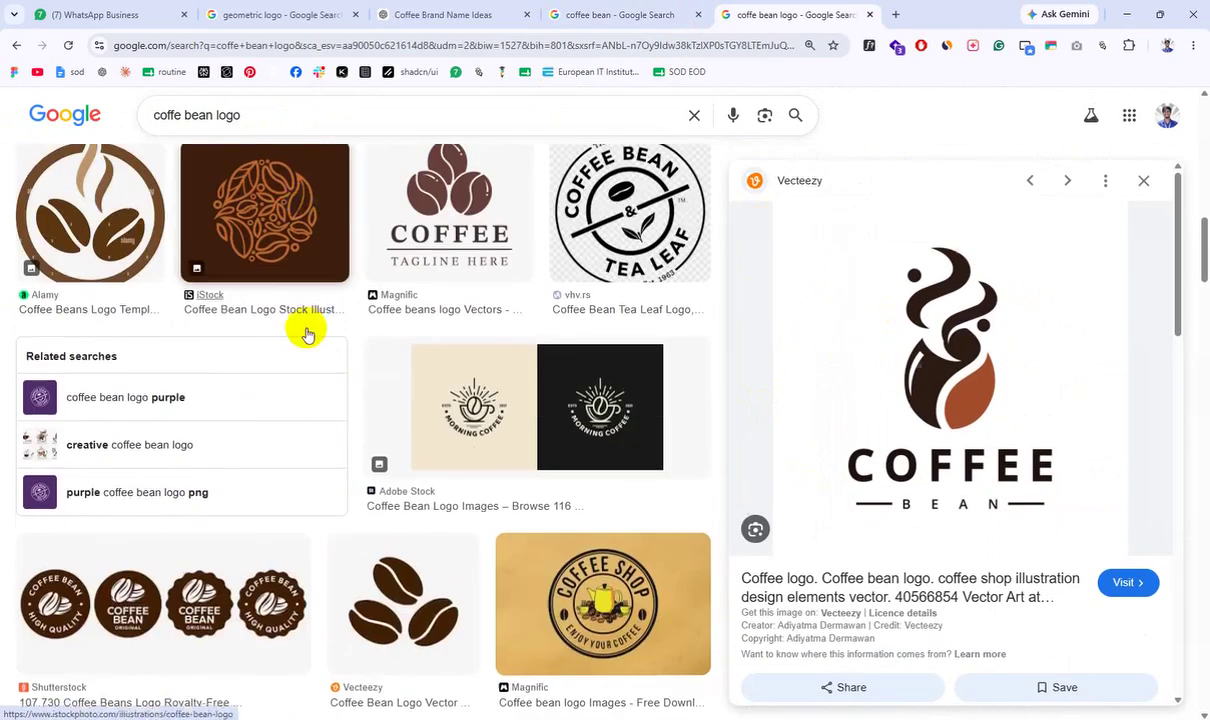
{"action": "scroll", "coordinate": [503, 300], "scroll_direction": "down", "scroll_amount": 8}
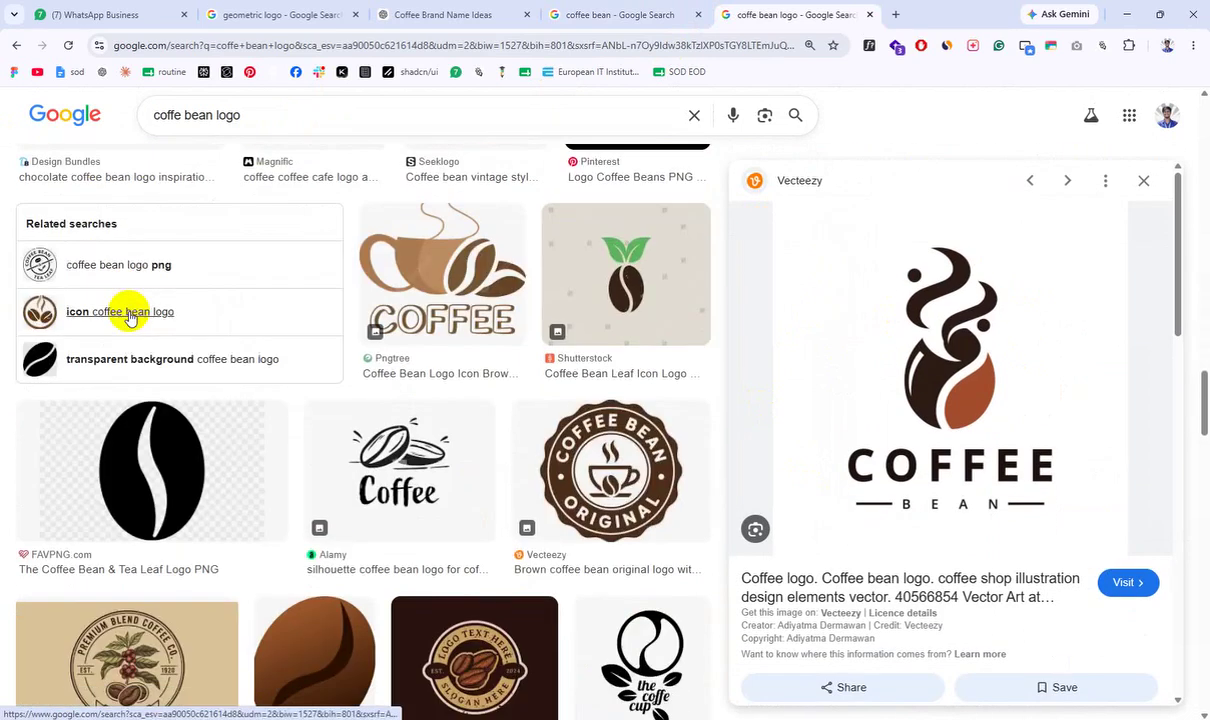
{"action": "scroll", "coordinate": [129, 318], "scroll_direction": "down", "scroll_amount": 3}
{"action": "scroll", "coordinate": [129, 318], "scroll_direction": "up", "scroll_amount": 1}
{"action": "scroll", "coordinate": [129, 318], "scroll_direction": "down", "scroll_amount": 4}
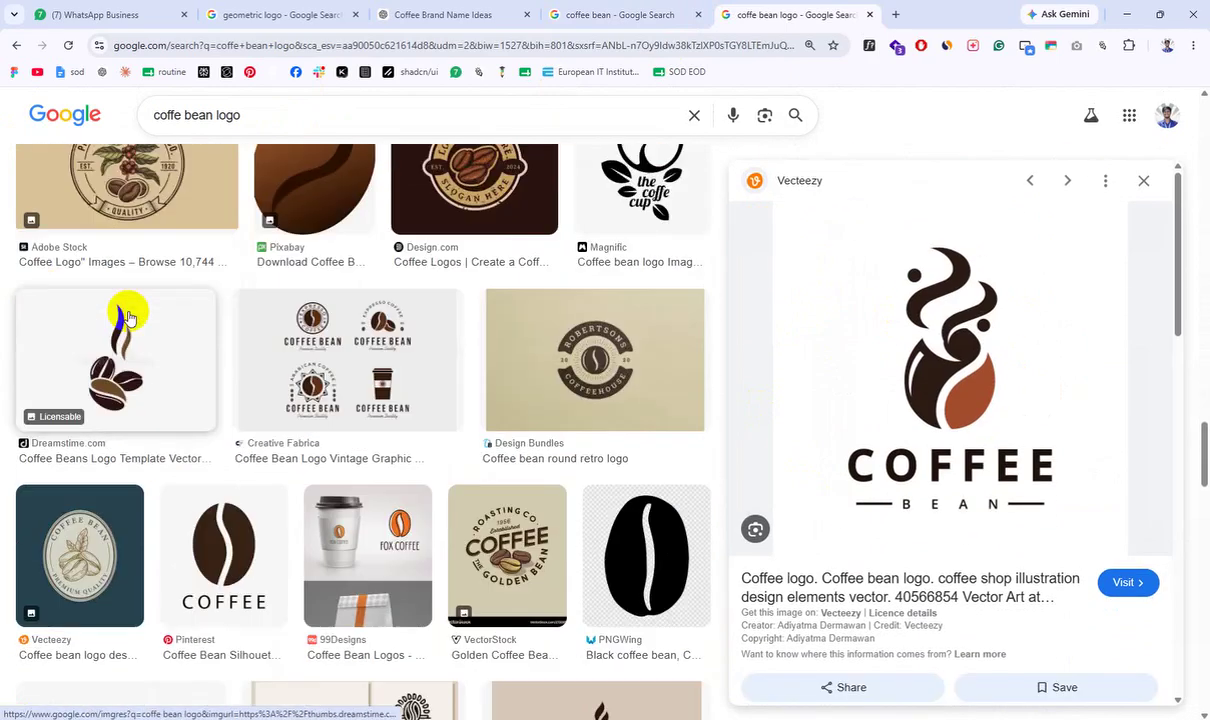
{"action": "scroll", "coordinate": [128, 318], "scroll_direction": "down", "scroll_amount": 10}
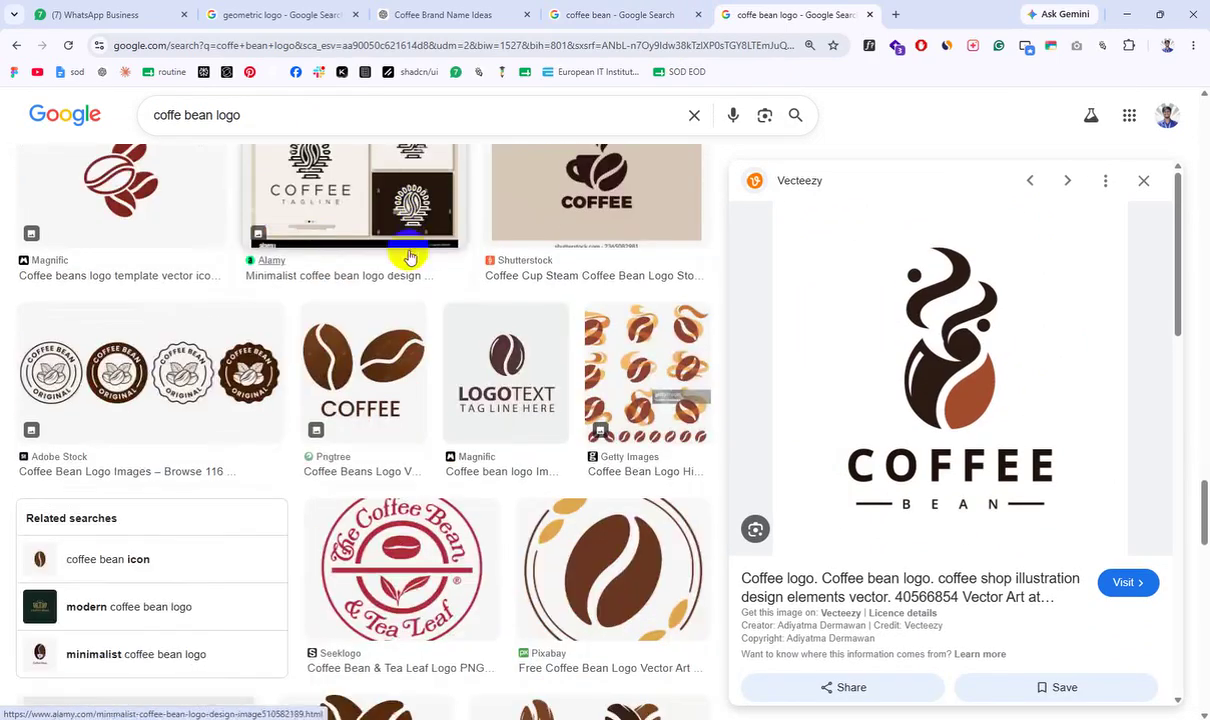
{"action": "scroll", "coordinate": [813, 241], "scroll_direction": "down", "scroll_amount": 2}
{"action": "scroll", "coordinate": [34, 351], "scroll_direction": "down", "scroll_amount": 5}
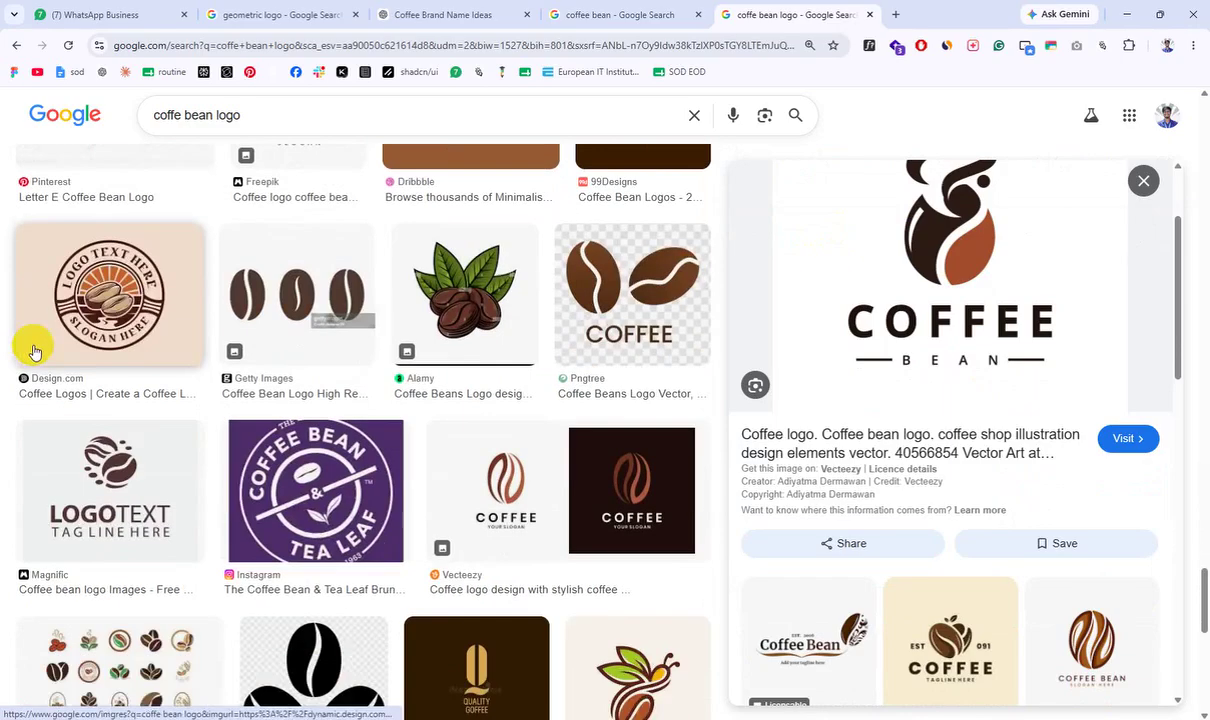
{"action": "scroll", "coordinate": [972, 366], "scroll_direction": "down", "scroll_amount": 4}
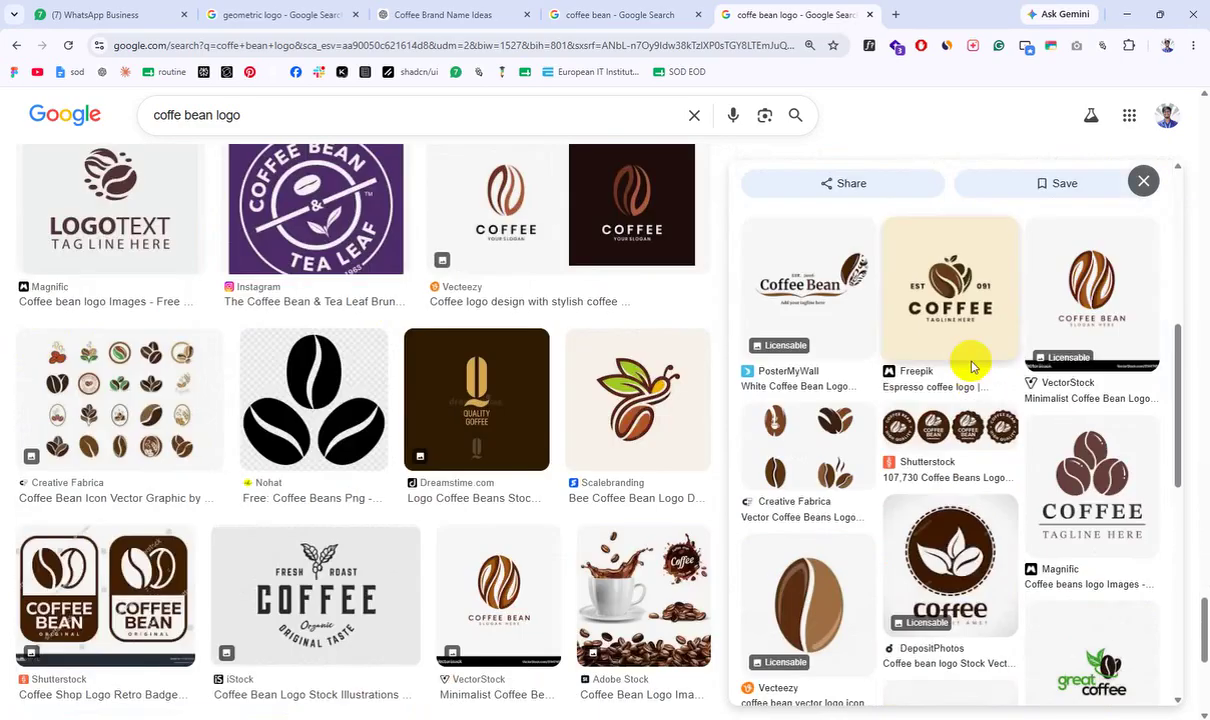
{"action": "scroll", "coordinate": [972, 358], "scroll_direction": "down", "scroll_amount": 3}
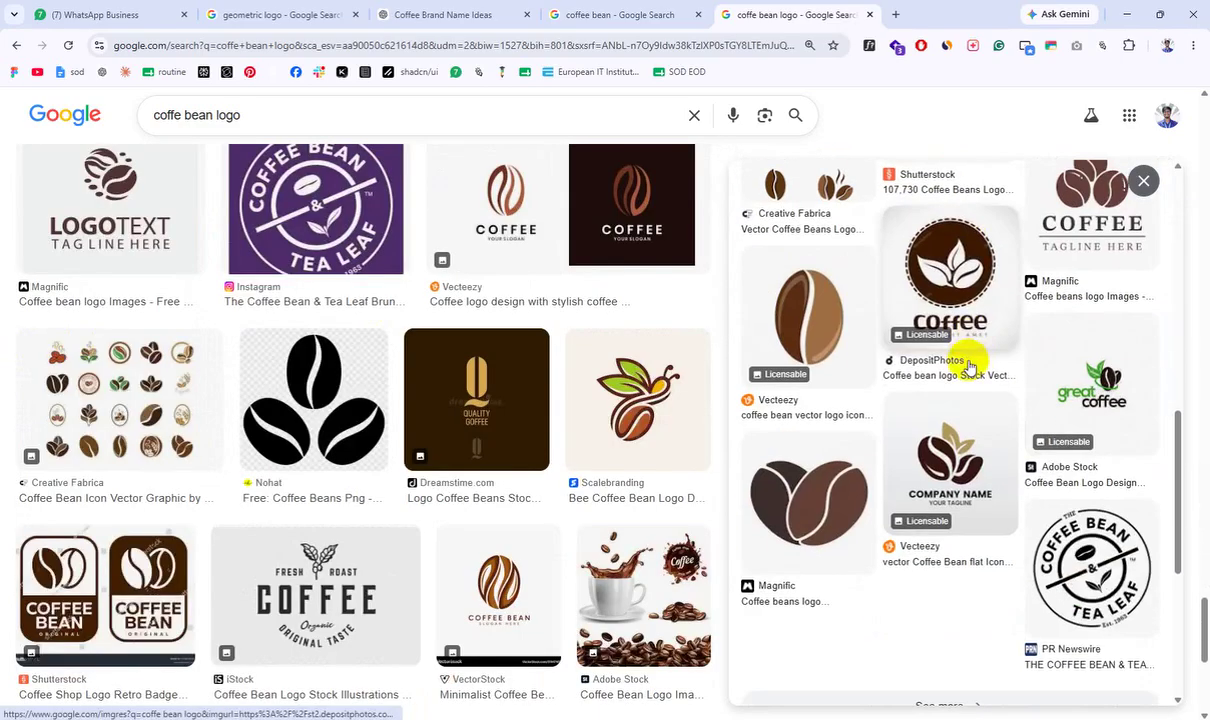
{"action": "scroll", "coordinate": [1000, 380], "scroll_direction": "down", "scroll_amount": 4}
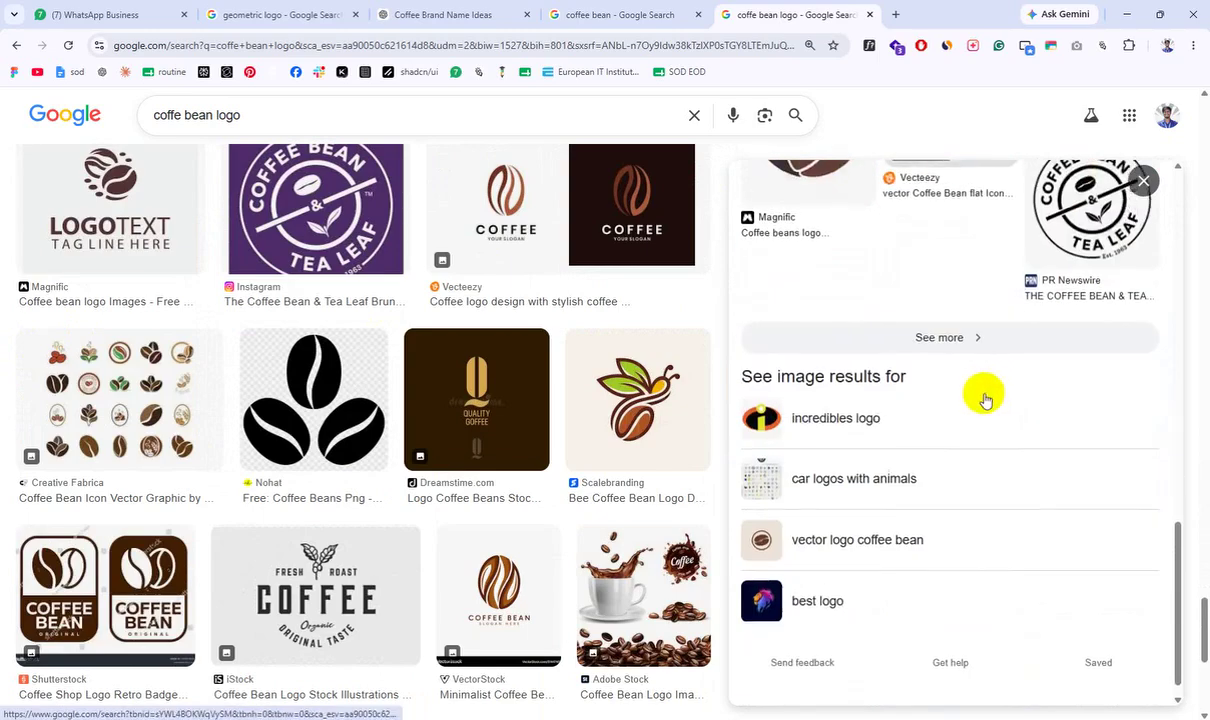
{"action": "scroll", "coordinate": [562, 394], "scroll_direction": "down", "scroll_amount": 5}
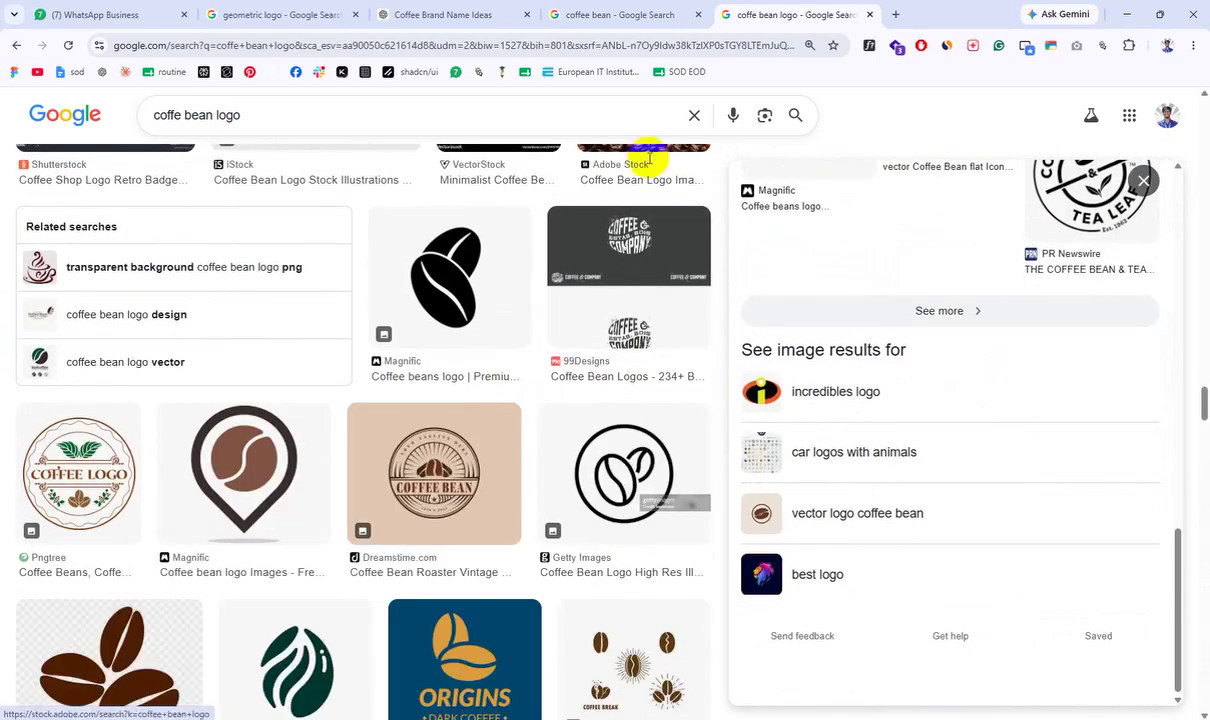
Step: Copy the Vecteezy transparent coffee bean image from the coffee bean results
{"action": "left_click", "coordinate": [615, 14]}
{"action": "scroll", "coordinate": [197, 482], "scroll_direction": "up", "scroll_amount": 10}
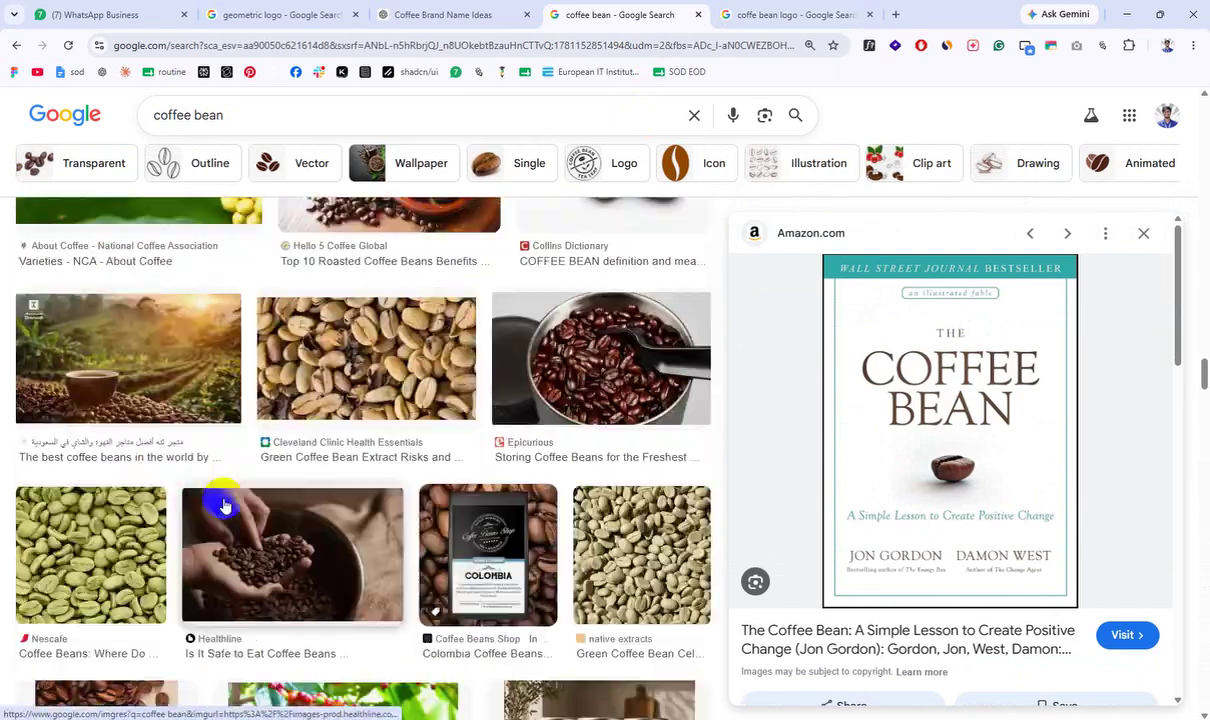
{"action": "scroll", "coordinate": [230, 480], "scroll_direction": "up", "scroll_amount": 10}
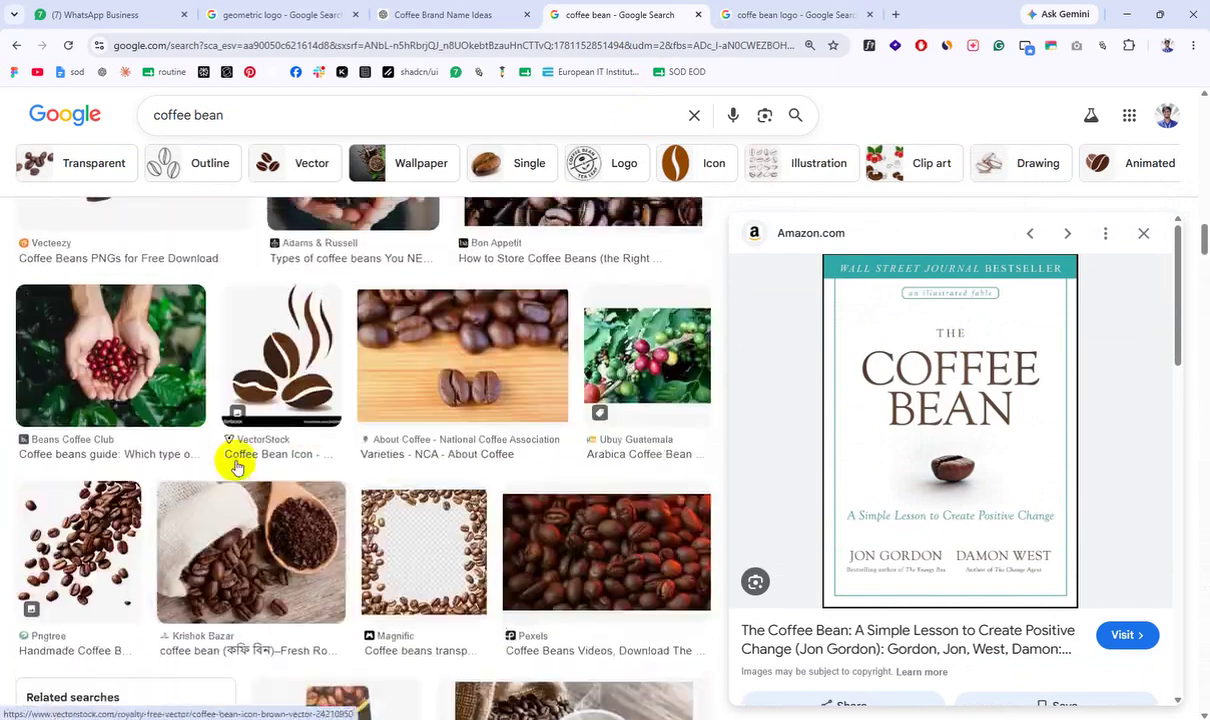
{"action": "scroll", "coordinate": [237, 465], "scroll_direction": "up", "scroll_amount": 5}
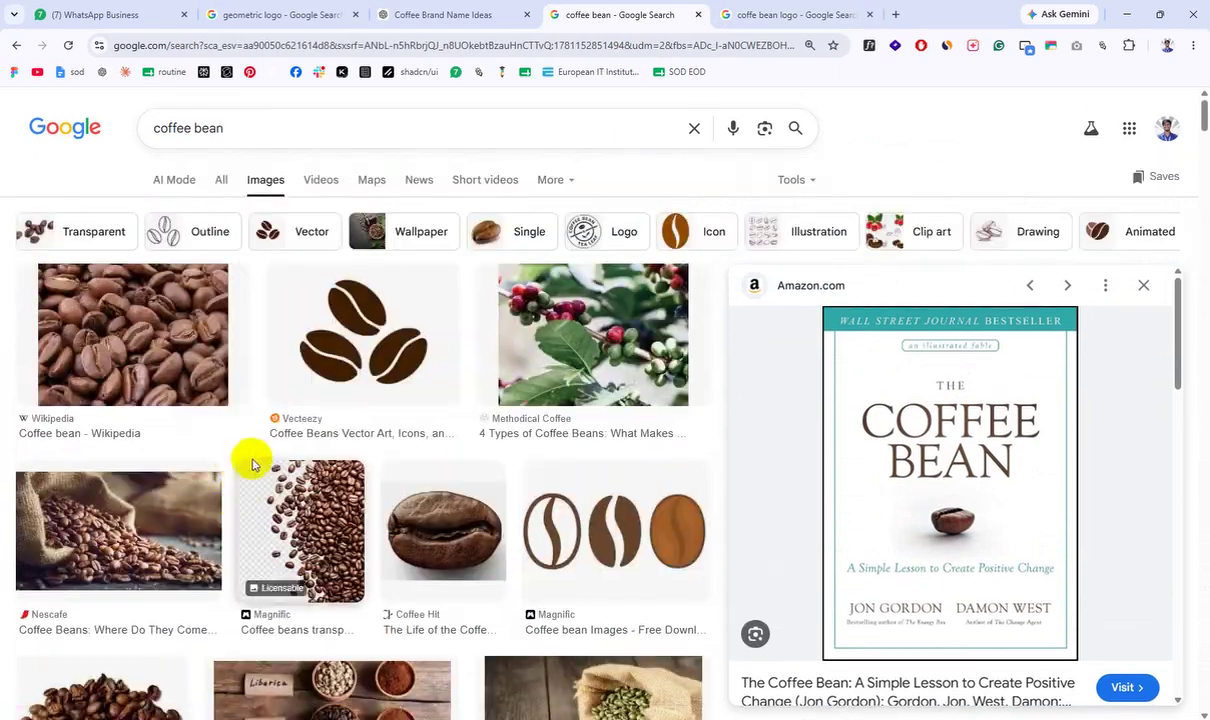
{"action": "scroll", "coordinate": [253, 464], "scroll_direction": "down", "scroll_amount": 10}
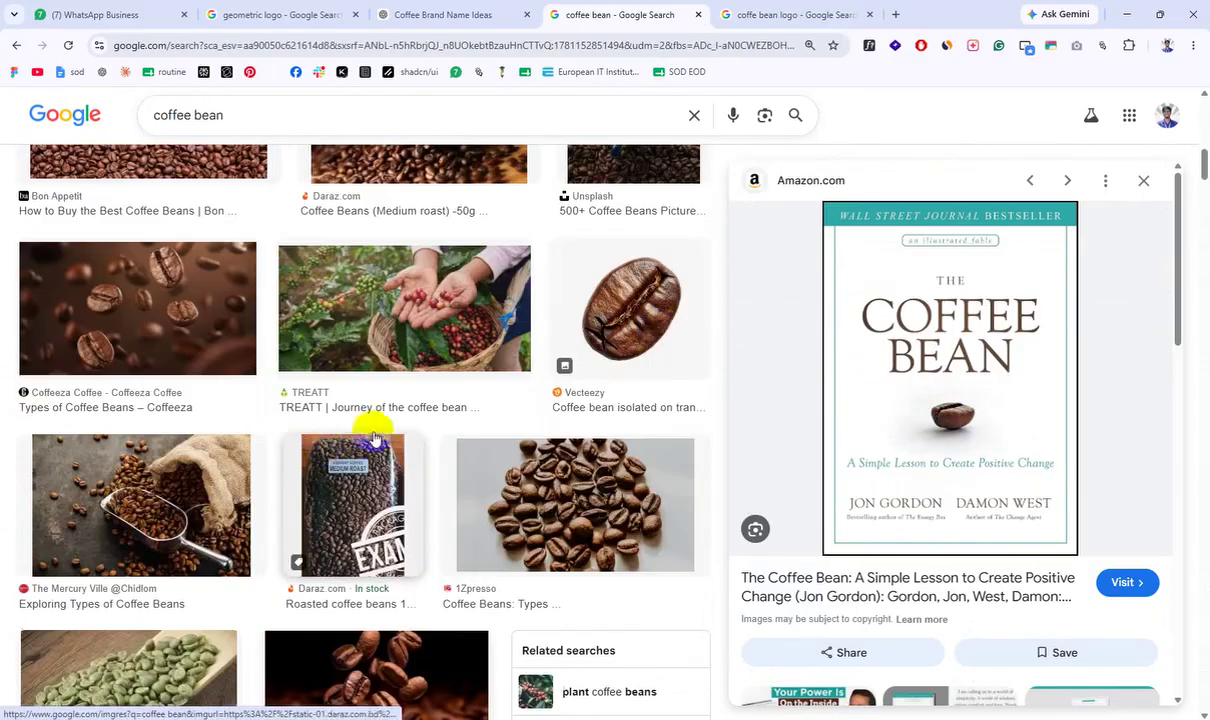
{"action": "left_click", "coordinate": [680, 289]}
{"action": "scroll", "coordinate": [197, 360], "scroll_direction": "down", "scroll_amount": 7}
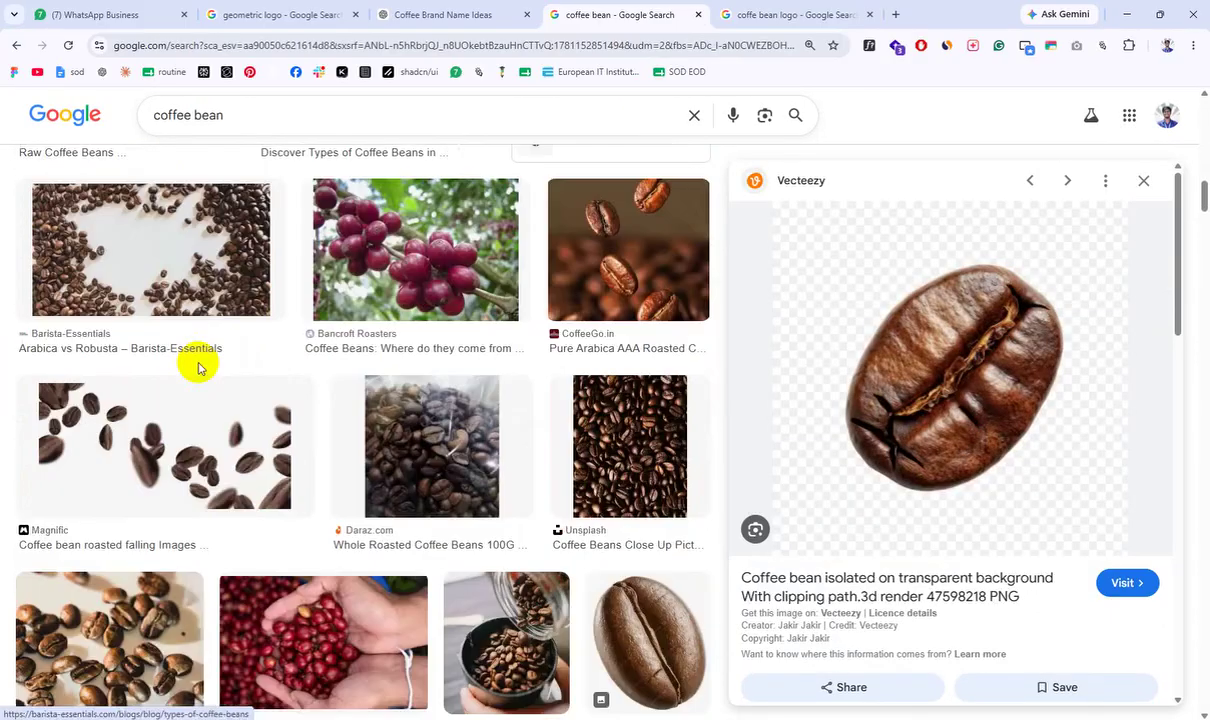
{"action": "scroll", "coordinate": [815, 502], "scroll_direction": "down", "scroll_amount": 4}
{"action": "right_click", "coordinate": [1095, 305]}
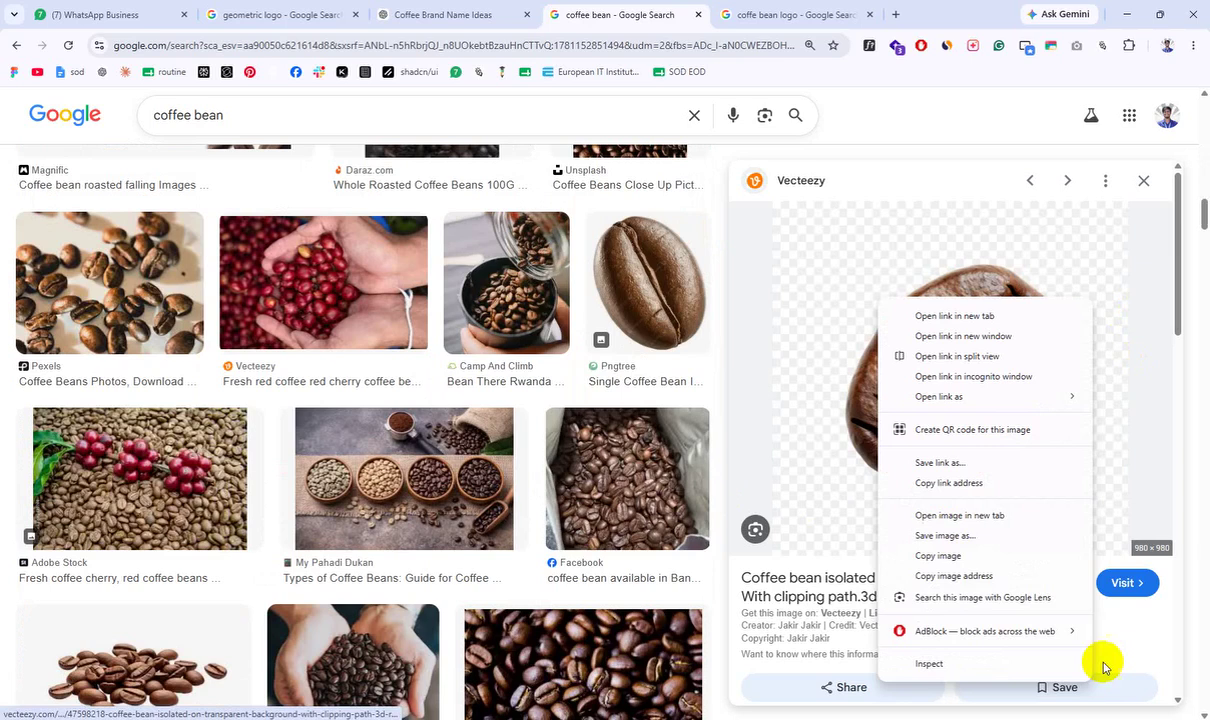
{"action": "left_click", "coordinate": [985, 558]}
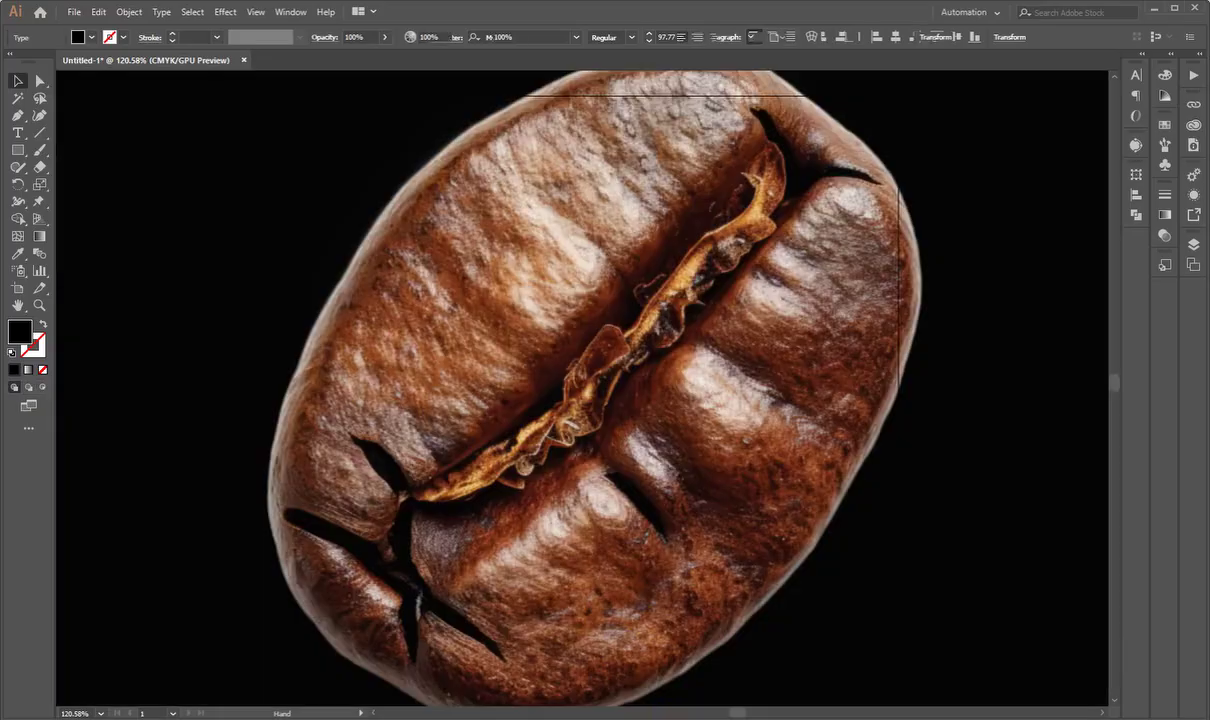
Step: Move the pasted bean image clear of the Roastra artboard and rotate it 45° into a diamond
{"action": "scroll", "coordinate": [616, 467], "scroll_direction": "down", "scroll_amount": 5}
{"action": "left_click_drag", "start_coordinate": [270, 459], "coordinate": [725, 505]}
{"action": "left_click", "coordinate": [773, 562]}
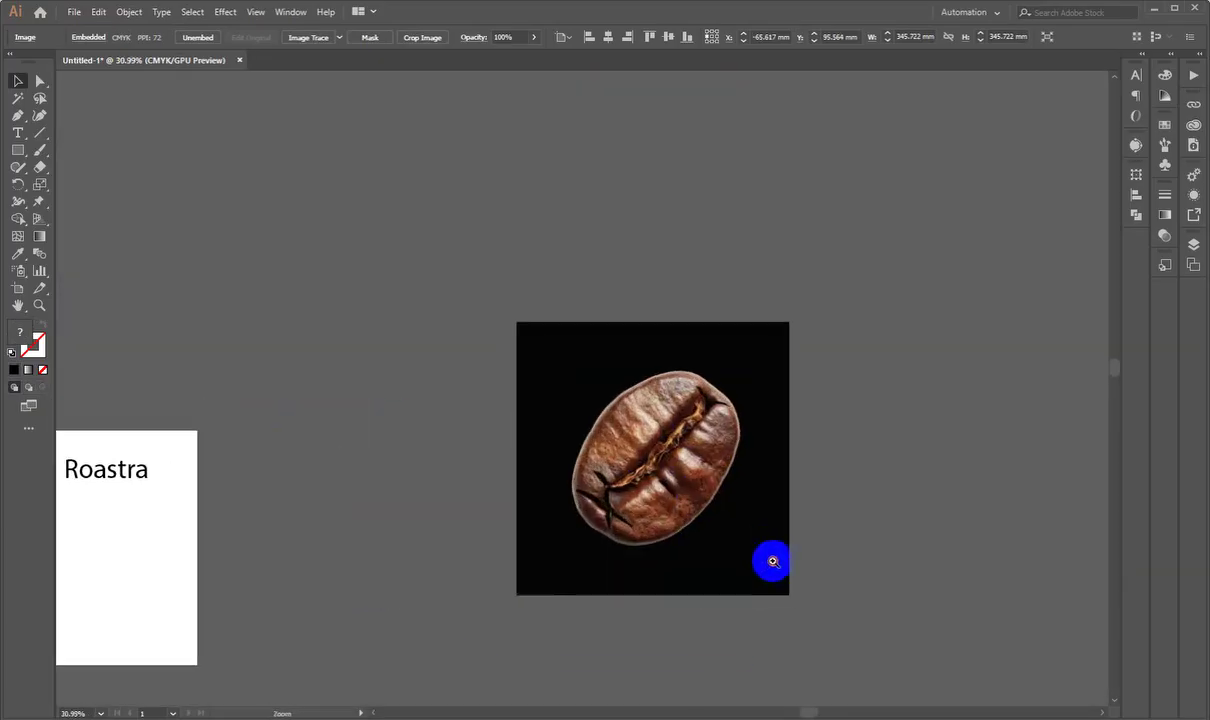
{"action": "left_click_drag", "start_coordinate": [773, 562], "coordinate": [806, 310]}
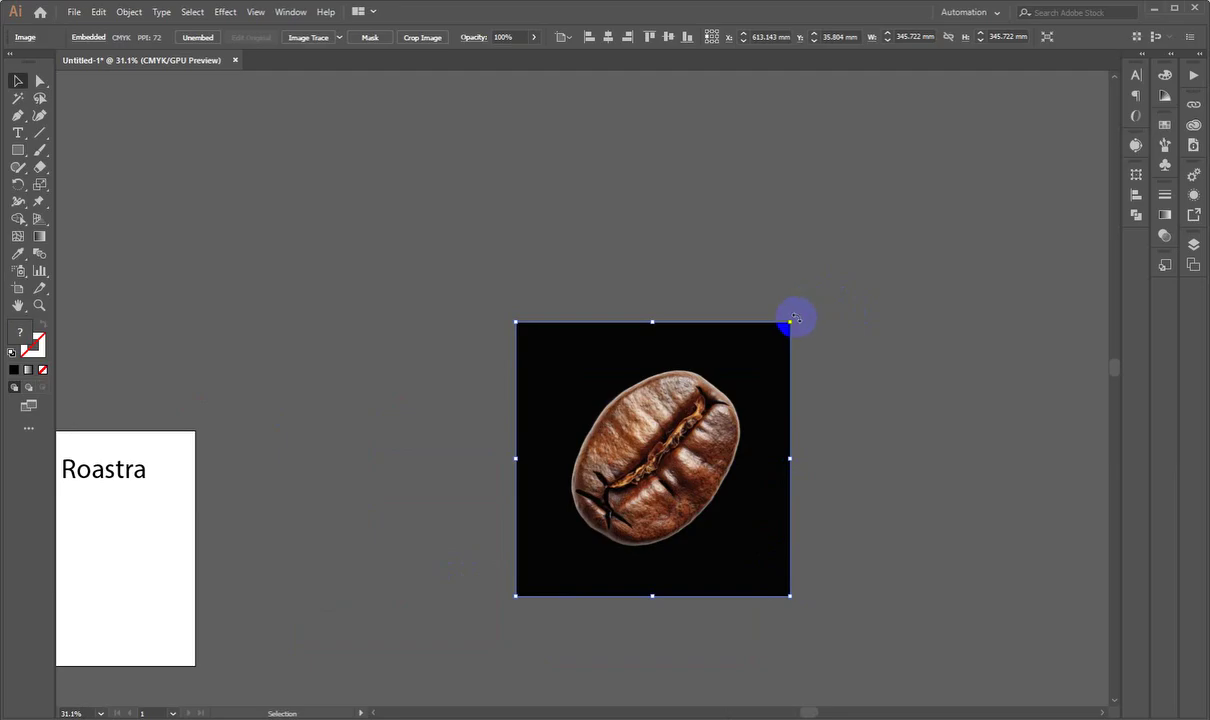
{"action": "left_click_drag", "start_coordinate": [646, 295], "coordinate": [650, 292]}
{"action": "left_click", "coordinate": [799, 278]}
Step: Rotate the bean diamond about 4 degrees further, then return to the browser
{"action": "scroll", "coordinate": [764, 540], "scroll_direction": "up", "scroll_amount": 3}
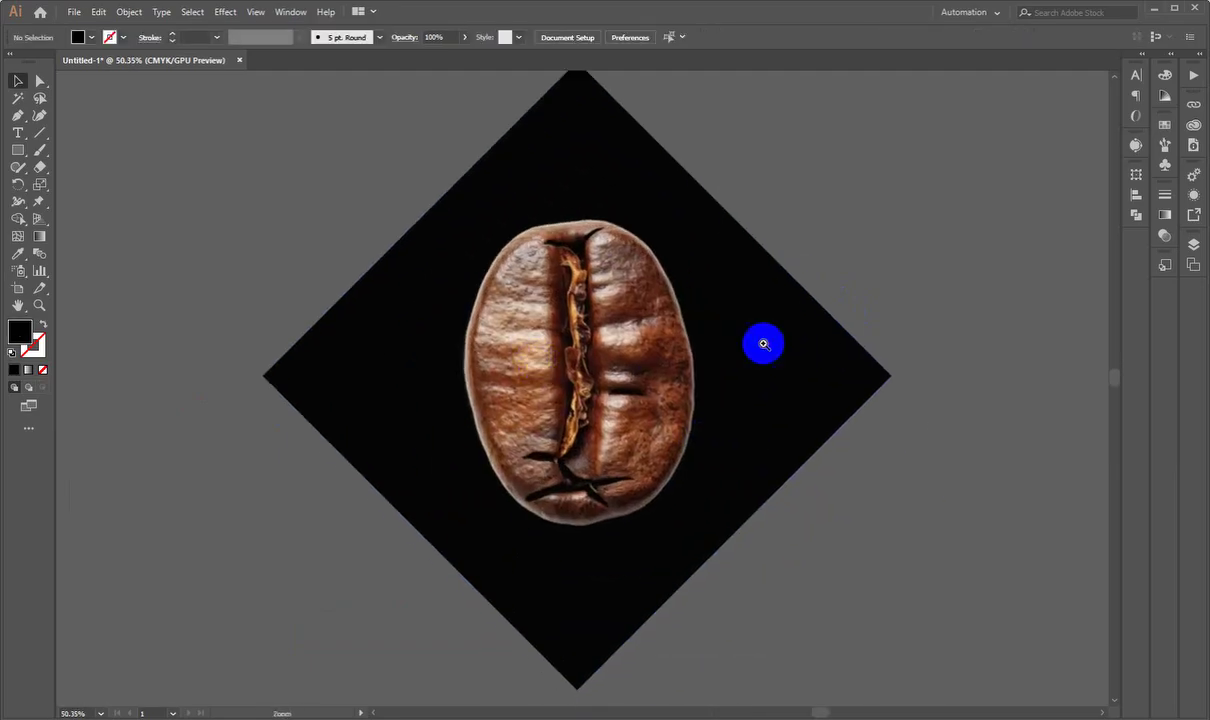
{"action": "scroll", "coordinate": [923, 320], "scroll_direction": "down", "scroll_amount": 1}
{"action": "left_click", "coordinate": [874, 356]}
{"action": "left_click_drag", "start_coordinate": [879, 363], "coordinate": [880, 383]}
{"action": "left_click", "coordinate": [861, 289]}
{"action": "scroll", "coordinate": [610, 430], "scroll_direction": "up", "scroll_amount": 1}
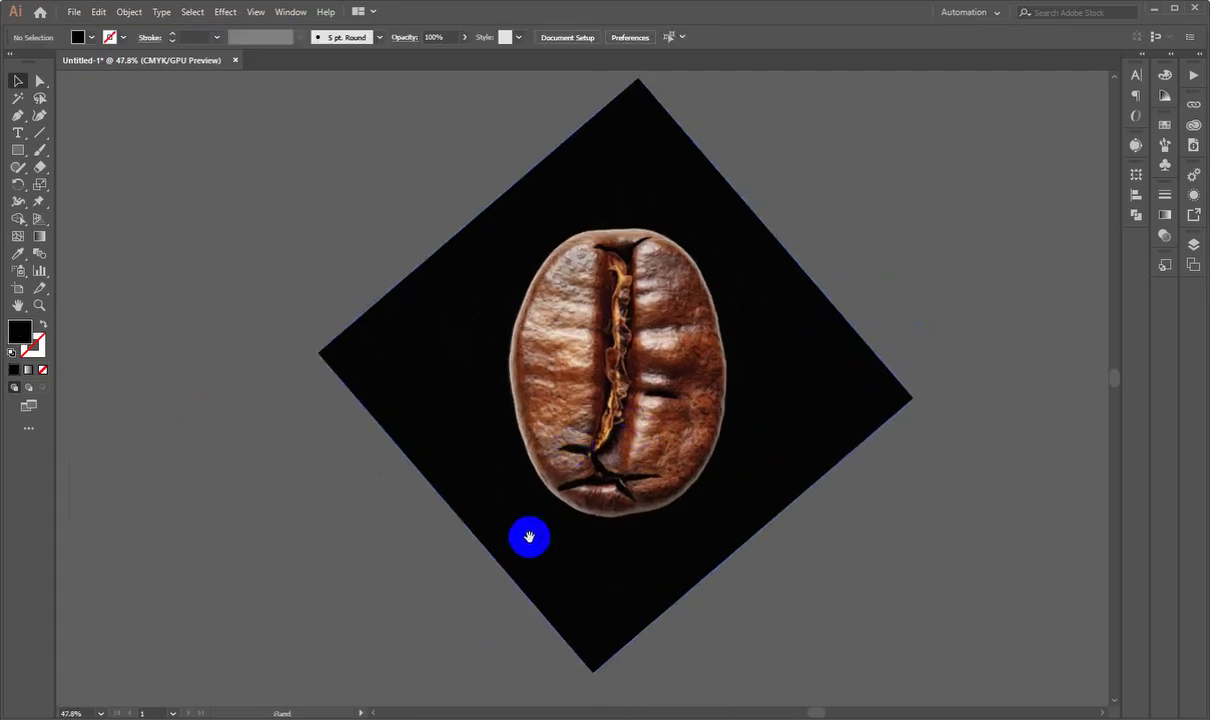
{"action": "left_click_drag", "start_coordinate": [578, 488], "coordinate": [580, 473]}
{"action": "key", "text": "alt+Tab"}
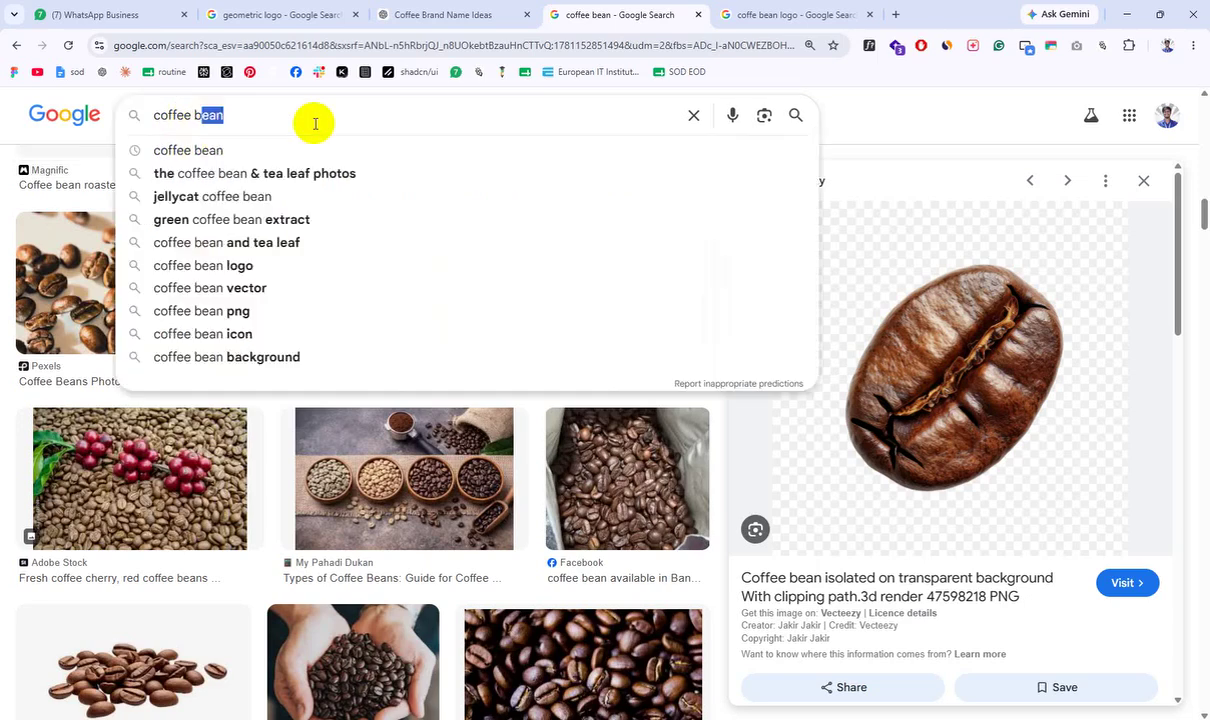
Step: Search images for 'coffee mug', then change the query to 'coffee cup'
{"action": "key", "text": "BackSpace"}
{"action": "key", "text": "BackSpace"}
{"action": "type", "text": "mug"}
{"action": "key", "text": "Return"}
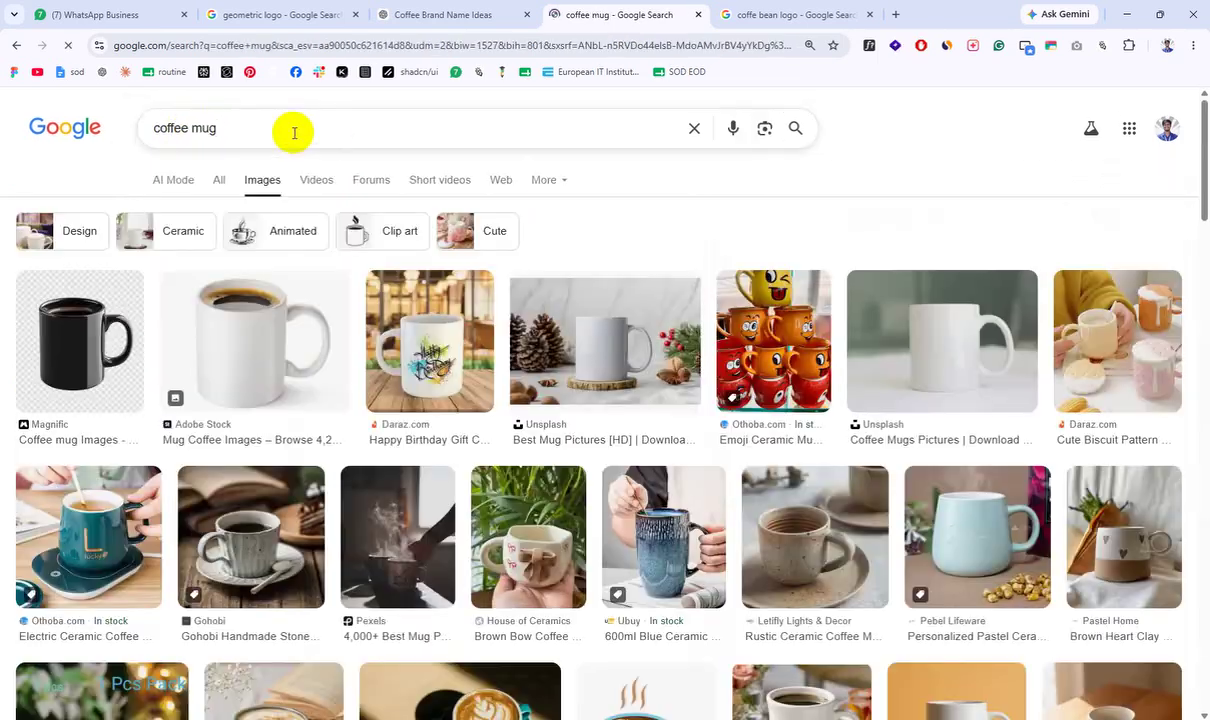
{"action": "scroll", "coordinate": [297, 138], "scroll_direction": "down", "scroll_amount": 1}
{"action": "scroll", "coordinate": [300, 140], "scroll_direction": "down", "scroll_amount": 2}
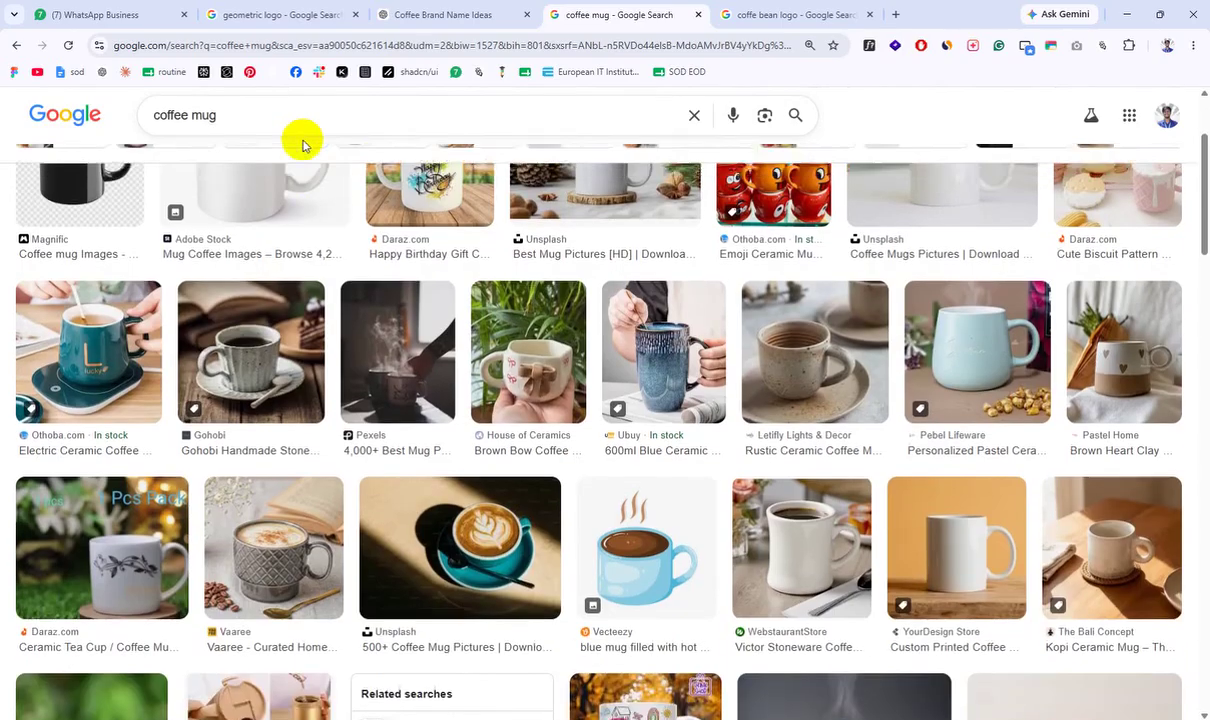
{"action": "scroll", "coordinate": [205, 125], "scroll_direction": "up", "scroll_amount": 1}
{"action": "double_click", "coordinate": [195, 117]}
{"action": "type", "text": "cup"}
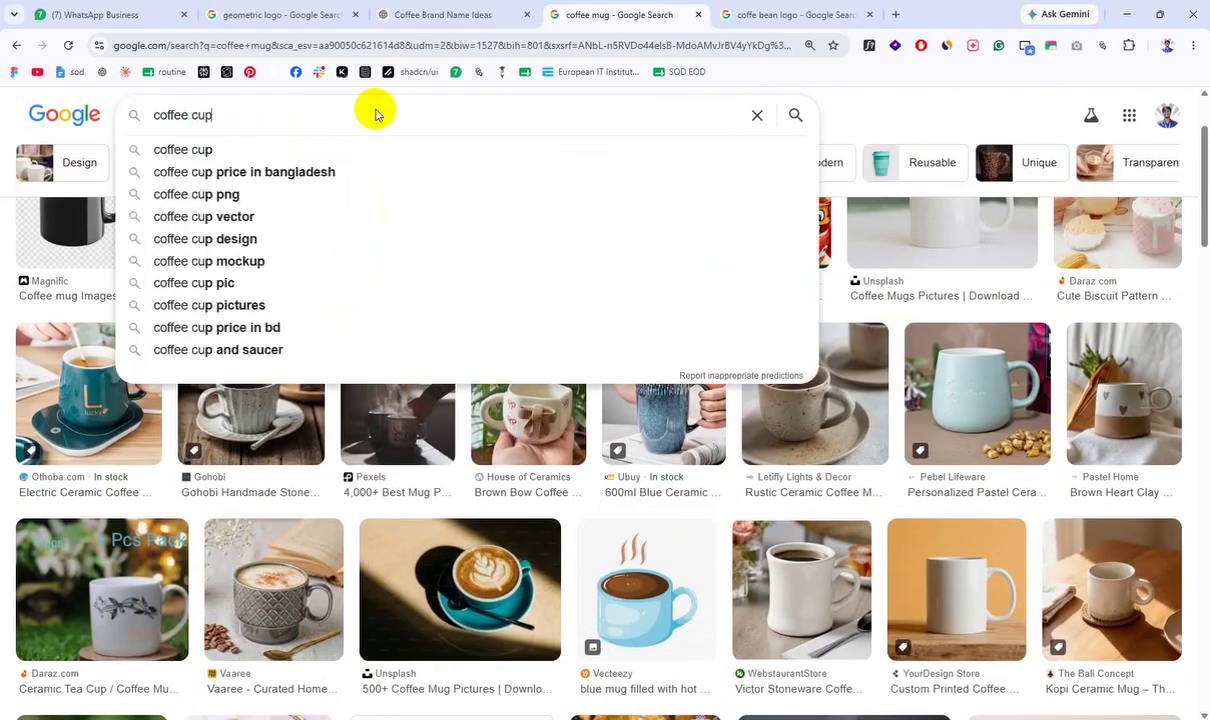
{"action": "key", "text": "Return"}
Step: Preview the iStock and Pngtree latte cups, ending on Pngtree's transparent cup with beans
{"action": "scroll", "coordinate": [1029, 365], "scroll_direction": "down", "scroll_amount": 1}
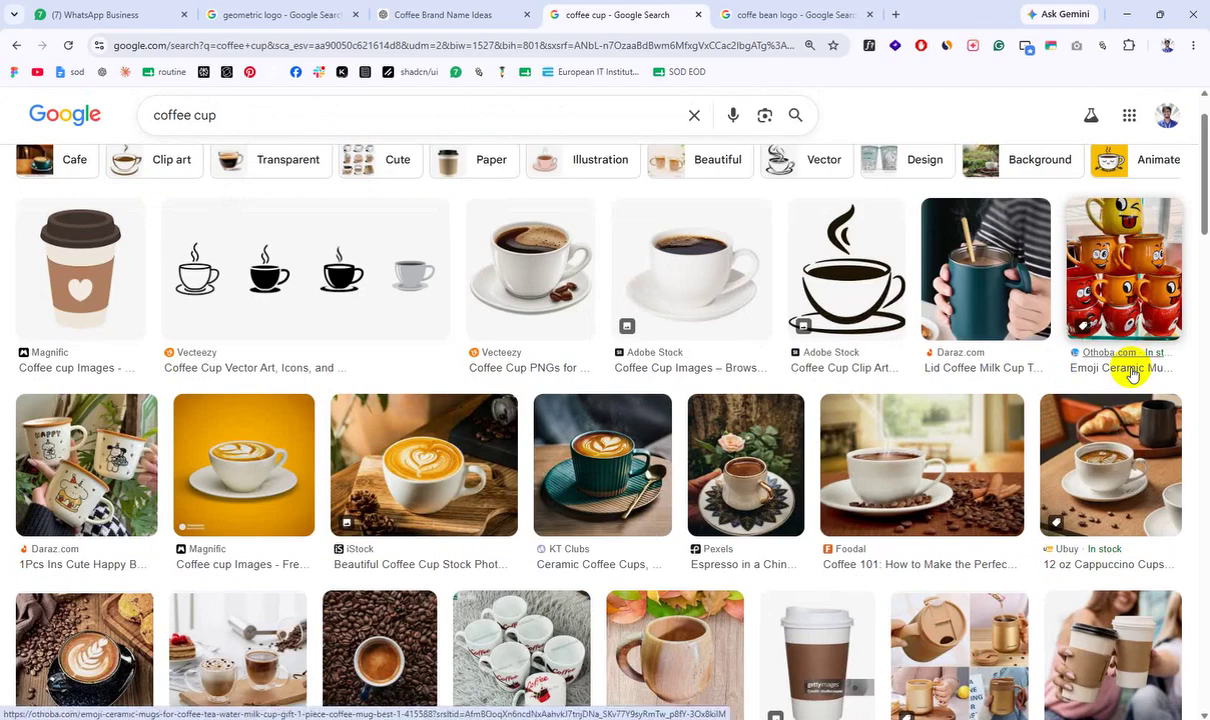
{"action": "scroll", "coordinate": [1130, 372], "scroll_direction": "down", "scroll_amount": 3}
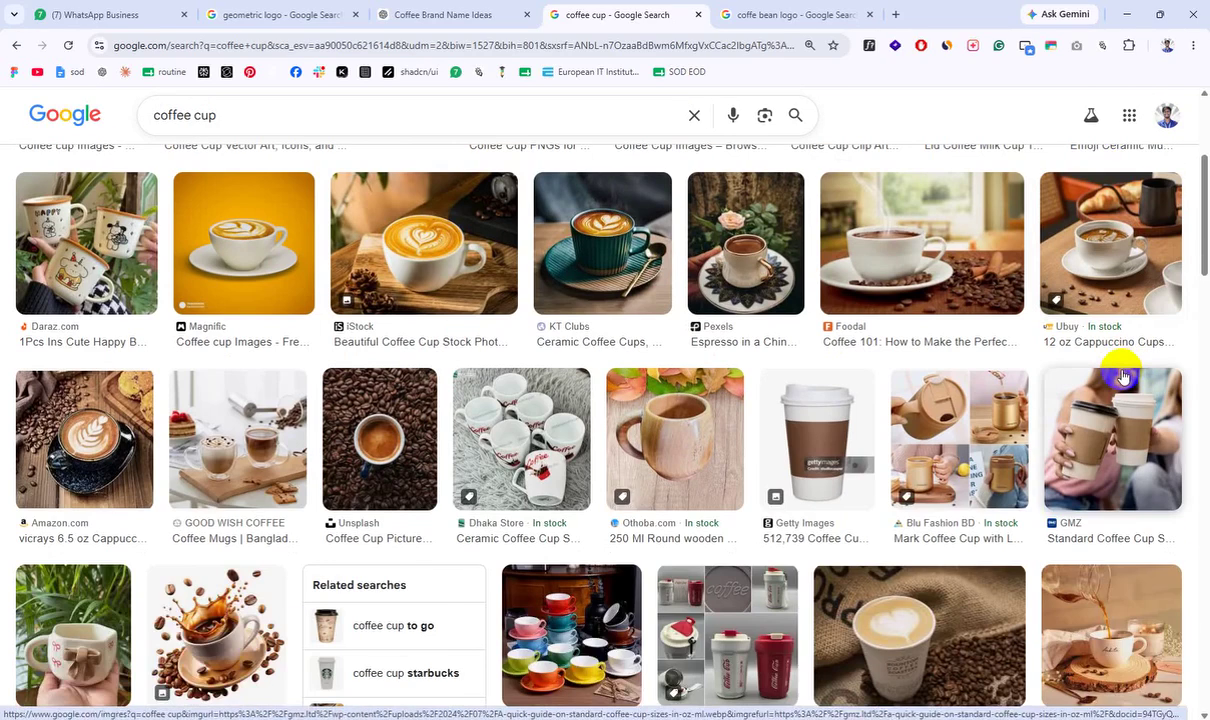
{"action": "left_click", "coordinate": [430, 265]}
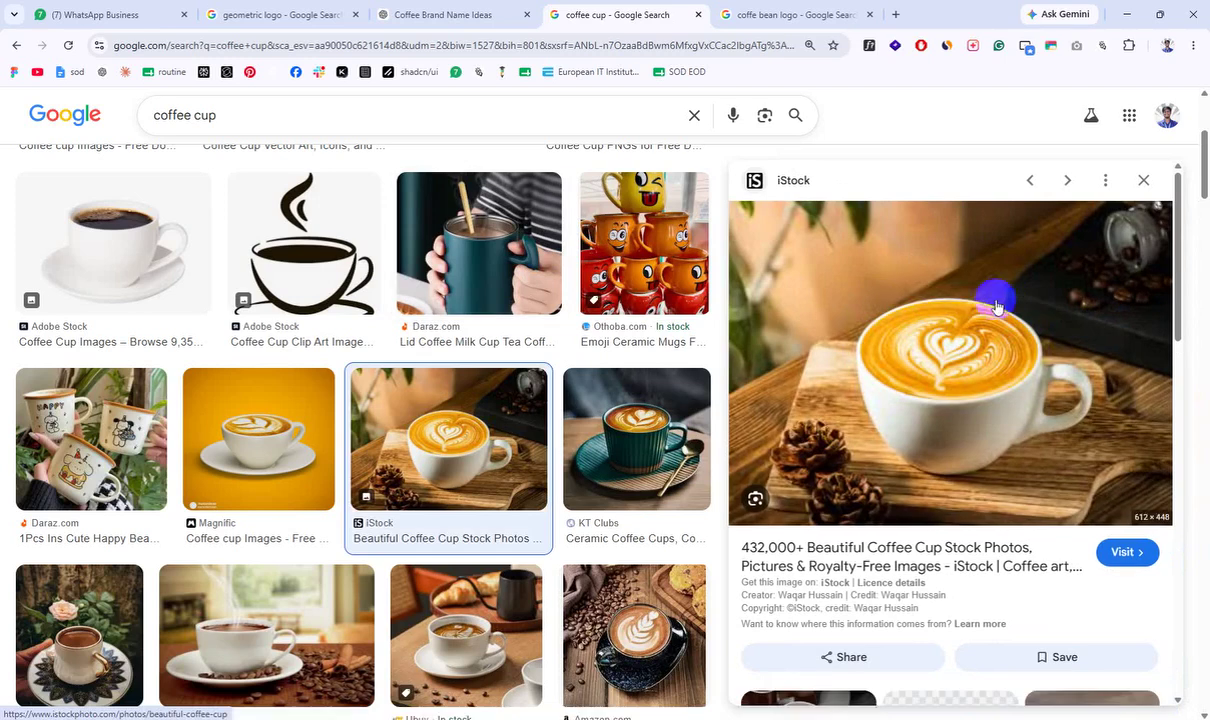
{"action": "scroll", "coordinate": [522, 330], "scroll_direction": "down", "scroll_amount": 10}
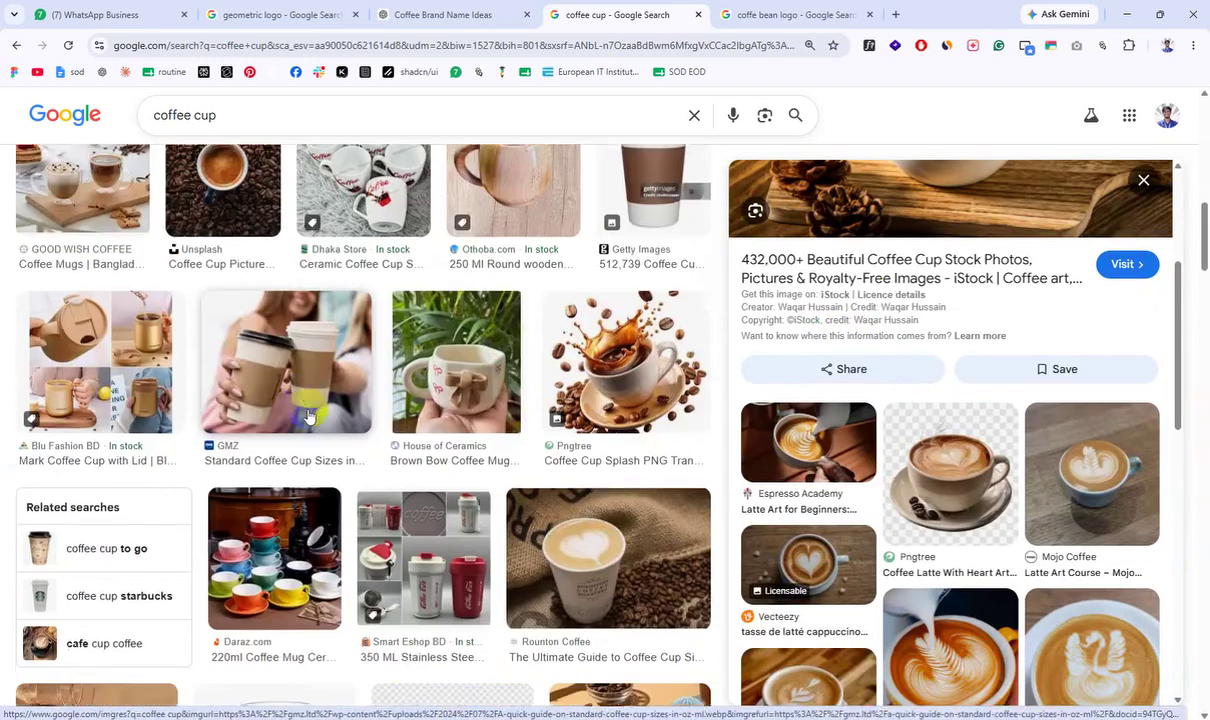
{"action": "scroll", "coordinate": [818, 359], "scroll_direction": "down", "scroll_amount": 5}
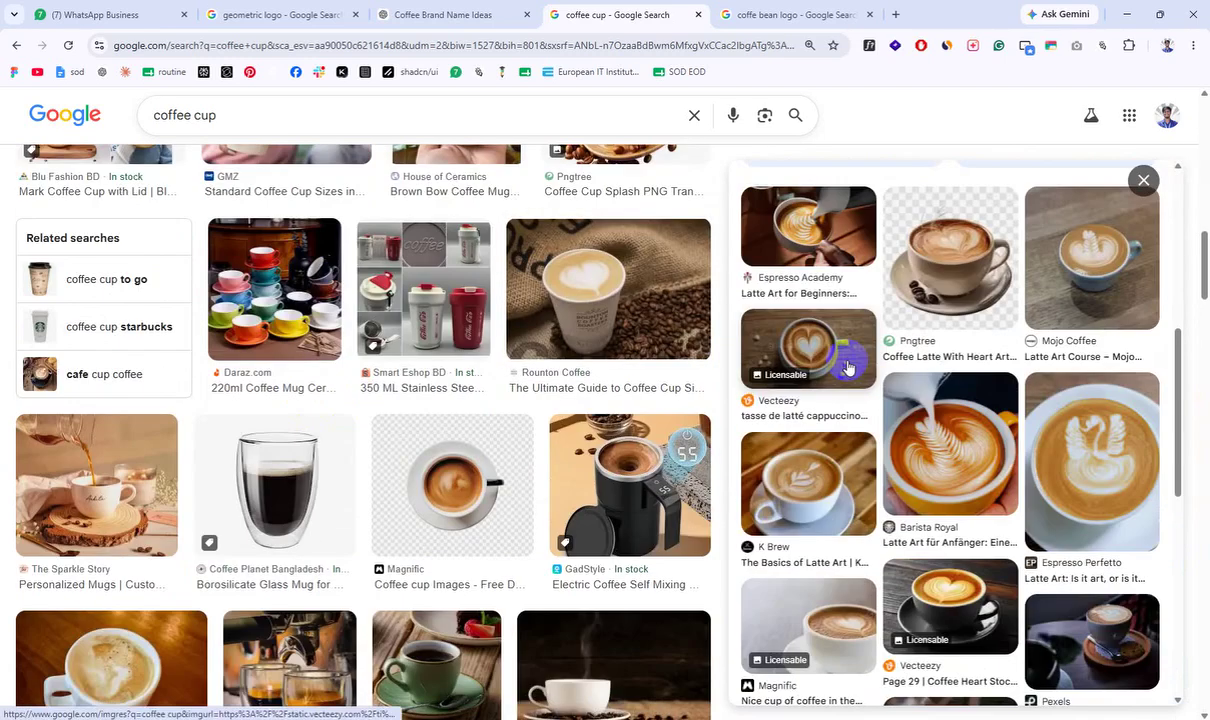
{"action": "left_click", "coordinate": [982, 275]}
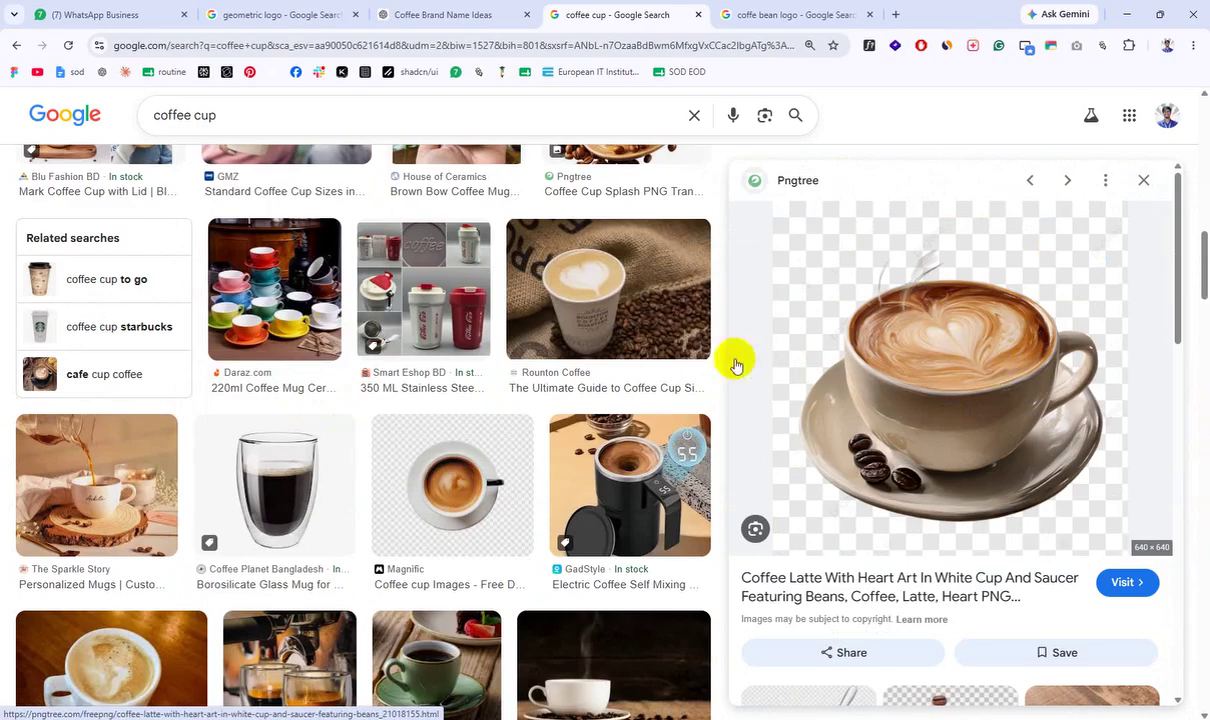
{"action": "scroll", "coordinate": [735, 365], "scroll_direction": "down", "scroll_amount": 4}
{"action": "scroll", "coordinate": [495, 388], "scroll_direction": "down", "scroll_amount": 2}
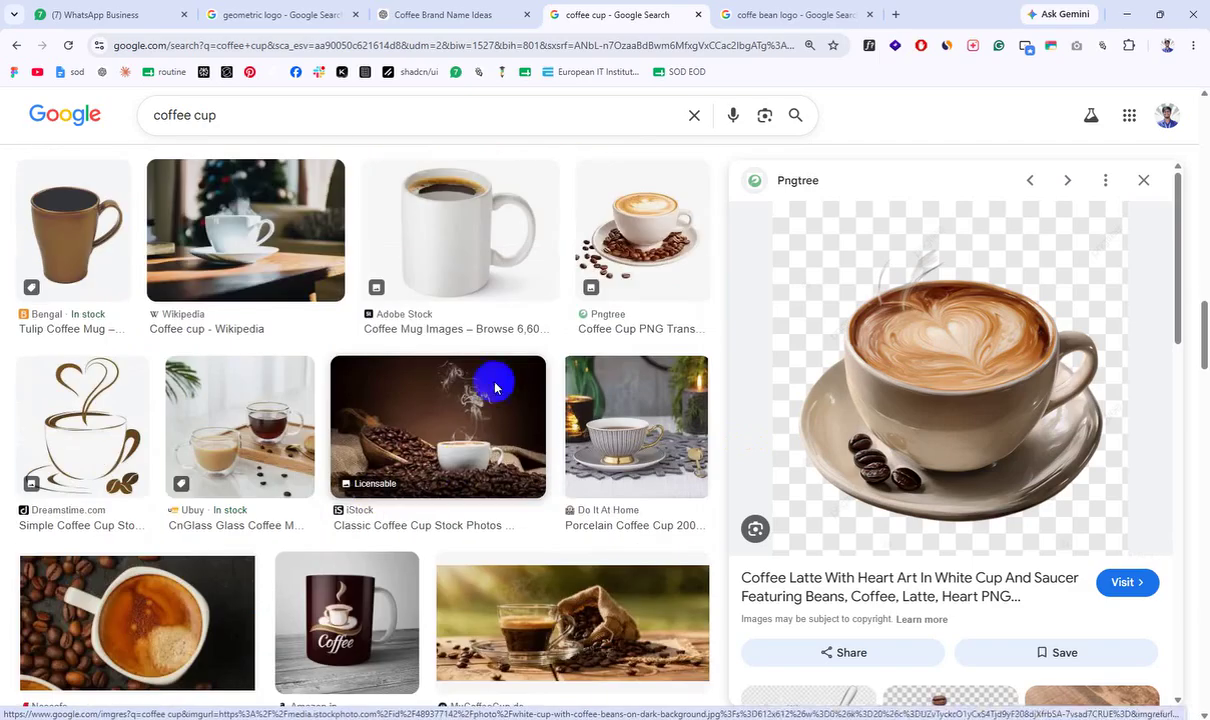
{"action": "left_click", "coordinate": [608, 254]}
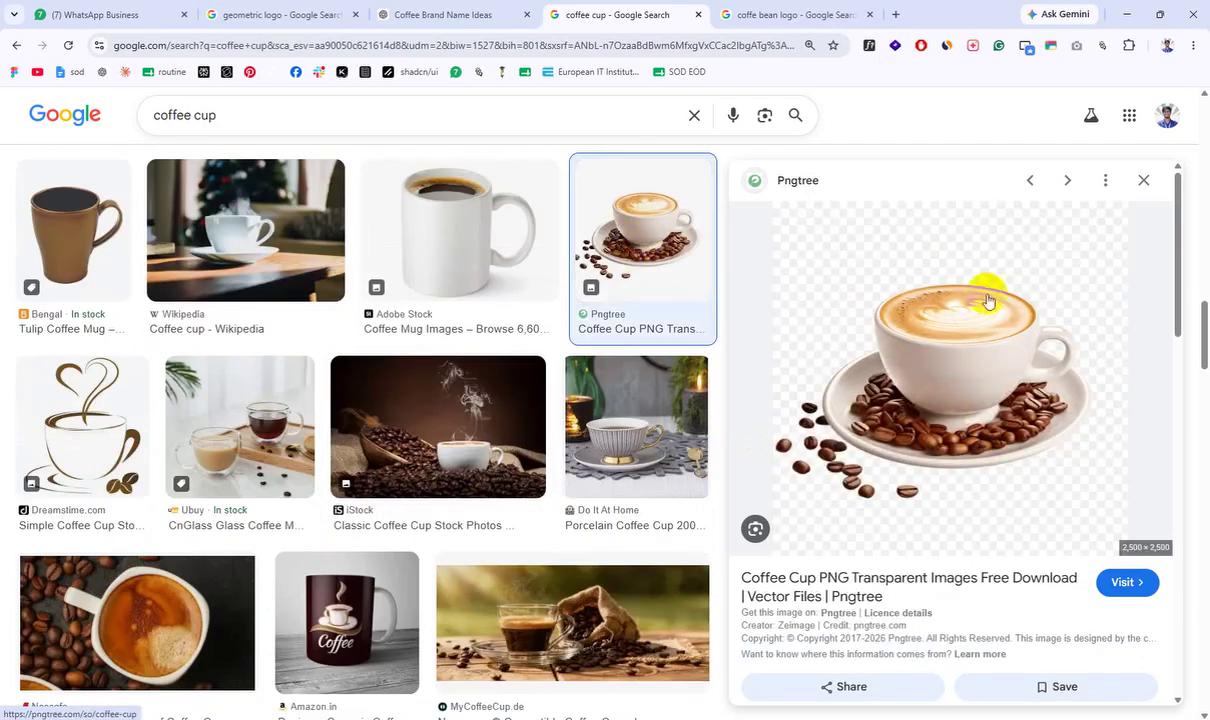
Step: Search for 'coffee cup top view', then refine it to 'coffee cup front vi'
{"action": "left_click", "coordinate": [338, 120]}
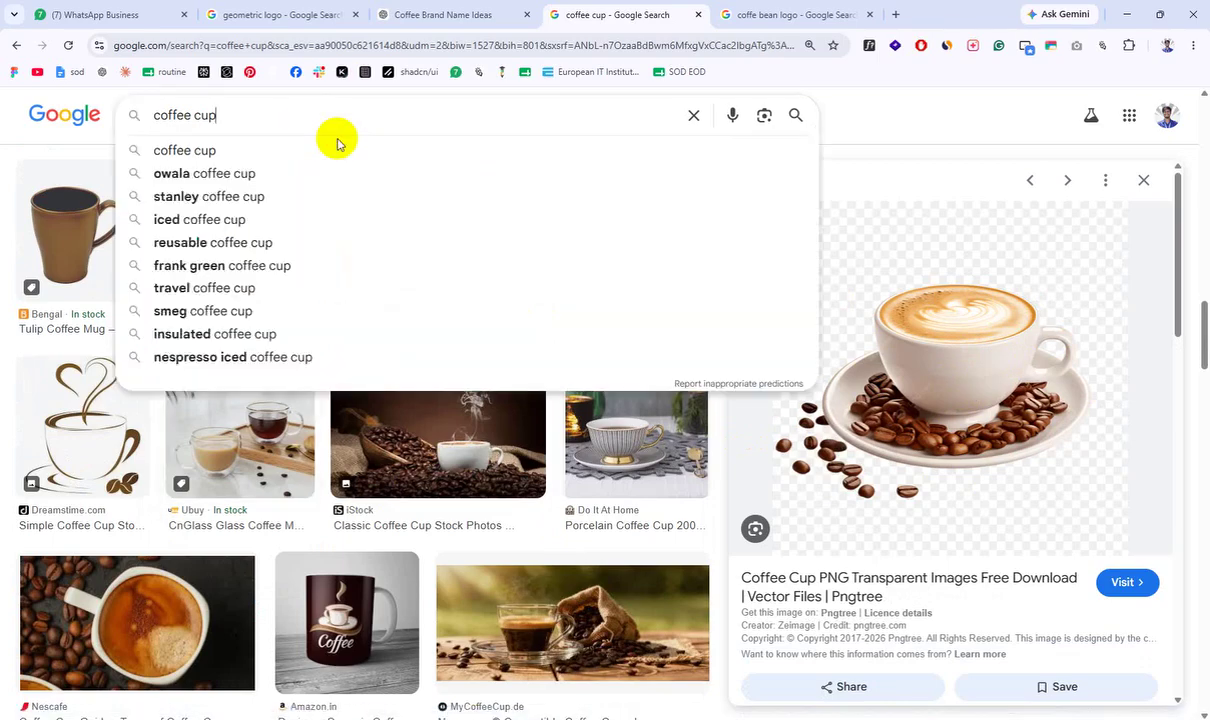
{"action": "type", "text": "top vi"}
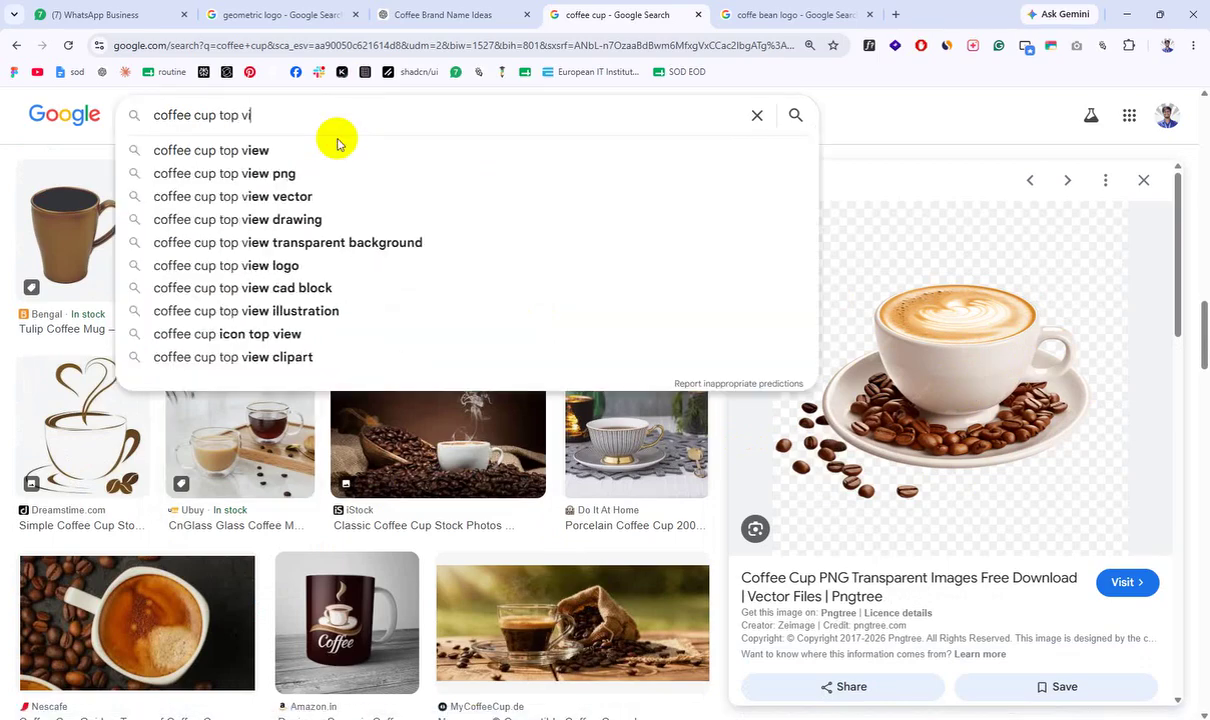
{"action": "type", "text": "ew"}
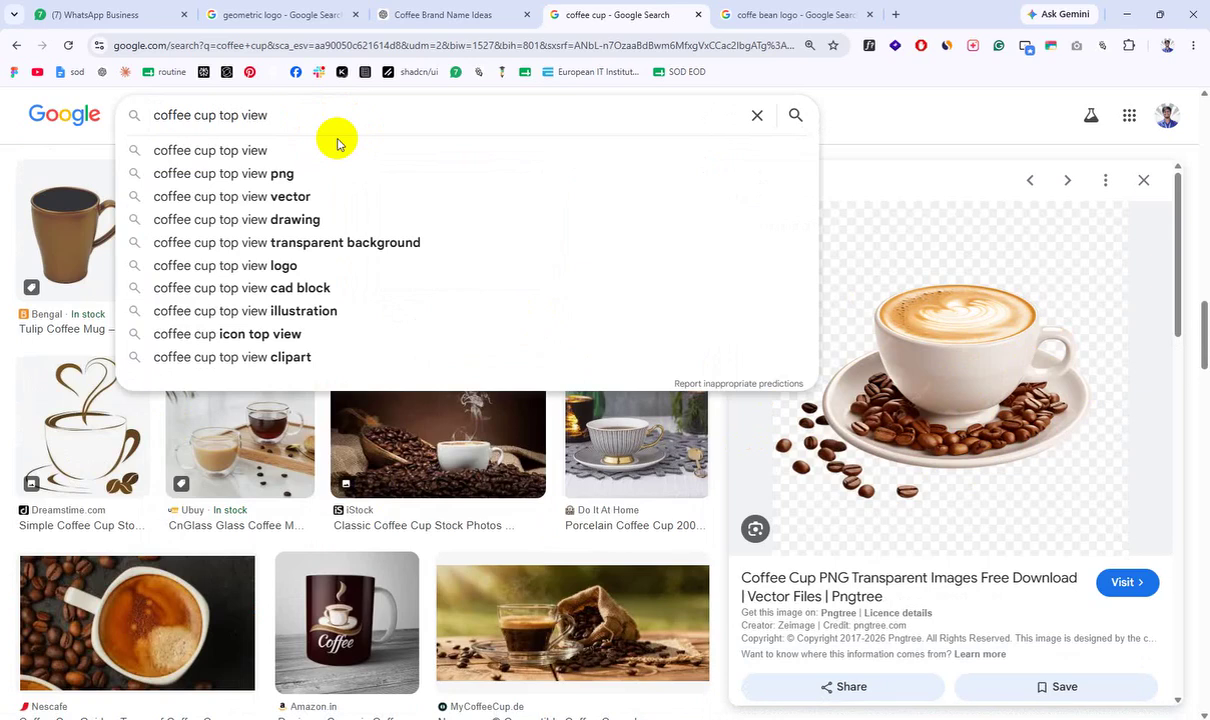
{"action": "key", "text": "Return"}
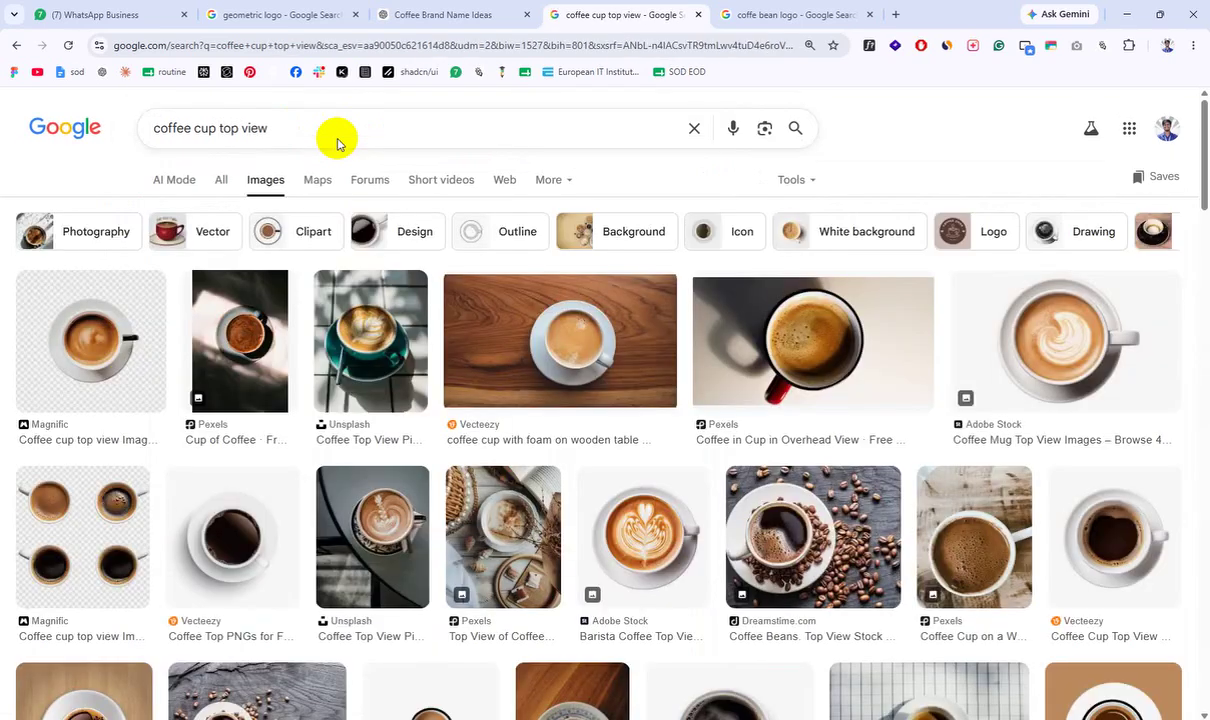
{"action": "left_click_drag", "start_coordinate": [219, 128], "coordinate": [443, 110]}
{"action": "type", "text": "front vi"}
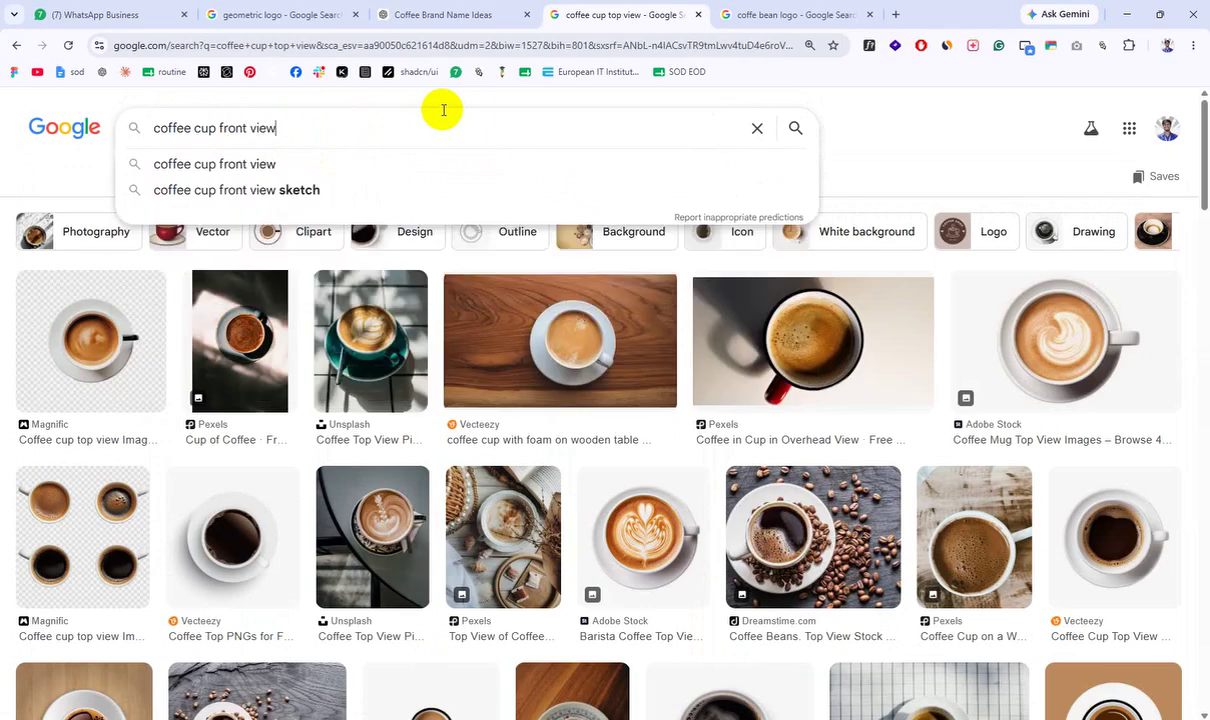
{"action": "key", "text": "Return"}
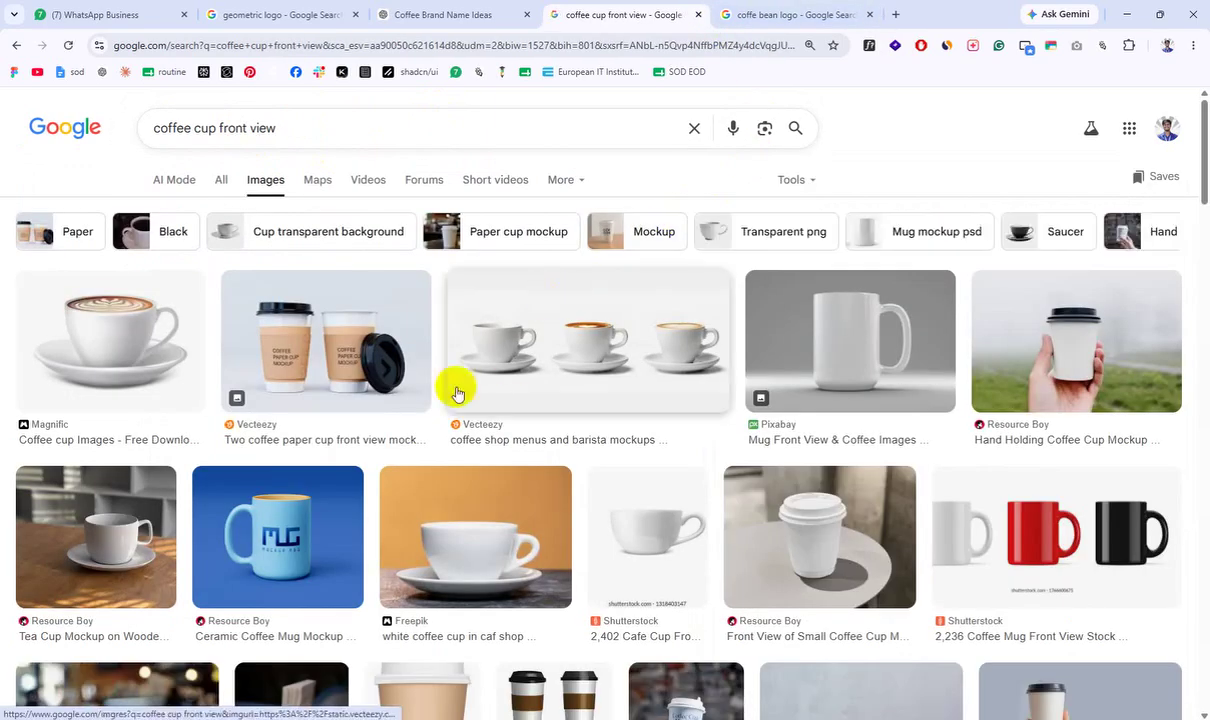
Step: Preview the first latte-art cup photo and copy the image
{"action": "scroll", "coordinate": [560, 320], "scroll_direction": "down", "scroll_amount": 3}
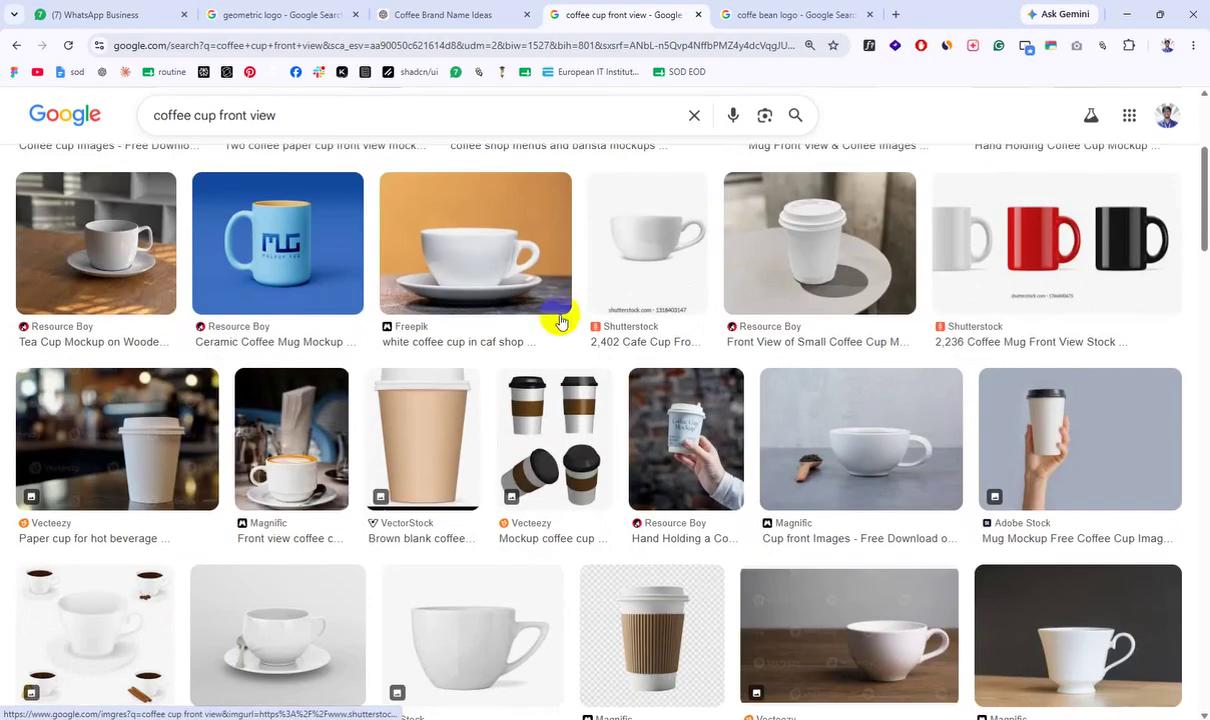
{"action": "scroll", "coordinate": [440, 400], "scroll_direction": "down", "scroll_amount": 3}
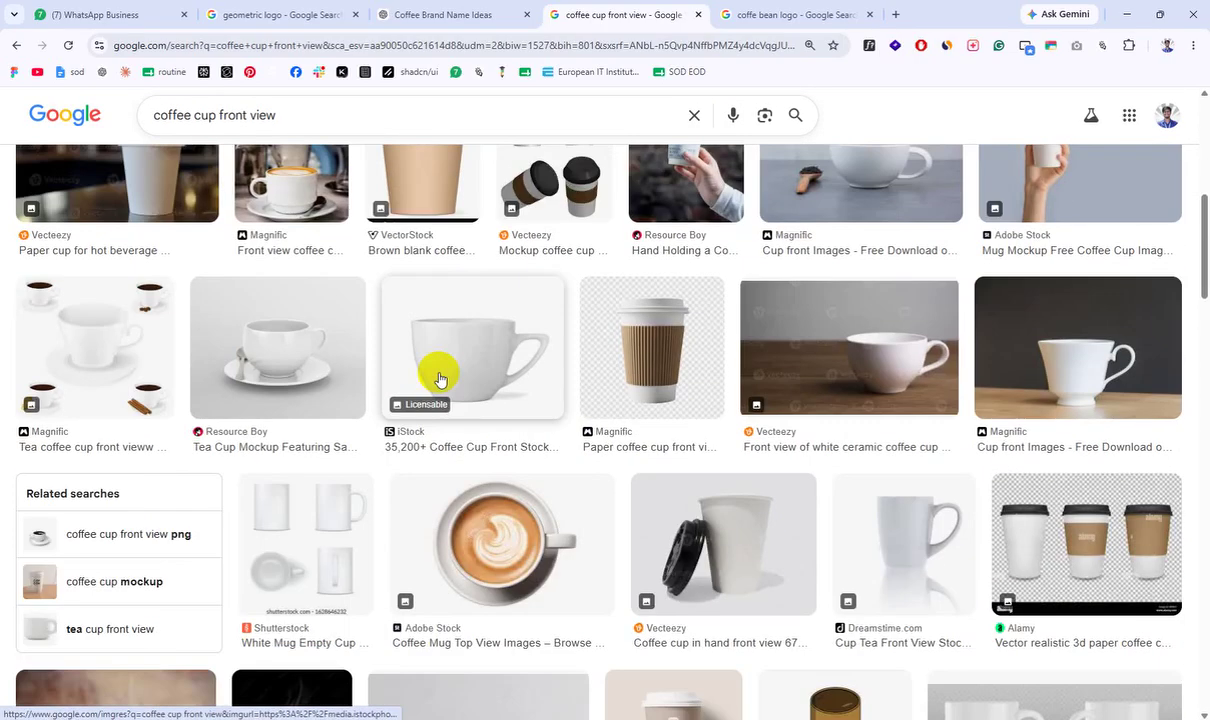
{"action": "scroll", "coordinate": [440, 378], "scroll_direction": "up", "scroll_amount": 6}
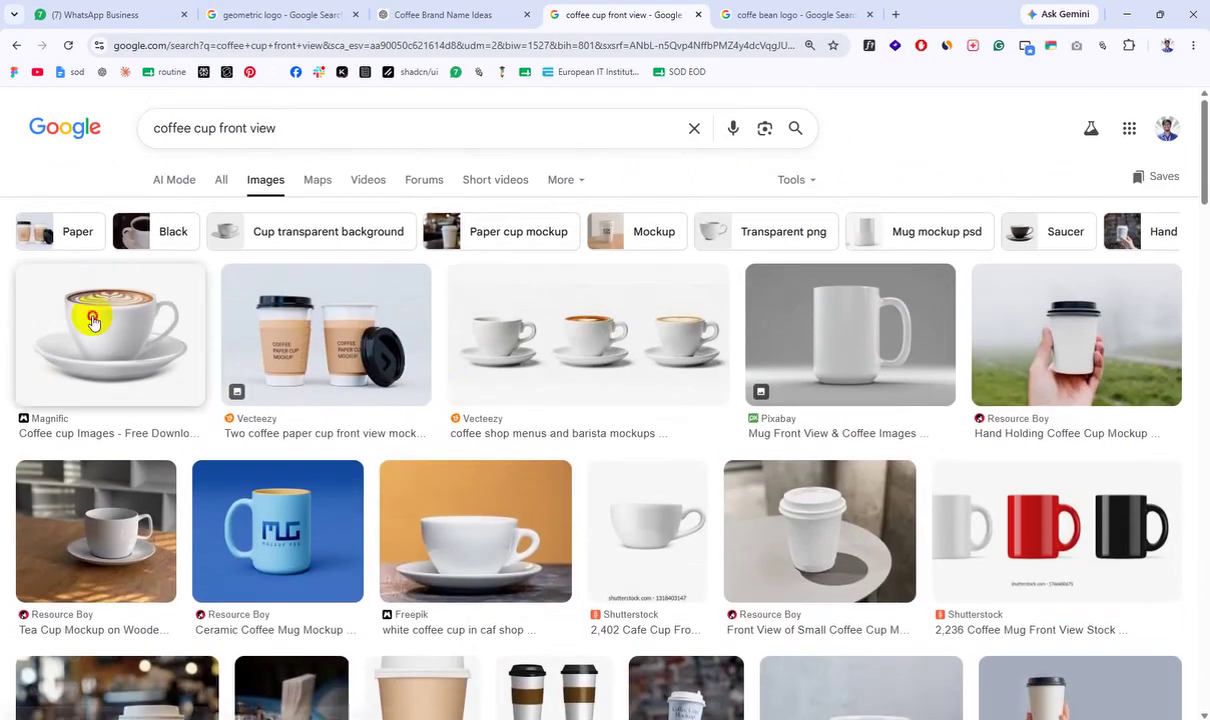
{"action": "left_click", "coordinate": [92, 320]}
{"action": "scroll", "coordinate": [786, 378], "scroll_direction": "down", "scroll_amount": 3}
{"action": "scroll", "coordinate": [1088, 329], "scroll_direction": "up", "scroll_amount": 3}
{"action": "right_click", "coordinate": [804, 335]}
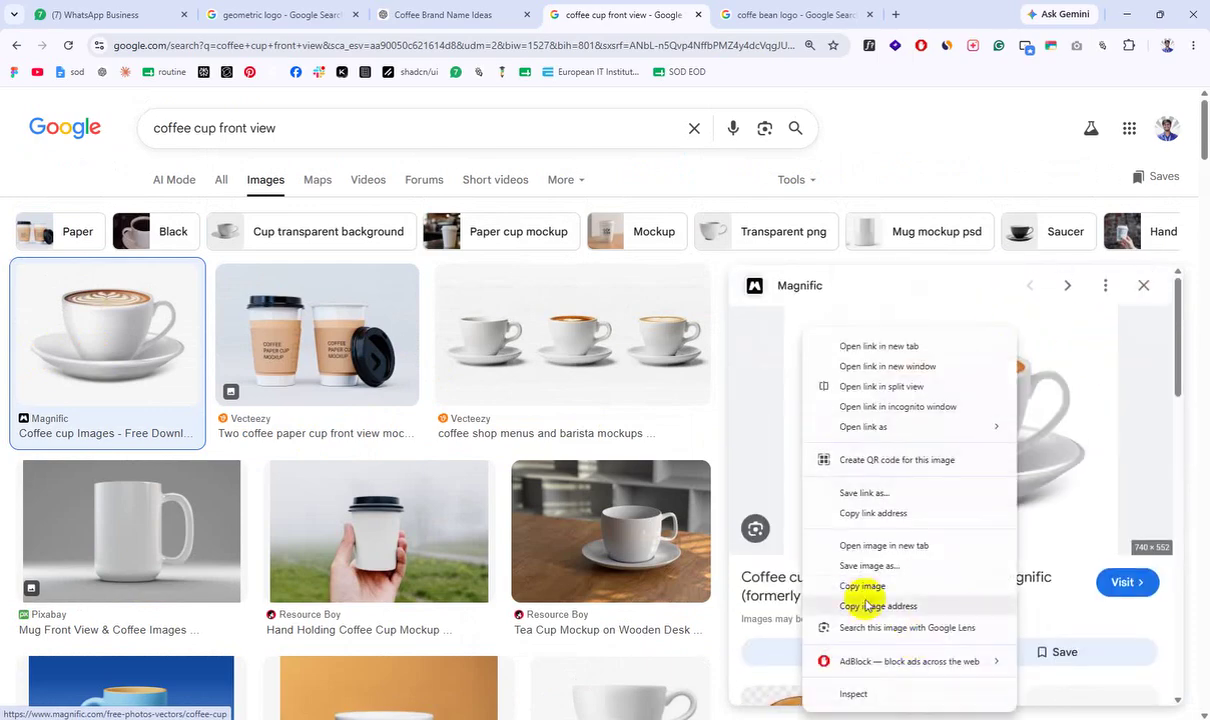
{"action": "left_click", "coordinate": [862, 586]}
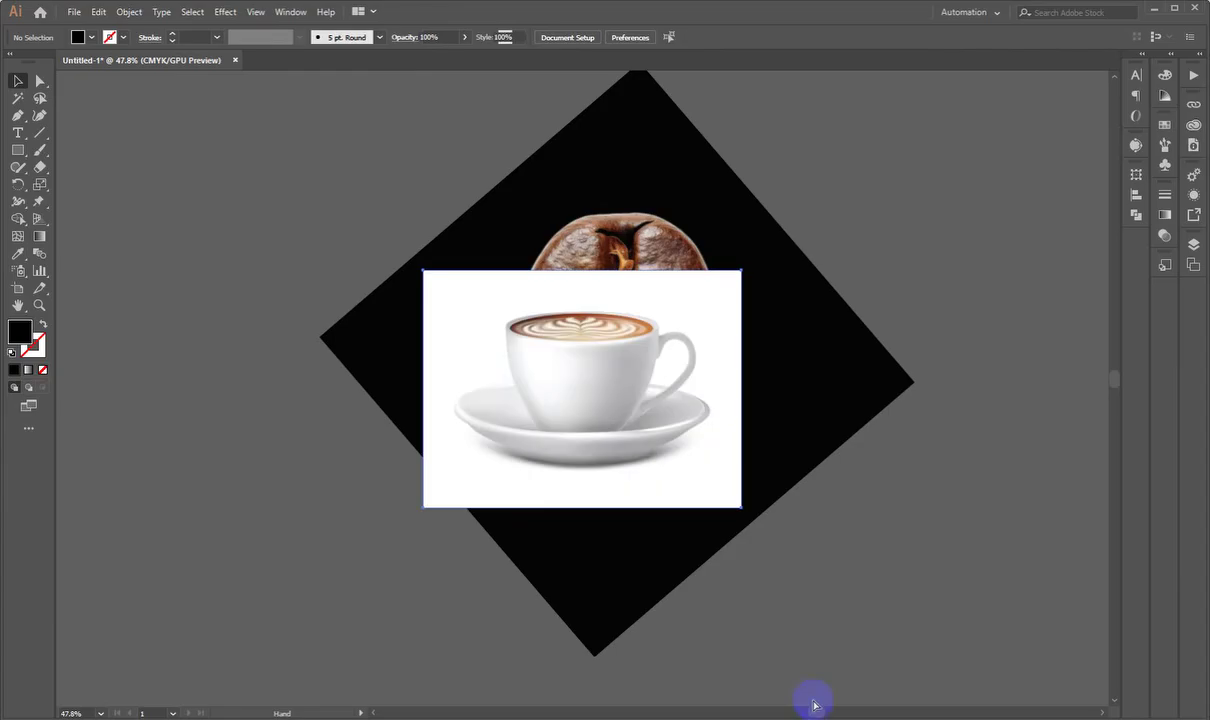
Step: Place the cup photo right of the bean diamond and enlarge it to 430.6 × 321.205 mm
{"action": "left_click", "coordinate": [540, 454]}
{"action": "scroll", "coordinate": [540, 454], "scroll_direction": "down", "scroll_amount": 3}
{"action": "left_click_drag", "start_coordinate": [386, 419], "coordinate": [780, 400]}
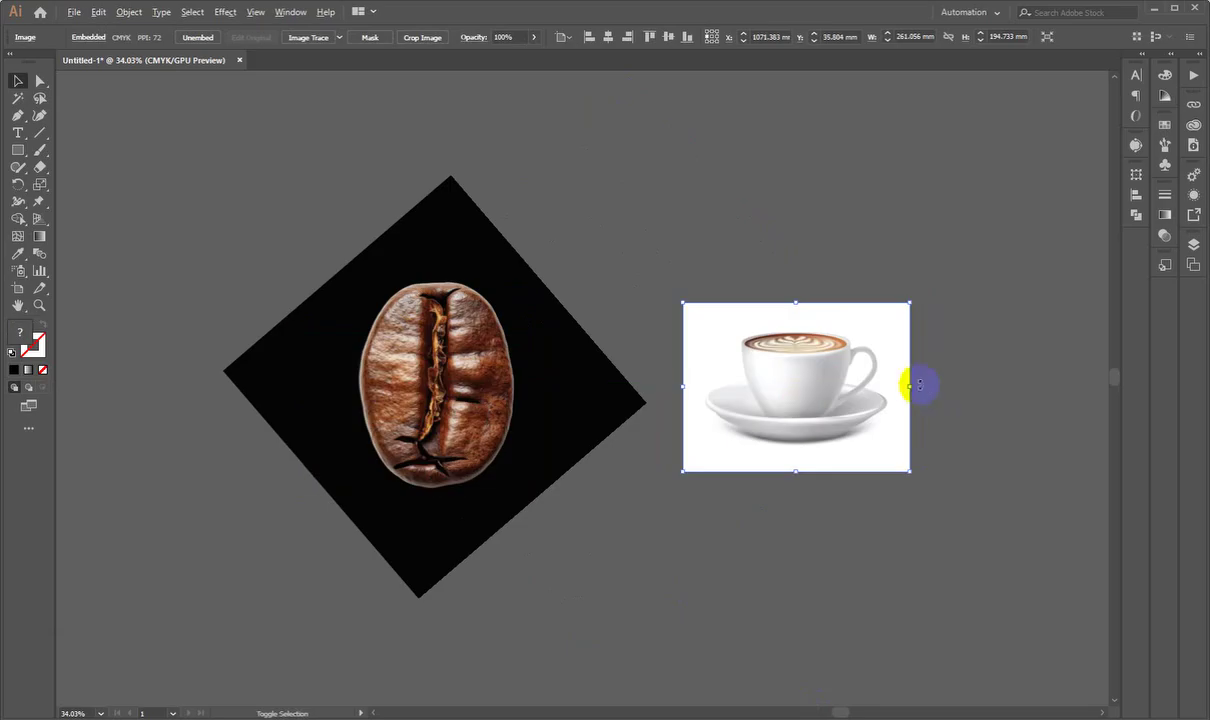
{"action": "left_click_drag", "start_coordinate": [911, 386], "coordinate": [983, 385]}
{"action": "left_click_drag", "start_coordinate": [818, 388], "coordinate": [856, 373]}
{"action": "left_click_drag", "start_coordinate": [698, 441], "coordinate": [774, 456]}
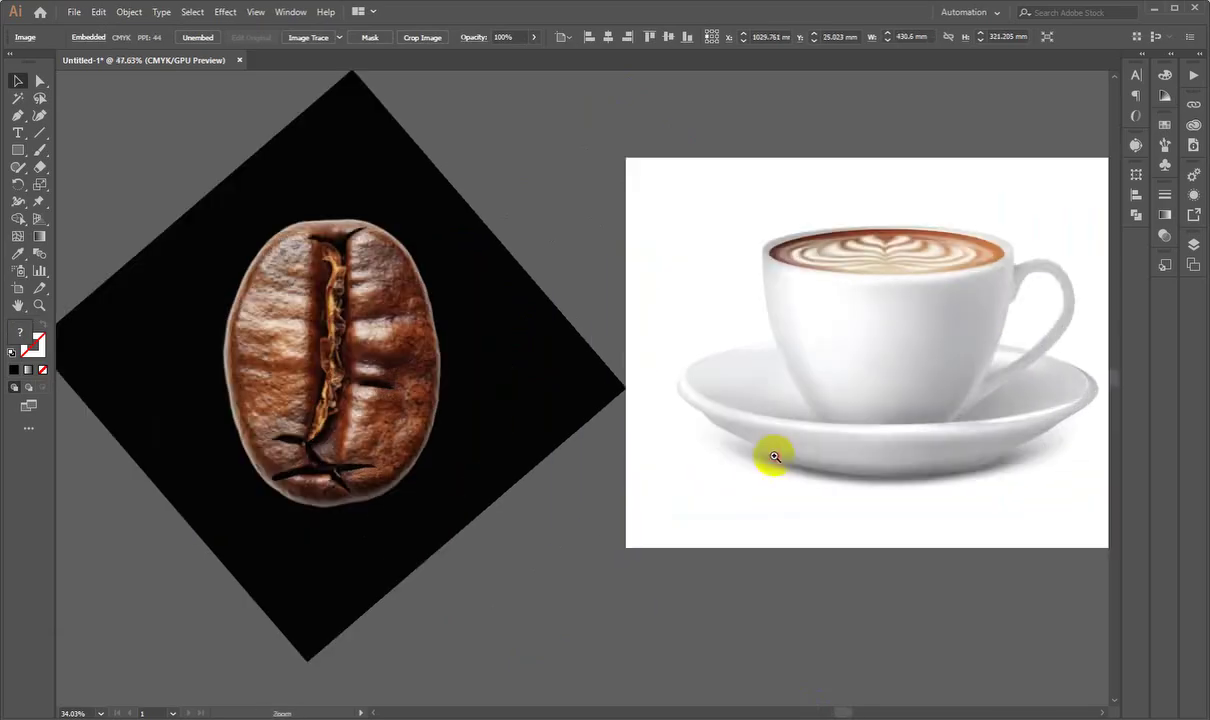
{"action": "scroll", "coordinate": [774, 456], "scroll_direction": "up", "scroll_amount": 1}
{"action": "scroll", "coordinate": [929, 292], "scroll_direction": "right", "scroll_amount": 2}
{"action": "left_click_drag", "start_coordinate": [934, 292], "coordinate": [905, 293]}
{"action": "scroll", "coordinate": [662, 319], "scroll_direction": "left", "scroll_amount": 3}
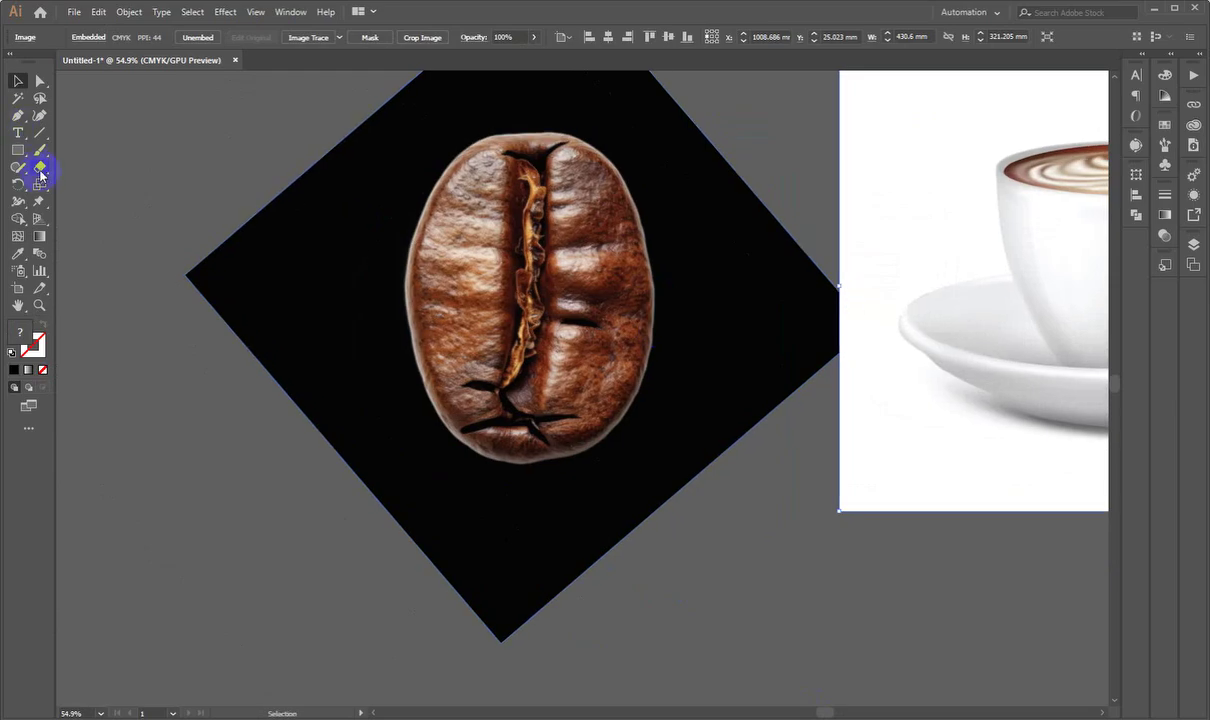
Step: Set the Paintbrush stroke to yellow and trace the coffee bean's outline with it
{"action": "left_click", "coordinate": [40, 150]}
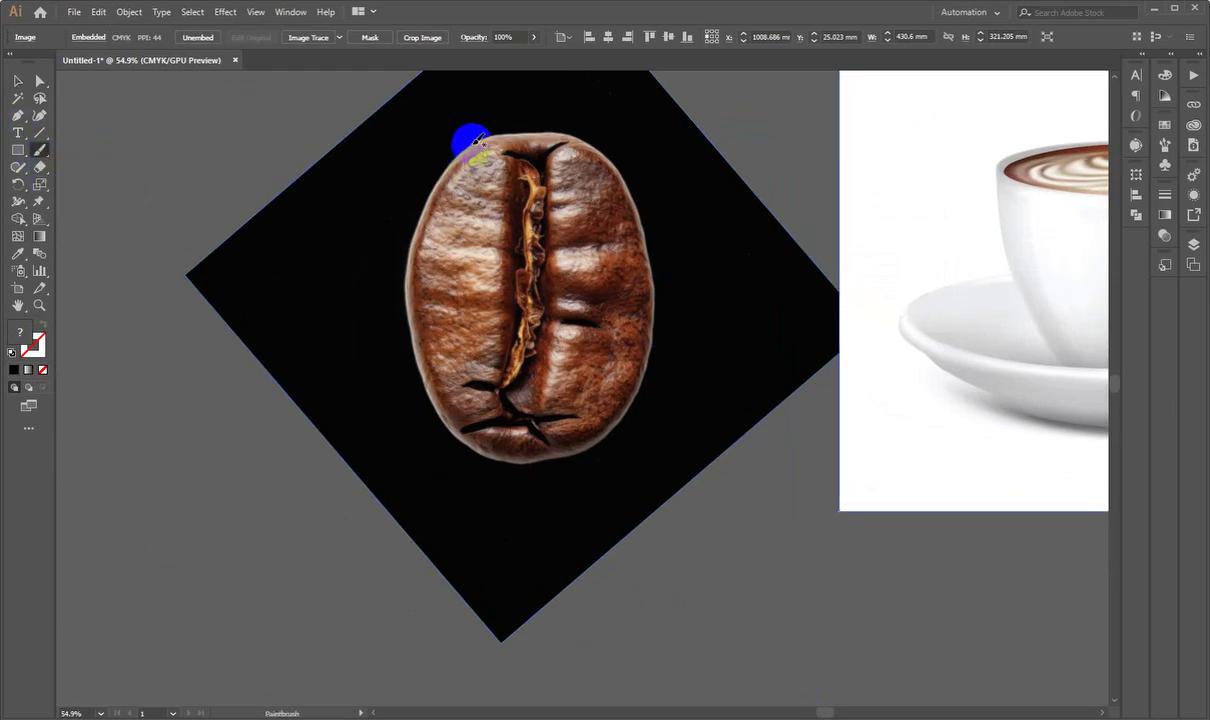
{"action": "double_click", "coordinate": [33, 348]}
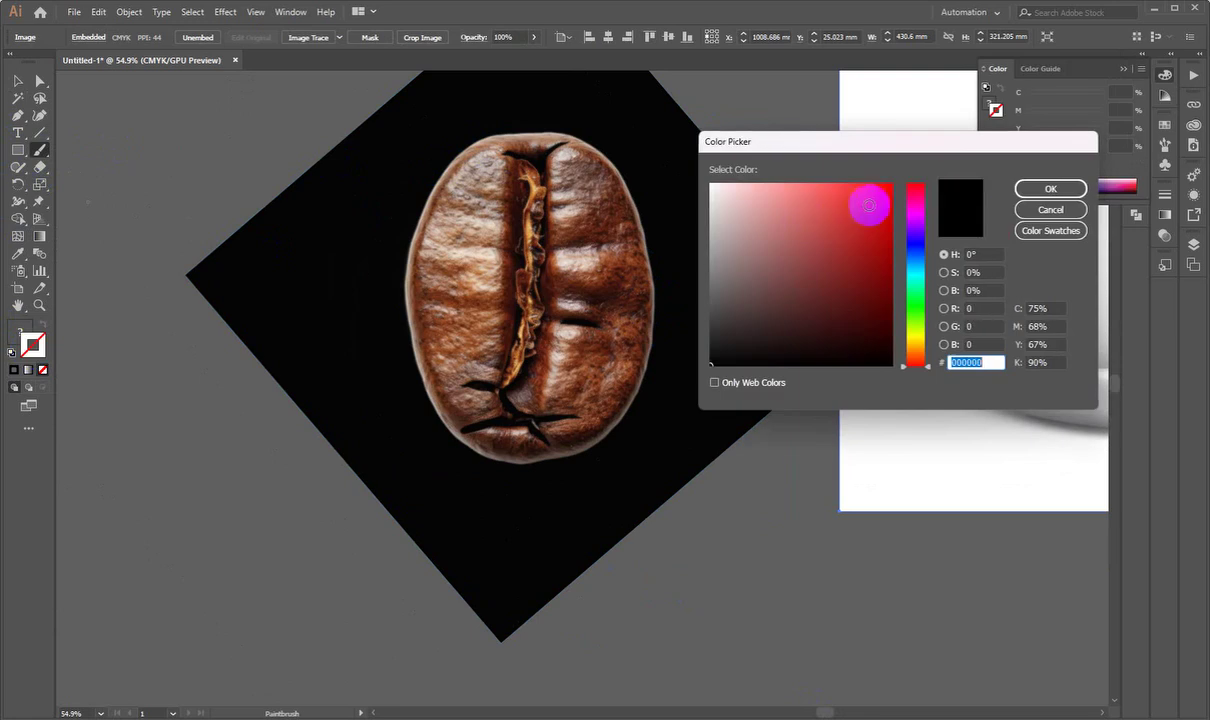
{"action": "left_click", "coordinate": [864, 203]}
{"action": "left_click", "coordinate": [907, 346]}
{"action": "left_click_drag", "start_coordinate": [907, 346], "coordinate": [907, 338]}
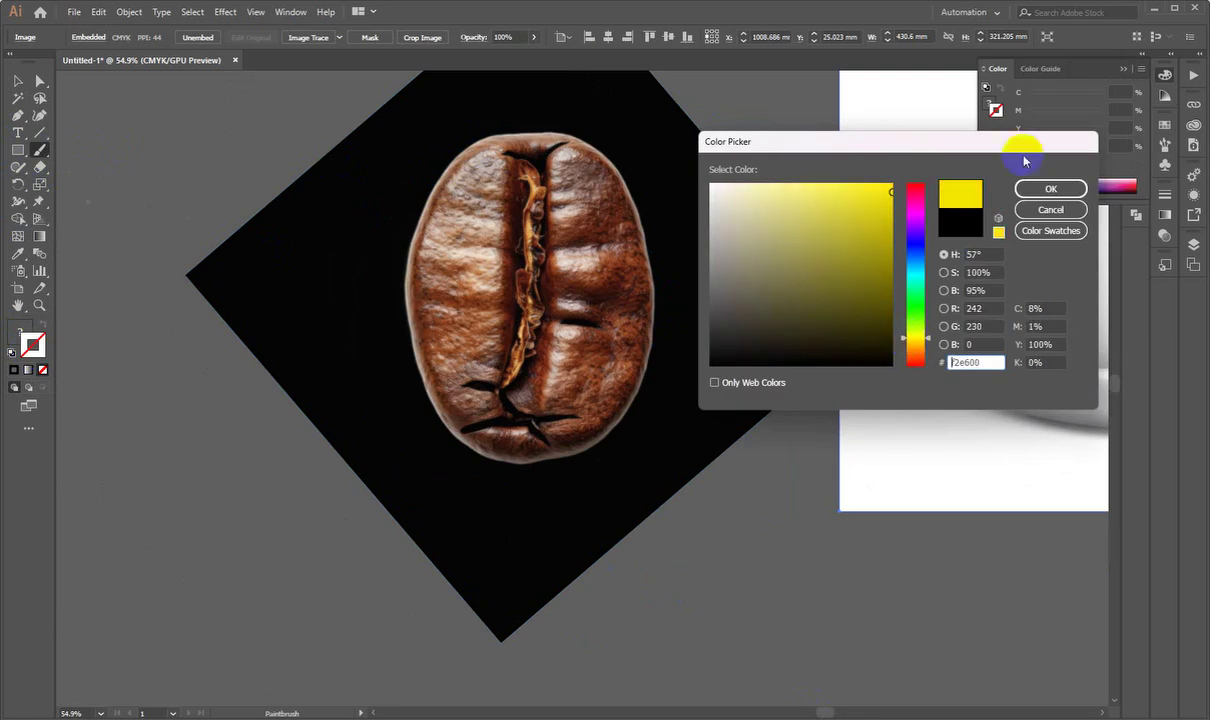
{"action": "left_click", "coordinate": [1052, 190]}
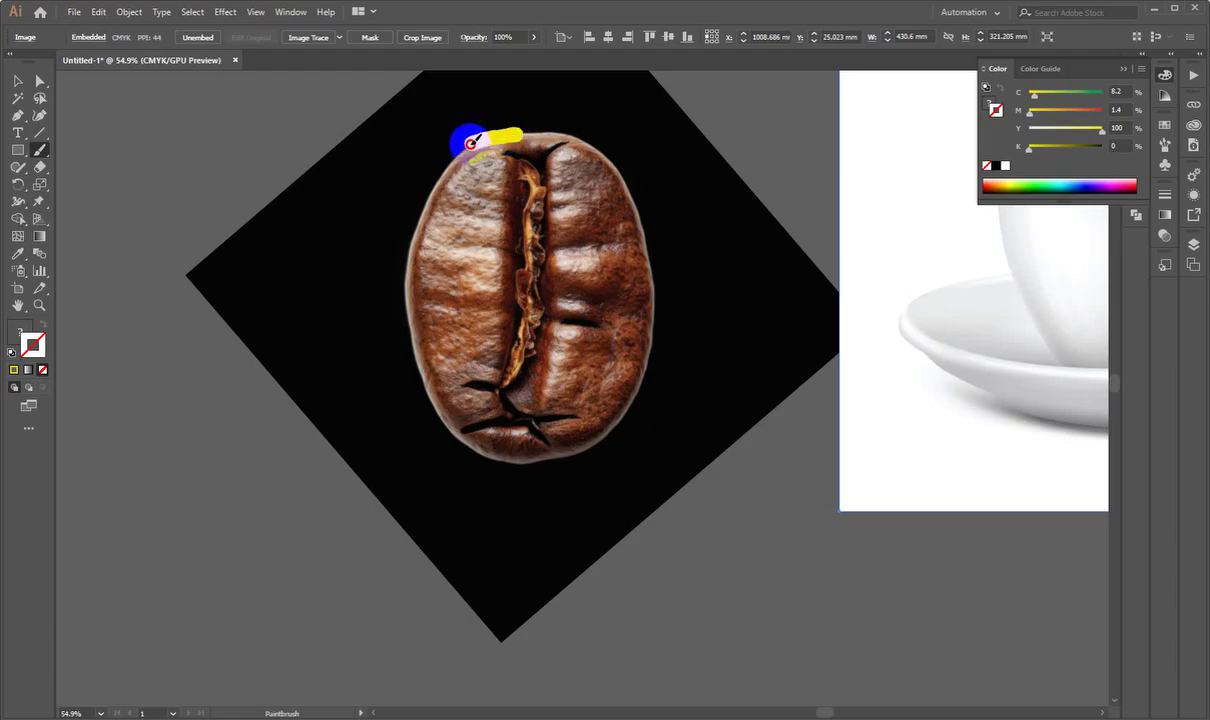
{"action": "mouse_move", "coordinate": [425, 247]}
{"action": "left_mouse_down"}
{"action": "mouse_move", "coordinate": [413, 340]}
{"action": "mouse_move", "coordinate": [453, 434]}
{"action": "mouse_move", "coordinate": [523, 467]}
{"action": "mouse_move", "coordinate": [563, 457]}
{"action": "mouse_move", "coordinate": [630, 401]}
{"action": "mouse_move", "coordinate": [645, 365]}
{"action": "mouse_move", "coordinate": [648, 262]}
{"action": "mouse_move", "coordinate": [623, 173]}
{"action": "mouse_move", "coordinate": [578, 133]}
{"action": "mouse_move", "coordinate": [515, 126]}
{"action": "mouse_move", "coordinate": [503, 137]}
{"action": "mouse_move", "coordinate": [511, 299]}
{"action": "mouse_move", "coordinate": [493, 392]}
{"action": "mouse_move", "coordinate": [504, 393]}
{"action": "mouse_move", "coordinate": [525, 151]}
{"action": "mouse_move", "coordinate": [546, 193]}
{"action": "mouse_move", "coordinate": [547, 300]}
{"action": "mouse_move", "coordinate": [497, 392]}
{"action": "left_mouse_up"}
Step: Set the Paintbrush Fidelity to Accurate
{"action": "double_click", "coordinate": [40, 149]}
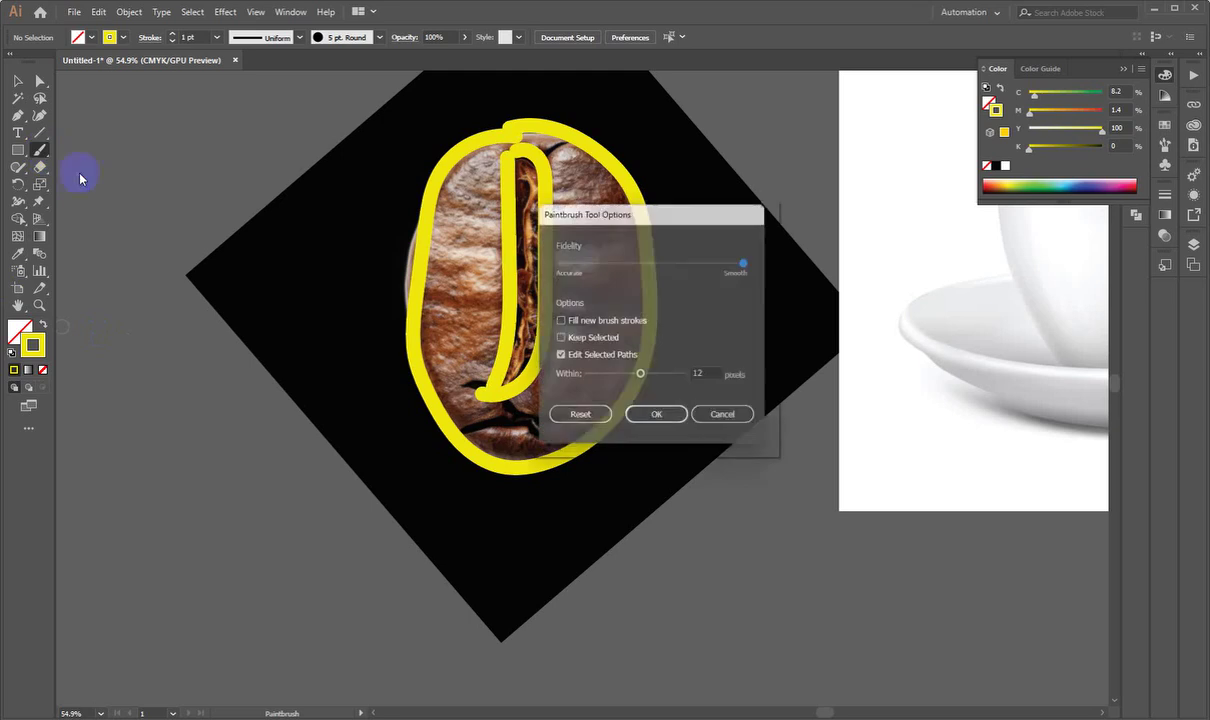
{"action": "left_click_drag", "start_coordinate": [662, 278], "coordinate": [376, 293]}
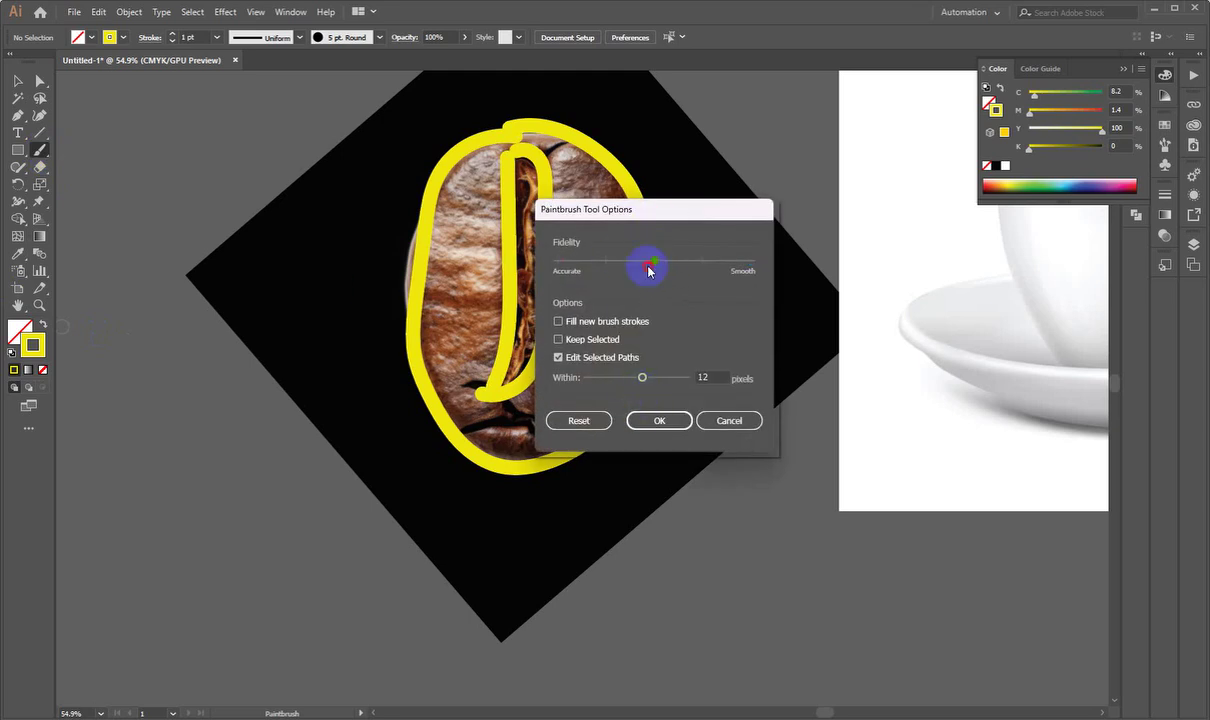
{"action": "left_click", "coordinate": [657, 421]}
Step: Paint a diagonal tail stroke and a horizontal cross stroke inside the bean, undoing a stray stroke
{"action": "scroll", "coordinate": [529, 432], "scroll_direction": "up", "scroll_amount": 2}
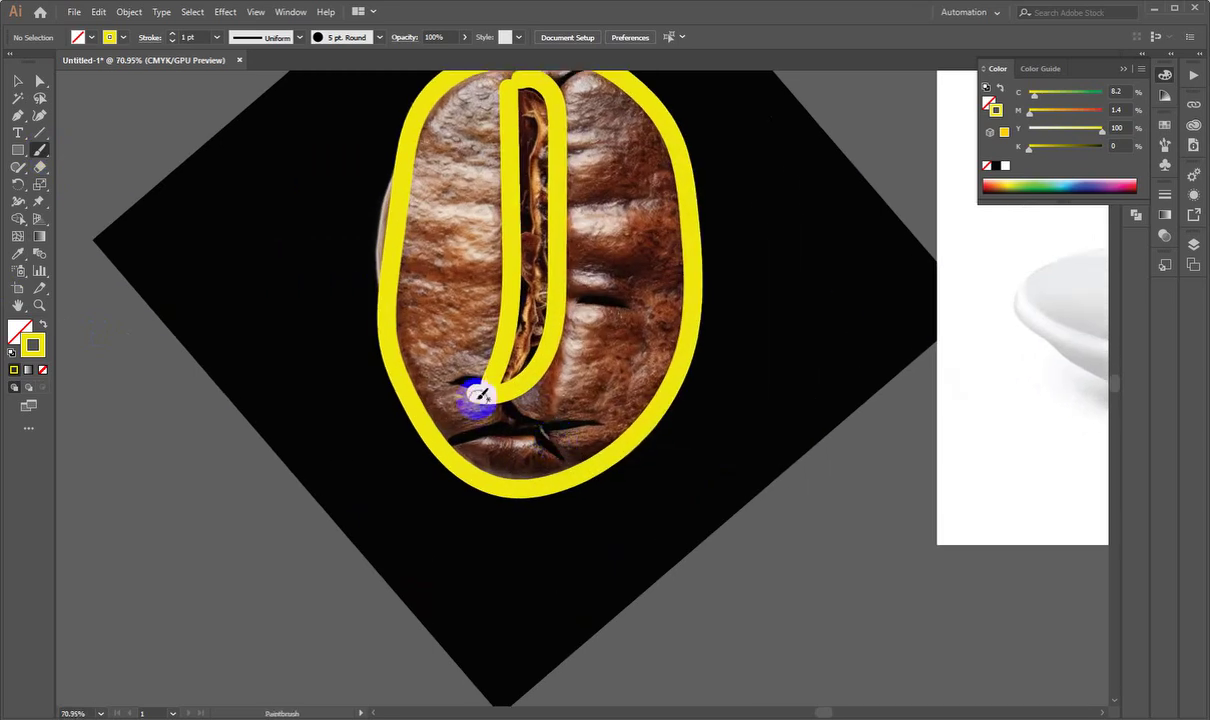
{"action": "left_click_drag", "start_coordinate": [513, 398], "coordinate": [548, 445]}
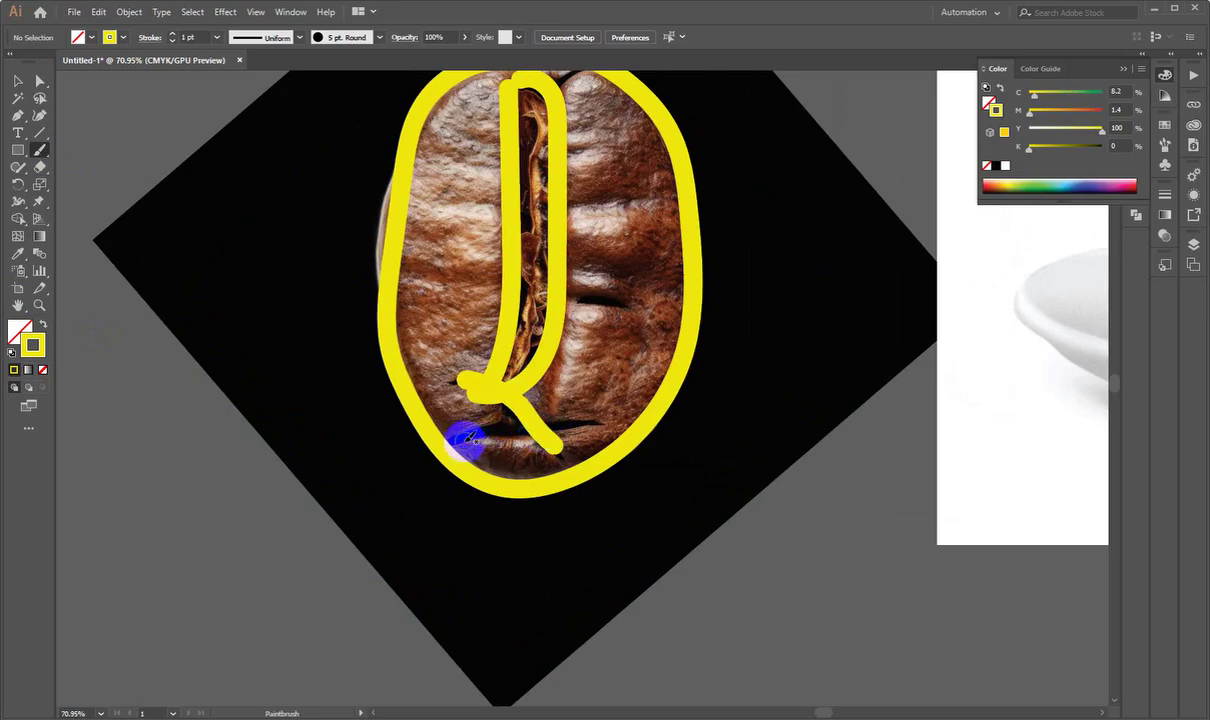
{"action": "left_click_drag", "start_coordinate": [466, 440], "coordinate": [575, 419]}
{"action": "left_click_drag", "start_coordinate": [572, 297], "coordinate": [621, 300]}
{"action": "scroll", "coordinate": [616, 274], "scroll_direction": "down", "scroll_amount": 1}
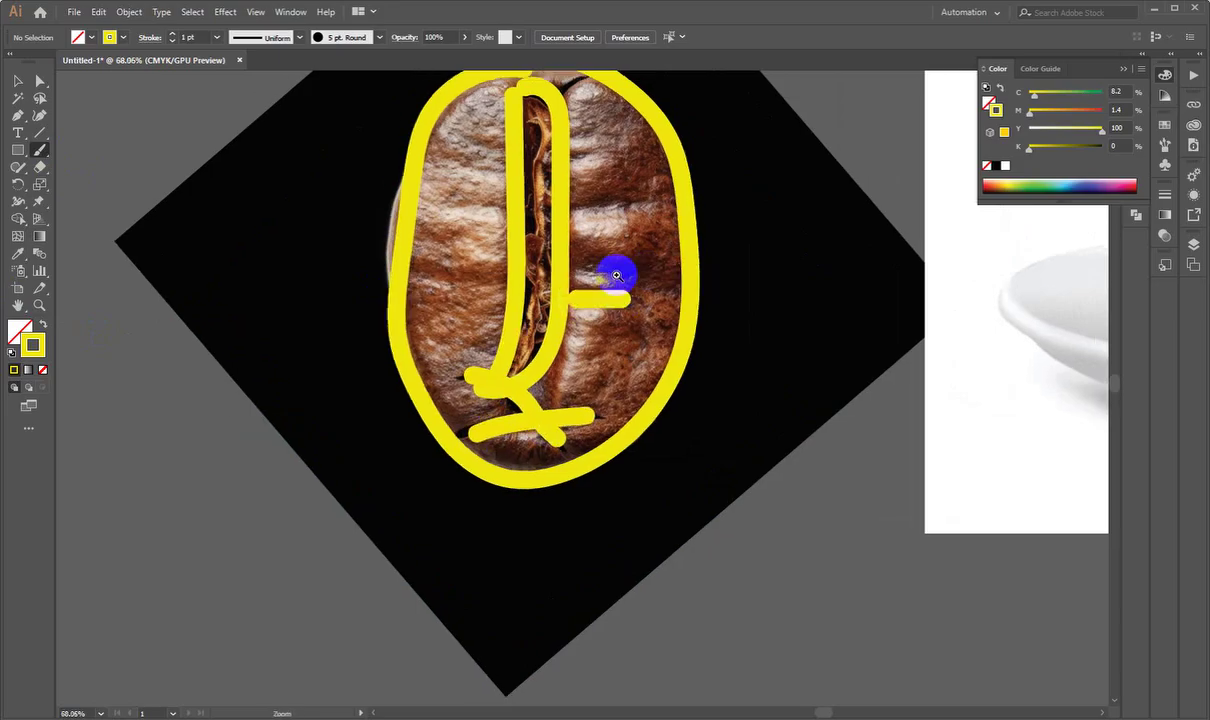
{"action": "key", "text": "ctrl+z"}
{"action": "scroll", "coordinate": [607, 304], "scroll_direction": "down", "scroll_amount": 5}
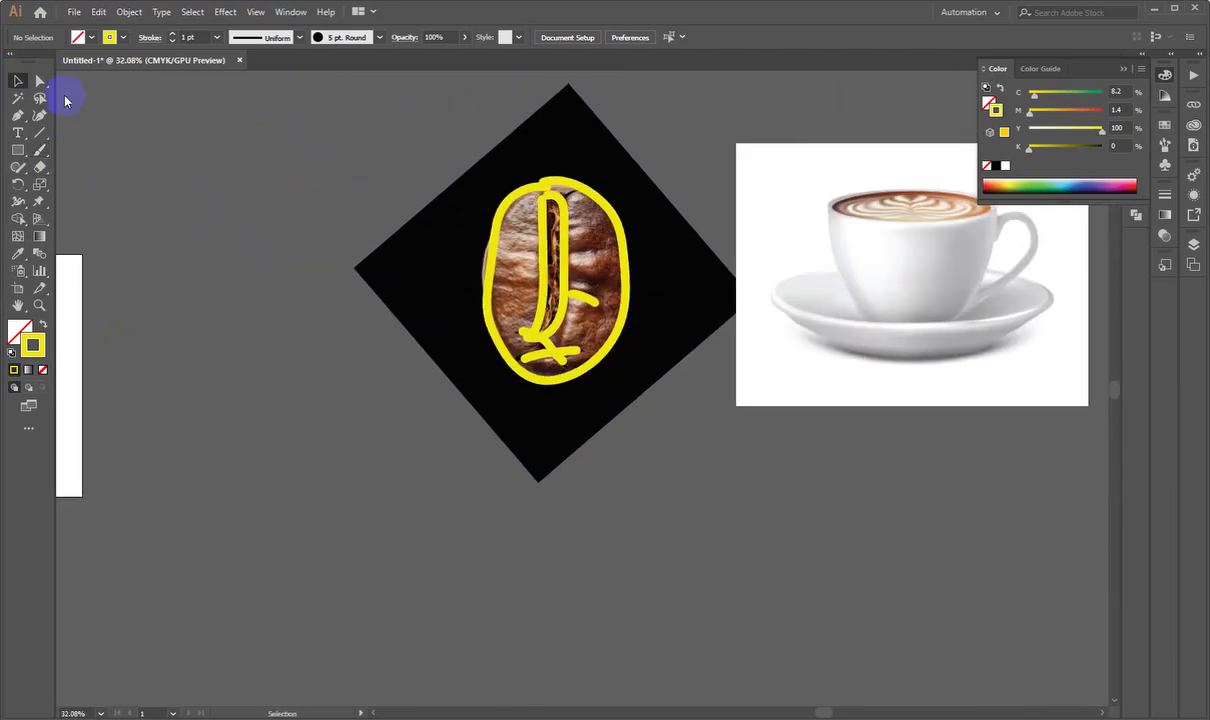
Step: Select the black diamond, cup photo and embedded bean image in turn, then deselect
{"action": "left_click", "coordinate": [627, 332]}
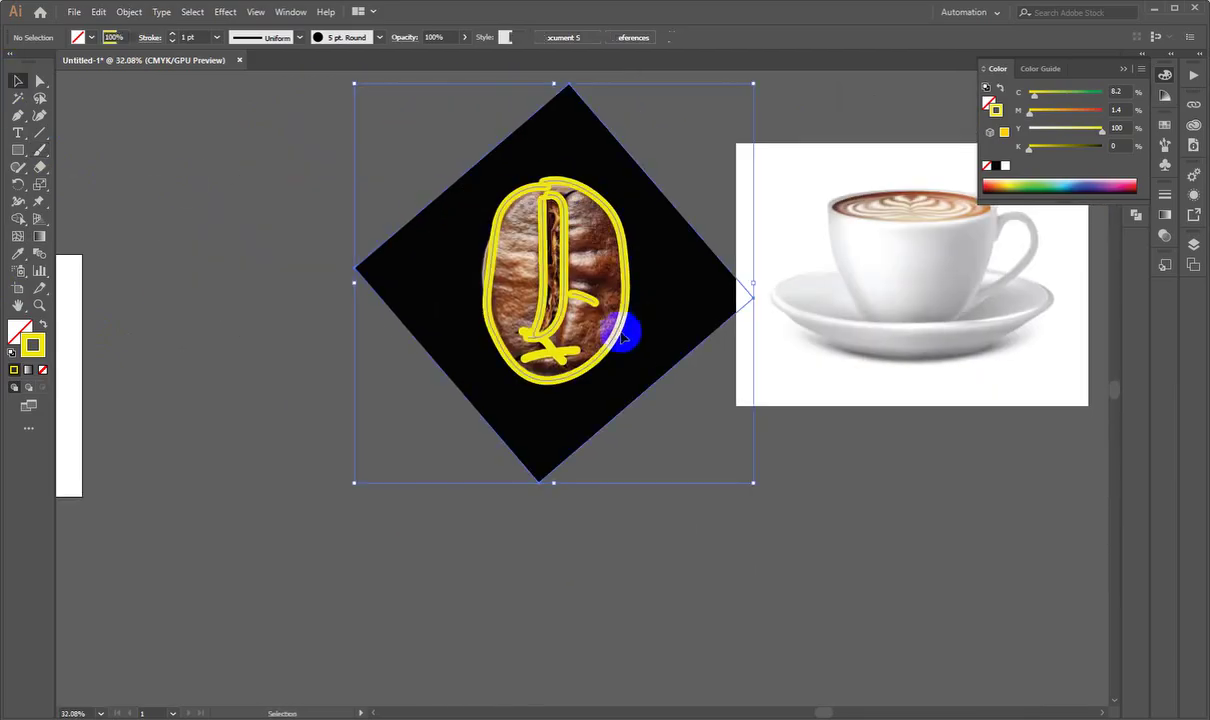
{"action": "left_click_drag", "start_coordinate": [351, 148], "coordinate": [688, 452]}
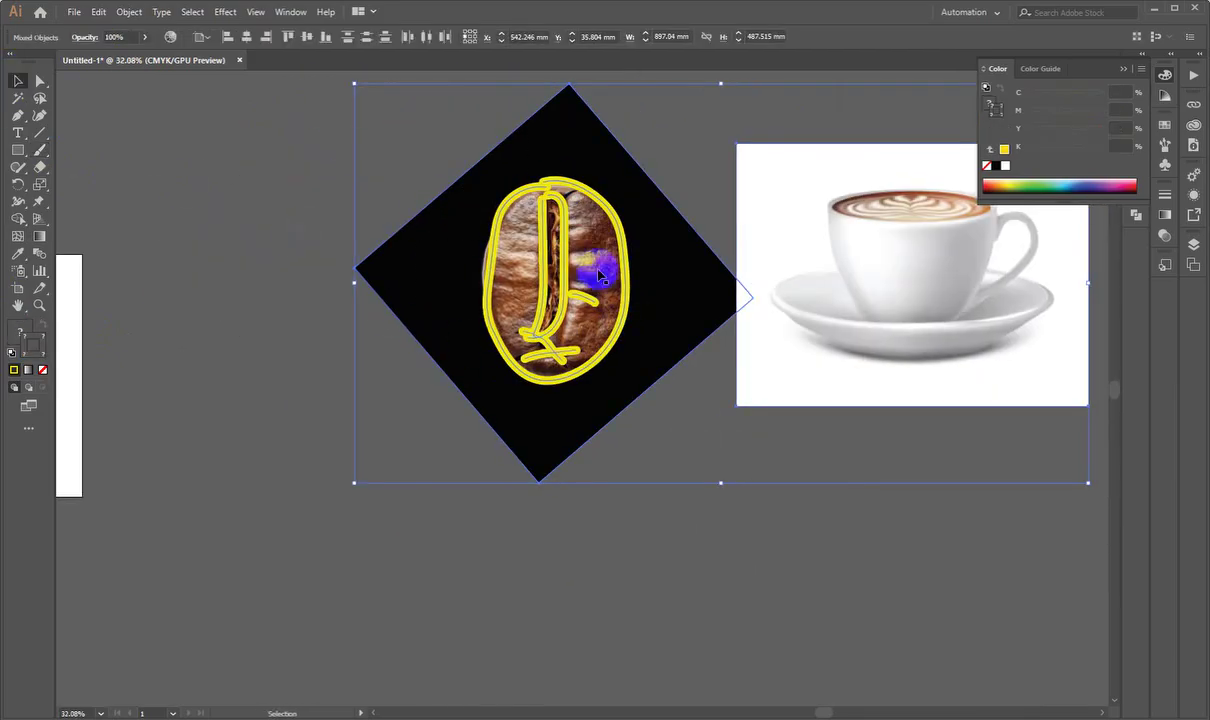
{"action": "scroll", "coordinate": [610, 300], "scroll_direction": "right", "scroll_amount": 2}
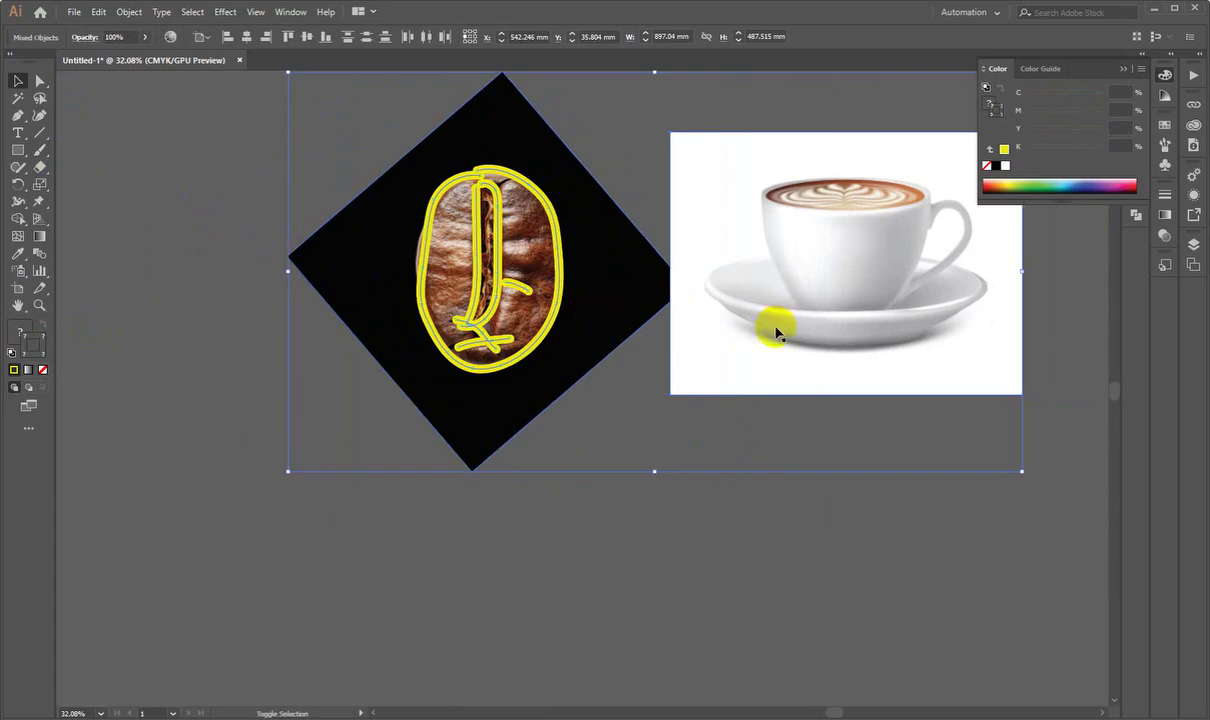
{"action": "left_click", "coordinate": [554, 513]}
{"action": "left_click", "coordinate": [331, 241]}
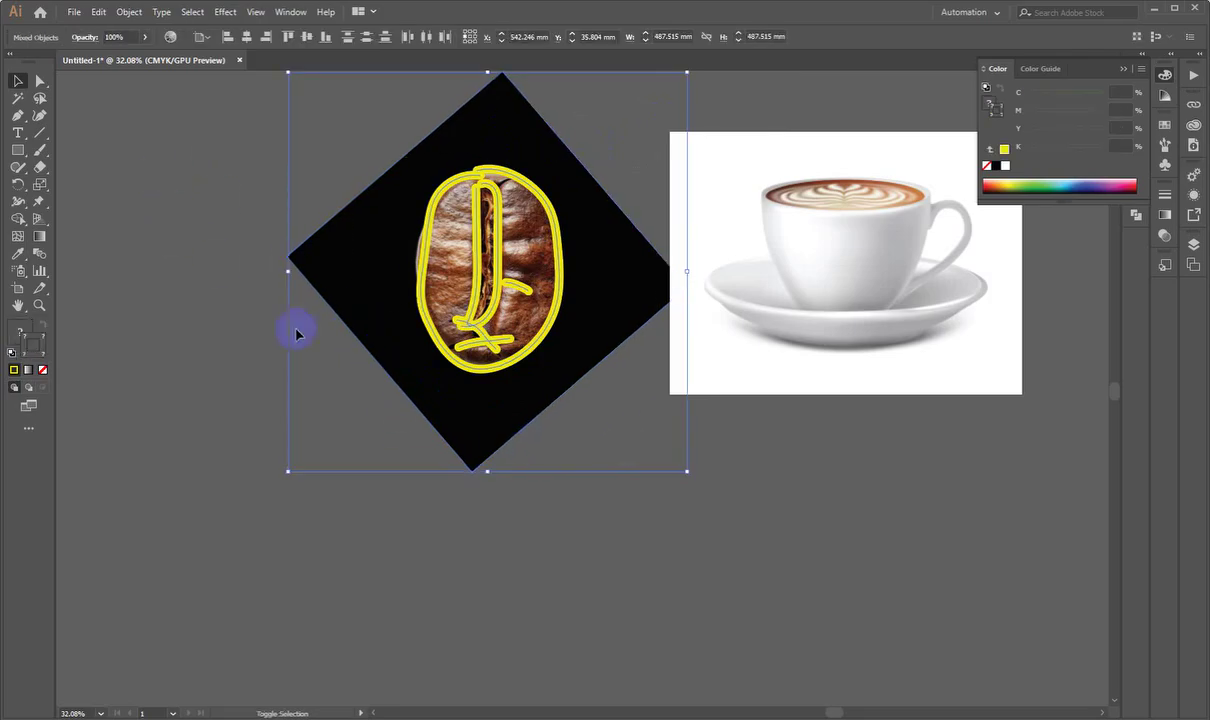
{"action": "left_click", "coordinate": [348, 294]}
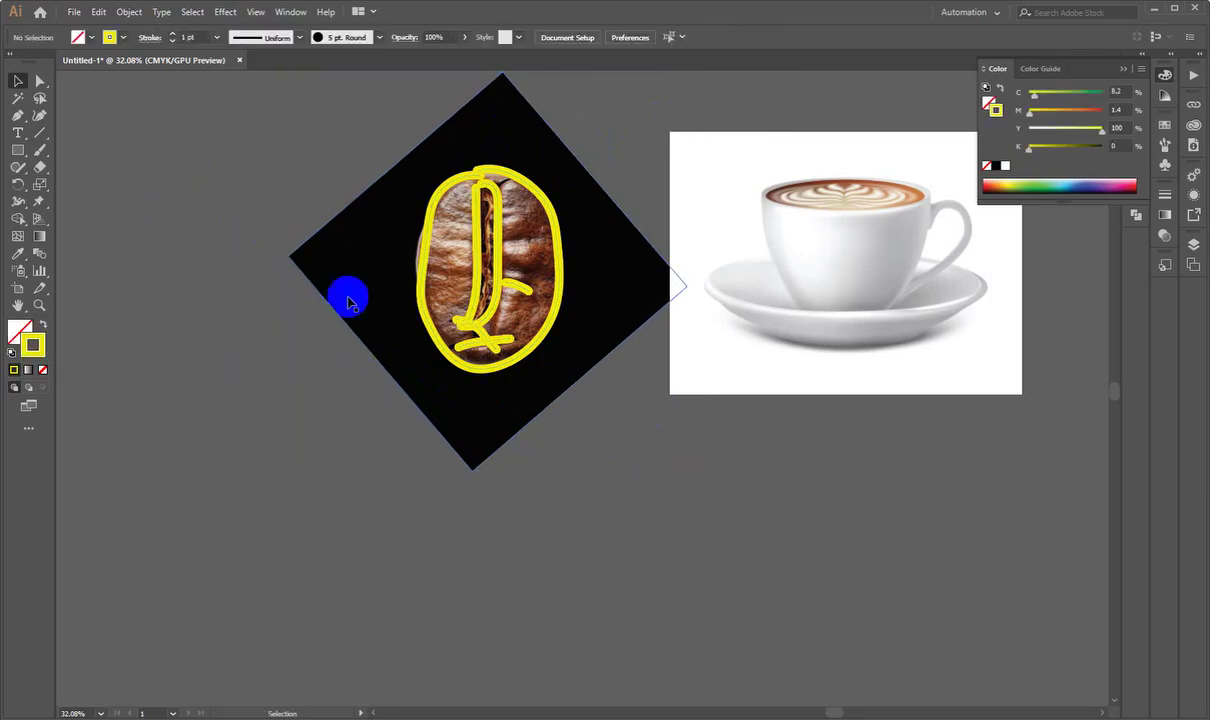
{"action": "left_click", "coordinate": [348, 296]}
{"action": "left_click", "coordinate": [662, 259]}
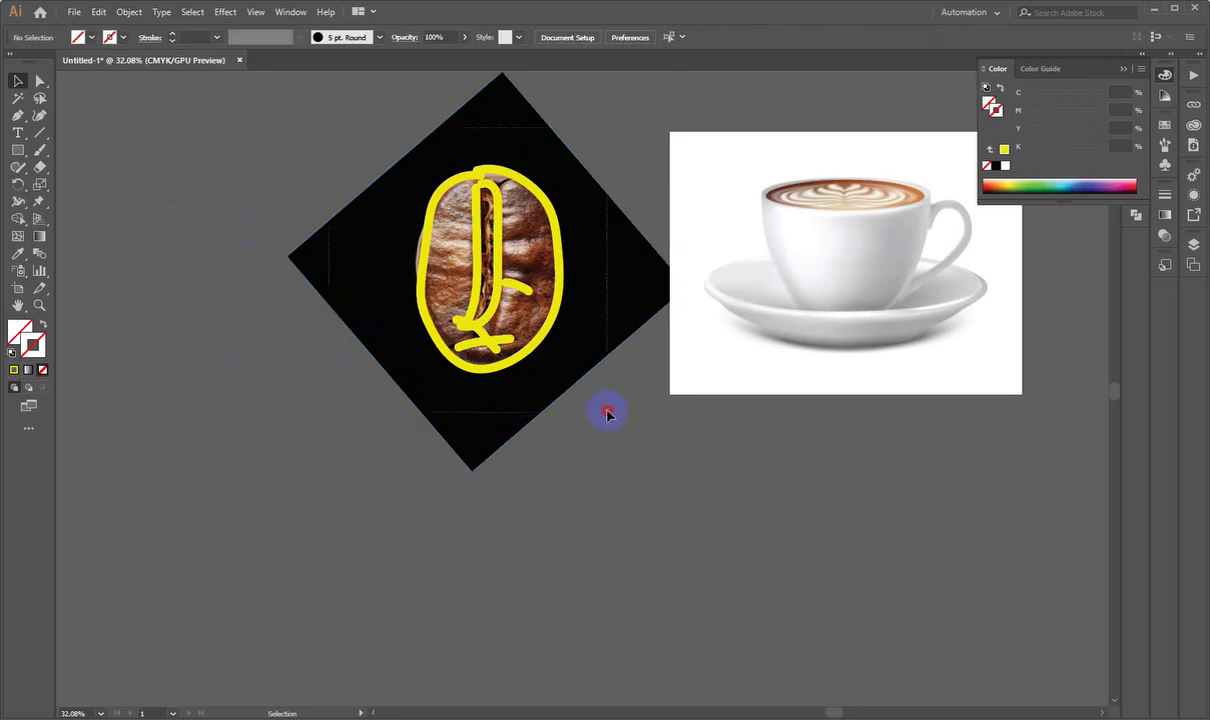
Step: Move the yellow bean sketch down onto empty canvas below the images
{"action": "left_click", "coordinate": [455, 268]}
{"action": "left_click_drag", "start_coordinate": [481, 258], "coordinate": [803, 581]}
{"action": "scroll", "coordinate": [635, 286], "scroll_direction": "down", "scroll_amount": 5}
{"action": "scroll", "coordinate": [635, 286], "scroll_direction": "right", "scroll_amount": 5}
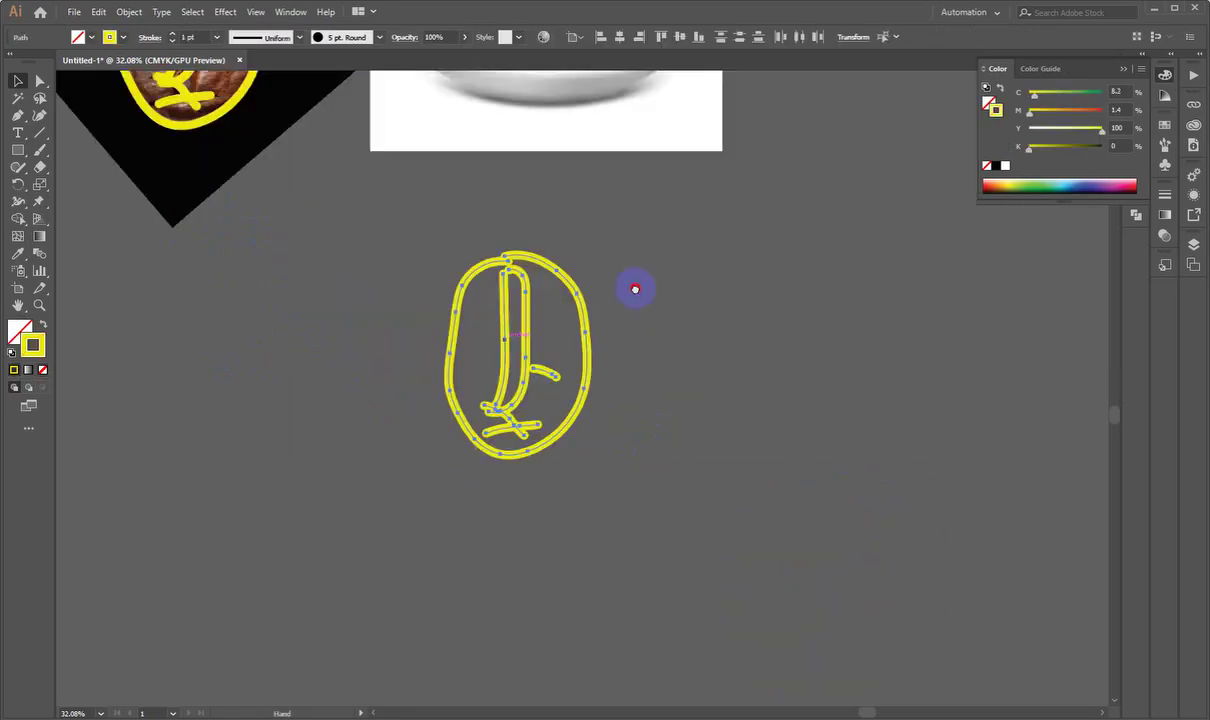
{"action": "scroll", "coordinate": [608, 370], "scroll_direction": "up", "scroll_amount": 2}
{"action": "left_click", "coordinate": [643, 393]}
{"action": "scroll", "coordinate": [643, 393], "scroll_direction": "down", "scroll_amount": 3}
Step: Trace the cup photo's handle with a yellow Paintbrush stroke
{"action": "scroll", "coordinate": [586, 427], "scroll_direction": "up", "scroll_amount": 2}
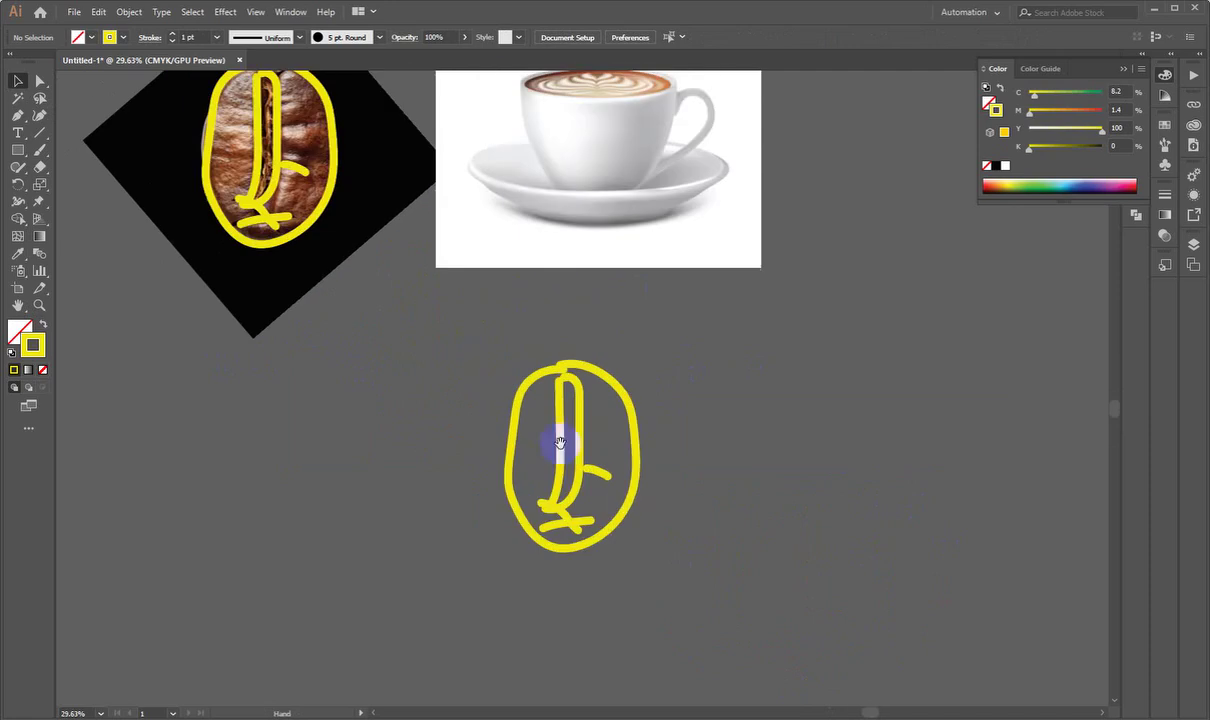
{"action": "scroll", "coordinate": [559, 440], "scroll_direction": "down", "scroll_amount": 3}
{"action": "scroll", "coordinate": [648, 395], "scroll_direction": "up", "scroll_amount": 3}
{"action": "scroll", "coordinate": [676, 289], "scroll_direction": "up", "scroll_amount": 3}
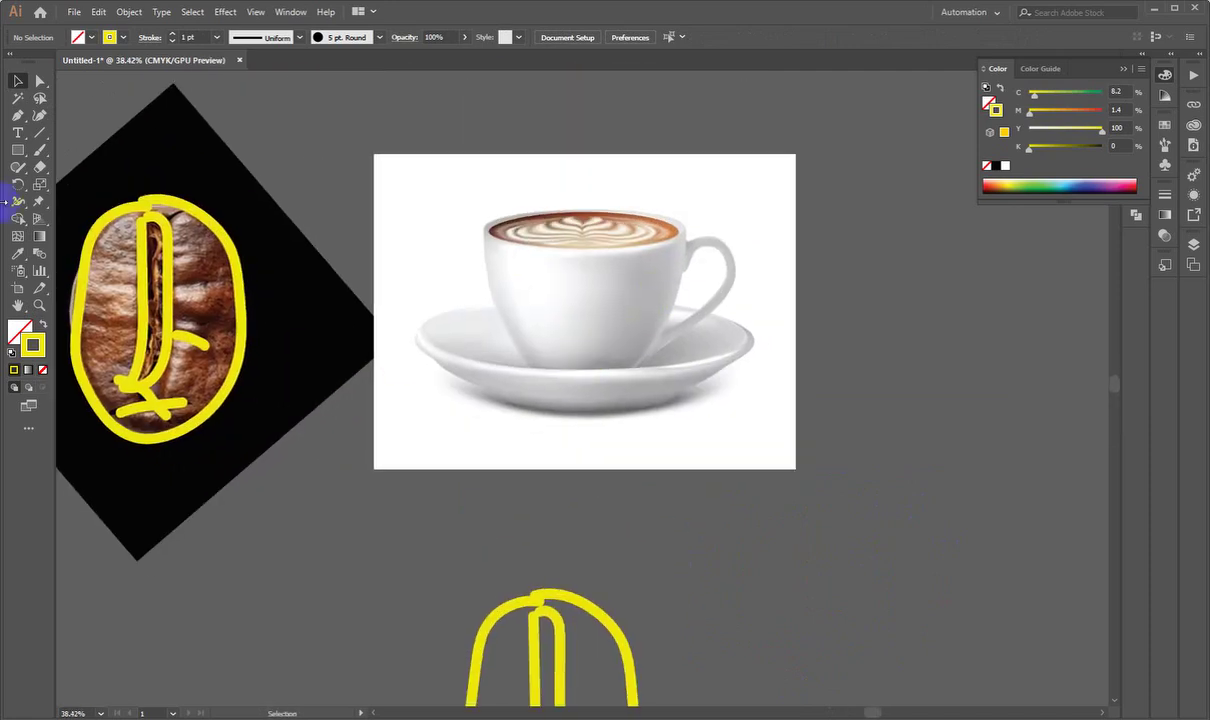
{"action": "scroll", "coordinate": [300, 310], "scroll_direction": "down", "scroll_amount": 4}
{"action": "scroll", "coordinate": [311, 297], "scroll_direction": "up", "scroll_amount": 4}
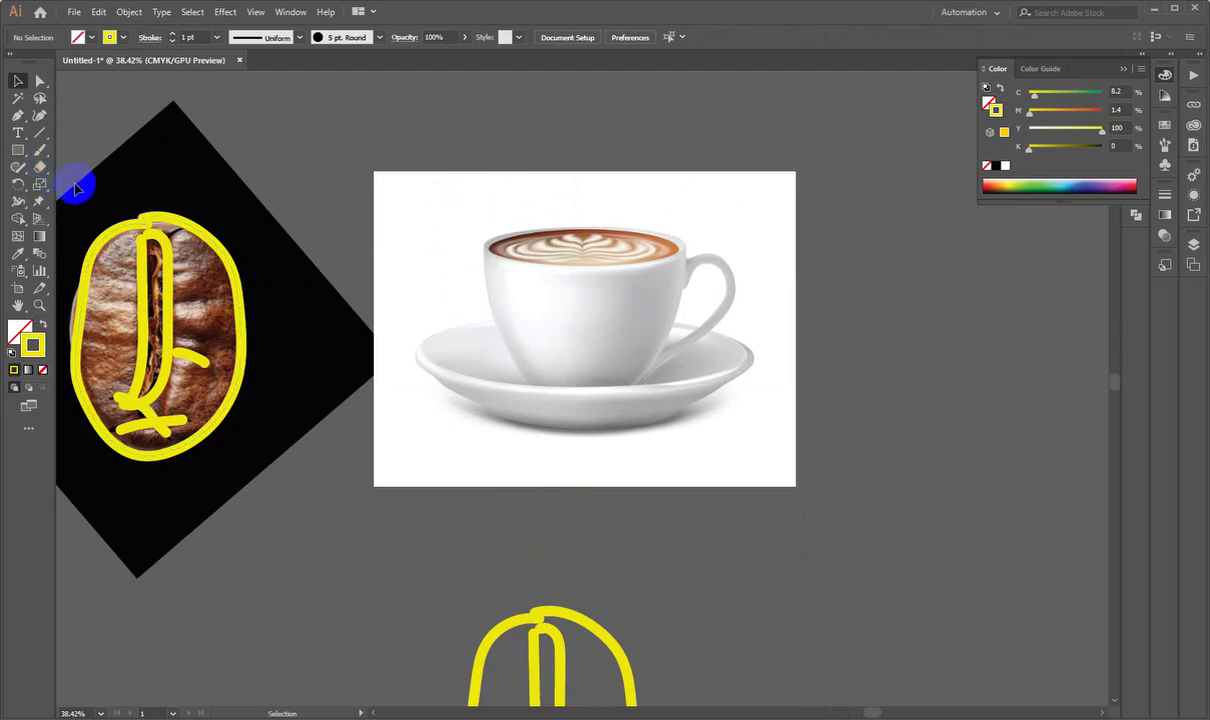
{"action": "left_click", "coordinate": [36, 150]}
{"action": "scroll", "coordinate": [575, 256], "scroll_direction": "up", "scroll_amount": 3}
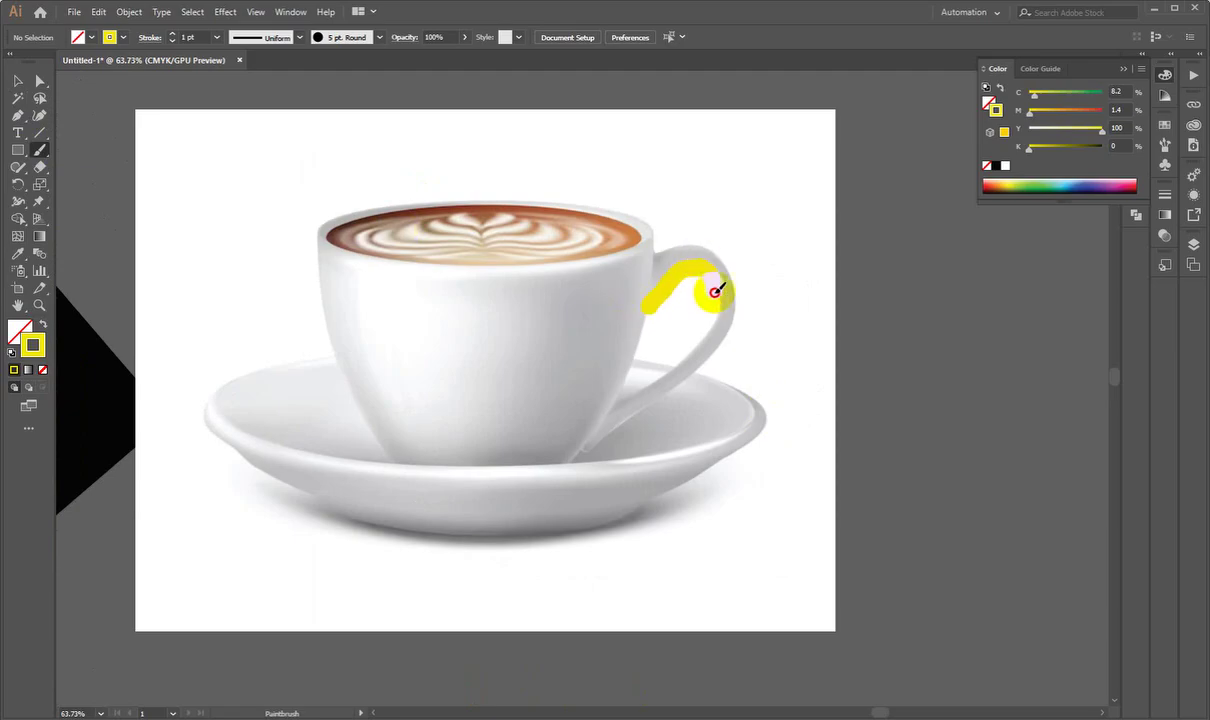
{"action": "mouse_move", "coordinate": [714, 291]}
{"action": "left_mouse_down"}
{"action": "mouse_move", "coordinate": [691, 340]}
{"action": "mouse_move", "coordinate": [643, 388]}
{"action": "mouse_move", "coordinate": [651, 296]}
{"action": "left_mouse_up"}
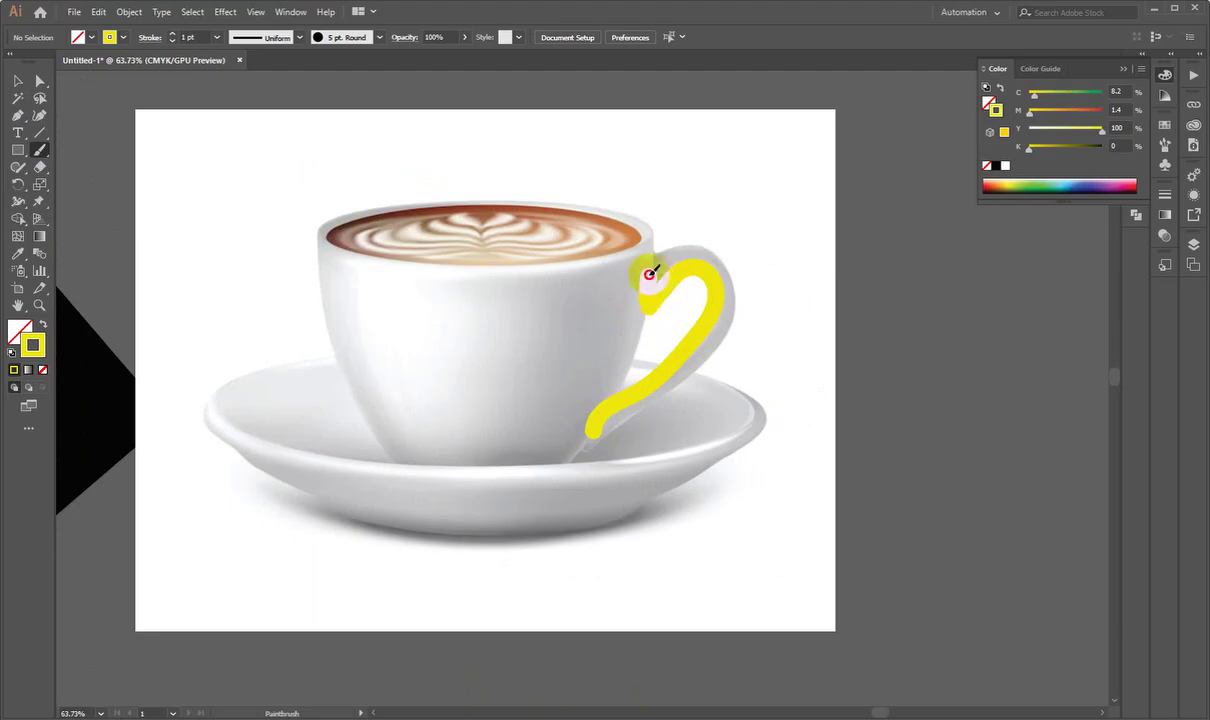
Step: Trace the cup's rim in yellow, then zoom out to show the cup and sketches
{"action": "mouse_move", "coordinate": [651, 236]}
{"action": "left_mouse_down"}
{"action": "mouse_move", "coordinate": [535, 263]}
{"action": "mouse_move", "coordinate": [372, 268]}
{"action": "mouse_move", "coordinate": [318, 228]}
{"action": "mouse_move", "coordinate": [513, 197]}
{"action": "mouse_move", "coordinate": [622, 208]}
{"action": "mouse_move", "coordinate": [657, 232]}
{"action": "left_mouse_up"}
{"action": "key", "text": "v"}
{"action": "scroll", "coordinate": [481, 284], "scroll_direction": "down", "scroll_amount": 2}
{"action": "scroll", "coordinate": [554, 302], "scroll_direction": "down", "scroll_amount": 5}
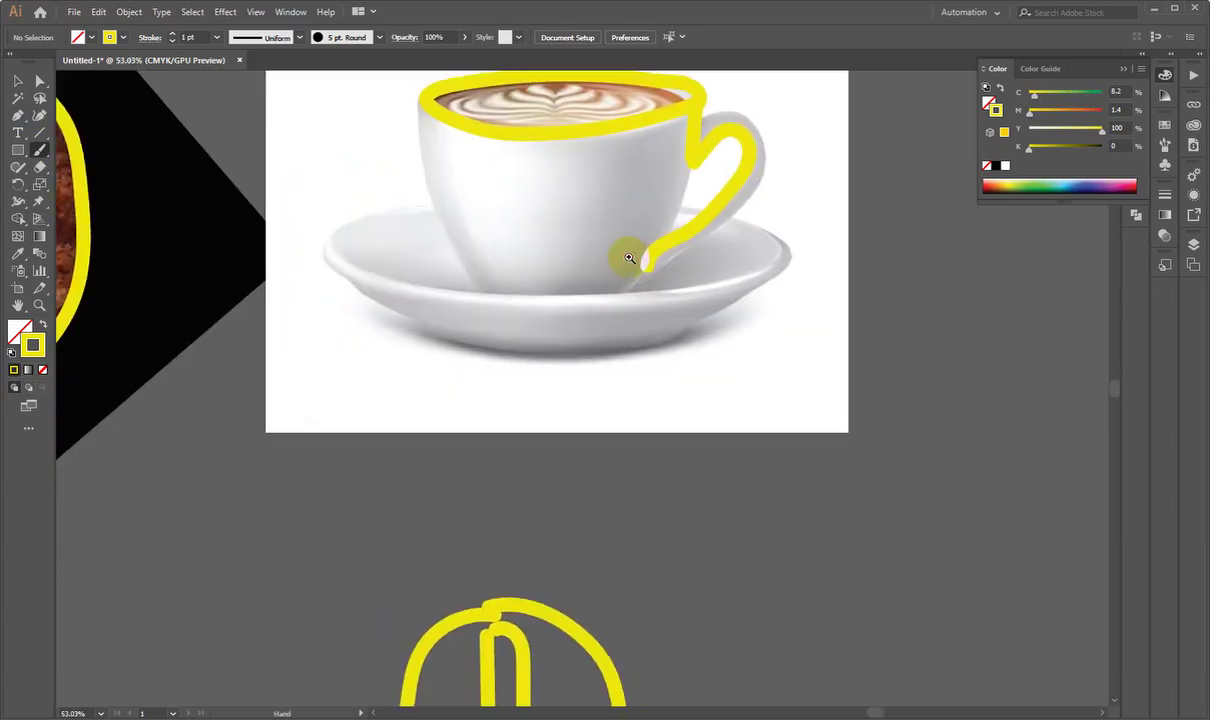
{"action": "left_click_drag", "start_coordinate": [425, 250], "coordinate": [163, 247]}
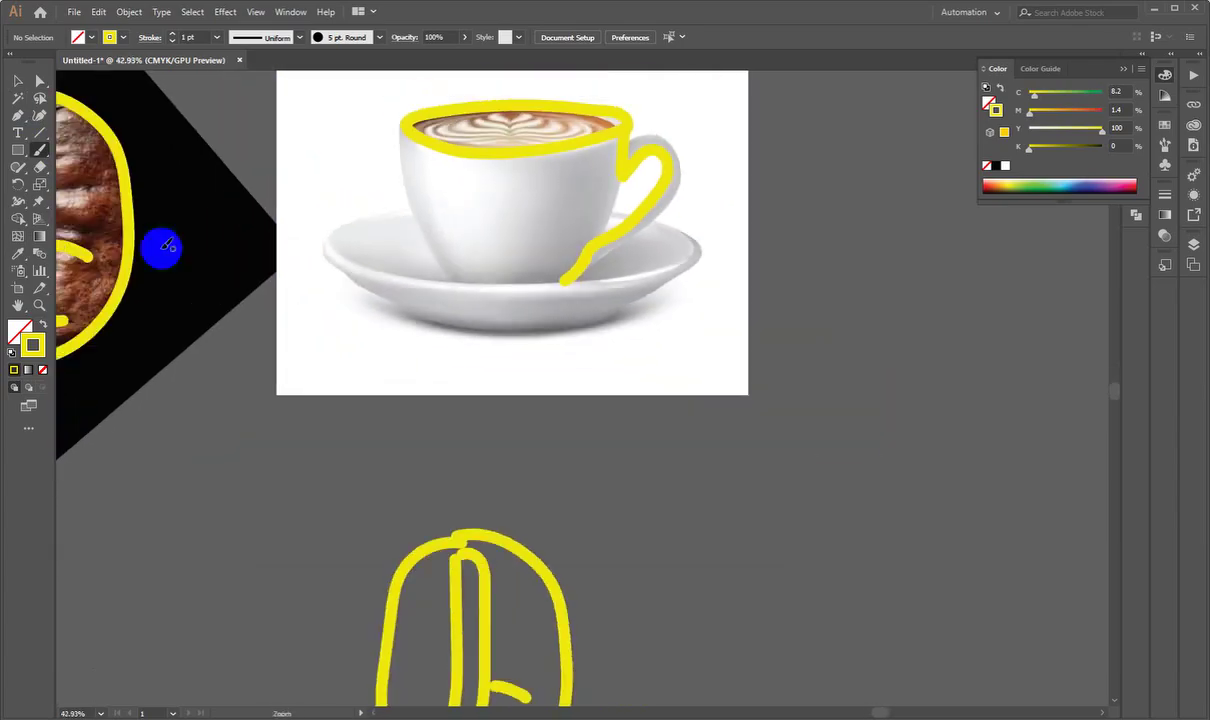
{"action": "left_click", "coordinate": [17, 83]}
{"action": "scroll", "coordinate": [608, 291], "scroll_direction": "down", "scroll_amount": 1}
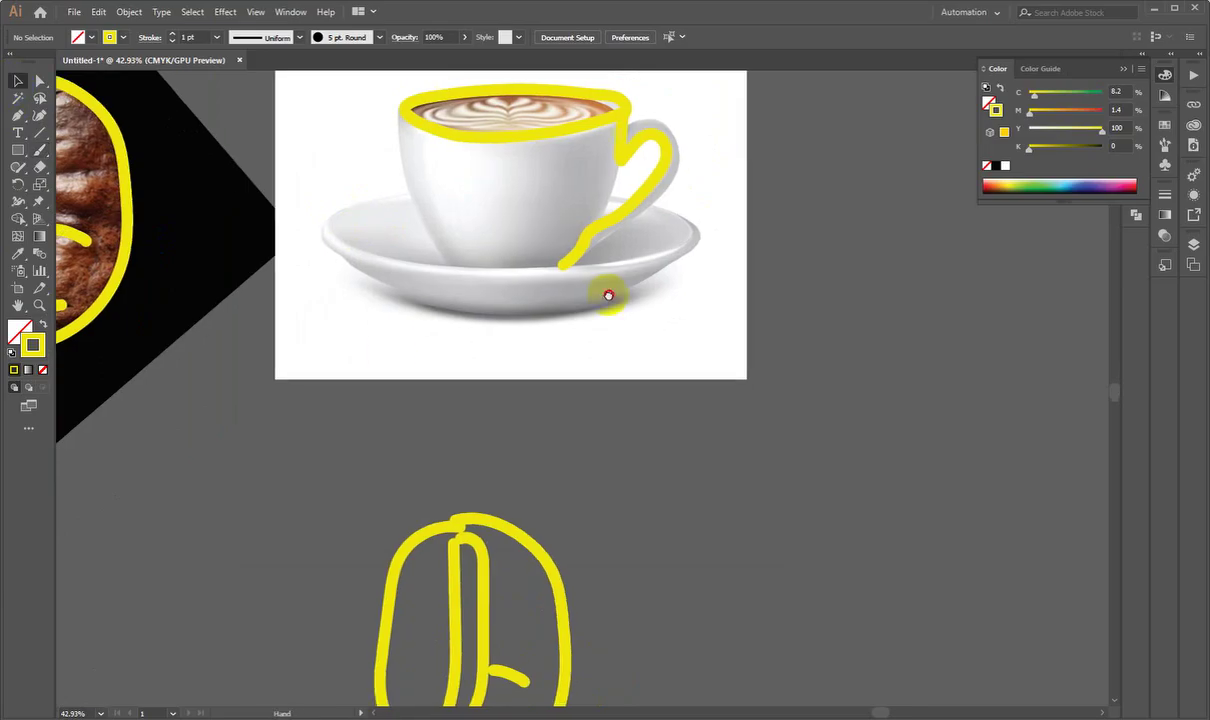
Step: Select the traced rim and handle strokes, undoing an accidental move of the cup photo
{"action": "left_click", "coordinate": [585, 130]}
{"action": "left_click", "coordinate": [648, 147]}
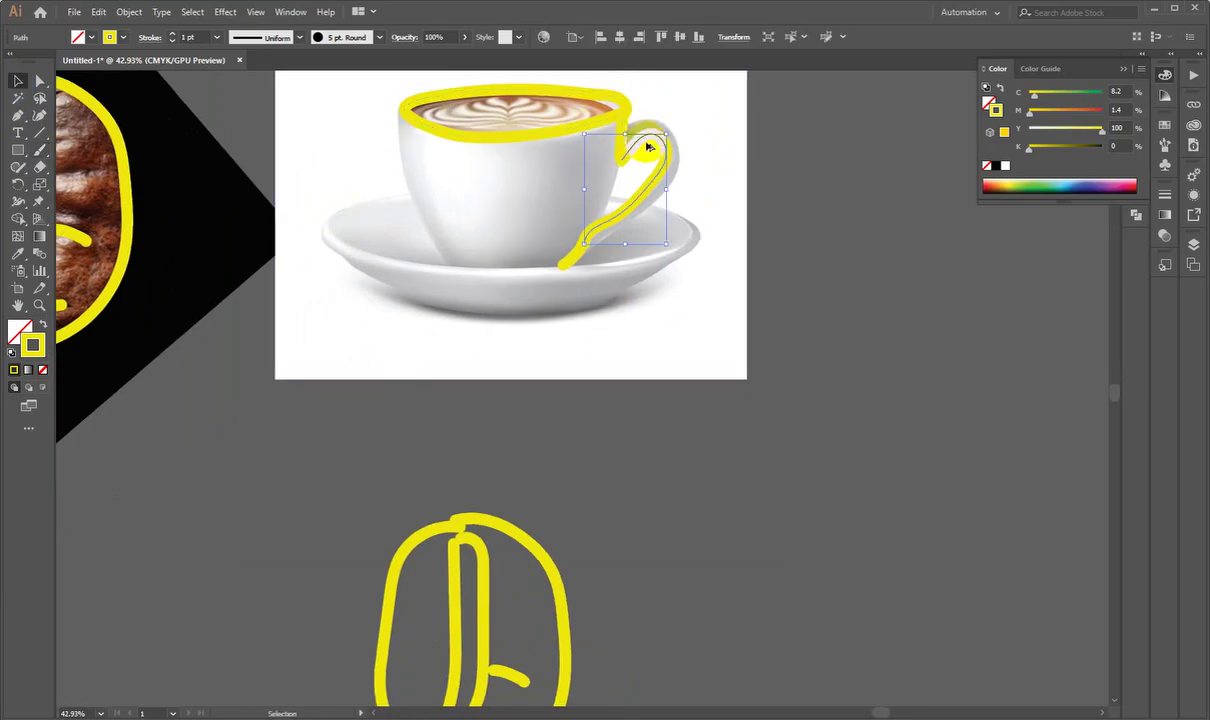
{"action": "left_click", "coordinate": [617, 121], "text": "shift"}
{"action": "left_click", "coordinate": [473, 305], "text": "shift"}
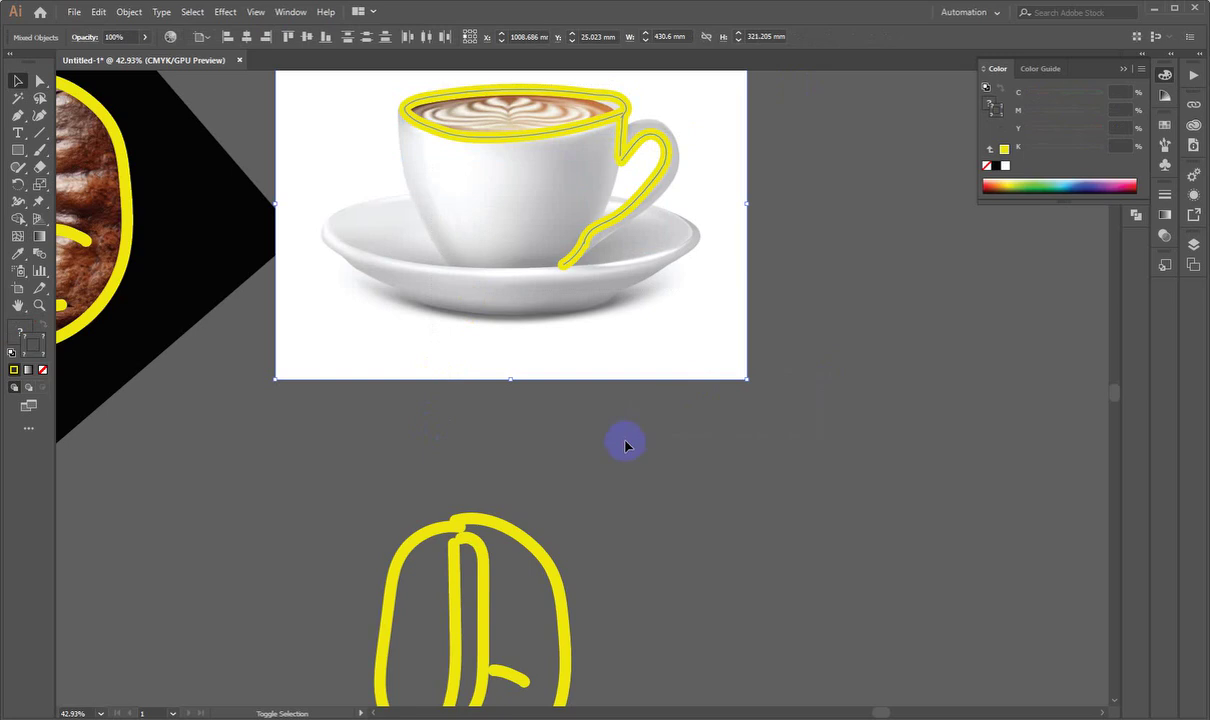
{"action": "scroll", "coordinate": [849, 400], "scroll_direction": "up", "scroll_amount": 3}
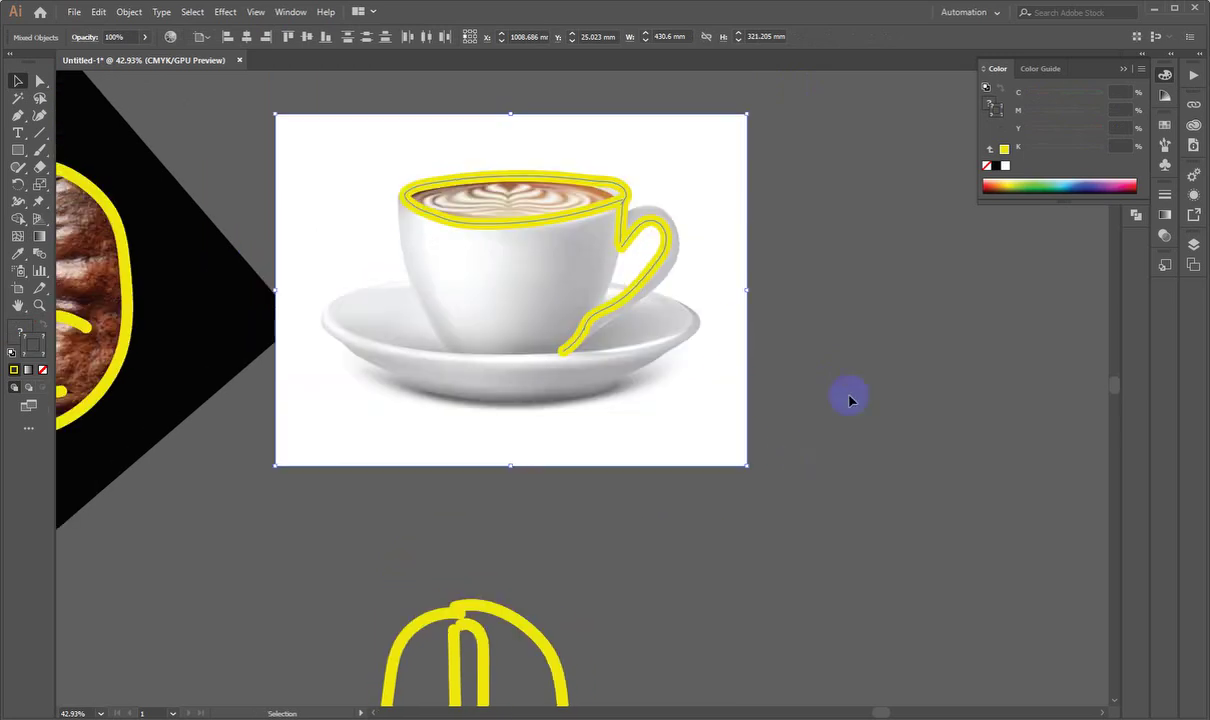
{"action": "left_click_drag", "start_coordinate": [628, 245], "coordinate": [958, 329]}
{"action": "key", "text": "ctrl+z"}
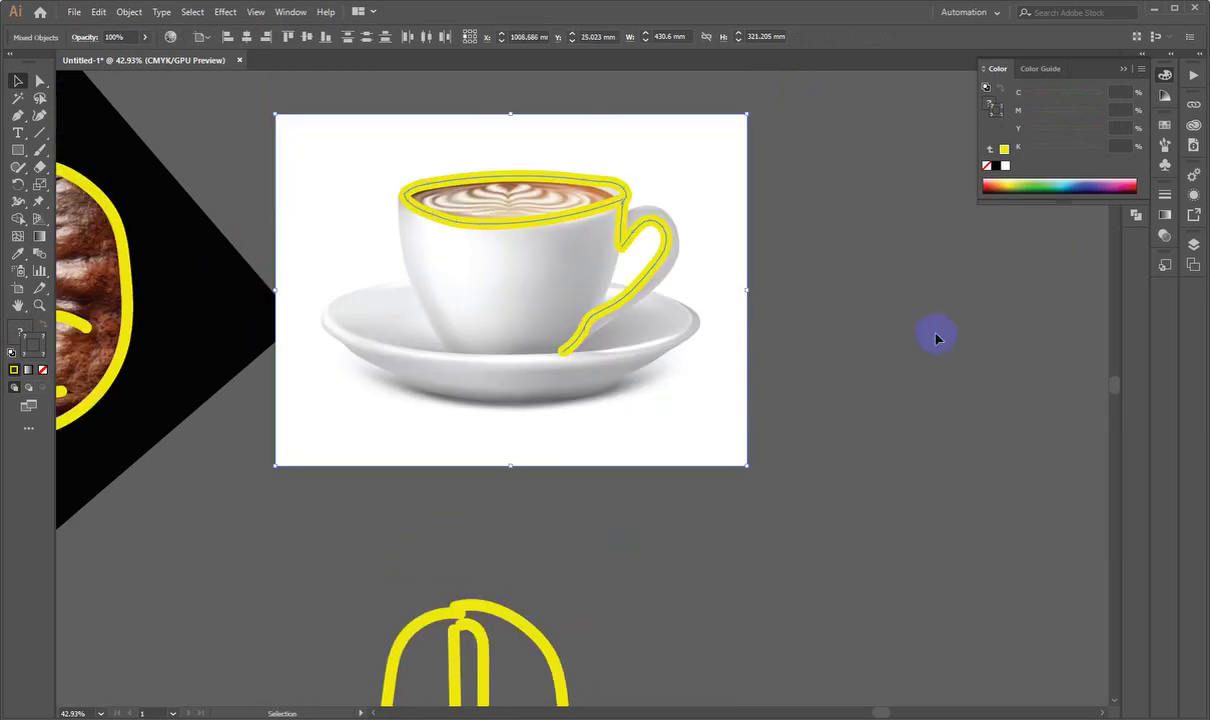
{"action": "left_click", "coordinate": [725, 175], "text": "shift"}
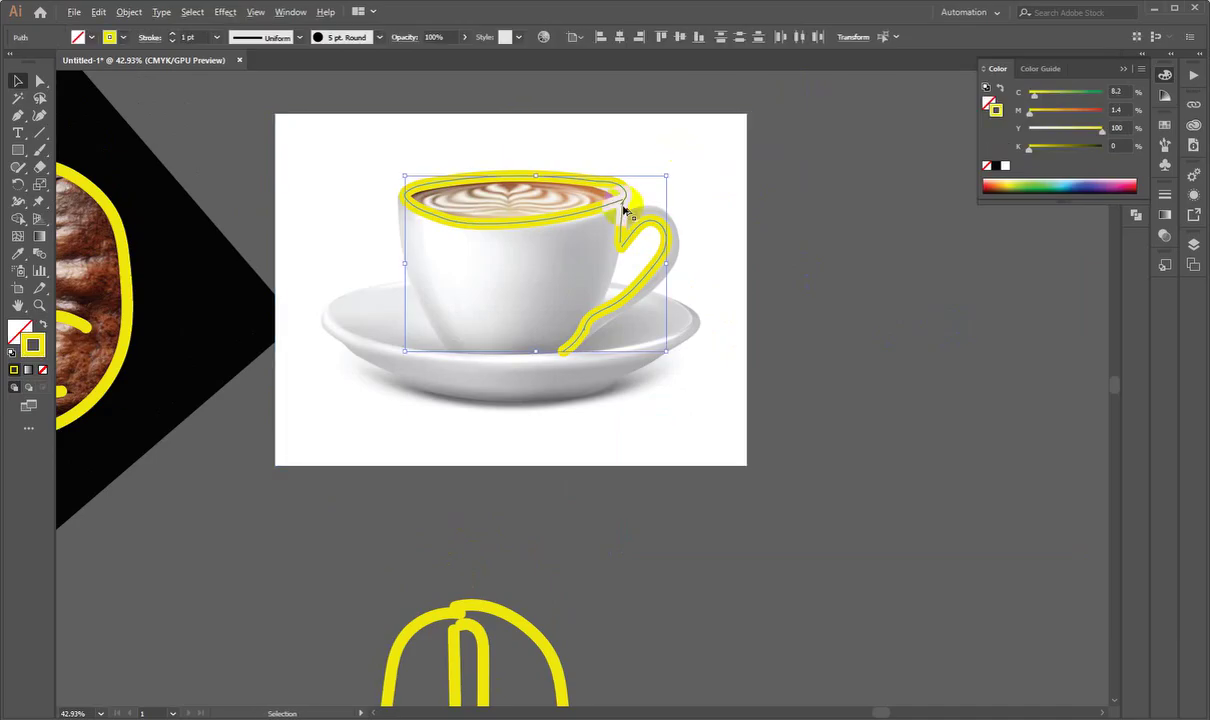
Step: Copy the rim and handle strokes onto the yellow bean sketch and align them with its outline
{"action": "left_click_drag", "start_coordinate": [590, 176], "coordinate": [920, 513]}
{"action": "scroll", "coordinate": [826, 494], "scroll_direction": "down", "scroll_amount": 10}
{"action": "mouse_move", "coordinate": [864, 230]}
{"action": "left_mouse_down"}
{"action": "mouse_move", "coordinate": [862, 251]}
{"action": "mouse_move", "coordinate": [686, 343]}
{"action": "mouse_move", "coordinate": [591, 343]}
{"action": "mouse_move", "coordinate": [583, 373]}
{"action": "mouse_move", "coordinate": [480, 475]}
{"action": "mouse_move", "coordinate": [567, 486]}
{"action": "mouse_move", "coordinate": [481, 489]}
{"action": "mouse_move", "coordinate": [824, 308]}
{"action": "left_mouse_up"}
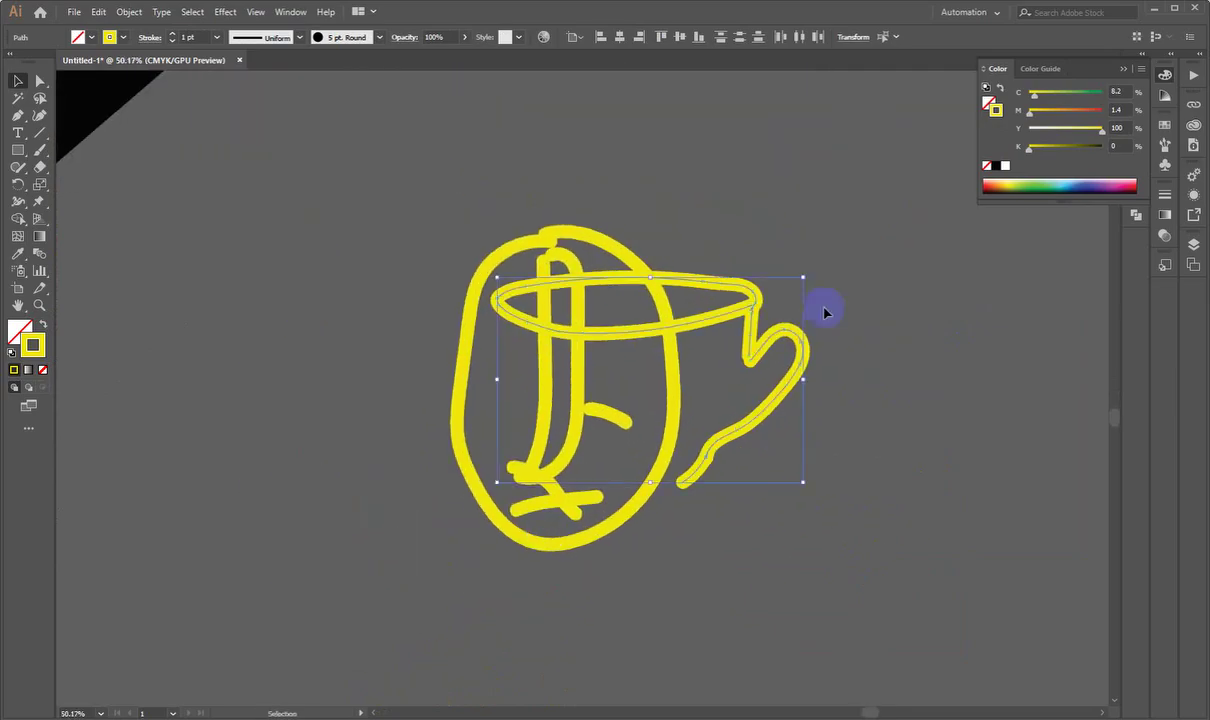
{"action": "key", "text": "ctrl+a"}
{"action": "left_click", "coordinate": [794, 379]}
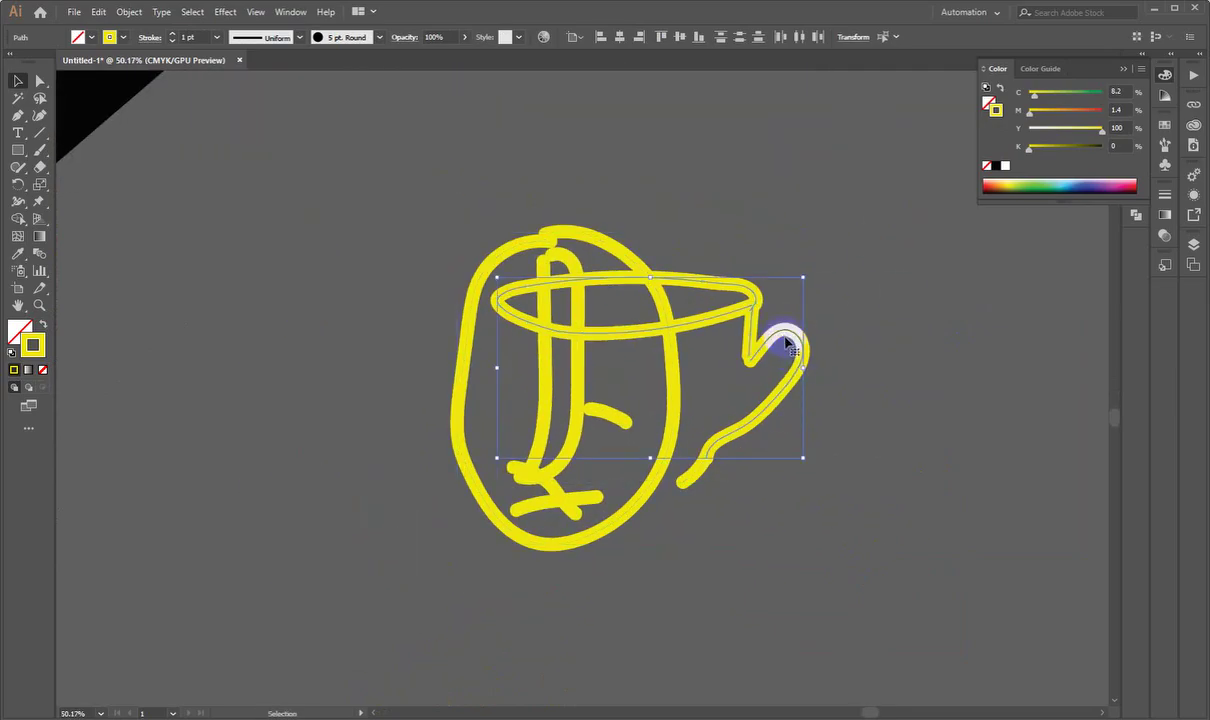
{"action": "left_click_drag", "start_coordinate": [780, 333], "coordinate": [738, 359]}
{"action": "left_click", "coordinate": [900, 291]}
Step: Duplicate the combined cup-and-bean drawing to the right
{"action": "left_click", "coordinate": [386, 418], "text": "ctrl"}
{"action": "scroll", "coordinate": [589, 478], "scroll_direction": "right", "scroll_amount": 3}
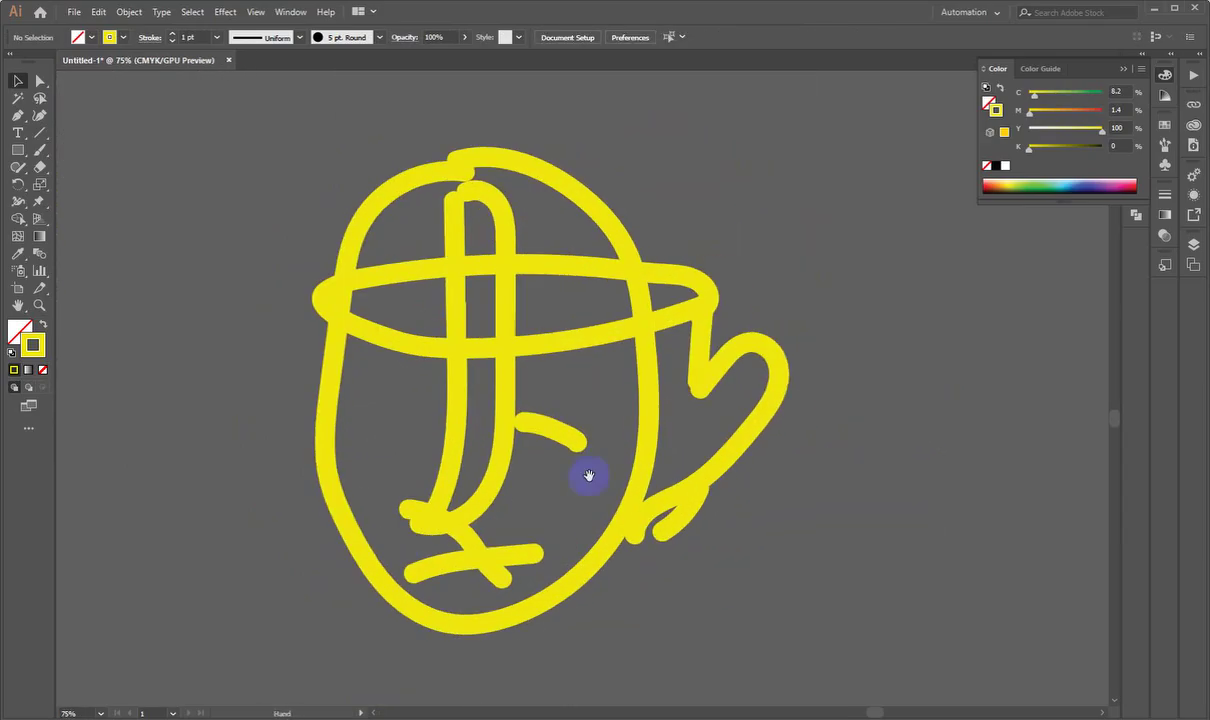
{"action": "mouse_move", "coordinate": [823, 431]}
{"action": "left_mouse_down"}
{"action": "mouse_move", "coordinate": [648, 445]}
{"action": "mouse_move", "coordinate": [467, 262]}
{"action": "left_mouse_up"}
{"action": "left_click", "coordinate": [697, 480]}
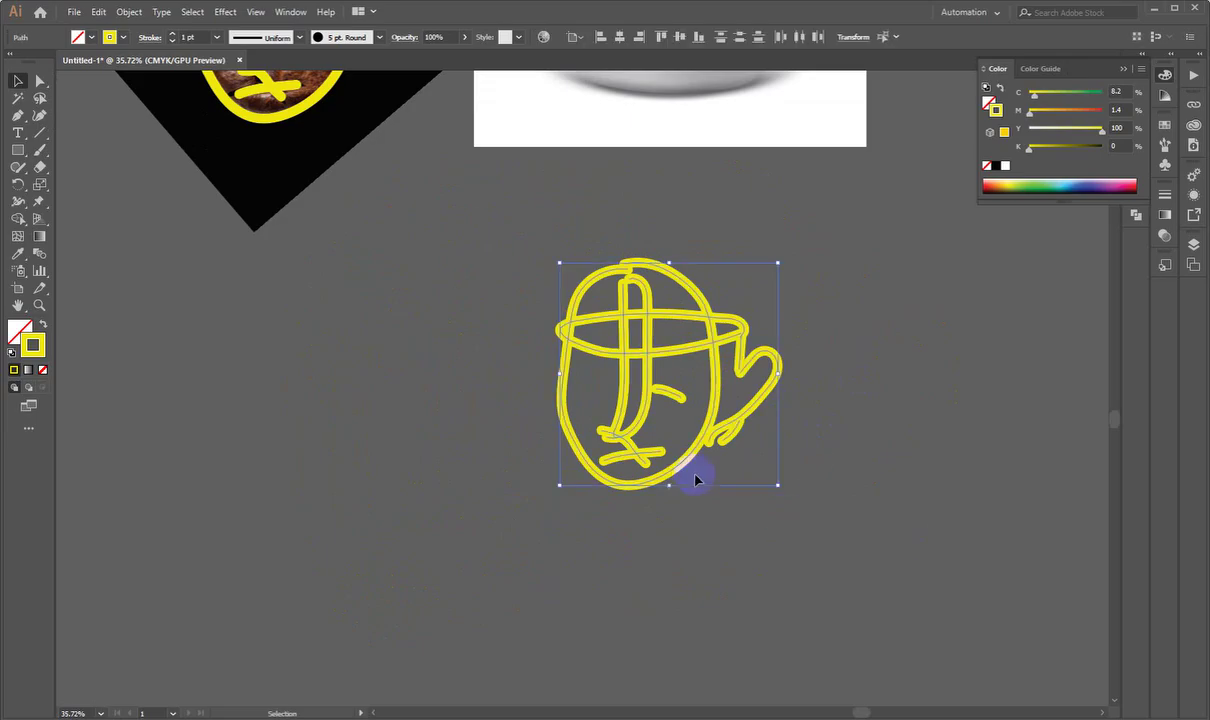
{"action": "left_click_drag", "start_coordinate": [648, 352], "coordinate": [1090, 366]}
{"action": "scroll", "coordinate": [805, 475], "scroll_direction": "up", "scroll_amount": 3}
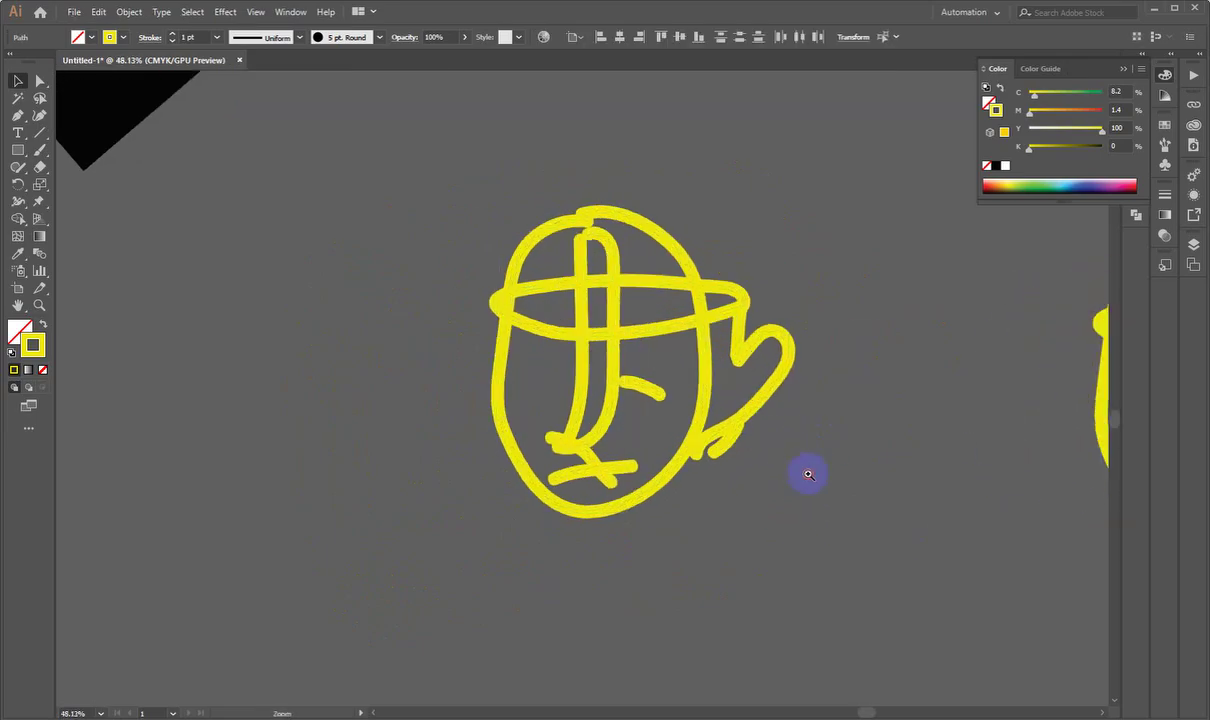
{"action": "scroll", "coordinate": [627, 329], "scroll_direction": "up", "scroll_amount": 2}
{"action": "left_click", "coordinate": [721, 459]}
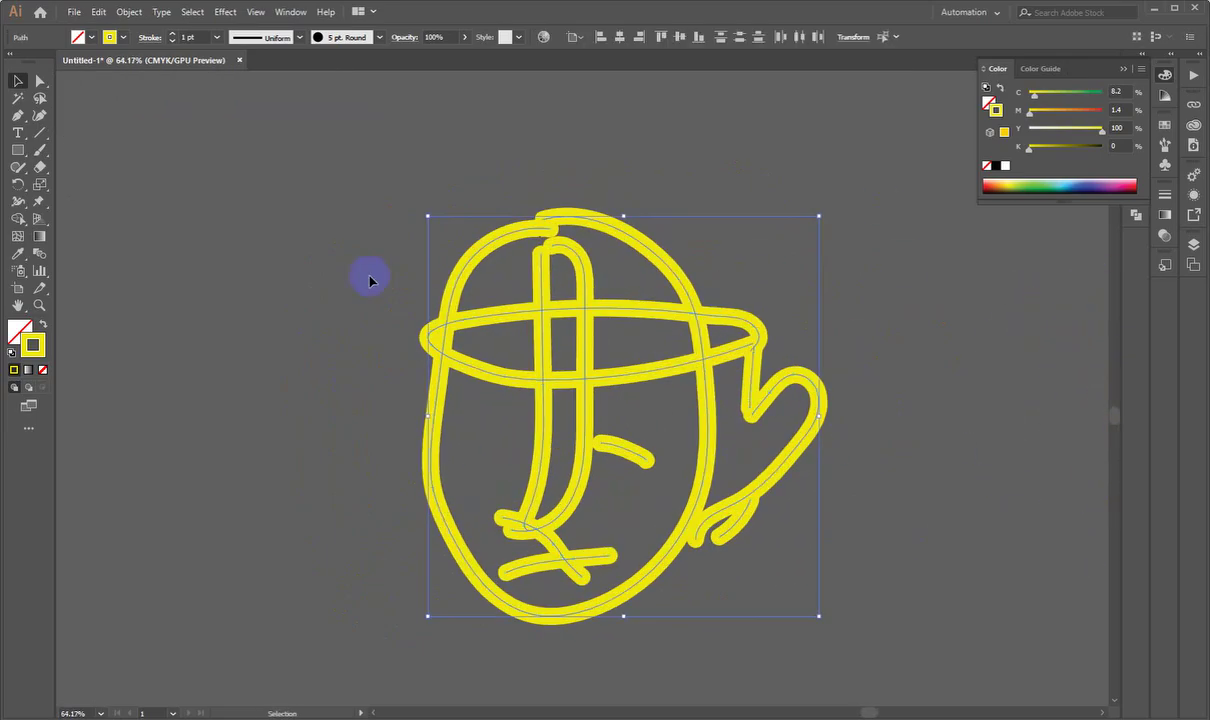
{"action": "left_click_drag", "start_coordinate": [367, 275], "coordinate": [731, 279]}
{"action": "left_click", "coordinate": [540, 378]}
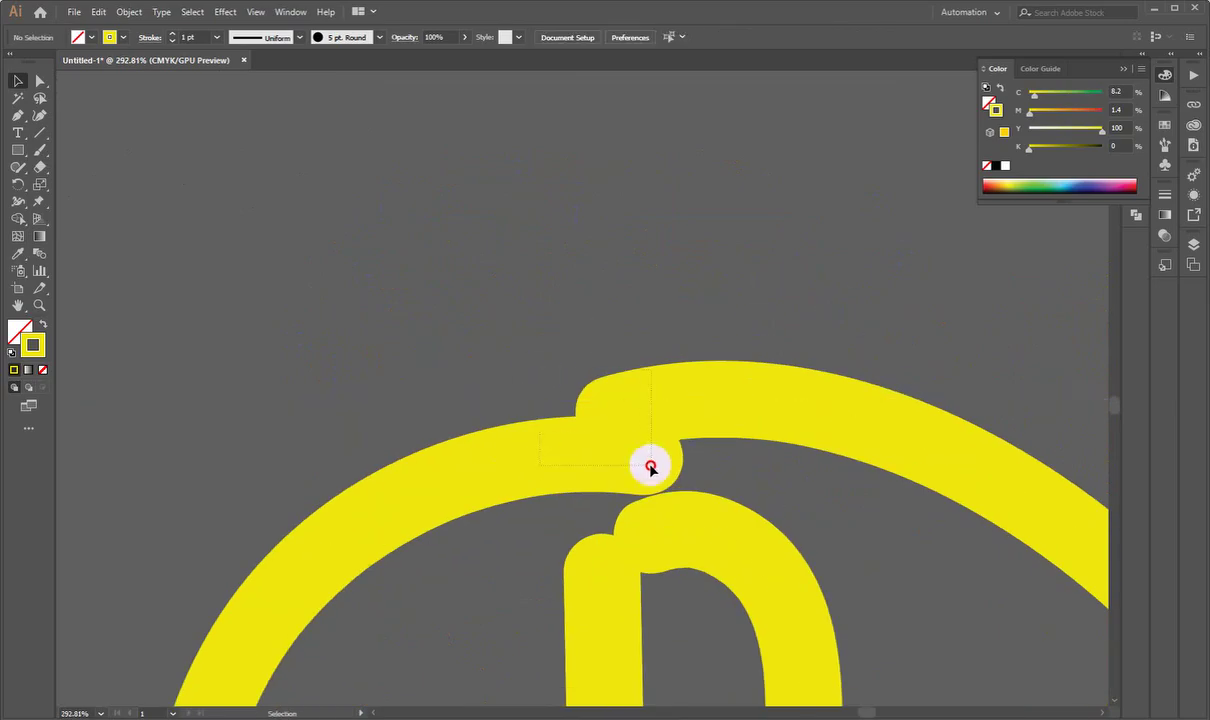
Step: Inspect the top arch and inner loop paths, selecting each and checking its context menu
{"action": "left_click", "coordinate": [621, 451]}
{"action": "right_click", "coordinate": [663, 416]}
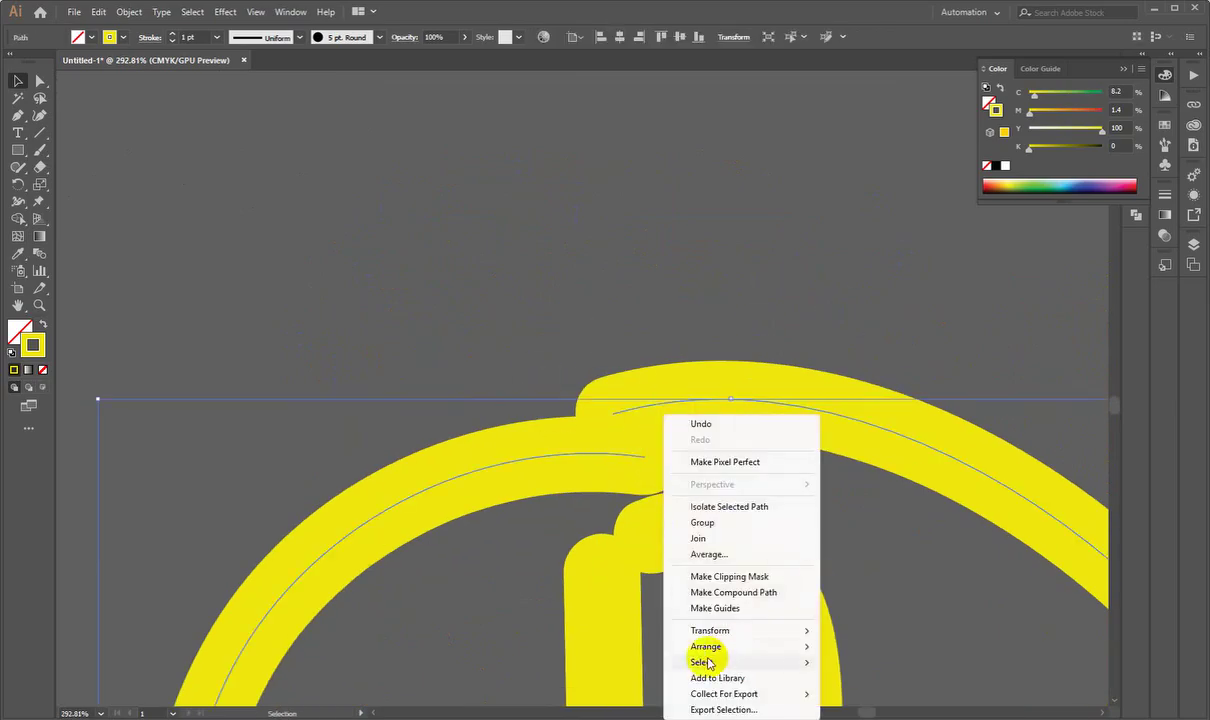
{"action": "left_click", "coordinate": [548, 278]}
{"action": "scroll", "coordinate": [586, 505], "scroll_direction": "down", "scroll_amount": 5}
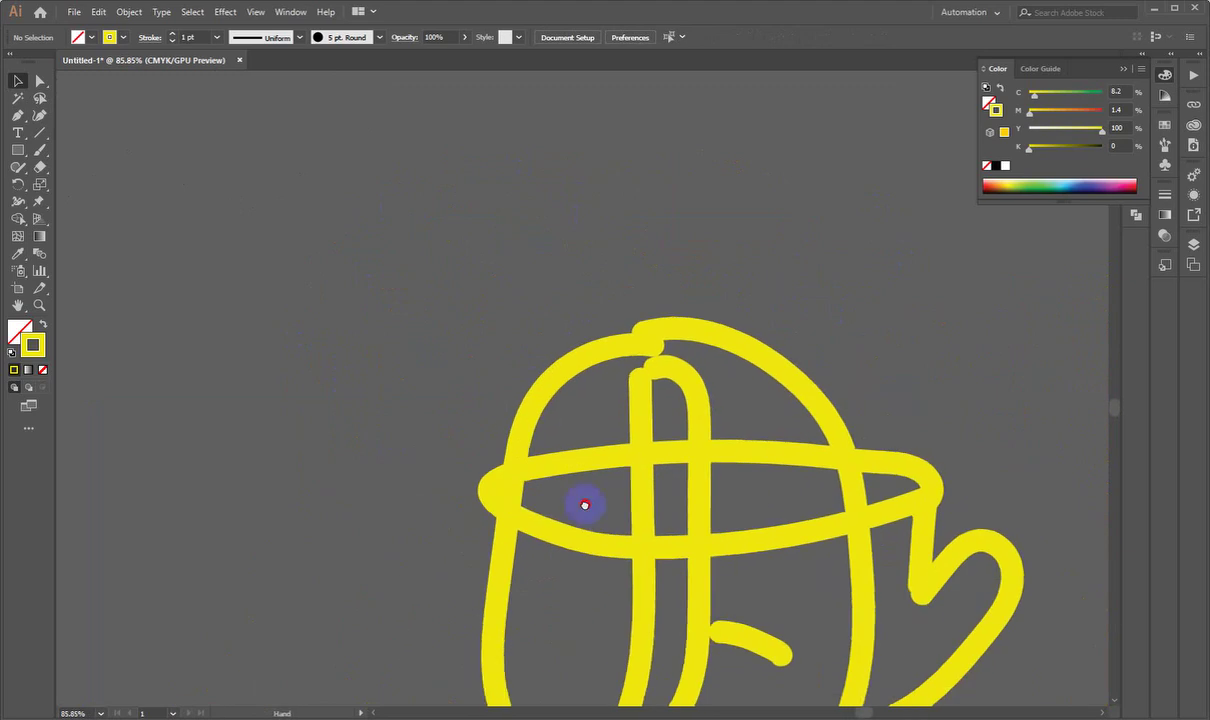
{"action": "key", "text": "a"}
{"action": "left_click", "coordinate": [586, 188]}
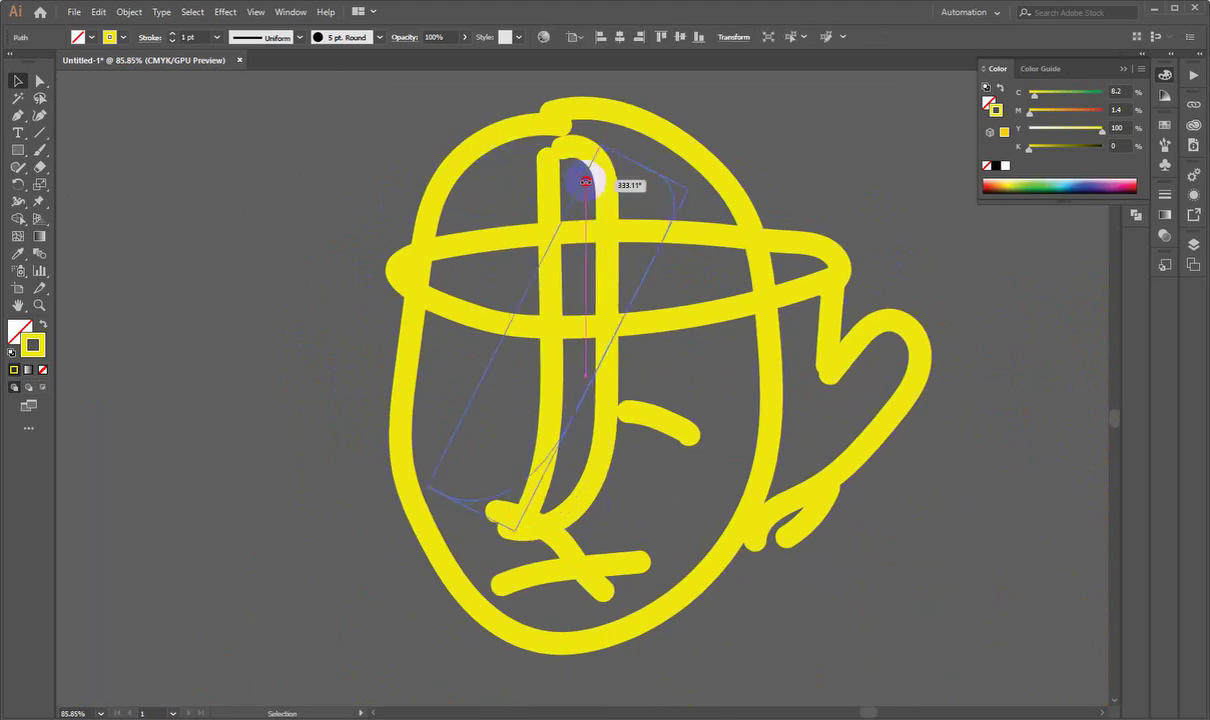
{"action": "left_click", "coordinate": [498, 174]}
{"action": "right_click", "coordinate": [617, 190]}
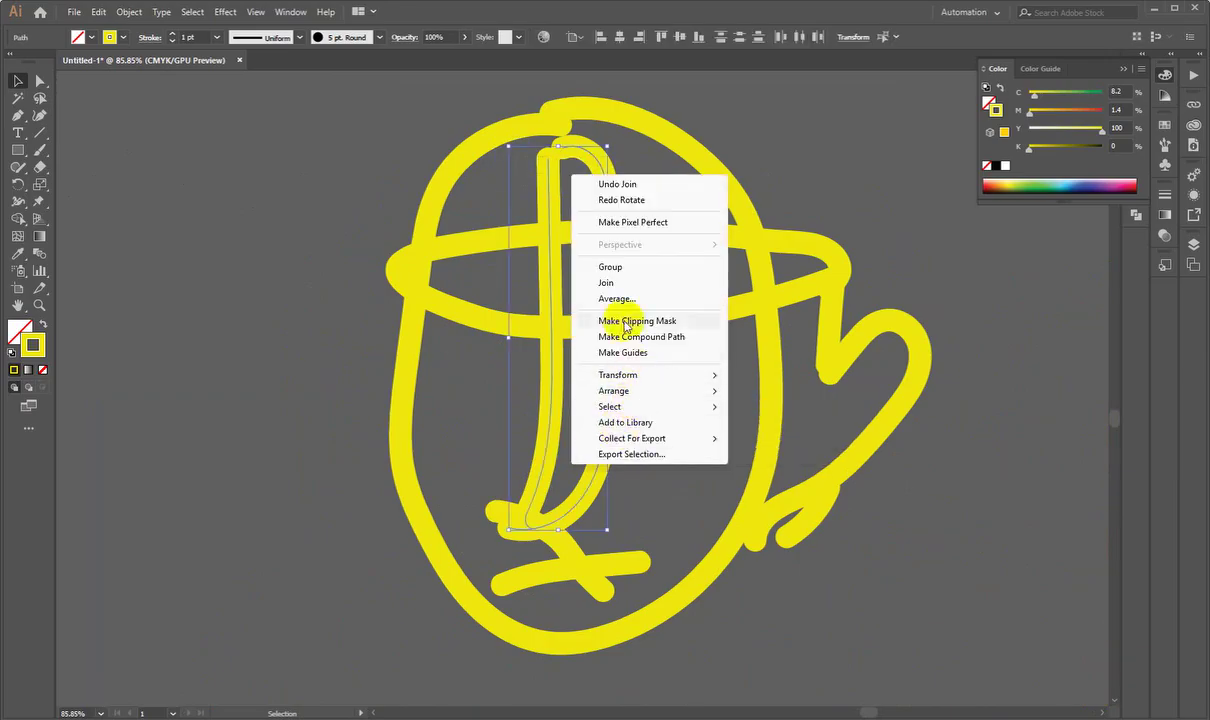
{"action": "left_click", "coordinate": [464, 283]}
{"action": "scroll", "coordinate": [427, 424], "scroll_direction": "down", "scroll_amount": 5}
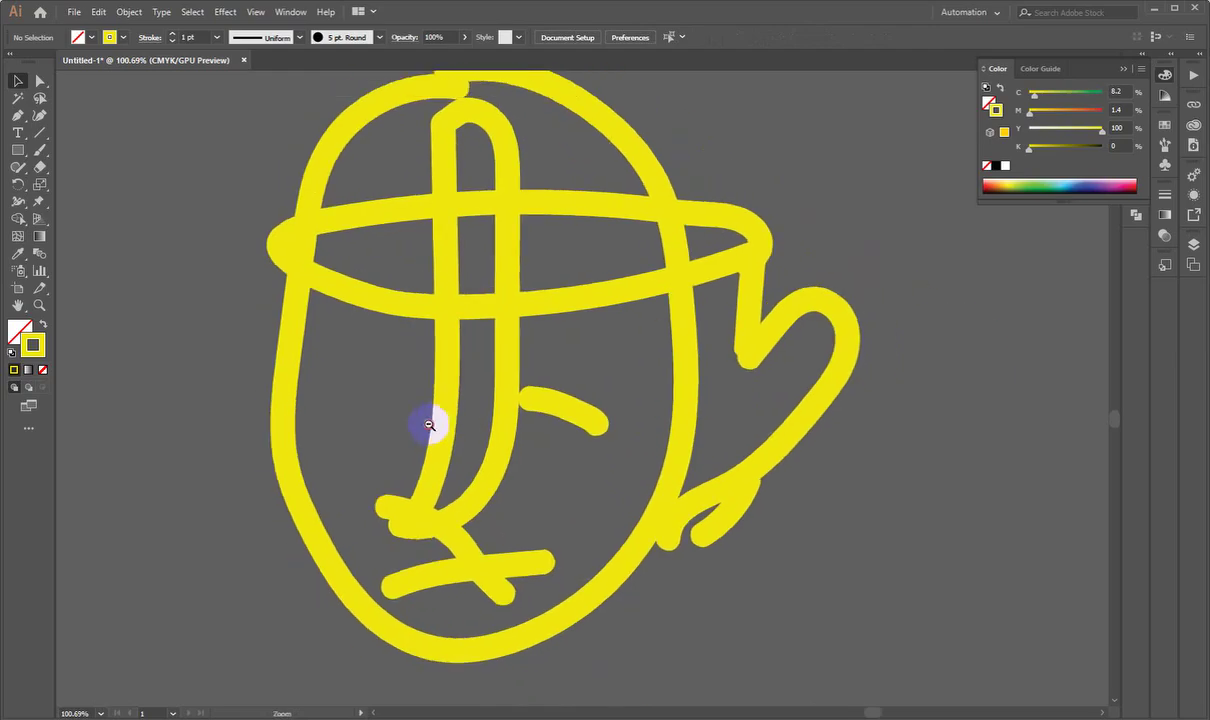
Step: Join the rim and handle paths into one continuous path and recentre the cup drawing
{"action": "left_click", "coordinate": [513, 472]}
{"action": "scroll", "coordinate": [422, 441], "scroll_direction": "up", "scroll_amount": 3}
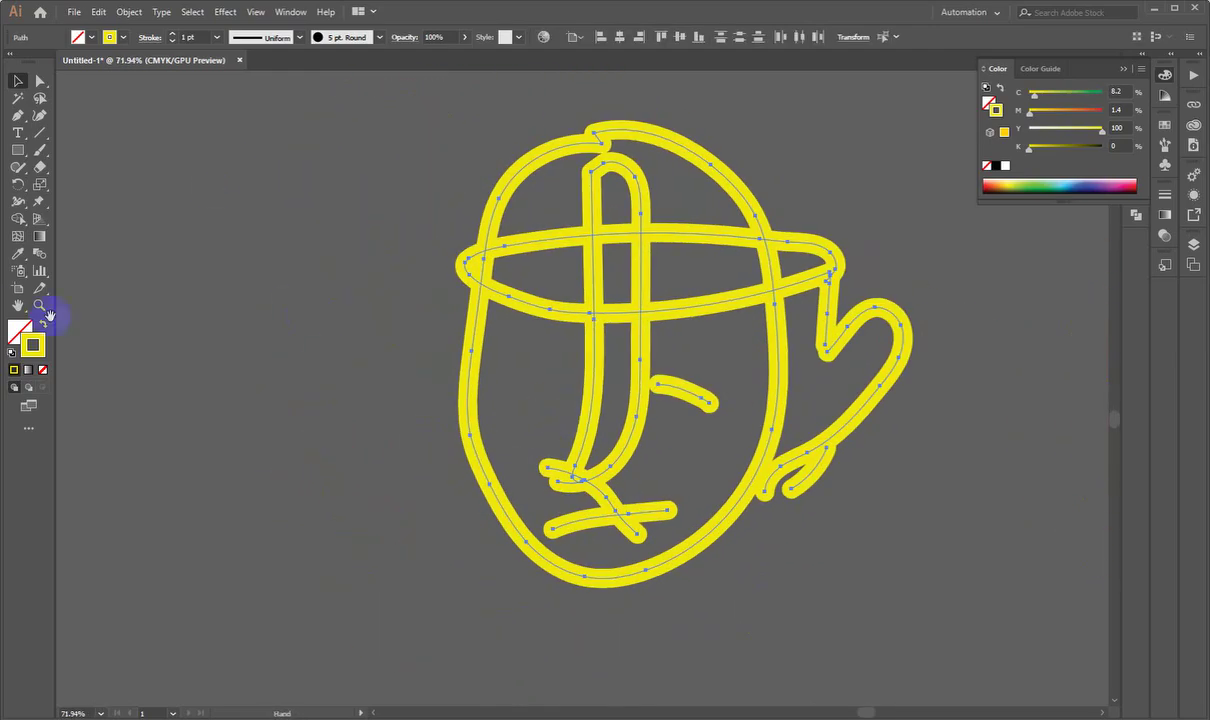
{"action": "scroll", "coordinate": [626, 305], "scroll_direction": "up", "scroll_amount": 5}
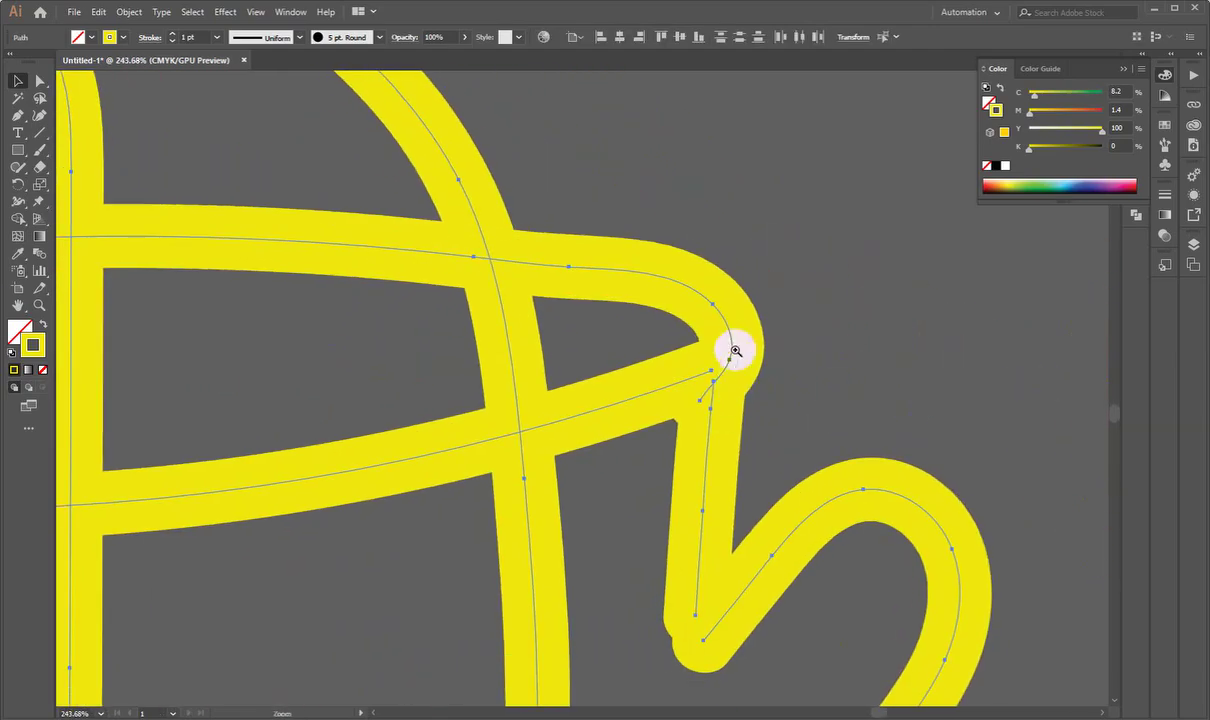
{"action": "scroll", "coordinate": [735, 350], "scroll_direction": "up", "scroll_amount": 4}
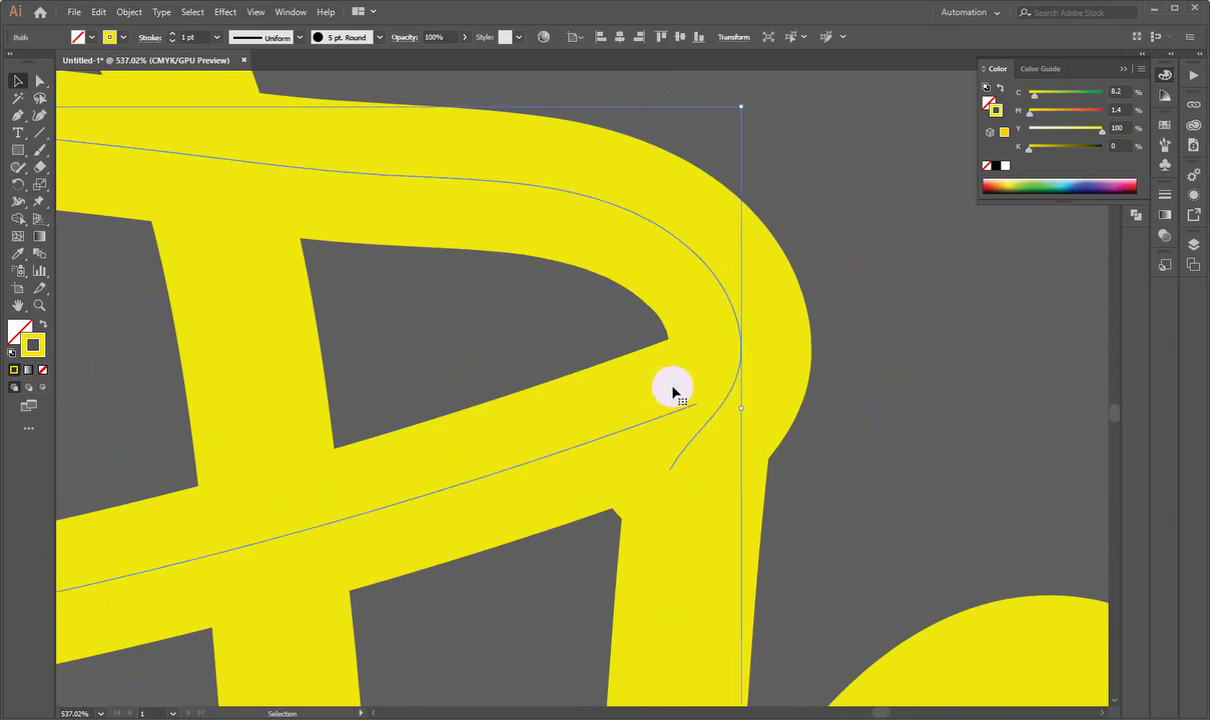
{"action": "right_click", "coordinate": [716, 397]}
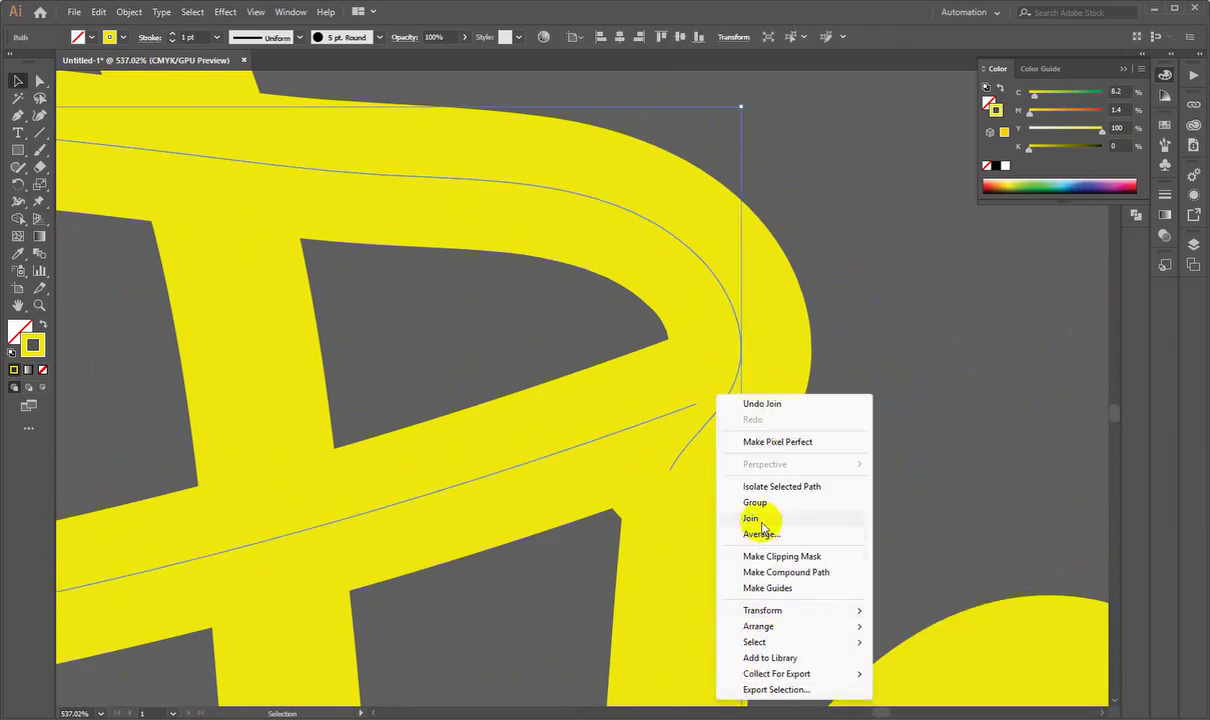
{"action": "left_click", "coordinate": [773, 518]}
{"action": "left_click", "coordinate": [953, 403]}
{"action": "scroll", "coordinate": [953, 403], "scroll_direction": "down", "scroll_amount": 8}
{"action": "key", "text": "ctrl+a"}
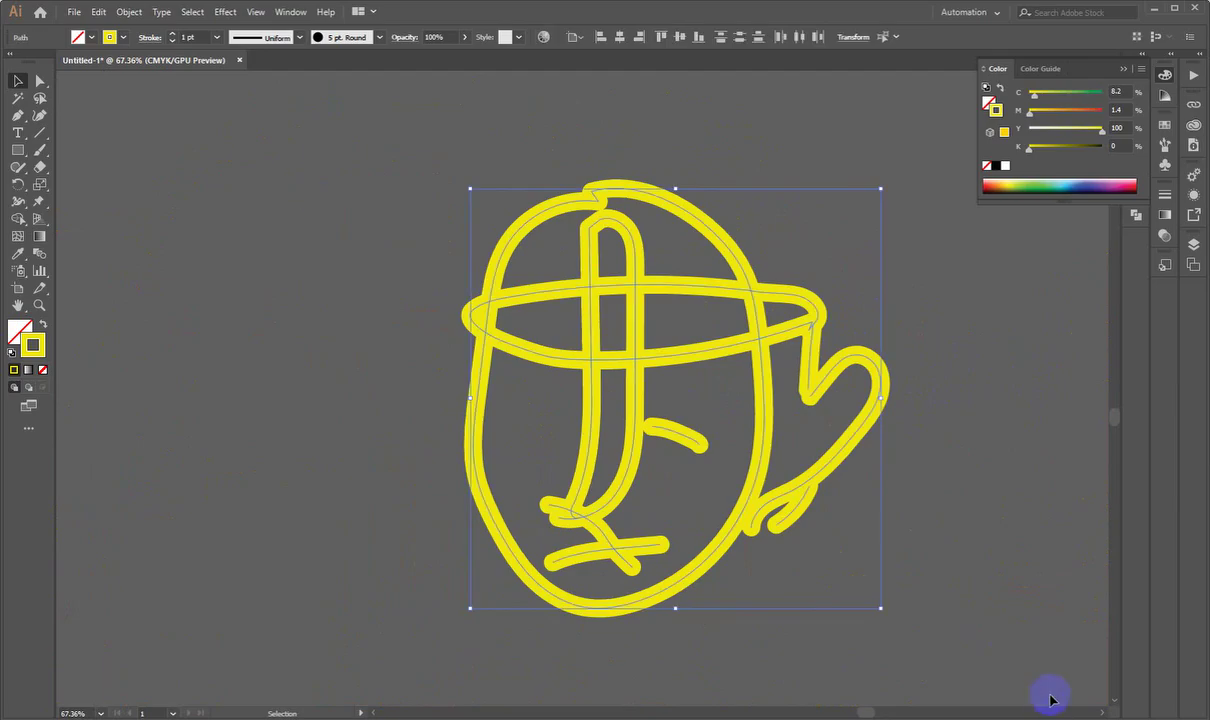
{"action": "left_click_drag", "start_coordinate": [804, 521], "coordinate": [764, 530]}
Step: With the Shape Builder, merge the dome and rim-band regions and delete the dome arch
{"action": "left_click_drag", "start_coordinate": [12, 225], "coordinate": [100, 214]}
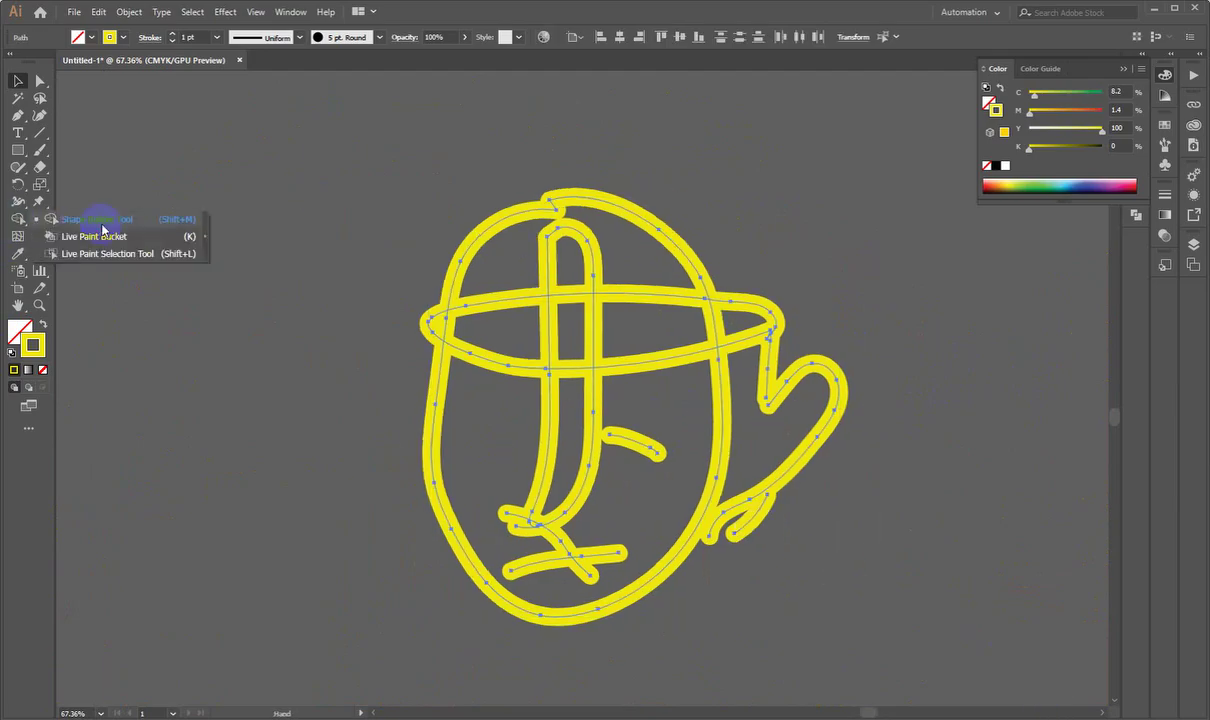
{"action": "left_click_drag", "start_coordinate": [602, 331], "coordinate": [546, 362]}
{"action": "left_click_drag", "start_coordinate": [505, 285], "coordinate": [508, 300]}
{"action": "mouse_move", "coordinate": [520, 341]}
{"action": "left_mouse_down"}
{"action": "mouse_move", "coordinate": [545, 353]}
{"action": "mouse_move", "coordinate": [398, 352]}
{"action": "left_mouse_up"}
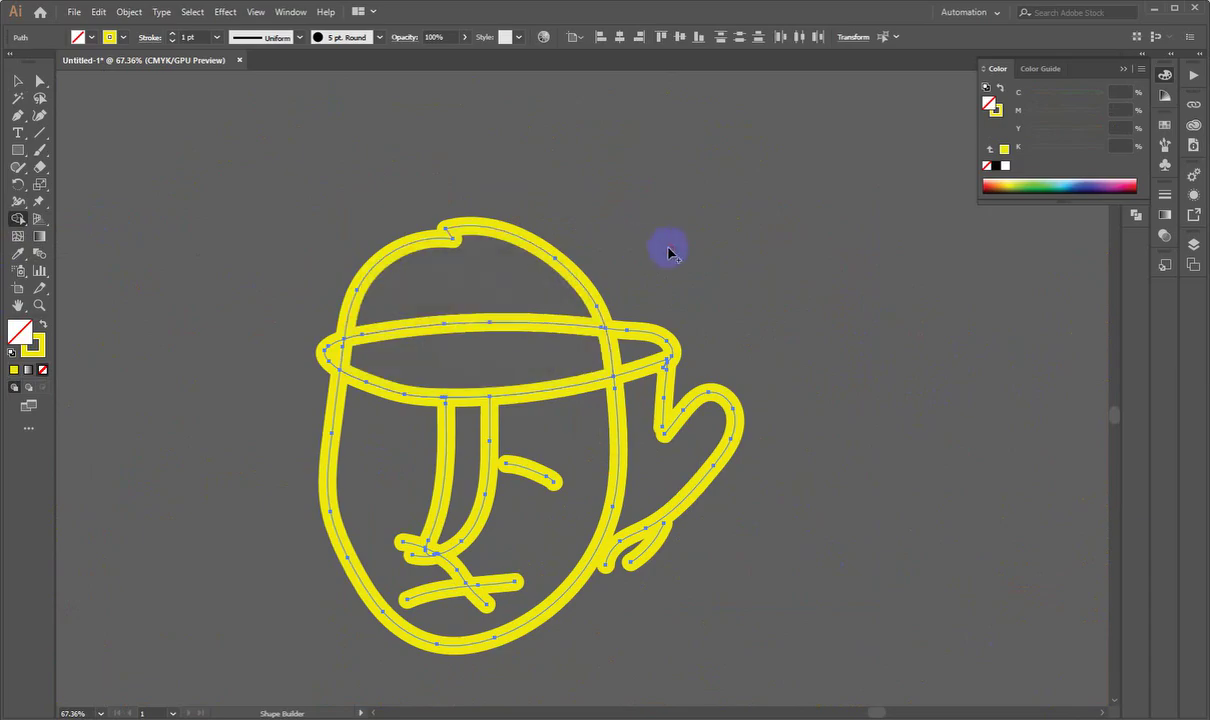
{"action": "mouse_move", "coordinate": [359, 265]}
{"action": "left_mouse_down"}
{"action": "mouse_move", "coordinate": [399, 243]}
{"action": "mouse_move", "coordinate": [462, 266]}
{"action": "left_mouse_up"}
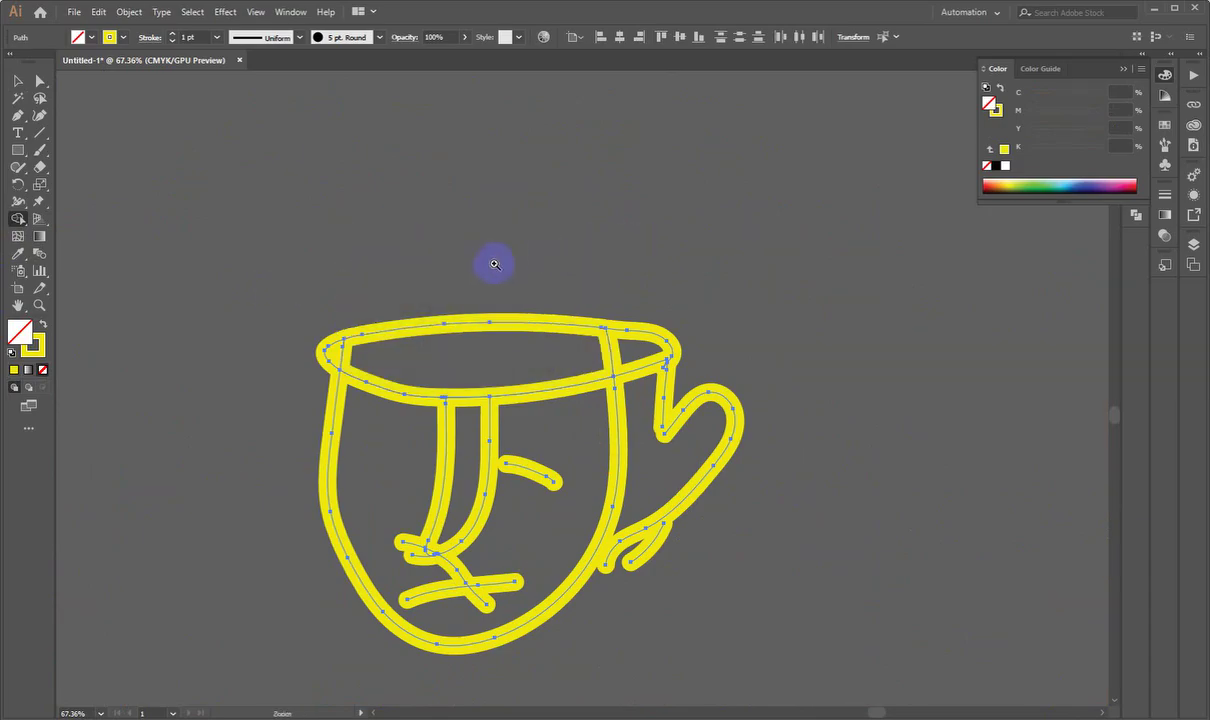
Step: Close the Color panel and zoom out to see all the artwork
{"action": "scroll", "coordinate": [508, 427], "scroll_direction": "down", "scroll_amount": 2}
{"action": "scroll", "coordinate": [521, 467], "scroll_direction": "down", "scroll_amount": 5, "text": "alt"}
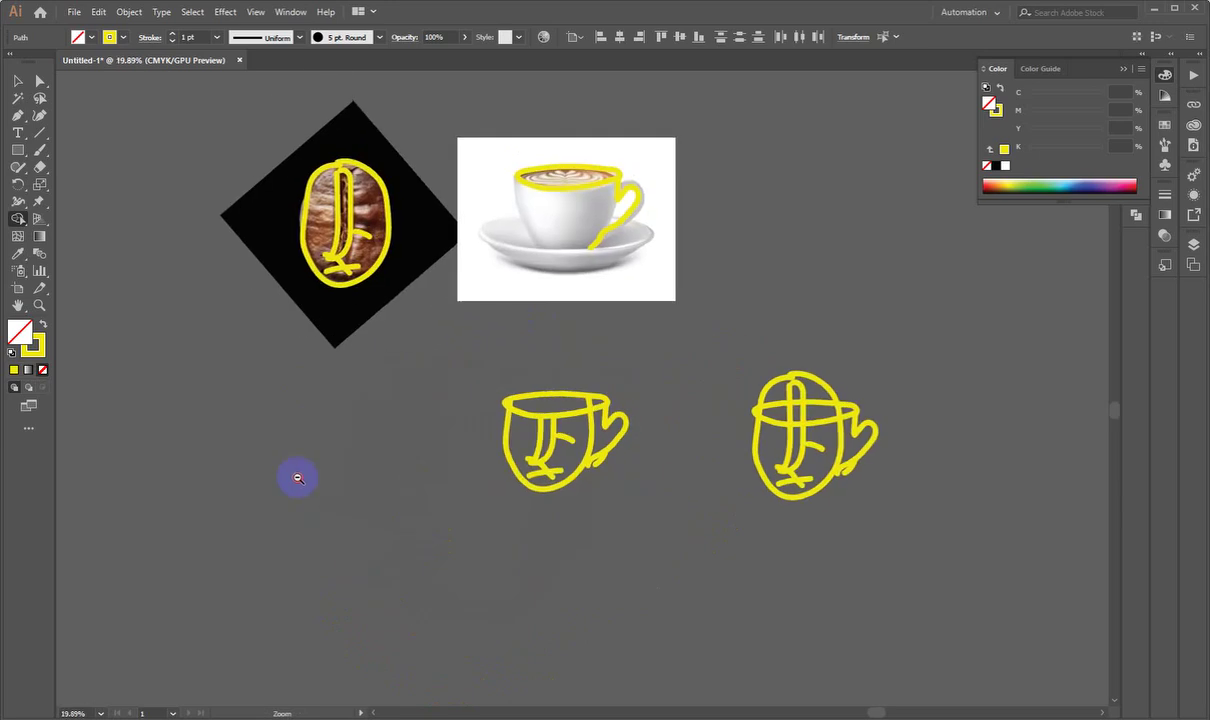
{"action": "scroll", "coordinate": [430, 495], "scroll_direction": "up", "scroll_amount": 3, "text": "alt"}
{"action": "scroll", "coordinate": [470, 495], "scroll_direction": "up", "scroll_amount": 1, "text": "alt"}
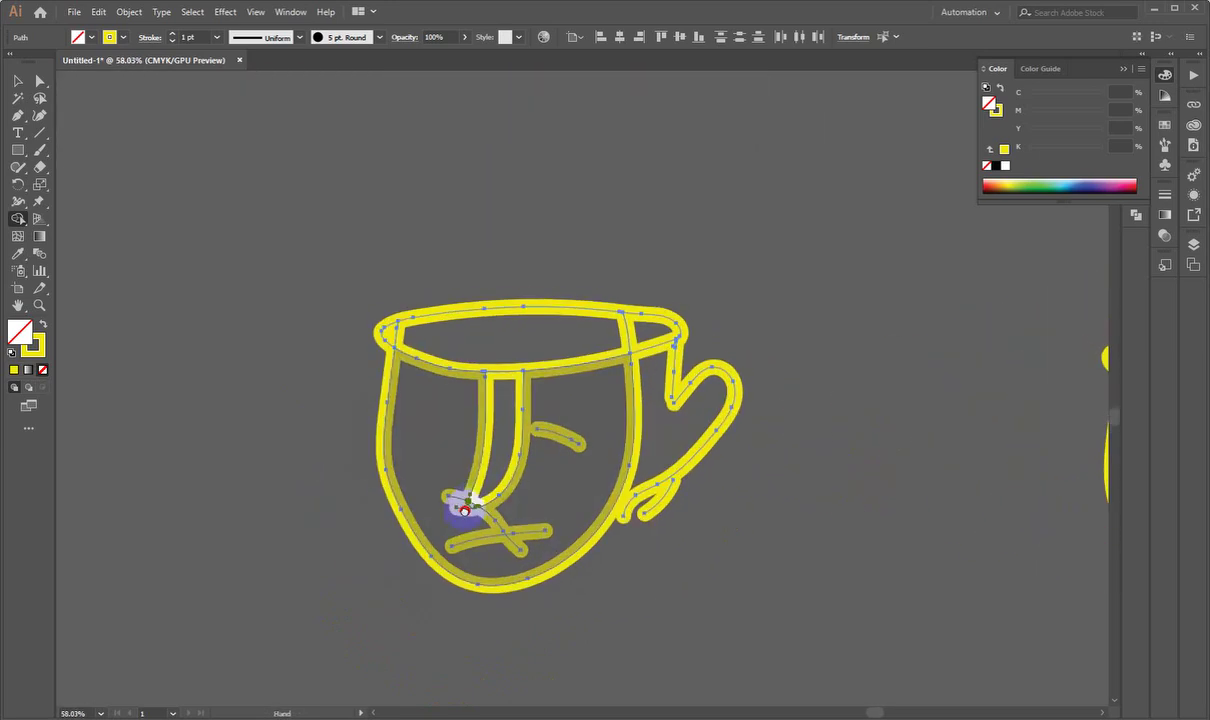
{"action": "mouse_move", "coordinate": [464, 510]}
{"action": "left_mouse_down"}
{"action": "mouse_move", "coordinate": [441, 564]}
{"action": "mouse_move", "coordinate": [745, 405]}
{"action": "mouse_move", "coordinate": [551, 480]}
{"action": "mouse_move", "coordinate": [267, 508]}
{"action": "mouse_move", "coordinate": [586, 491]}
{"action": "mouse_move", "coordinate": [637, 451]}
{"action": "mouse_move", "coordinate": [520, 541]}
{"action": "mouse_move", "coordinate": [589, 383]}
{"action": "mouse_move", "coordinate": [650, 438]}
{"action": "mouse_move", "coordinate": [575, 513]}
{"action": "mouse_move", "coordinate": [484, 433]}
{"action": "left_mouse_up"}
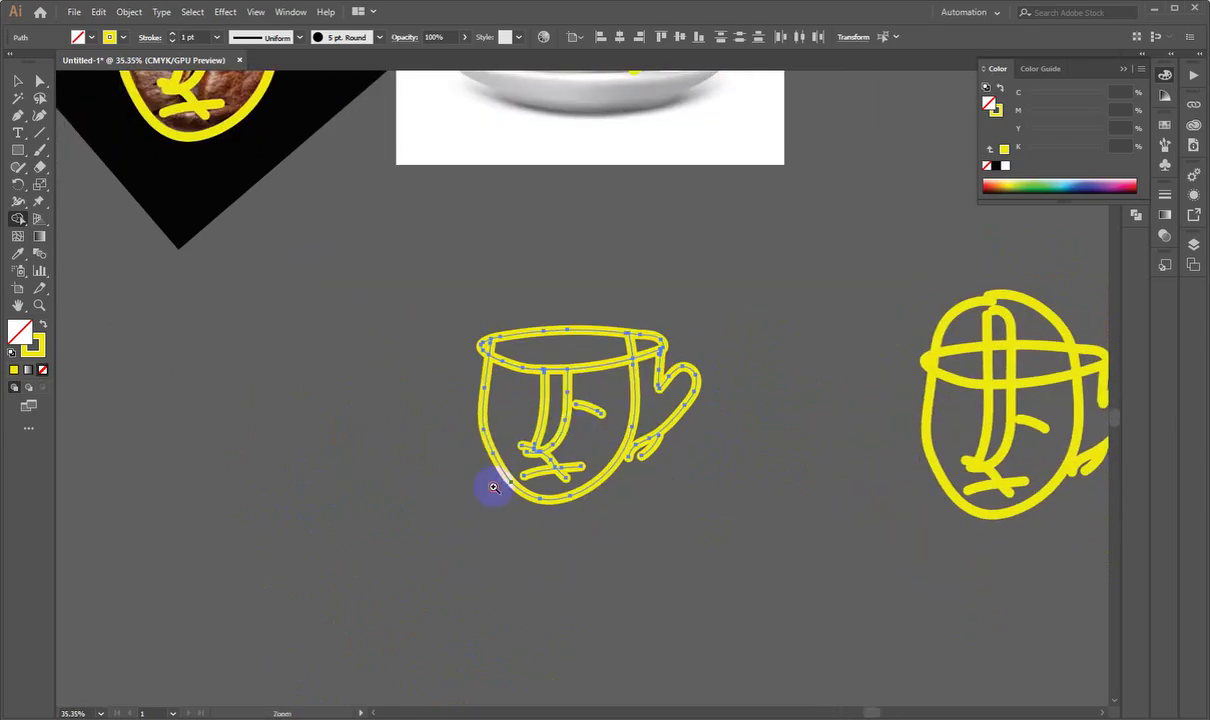
{"action": "left_click_drag", "start_coordinate": [494, 487], "coordinate": [753, 450]}
{"action": "left_click", "coordinate": [1165, 77]}
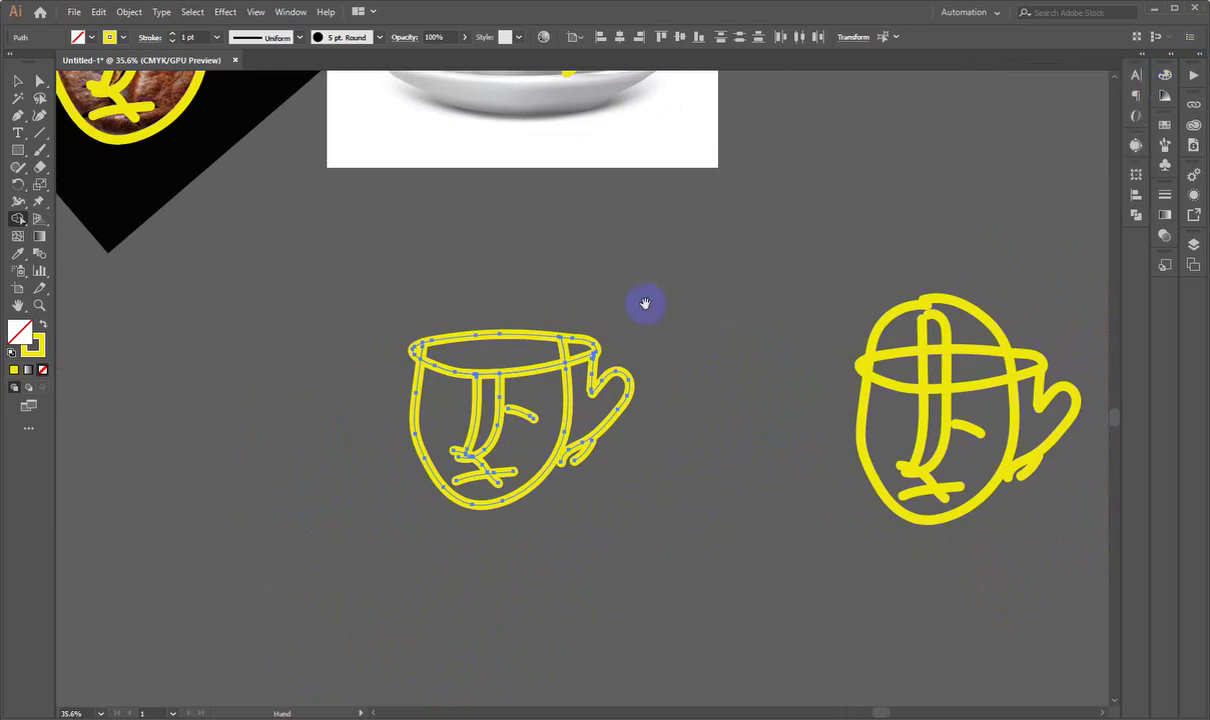
{"action": "left_click_drag", "start_coordinate": [645, 303], "coordinate": [714, 346]}
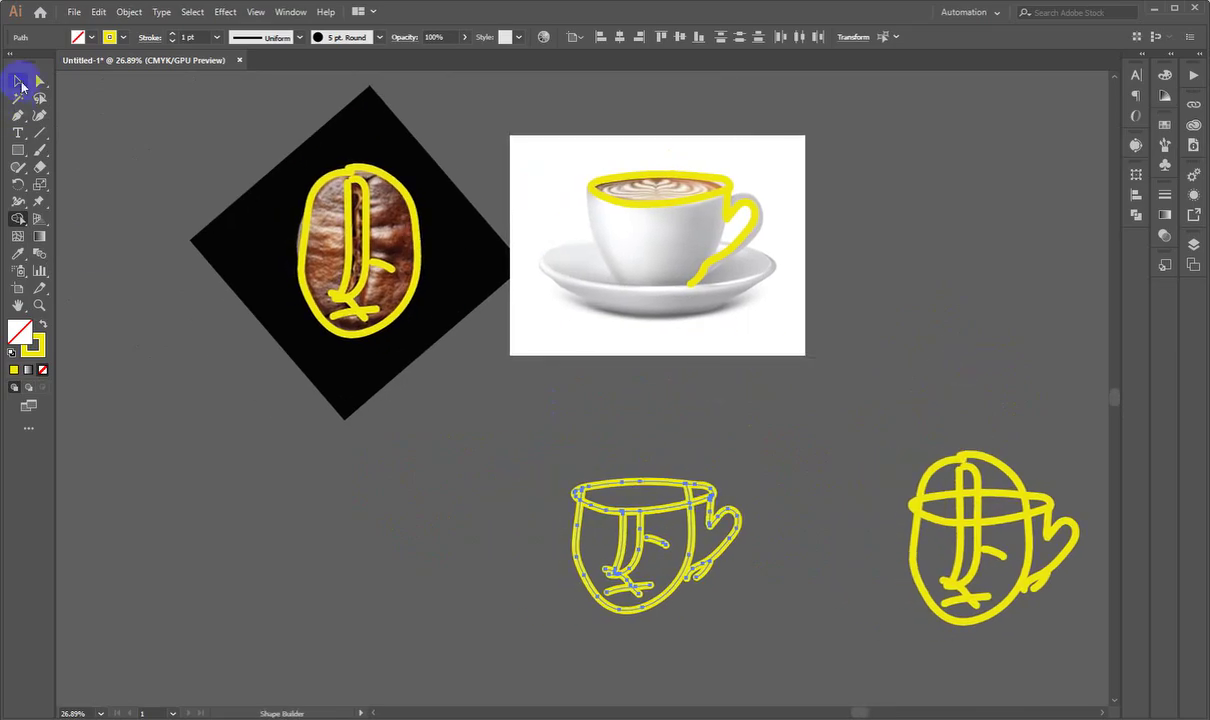
{"action": "left_click", "coordinate": [133, 365]}
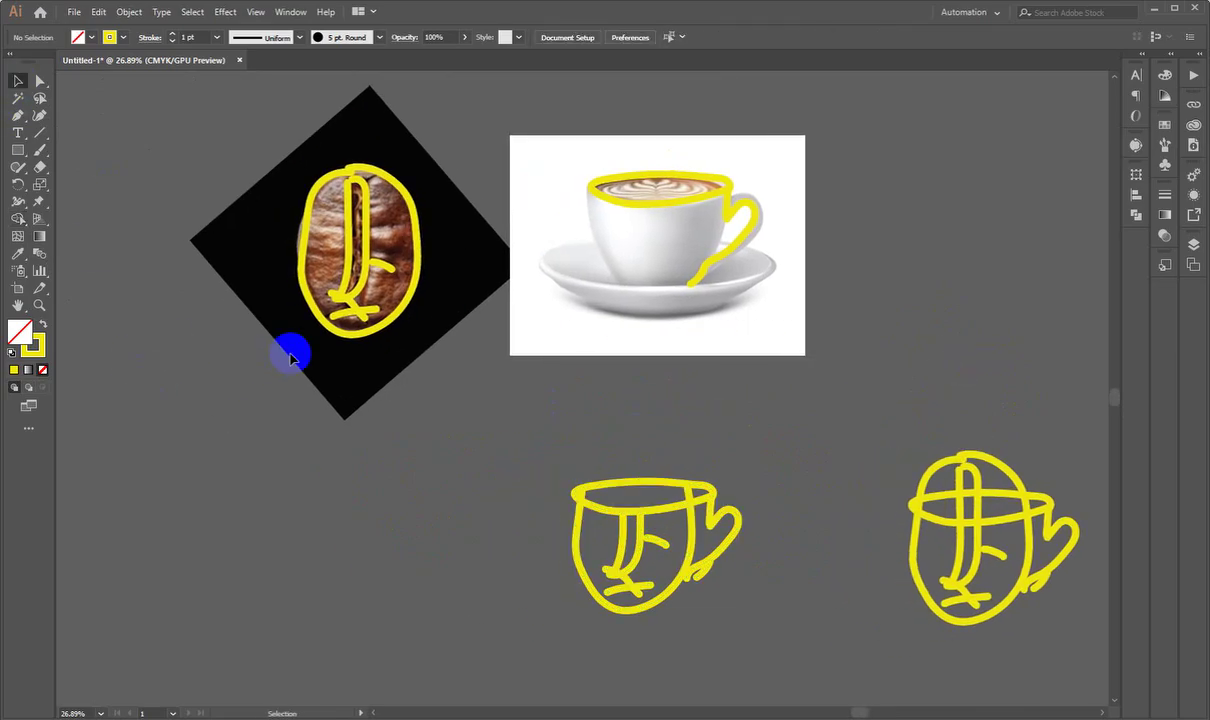
{"action": "scroll", "coordinate": [338, 338], "scroll_direction": "down", "scroll_amount": 3}
{"action": "scroll", "coordinate": [583, 292], "scroll_direction": "up", "scroll_amount": 2}
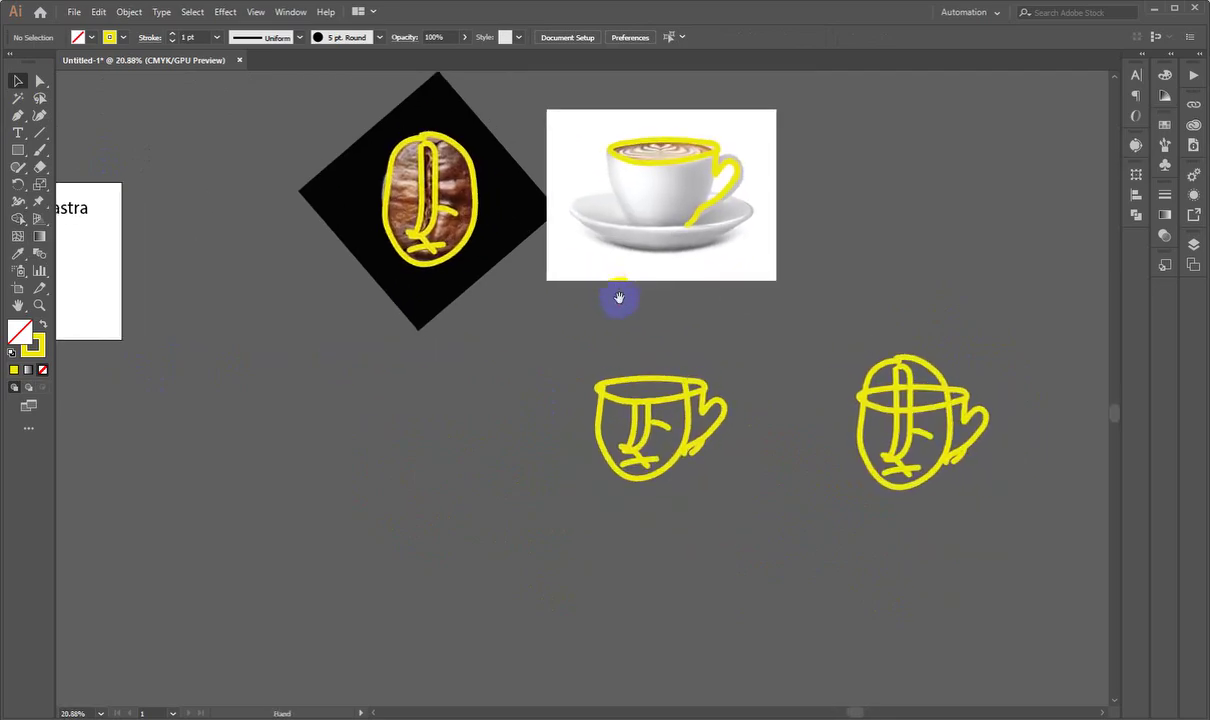
{"action": "scroll", "coordinate": [508, 394], "scroll_direction": "up", "scroll_amount": 1}
{"action": "scroll", "coordinate": [664, 351], "scroll_direction": "up", "scroll_amount": 2}
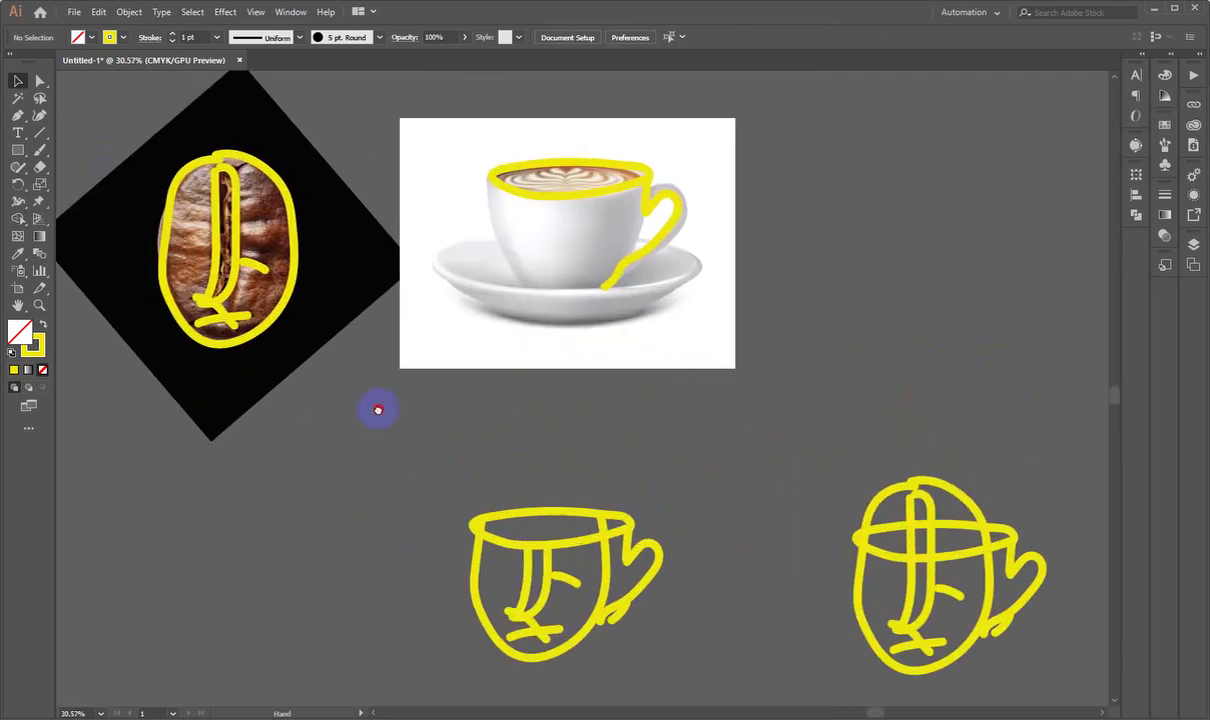
{"action": "left_click_drag", "start_coordinate": [378, 410], "coordinate": [554, 396]}
{"action": "left_click_drag", "start_coordinate": [375, 444], "coordinate": [358, 381]}
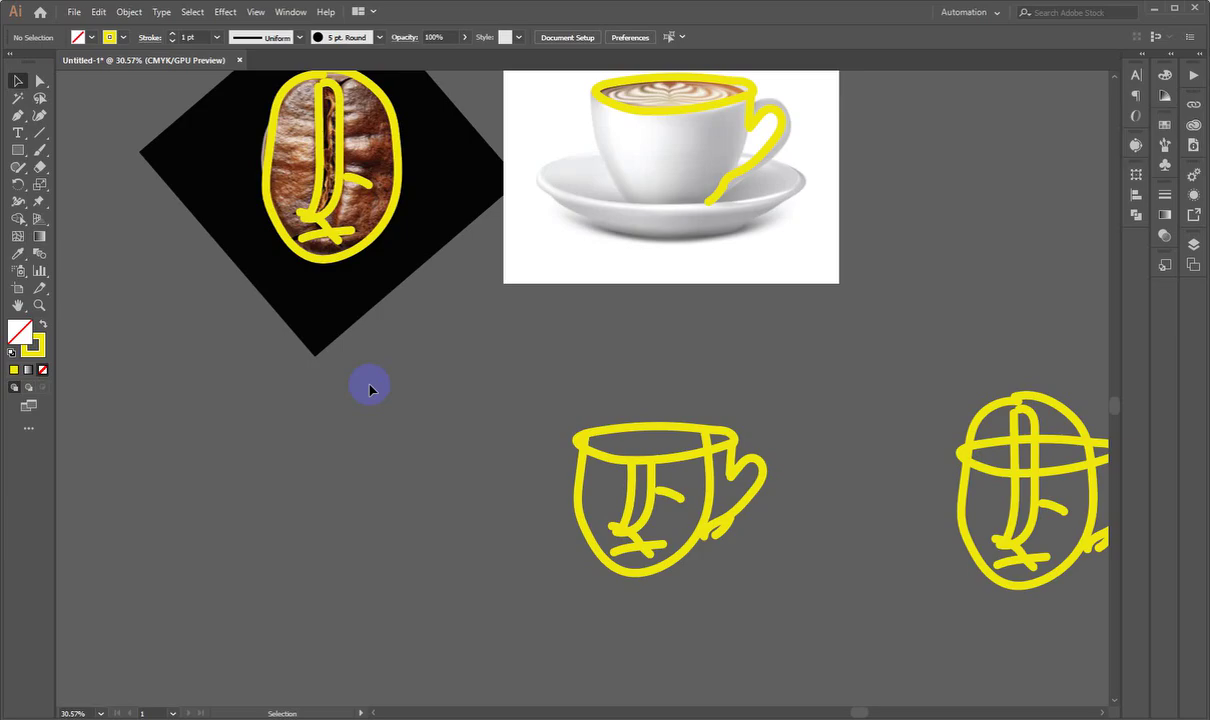
{"action": "scroll", "coordinate": [369, 389], "scroll_direction": "down", "scroll_amount": 1}
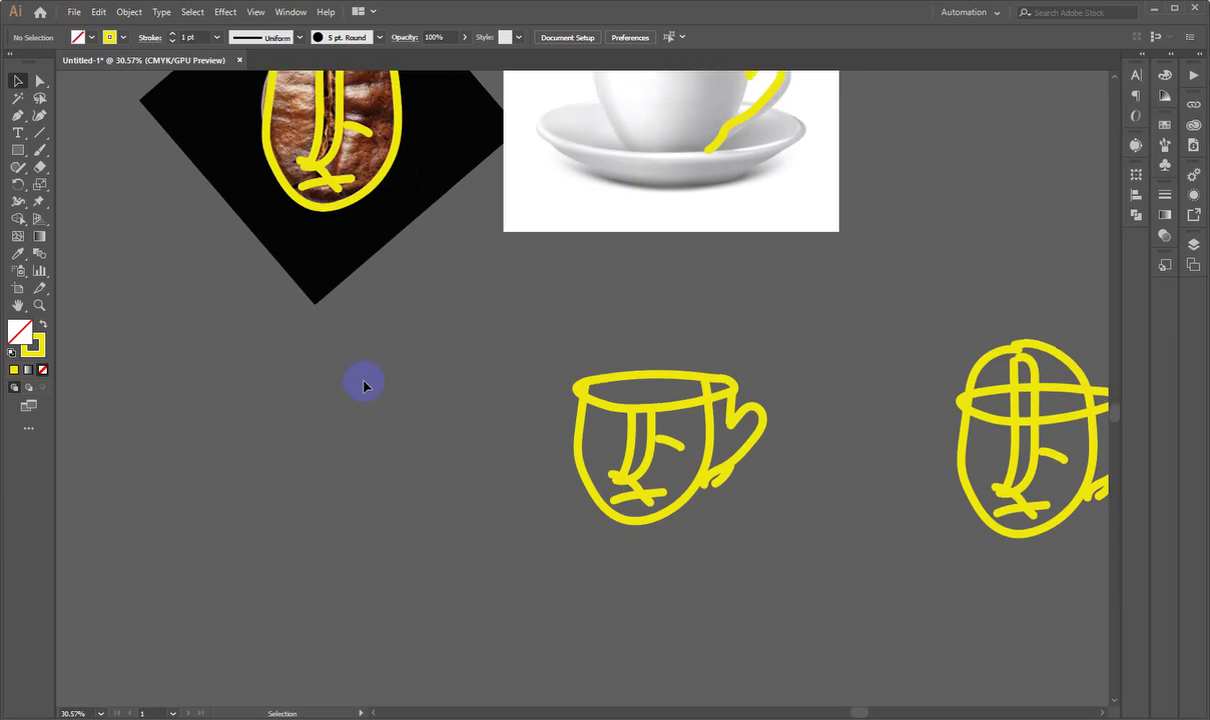
{"action": "scroll", "coordinate": [364, 387], "scroll_direction": "down", "scroll_amount": 1}
{"action": "scroll", "coordinate": [365, 384], "scroll_direction": "down", "scroll_amount": 2}
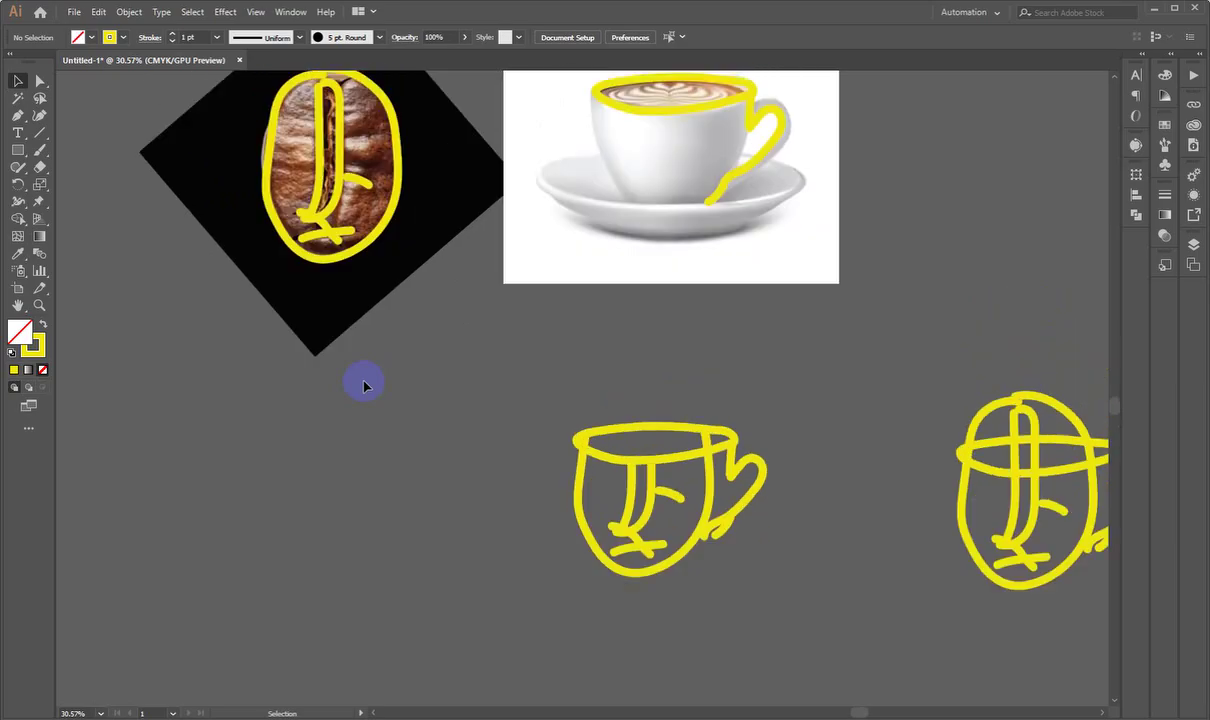
{"action": "key", "text": "z"}
{"action": "left_click", "coordinate": [454, 211], "text": "alt"}
{"action": "scroll", "coordinate": [326, 326], "scroll_direction": "up", "scroll_amount": 3}
{"action": "scroll", "coordinate": [413, 483], "scroll_direction": "up", "scroll_amount": 2}
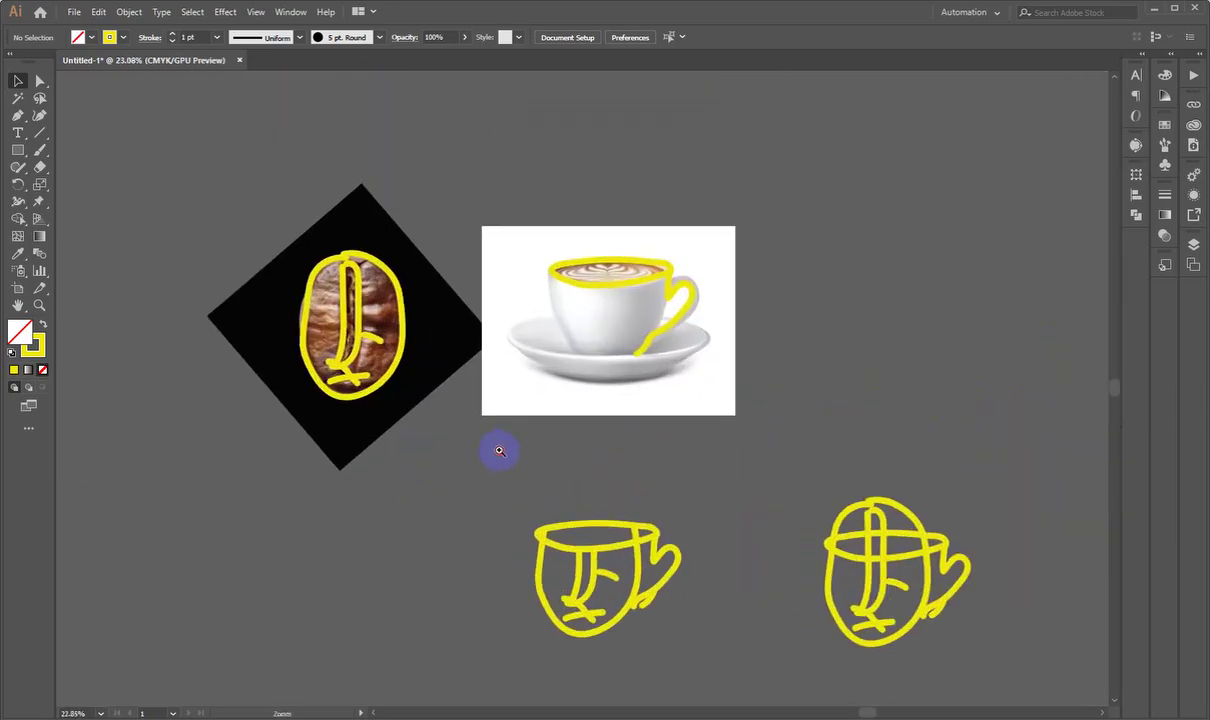
{"action": "scroll", "coordinate": [497, 448], "scroll_direction": "right", "scroll_amount": 2}
{"action": "left_click_drag", "start_coordinate": [641, 355], "coordinate": [357, 382]}
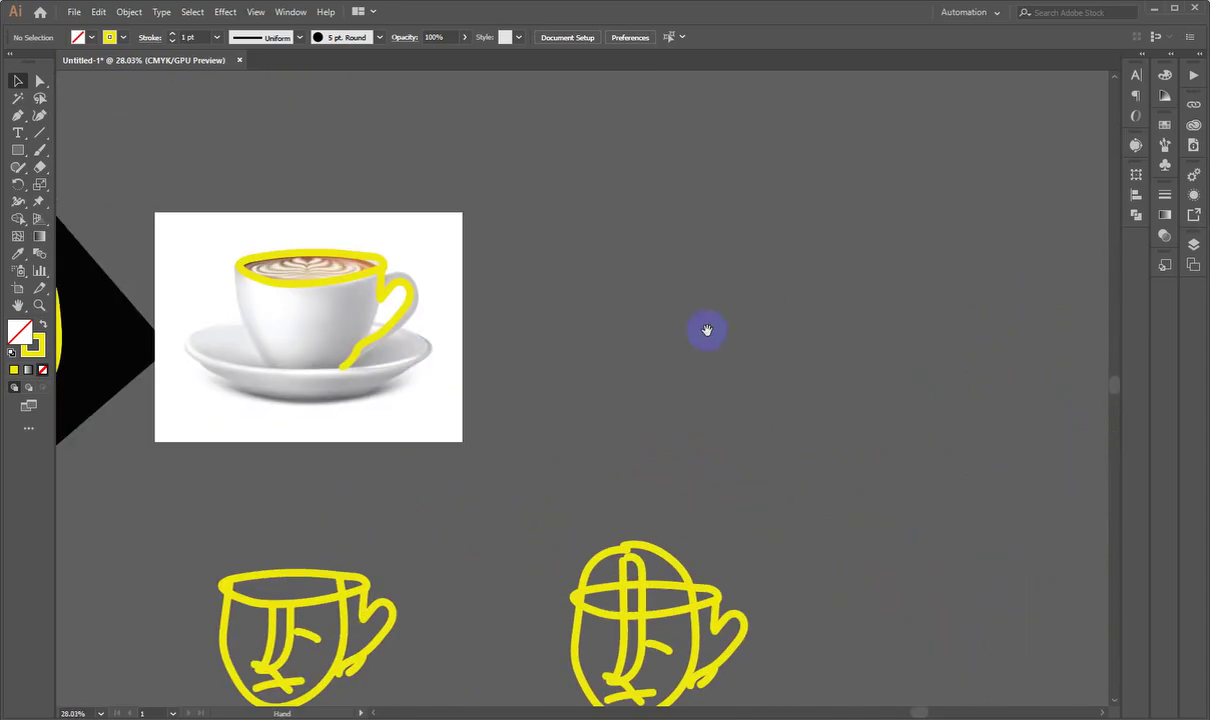
{"action": "left_click_drag", "start_coordinate": [706, 330], "coordinate": [494, 220]}
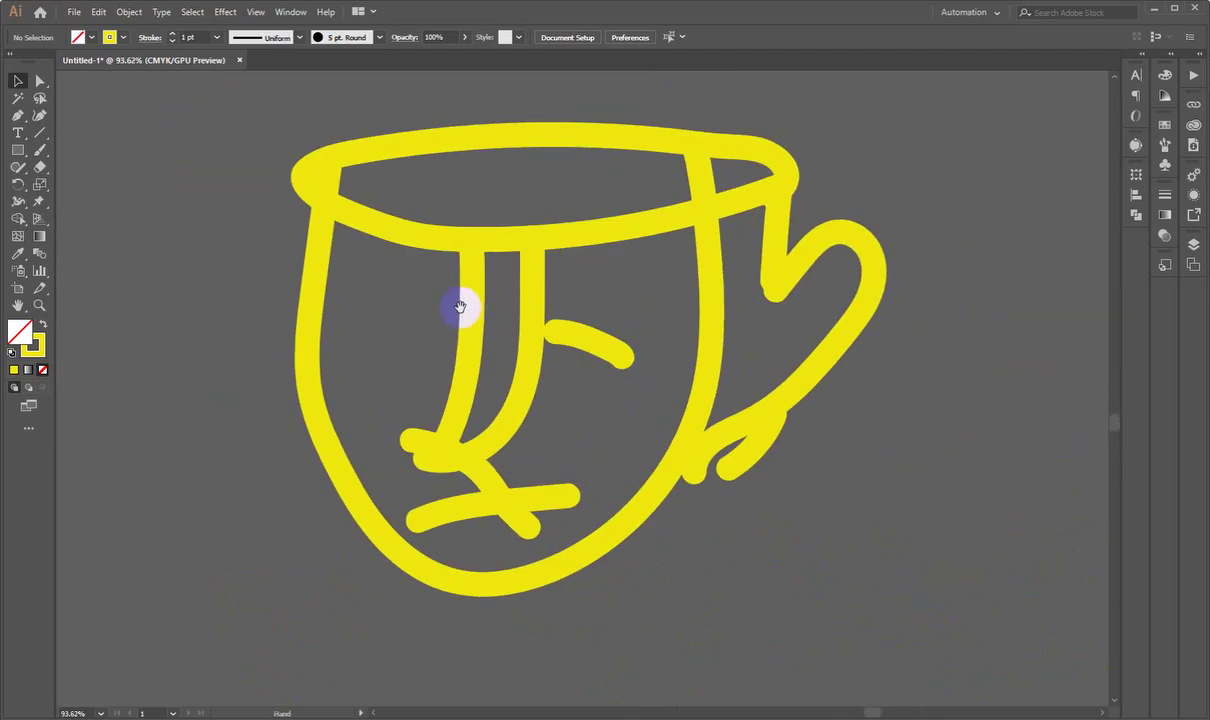
{"action": "scroll", "coordinate": [459, 306], "scroll_direction": "down", "scroll_amount": 5}
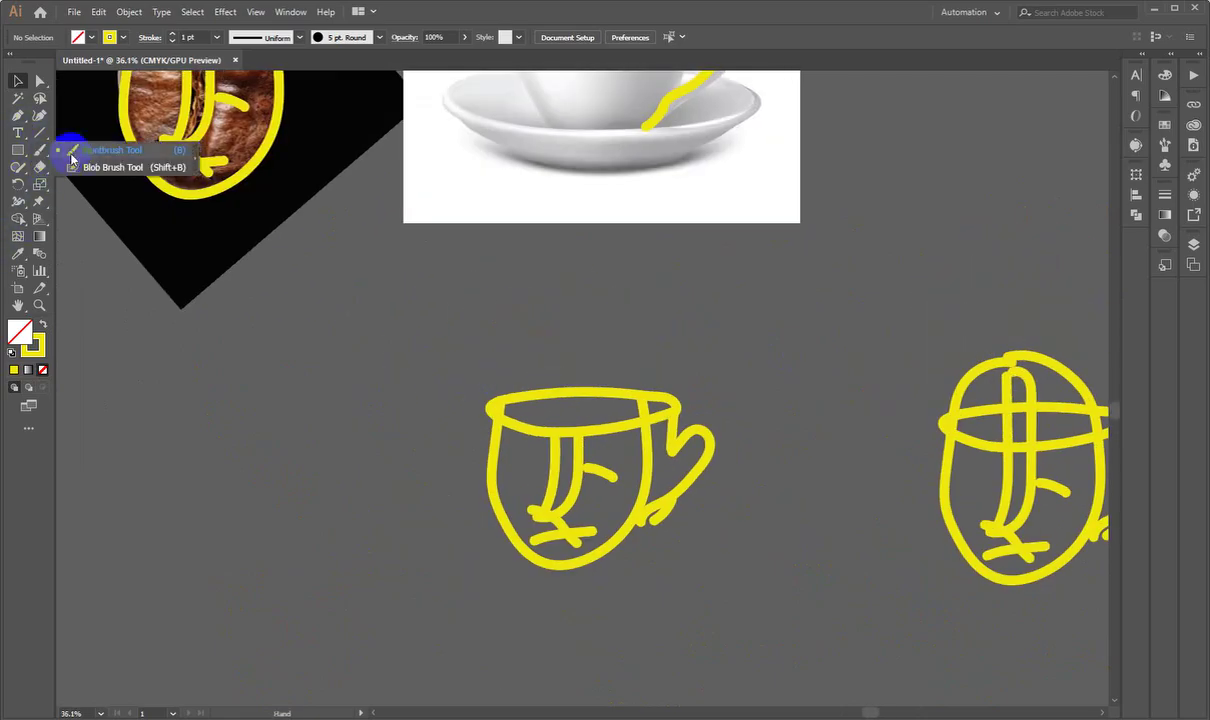
Step: Paint two wavy yellow steam lines rising above the left cup's rim
{"action": "left_click", "coordinate": [40, 150]}
{"action": "scroll", "coordinate": [514, 313], "scroll_direction": "up", "scroll_amount": 3}
{"action": "left_click_drag", "start_coordinate": [459, 200], "coordinate": [503, 328]}
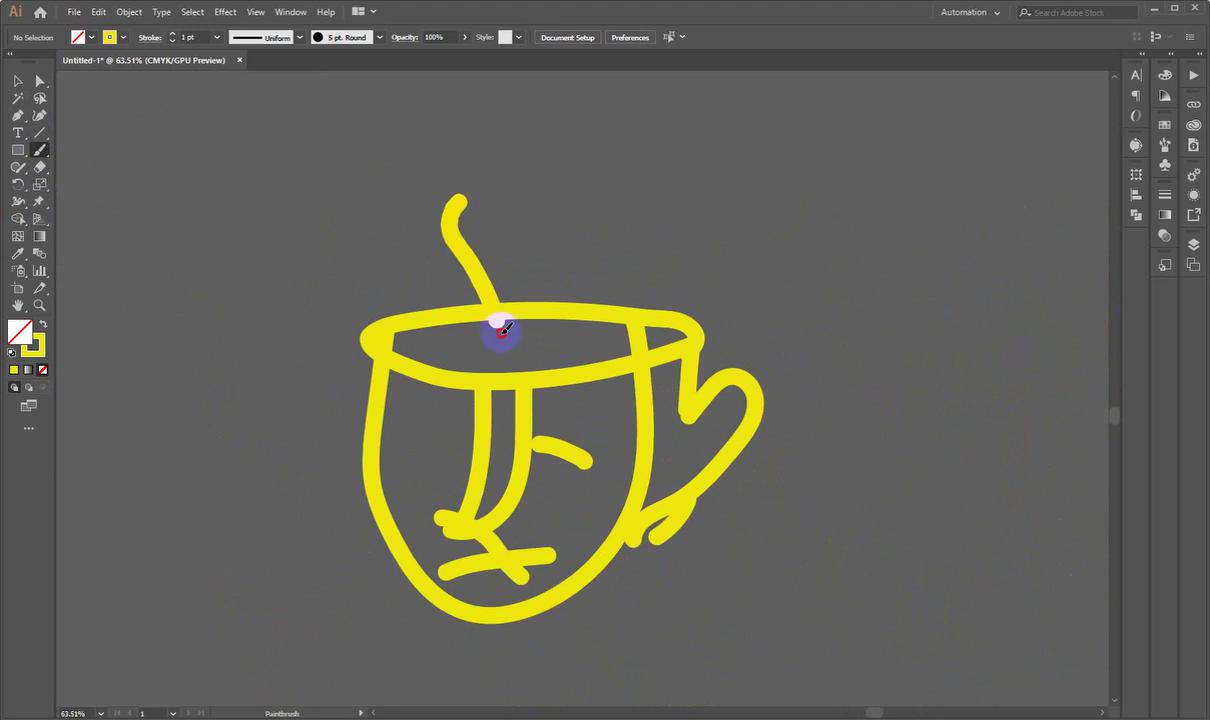
{"action": "left_click_drag", "start_coordinate": [511, 185], "coordinate": [556, 303]}
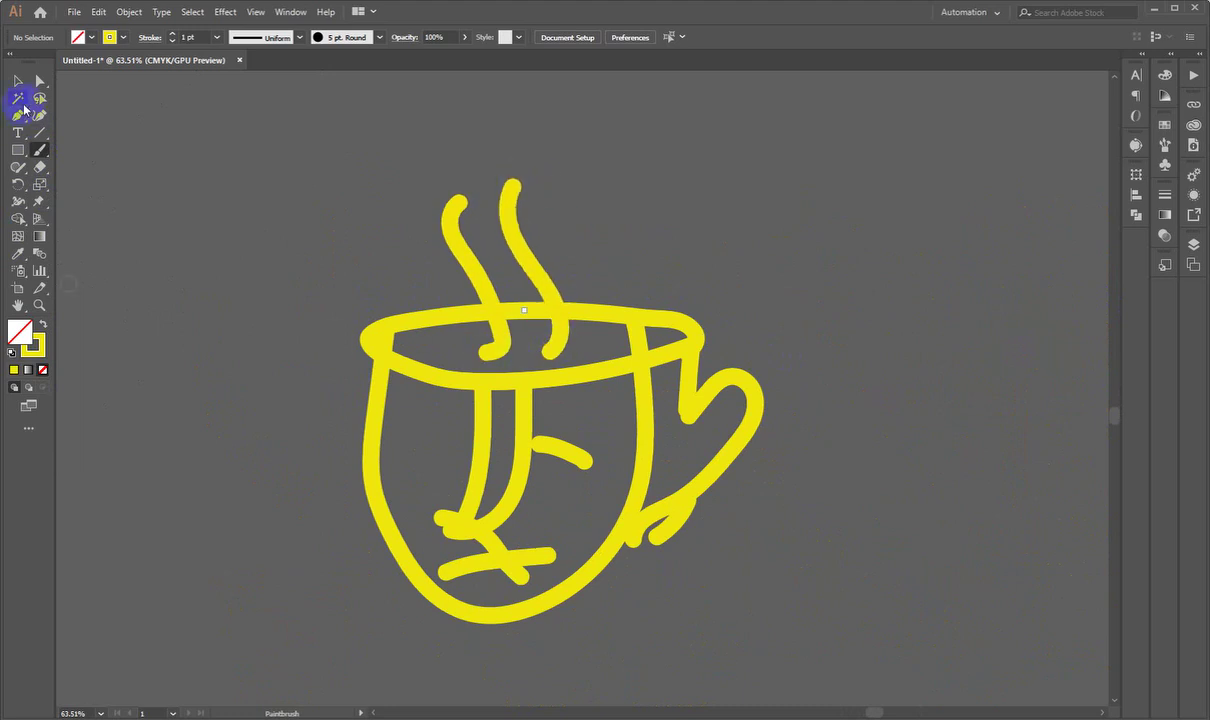
Step: Bring the Roastra text into view and drag a copy of it beside the cups
{"action": "scroll", "coordinate": [330, 308], "scroll_direction": "down", "scroll_amount": 5}
{"action": "scroll", "coordinate": [554, 283], "scroll_direction": "up", "scroll_amount": 3}
{"action": "scroll", "coordinate": [413, 248], "scroll_direction": "up", "scroll_amount": 2}
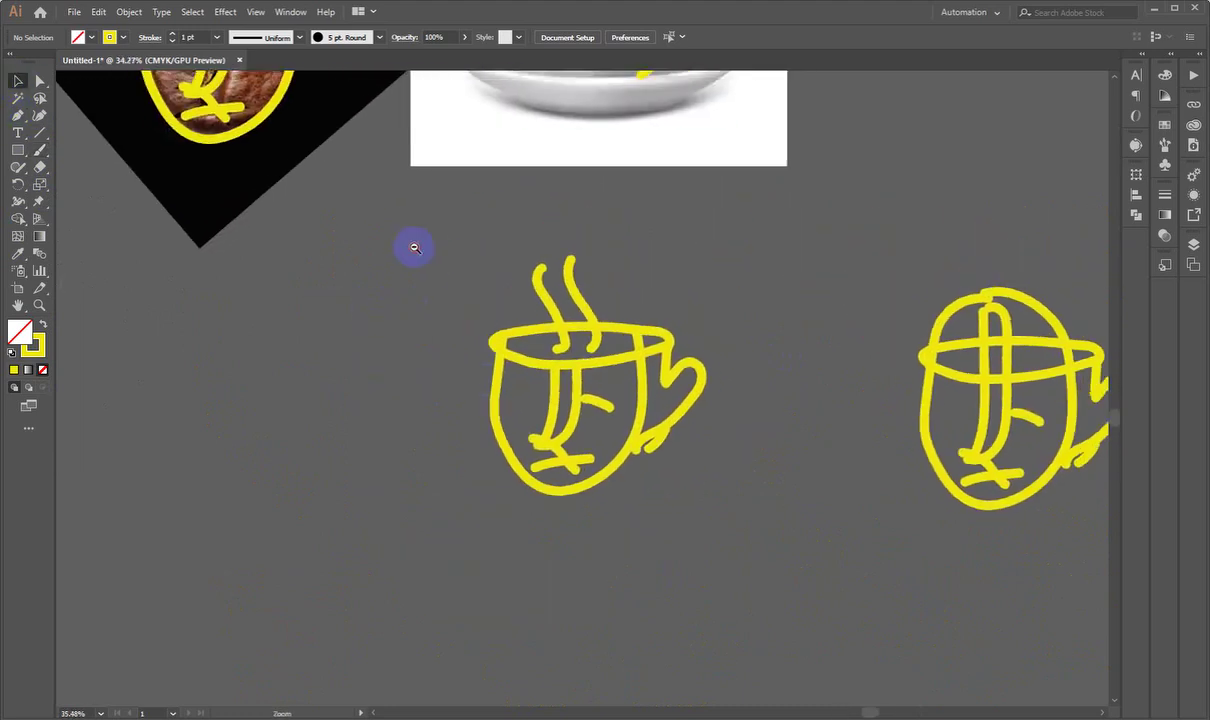
{"action": "scroll", "coordinate": [413, 248], "scroll_direction": "down", "scroll_amount": 2}
{"action": "scroll", "coordinate": [471, 322], "scroll_direction": "down", "scroll_amount": 1}
{"action": "left_click_drag", "start_coordinate": [471, 322], "coordinate": [615, 361]}
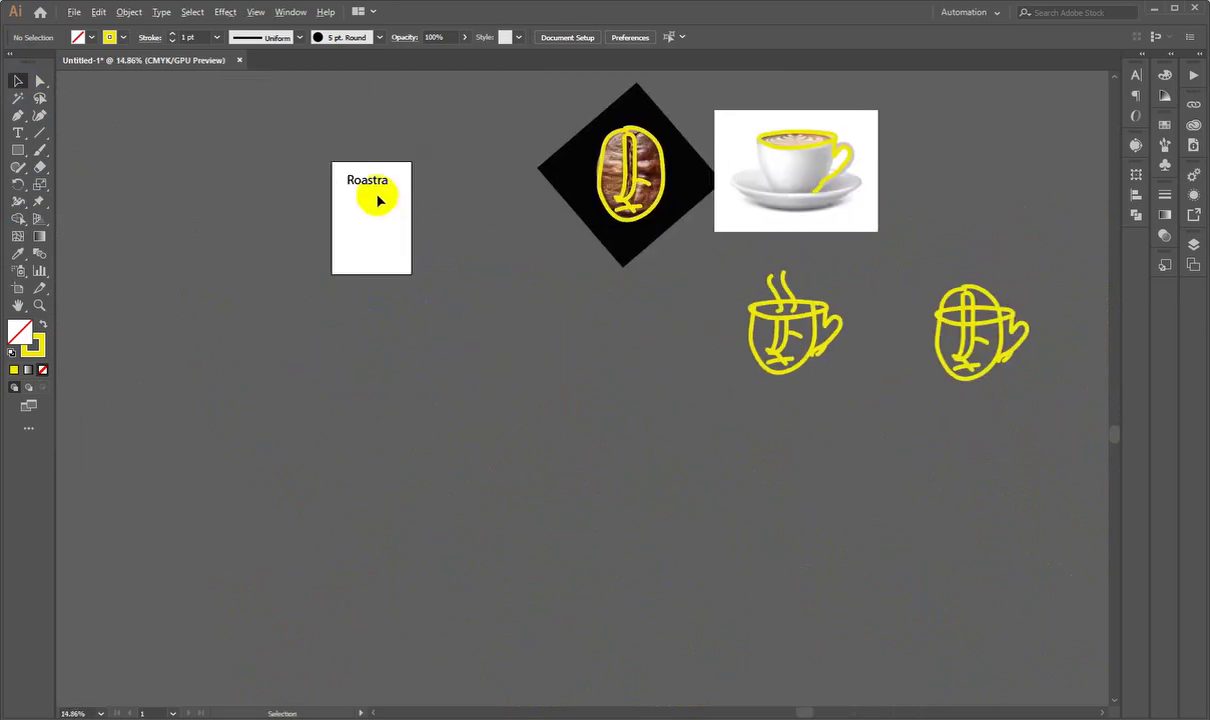
{"action": "left_click_drag", "start_coordinate": [378, 200], "coordinate": [742, 405]}
Step: Enlarge the Roastra text copy and drop it below the cup sketch
{"action": "scroll", "coordinate": [880, 397], "scroll_direction": "up", "scroll_amount": 3}
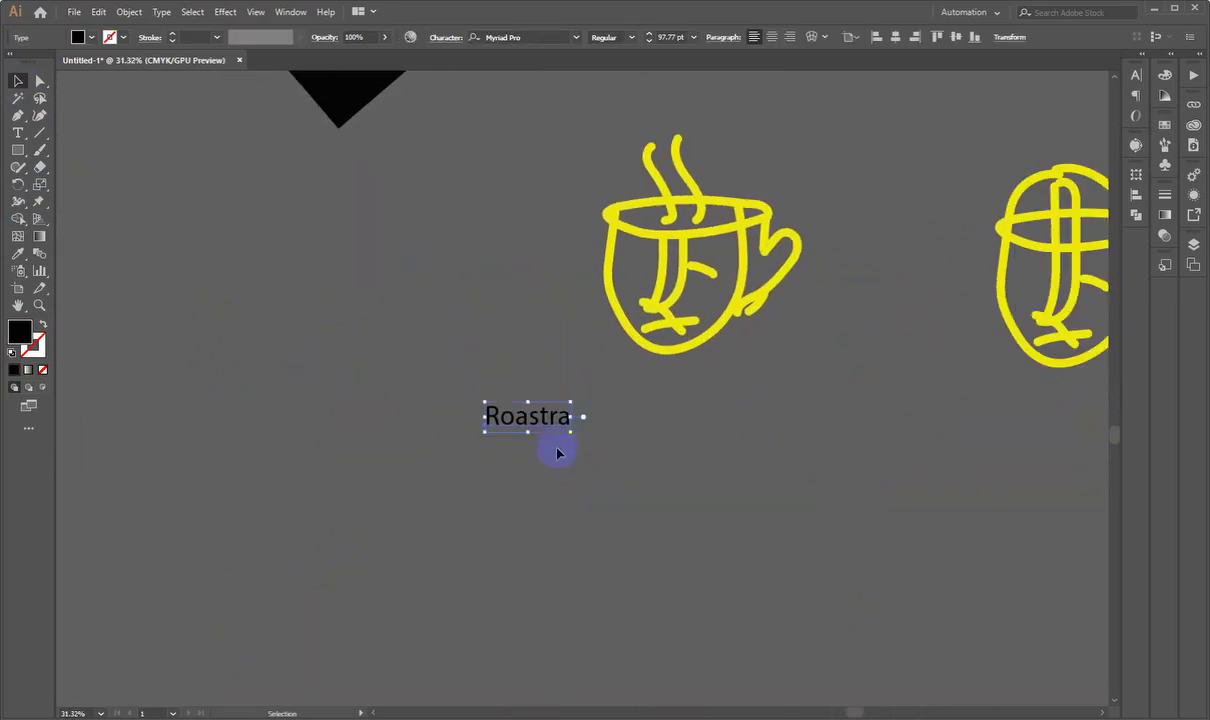
{"action": "left_click_drag", "start_coordinate": [571, 417], "coordinate": [667, 404]}
{"action": "left_click", "coordinate": [850, 364]}
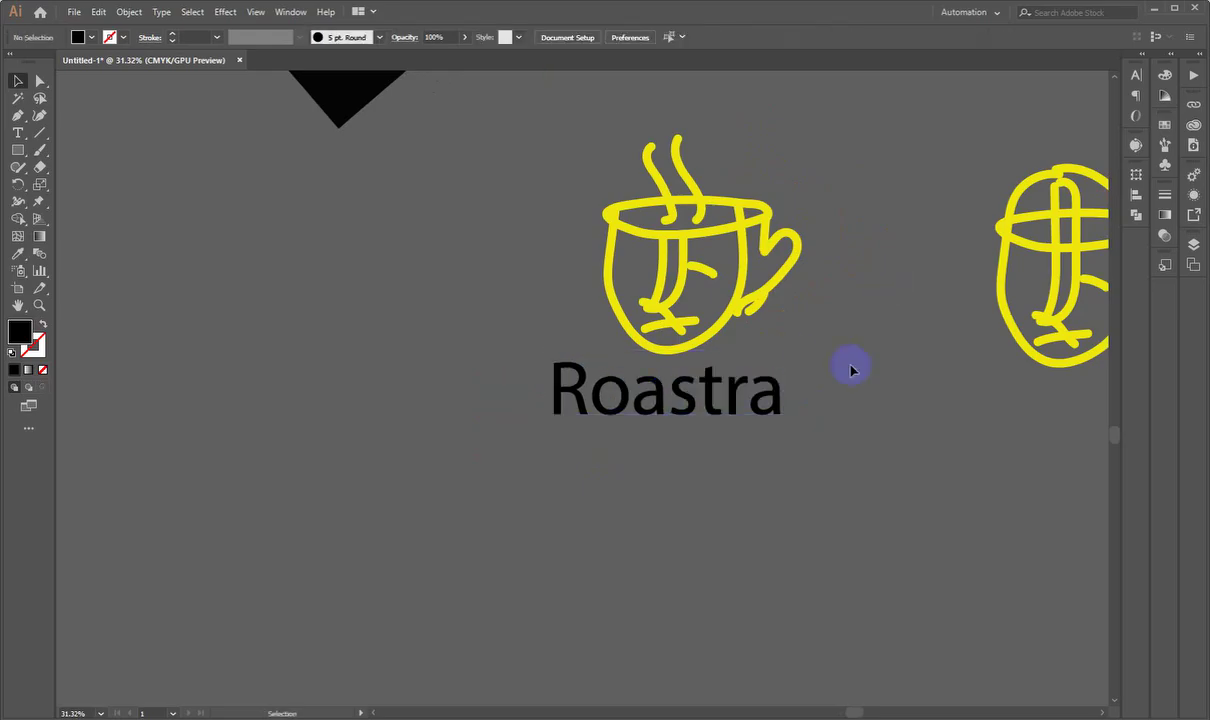
{"action": "scroll", "coordinate": [648, 483], "scroll_direction": "down", "scroll_amount": 2}
{"action": "scroll", "coordinate": [627, 471], "scroll_direction": "up", "scroll_amount": 1}
Step: Scale the Roastra text up to about 995 pt and reposition it up and left
{"action": "left_click", "coordinate": [643, 343]}
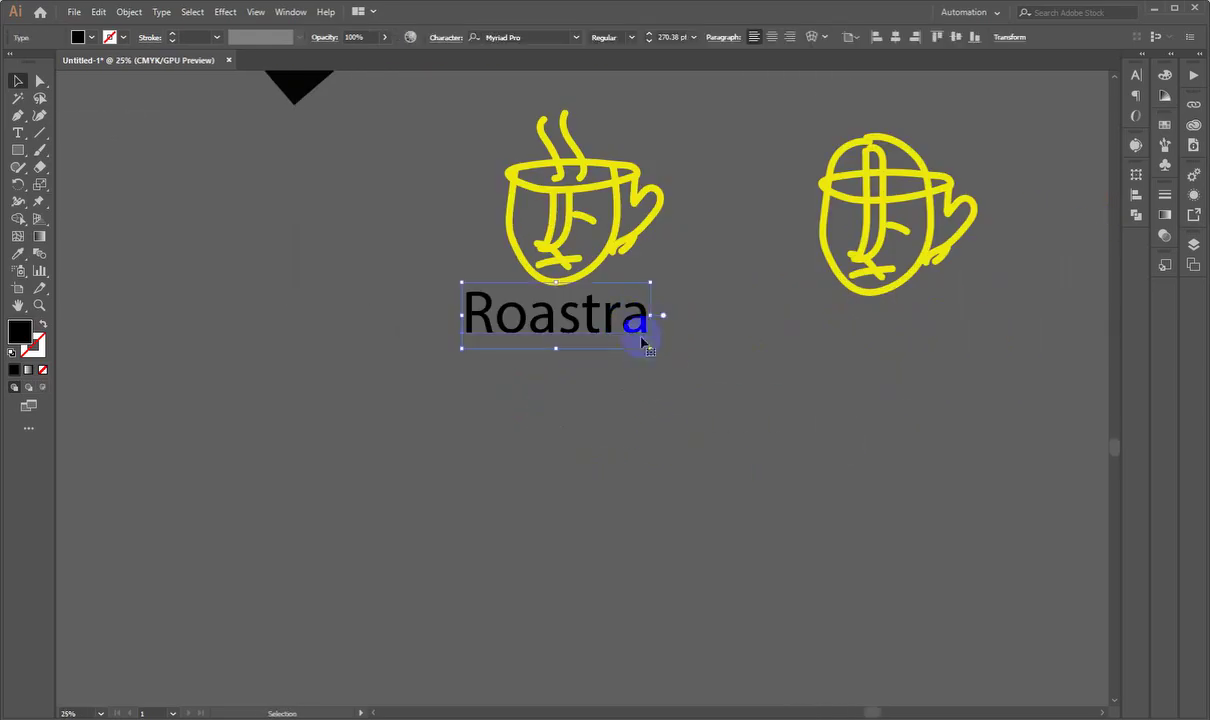
{"action": "left_click_drag", "start_coordinate": [650, 318], "coordinate": [689, 329]}
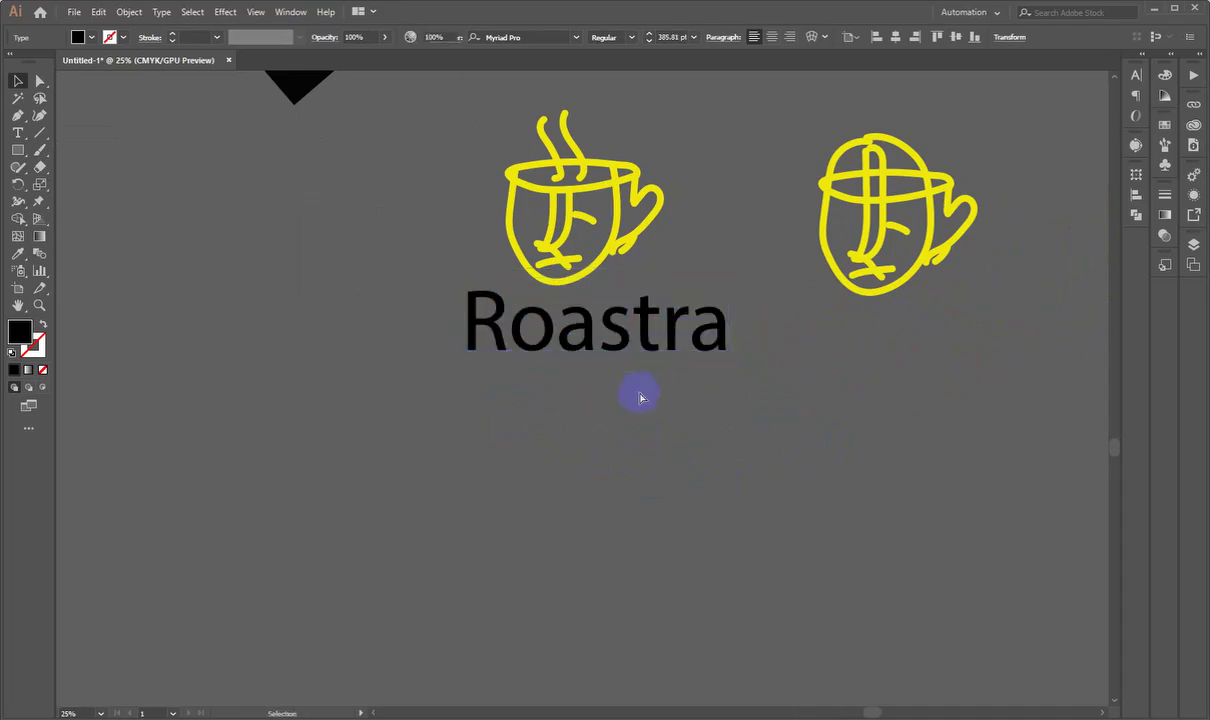
{"action": "left_click_drag", "start_coordinate": [637, 397], "coordinate": [963, 350]}
{"action": "left_click_drag", "start_coordinate": [440, 420], "coordinate": [359, 556]}
{"action": "scroll", "coordinate": [729, 378], "scroll_direction": "down", "scroll_amount": 2}
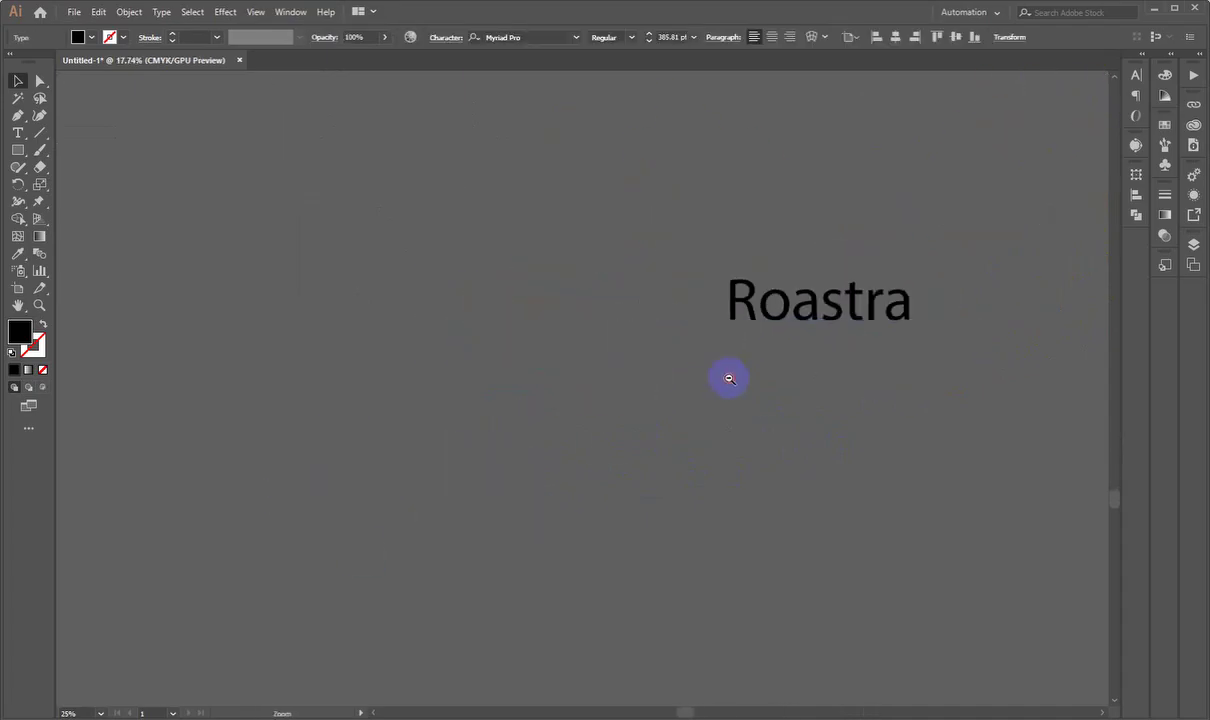
{"action": "left_click_drag", "start_coordinate": [665, 305], "coordinate": [583, 260]}
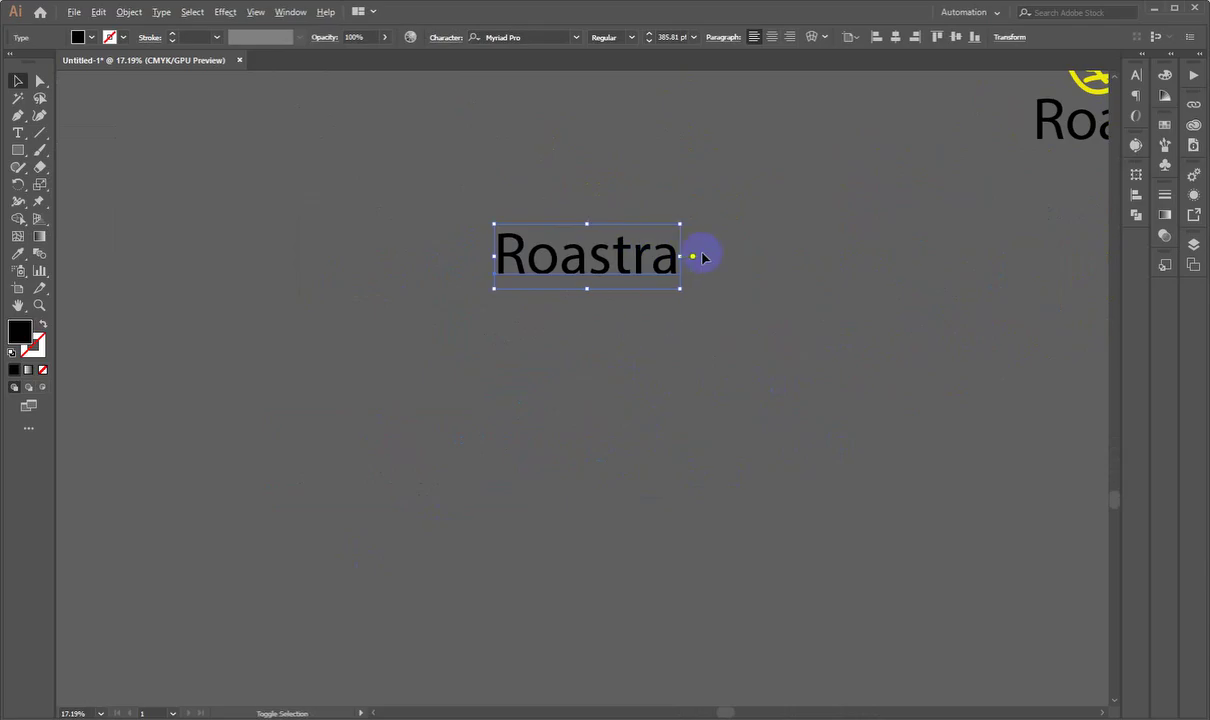
{"action": "left_click_drag", "start_coordinate": [680, 256], "coordinate": [826, 256]}
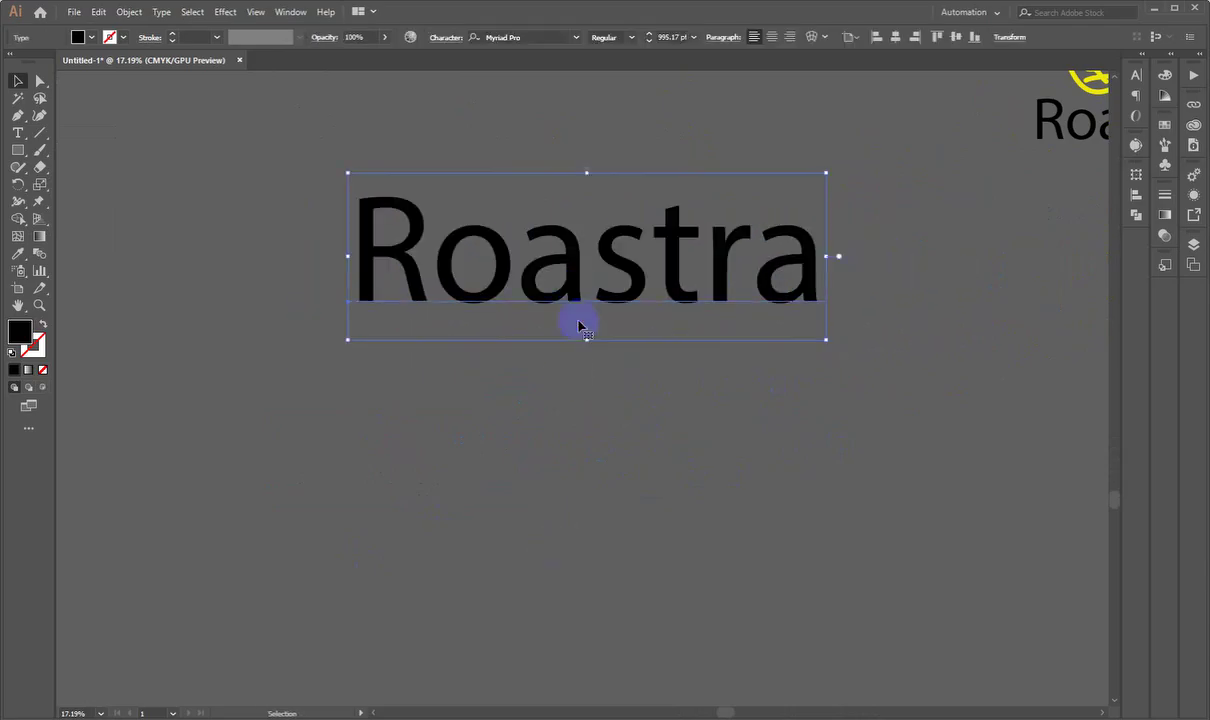
{"action": "key", "text": "alt+Tab"}
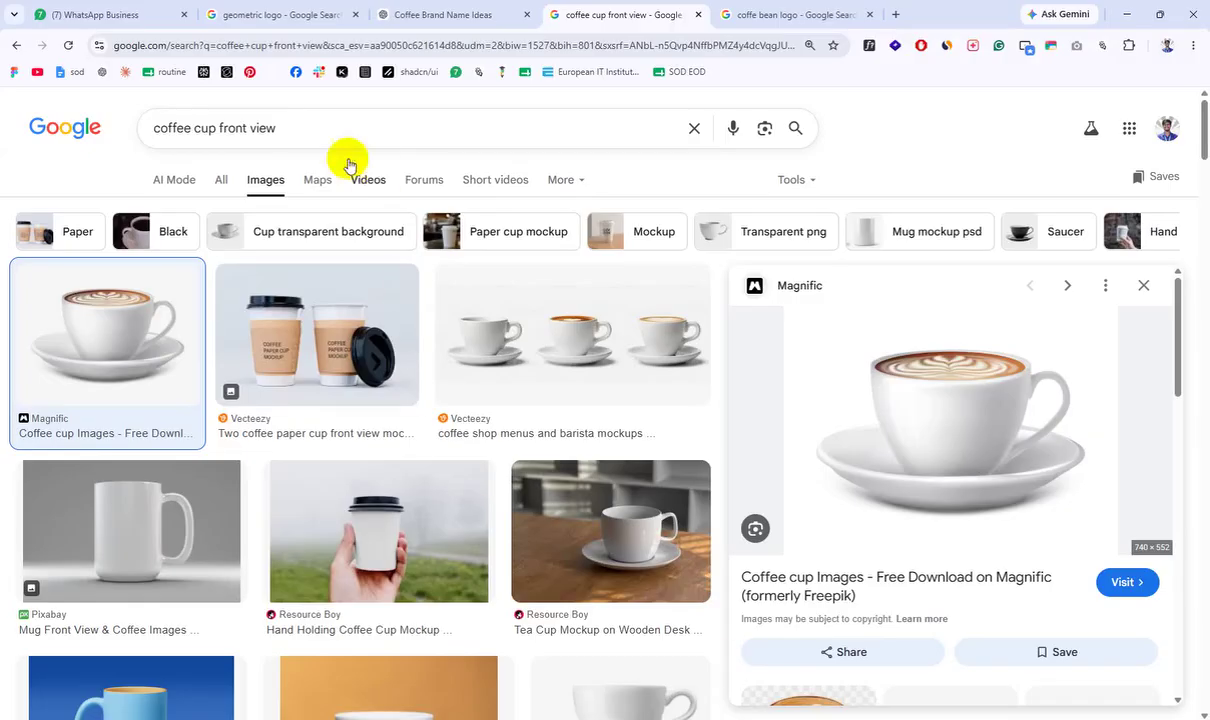
Step: Search Google for 'coffee premium logo font', briefly checking the image results
{"action": "left_click", "coordinate": [645, 45]}
{"action": "type", "text": "coffe bra"}
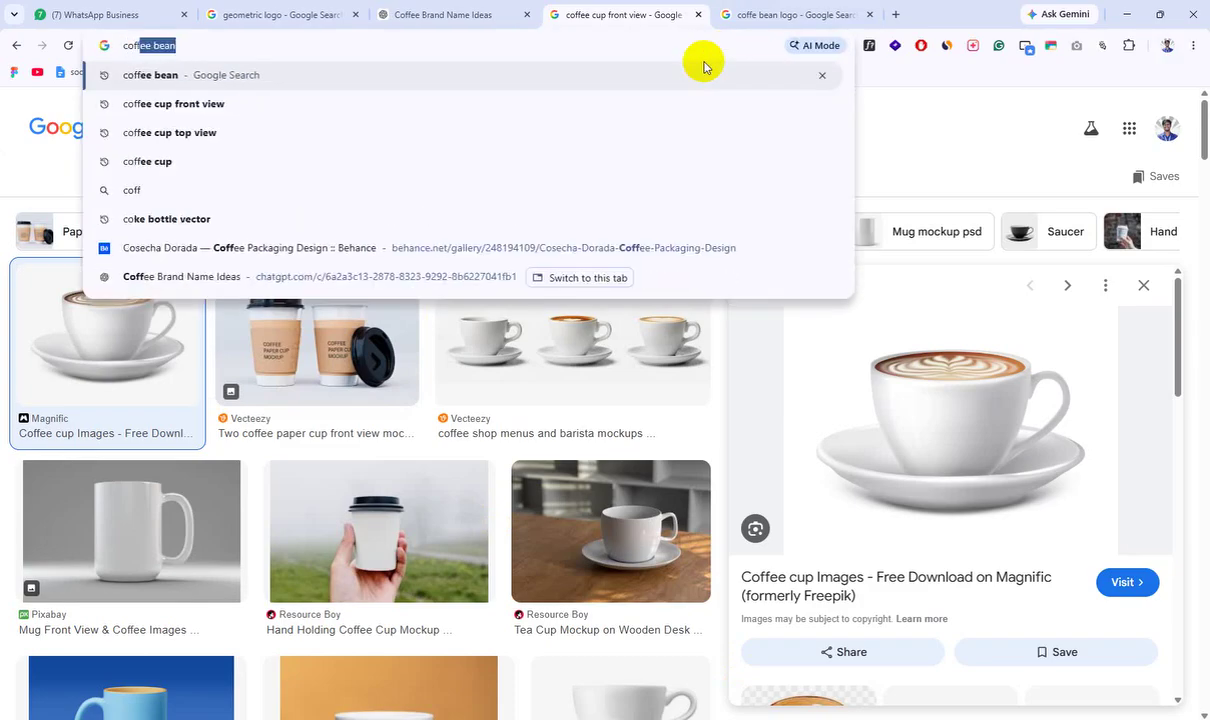
{"action": "key", "text": "BackSpace"}
{"action": "key", "text": "BackSpace"}
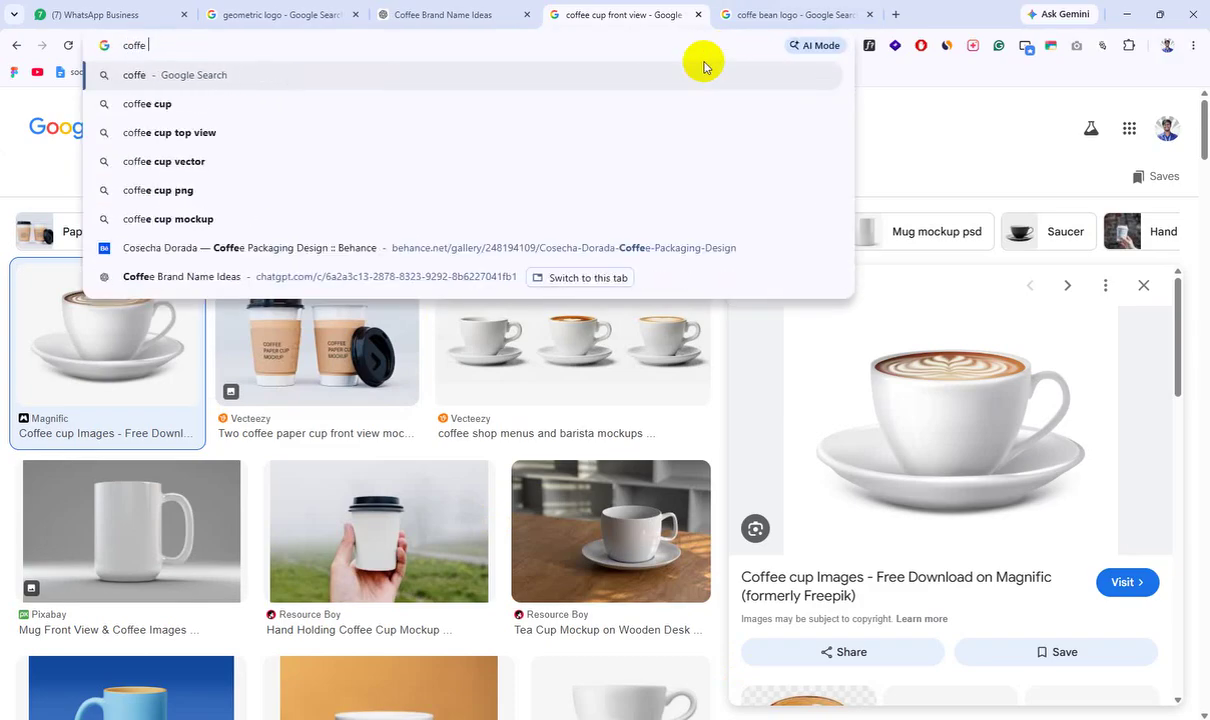
{"action": "type", "text": "log"}
{"action": "key", "text": "BackSpace"}
{"action": "key", "text": "BackSpace"}
{"action": "key", "text": "BackSpace"}
{"action": "key", "text": "BackSpace"}
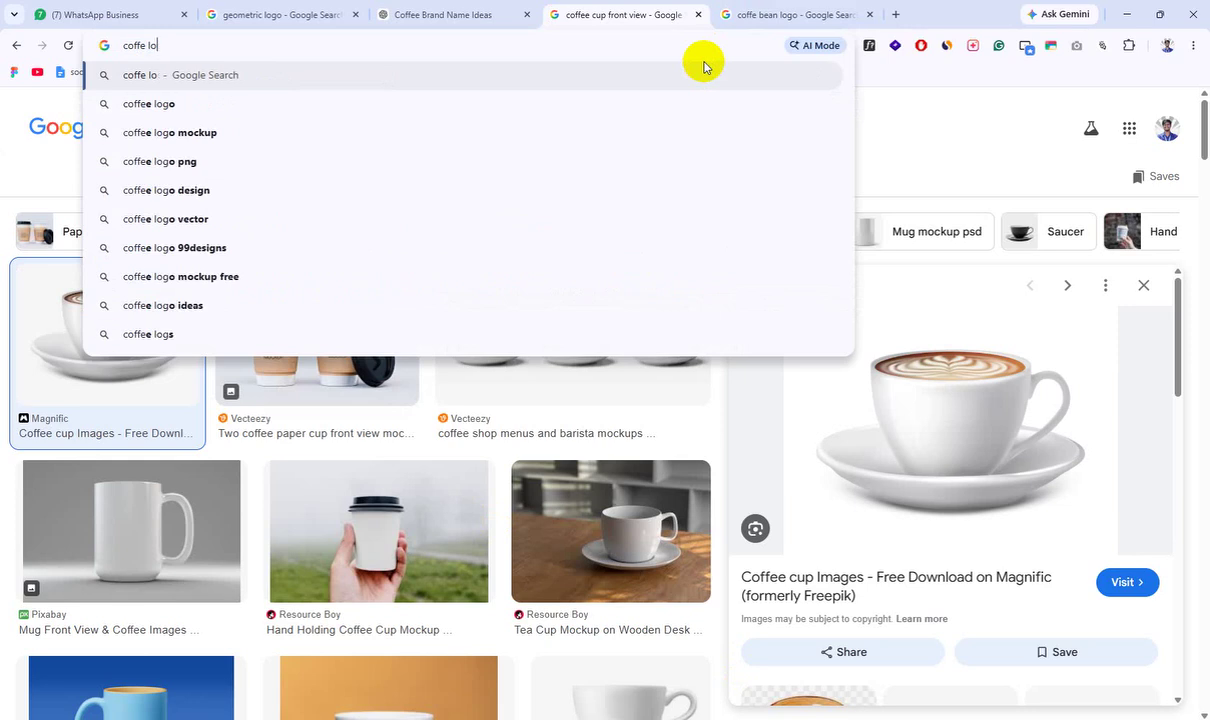
{"action": "type", "text": "p"}
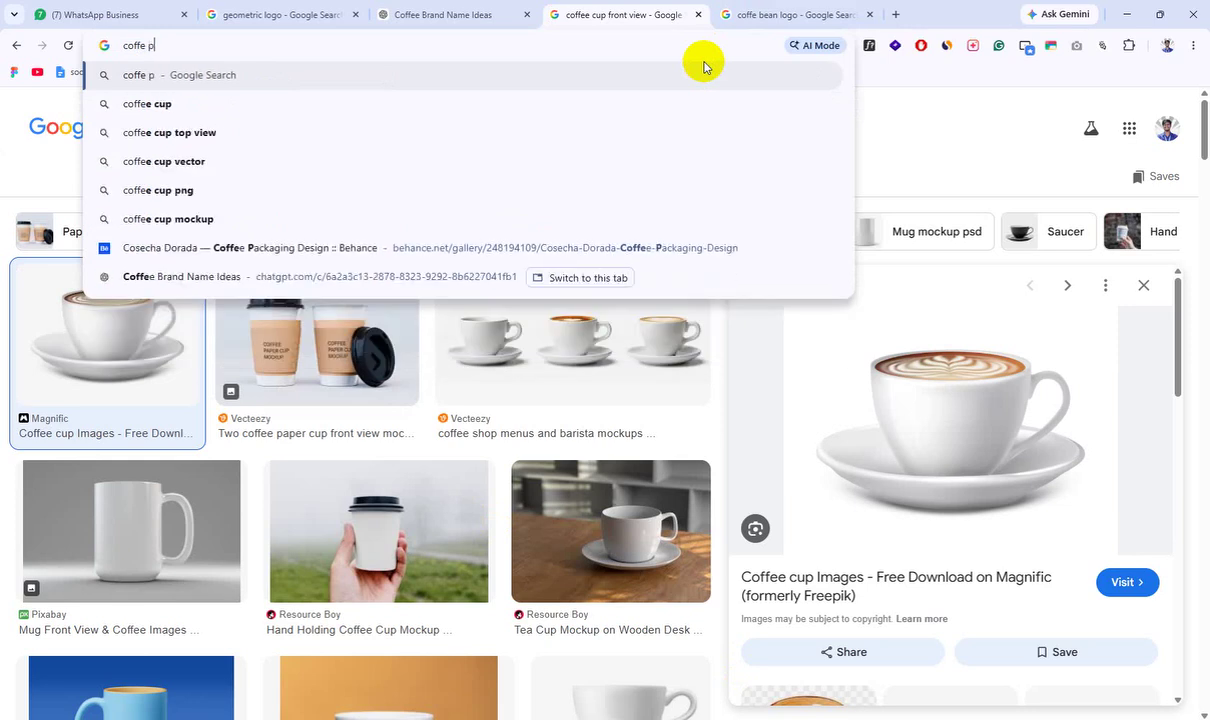
{"action": "type", "text": "remi"}
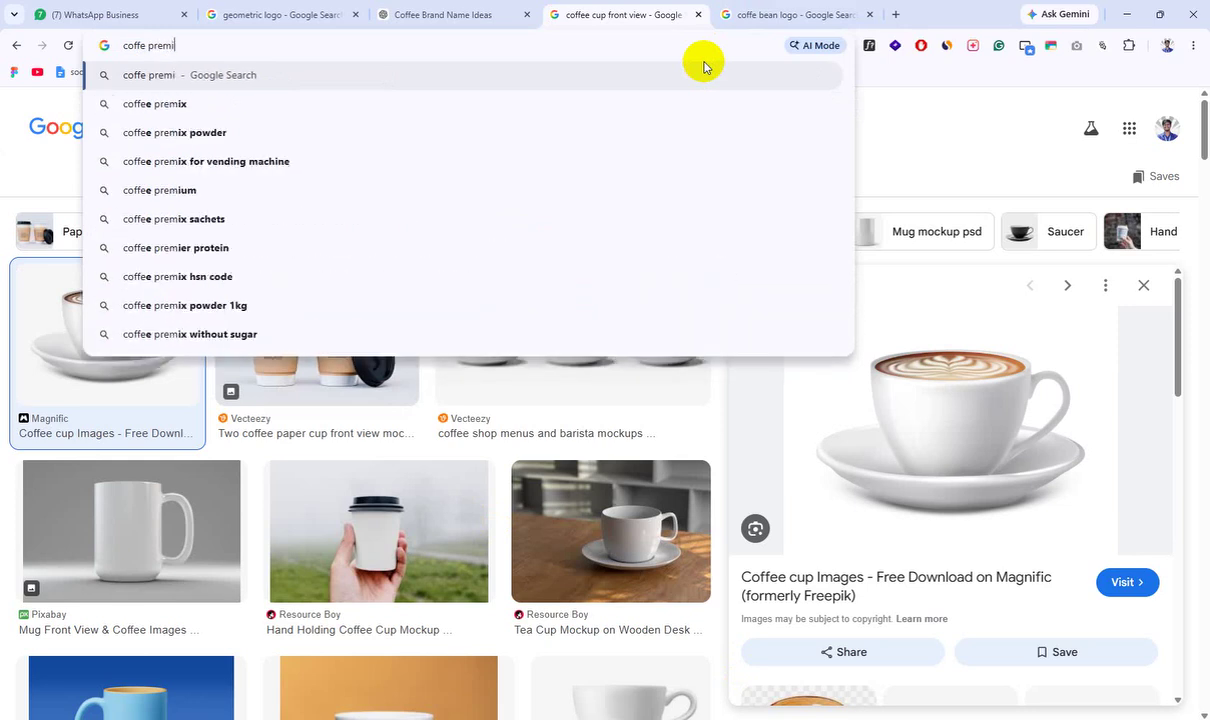
{"action": "type", "text": "um logo font"}
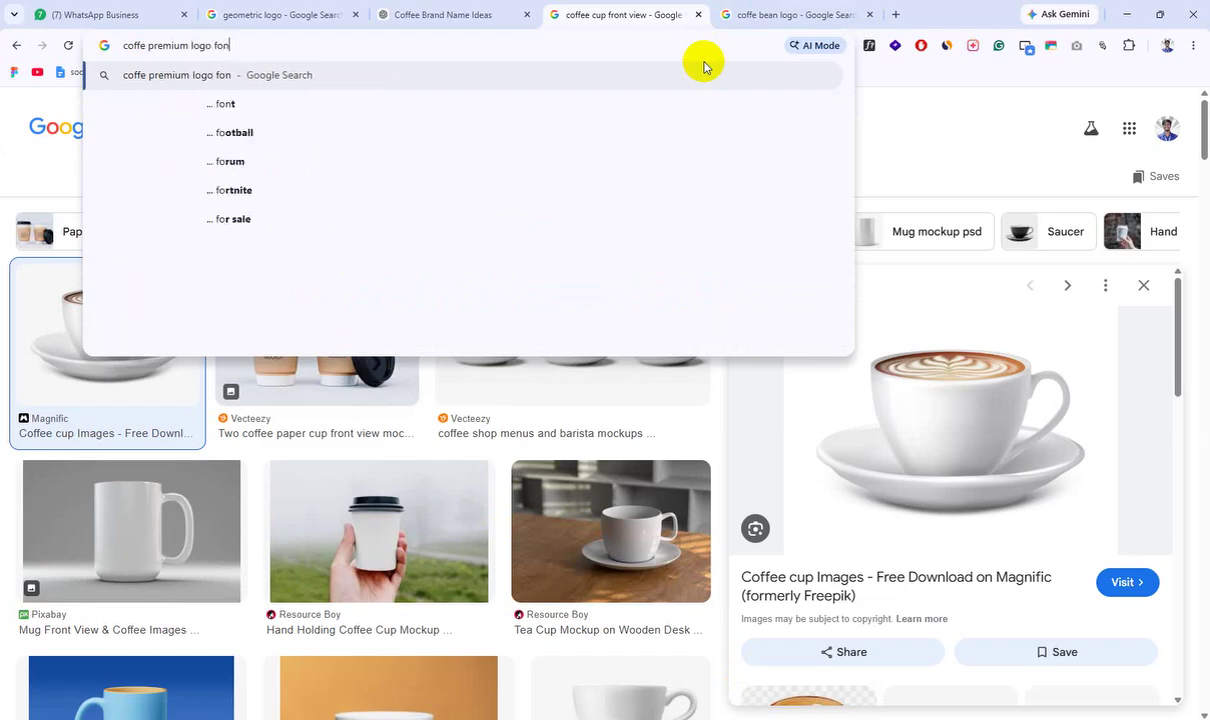
{"action": "key", "text": "Return"}
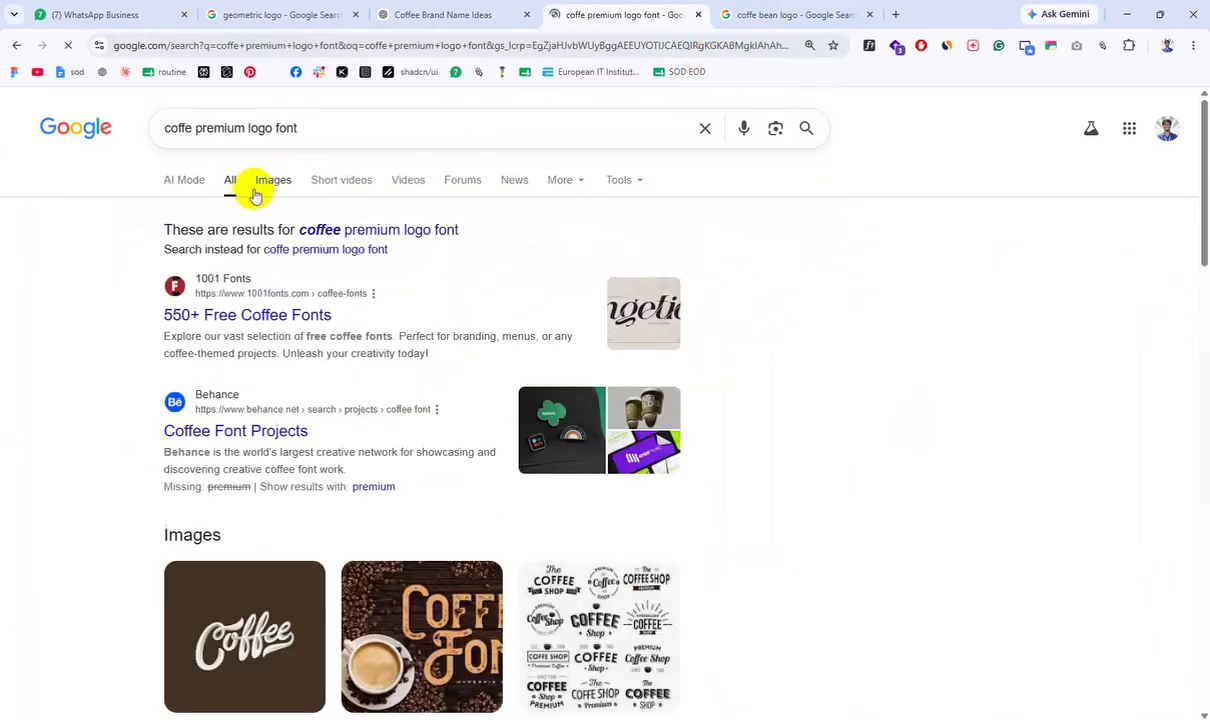
{"action": "left_click", "coordinate": [269, 183]}
{"action": "left_click", "coordinate": [222, 181]}
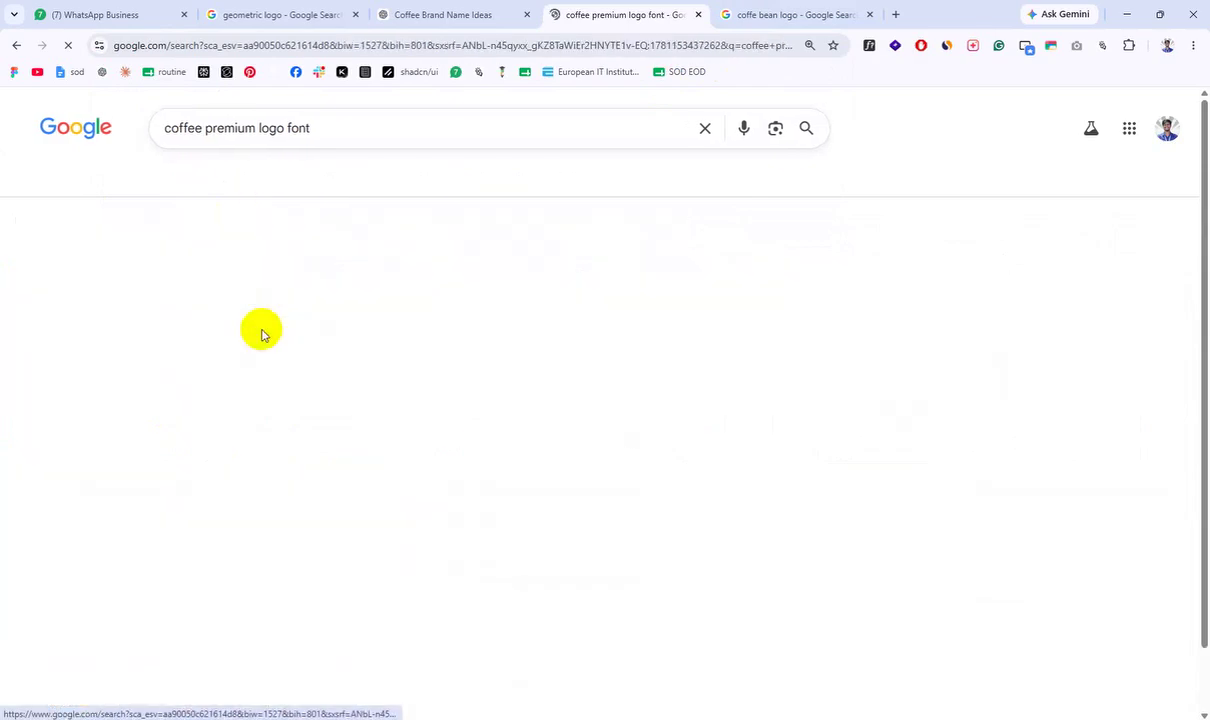
Step: Open the 1001 Fonts coffee fonts page and set the preview text to 'Roastra'
{"action": "middle_click", "coordinate": [259, 278]}
{"action": "left_click", "coordinate": [700, 18]}
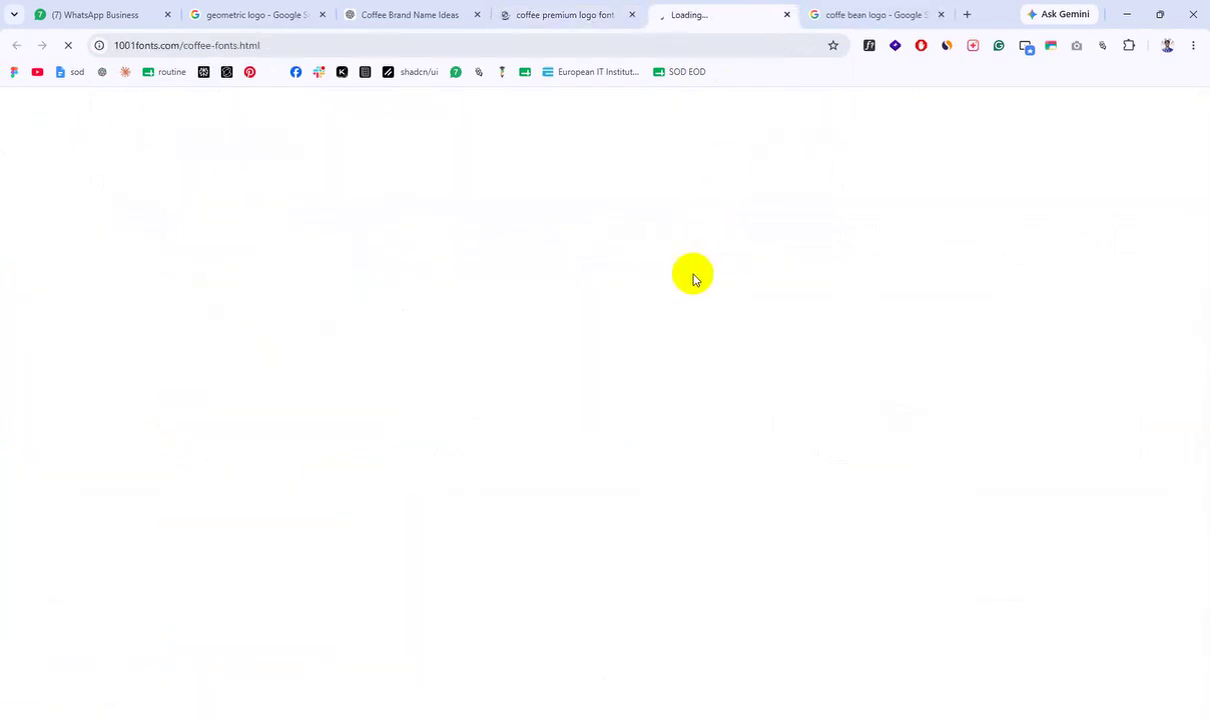
{"action": "scroll", "coordinate": [691, 270], "scroll_direction": "down", "scroll_amount": 1}
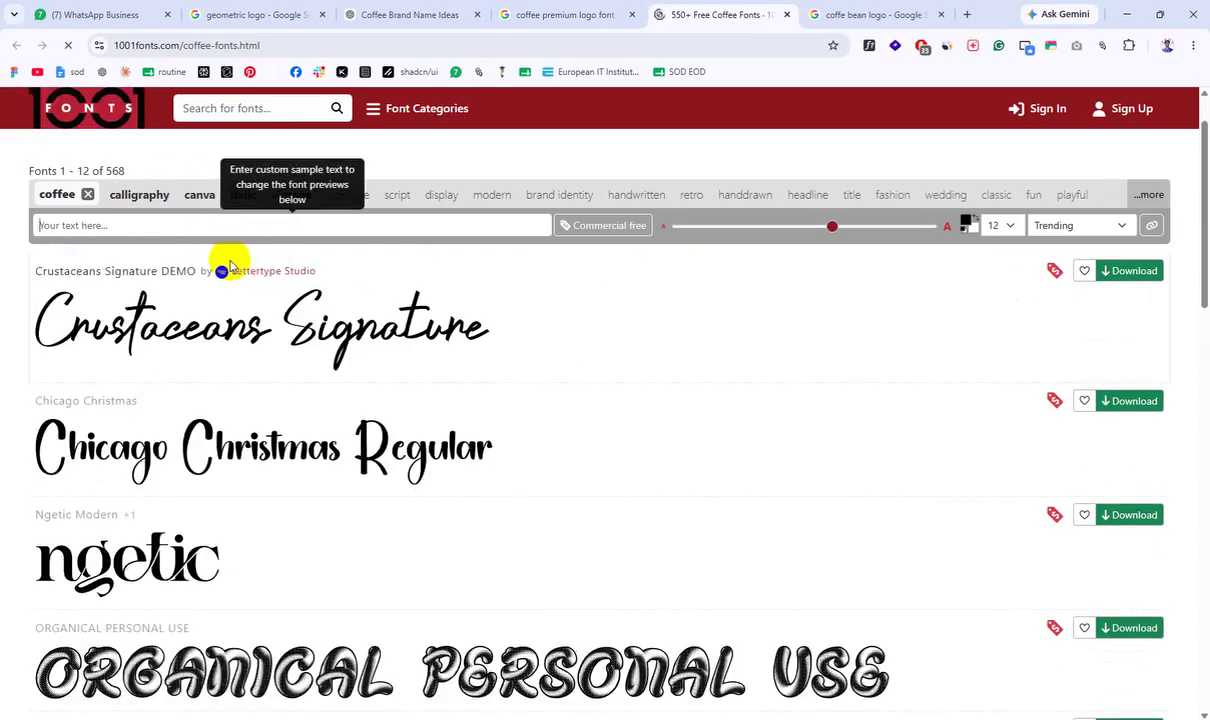
{"action": "key", "text": "super+v"}
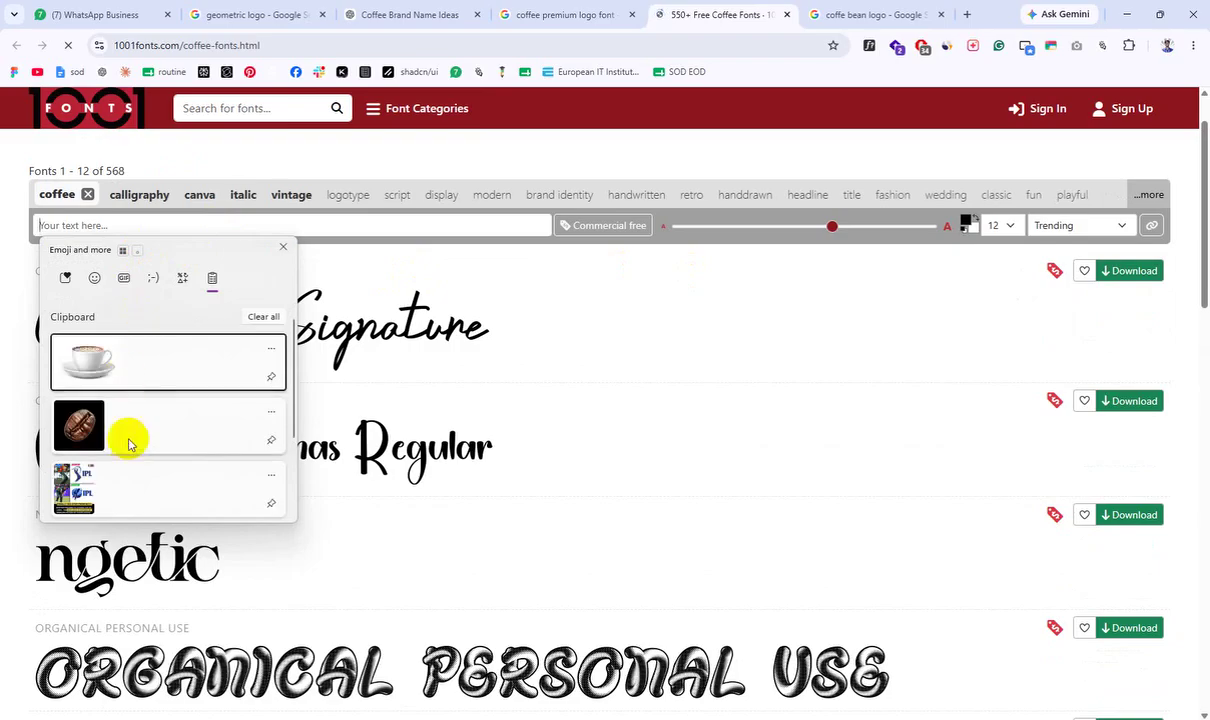
{"action": "scroll", "coordinate": [130, 443], "scroll_direction": "down", "scroll_amount": 3}
{"action": "left_click", "coordinate": [186, 459]}
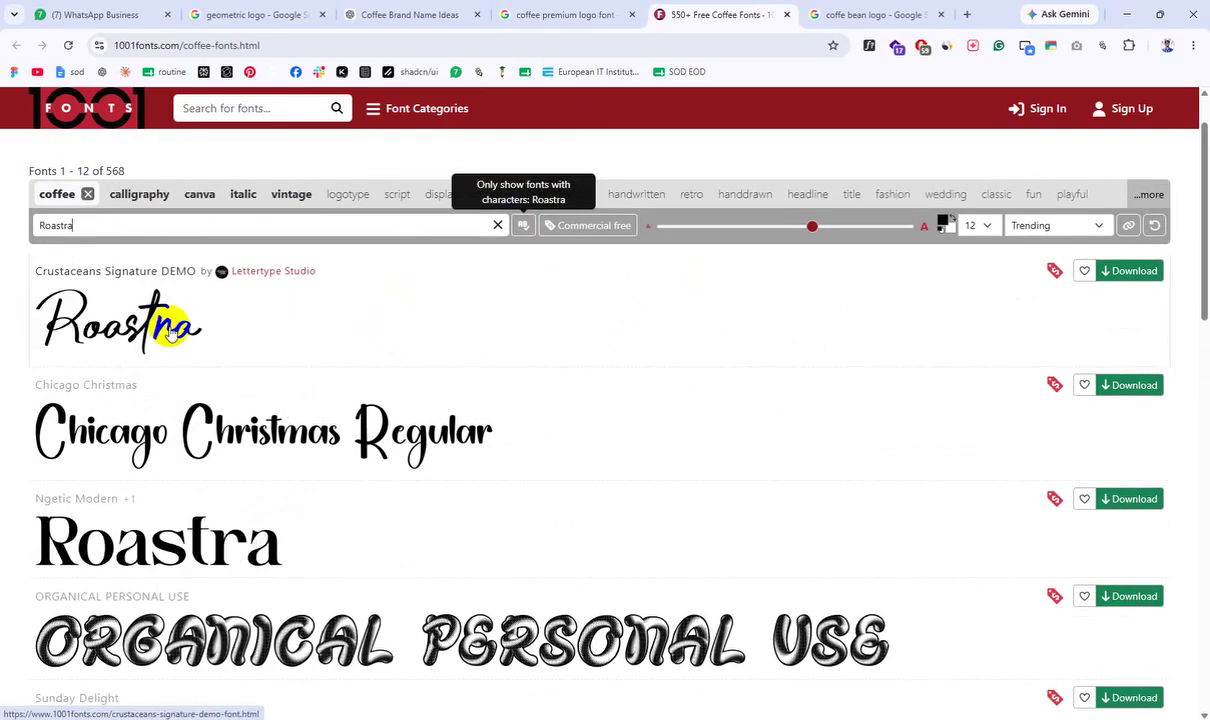
Step: Look through the Roastra previews on coffee font pages 1 and 2
{"action": "scroll", "coordinate": [172, 333], "scroll_direction": "down", "scroll_amount": 6}
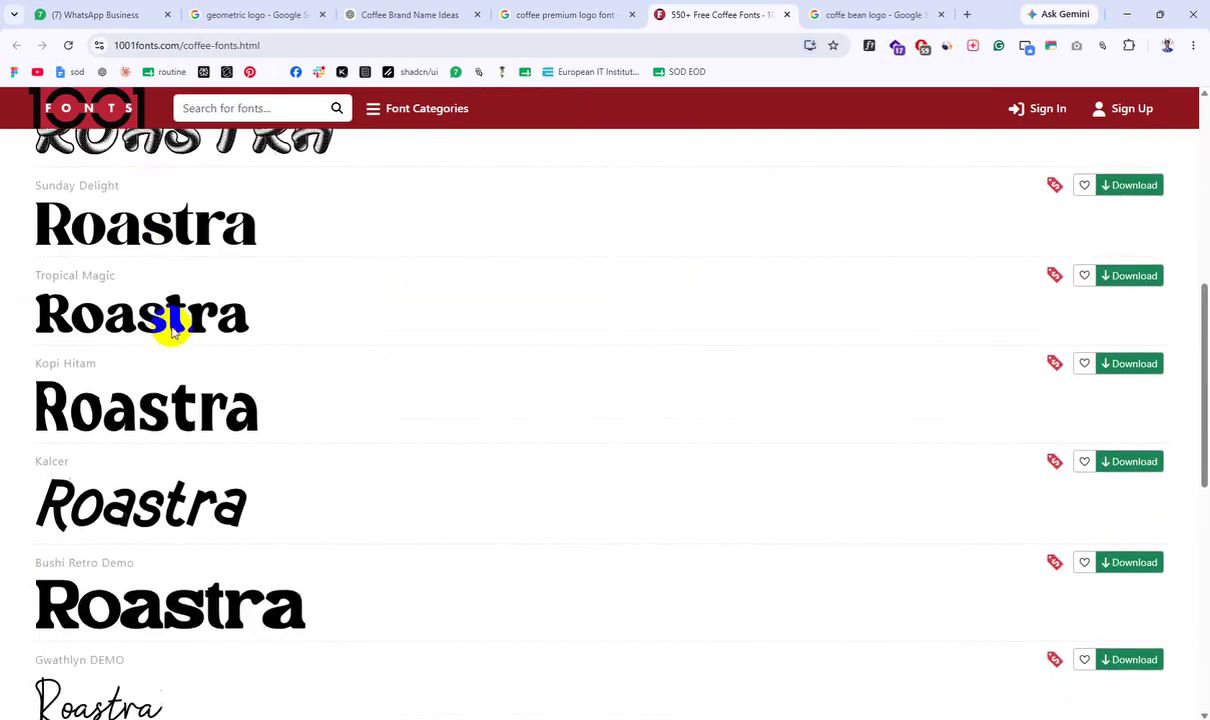
{"action": "scroll", "coordinate": [172, 333], "scroll_direction": "down", "scroll_amount": 4}
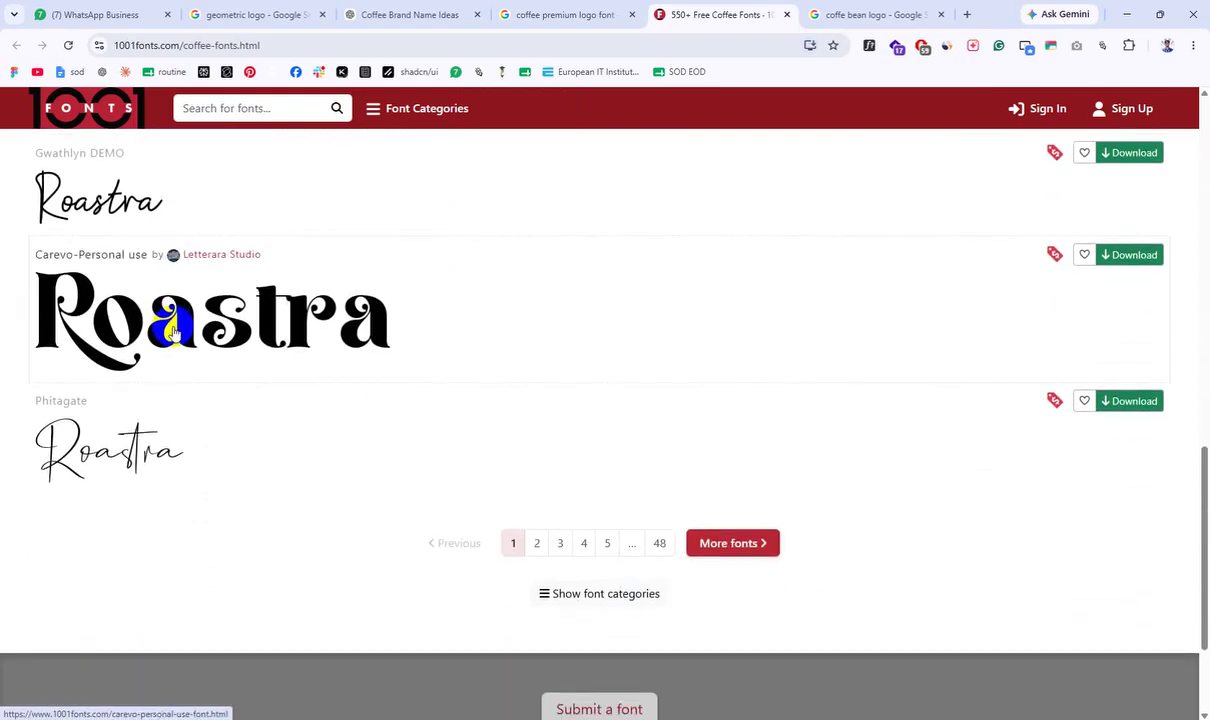
{"action": "scroll", "coordinate": [172, 333], "scroll_direction": "down", "scroll_amount": 2}
{"action": "scroll", "coordinate": [38, 324], "scroll_direction": "up", "scroll_amount": 2}
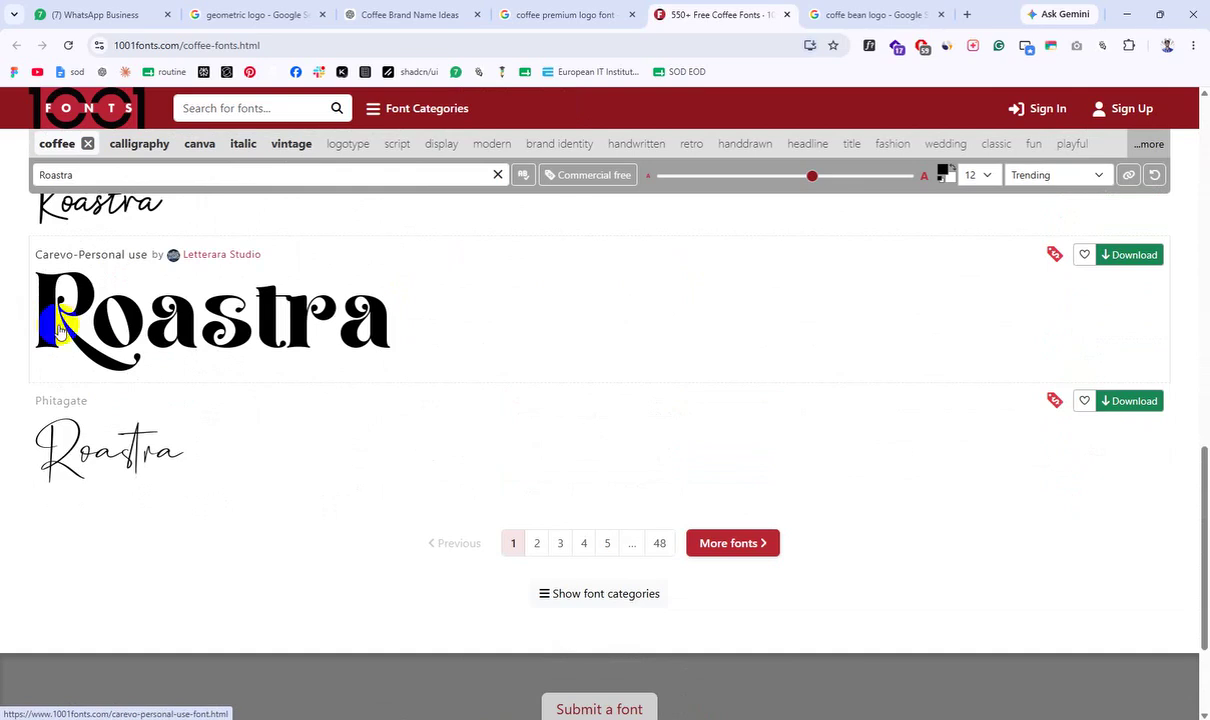
{"action": "scroll", "coordinate": [478, 356], "scroll_direction": "down", "scroll_amount": 2}
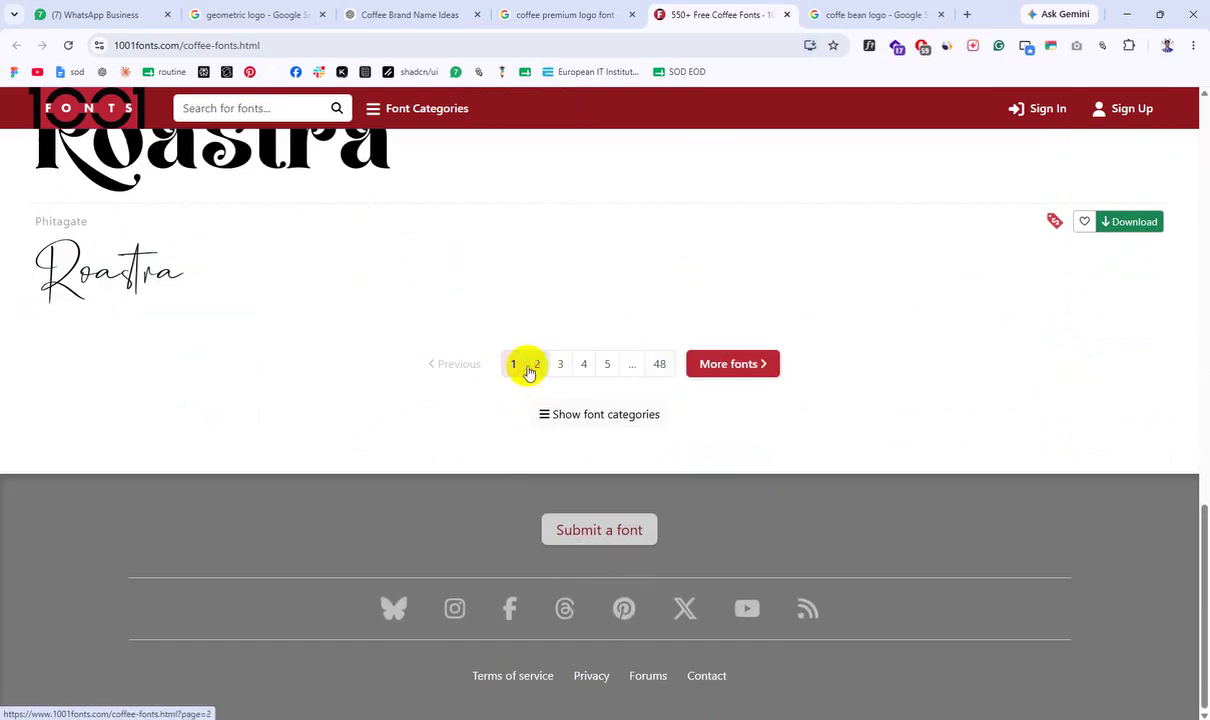
{"action": "left_click", "coordinate": [535, 362]}
{"action": "scroll", "coordinate": [802, 324], "scroll_direction": "down", "scroll_amount": 6}
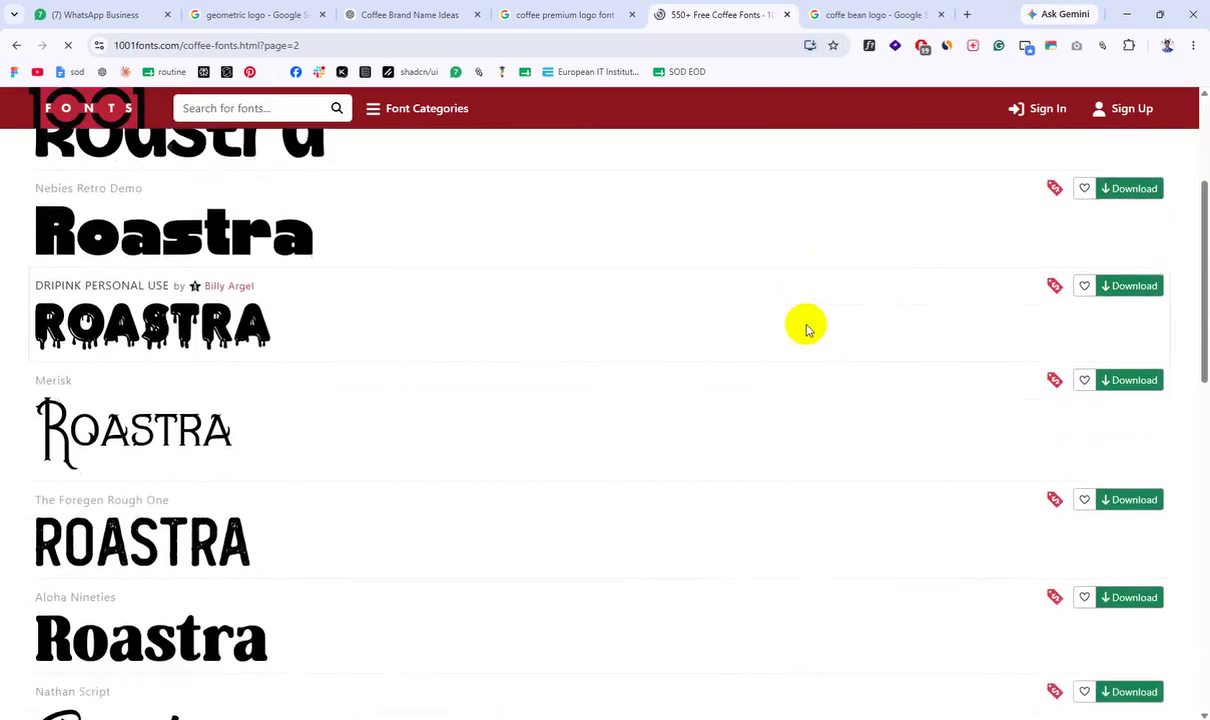
{"action": "scroll", "coordinate": [808, 330], "scroll_direction": "down", "scroll_amount": 1}
{"action": "scroll", "coordinate": [808, 330], "scroll_direction": "down", "scroll_amount": 4}
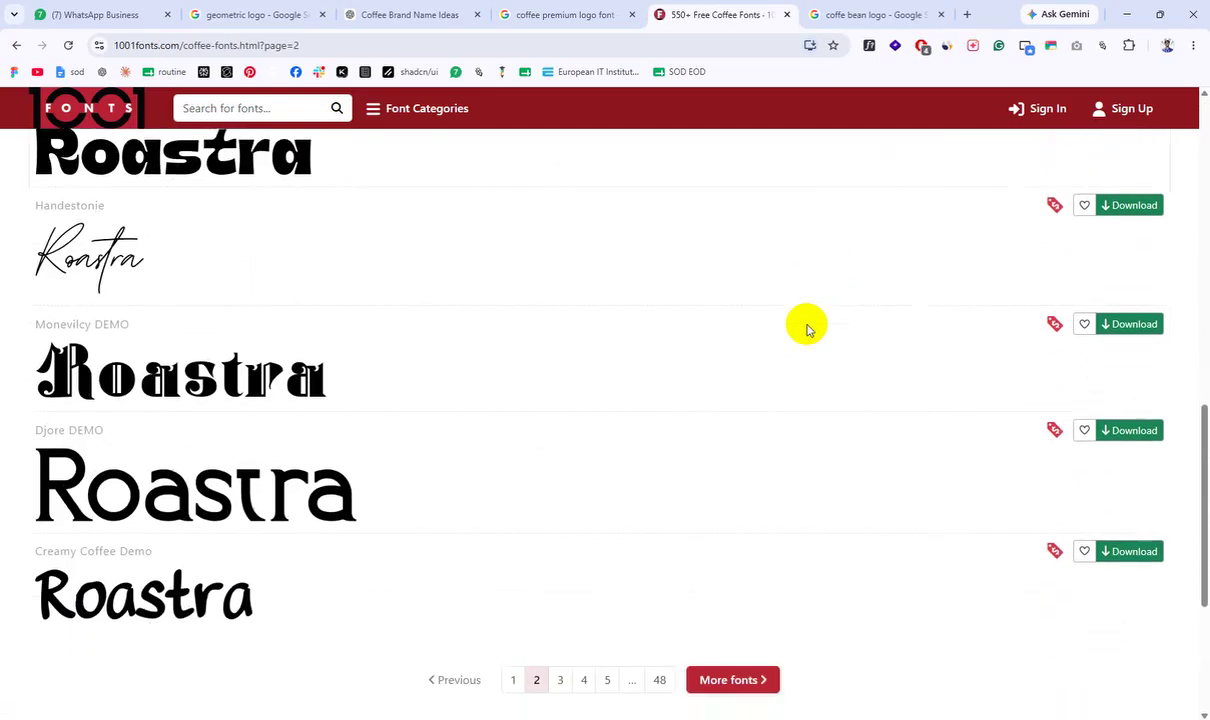
{"action": "scroll", "coordinate": [808, 330], "scroll_direction": "down", "scroll_amount": 2}
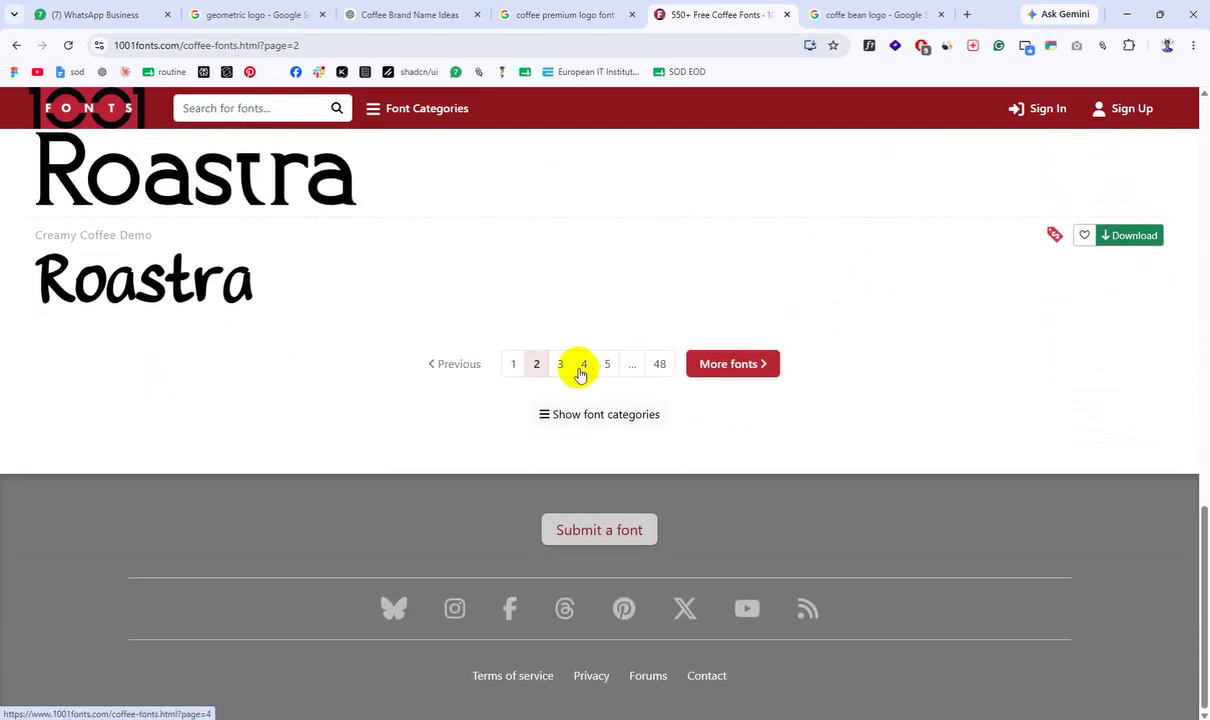
Step: Continue through the Roastra previews on coffee font pages 3 and 4
{"action": "left_click", "coordinate": [570, 372]}
{"action": "scroll", "coordinate": [568, 372], "scroll_direction": "down", "scroll_amount": 3}
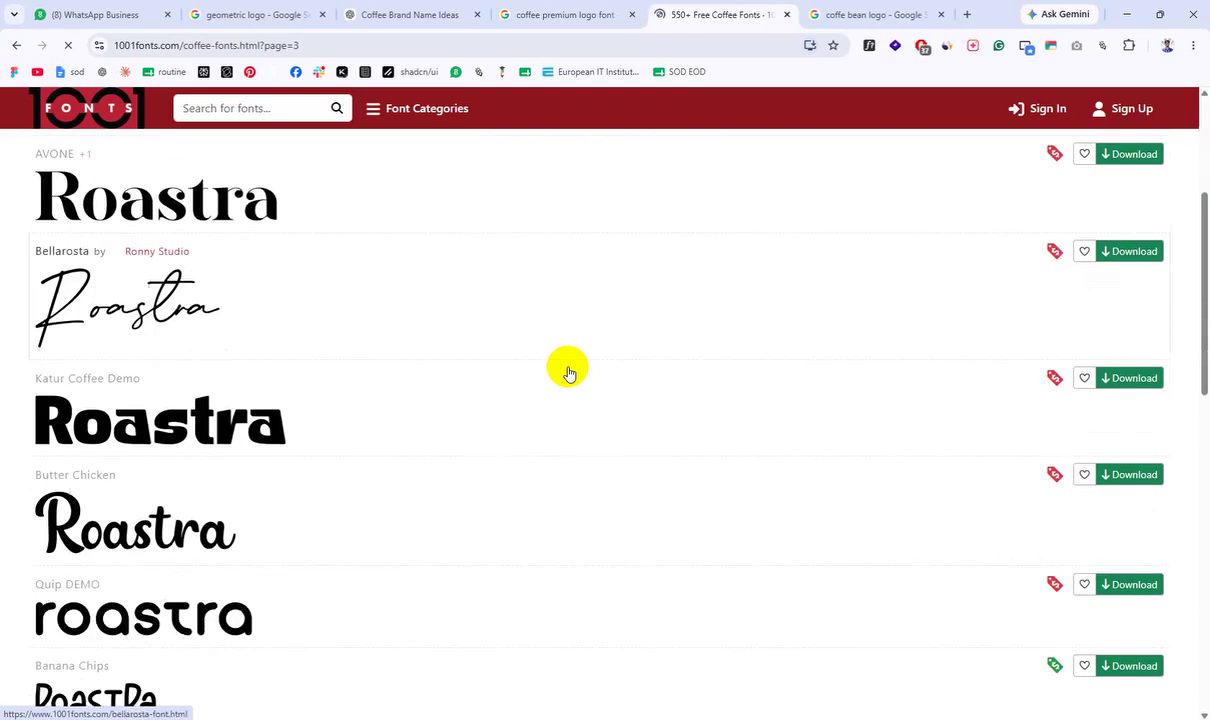
{"action": "scroll", "coordinate": [567, 372], "scroll_direction": "down", "scroll_amount": 8}
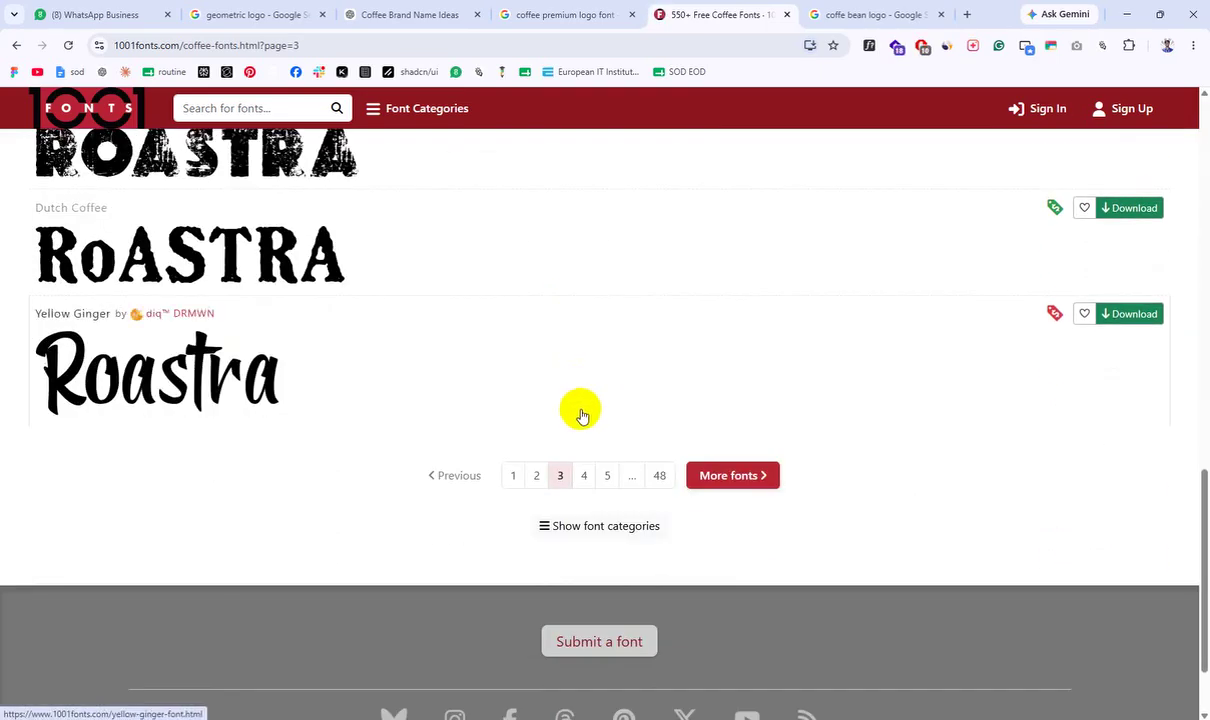
{"action": "left_click", "coordinate": [586, 484]}
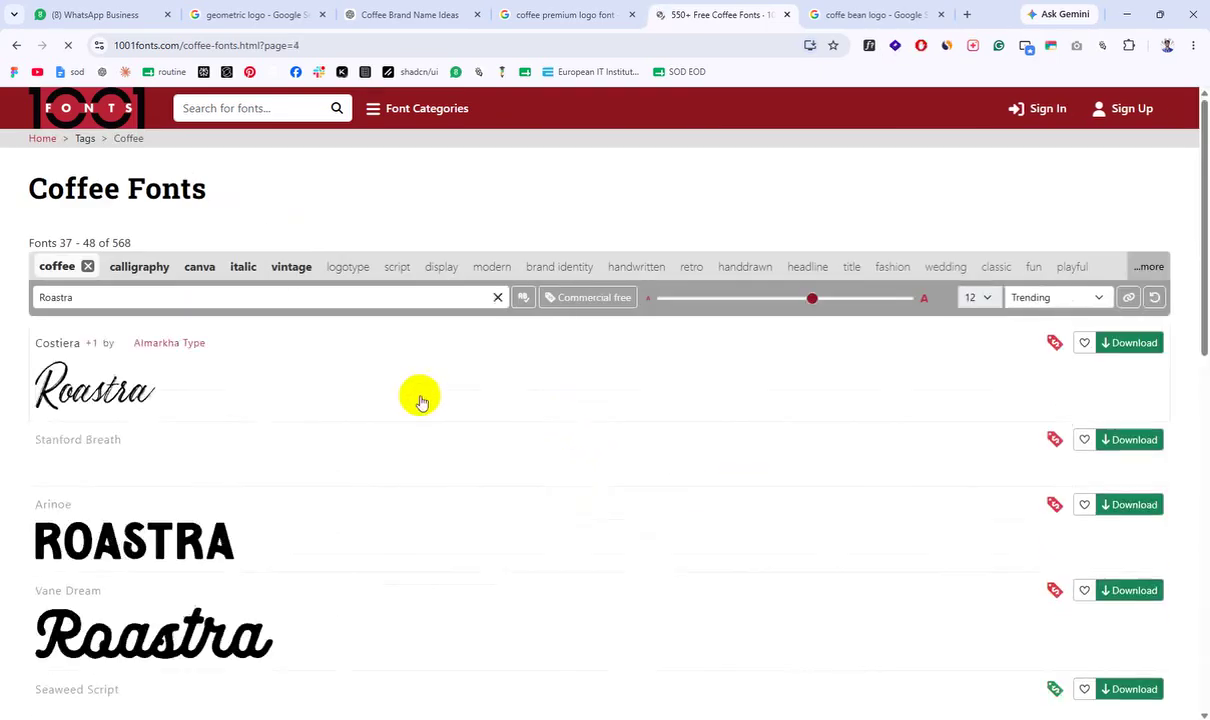
{"action": "scroll", "coordinate": [440, 397], "scroll_direction": "down", "scroll_amount": 5}
{"action": "scroll", "coordinate": [443, 397], "scroll_direction": "up", "scroll_amount": 1}
Step: Browse the Google image results for 'coffee premium logo font'
{"action": "left_click", "coordinate": [880, 13]}
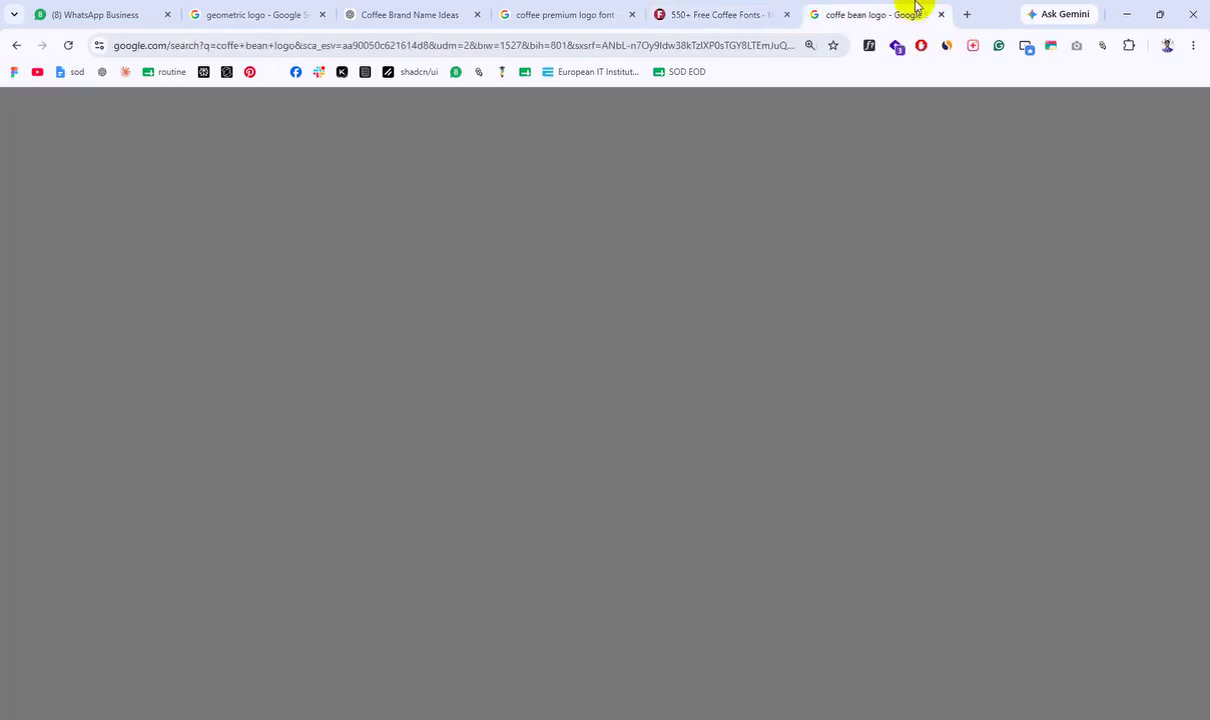
{"action": "left_click", "coordinate": [590, 10]}
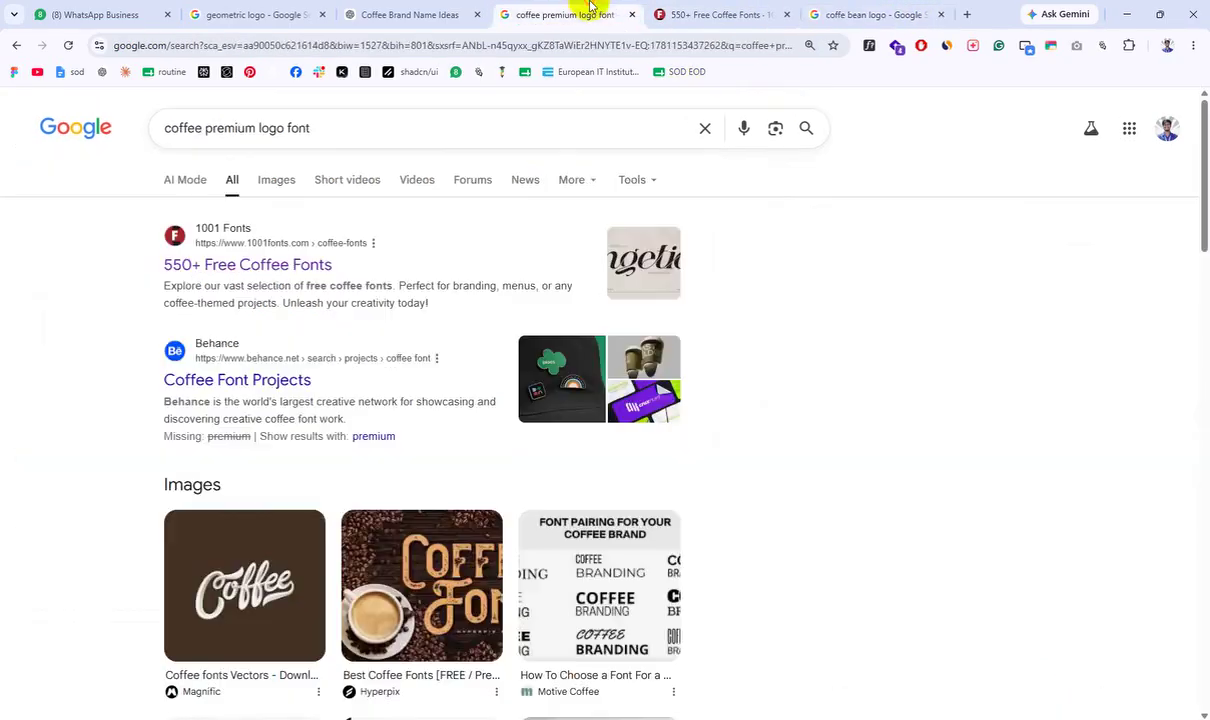
{"action": "left_click", "coordinate": [284, 181]}
{"action": "scroll", "coordinate": [3, 340], "scroll_direction": "down", "scroll_amount": 2}
{"action": "scroll", "coordinate": [3, 340], "scroll_direction": "up", "scroll_amount": 1}
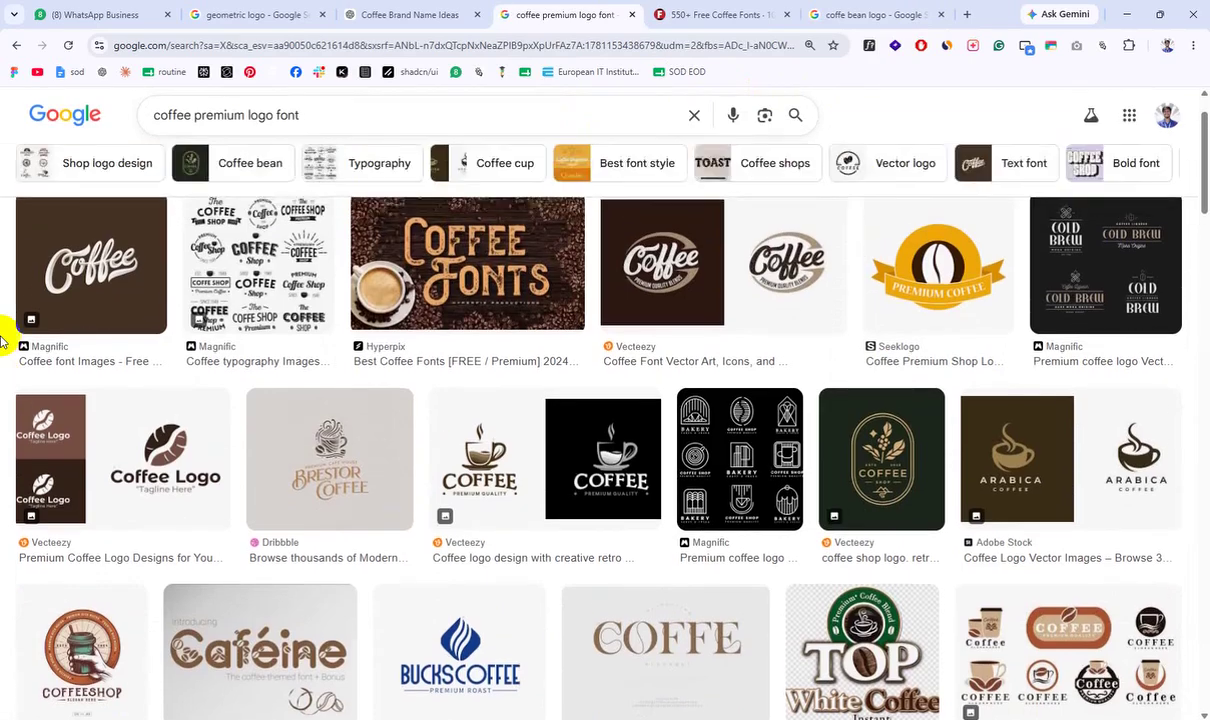
{"action": "scroll", "coordinate": [3, 340], "scroll_direction": "down", "scroll_amount": 2}
{"action": "scroll", "coordinate": [3, 340], "scroll_direction": "up", "scroll_amount": 3}
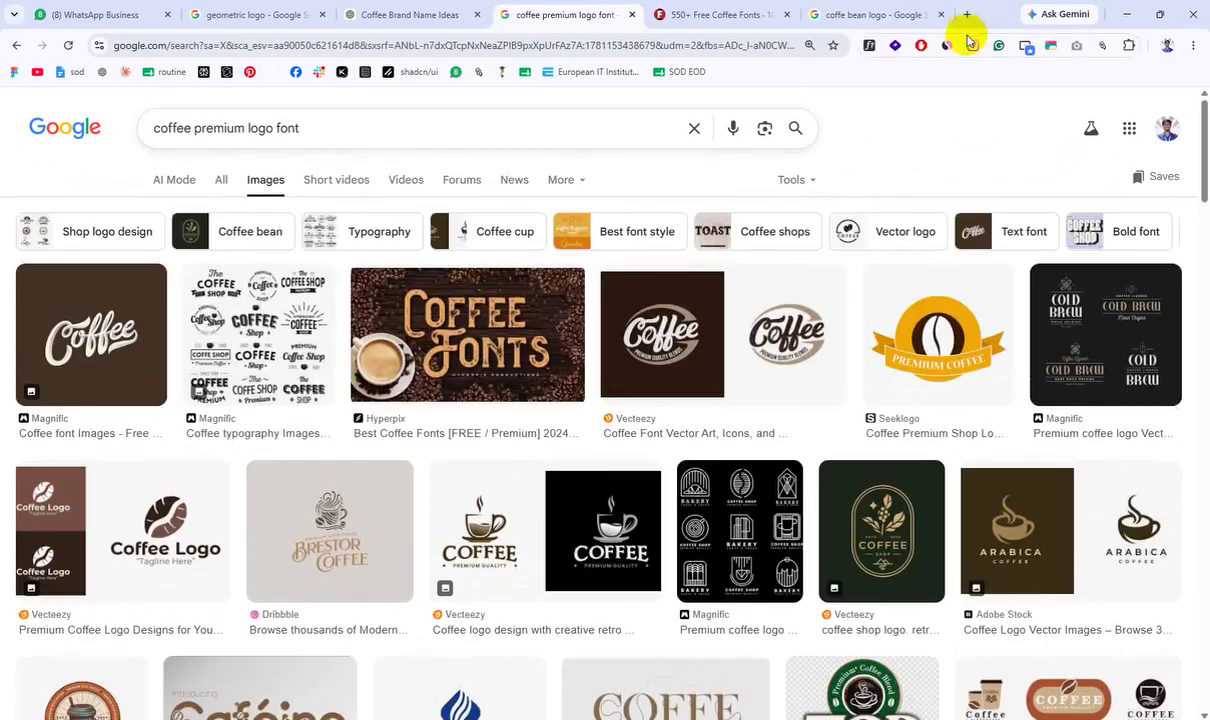
Step: Return to the Roastra previews on 1001 Fonts page 4, showing Saro Food Demo, Uniser and Coffee Town
{"action": "left_click", "coordinate": [880, 14]}
{"action": "left_click", "coordinate": [734, 14]}
{"action": "scroll", "coordinate": [470, 464], "scroll_direction": "down", "scroll_amount": 3}
{"action": "scroll", "coordinate": [470, 463], "scroll_direction": "down", "scroll_amount": 6}
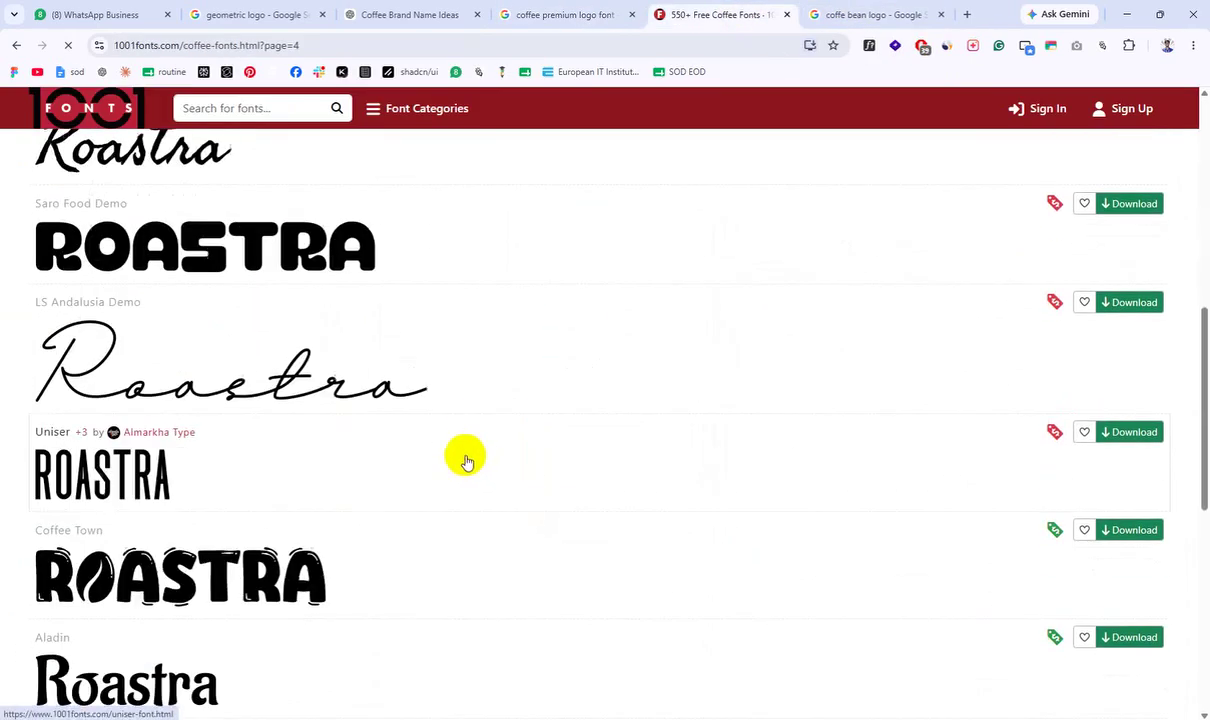
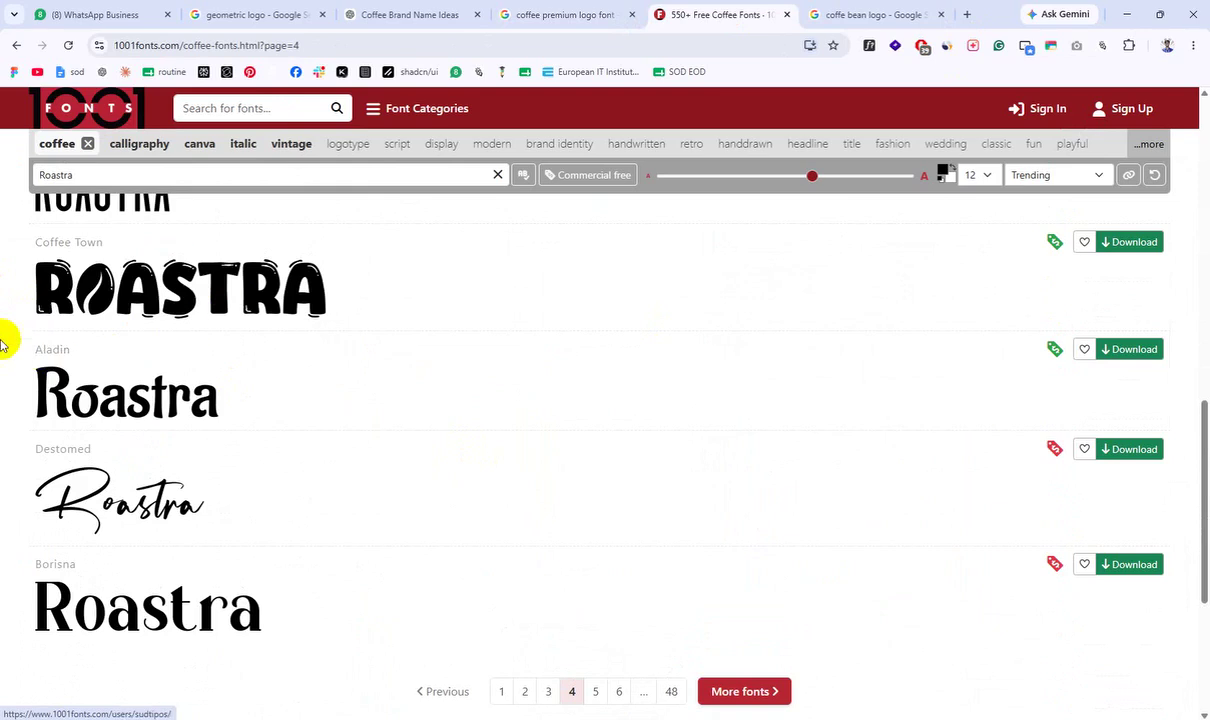
Step: Scroll the Roastra coffee-font previews once more, then return to the Illustrator Roastra document
{"action": "scroll", "coordinate": [175, 400], "scroll_direction": "down", "scroll_amount": 2}
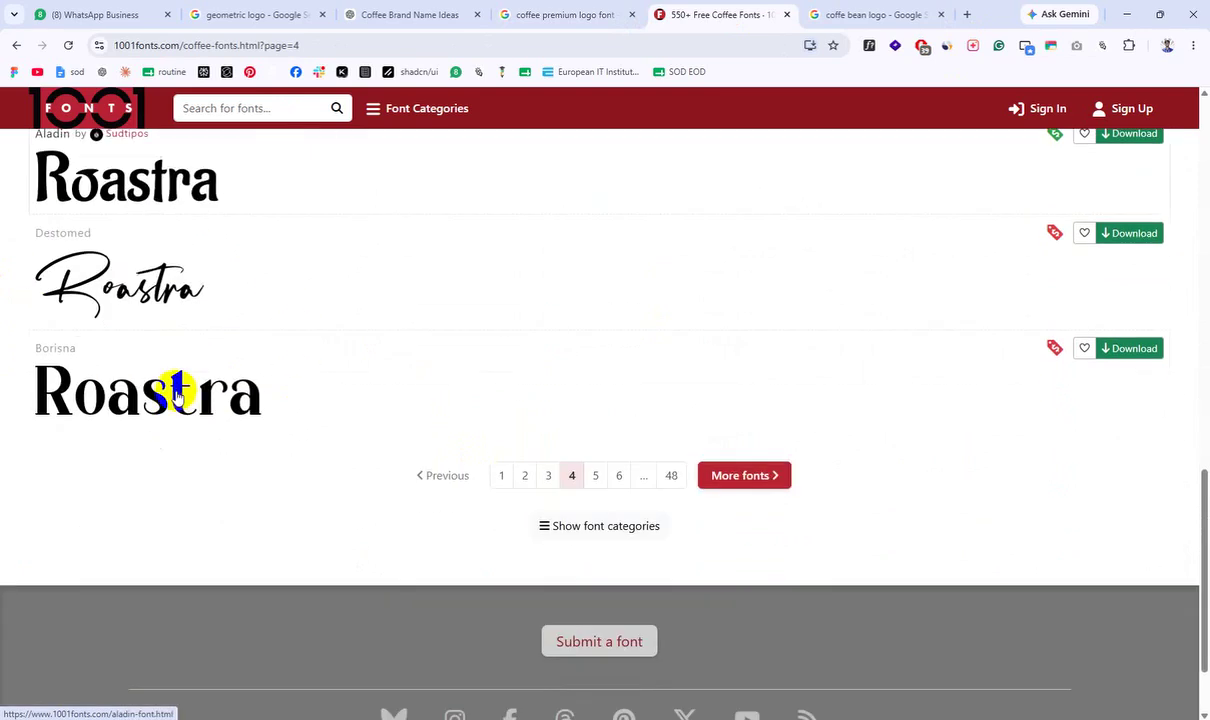
{"action": "scroll", "coordinate": [103, 513], "scroll_direction": "up", "scroll_amount": 2}
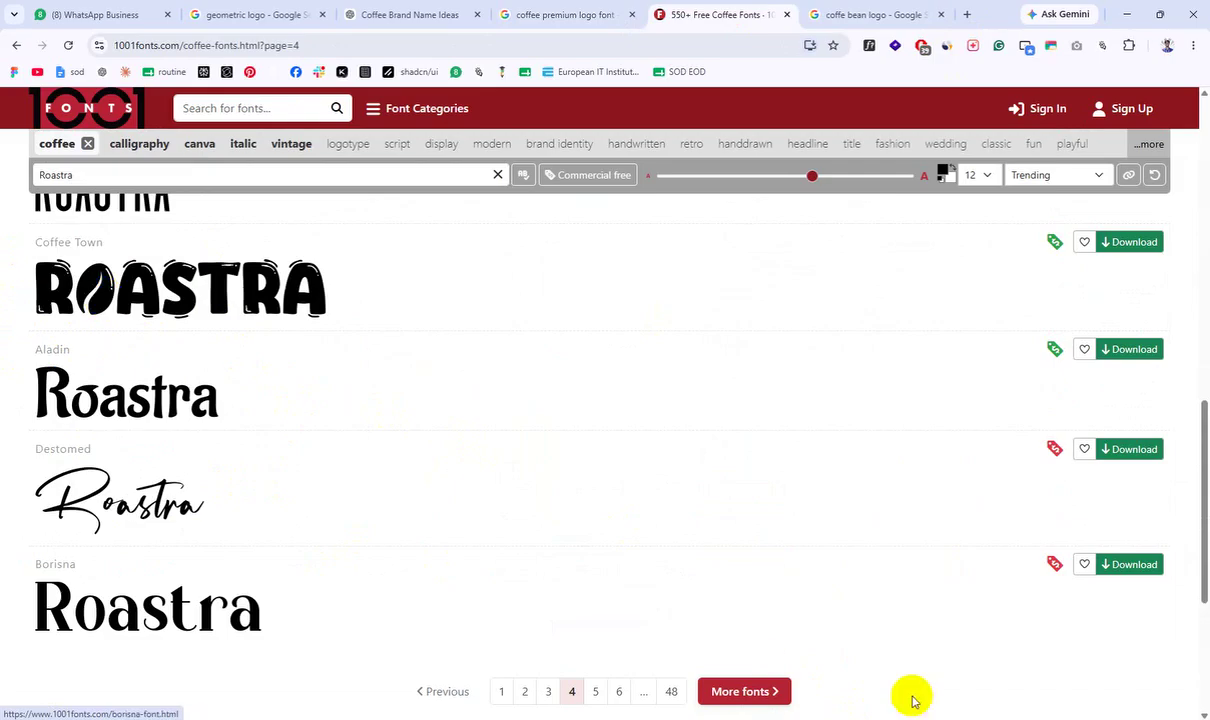
{"action": "left_click", "coordinate": [755, 703]}
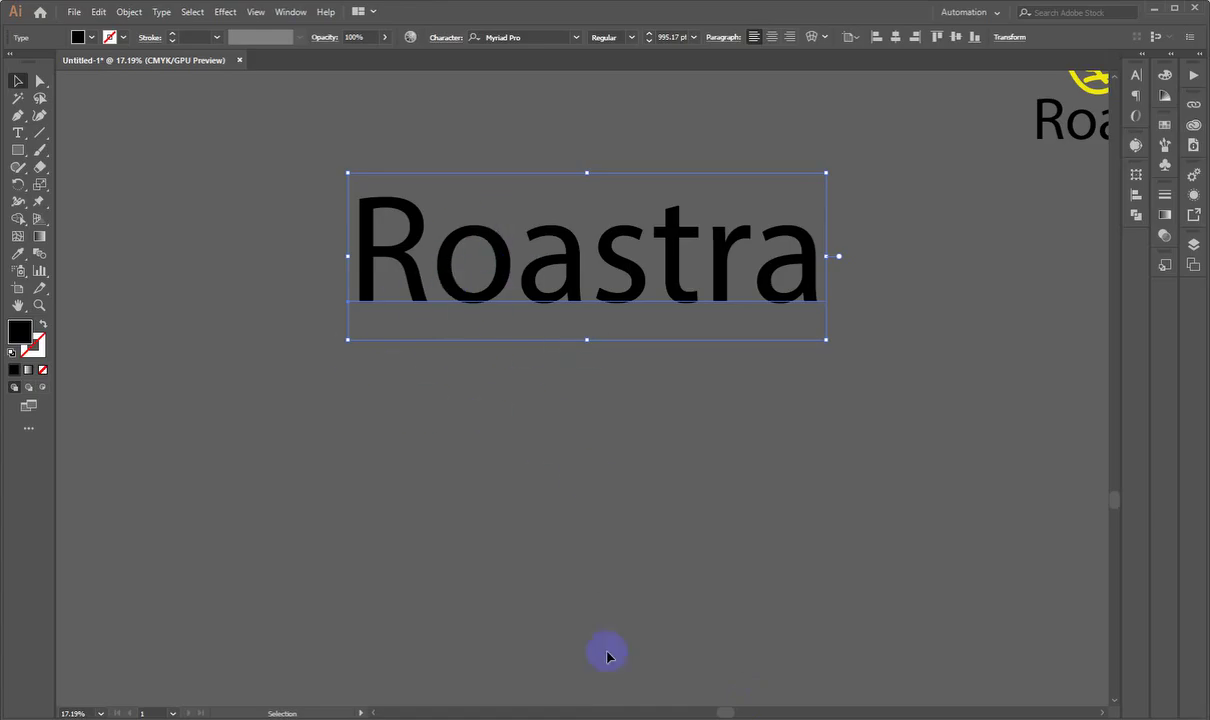
Step: Select the Roastra text and move it slightly lower on the artboard
{"action": "left_click", "coordinate": [697, 521]}
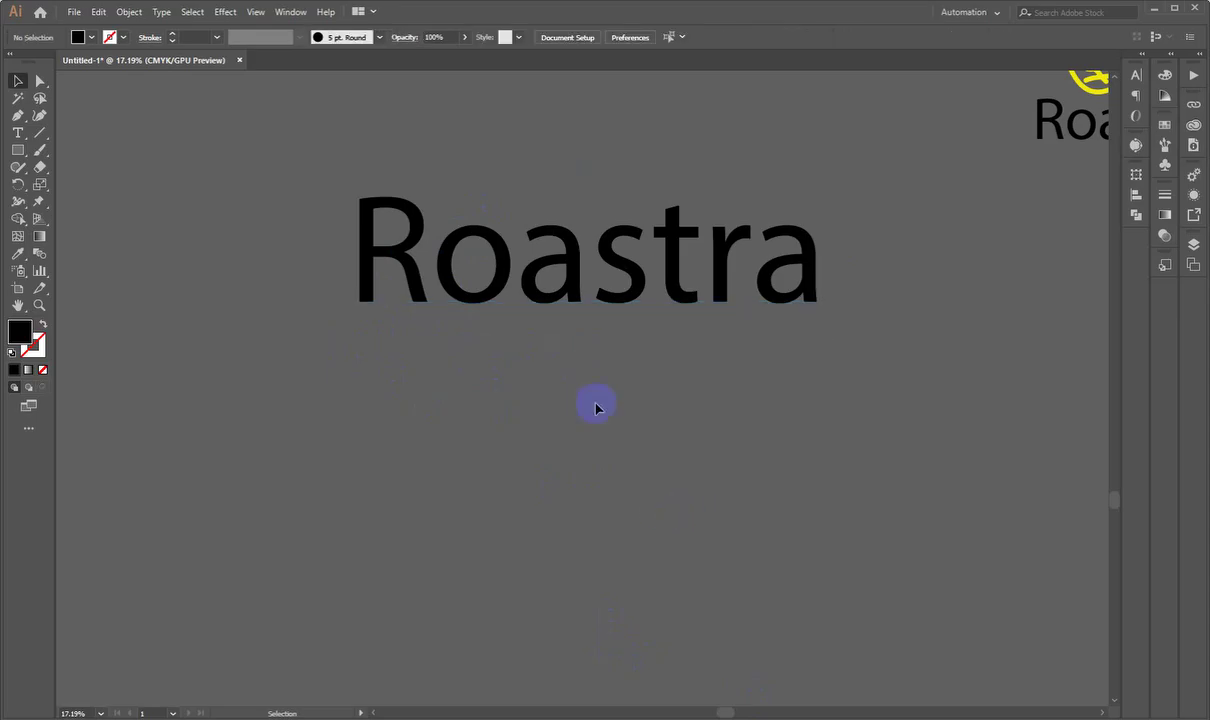
{"action": "left_click", "coordinate": [500, 251]}
{"action": "right_click", "coordinate": [513, 252]}
{"action": "left_click", "coordinate": [432, 410]}
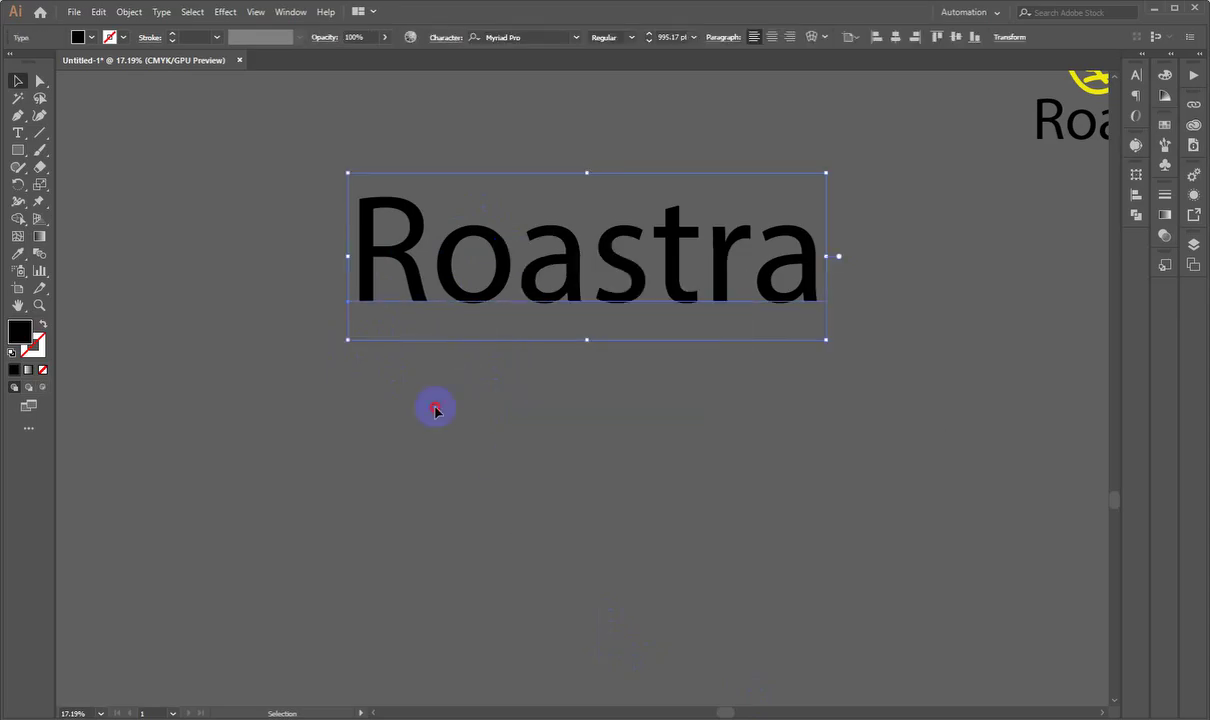
{"action": "left_click_drag", "start_coordinate": [532, 292], "coordinate": [564, 463]}
{"action": "scroll", "coordinate": [564, 463], "scroll_direction": "up", "scroll_amount": 1}
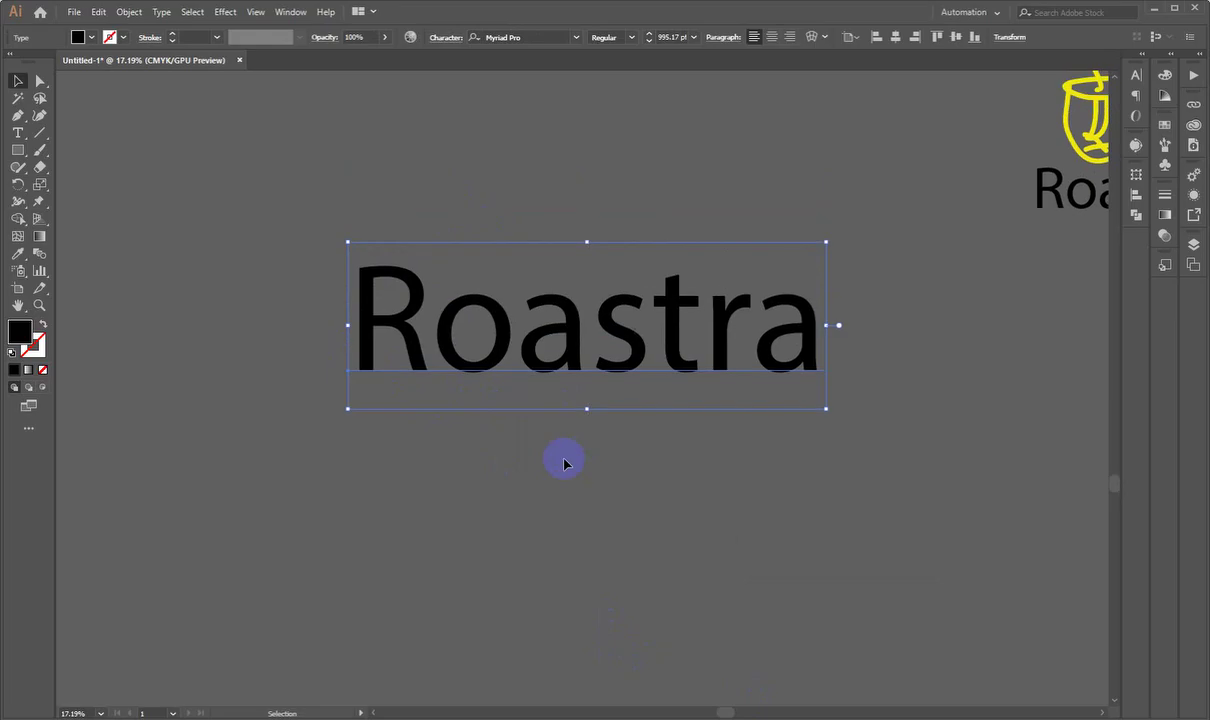
{"action": "scroll", "coordinate": [563, 460], "scroll_direction": "up", "scroll_amount": 2}
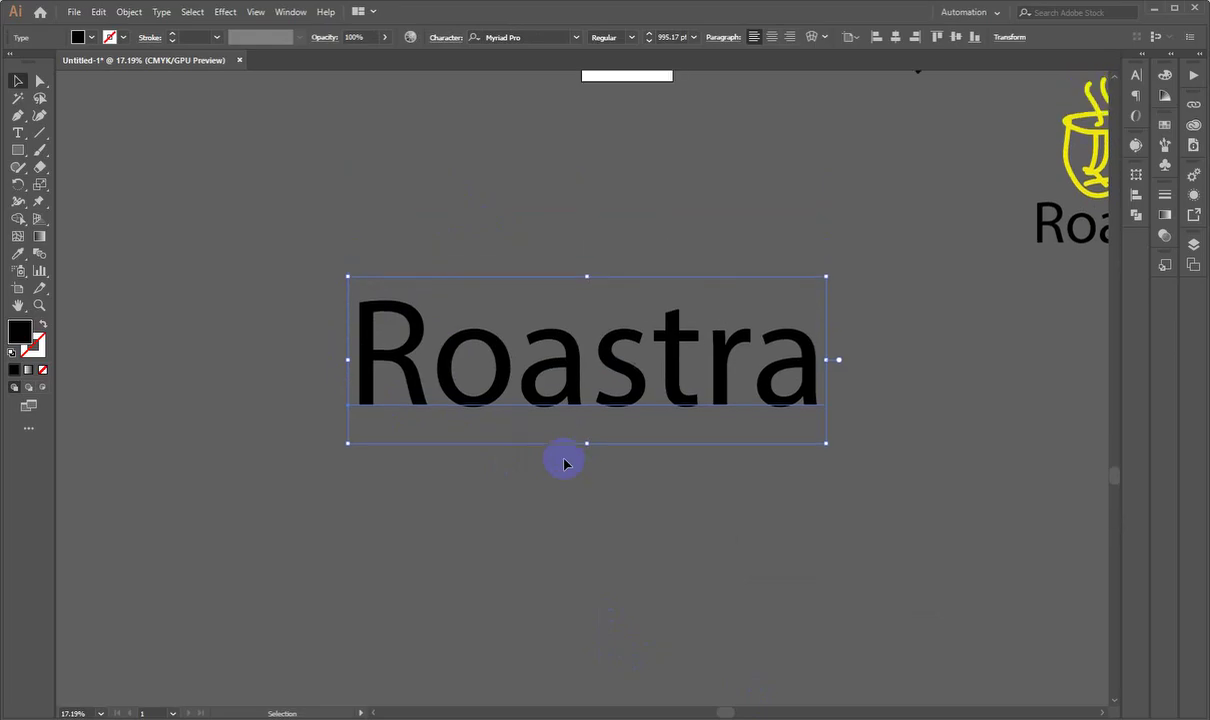
{"action": "scroll", "coordinate": [550, 445], "scroll_direction": "down", "scroll_amount": 2}
{"action": "scroll", "coordinate": [550, 445], "scroll_direction": "left", "scroll_amount": 3}
Step: Duplicate Roastra to the upper left and reposition the large Roastra text below it
{"action": "left_click_drag", "start_coordinate": [722, 335], "coordinate": [289, 184]}
{"action": "scroll", "coordinate": [651, 389], "scroll_direction": "up", "scroll_amount": 3}
{"action": "left_click_drag", "start_coordinate": [397, 409], "coordinate": [440, 505]}
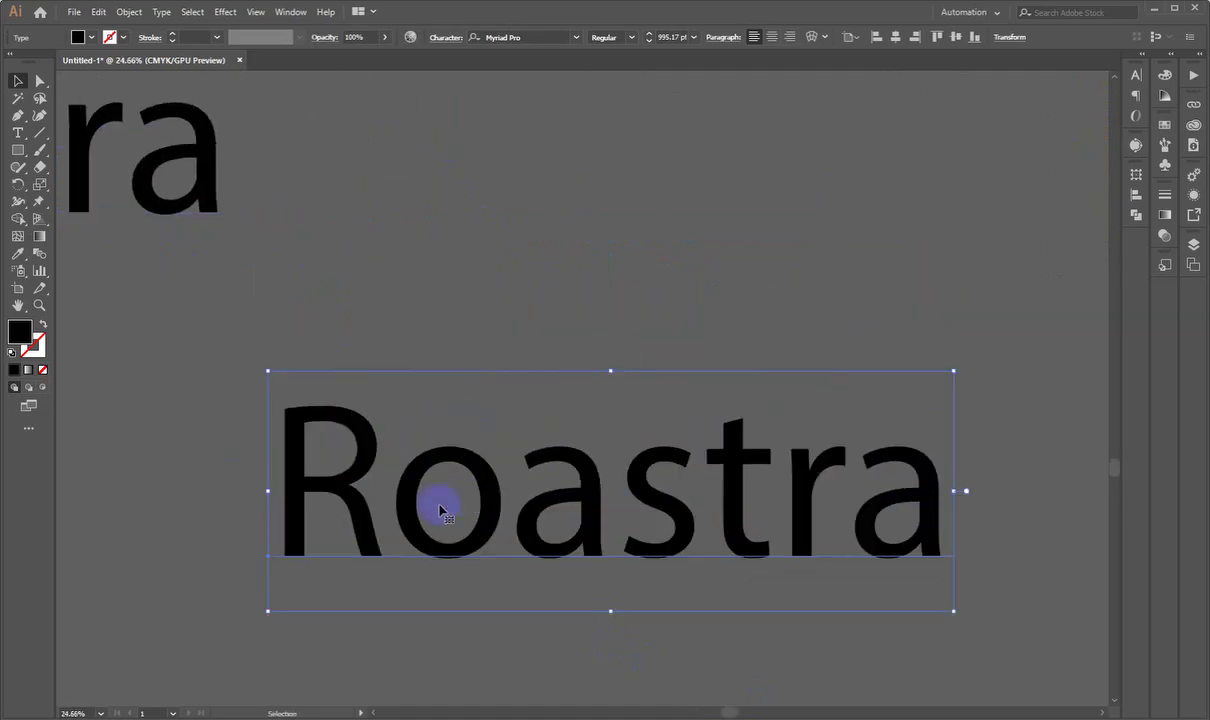
{"action": "scroll", "coordinate": [680, 459], "scroll_direction": "down", "scroll_amount": 2}
{"action": "scroll", "coordinate": [473, 397], "scroll_direction": "down", "scroll_amount": 3}
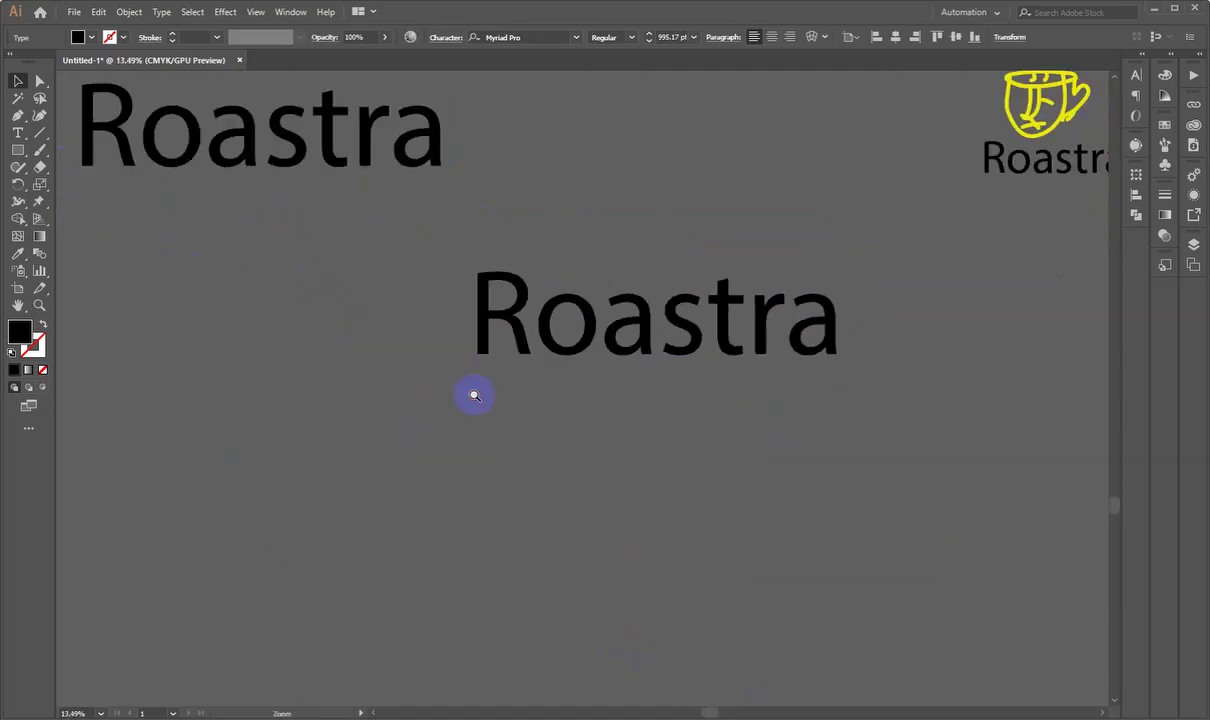
{"action": "right_click", "coordinate": [645, 319]}
{"action": "key", "text": "Escape"}
{"action": "left_click_drag", "start_coordinate": [647, 316], "coordinate": [557, 366]}
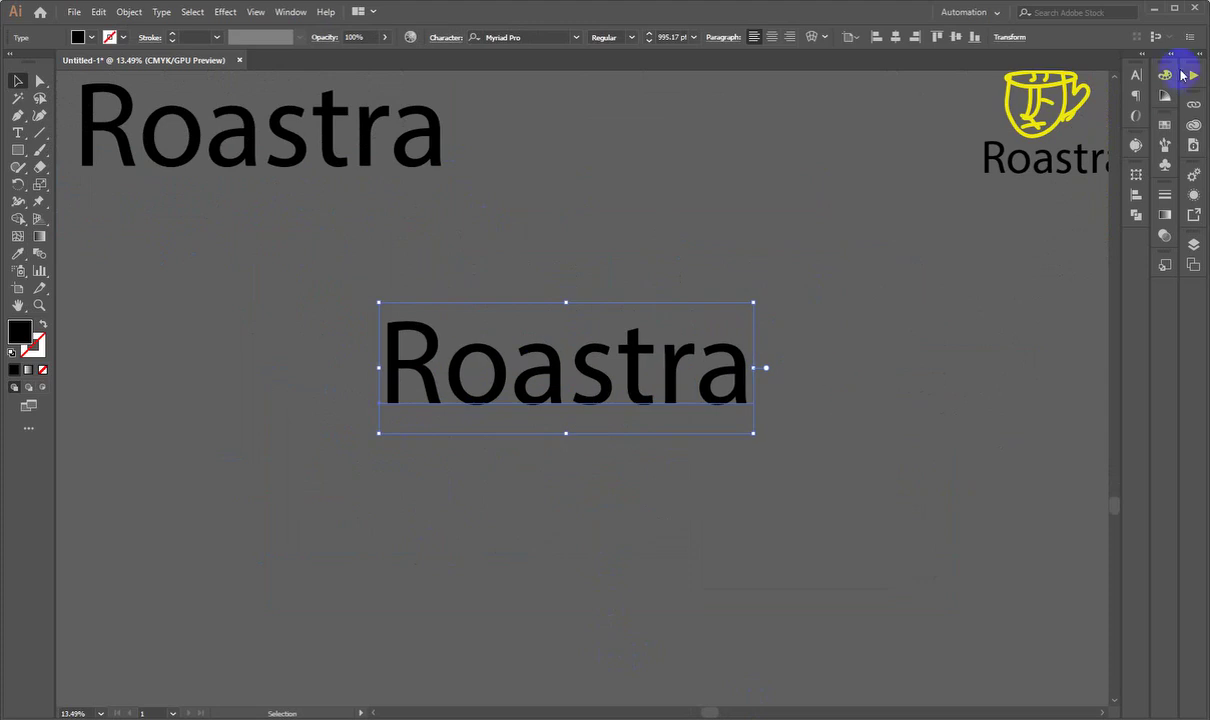
Step: Convert the central Roastra word to outlines, then select it and zoom in
{"action": "right_click", "coordinate": [645, 383]}
{"action": "left_click", "coordinate": [706, 483]}
{"action": "left_click", "coordinate": [679, 526]}
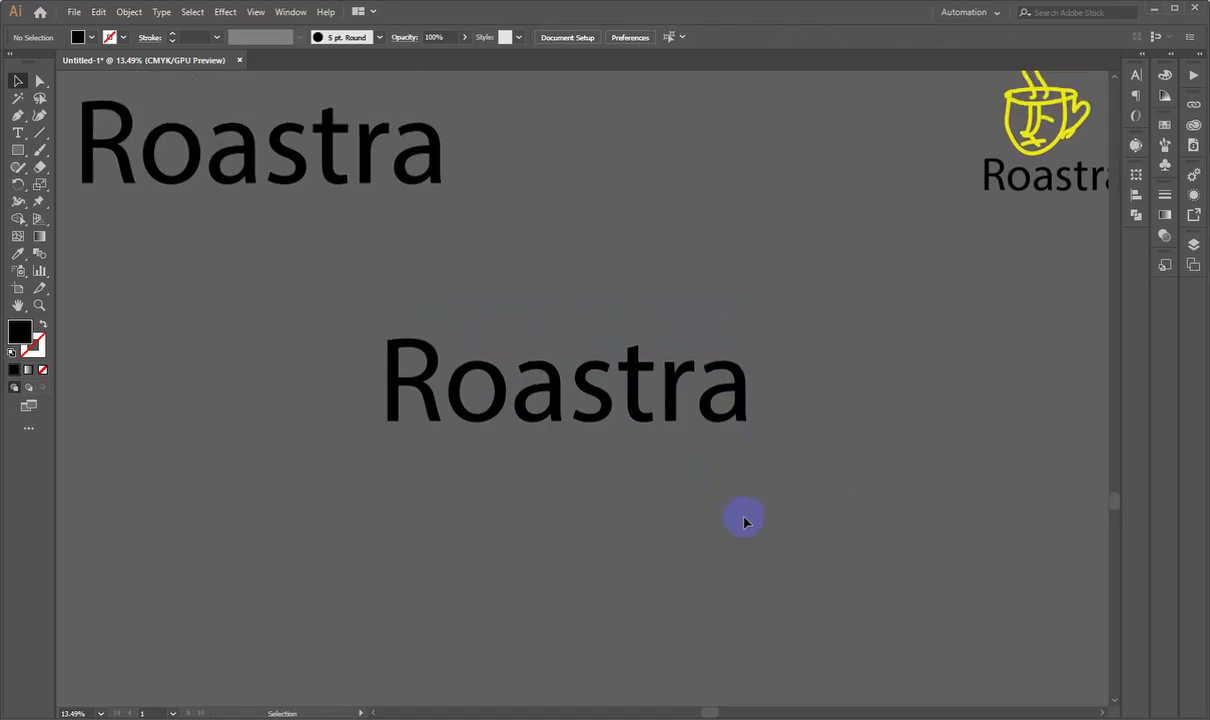
{"action": "left_click", "coordinate": [560, 365]}
{"action": "key", "text": "ctrl+plus"}
{"action": "right_click", "coordinate": [557, 383]}
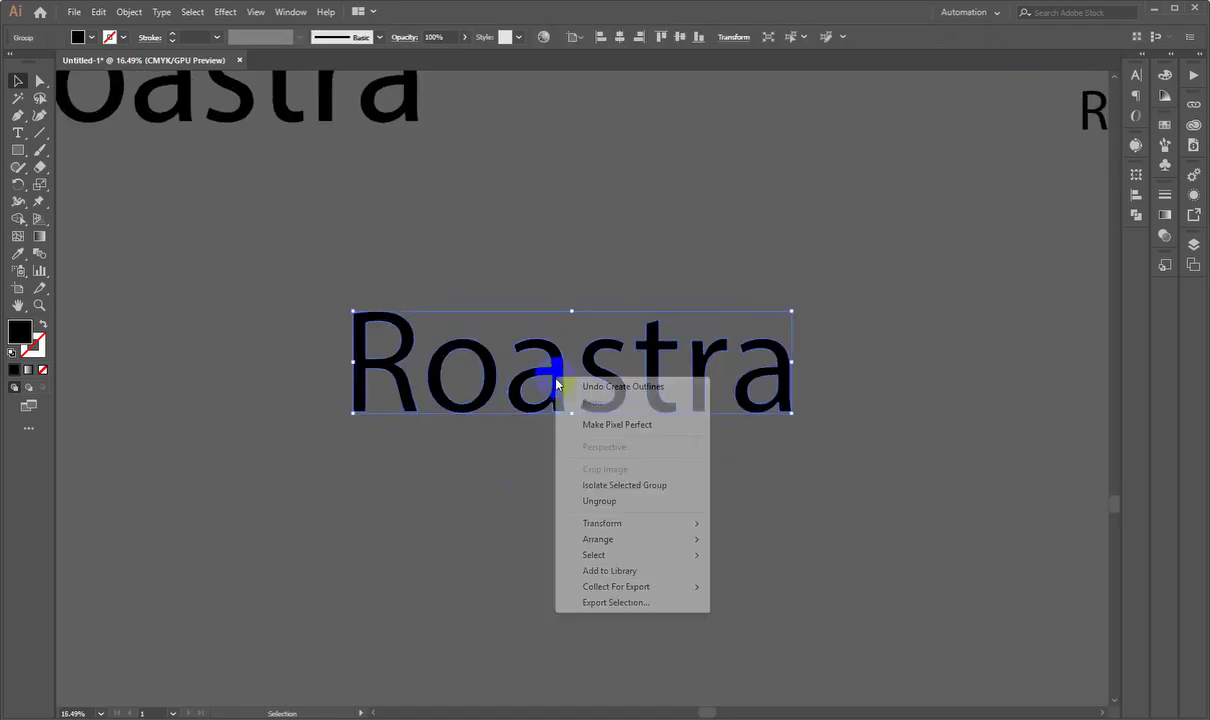
Step: Ungroup the outlined Roastra letters and try a first Paintbrush stroke, undoing it
{"action": "left_click", "coordinate": [597, 501]}
{"action": "left_click", "coordinate": [608, 392]}
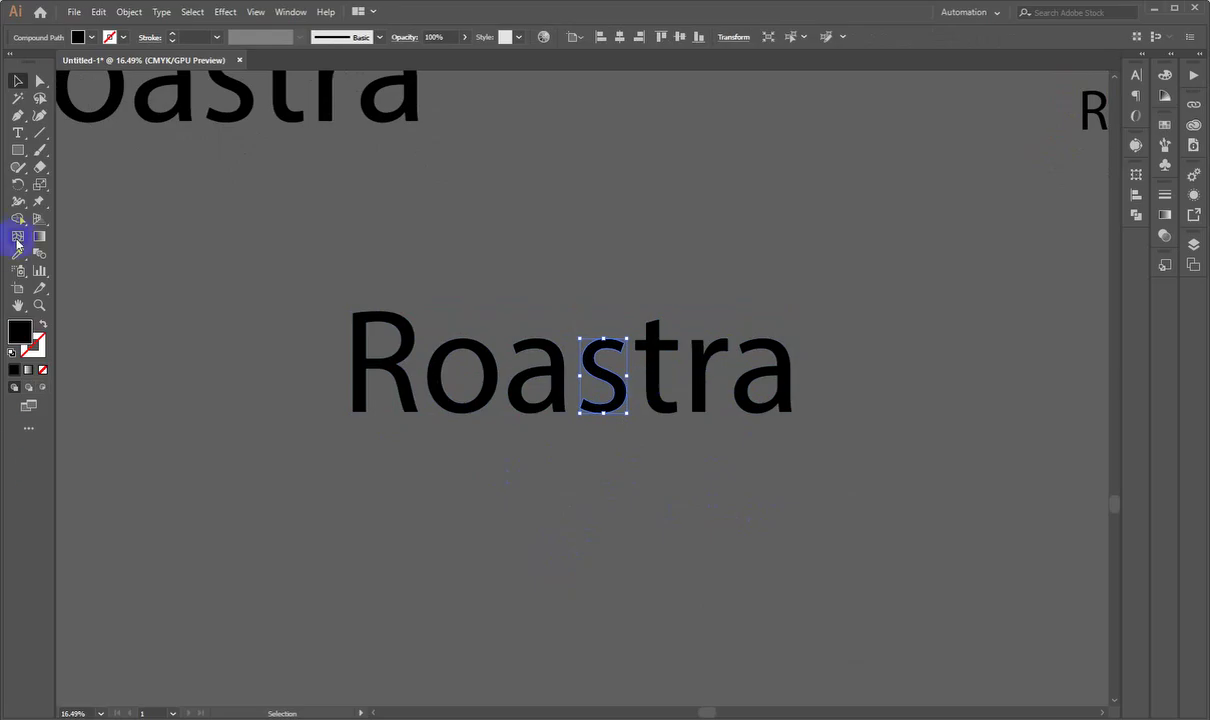
{"action": "left_click", "coordinate": [38, 150]}
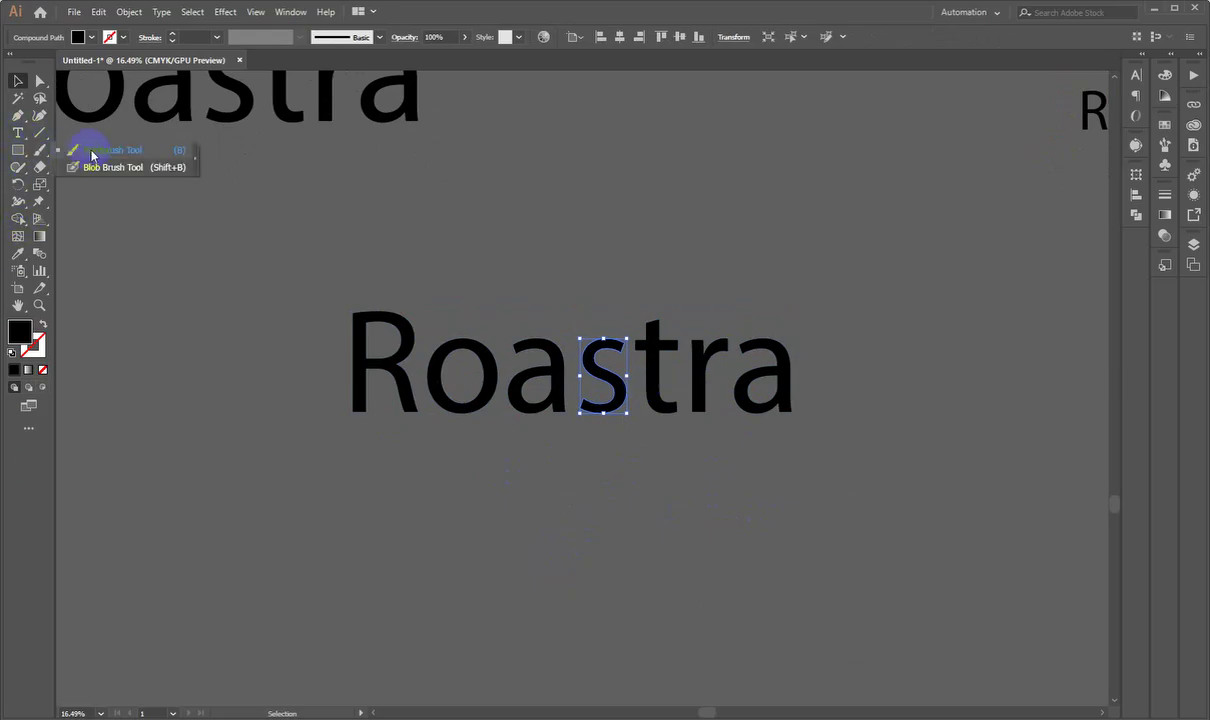
{"action": "left_click_drag", "start_coordinate": [596, 404], "coordinate": [588, 402]}
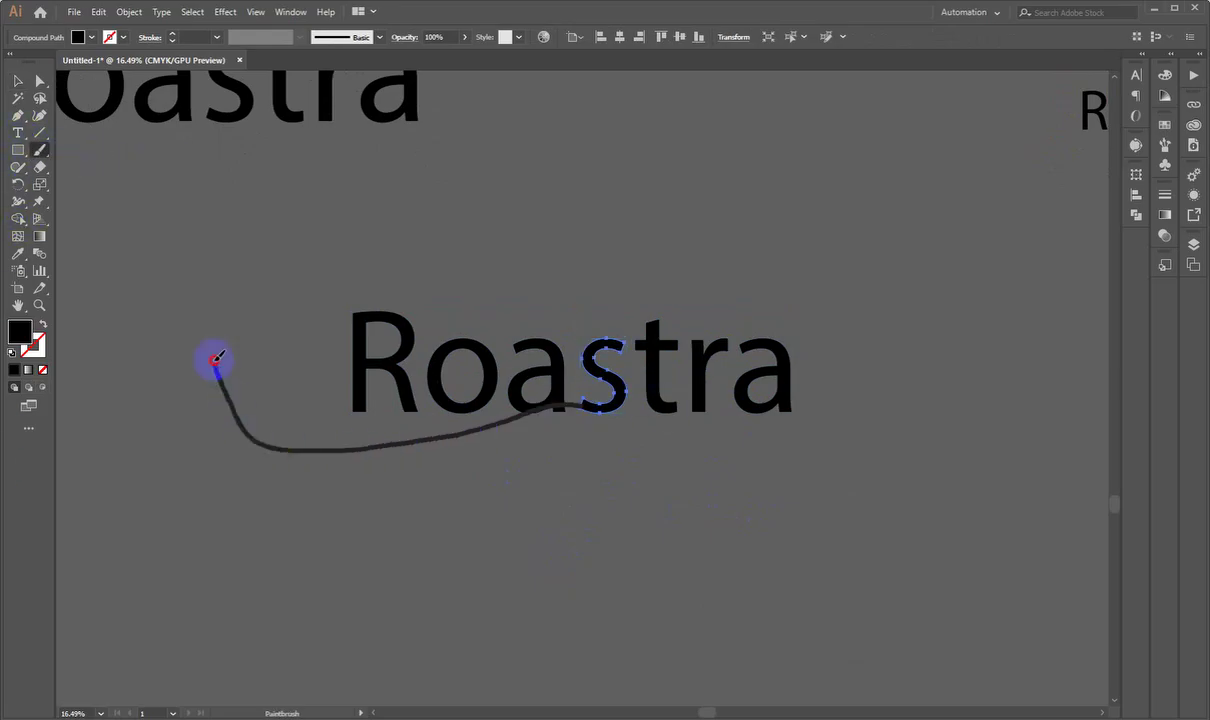
{"action": "mouse_move", "coordinate": [505, 235]}
{"action": "left_mouse_down"}
{"action": "mouse_move", "coordinate": [378, 294]}
{"action": "mouse_move", "coordinate": [285, 252]}
{"action": "left_mouse_up"}
{"action": "scroll", "coordinate": [451, 251], "scroll_direction": "up", "scroll_amount": 1}
{"action": "key", "text": "ctrl+z"}
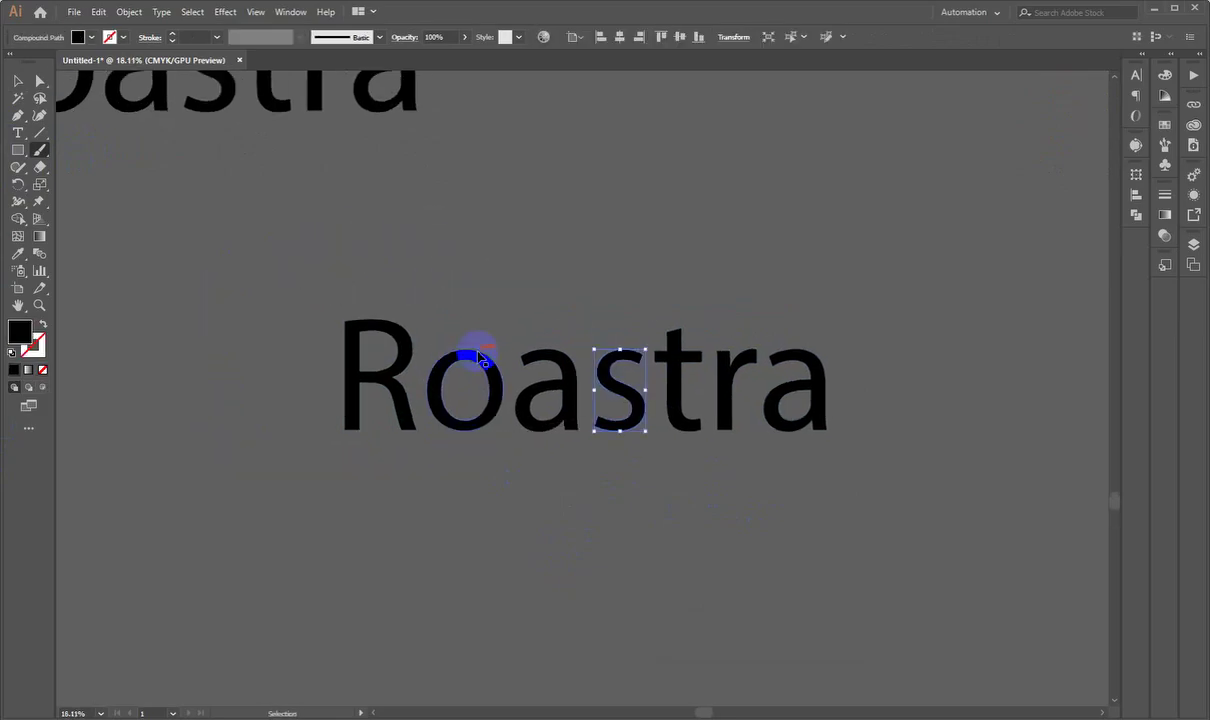
Step: Brush a coffee cup around the word: base curve, left side, oval rim and steam line
{"action": "mouse_move", "coordinate": [598, 424]}
{"action": "left_mouse_down"}
{"action": "mouse_move", "coordinate": [565, 429]}
{"action": "mouse_move", "coordinate": [443, 473]}
{"action": "left_mouse_up"}
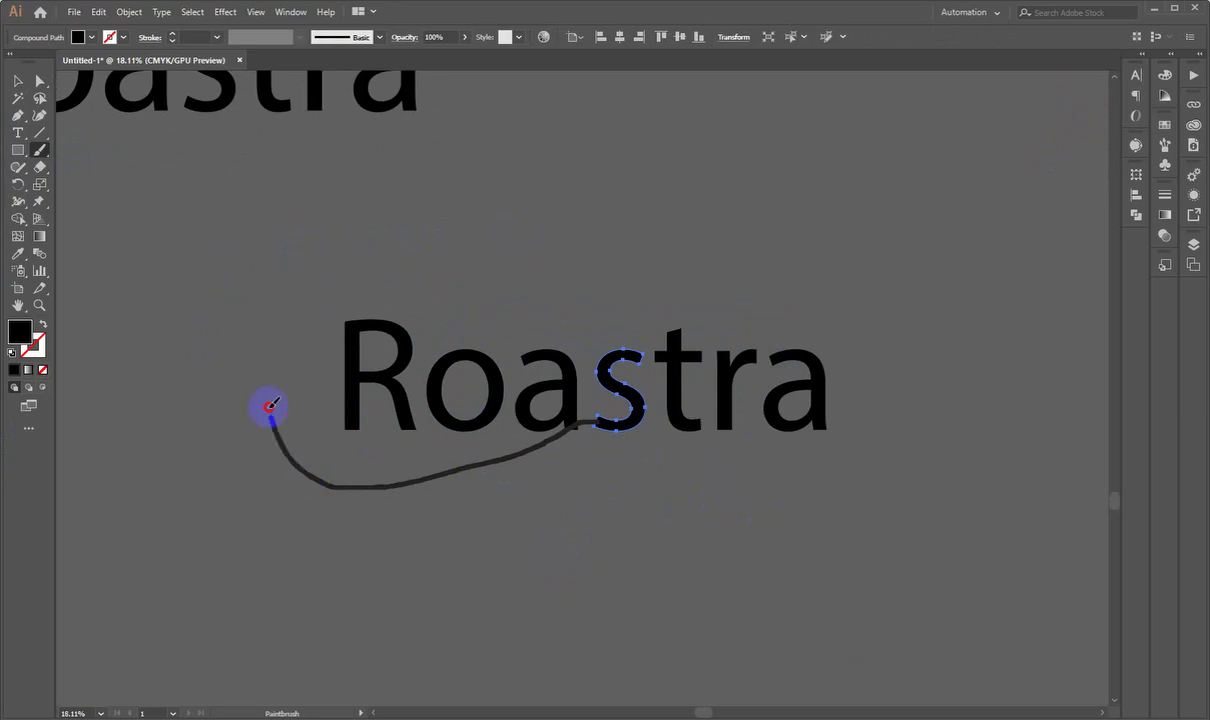
{"action": "left_click_drag", "start_coordinate": [262, 287], "coordinate": [281, 276]}
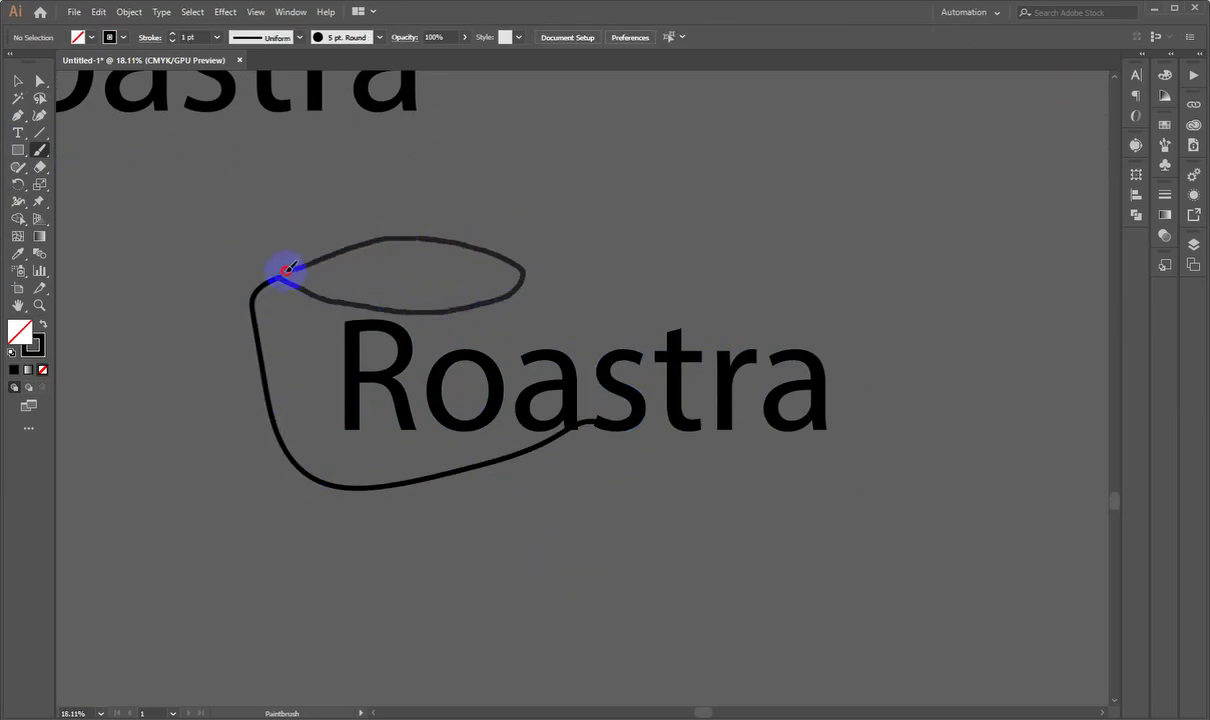
{"action": "left_click_drag", "start_coordinate": [287, 268], "coordinate": [284, 272]}
{"action": "scroll", "coordinate": [437, 236], "scroll_direction": "up", "scroll_amount": 2}
{"action": "mouse_move", "coordinate": [437, 208]}
{"action": "left_mouse_down"}
{"action": "mouse_move", "coordinate": [413, 385]}
{"action": "mouse_move", "coordinate": [464, 359]}
{"action": "mouse_move", "coordinate": [466, 370]}
{"action": "left_mouse_up"}
{"action": "scroll", "coordinate": [470, 365], "scroll_direction": "down", "scroll_amount": 5}
{"action": "scroll", "coordinate": [393, 531], "scroll_direction": "up", "scroll_amount": 1}
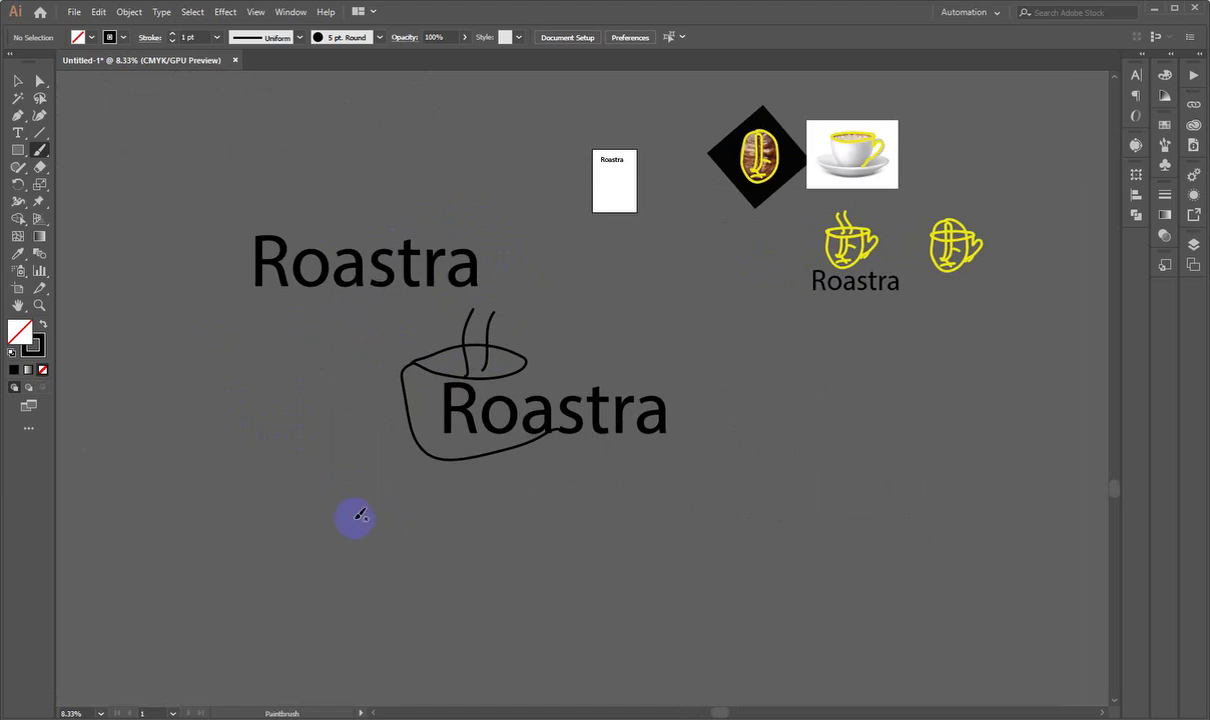
{"action": "scroll", "coordinate": [616, 489], "scroll_direction": "up", "scroll_amount": 1}
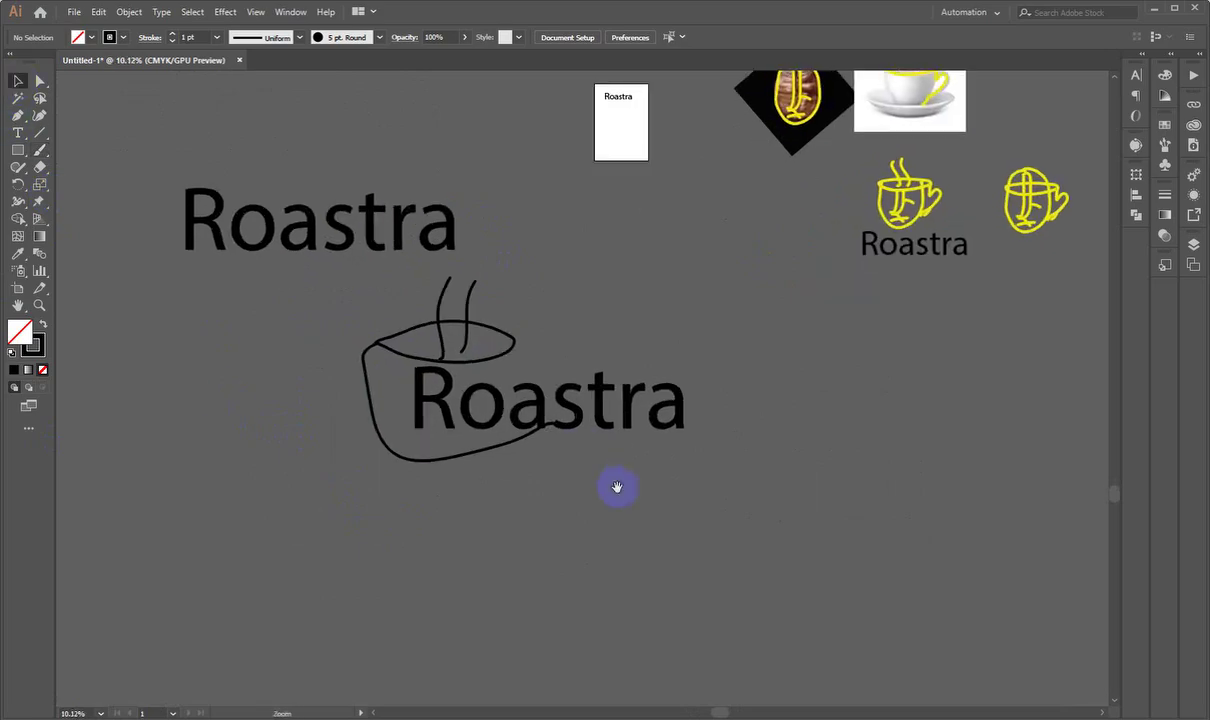
{"action": "scroll", "coordinate": [553, 567], "scroll_direction": "down", "scroll_amount": 1}
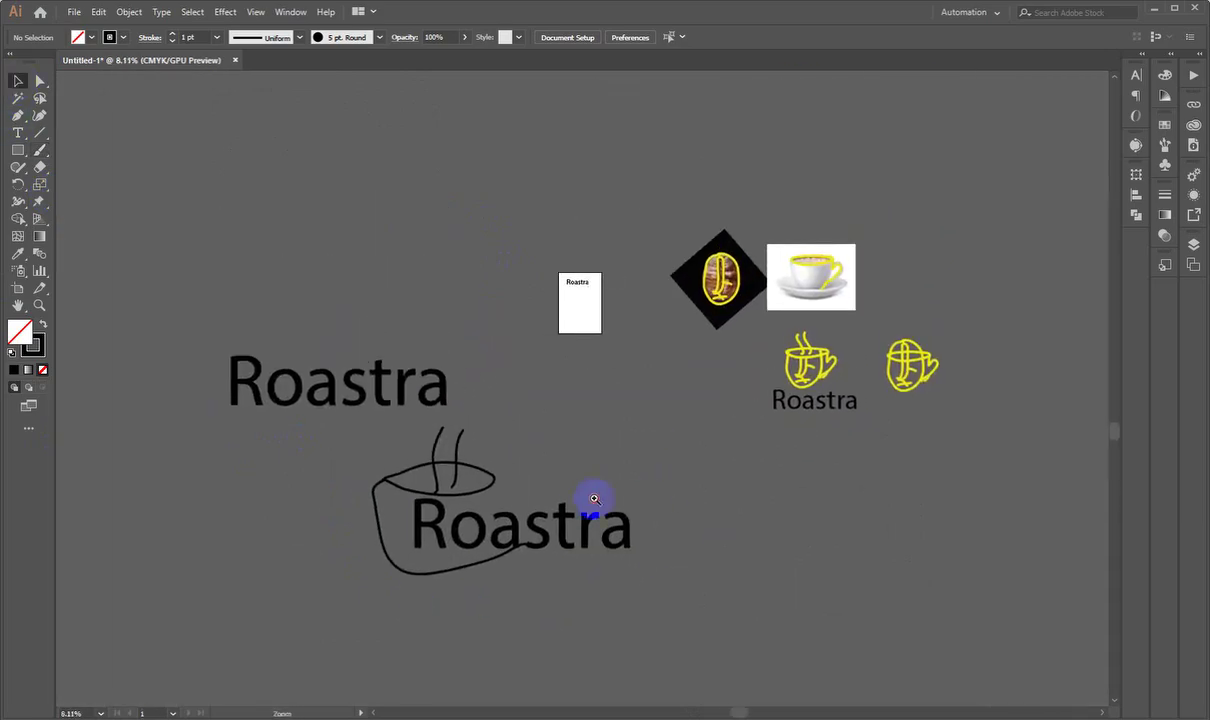
{"action": "left_click_drag", "start_coordinate": [591, 502], "coordinate": [790, 472]}
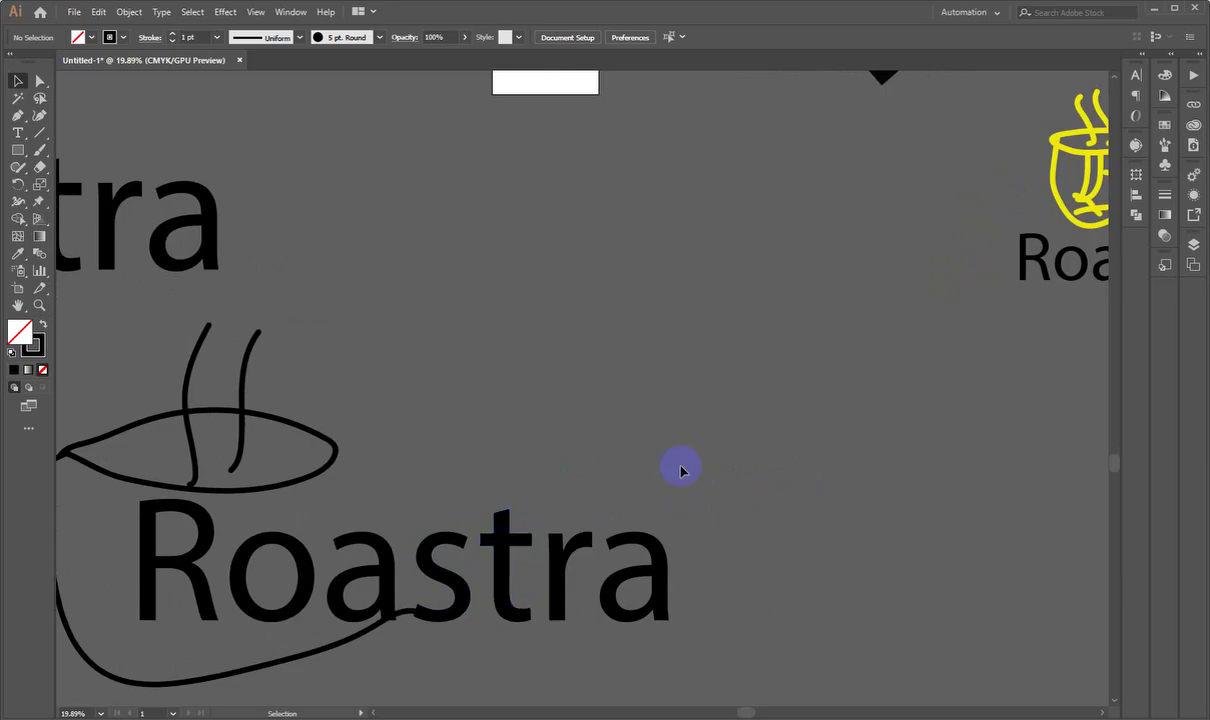
{"action": "scroll", "coordinate": [628, 445], "scroll_direction": "down", "scroll_amount": 2}
Step: Select the cup sketch with the Roastra word and undo an accidental move of the R
{"action": "key", "text": "v"}
{"action": "left_click", "coordinate": [421, 372]}
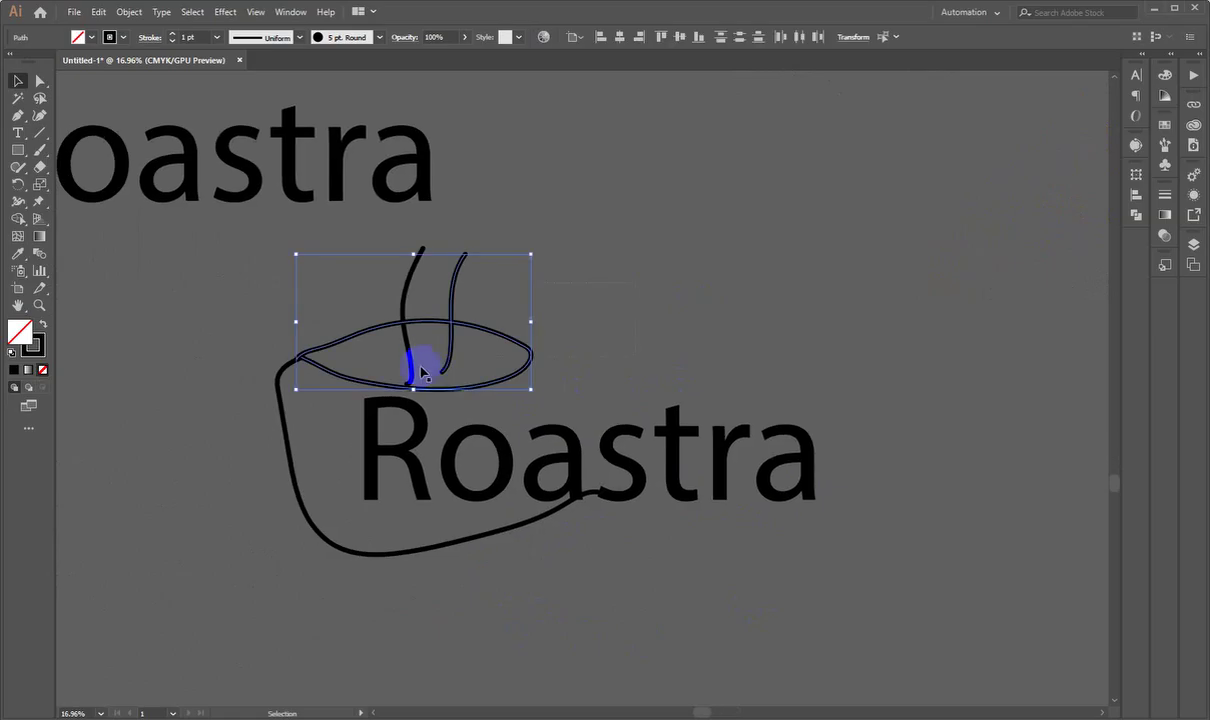
{"action": "left_click_drag", "start_coordinate": [955, 540], "coordinate": [497, 478]}
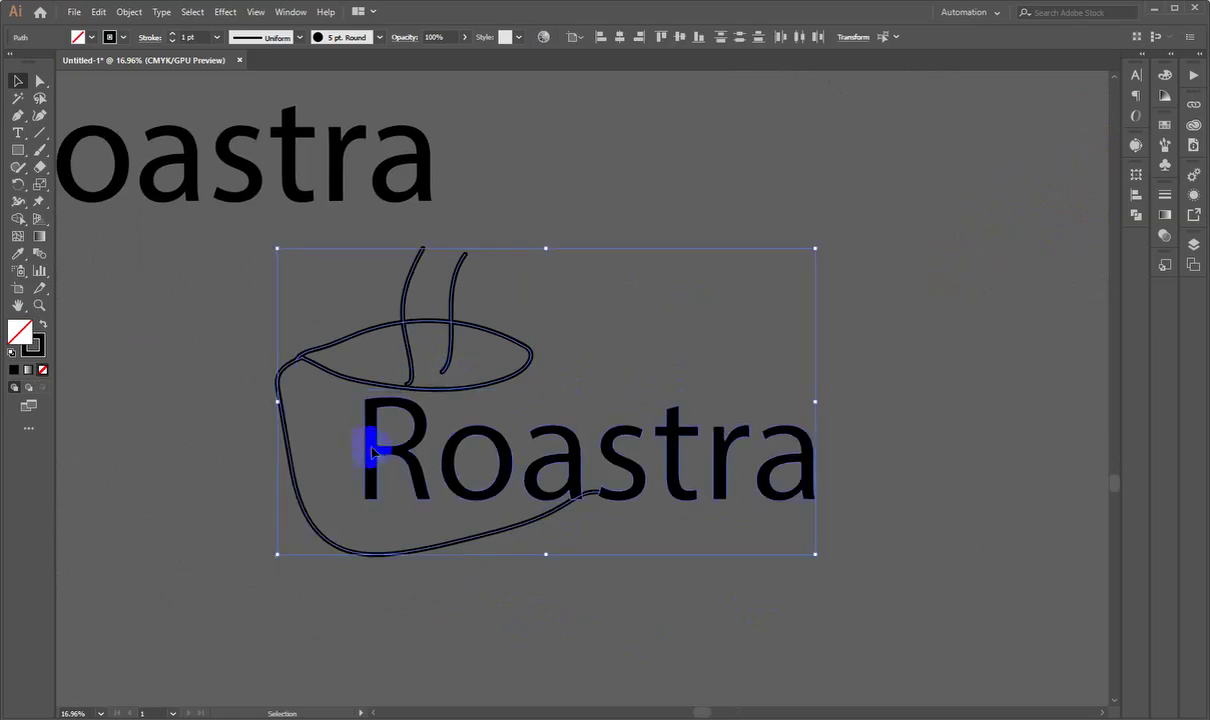
{"action": "left_click_drag", "start_coordinate": [370, 452], "coordinate": [800, 468]}
{"action": "key", "text": "ctrl+z"}
{"action": "scroll", "coordinate": [675, 459], "scroll_direction": "down", "scroll_amount": 3}
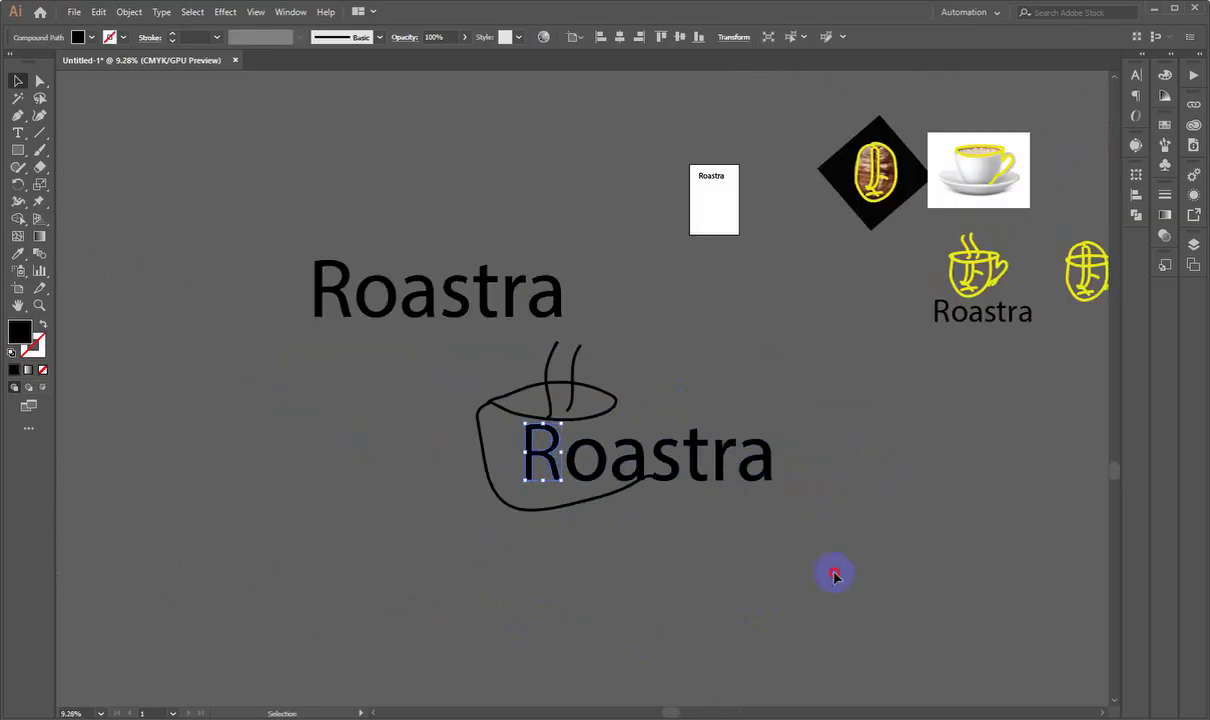
Step: Brush a second cup outline and oval around the right side of the word
{"action": "left_click_drag", "start_coordinate": [835, 576], "coordinate": [409, 442]}
{"action": "scroll", "coordinate": [409, 442], "scroll_direction": "up", "scroll_amount": 3}
{"action": "key", "text": "ctrl+shift+a"}
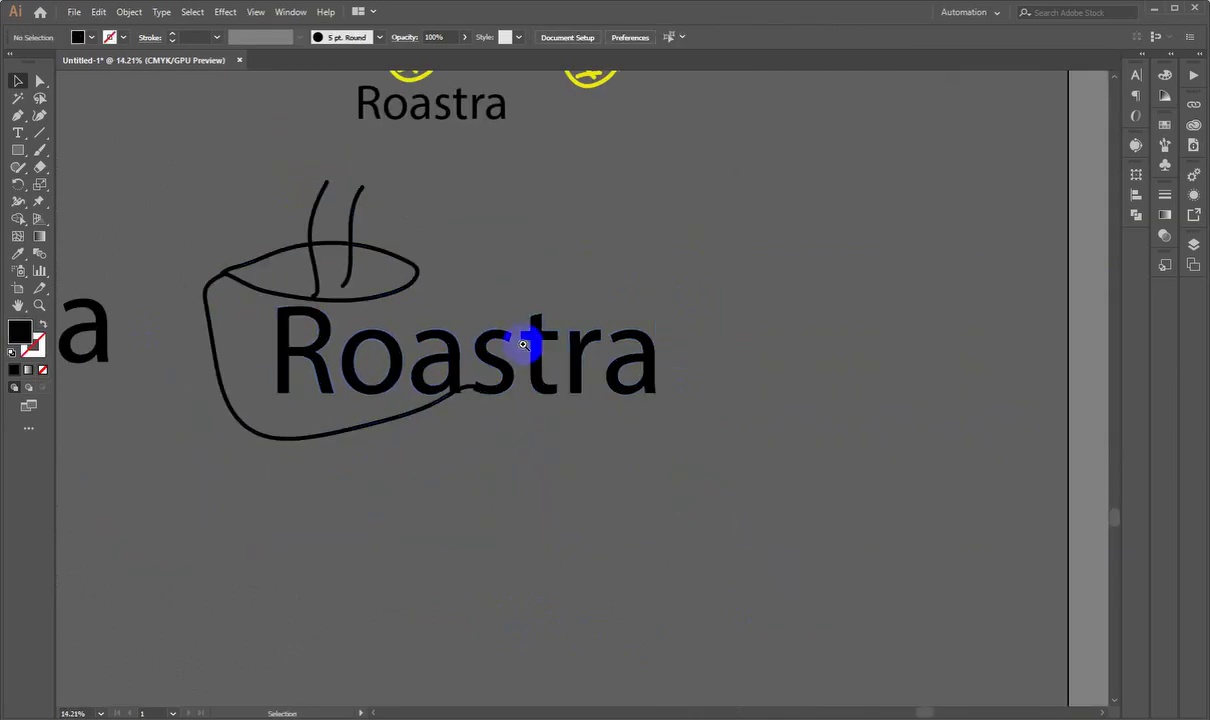
{"action": "left_click", "coordinate": [41, 165]}
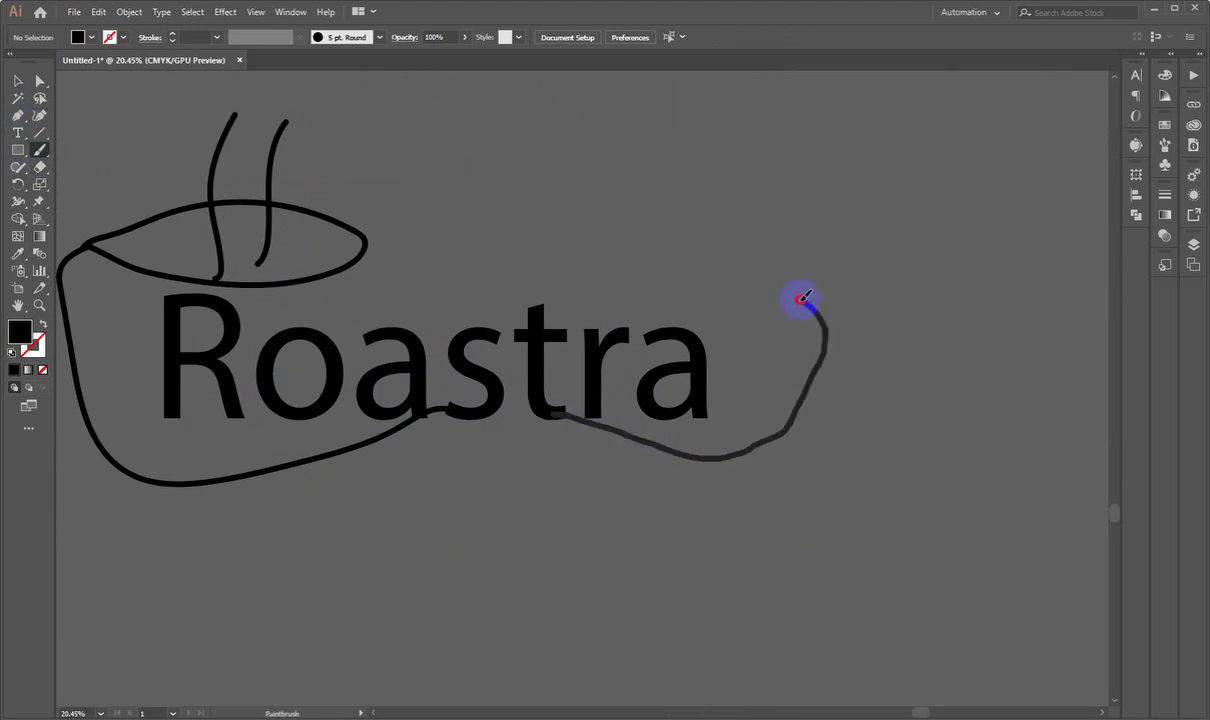
{"action": "left_click_drag", "start_coordinate": [803, 298], "coordinate": [710, 272]}
{"action": "key", "text": "ctrl+z"}
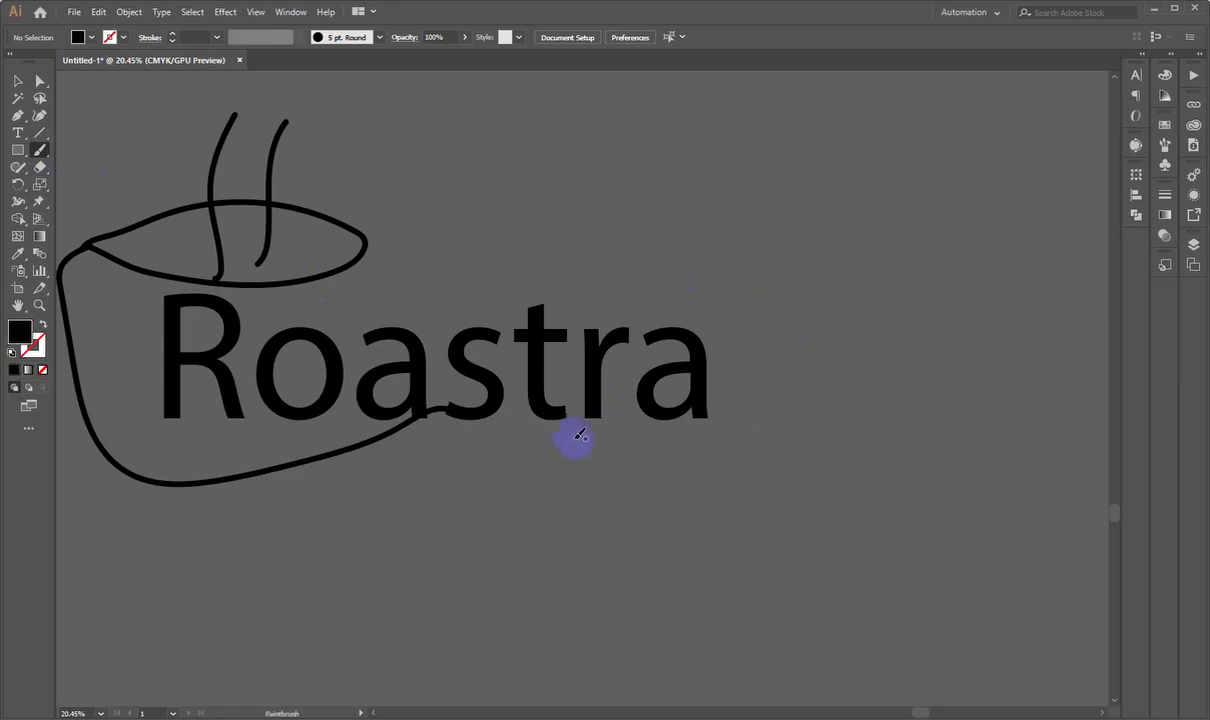
{"action": "left_click_drag", "start_coordinate": [735, 272], "coordinate": [730, 274]}
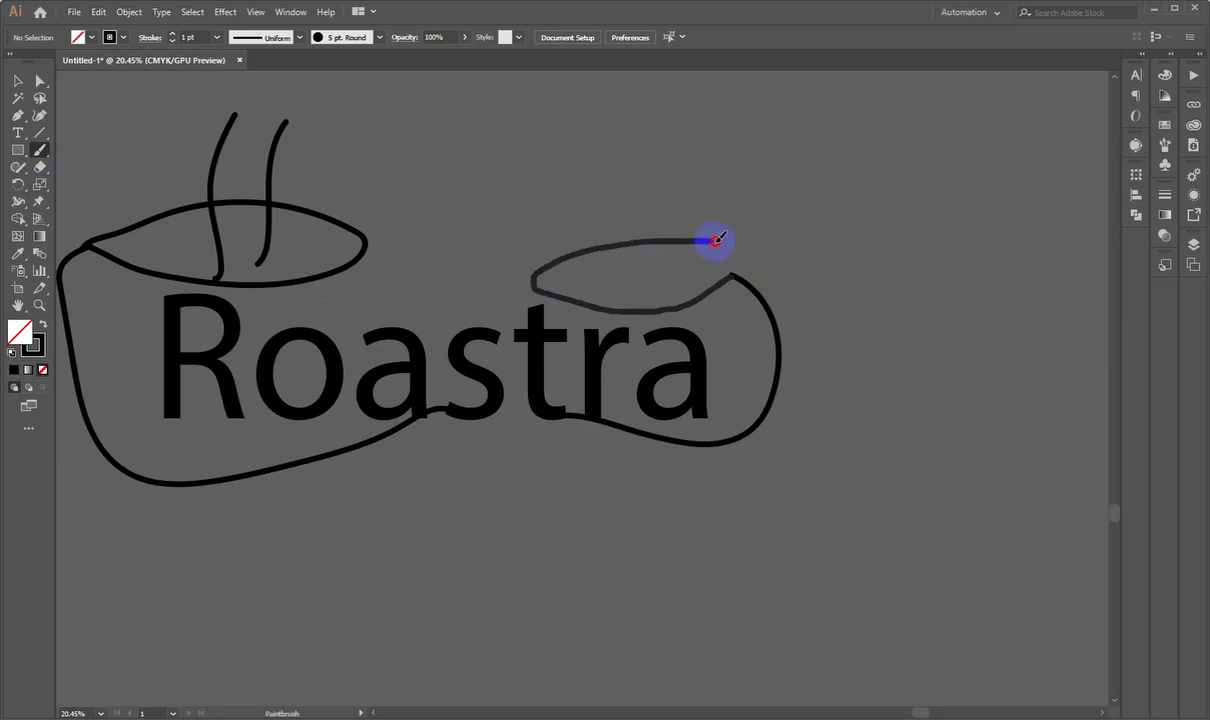
{"action": "left_click_drag", "start_coordinate": [740, 270], "coordinate": [738, 268]}
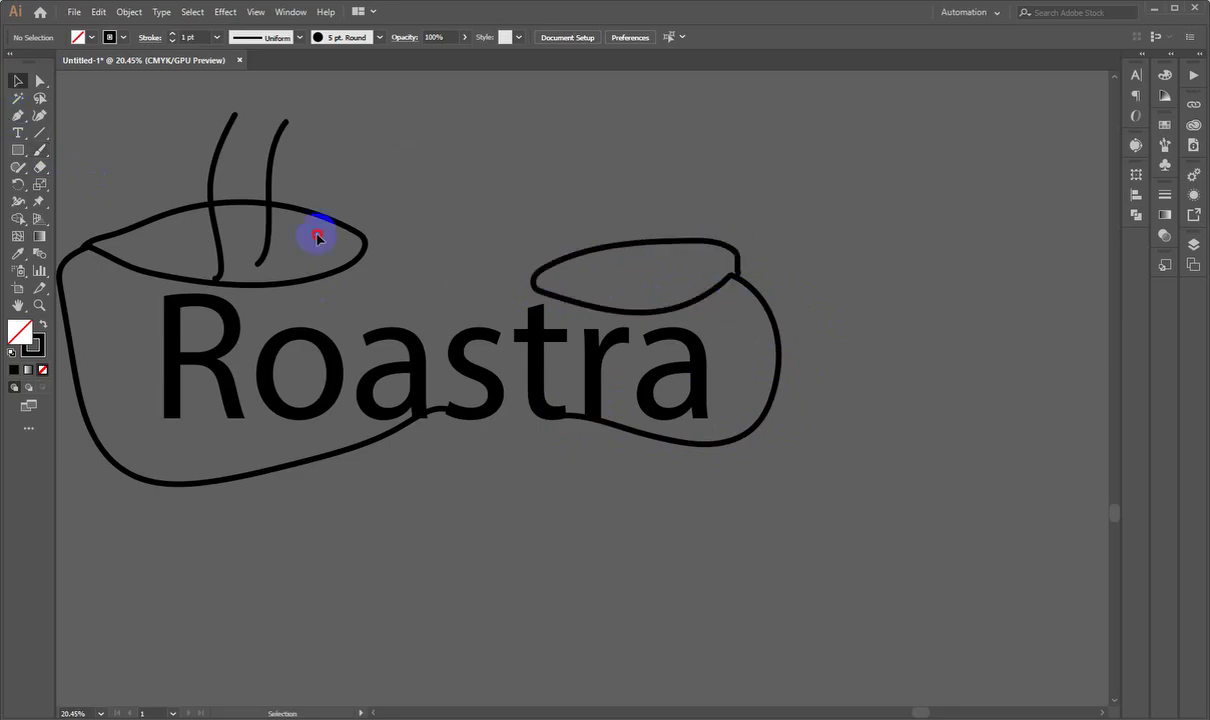
Step: Delete the left sketch's cup-top oval, two steam strokes and cup-body outline
{"action": "left_click", "coordinate": [318, 270]}
{"action": "key", "text": "Delete"}
{"action": "left_click_drag", "start_coordinate": [390, 108], "coordinate": [167, 235]}
{"action": "key", "text": "Delete"}
{"action": "left_click", "coordinate": [270, 464]}
{"action": "key", "text": "Delete"}
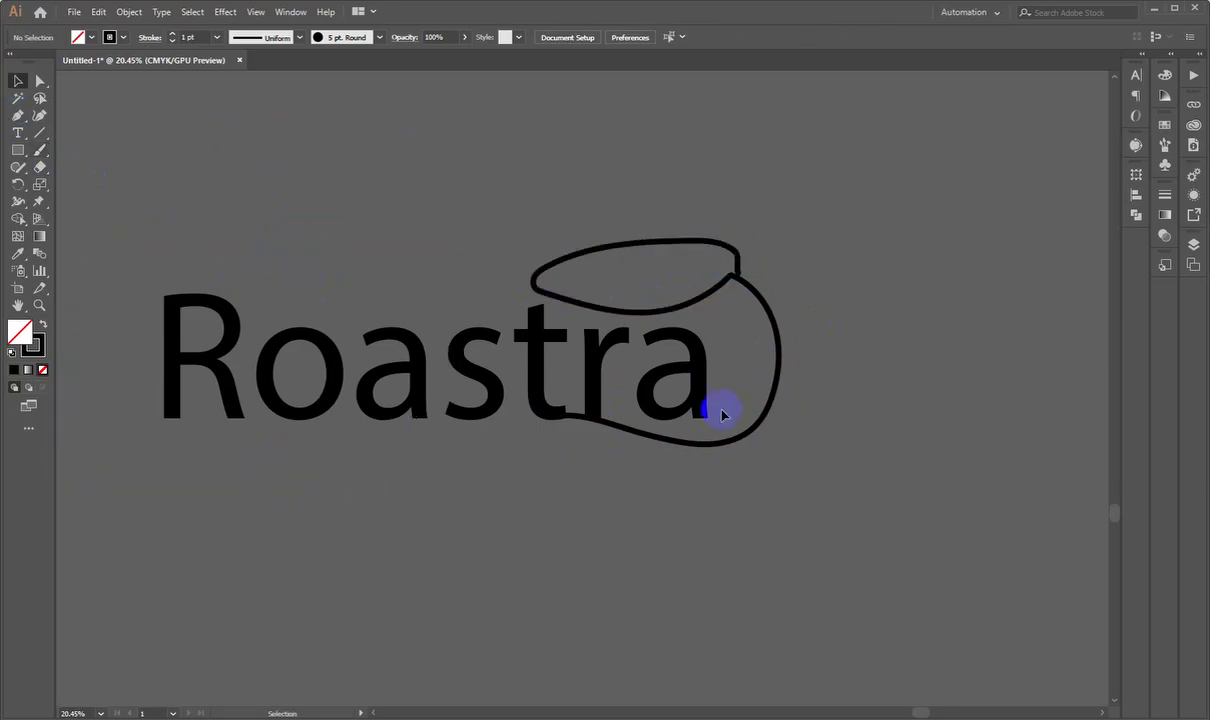
{"action": "left_click_drag", "start_coordinate": [695, 290], "coordinate": [280, 366]}
Step: Select the Roastra word with its outline and zoom in on the right-hand sketch
{"action": "key", "text": "v"}
{"action": "left_click_drag", "start_coordinate": [425, 395], "coordinate": [764, 531]}
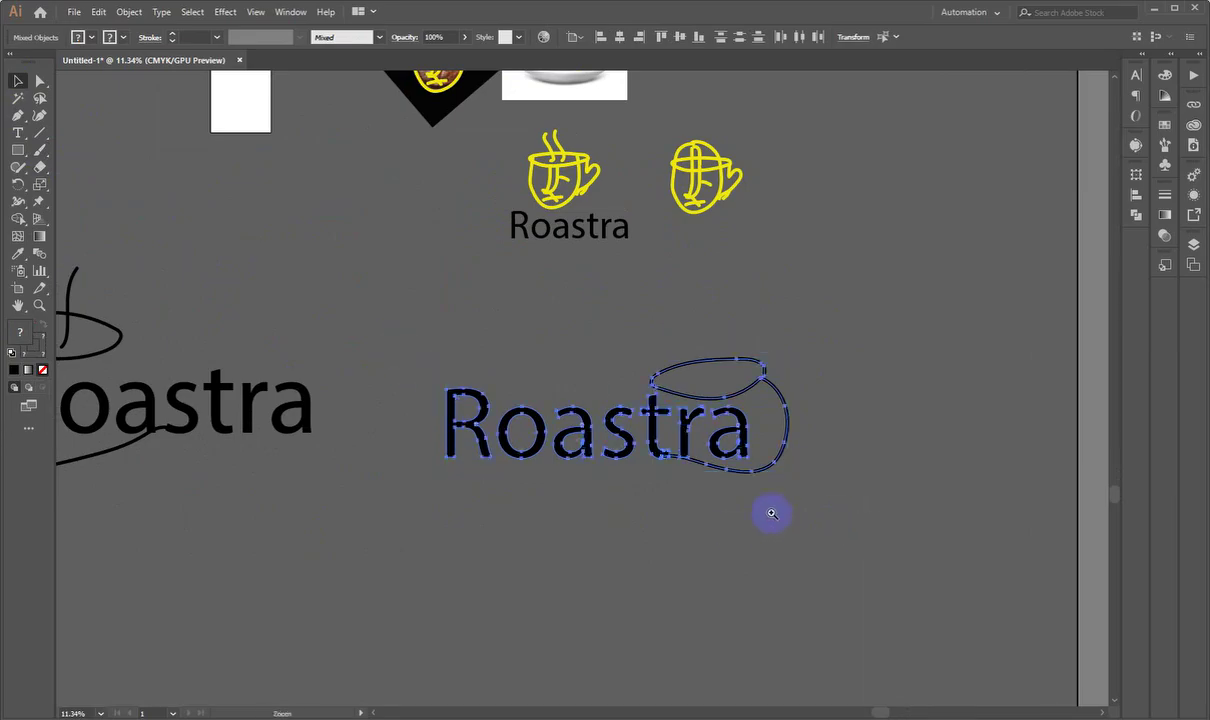
{"action": "left_click", "coordinate": [770, 510]}
{"action": "key", "text": "z"}
{"action": "left_click_drag", "start_coordinate": [770, 510], "coordinate": [521, 514]}
{"action": "left_click_drag", "start_coordinate": [624, 395], "coordinate": [786, 450]}
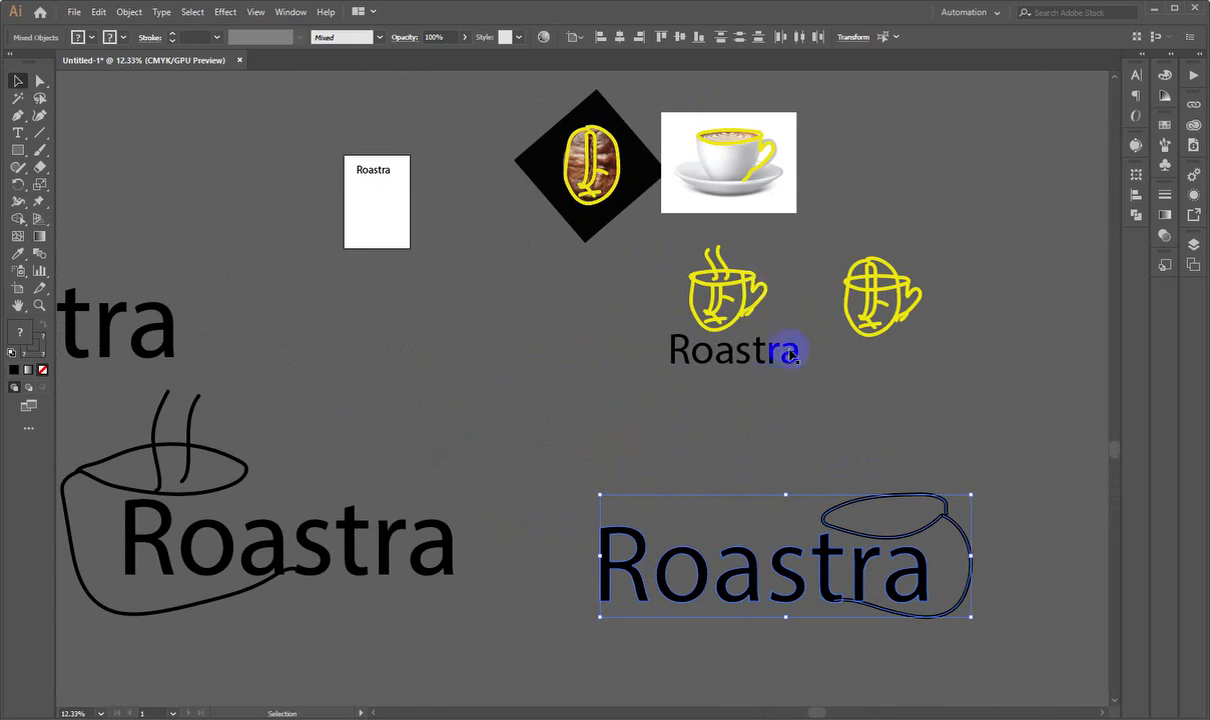
{"action": "left_click", "coordinate": [935, 423]}
{"action": "left_click", "coordinate": [941, 512]}
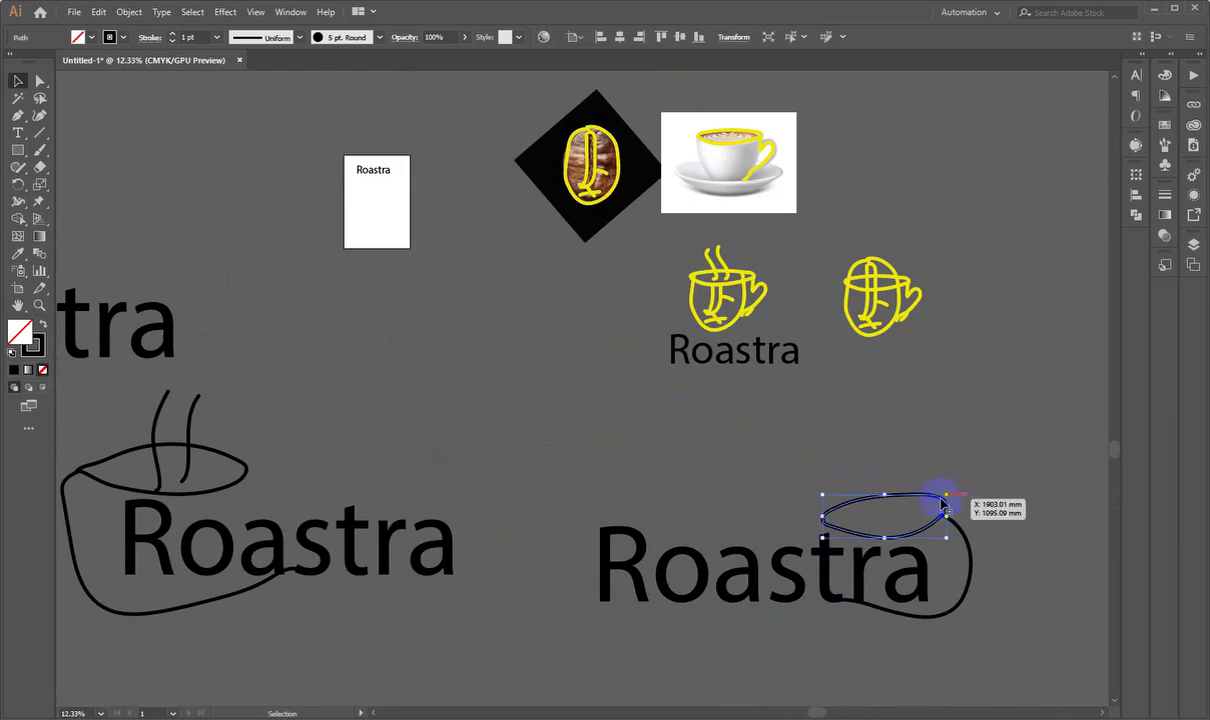
{"action": "left_click", "coordinate": [611, 293], "text": "ctrl+alt"}
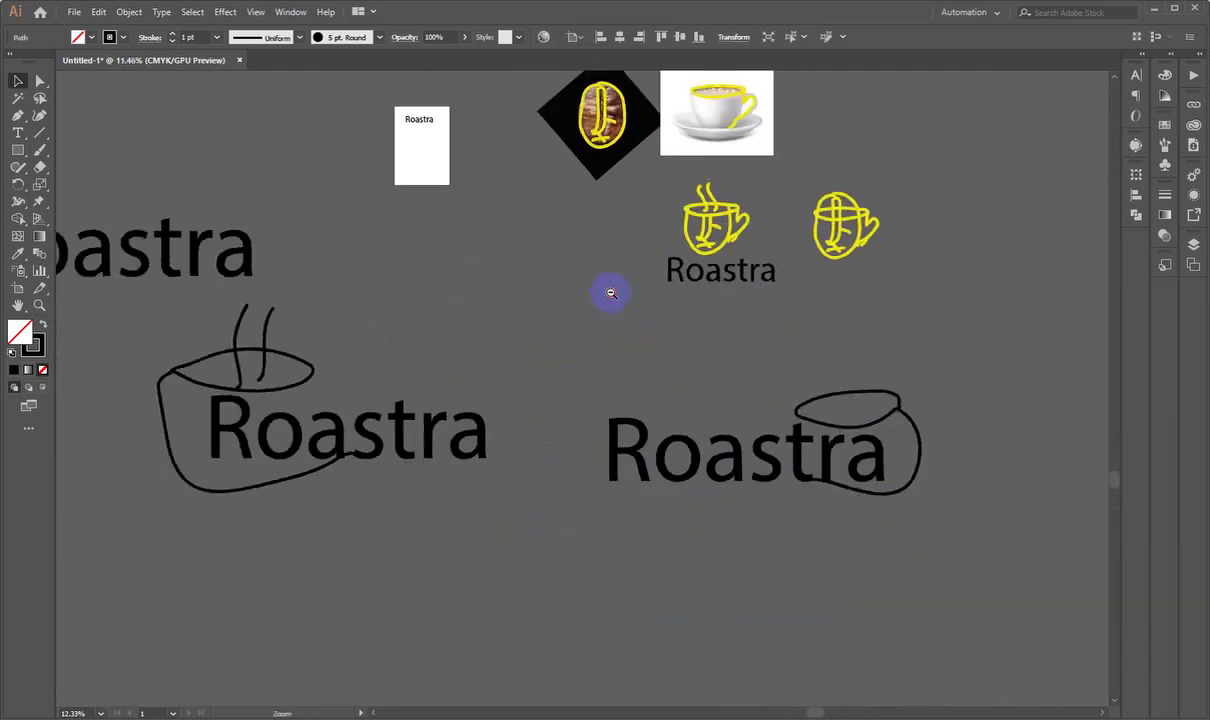
{"action": "scroll", "coordinate": [611, 293], "scroll_direction": "down", "scroll_amount": 4}
Step: Select all artwork, scale it to about 29%, delete it and return to the browser
{"action": "key", "text": "v"}
{"action": "left_click_drag", "start_coordinate": [278, 165], "coordinate": [840, 497]}
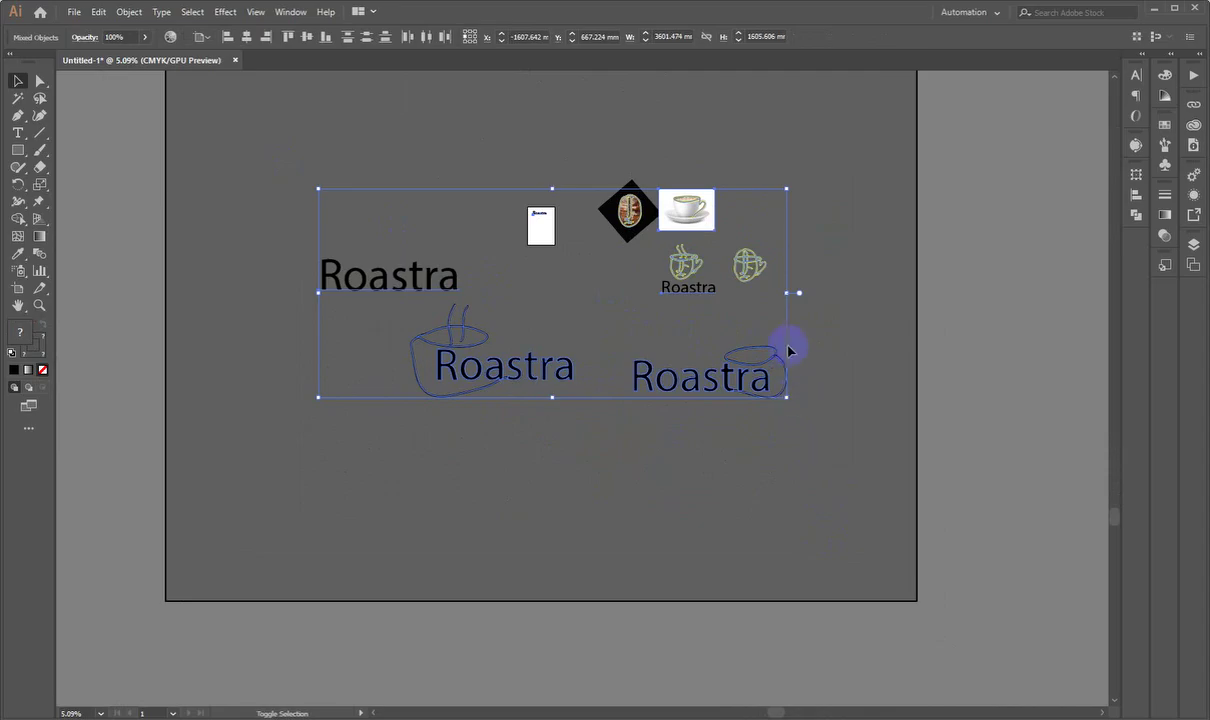
{"action": "left_click_drag", "start_coordinate": [787, 292], "coordinate": [424, 326]}
{"action": "scroll", "coordinate": [502, 296], "scroll_direction": "up", "scroll_amount": 9}
{"action": "left_click_drag", "start_coordinate": [502, 296], "coordinate": [616, 432]}
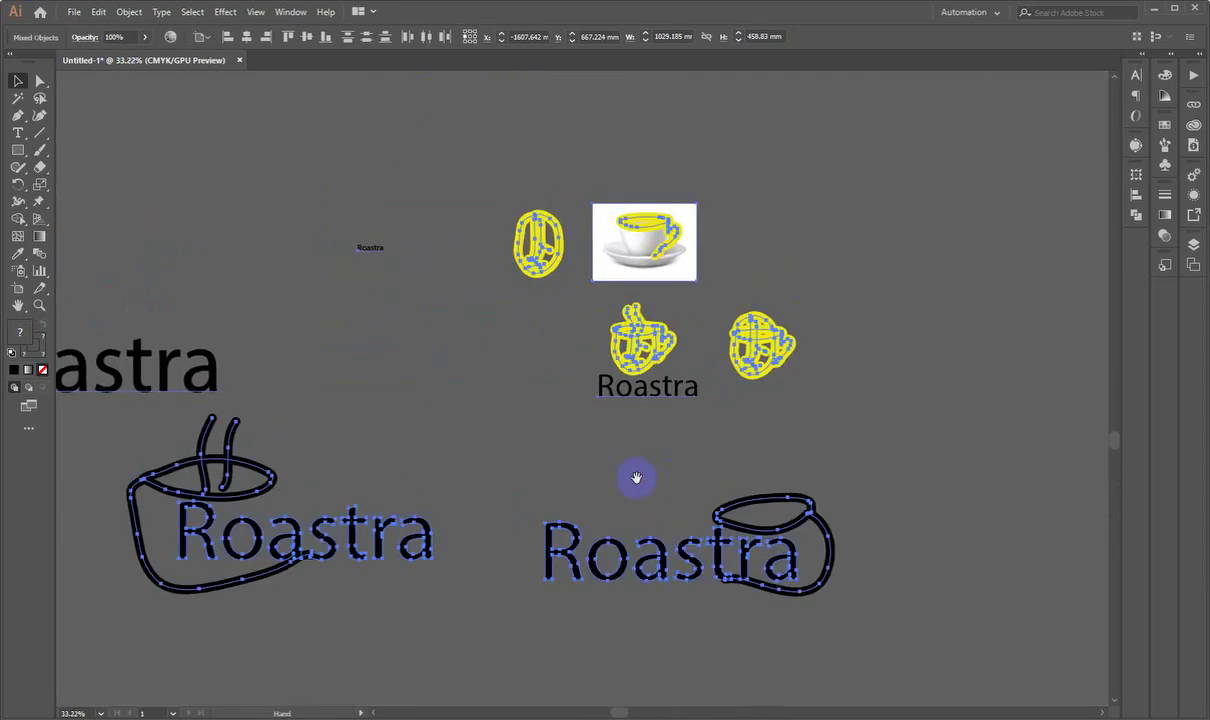
{"action": "left_click_drag", "start_coordinate": [635, 481], "coordinate": [610, 435]}
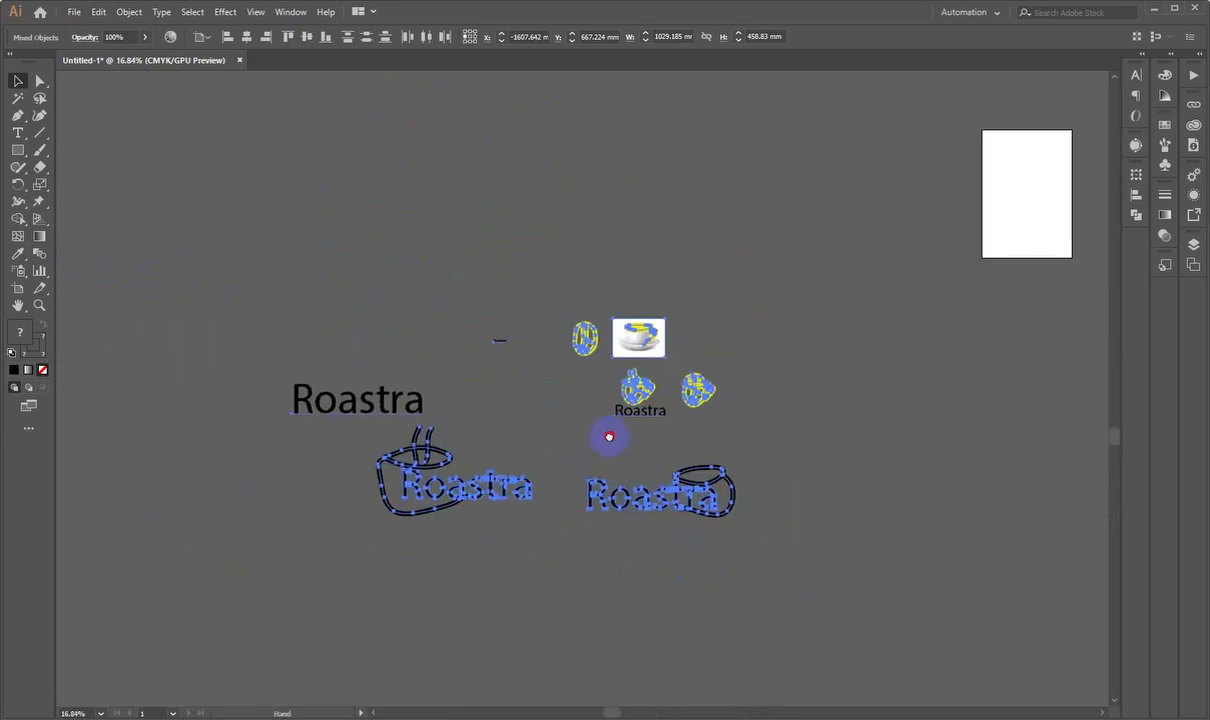
{"action": "key", "text": "Delete"}
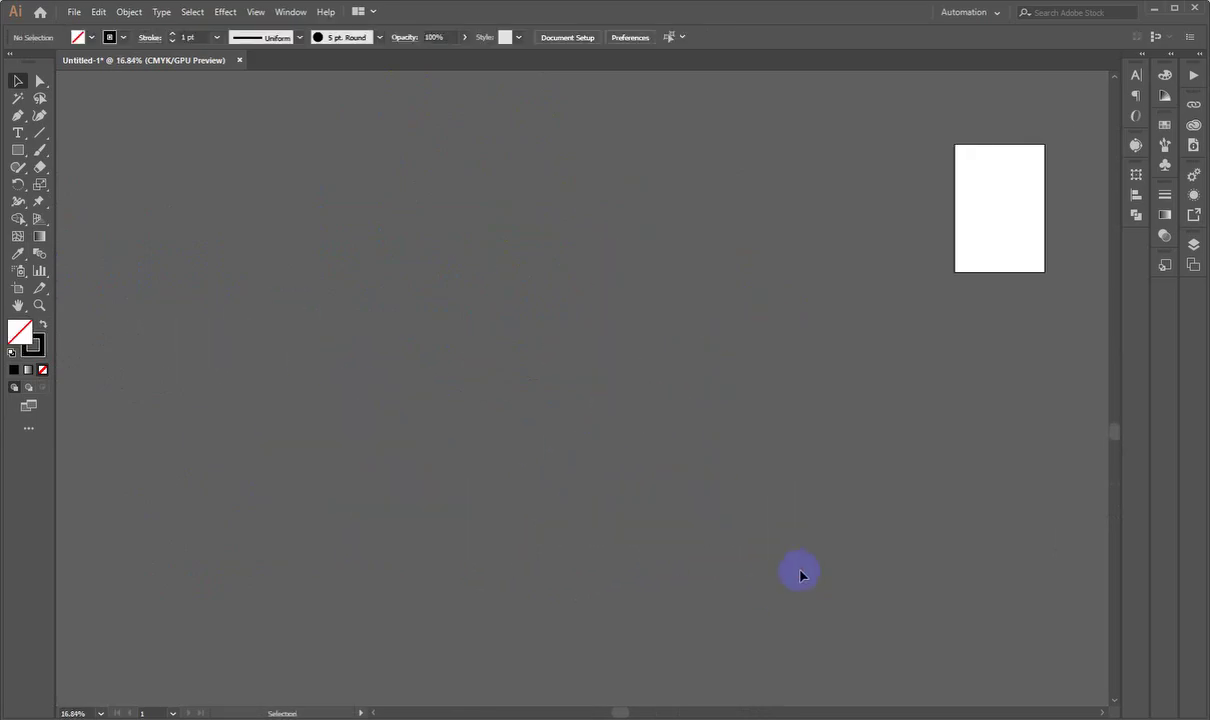
{"action": "left_click", "coordinate": [861, 719]}
Step: In the 'coffe bean logo' tab, search Google for 'logo design practice'
{"action": "scroll", "coordinate": [553, 430], "scroll_direction": "up", "scroll_amount": 10}
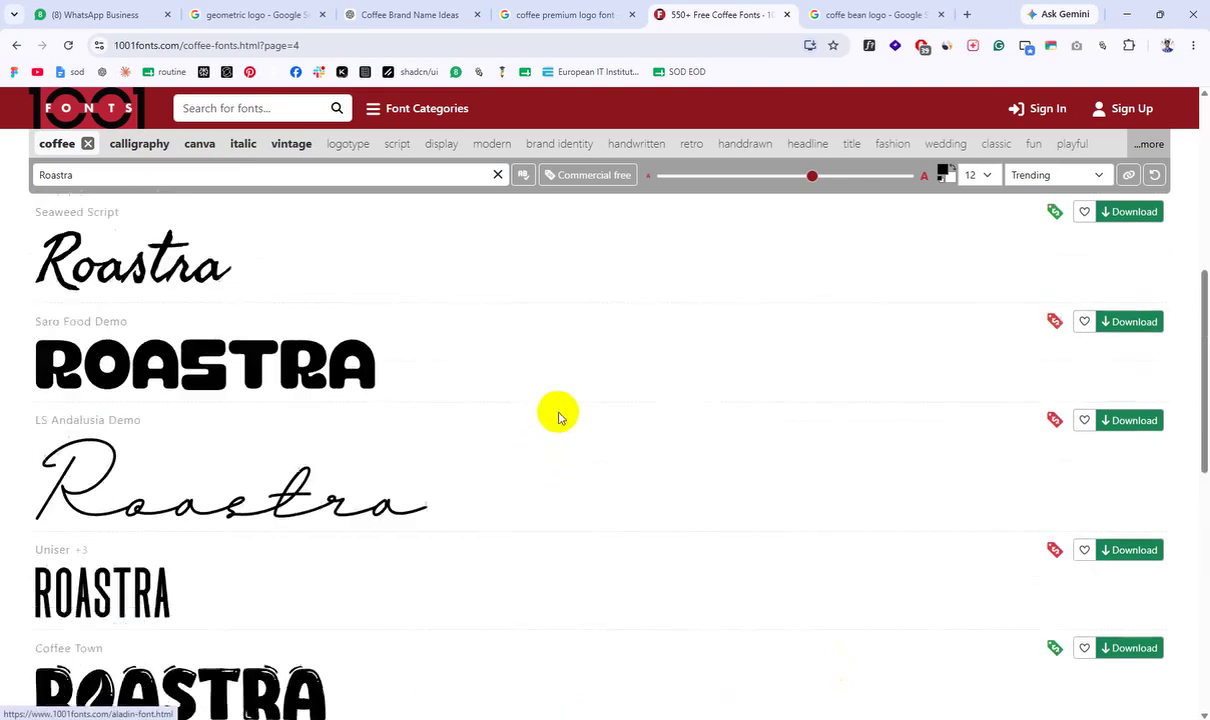
{"action": "left_click", "coordinate": [855, 14]}
{"action": "scroll", "coordinate": [375, 470], "scroll_direction": "down", "scroll_amount": 10}
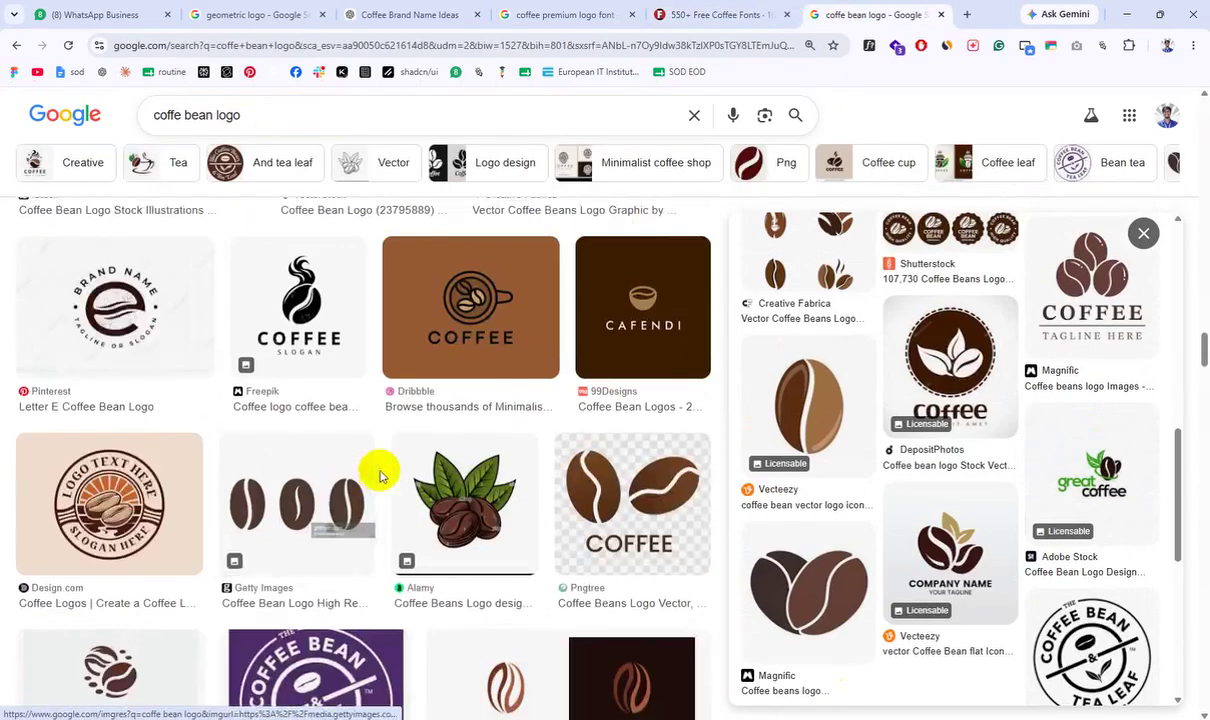
{"action": "scroll", "coordinate": [378, 473], "scroll_direction": "down", "scroll_amount": 10}
{"action": "scroll", "coordinate": [338, 465], "scroll_direction": "up", "scroll_amount": 1}
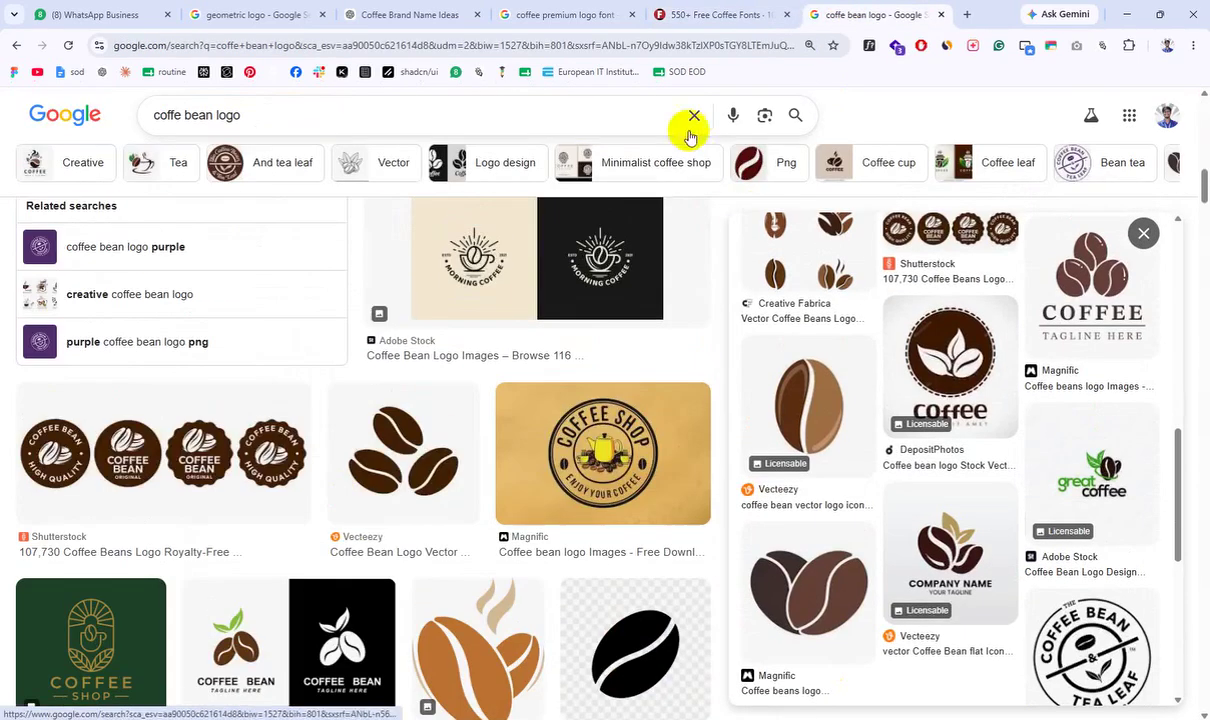
{"action": "left_click", "coordinate": [694, 115]}
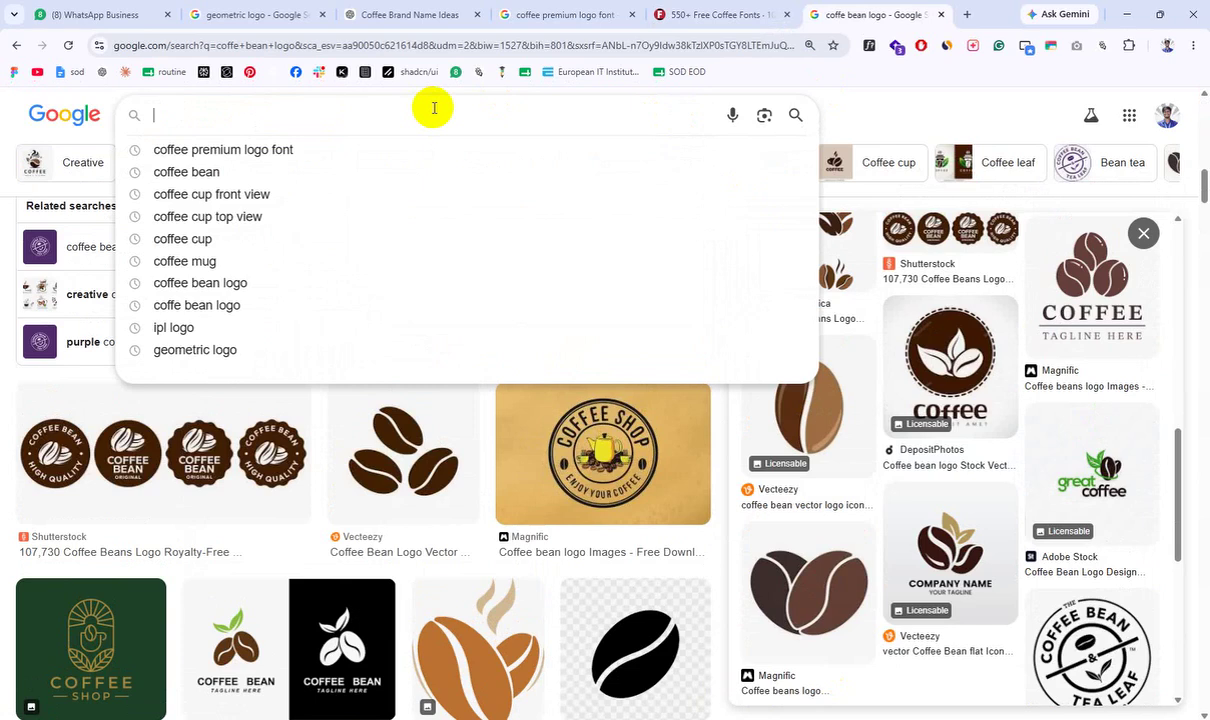
{"action": "type", "text": "logo ides"}
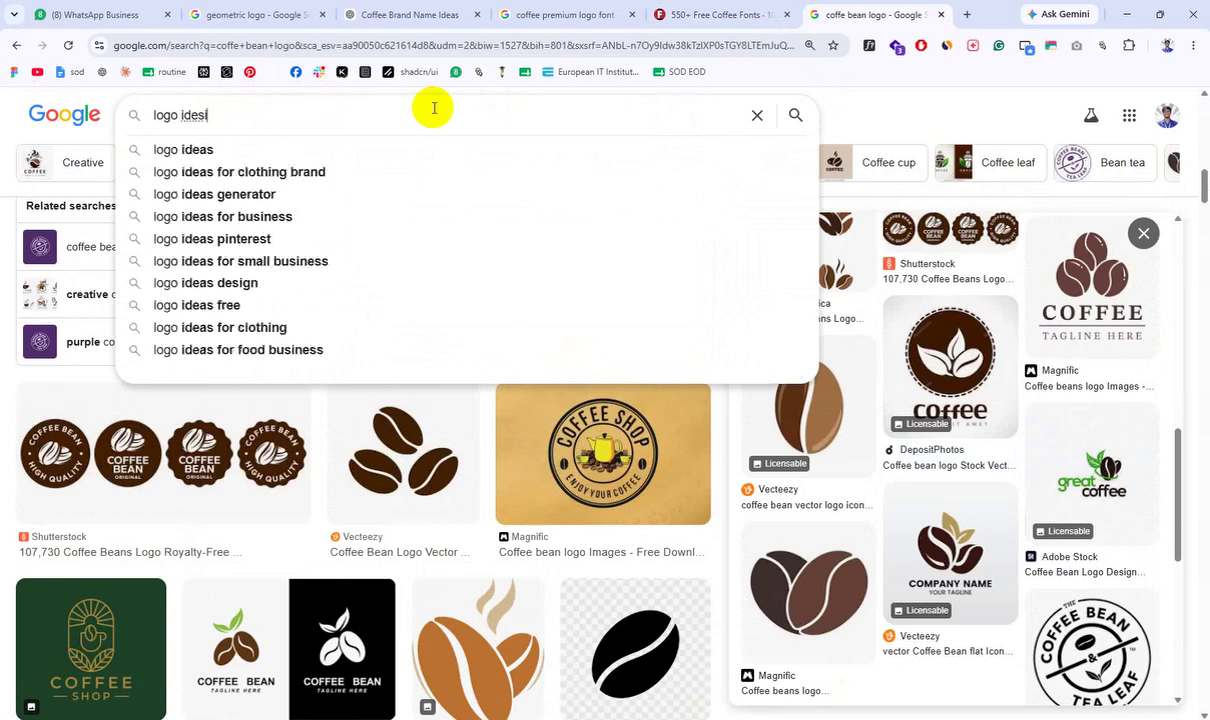
{"action": "type", "text": "ign"}
{"action": "key", "text": "BackSpace"}
{"action": "key", "text": "BackSpace"}
{"action": "key", "text": "BackSpace"}
{"action": "key", "text": "BackSpace"}
{"action": "key", "text": "BackSpace"}
{"action": "key", "text": "BackSpace"}
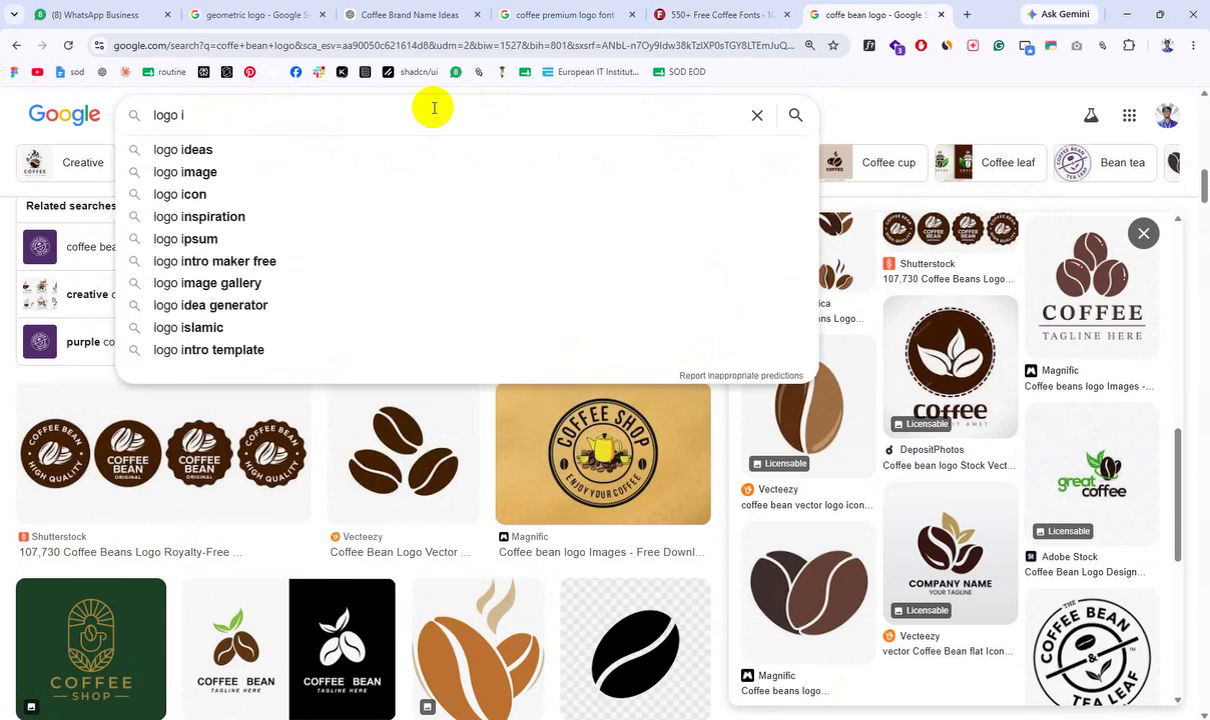
{"action": "key", "text": "BackSpace"}
{"action": "key", "text": "Down"}
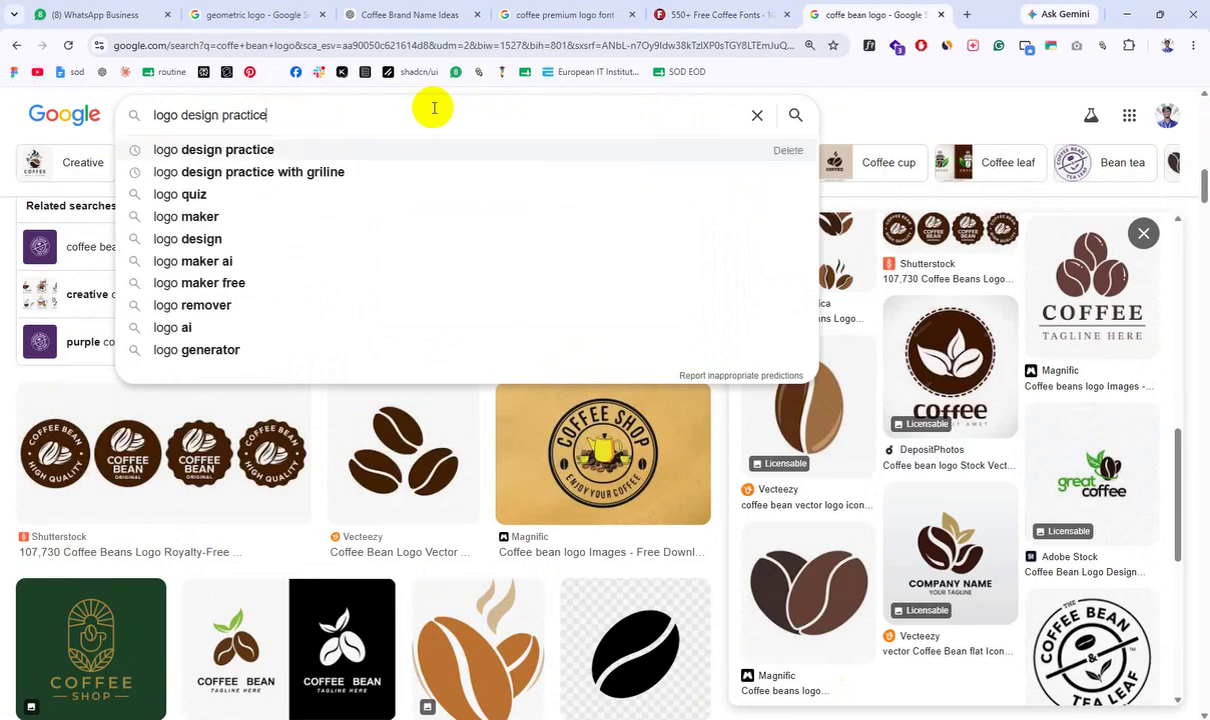
{"action": "key", "text": "Return"}
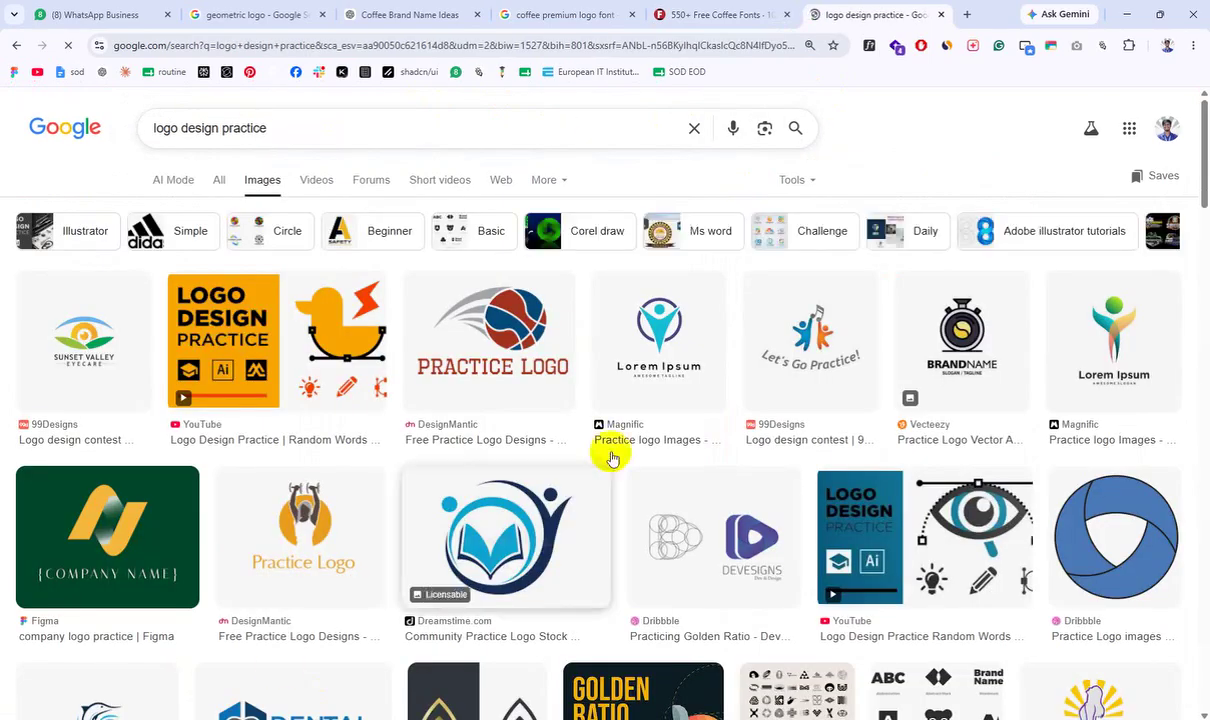
Step: Open the six famous brand logos image preview and copy the image
{"action": "scroll", "coordinate": [189, 454], "scroll_direction": "down", "scroll_amount": 2}
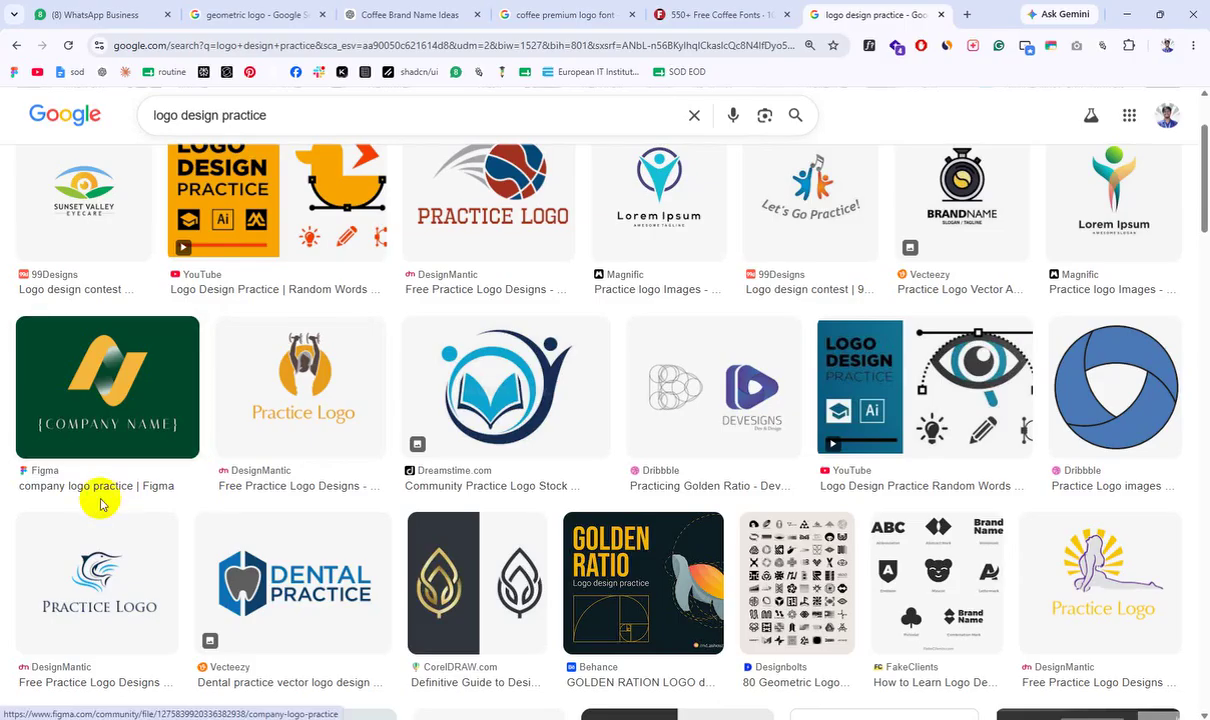
{"action": "scroll", "coordinate": [100, 500], "scroll_direction": "up", "scroll_amount": 3}
{"action": "scroll", "coordinate": [104, 500], "scroll_direction": "down", "scroll_amount": 1}
{"action": "scroll", "coordinate": [106, 500], "scroll_direction": "down", "scroll_amount": 6}
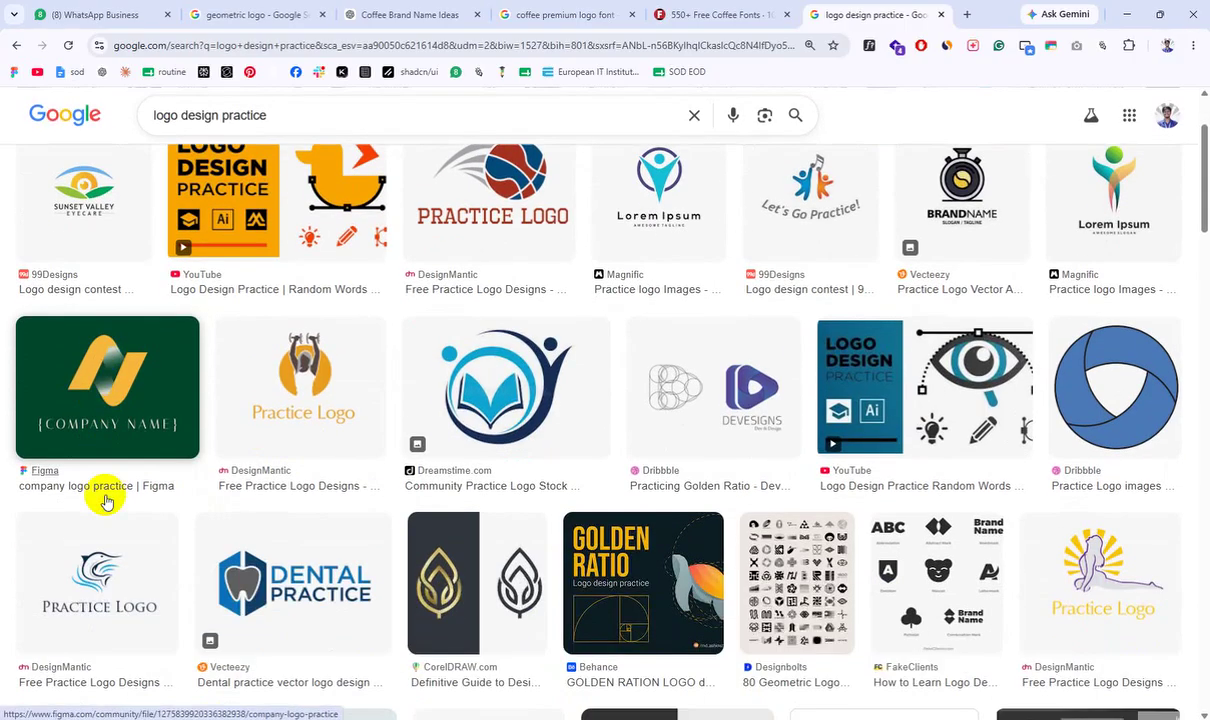
{"action": "scroll", "coordinate": [106, 500], "scroll_direction": "down", "scroll_amount": 2}
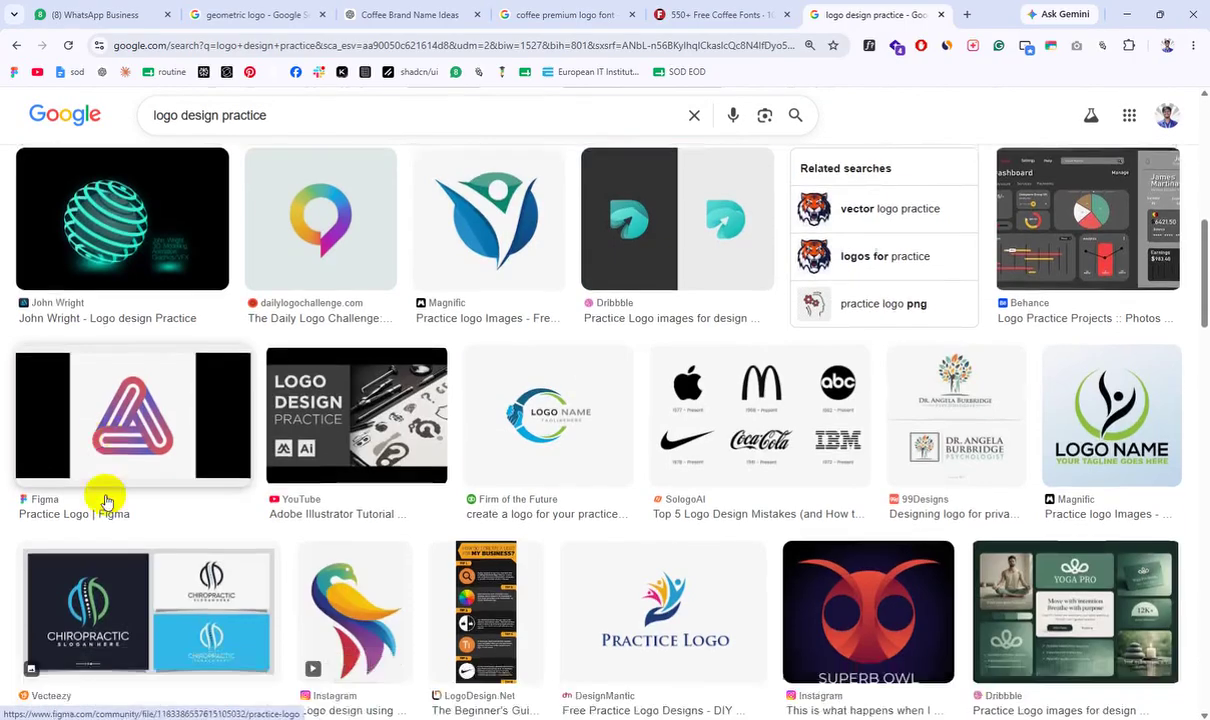
{"action": "scroll", "coordinate": [107, 502], "scroll_direction": "up", "scroll_amount": 4}
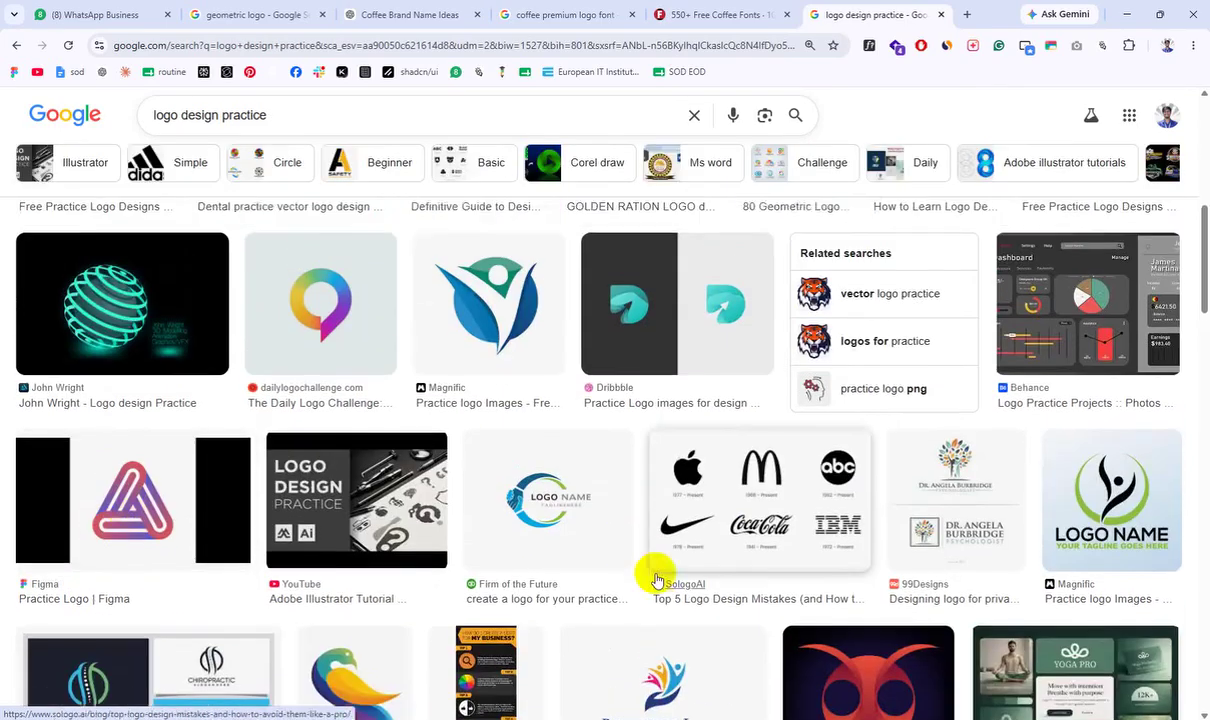
{"action": "scroll", "coordinate": [300, 570], "scroll_direction": "up", "scroll_amount": 1}
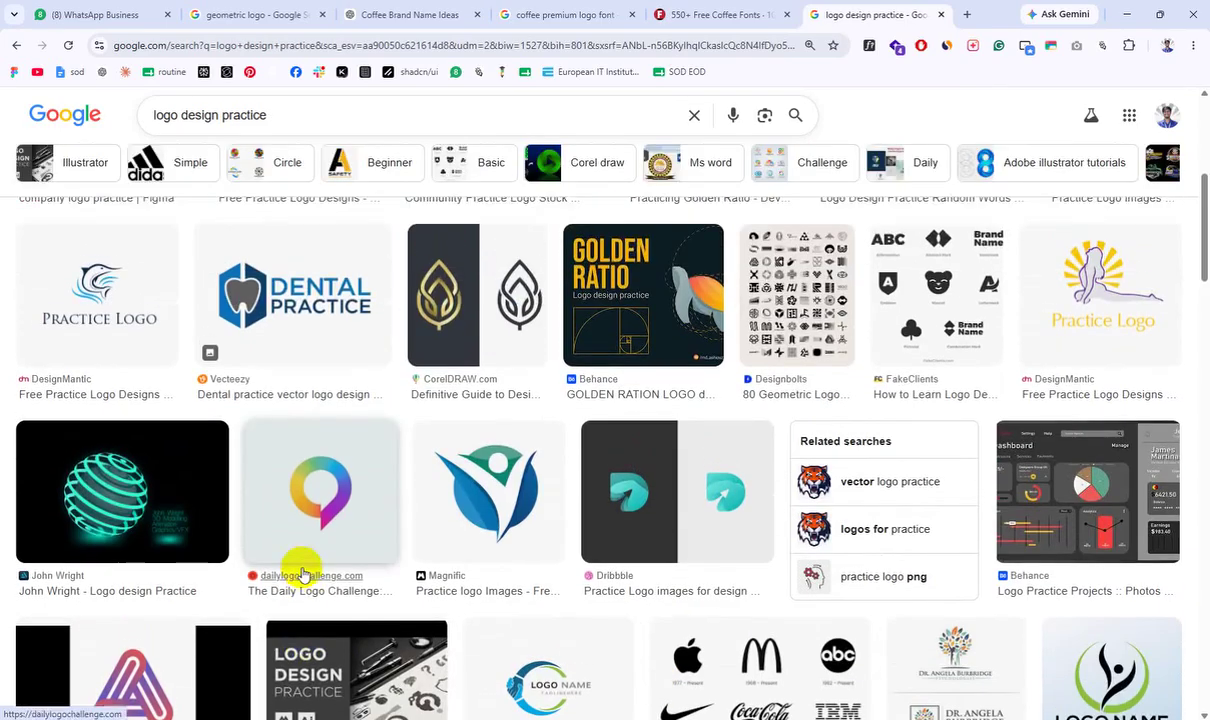
{"action": "scroll", "coordinate": [300, 570], "scroll_direction": "down", "scroll_amount": 1}
{"action": "scroll", "coordinate": [298, 570], "scroll_direction": "up", "scroll_amount": 4}
{"action": "scroll", "coordinate": [297, 570], "scroll_direction": "down", "scroll_amount": 3}
{"action": "scroll", "coordinate": [298, 572], "scroll_direction": "down", "scroll_amount": 2}
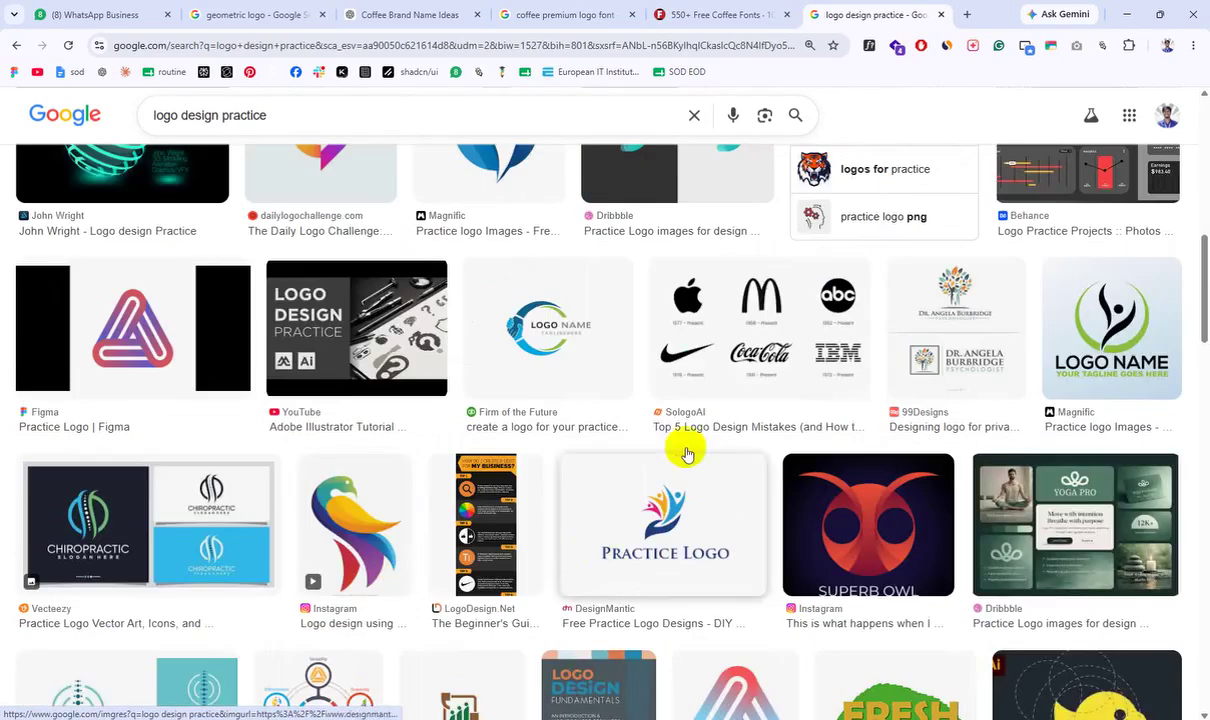
{"action": "left_click", "coordinate": [683, 450]}
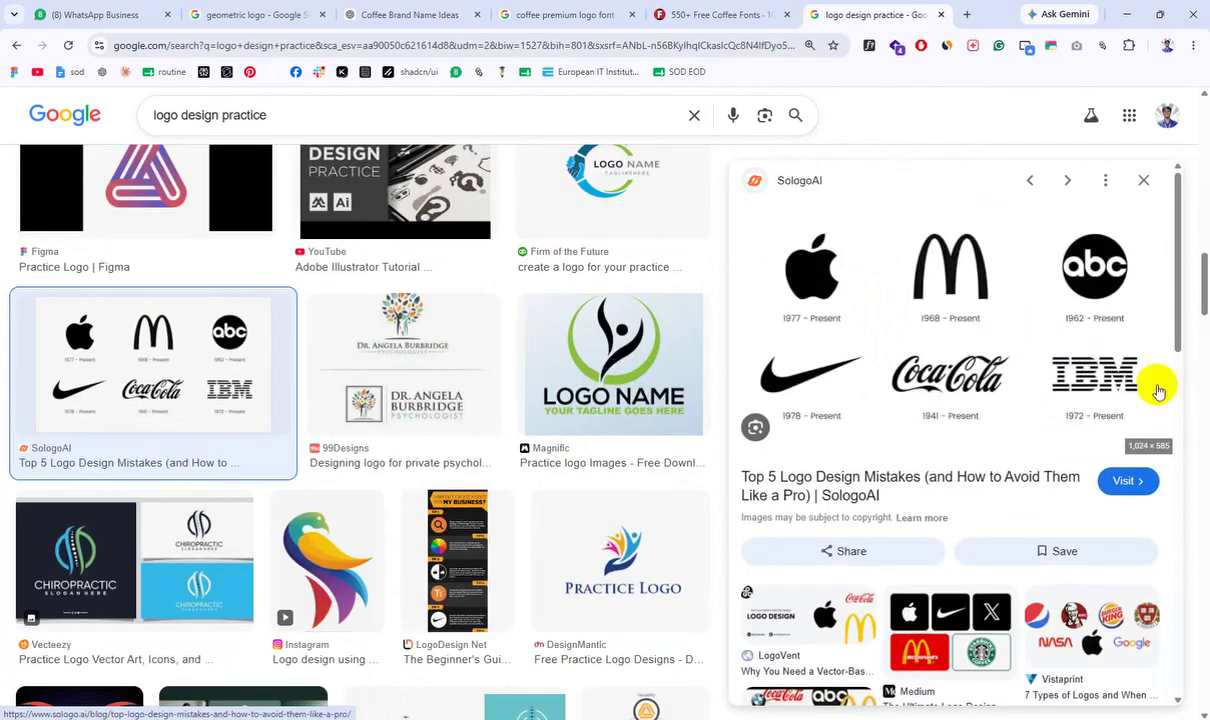
{"action": "right_click", "coordinate": [1070, 376]}
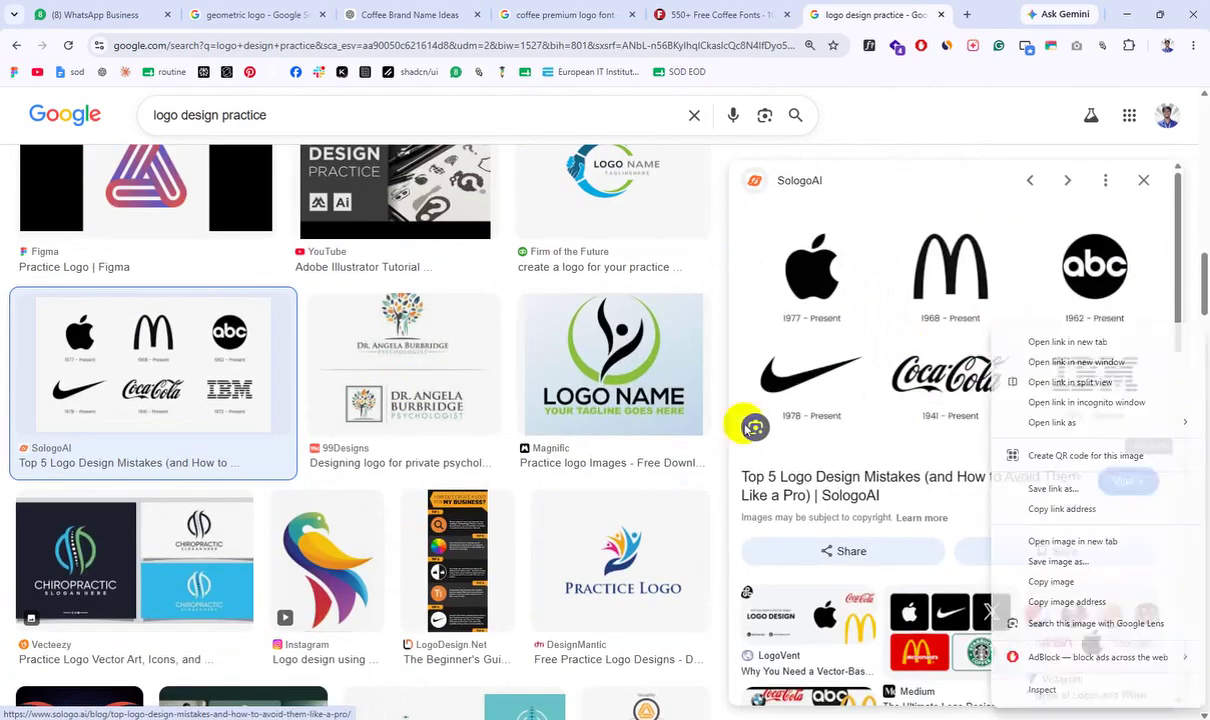
{"action": "left_click", "coordinate": [1053, 581]}
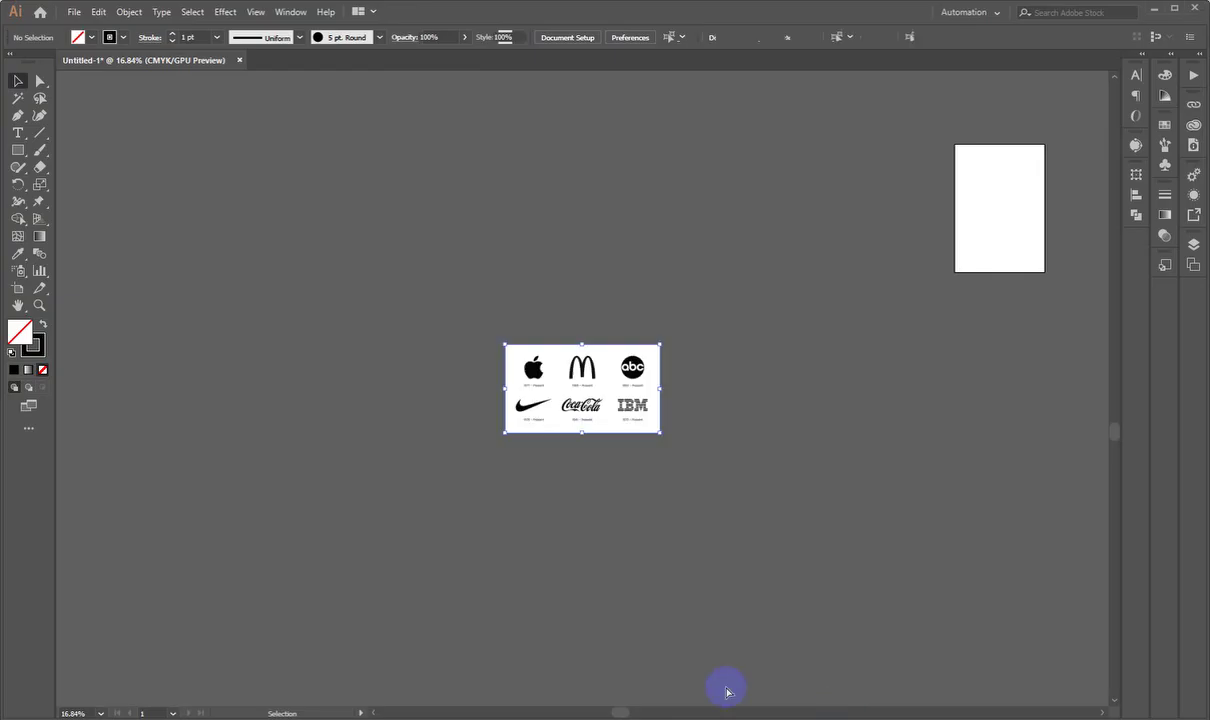
{"action": "scroll", "coordinate": [986, 445], "scroll_direction": "up", "scroll_amount": 5}
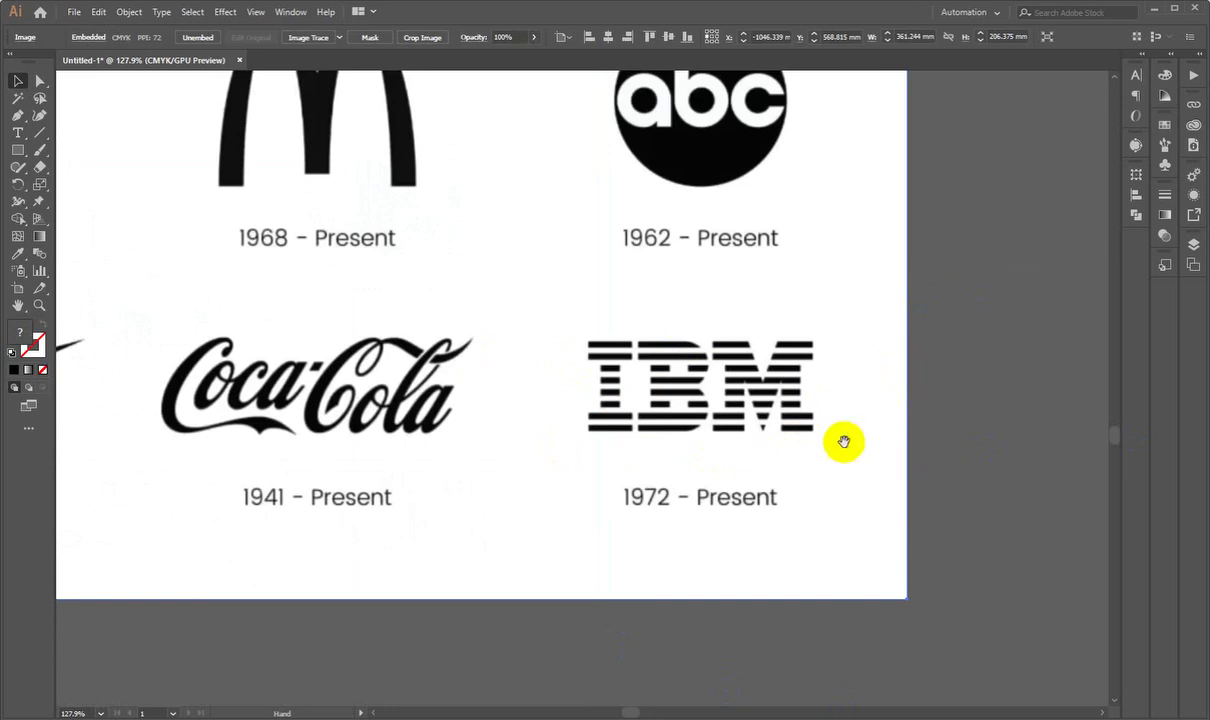
Step: Pan across the pasted logos image to show Apple and Nike, then switch back to the search results
{"action": "left_click_drag", "start_coordinate": [662, 429], "coordinate": [822, 437]}
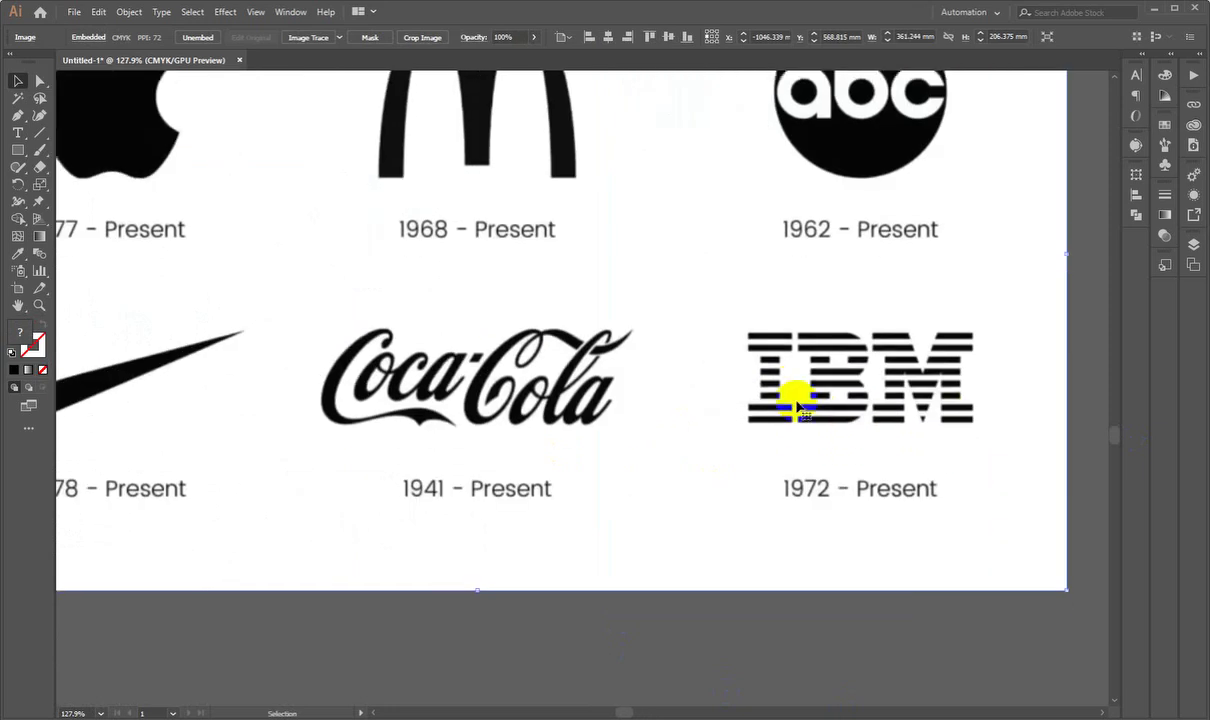
{"action": "scroll", "coordinate": [794, 391], "scroll_direction": "down", "scroll_amount": 3}
{"action": "scroll", "coordinate": [861, 356], "scroll_direction": "up", "scroll_amount": 2}
{"action": "scroll", "coordinate": [566, 462], "scroll_direction": "down", "scroll_amount": 3}
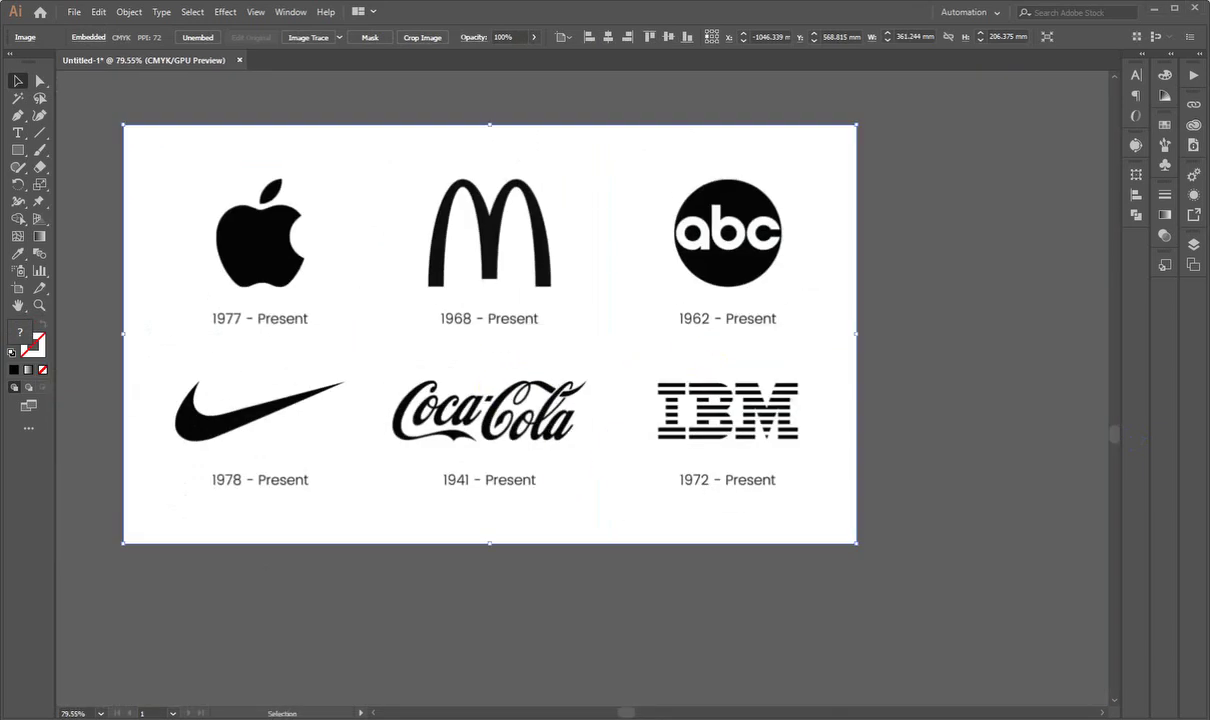
{"action": "key", "text": "alt+Tab"}
{"action": "scroll", "coordinate": [290, 305], "scroll_direction": "up", "scroll_amount": 10}
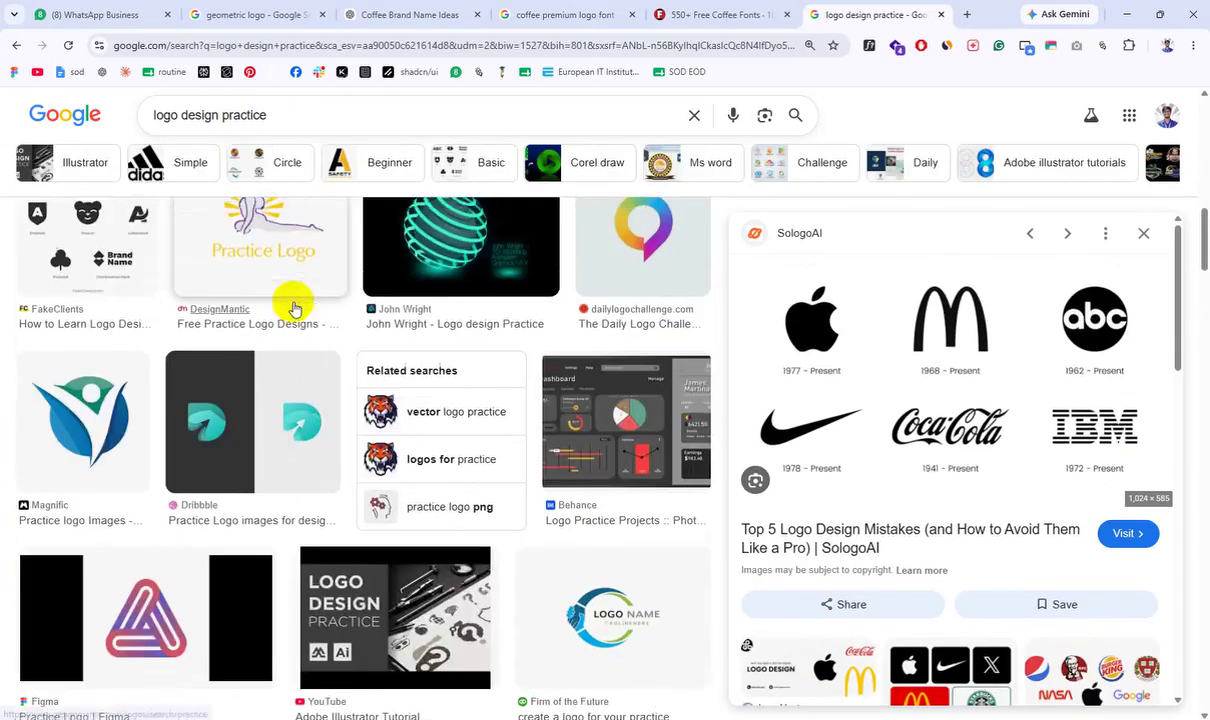
{"action": "scroll", "coordinate": [295, 309], "scroll_direction": "up", "scroll_amount": 1}
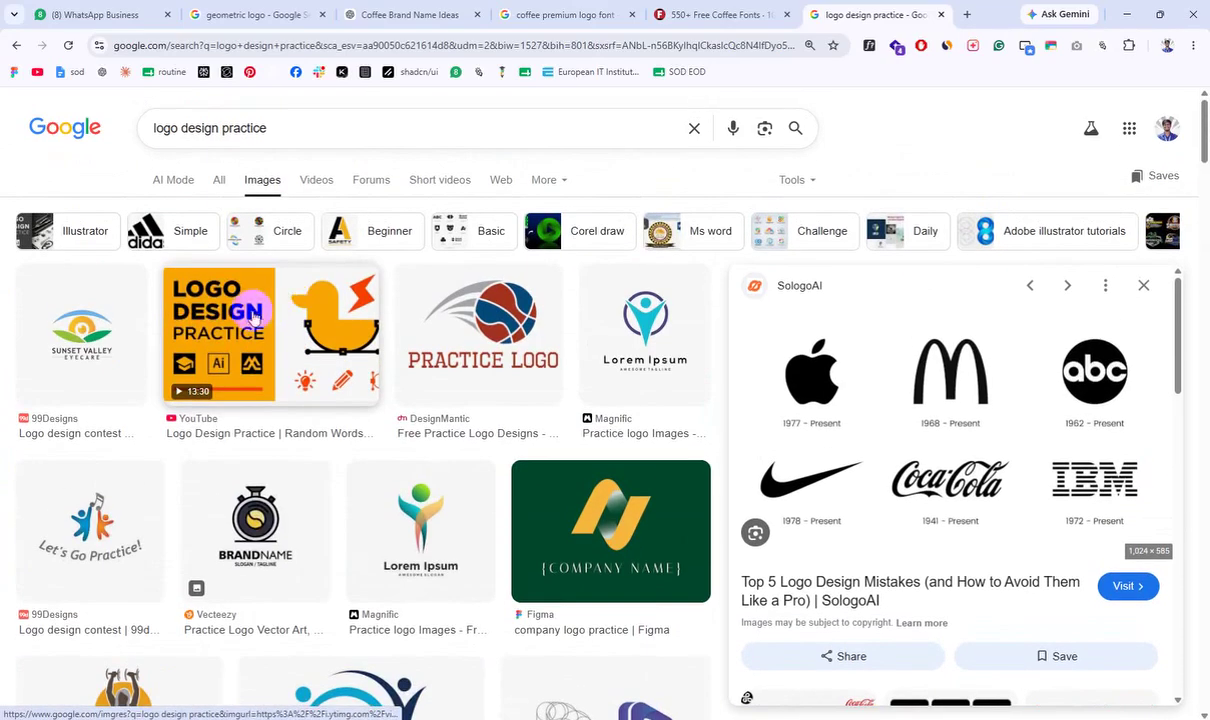
{"action": "scroll", "coordinate": [270, 389], "scroll_direction": "down", "scroll_amount": 5}
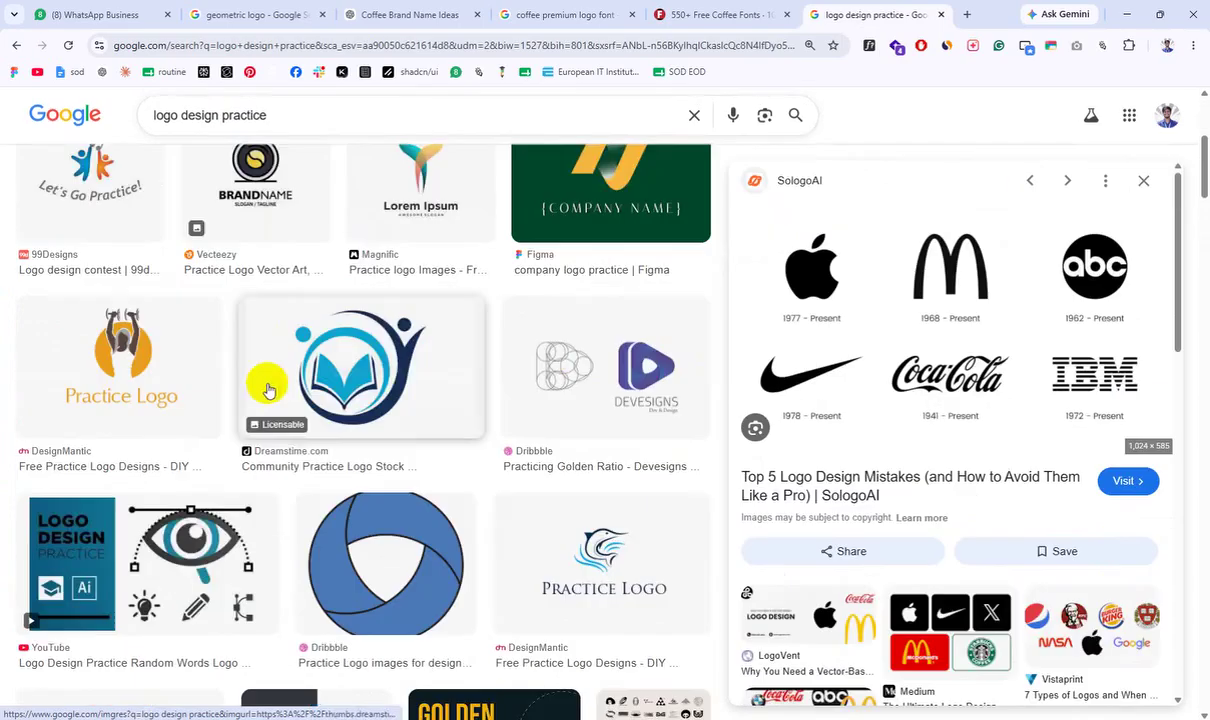
{"action": "scroll", "coordinate": [210, 393], "scroll_direction": "down", "scroll_amount": 5}
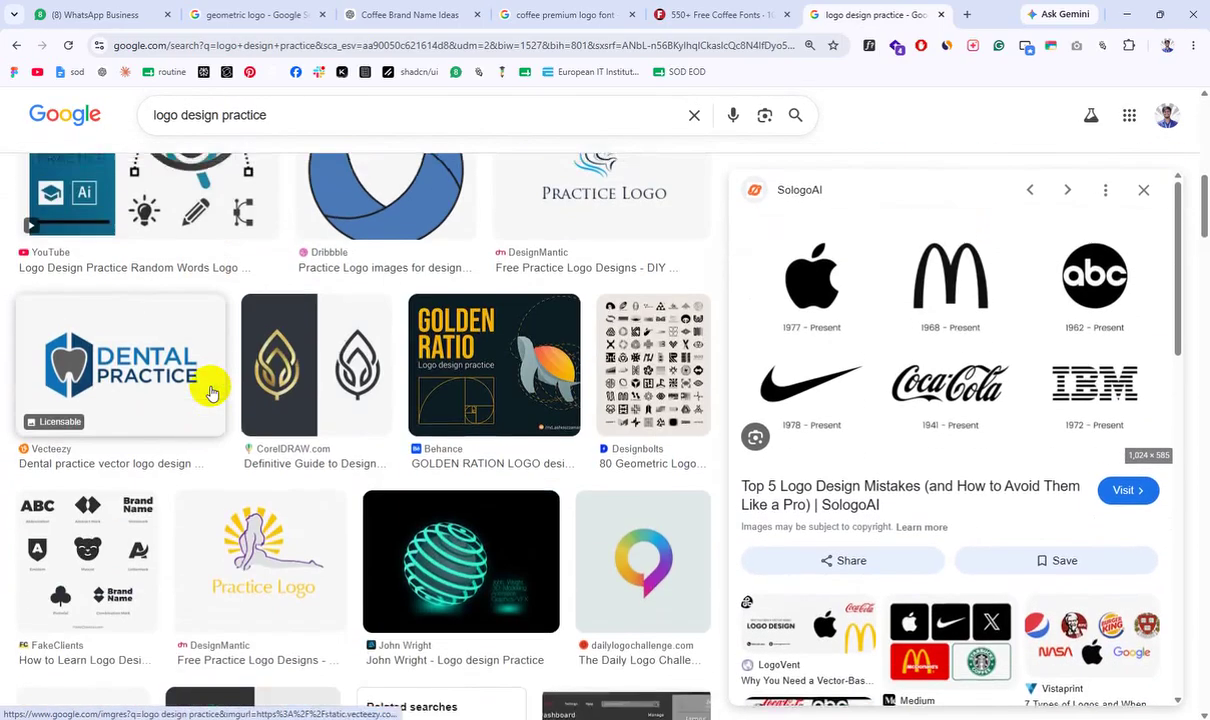
{"action": "scroll", "coordinate": [210, 393], "scroll_direction": "down", "scroll_amount": 5}
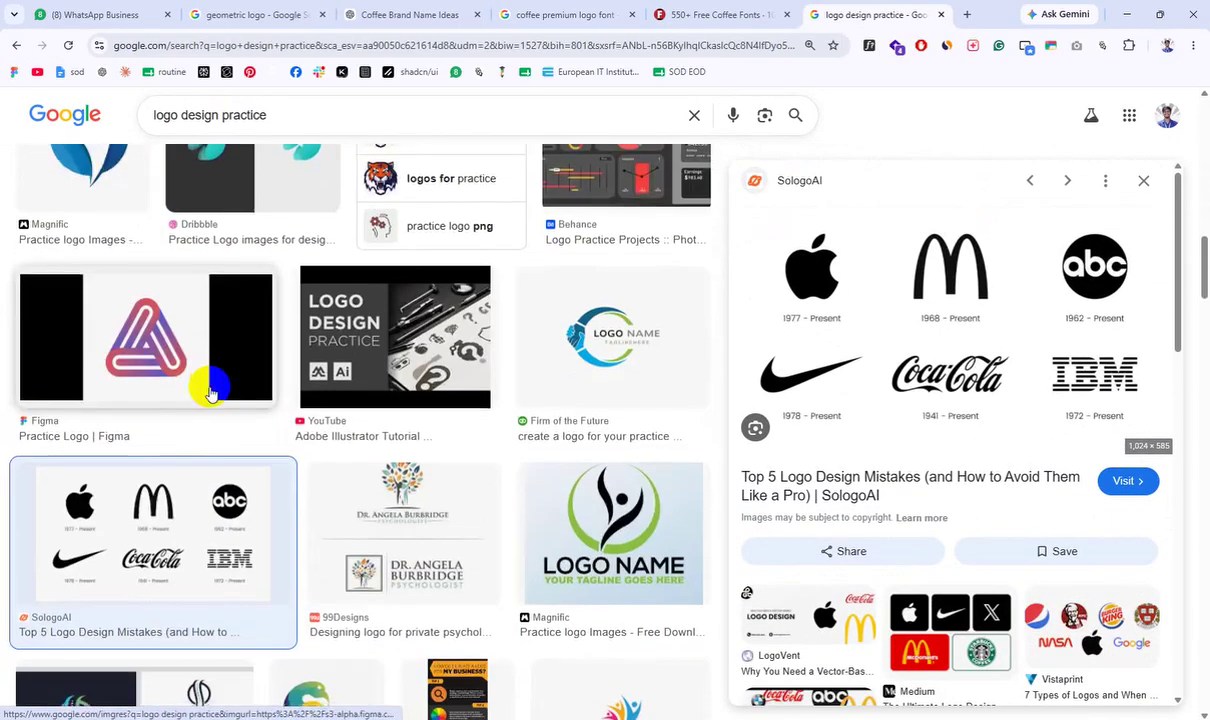
{"action": "scroll", "coordinate": [950, 370], "scroll_direction": "down", "scroll_amount": 4}
{"action": "scroll", "coordinate": [511, 388], "scroll_direction": "down", "scroll_amount": 10}
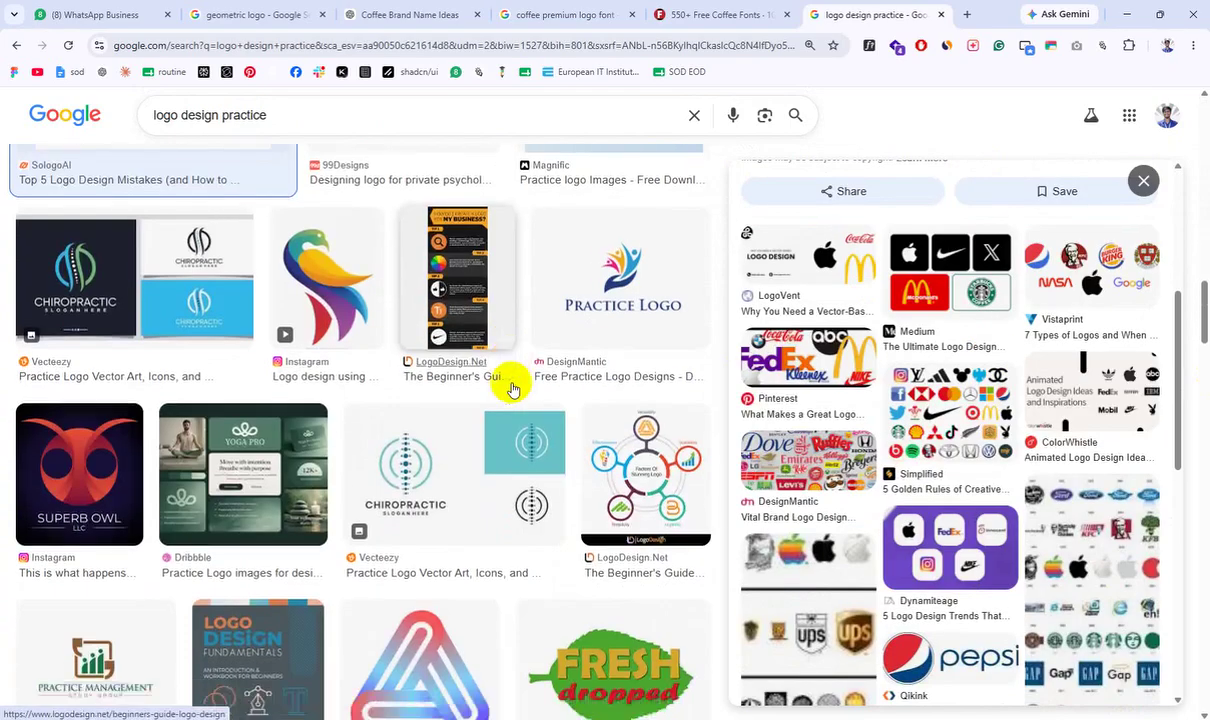
{"action": "scroll", "coordinate": [511, 388], "scroll_direction": "down", "scroll_amount": 3}
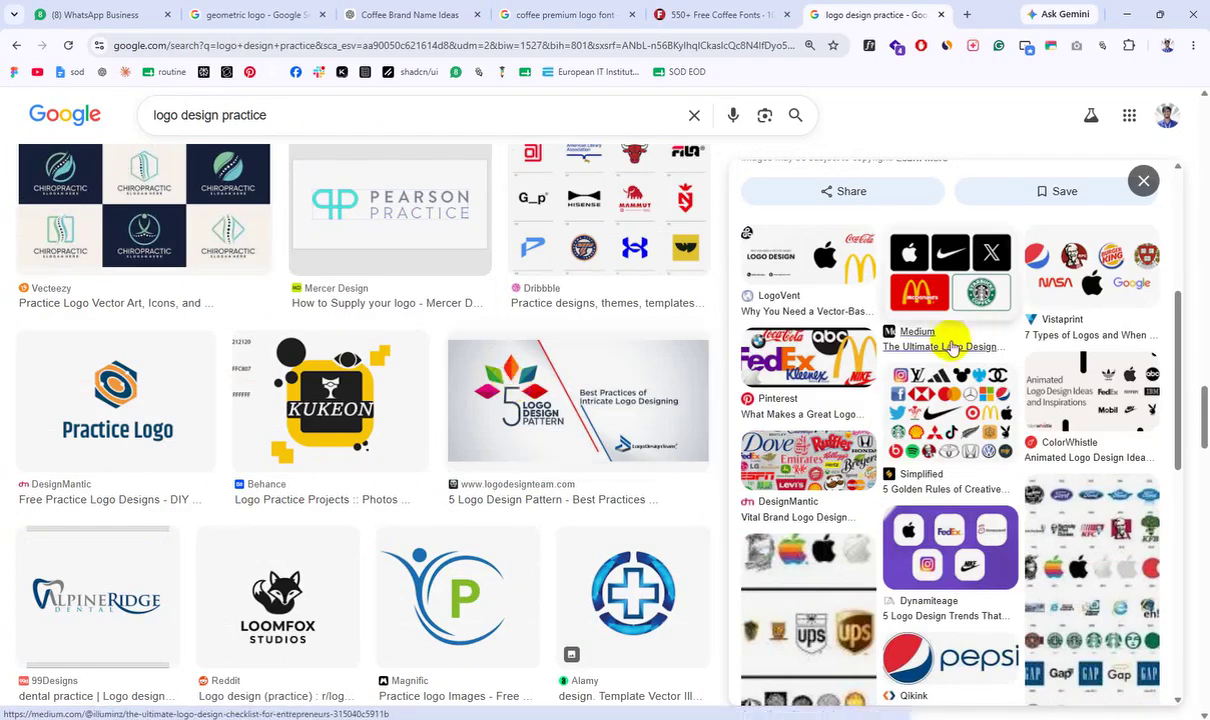
{"action": "scroll", "coordinate": [978, 335], "scroll_direction": "up", "scroll_amount": 3}
{"action": "scroll", "coordinate": [978, 335], "scroll_direction": "down", "scroll_amount": 4}
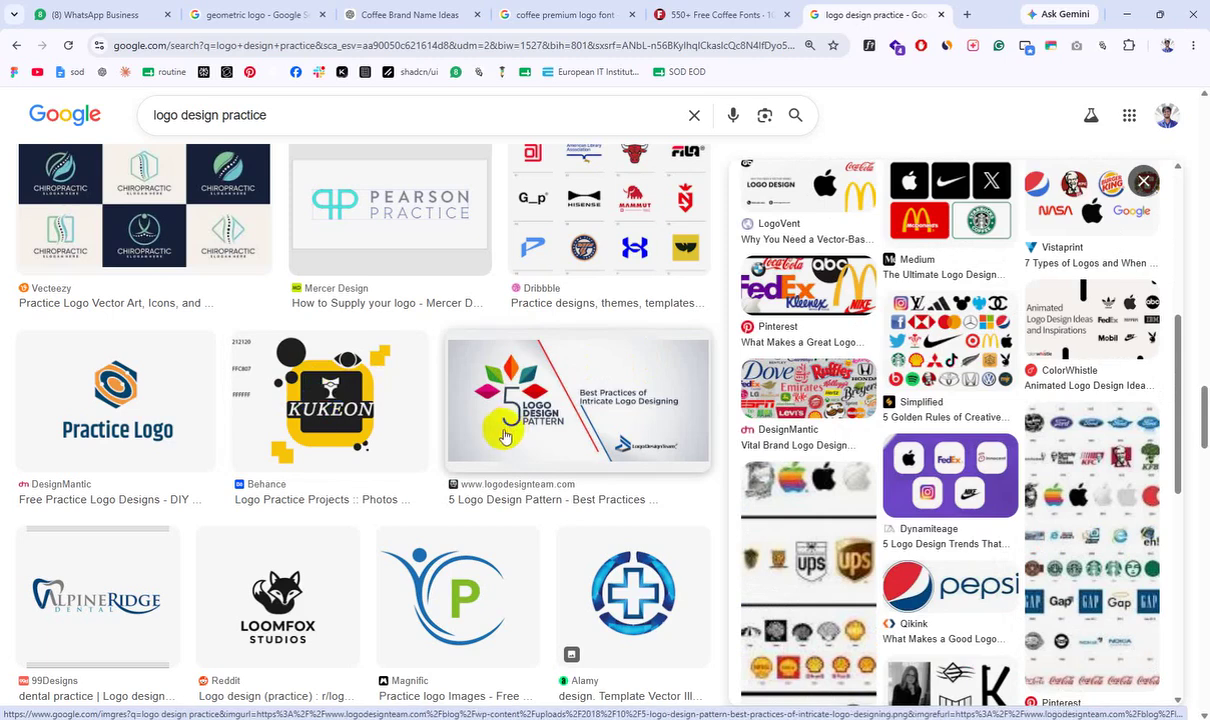
{"action": "scroll", "coordinate": [485, 423], "scroll_direction": "down", "scroll_amount": 5}
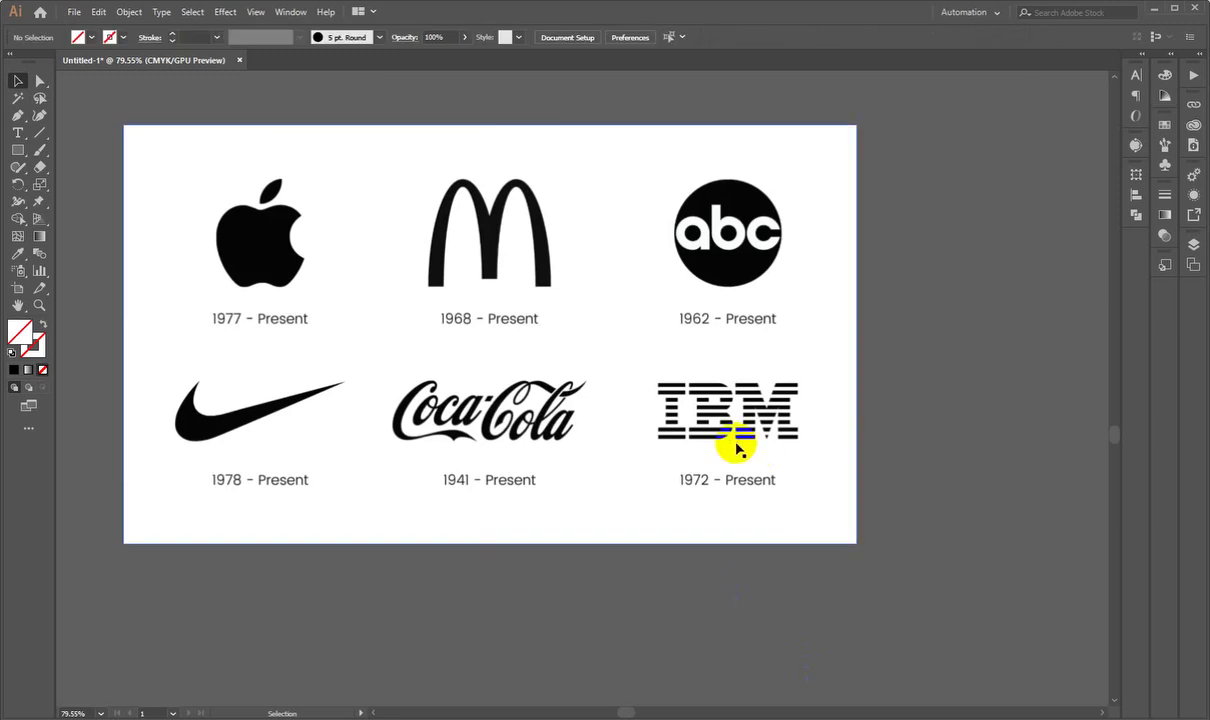
{"action": "left_click_drag", "start_coordinate": [724, 451], "coordinate": [672, 432]}
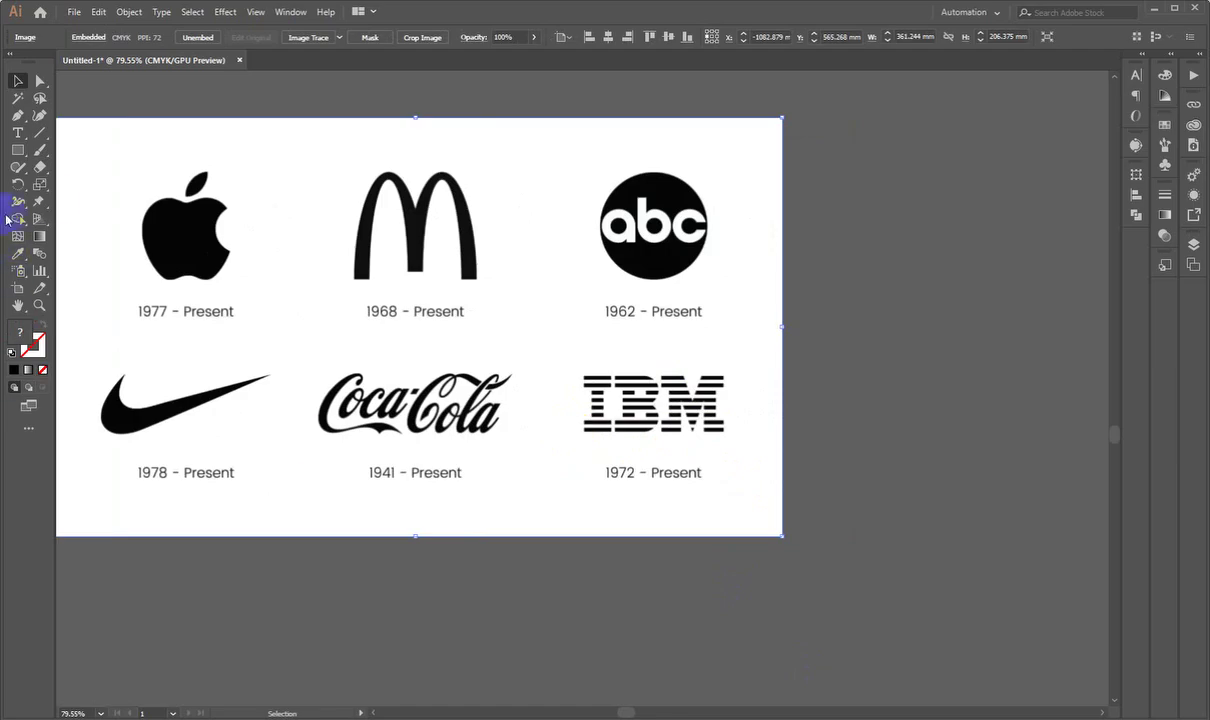
Step: Move the logos image further left and draw a horizontal line beside it
{"action": "left_click_drag", "start_coordinate": [600, 420], "coordinate": [465, 440]}
{"action": "left_click", "coordinate": [36, 135]}
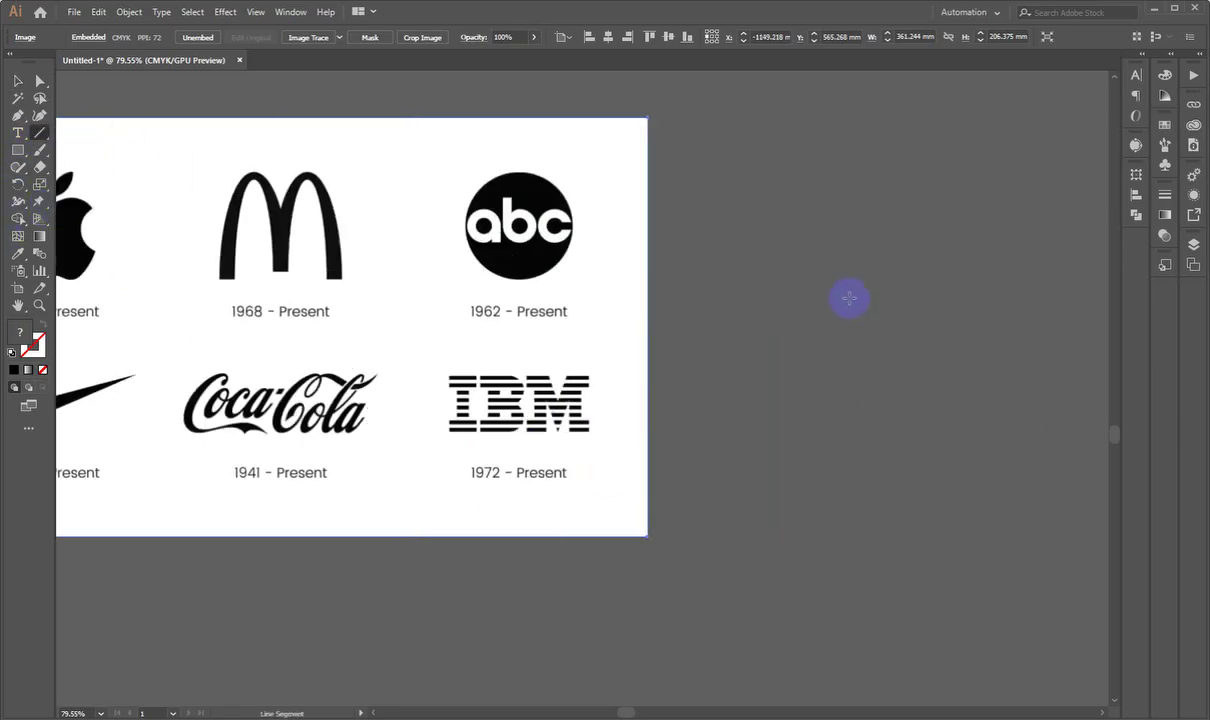
{"action": "left_click_drag", "start_coordinate": [748, 316], "coordinate": [1140, 333]}
{"action": "left_click", "coordinate": [17, 80]}
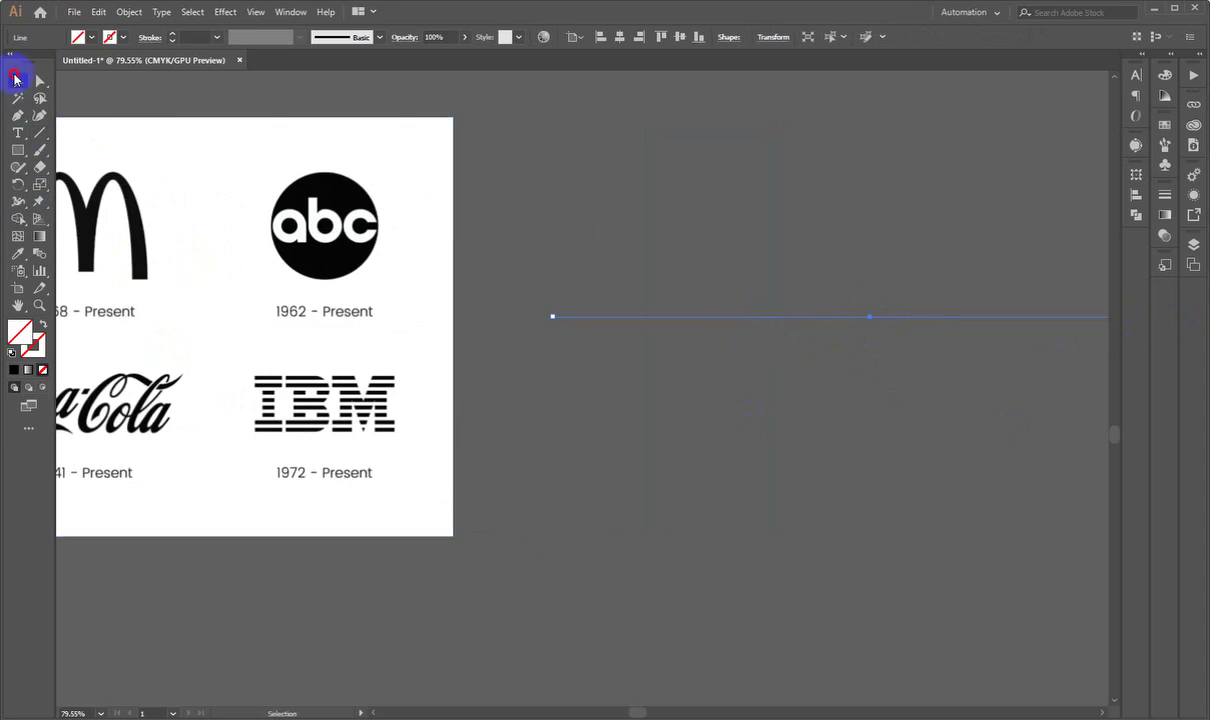
{"action": "left_click_drag", "start_coordinate": [649, 304], "coordinate": [551, 265]}
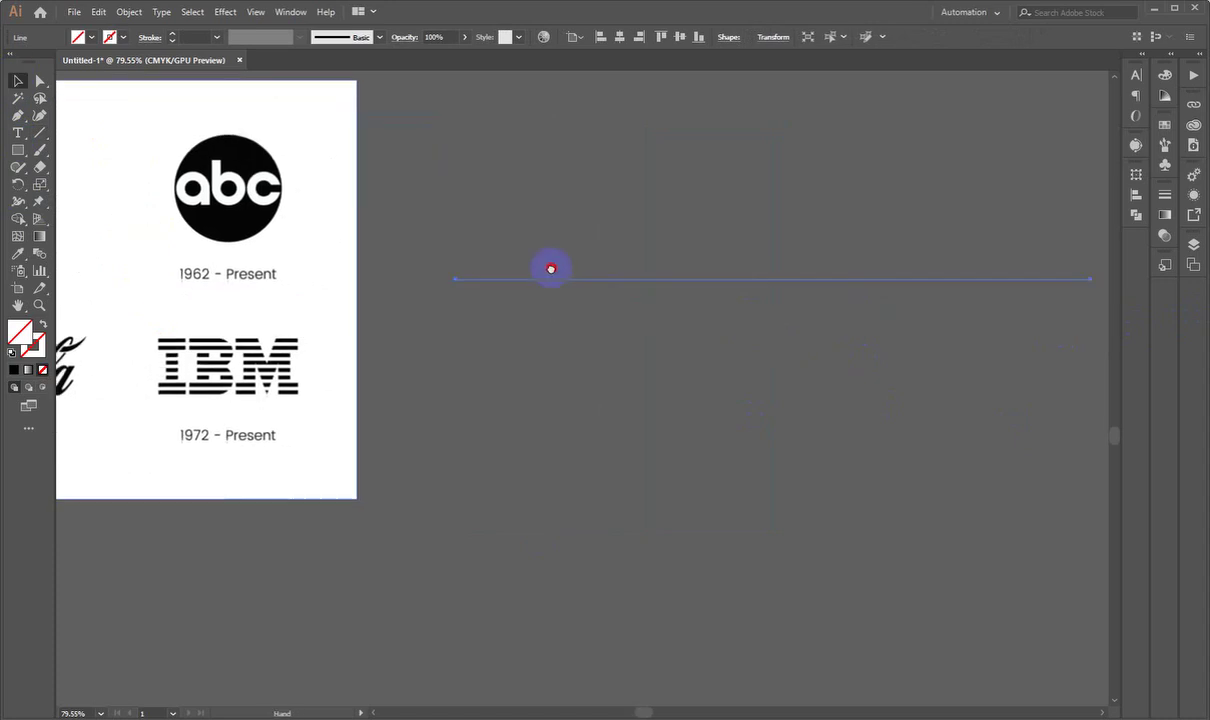
Step: Give the line a pale pink stroke with a 2 pt weight
{"action": "double_click", "coordinate": [35, 347]}
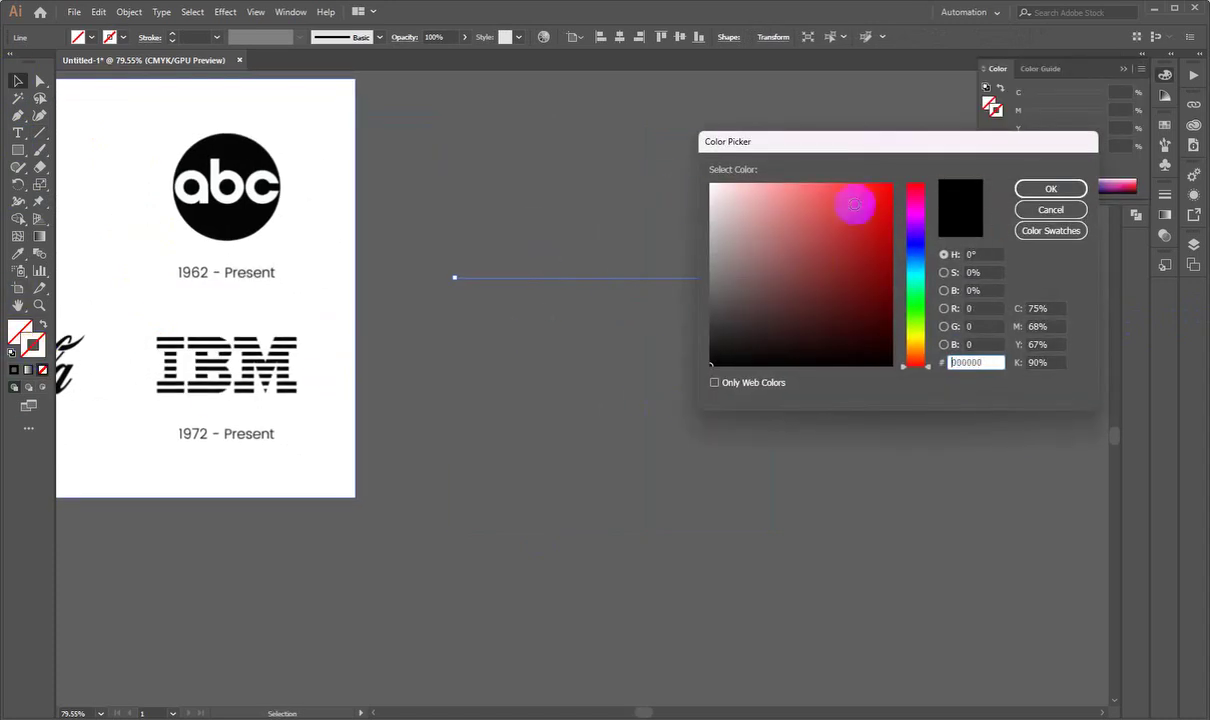
{"action": "left_click", "coordinate": [720, 188]}
{"action": "left_click", "coordinate": [1050, 189]}
{"action": "left_click", "coordinate": [740, 351]}
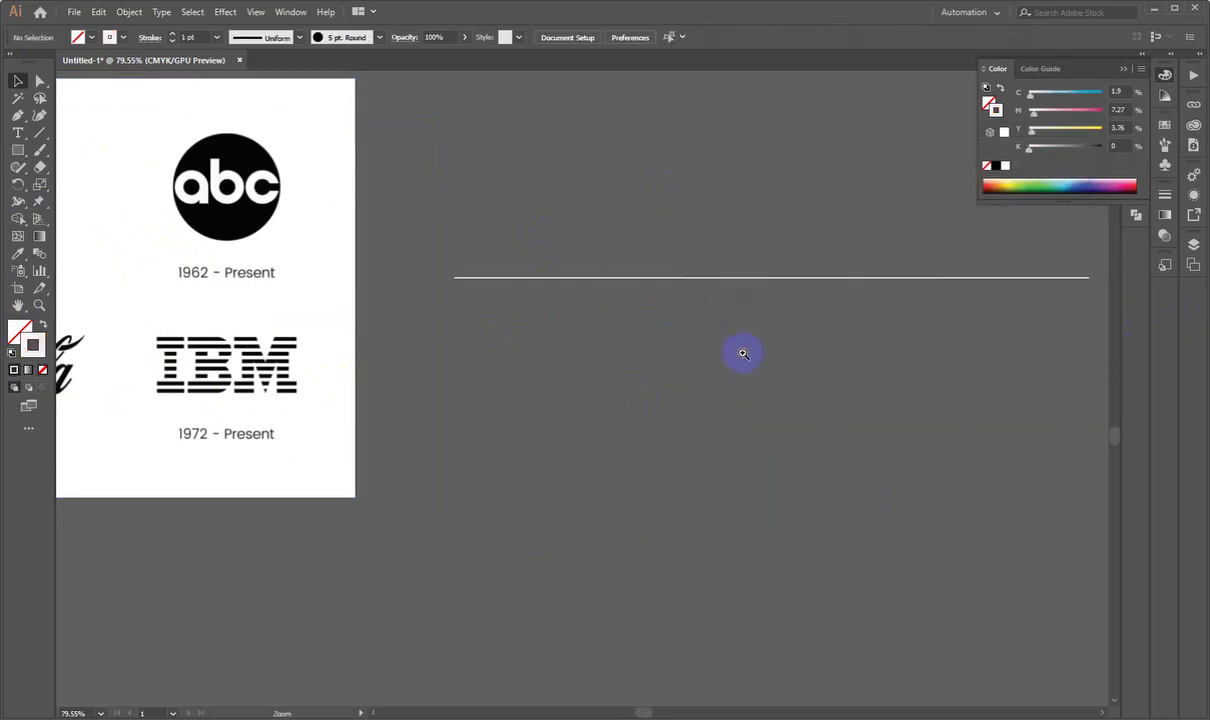
{"action": "scroll", "coordinate": [750, 380], "scroll_direction": "up", "scroll_amount": 1}
{"action": "left_click", "coordinate": [764, 264]}
{"action": "left_click", "coordinate": [1163, 197]}
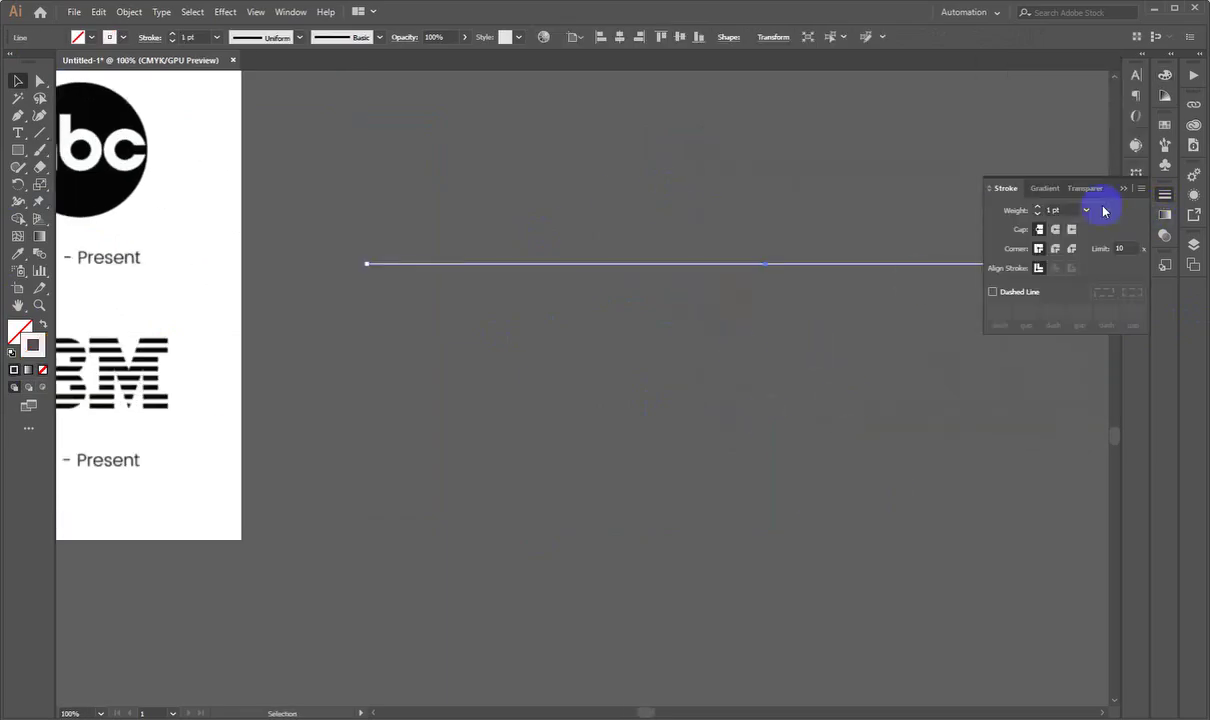
{"action": "type", "text": "2"}
{"action": "key", "text": "Return"}
{"action": "left_click", "coordinate": [600, 378]}
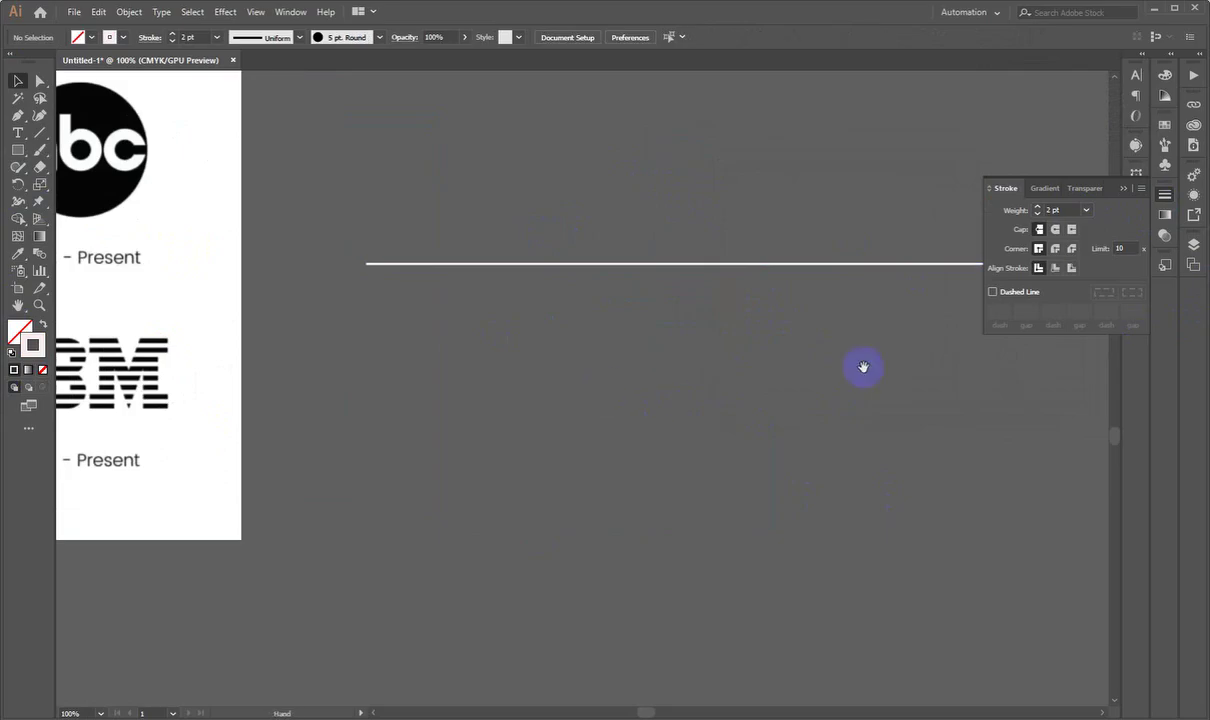
Step: Duplicate the line just below and repeat with Ctrl+D to stack evenly spaced lines
{"action": "scroll", "coordinate": [700, 300], "scroll_direction": "right", "scroll_amount": 3}
{"action": "left_click", "coordinate": [595, 256]}
{"action": "mouse_move", "coordinate": [592, 262]}
{"action": "left_mouse_down"}
{"action": "mouse_move", "coordinate": [594, 302]}
{"action": "mouse_move", "coordinate": [594, 274]}
{"action": "left_mouse_up"}
{"action": "key", "text": "ctrl+d"}
{"action": "key", "text": "ctrl+d"}
{"action": "key", "text": "ctrl+d"}
{"action": "key", "text": "ctrl+d"}
{"action": "key", "text": "ctrl+d"}
{"action": "key", "text": "ctrl+d"}
{"action": "key", "text": "ctrl+d"}
{"action": "key", "text": "ctrl+d"}
{"action": "key", "text": "ctrl+d"}
{"action": "key", "text": "ctrl+d"}
{"action": "key", "text": "ctrl+d"}
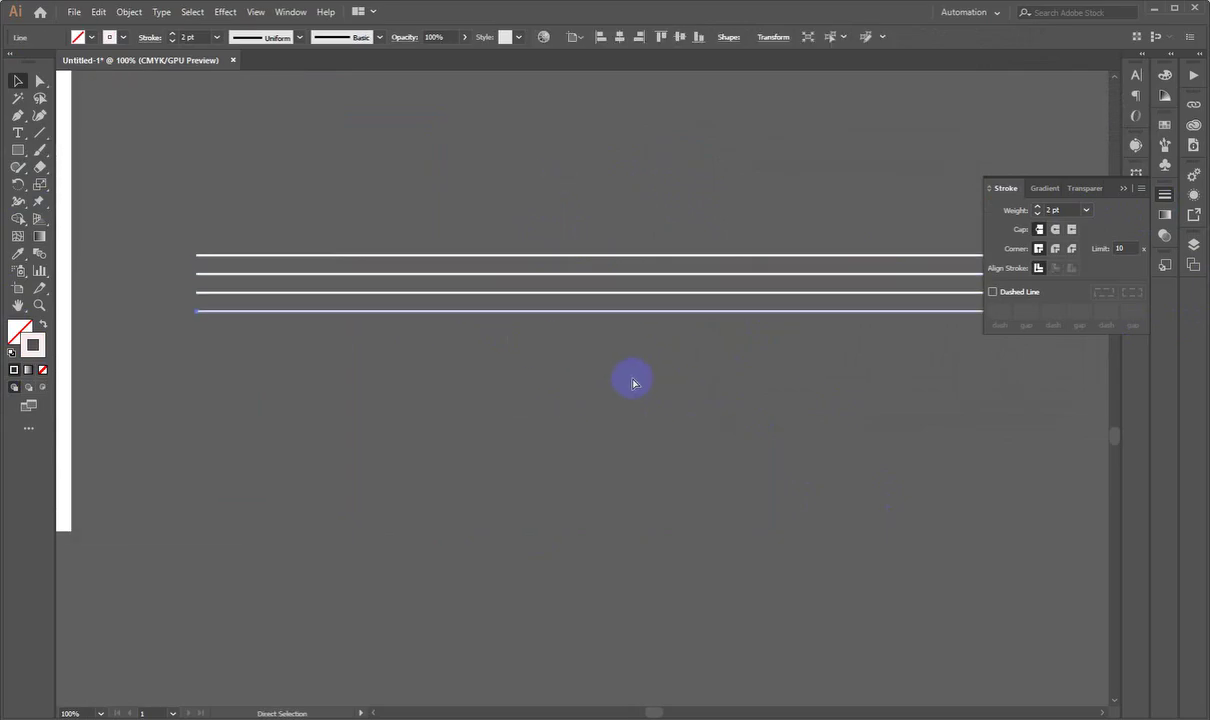
{"action": "key", "text": "ctrl+d"}
{"action": "key", "text": "ctrl+d"}
{"action": "key", "text": "ctrl+d"}
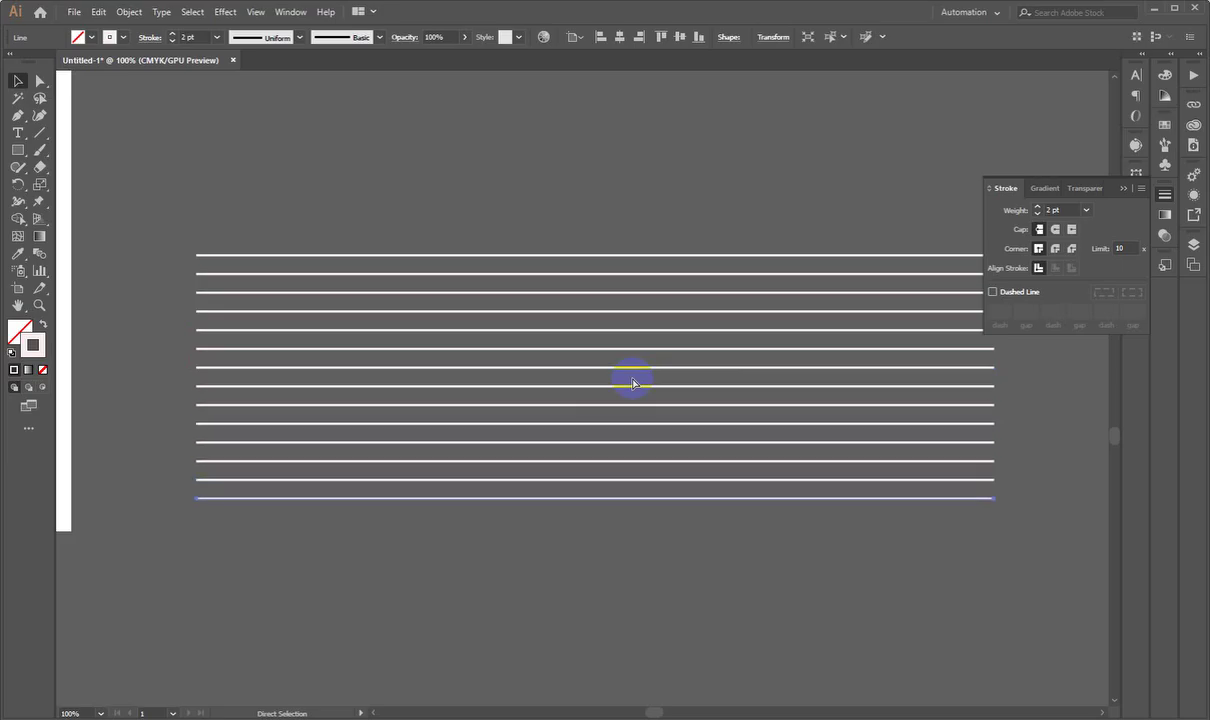
{"action": "key", "text": "z"}
{"action": "left_click_drag", "start_coordinate": [599, 361], "coordinate": [724, 408]}
Step: Add an IBM text object, scale it up to 256.51 pt and move it below the logos
{"action": "left_click", "coordinate": [683, 221]}
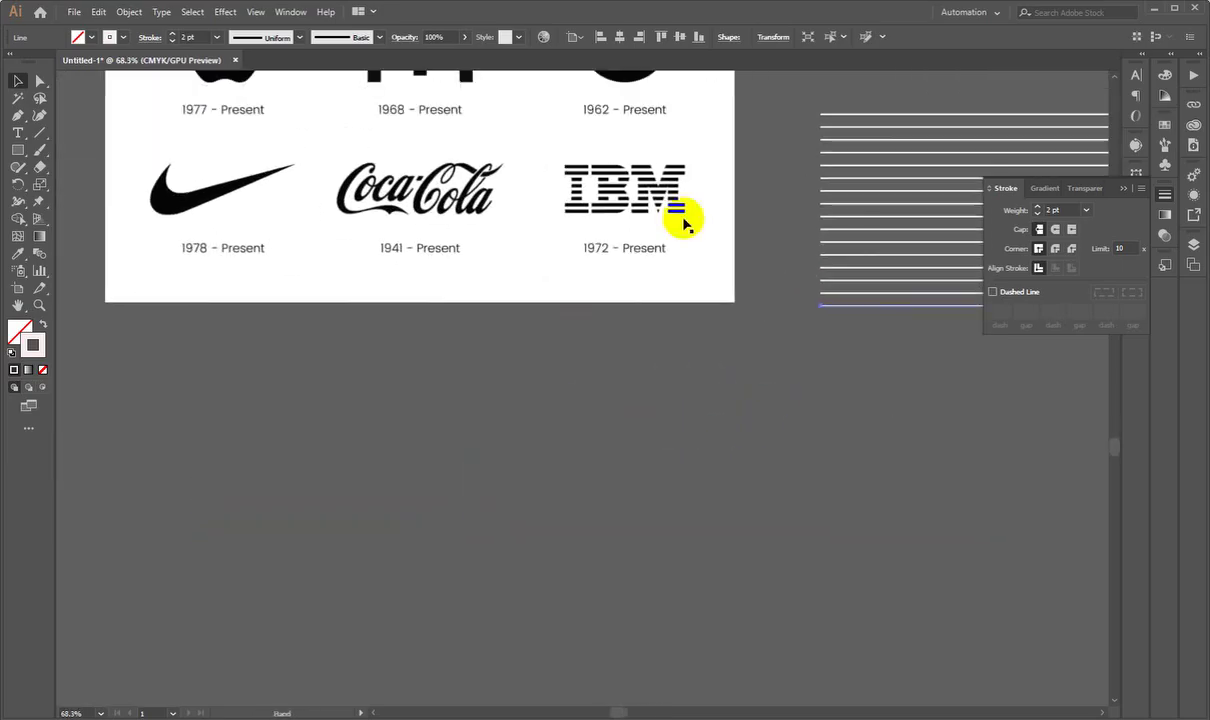
{"action": "left_click", "coordinate": [18, 132]}
{"action": "left_click", "coordinate": [441, 470]}
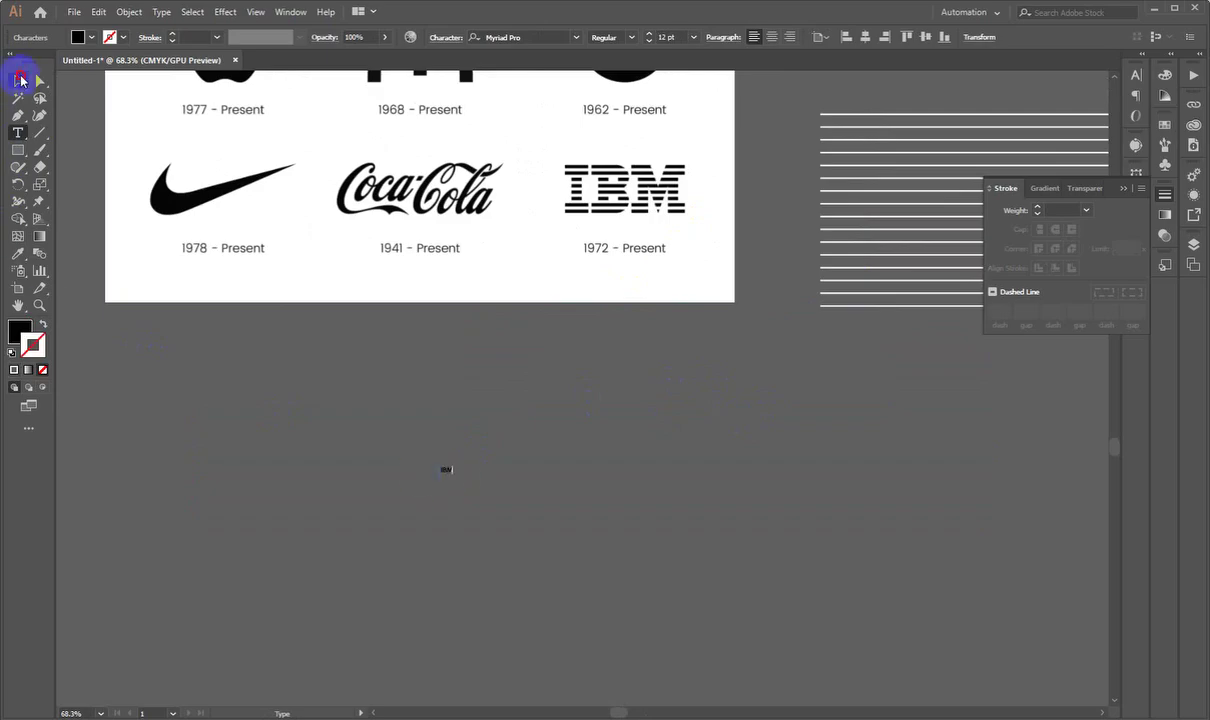
{"action": "left_click", "coordinate": [20, 79]}
{"action": "left_click_drag", "start_coordinate": [455, 483], "coordinate": [575, 556]}
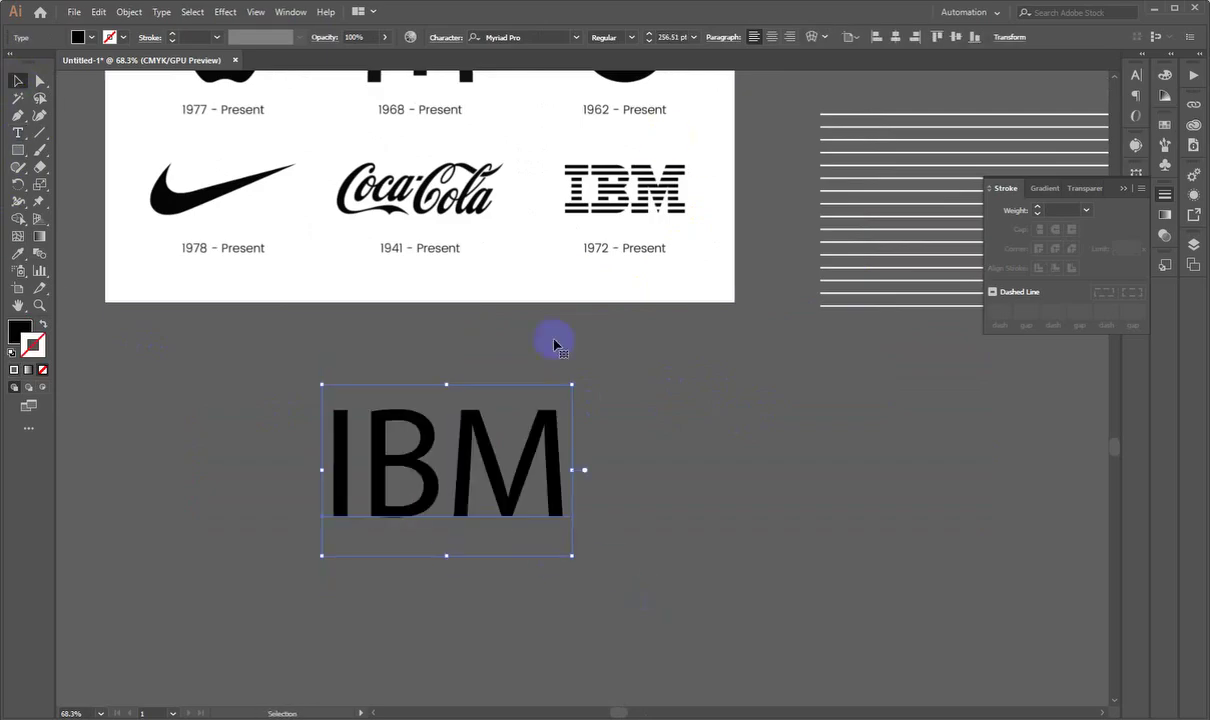
{"action": "scroll", "coordinate": [450, 440], "scroll_direction": "right", "scroll_amount": 5}
{"action": "scroll", "coordinate": [450, 440], "scroll_direction": "up", "scroll_amount": 1}
{"action": "left_click_drag", "start_coordinate": [280, 520], "coordinate": [655, 500]}
{"action": "scroll", "coordinate": [432, 248], "scroll_direction": "up", "scroll_amount": 1}
{"action": "left_click_drag", "start_coordinate": [432, 248], "coordinate": [372, 338]}
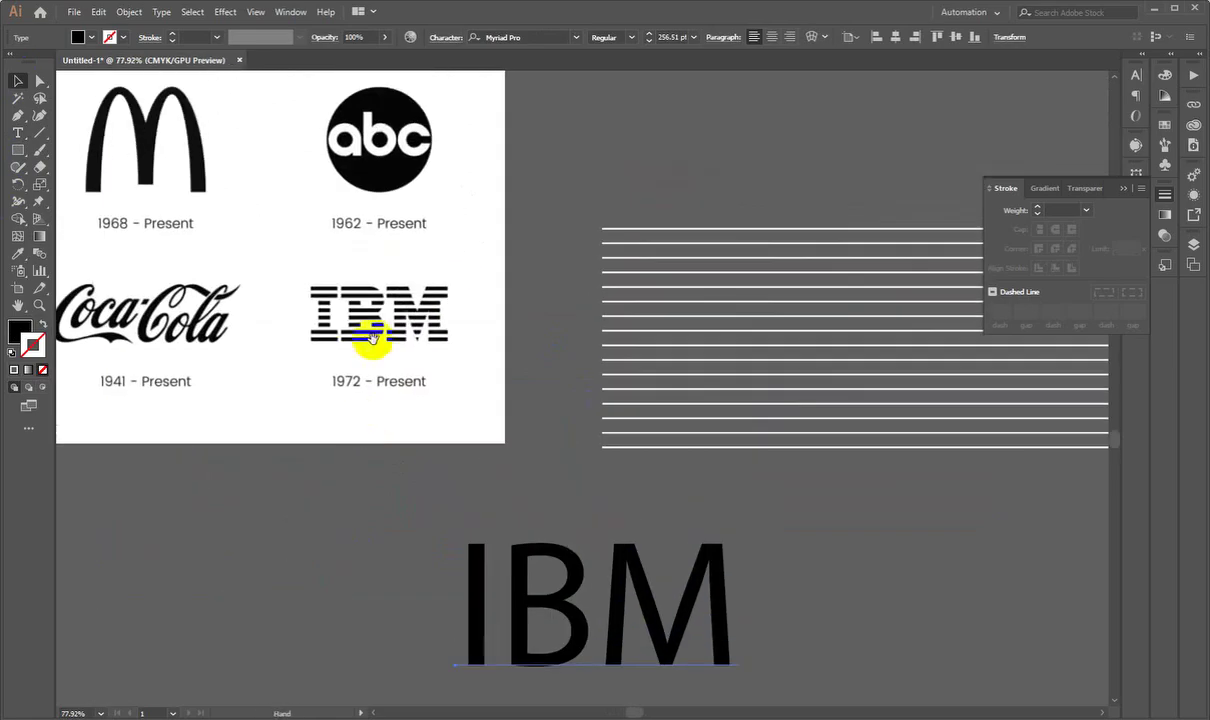
{"action": "left_click_drag", "start_coordinate": [525, 440], "coordinate": [288, 280]}
{"action": "left_click_drag", "start_coordinate": [430, 434], "coordinate": [540, 448]}
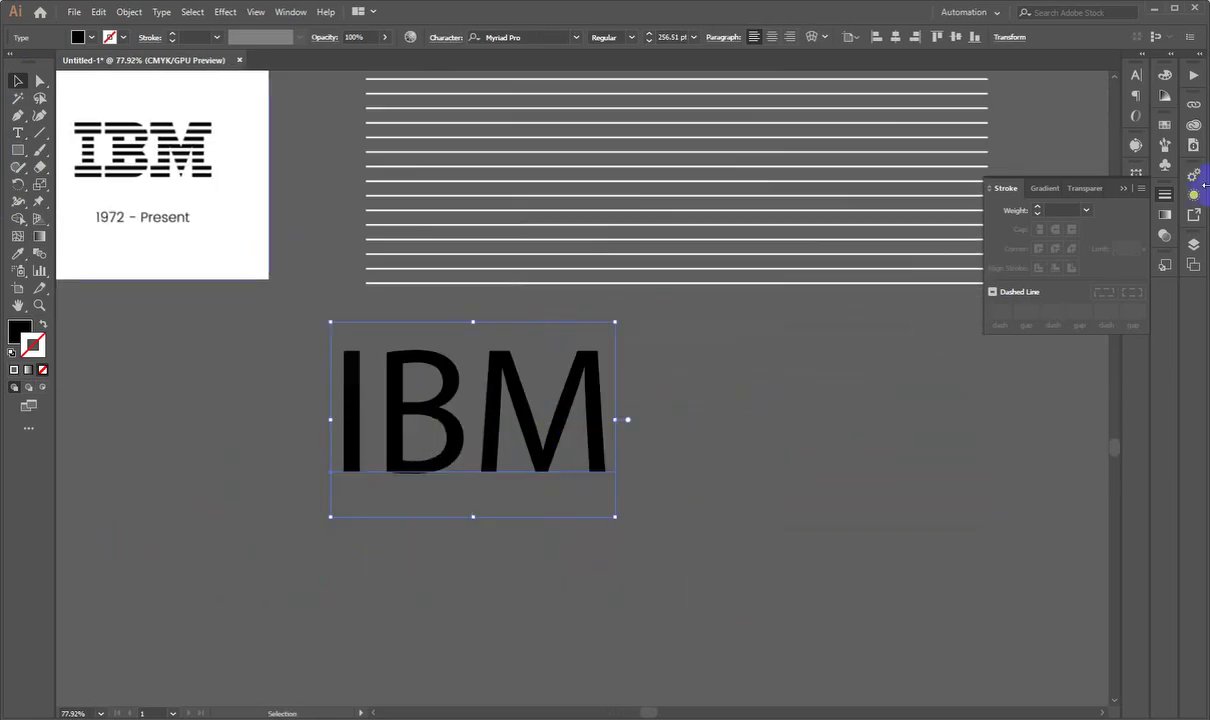
Step: Change the IBM text's font to Source Serif Variable Bold
{"action": "left_click", "coordinate": [1136, 76]}
{"action": "left_click", "coordinate": [1065, 90]}
{"action": "type", "text": "s"}
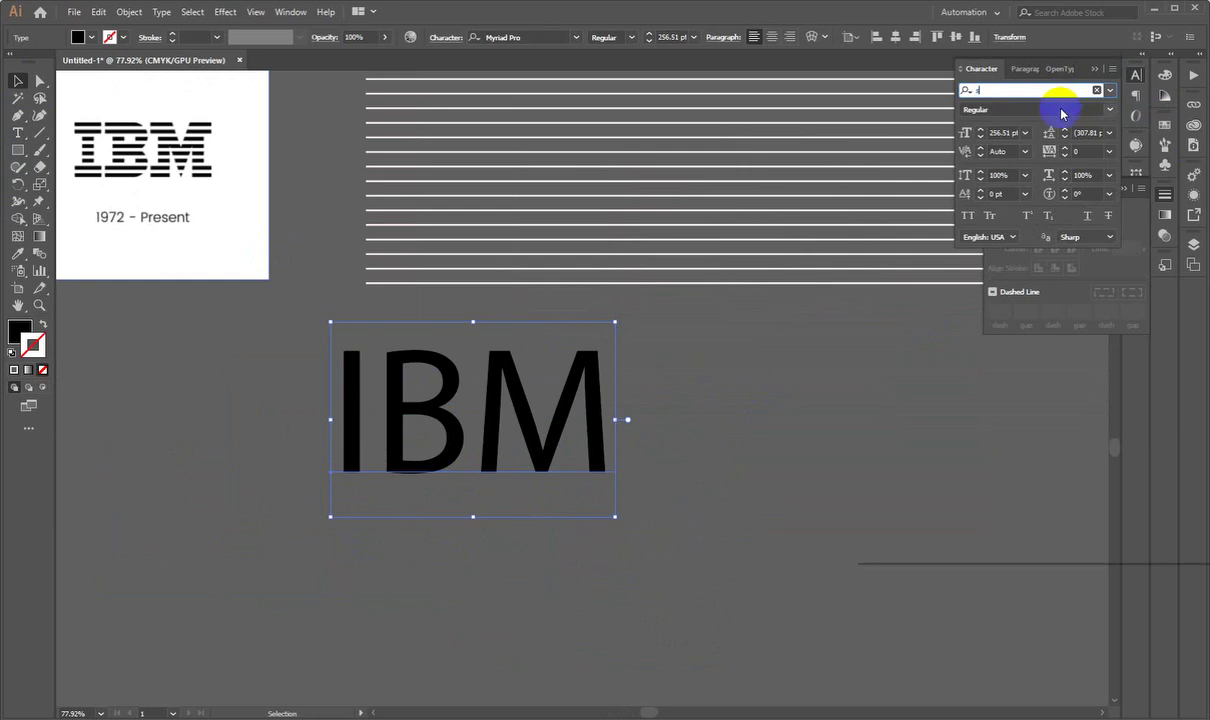
{"action": "type", "text": "r"}
{"action": "key", "text": "BackSpace"}
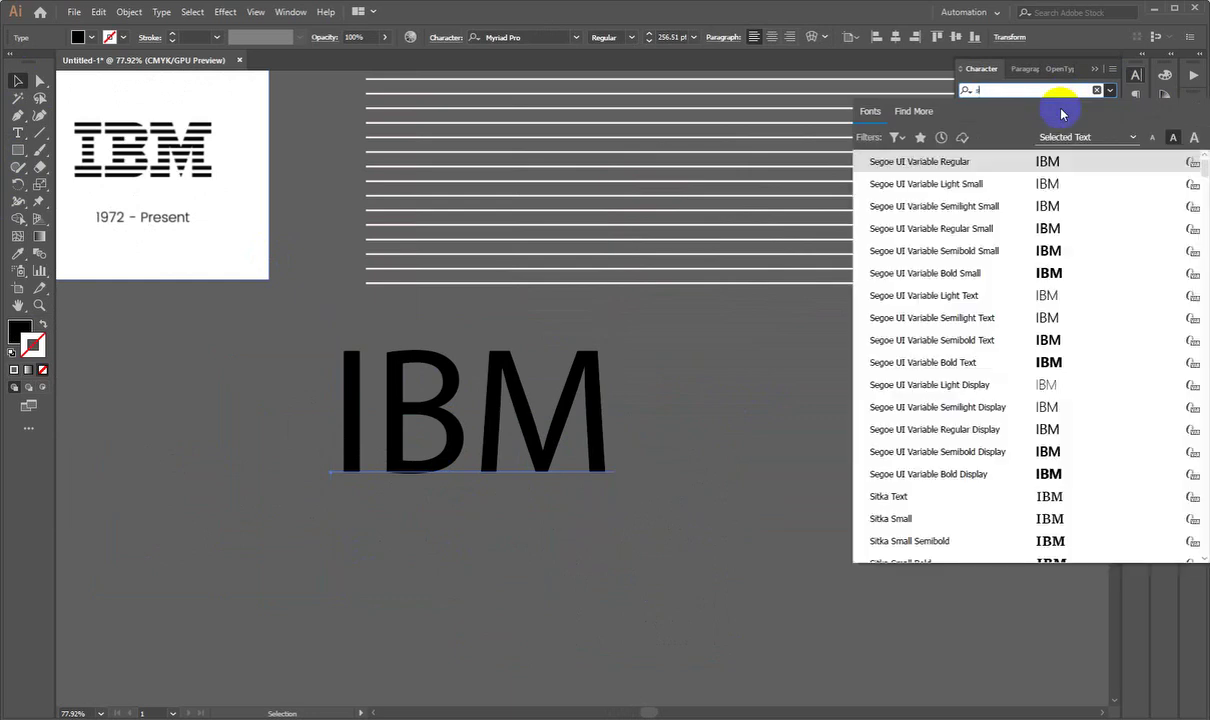
{"action": "type", "text": "eri"}
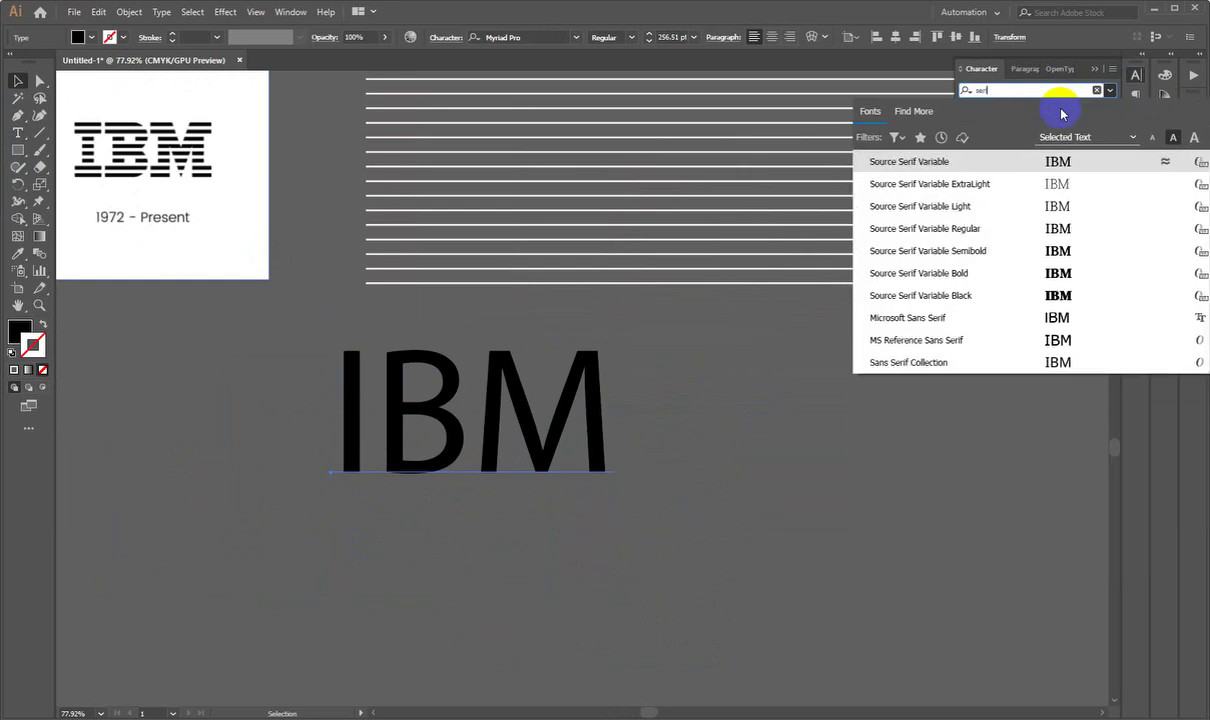
{"action": "left_click", "coordinate": [1079, 283]}
Step: Compare the serif IBM text with the reference IBM logo and reposition it
{"action": "left_click", "coordinate": [780, 470]}
{"action": "left_click_drag", "start_coordinate": [459, 470], "coordinate": [815, 574]}
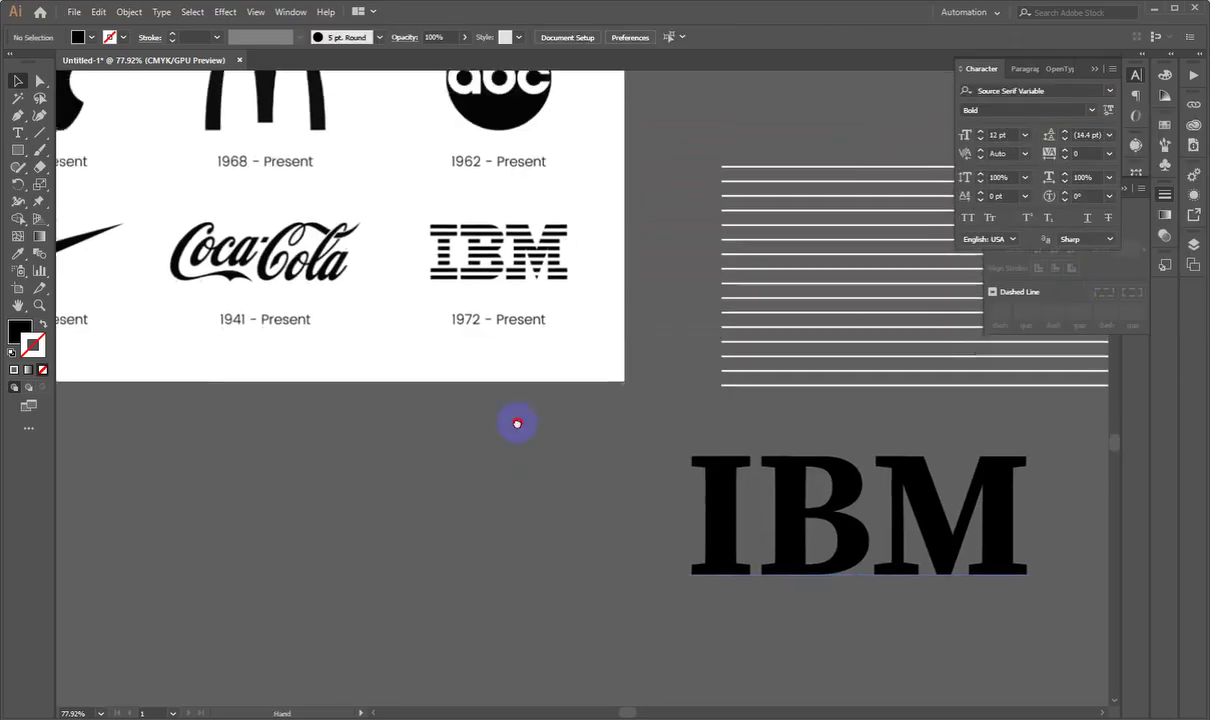
{"action": "left_click_drag", "start_coordinate": [590, 292], "coordinate": [660, 294]}
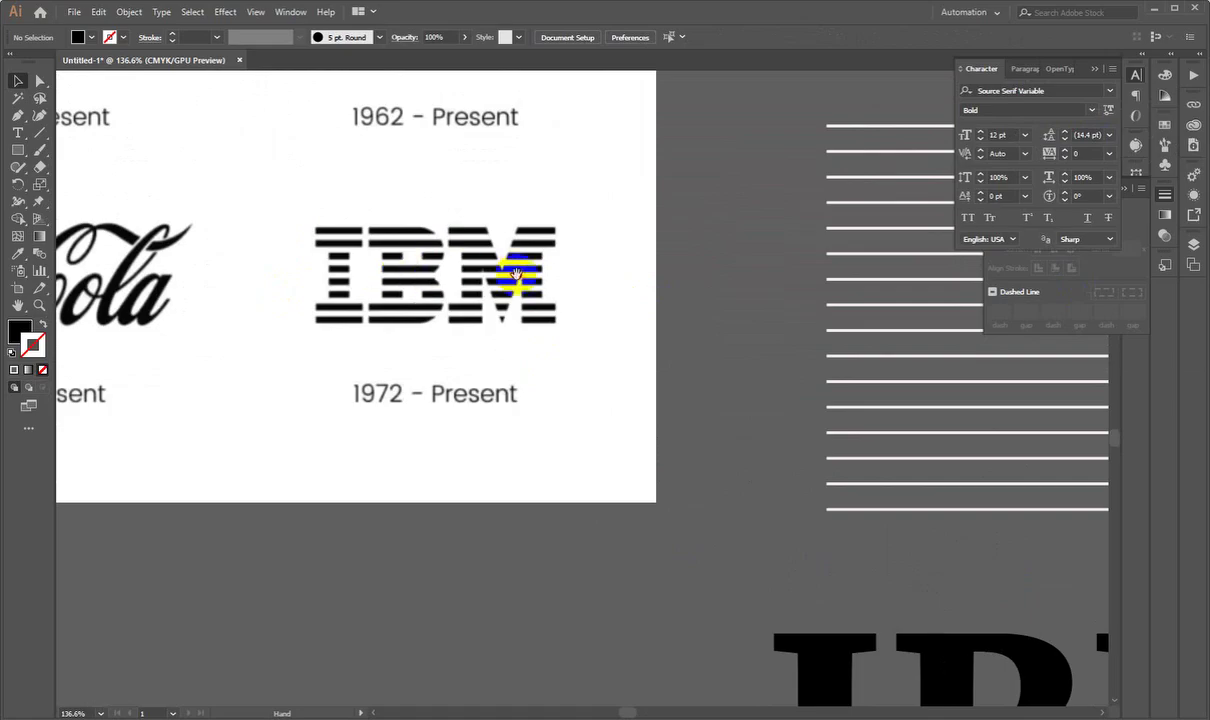
{"action": "left_click_drag", "start_coordinate": [505, 270], "coordinate": [440, 394]}
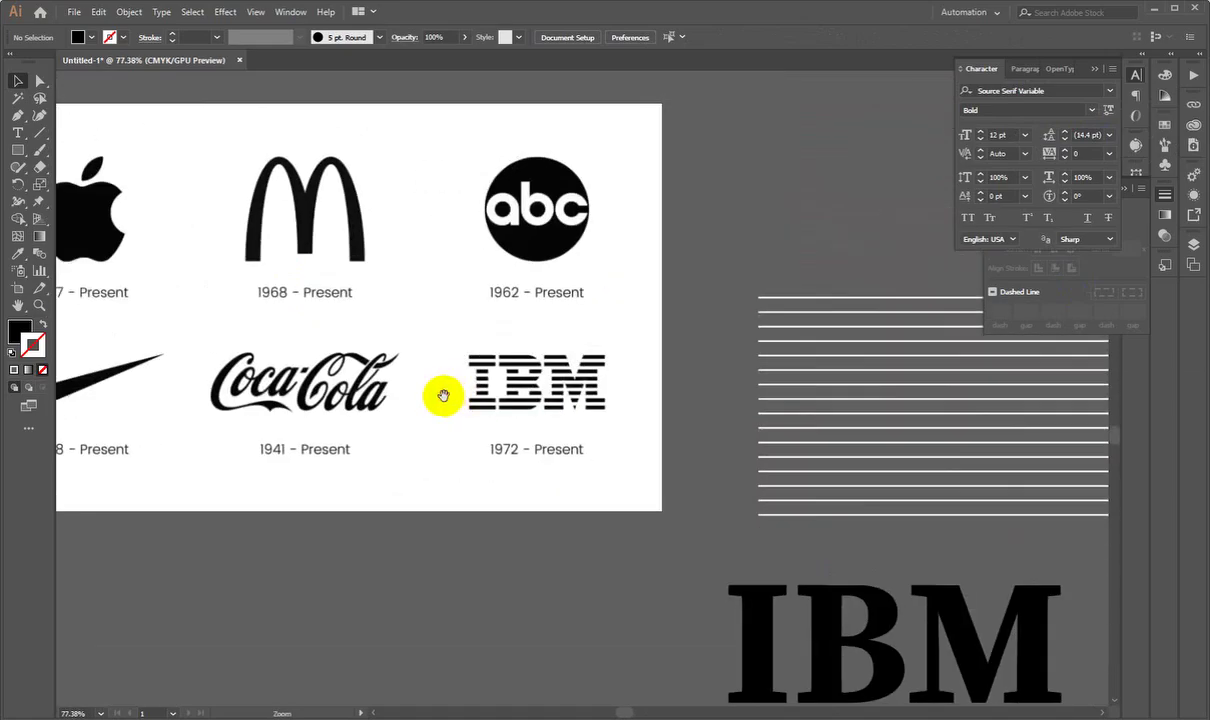
{"action": "left_click_drag", "start_coordinate": [689, 438], "coordinate": [365, 311]}
{"action": "mouse_move", "coordinate": [528, 515]}
{"action": "left_mouse_down"}
{"action": "mouse_move", "coordinate": [386, 529]}
{"action": "mouse_move", "coordinate": [655, 516]}
{"action": "mouse_move", "coordinate": [562, 480]}
{"action": "mouse_move", "coordinate": [527, 497]}
{"action": "left_mouse_up"}
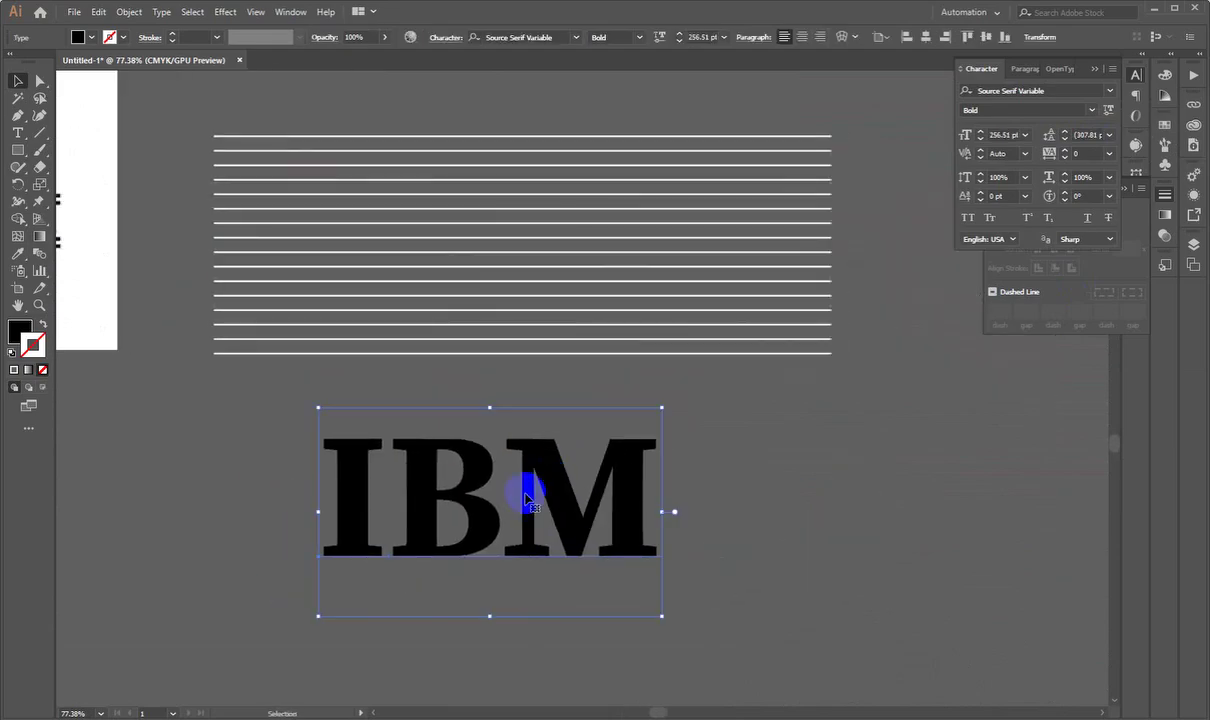
{"action": "left_click_drag", "start_coordinate": [540, 505], "coordinate": [394, 515]}
{"action": "scroll", "coordinate": [394, 515], "scroll_direction": "up", "scroll_amount": 2}
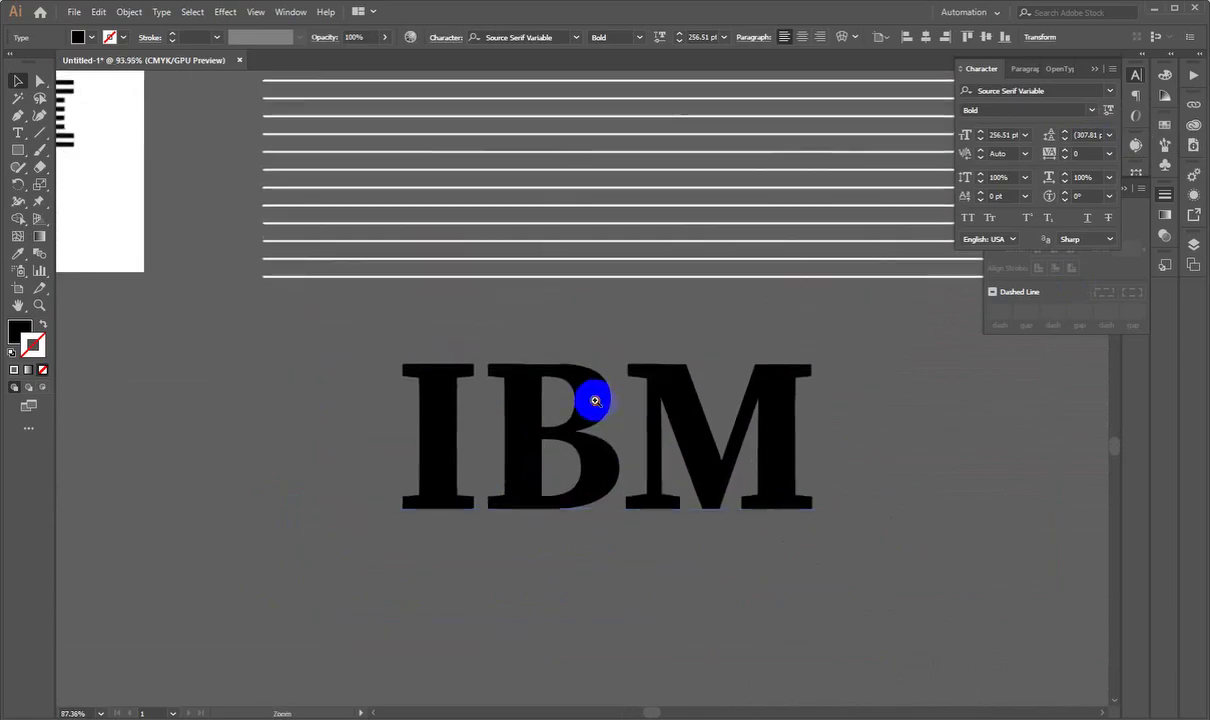
Step: Convert the IBM text to outlines and move the letters up toward the lines
{"action": "right_click", "coordinate": [591, 402]}
{"action": "left_click", "coordinate": [655, 505]}
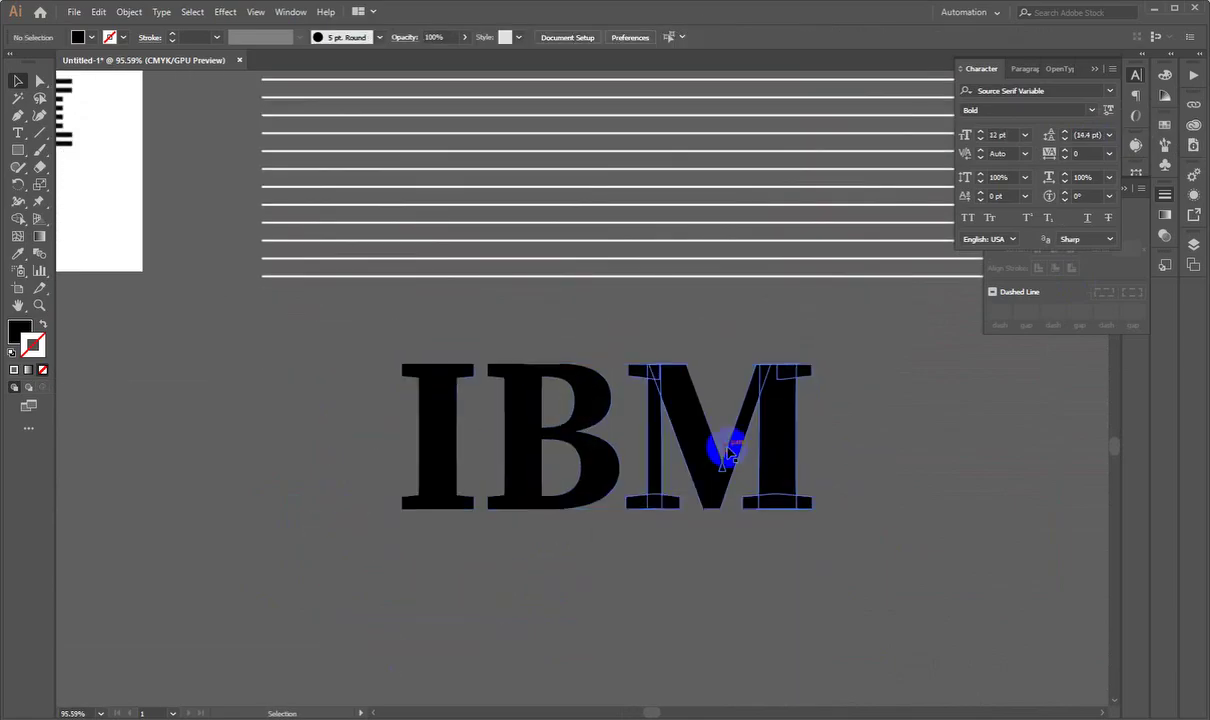
{"action": "mouse_move", "coordinate": [724, 451]}
{"action": "left_mouse_down"}
{"action": "mouse_move", "coordinate": [832, 518]}
{"action": "mouse_move", "coordinate": [709, 470]}
{"action": "left_mouse_up"}
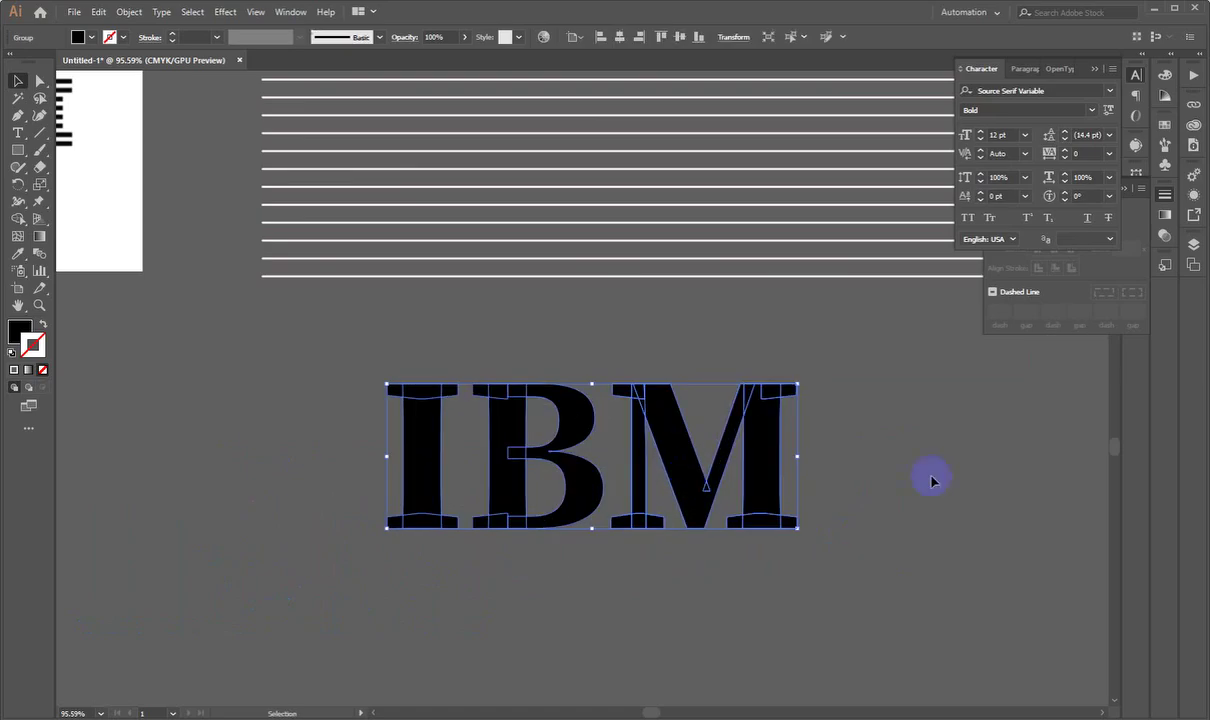
{"action": "left_click", "coordinate": [1192, 245]}
{"action": "left_click", "coordinate": [1192, 246]}
{"action": "left_click", "coordinate": [1123, 268]}
{"action": "left_click", "coordinate": [1166, 197]}
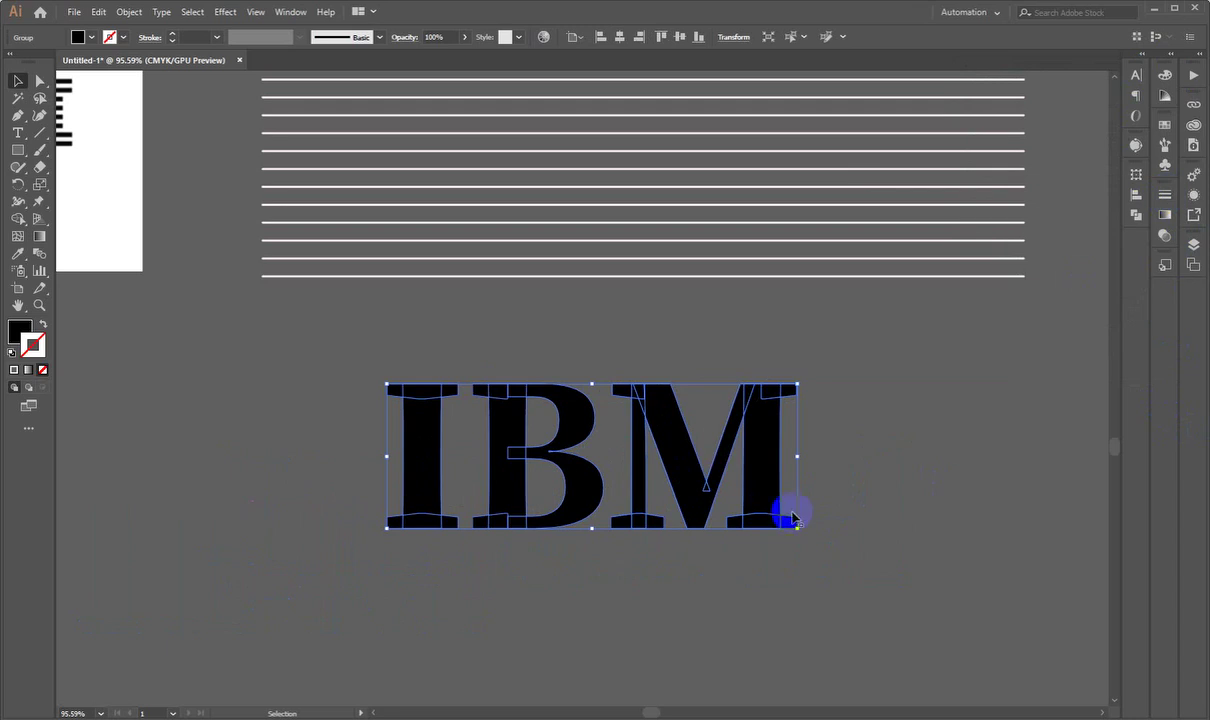
{"action": "left_click_drag", "start_coordinate": [764, 467], "coordinate": [784, 387]}
{"action": "scroll", "coordinate": [634, 440], "scroll_direction": "up", "scroll_amount": 4}
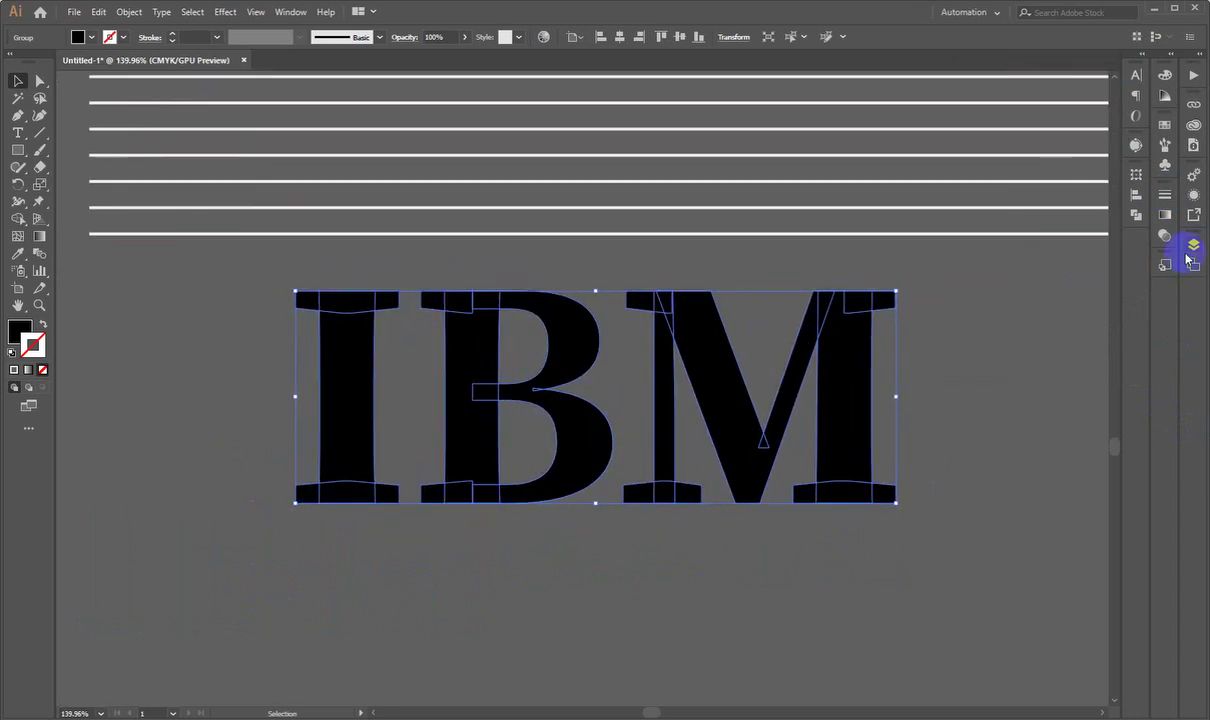
Step: Unite the IBM letters with Pathfinder, move the shape onto the lines and stretch it wider
{"action": "left_click", "coordinate": [1131, 216]}
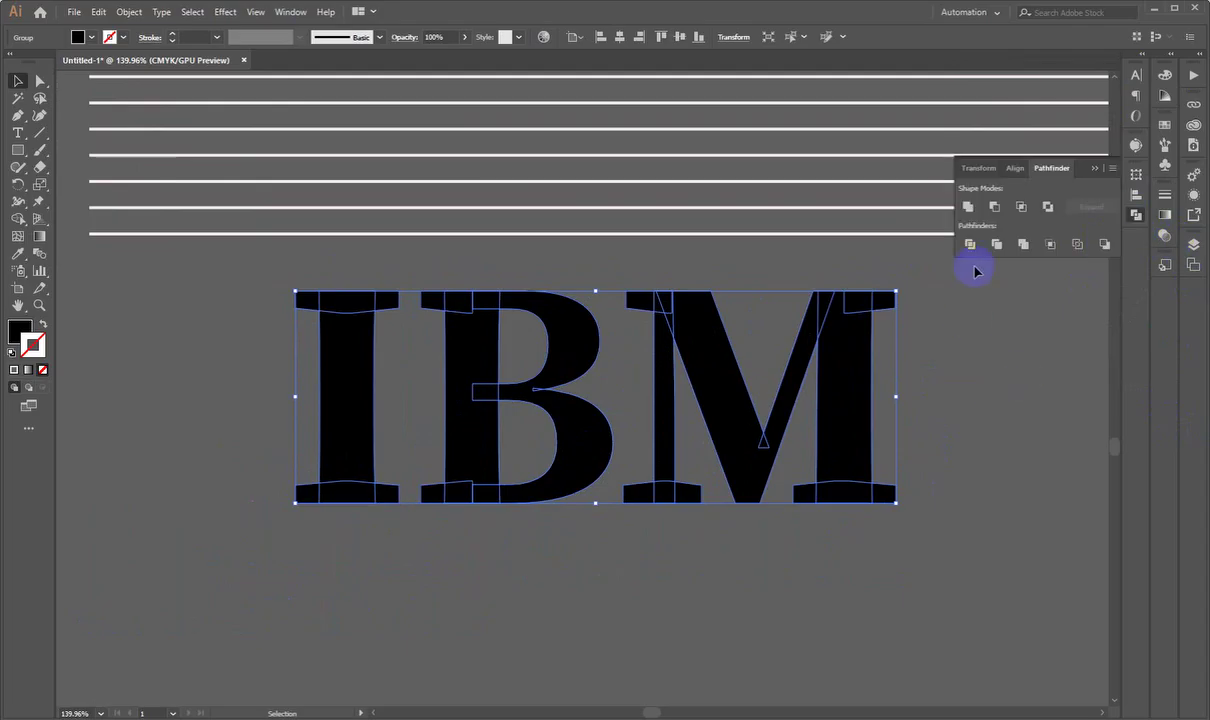
{"action": "left_click", "coordinate": [968, 207]}
{"action": "scroll", "coordinate": [702, 465], "scroll_direction": "down", "scroll_amount": 2}
{"action": "left_click_drag", "start_coordinate": [640, 490], "coordinate": [670, 256]}
{"action": "left_click_drag", "start_coordinate": [820, 277], "coordinate": [928, 304]}
Step: Select the lines and IBM shape together and centre them horizontally
{"action": "scroll", "coordinate": [626, 440], "scroll_direction": "up", "scroll_amount": 1}
{"action": "scroll", "coordinate": [626, 440], "scroll_direction": "right", "scroll_amount": 2}
{"action": "key", "text": "ctrl+a"}
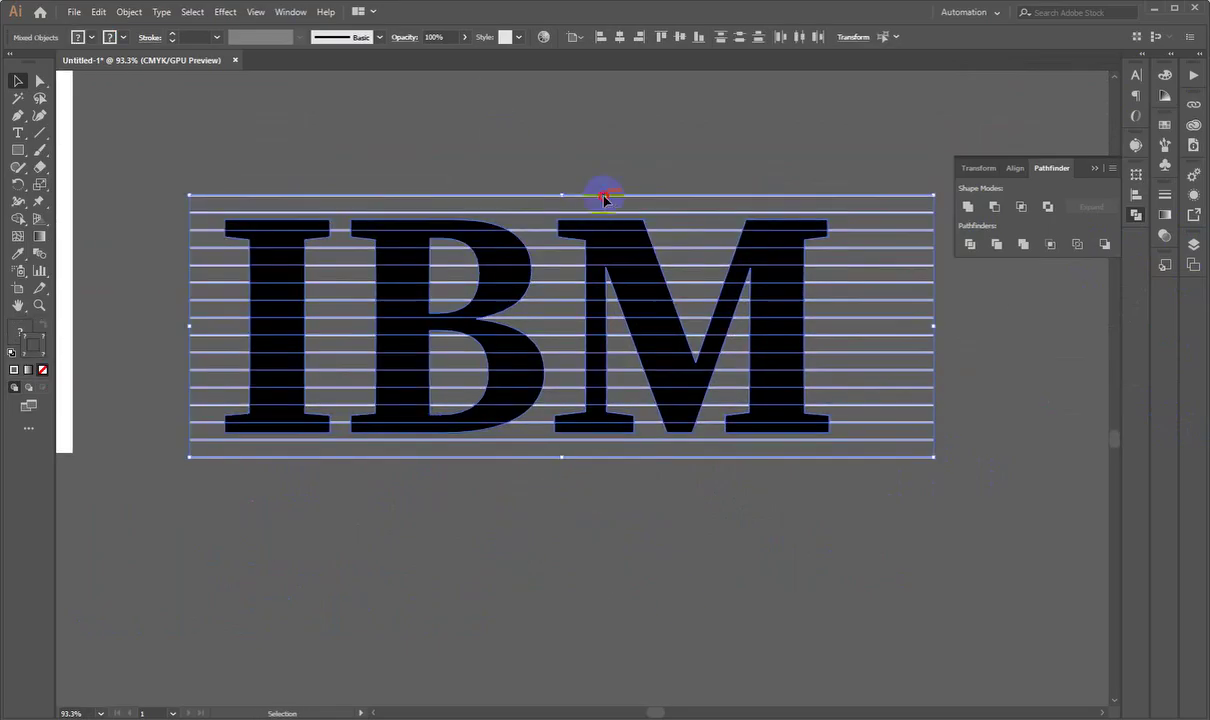
{"action": "left_click", "coordinate": [604, 199]}
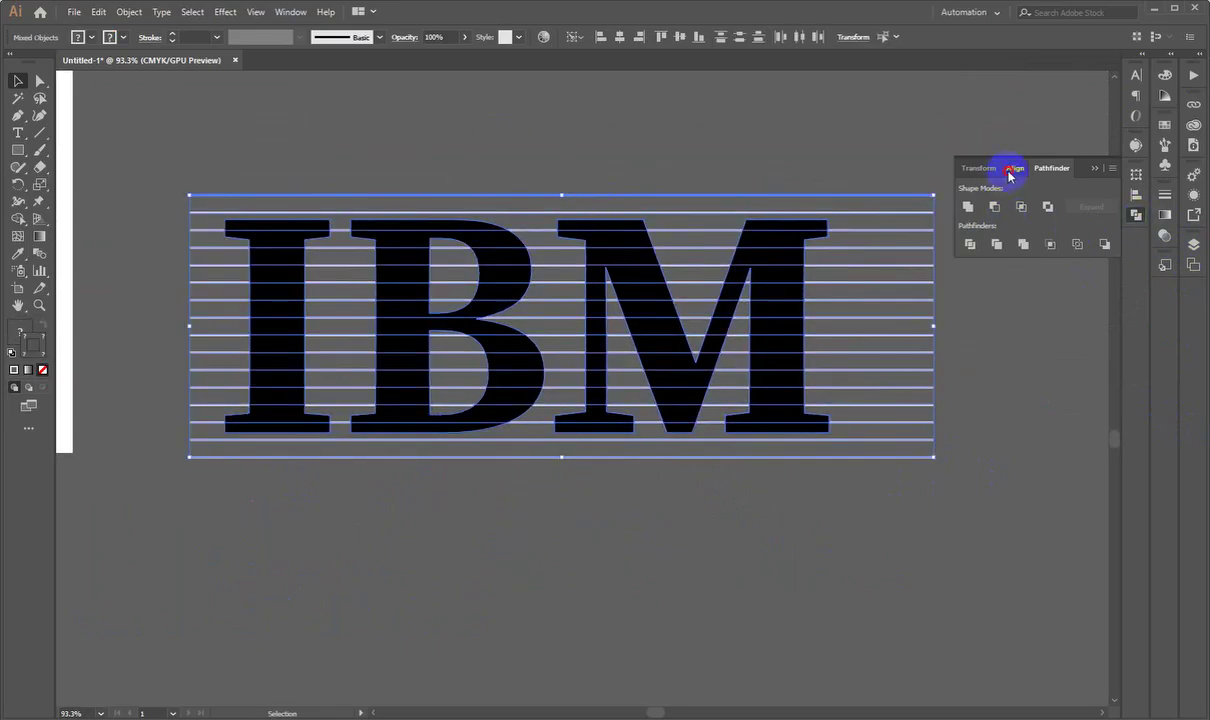
{"action": "left_click", "coordinate": [1014, 168]}
{"action": "left_click", "coordinate": [993, 206]}
Step: Undo a first clipping-mask attempt and make the IBM shape a compound path
{"action": "left_click", "coordinate": [278, 154]}
{"action": "key", "text": "ctrl+a"}
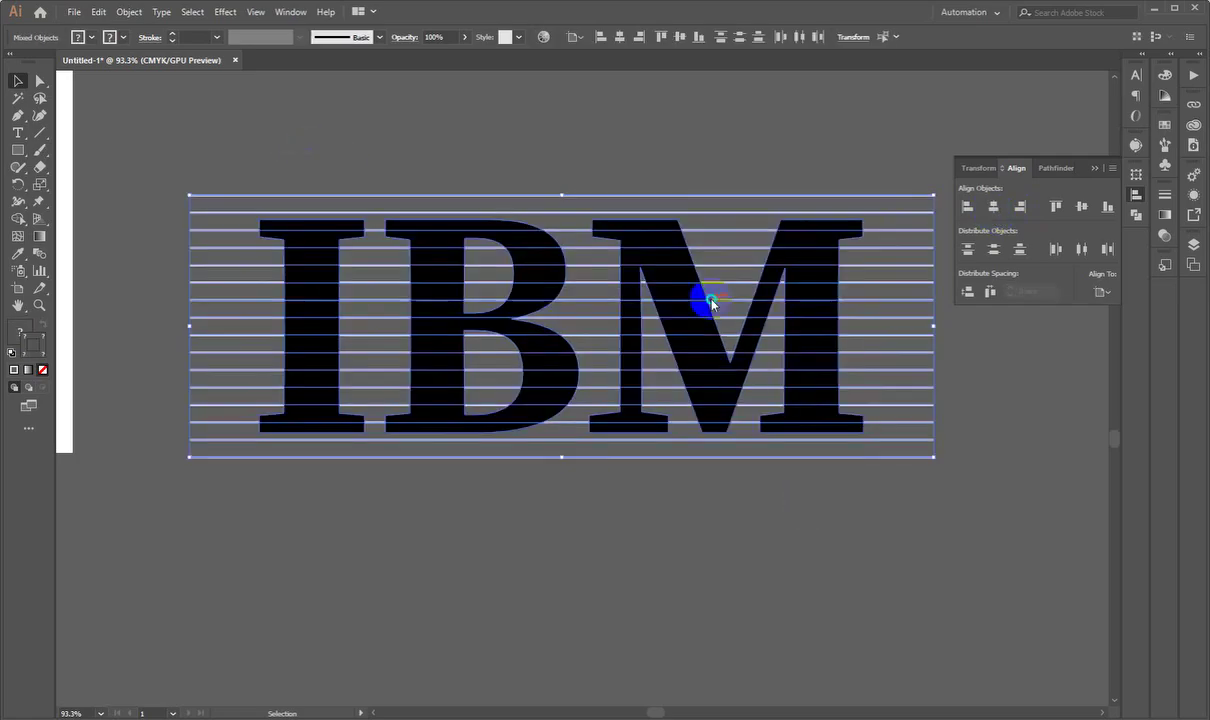
{"action": "right_click", "coordinate": [710, 302]}
{"action": "left_click", "coordinate": [789, 408]}
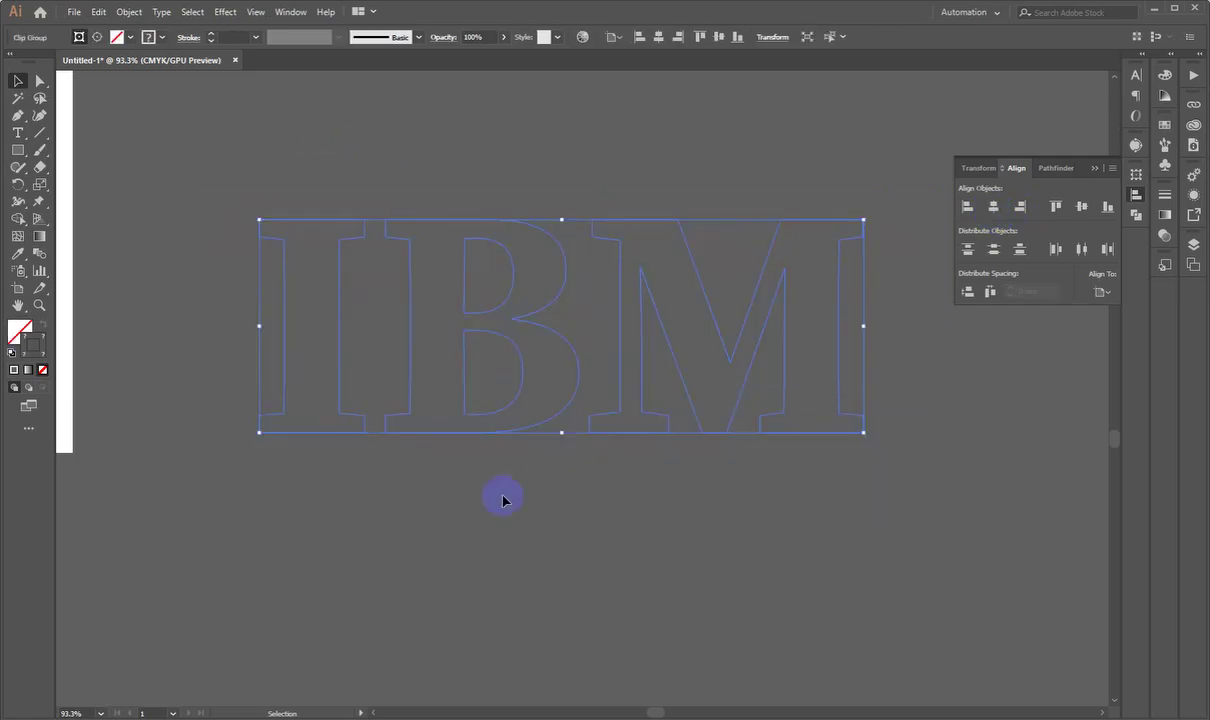
{"action": "key", "text": "ctrl+z"}
{"action": "left_click", "coordinate": [820, 287]}
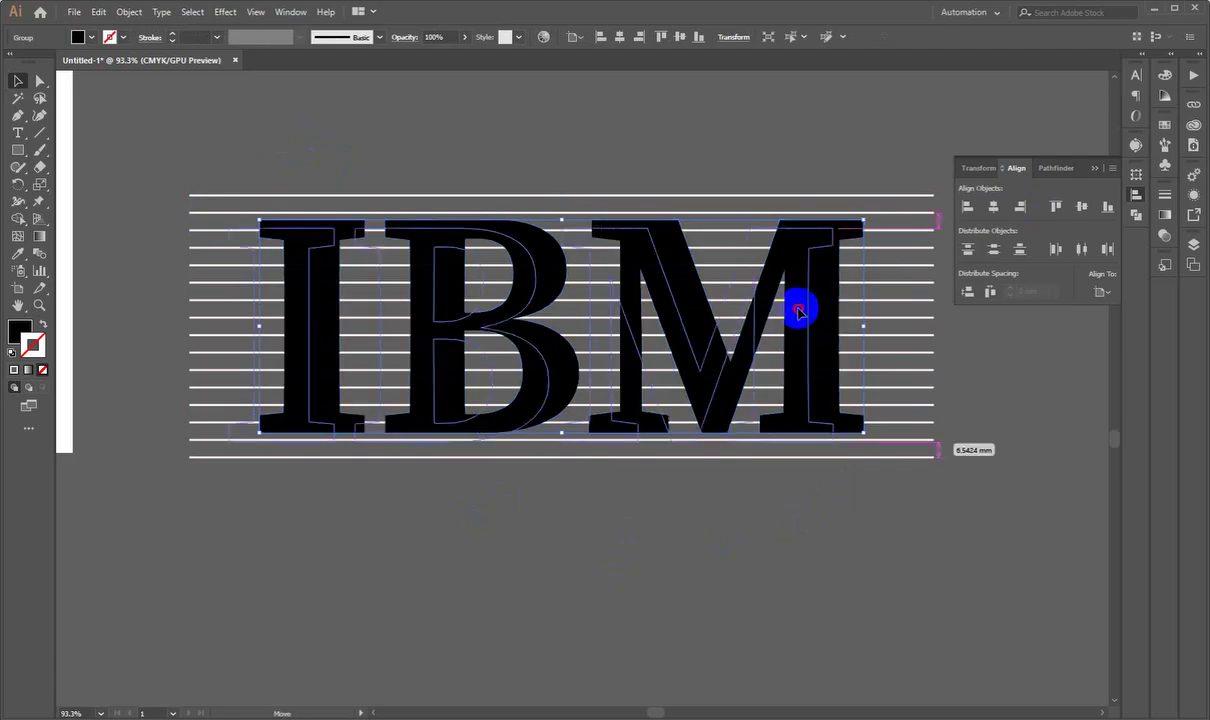
{"action": "left_click", "coordinate": [122, 16]}
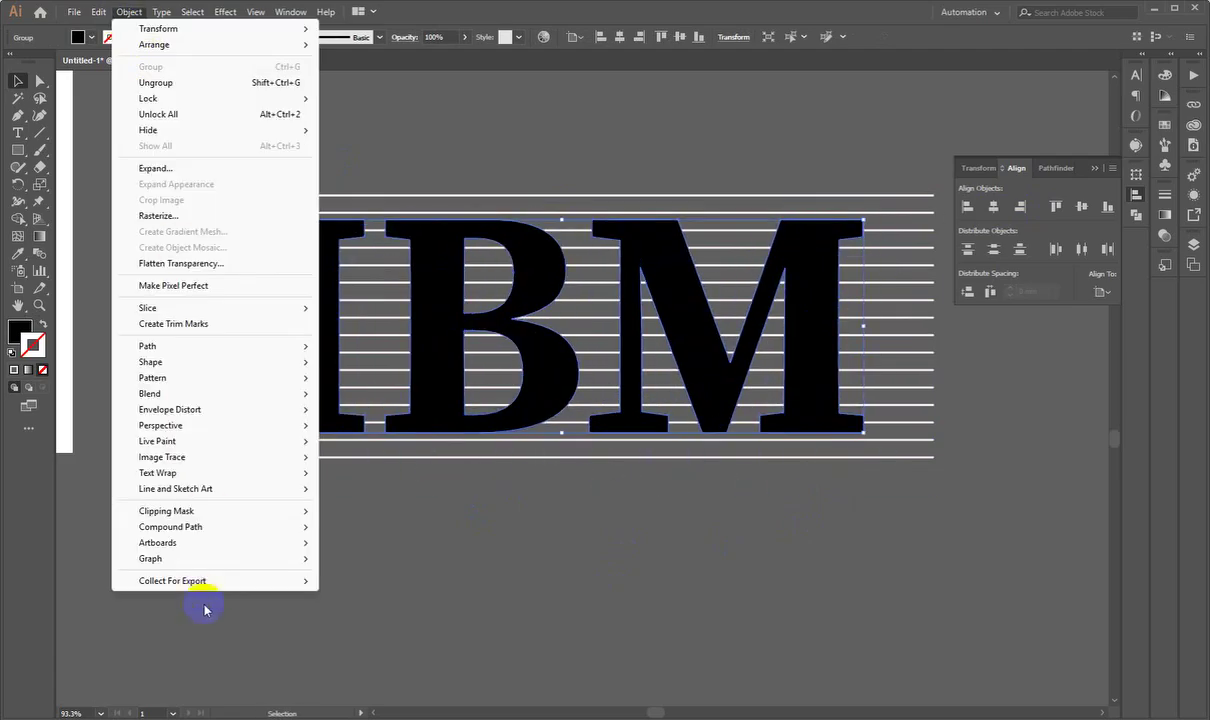
{"action": "mouse_move", "coordinate": [184, 526]}
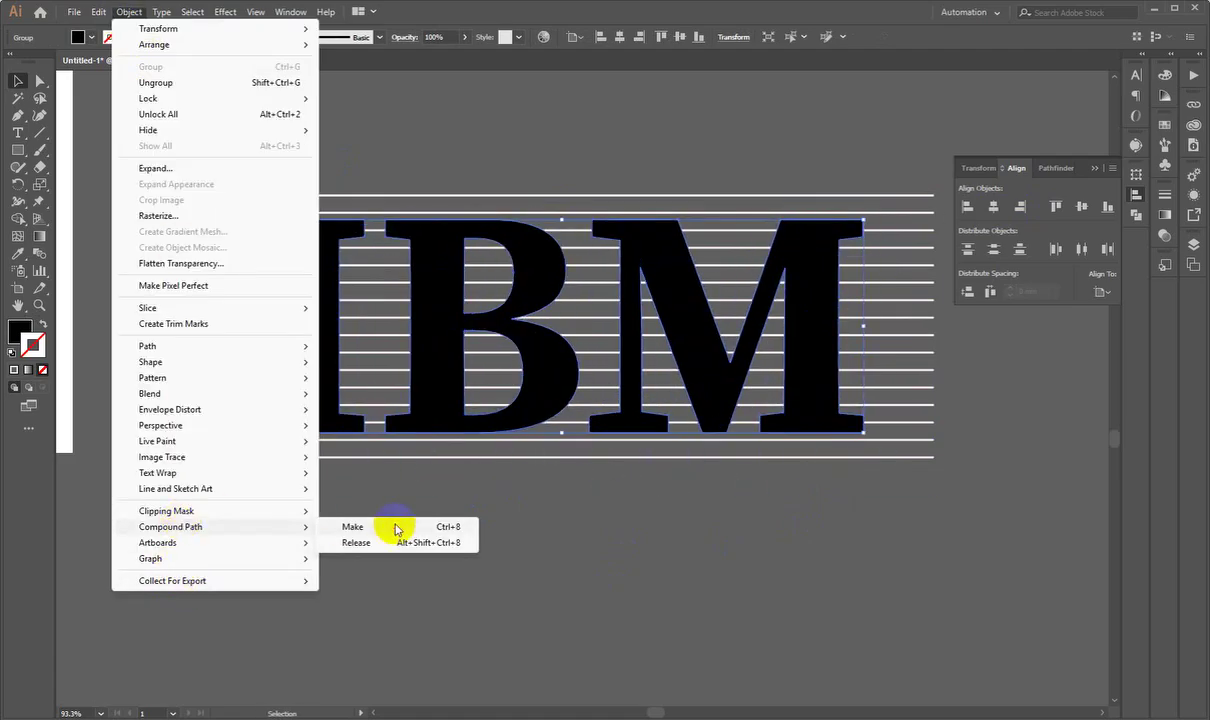
{"action": "left_click", "coordinate": [351, 527]}
Step: Select the IBM compound shape with all the lines and make a clipping mask
{"action": "left_click_drag", "start_coordinate": [575, 572], "coordinate": [338, 230]}
{"action": "right_click", "coordinate": [541, 256]}
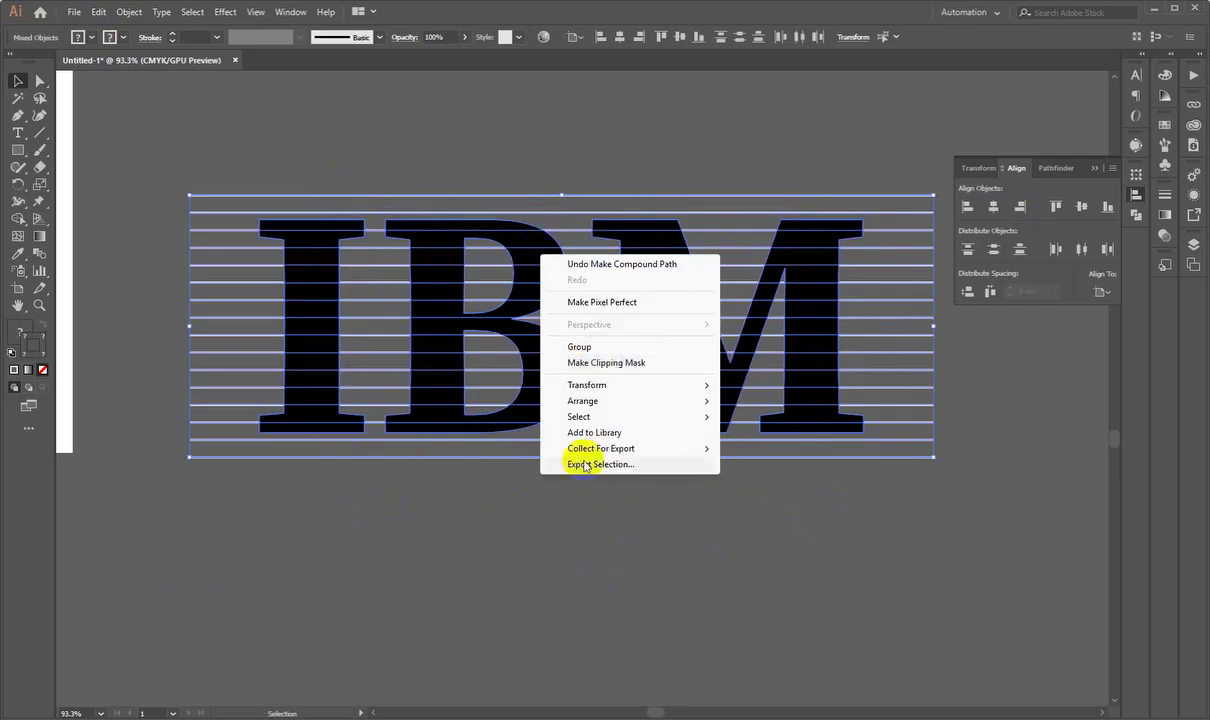
{"action": "left_click", "coordinate": [627, 360]}
{"action": "scroll", "coordinate": [629, 494], "scroll_direction": "down", "scroll_amount": 3}
{"action": "scroll", "coordinate": [721, 513], "scroll_direction": "up", "scroll_amount": 4}
{"action": "scroll", "coordinate": [243, 373], "scroll_direction": "down", "scroll_amount": 2}
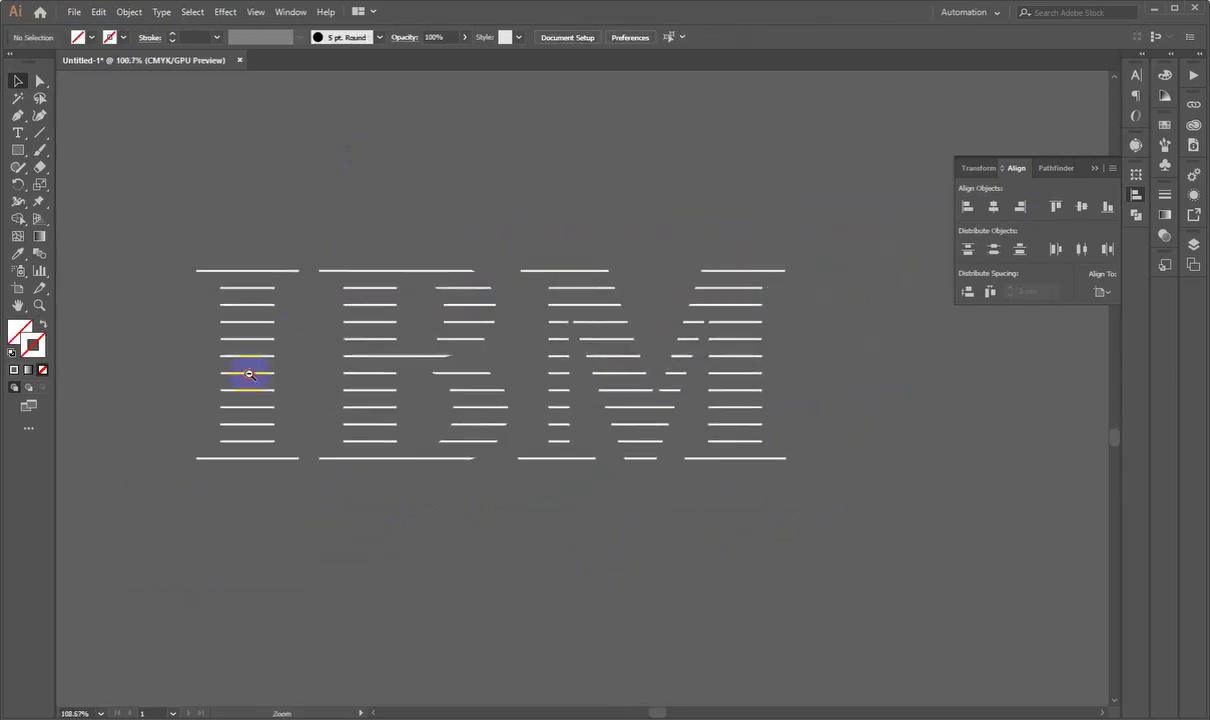
{"action": "left_click_drag", "start_coordinate": [243, 373], "coordinate": [505, 283]}
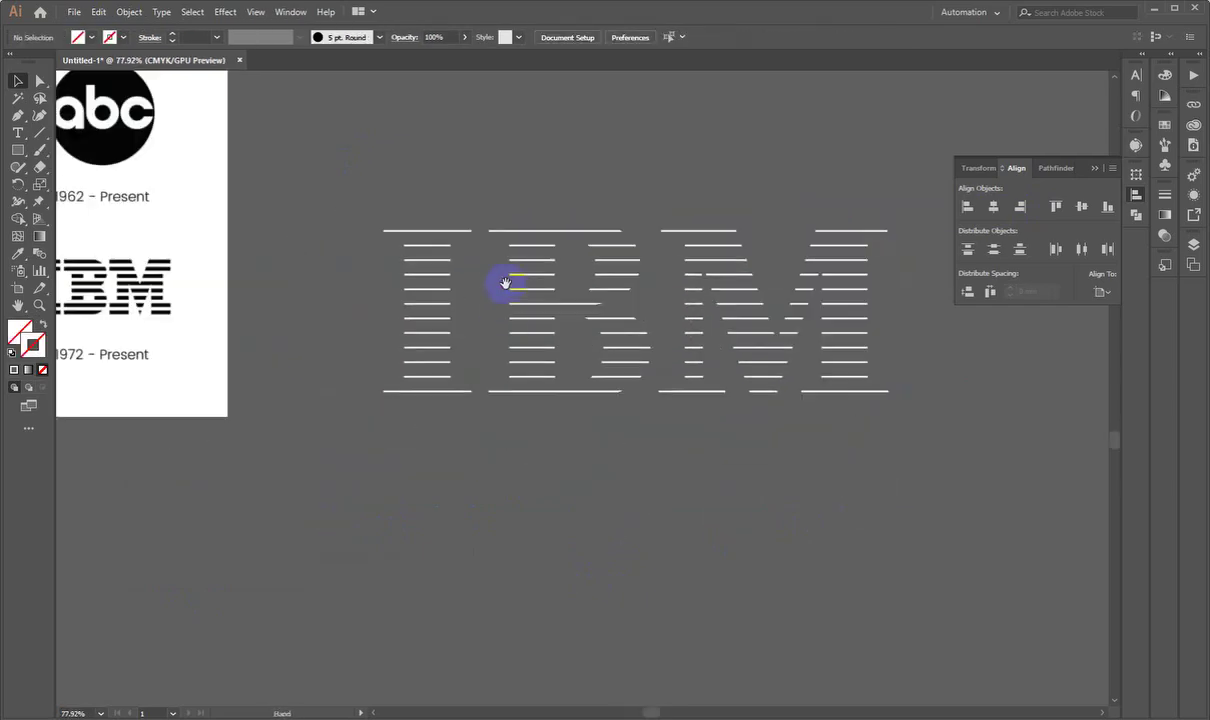
Step: Enter the IBM clip group and select all six stripe lines
{"action": "left_click", "coordinate": [437, 237]}
{"action": "double_click", "coordinate": [437, 237]}
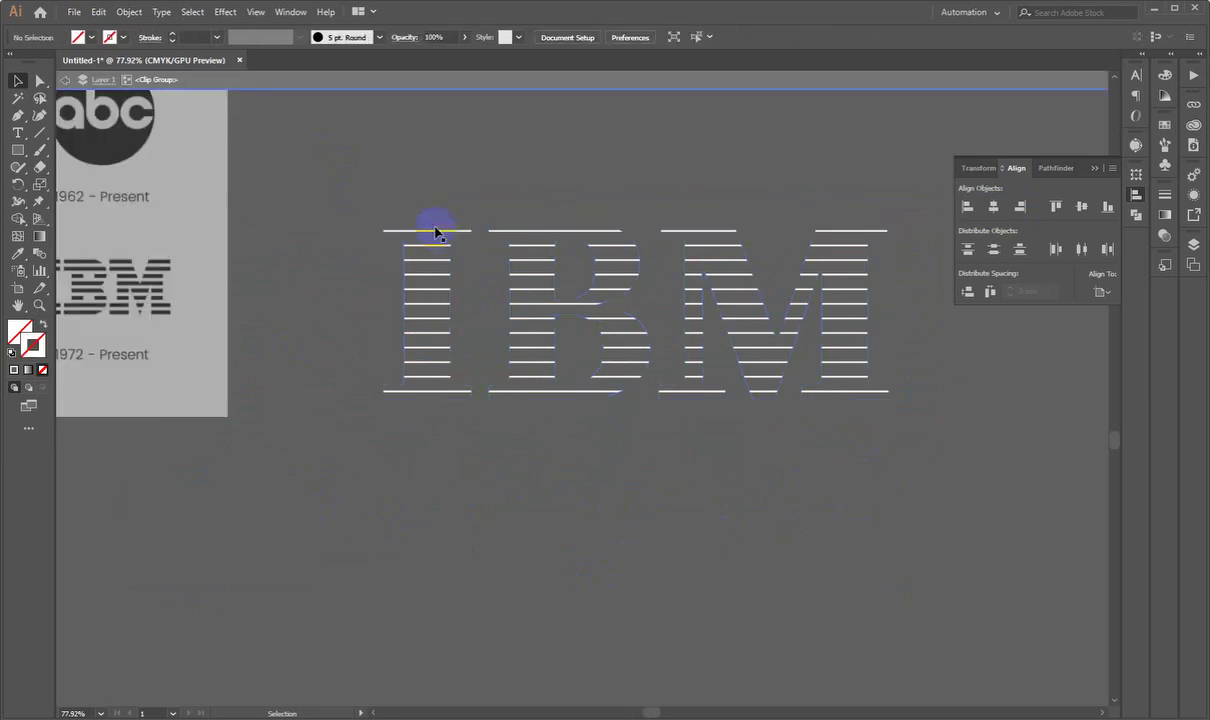
{"action": "key", "text": "ctrl+a"}
{"action": "scroll", "coordinate": [500, 297], "scroll_direction": "up", "scroll_amount": 1}
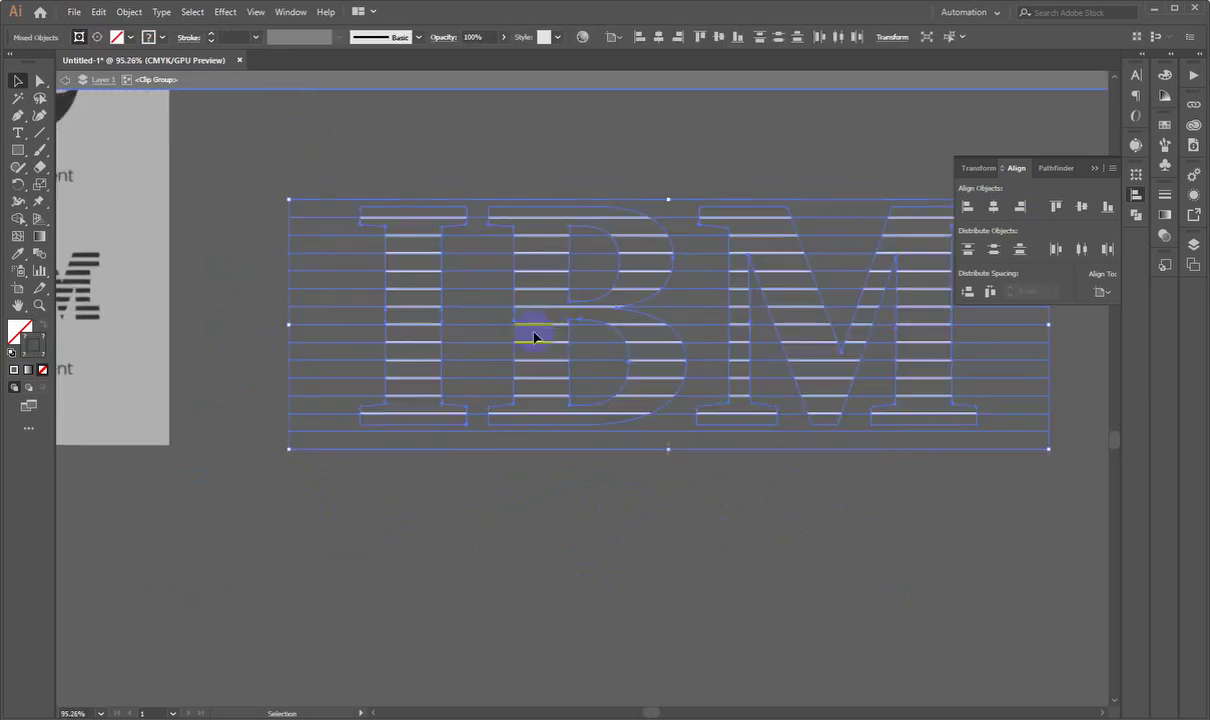
{"action": "key", "text": "Escape"}
{"action": "double_click", "coordinate": [418, 217]}
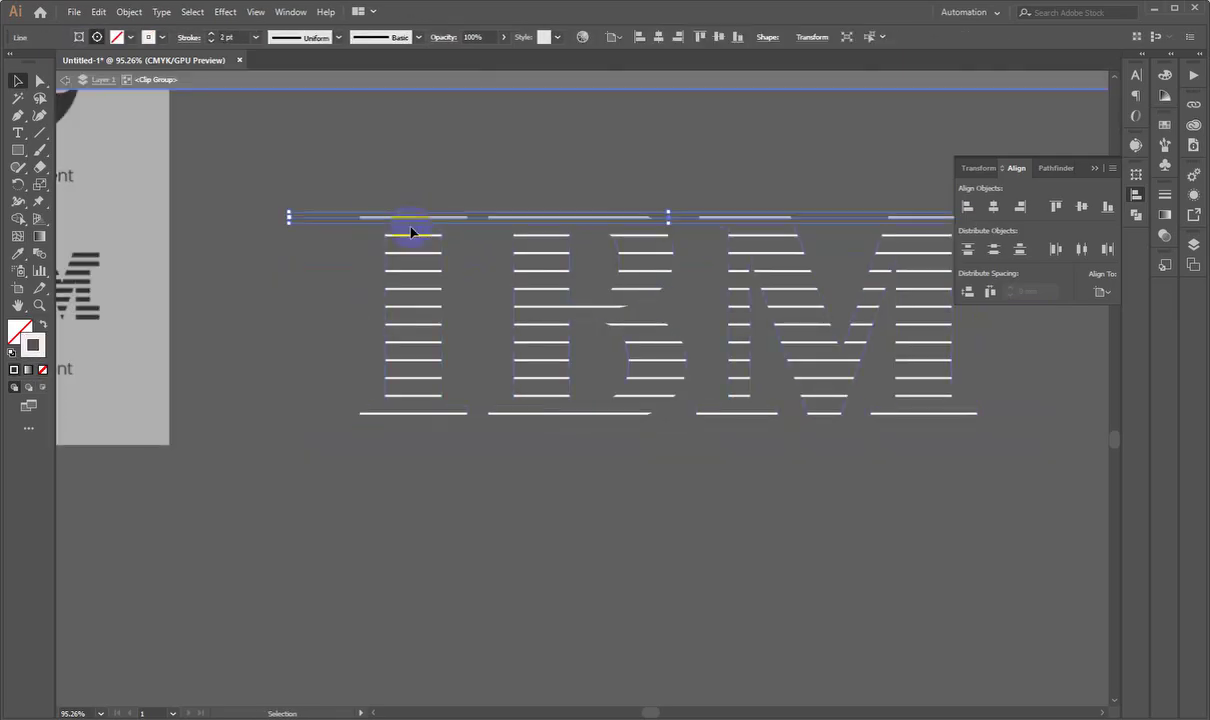
{"action": "key", "text": "Escape"}
{"action": "double_click", "coordinate": [410, 218]}
{"action": "left_click", "coordinate": [412, 238], "text": "shift"}
{"action": "left_click", "coordinate": [416, 254], "text": "shift"}
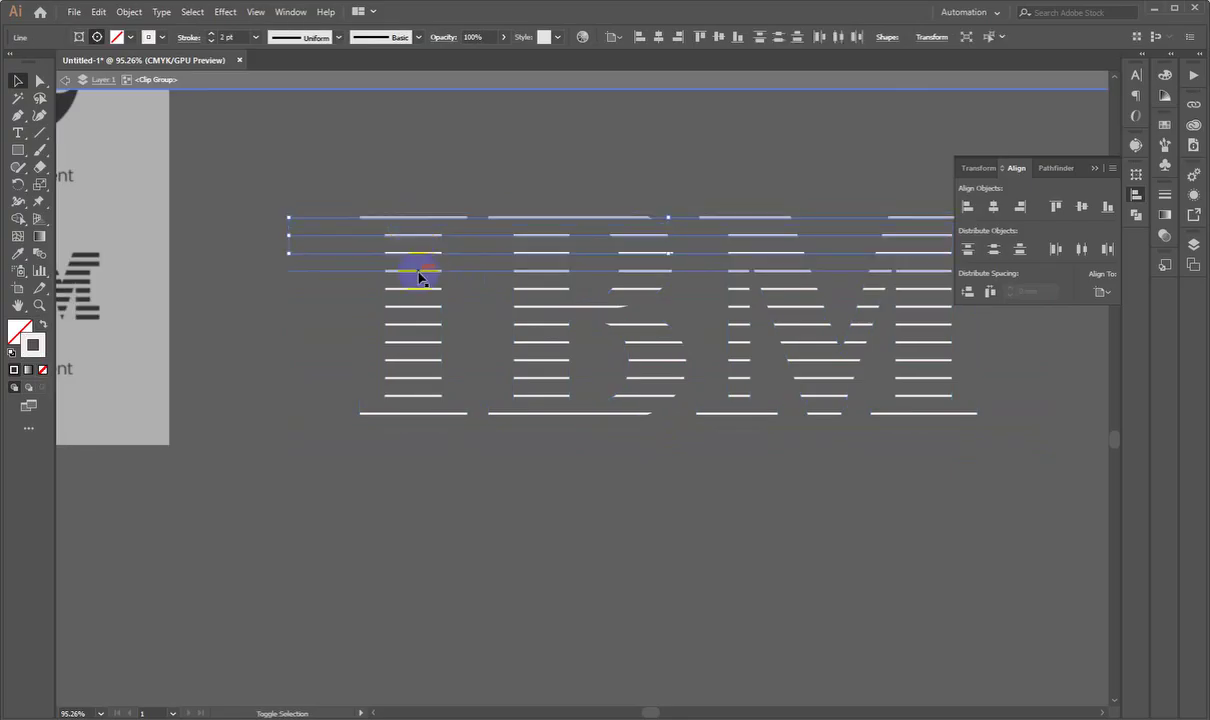
{"action": "left_click", "coordinate": [418, 291], "text": "shift"}
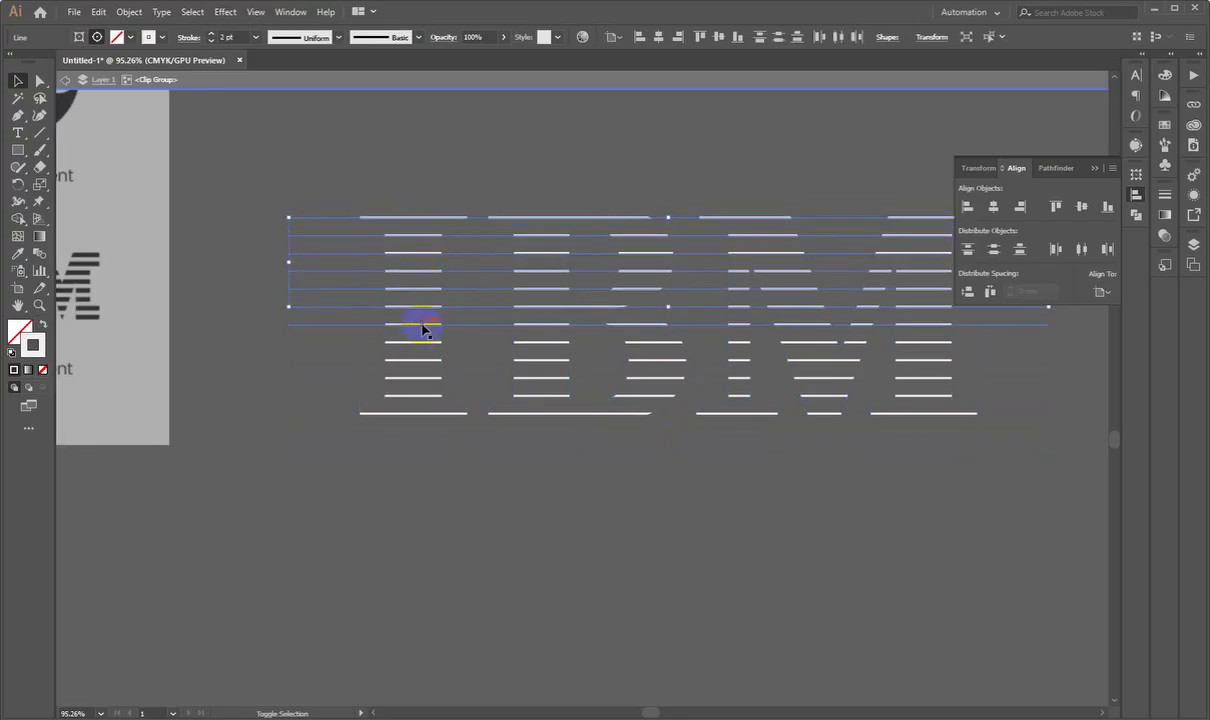
{"action": "left_click", "coordinate": [417, 343], "text": "shift"}
{"action": "left_click", "coordinate": [412, 360], "text": "shift"}
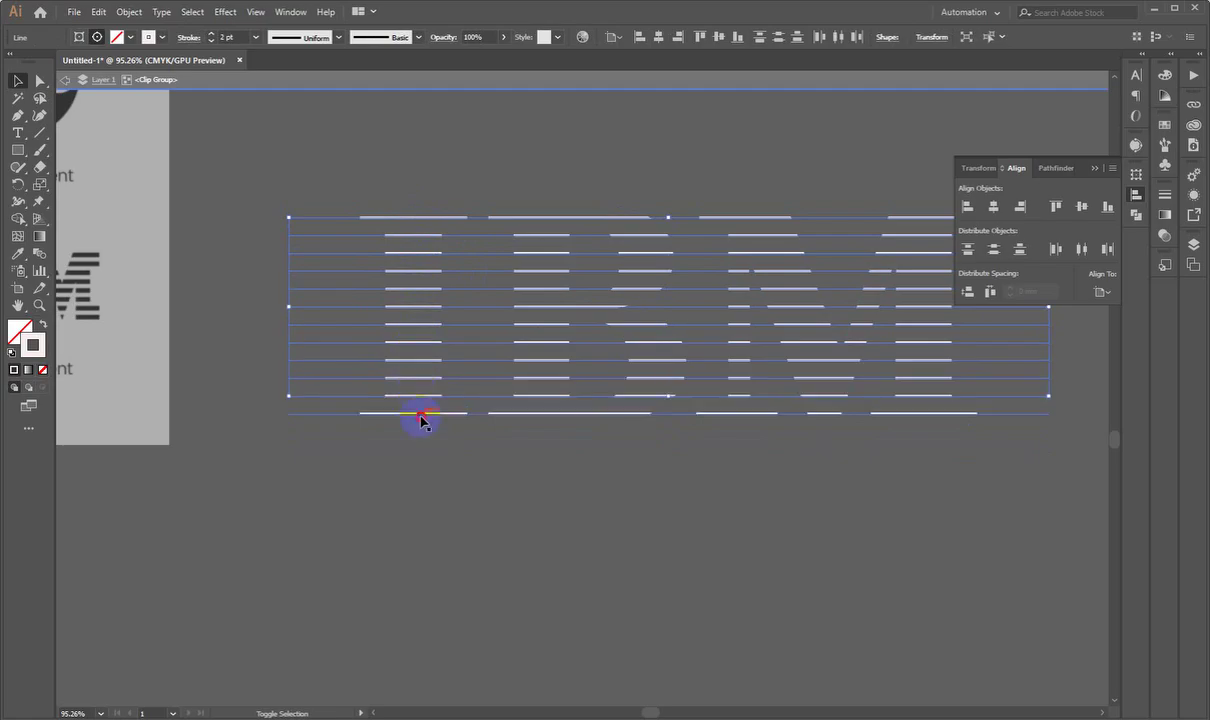
Step: Set the stripes' stroke weight to 7 pt, then raise it to 10 pt
{"action": "left_click", "coordinate": [1160, 193]}
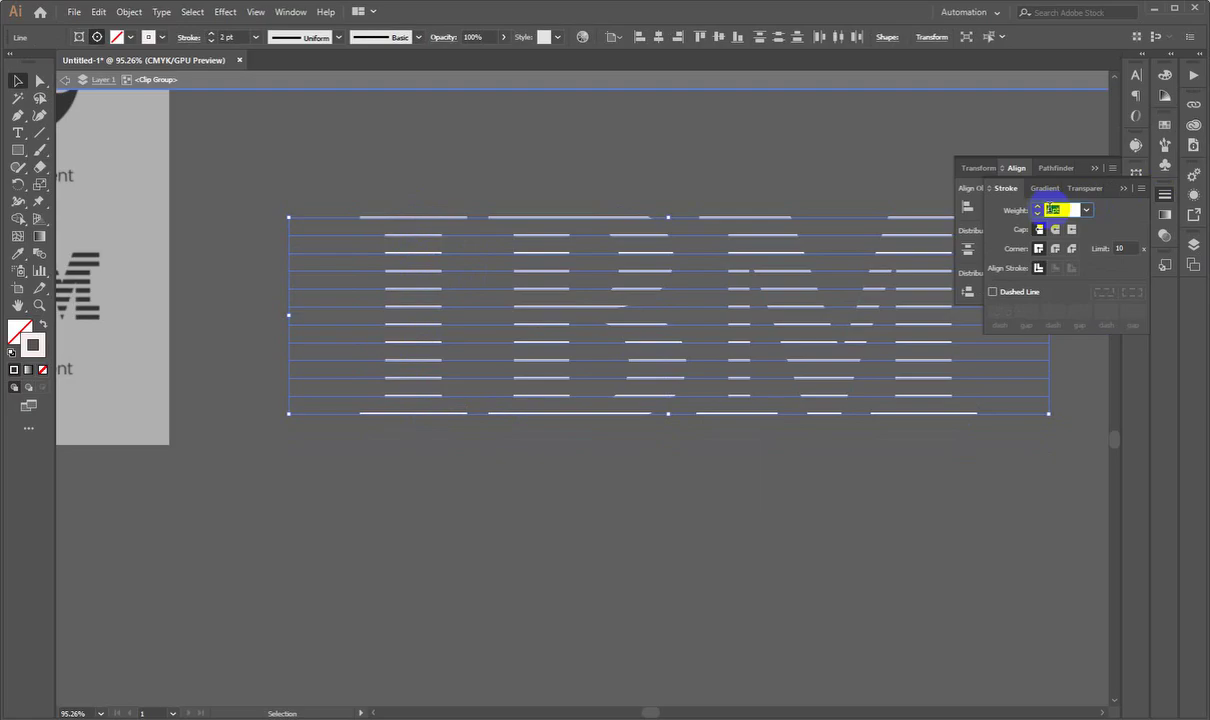
{"action": "type", "text": "7"}
{"action": "key", "text": "Return"}
{"action": "key", "text": "Up"}
{"action": "key", "text": "Up"}
{"action": "key", "text": "Up"}
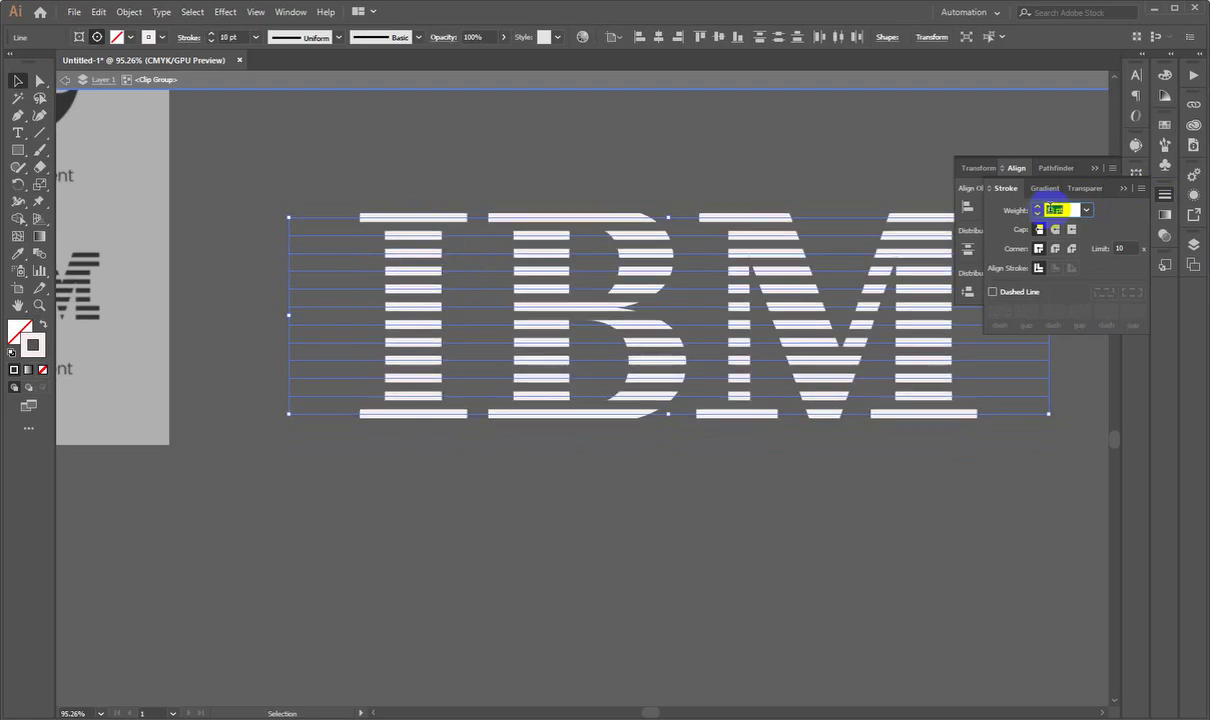
{"action": "left_click", "coordinate": [547, 537]}
{"action": "scroll", "coordinate": [549, 537], "scroll_direction": "down", "scroll_amount": 5}
Step: Pan toward the reference logos, select the IBM logo group, and switch to Chrome
{"action": "scroll", "coordinate": [620, 330], "scroll_direction": "up", "scroll_amount": 3}
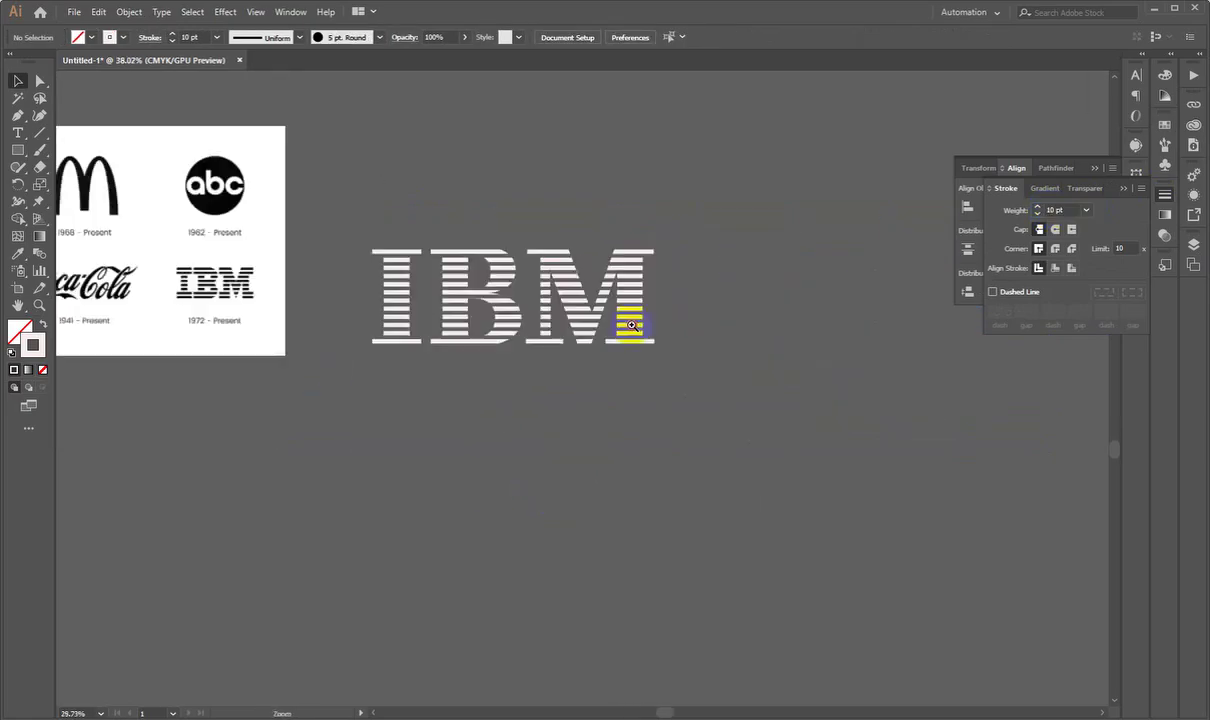
{"action": "left_click_drag", "start_coordinate": [790, 233], "coordinate": [772, 350]}
{"action": "left_click_drag", "start_coordinate": [516, 439], "coordinate": [578, 464]}
{"action": "left_click_drag", "start_coordinate": [765, 437], "coordinate": [713, 381]}
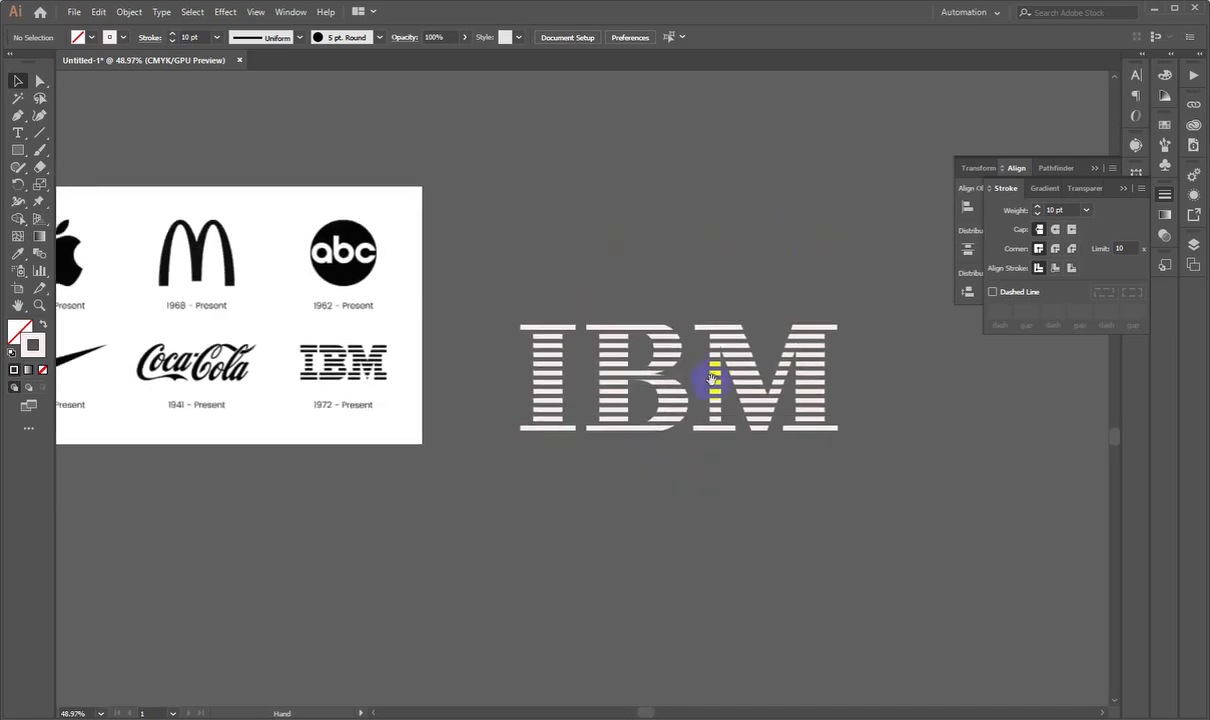
{"action": "left_click_drag", "start_coordinate": [815, 430], "coordinate": [701, 406]}
{"action": "left_click_drag", "start_coordinate": [760, 402], "coordinate": [870, 395]}
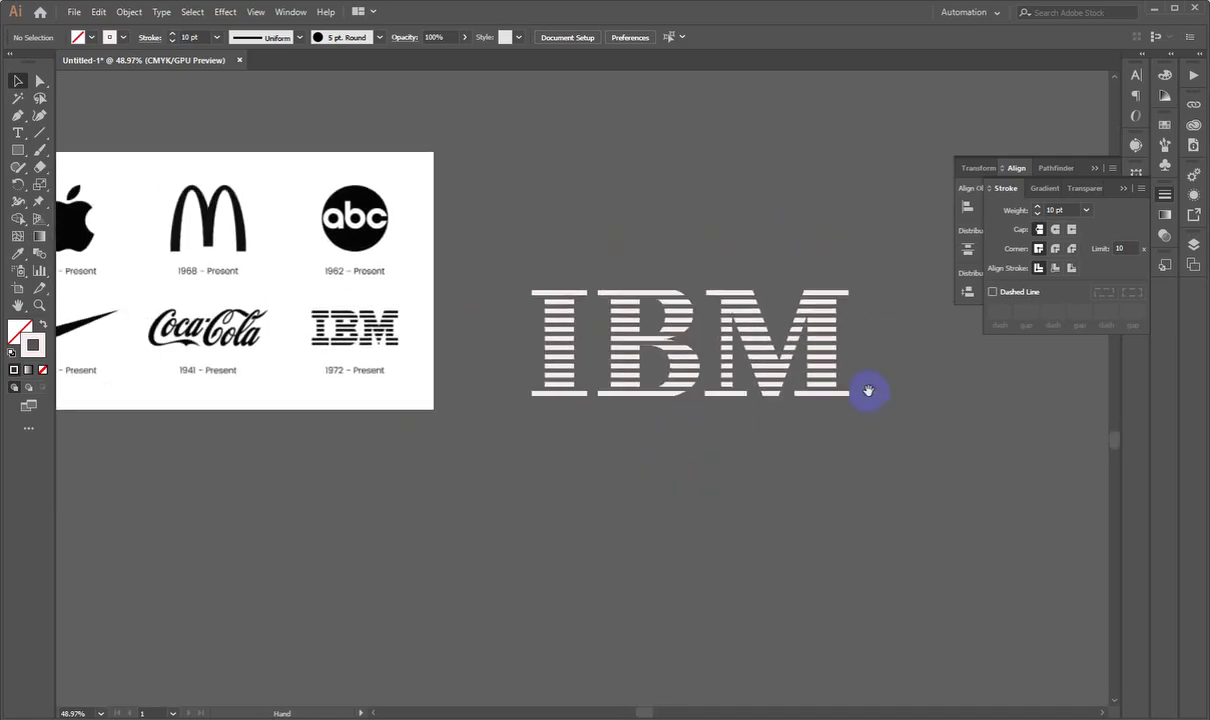
{"action": "left_click_drag", "start_coordinate": [566, 414], "coordinate": [400, 485]}
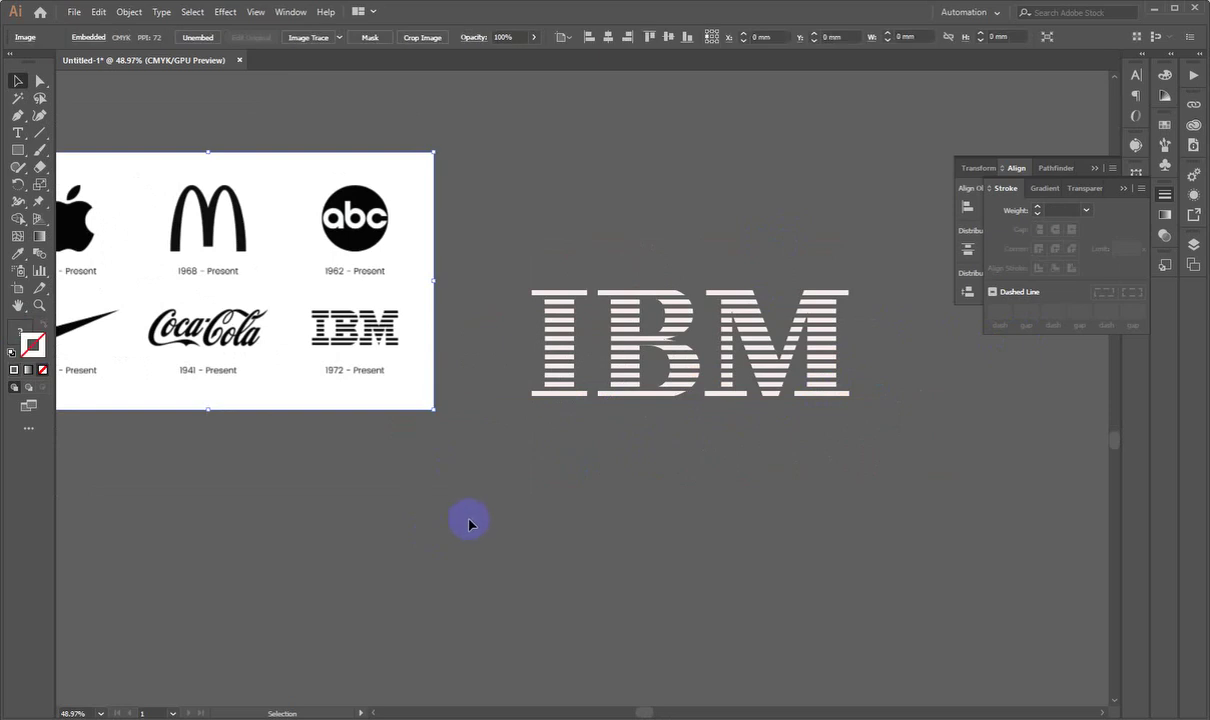
{"action": "left_click", "coordinate": [705, 292]}
{"action": "left_click", "coordinate": [653, 459]}
{"action": "left_click", "coordinate": [675, 357]}
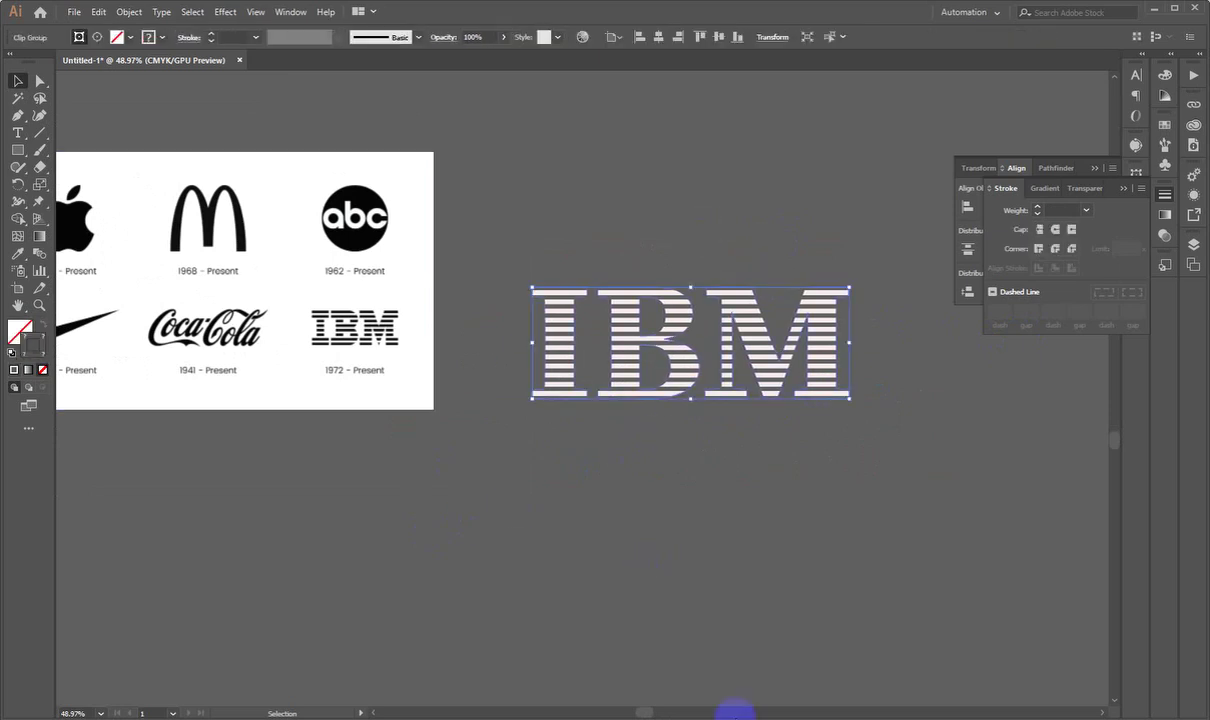
{"action": "key", "text": "alt+Tab"}
{"action": "scroll", "coordinate": [165, 392], "scroll_direction": "up", "scroll_amount": 7}
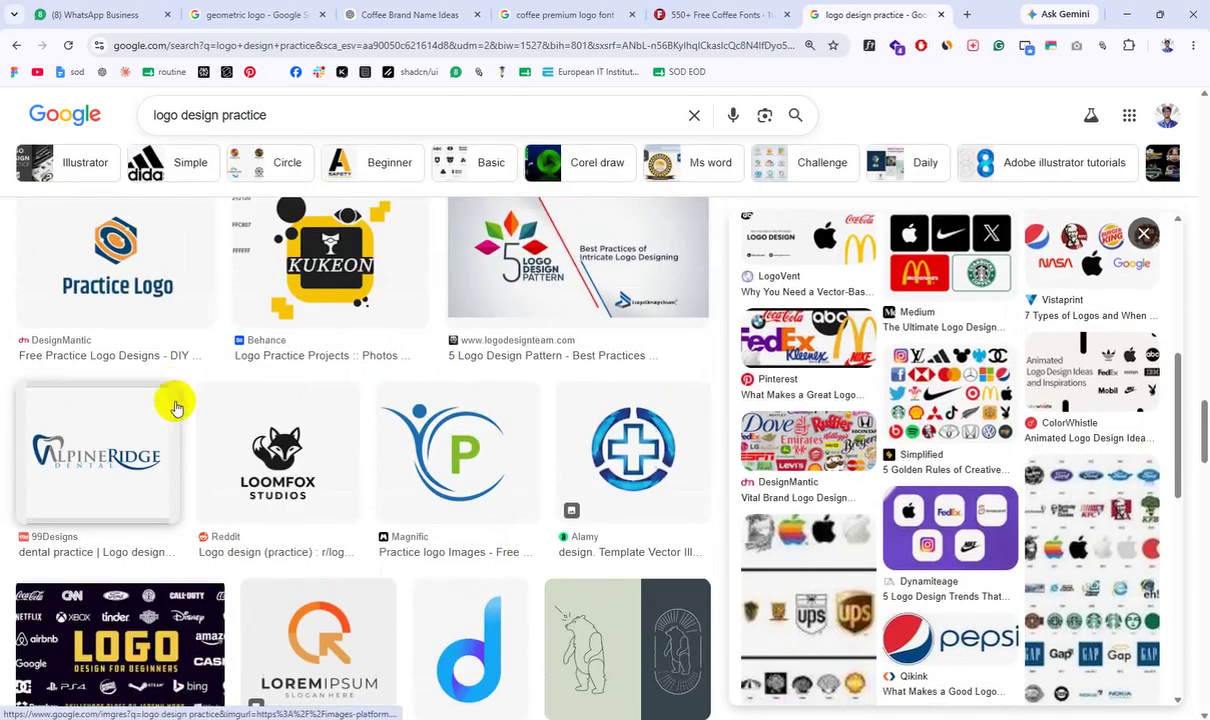
Step: Preview the Vistaprint logos image and scroll through the image results
{"action": "scroll", "coordinate": [190, 378], "scroll_direction": "up", "scroll_amount": 10}
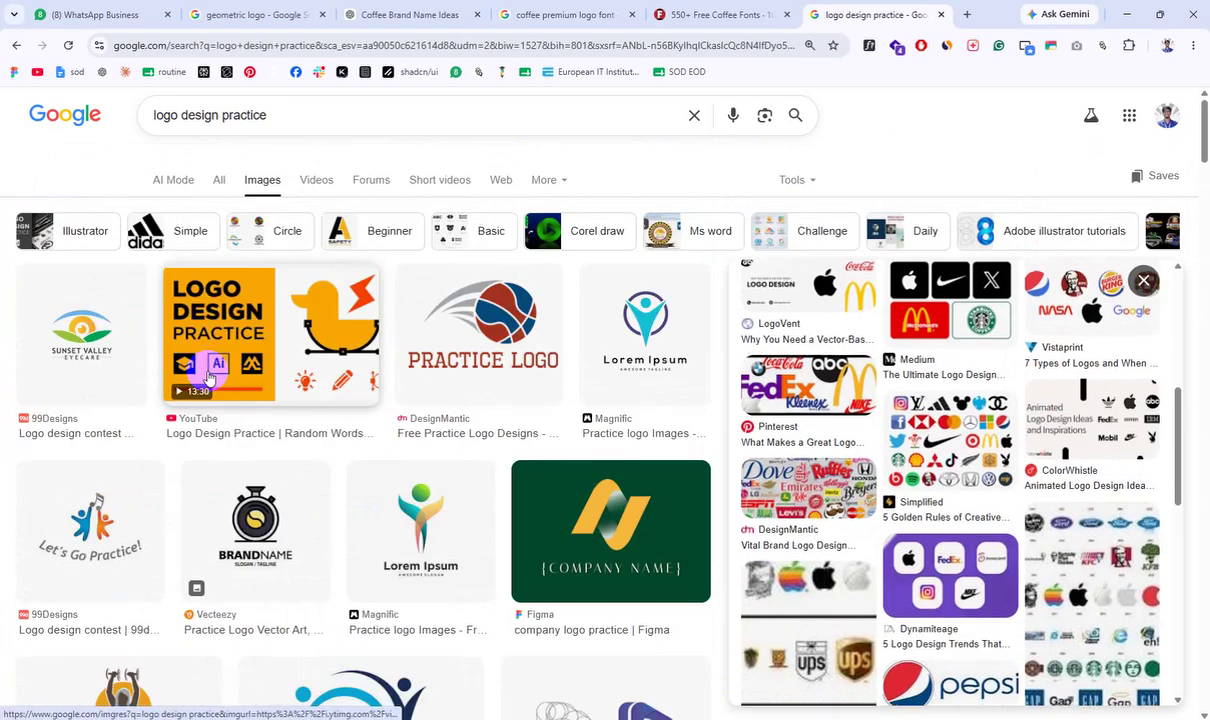
{"action": "left_click", "coordinate": [1099, 344]}
{"action": "scroll", "coordinate": [228, 450], "scroll_direction": "down", "scroll_amount": 2}
{"action": "scroll", "coordinate": [228, 450], "scroll_direction": "down", "scroll_amount": 2}
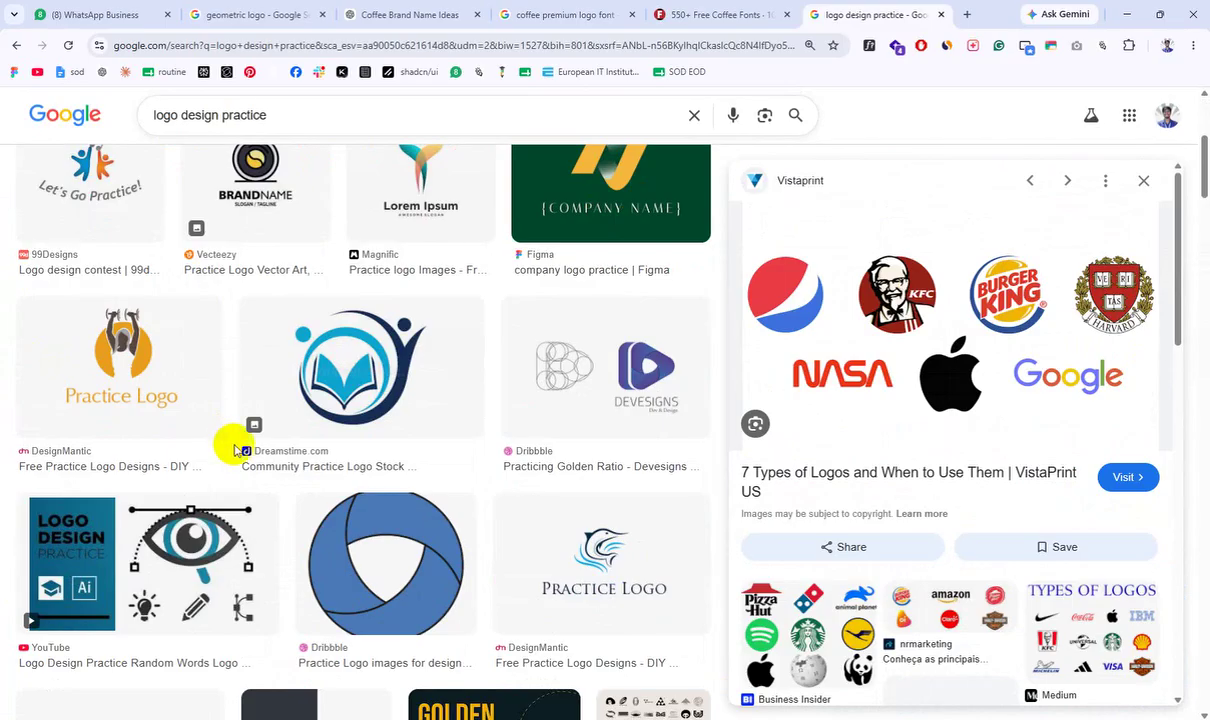
{"action": "scroll", "coordinate": [258, 440], "scroll_direction": "down", "scroll_amount": 3}
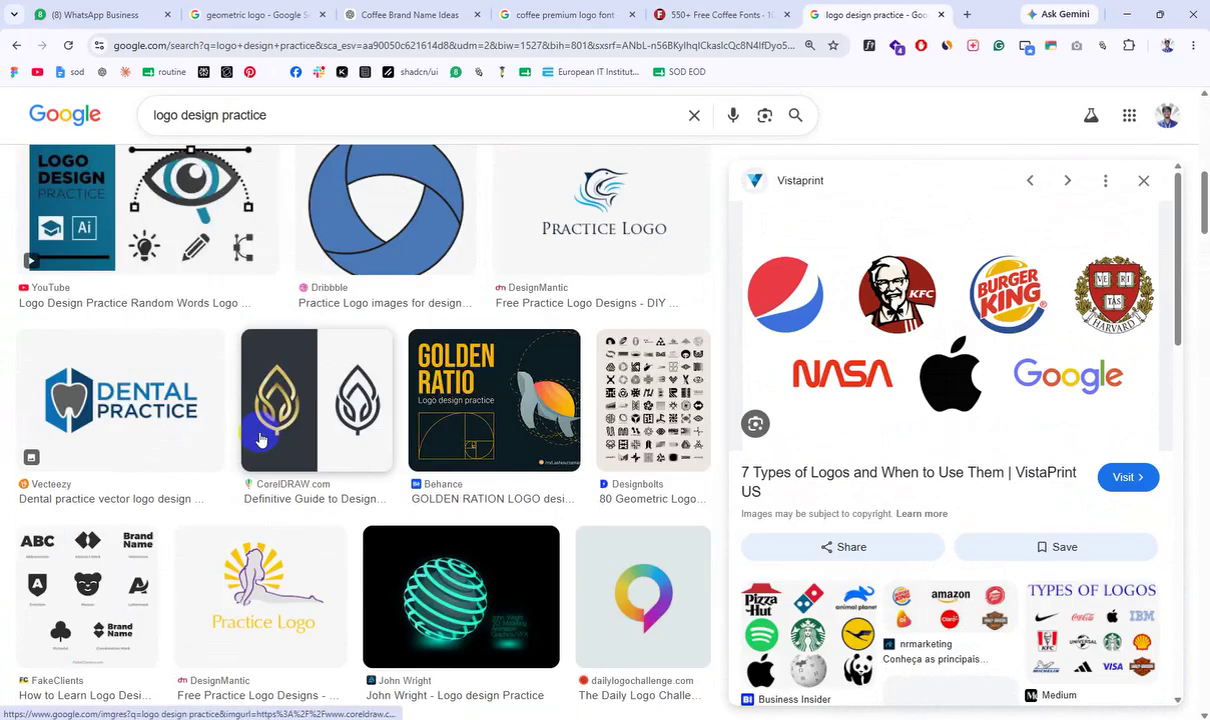
{"action": "scroll", "coordinate": [250, 430], "scroll_direction": "down", "scroll_amount": 5}
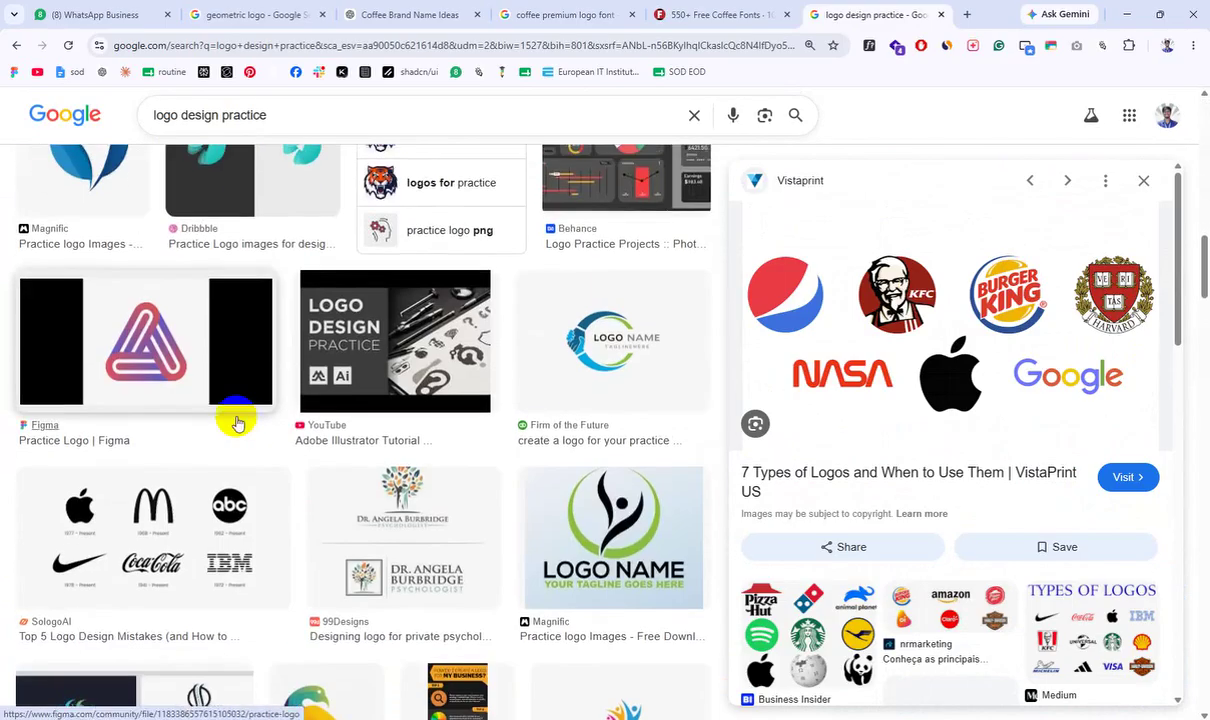
{"action": "scroll", "coordinate": [237, 424], "scroll_direction": "down", "scroll_amount": 8}
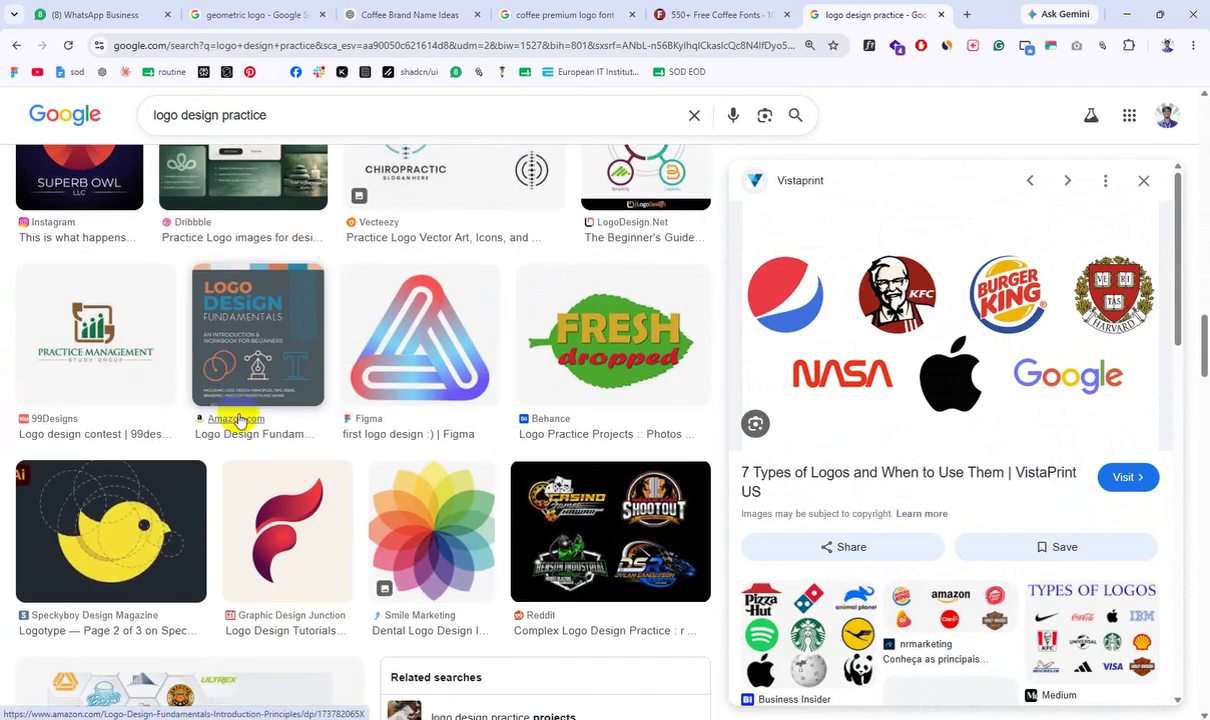
{"action": "scroll", "coordinate": [237, 420], "scroll_direction": "down", "scroll_amount": 7}
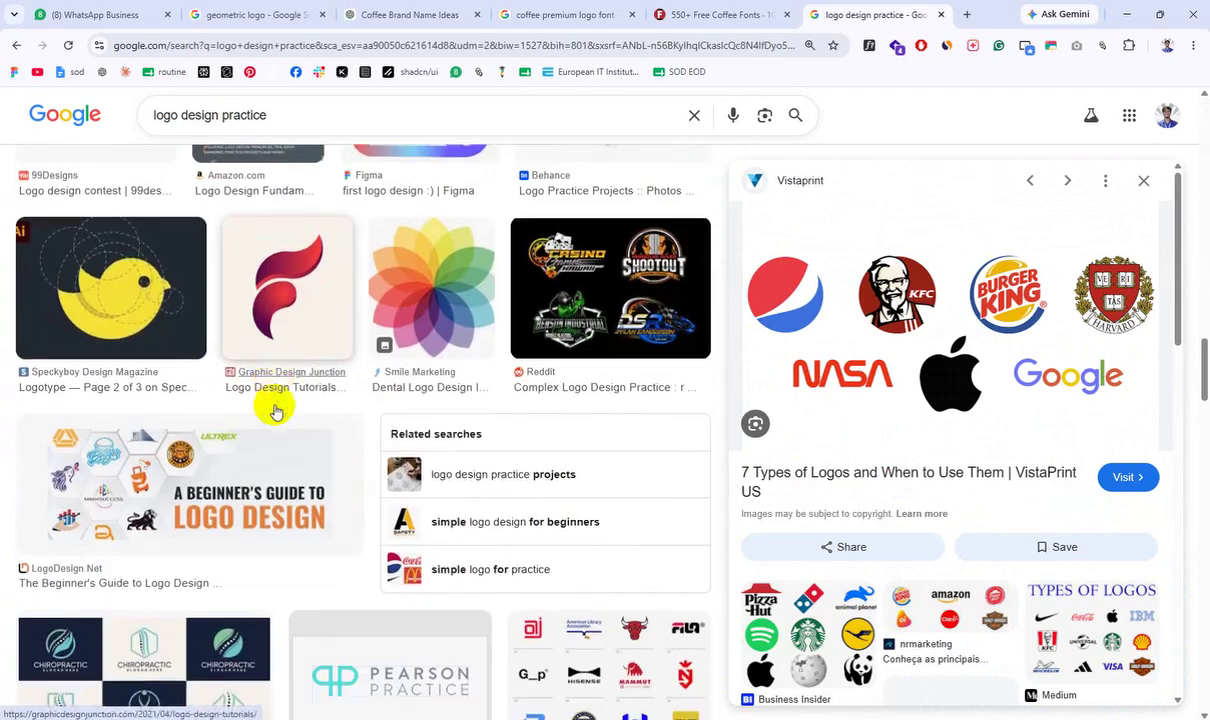
{"action": "scroll", "coordinate": [276, 413], "scroll_direction": "down", "scroll_amount": 2}
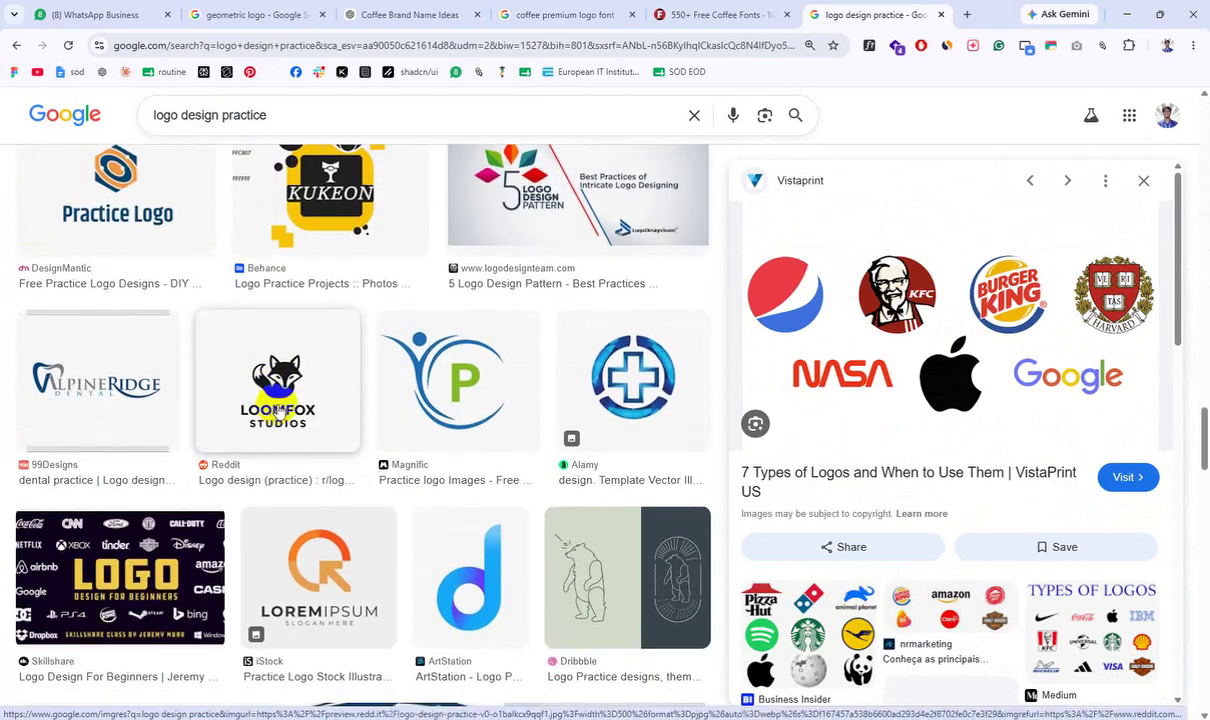
{"action": "scroll", "coordinate": [278, 405], "scroll_direction": "down", "scroll_amount": 5}
Step: Add 'nsda' to the search and copy the first NSDA logo practice image
{"action": "left_click", "coordinate": [313, 129]}
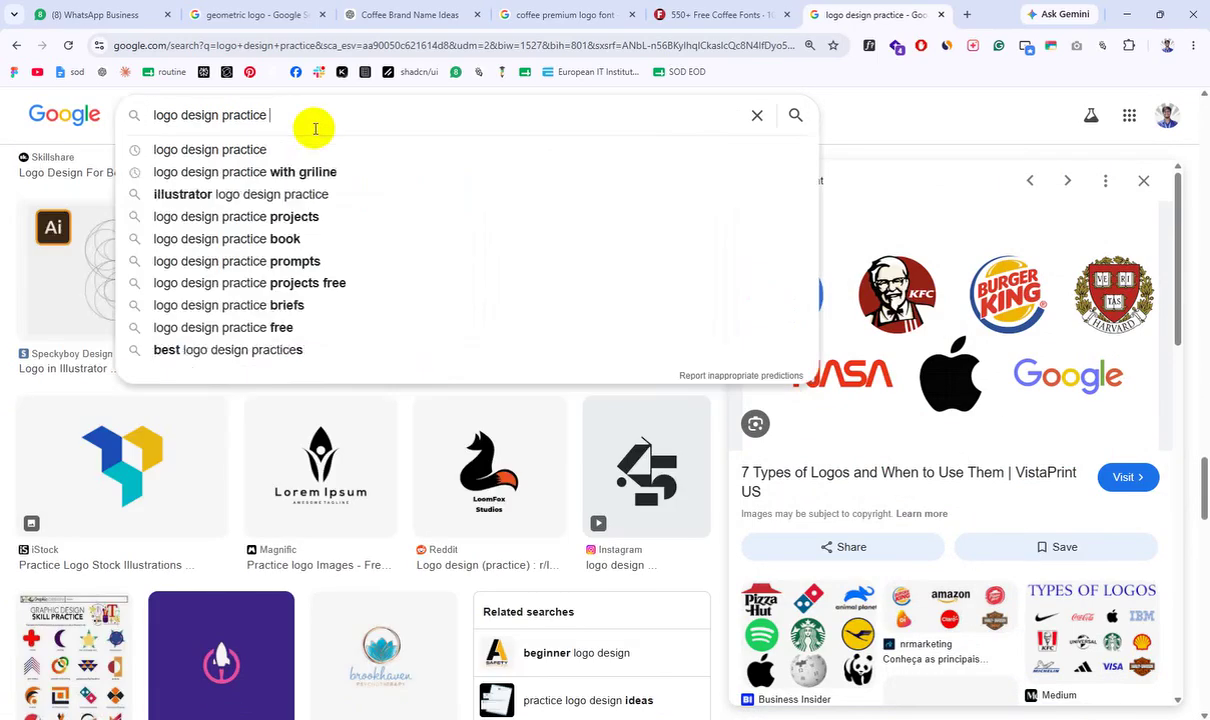
{"action": "type", "text": "nsda"}
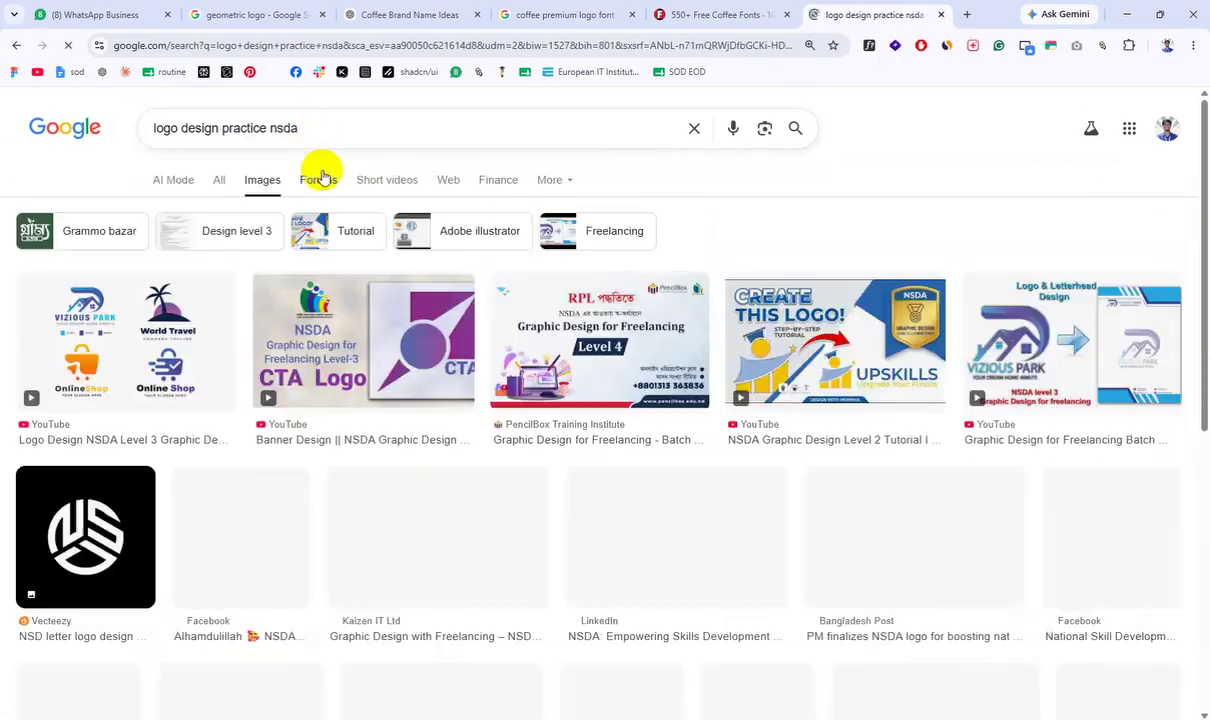
{"action": "scroll", "coordinate": [319, 200], "scroll_direction": "down", "scroll_amount": 2}
{"action": "scroll", "coordinate": [72, 372], "scroll_direction": "up", "scroll_amount": 2}
{"action": "left_click", "coordinate": [72, 372]}
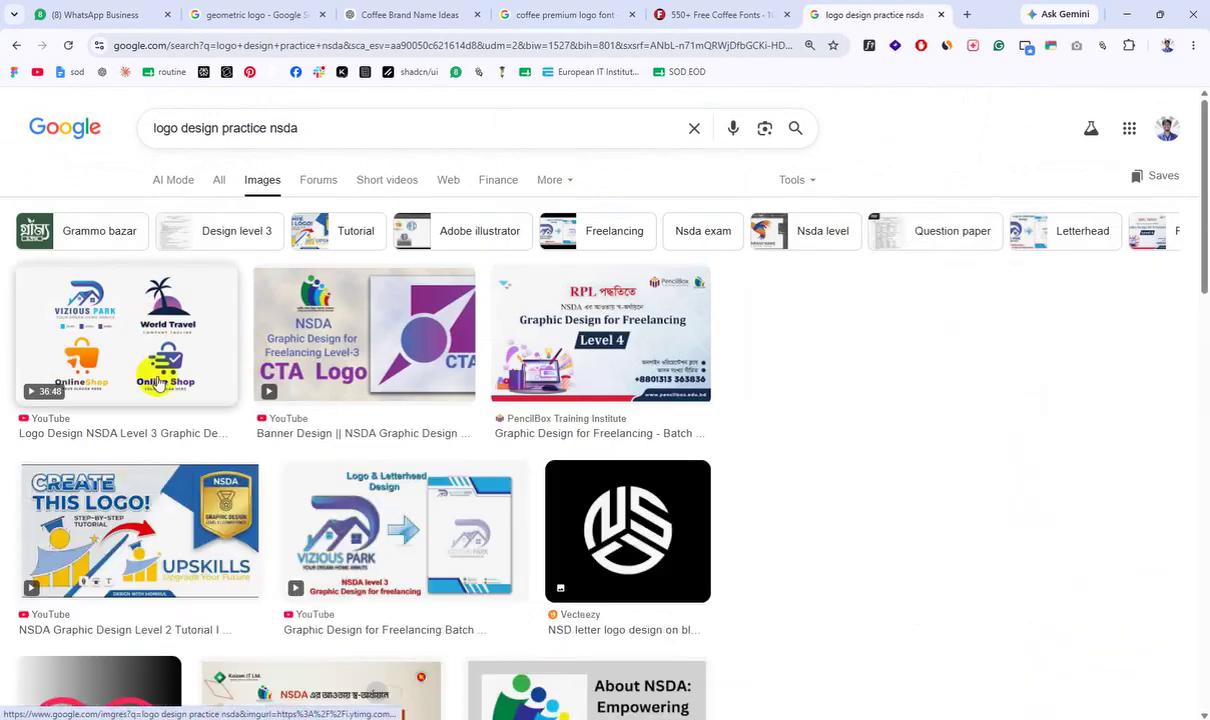
{"action": "scroll", "coordinate": [200, 386], "scroll_direction": "down", "scroll_amount": 3}
{"action": "right_click", "coordinate": [1045, 230]}
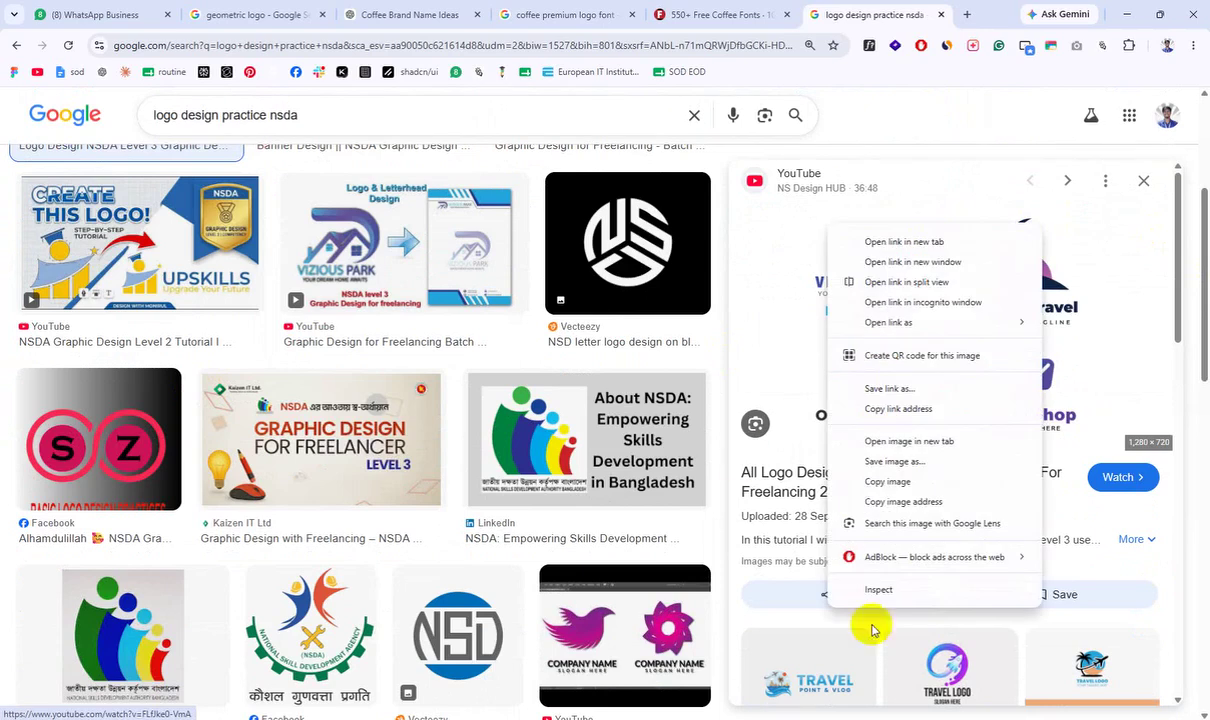
{"action": "left_click", "coordinate": [893, 468]}
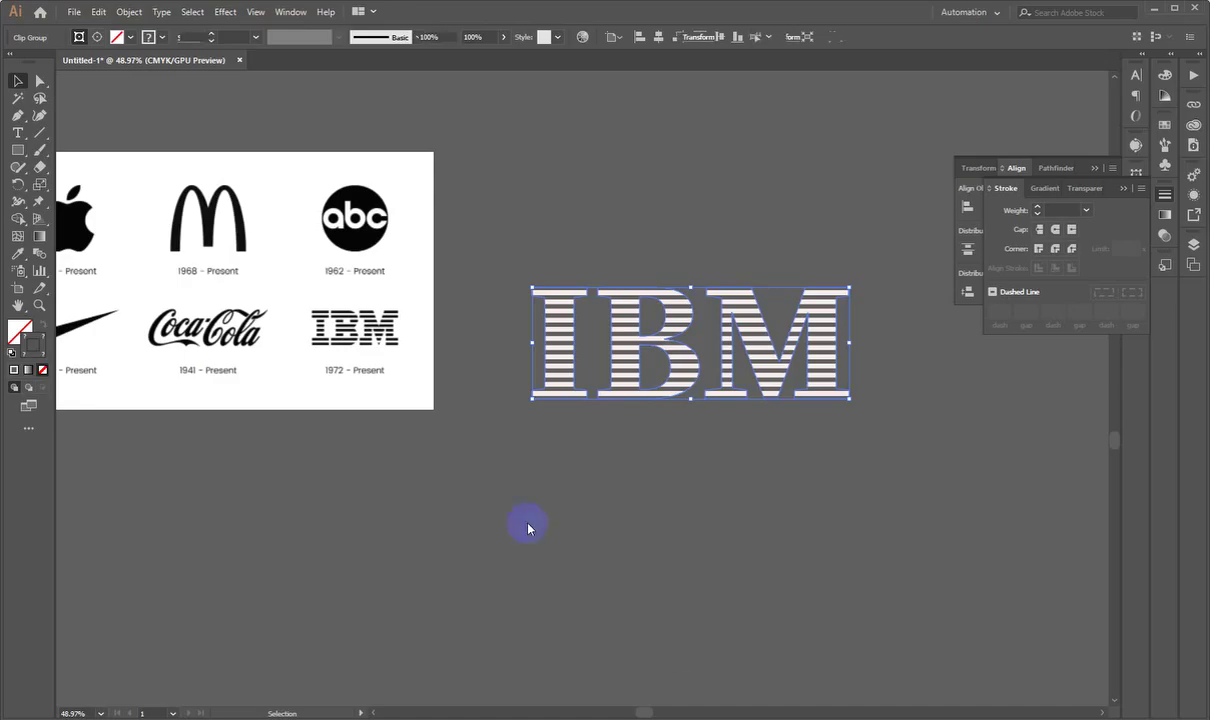
Step: Paste the logo practice sheet and place it below the first reference image
{"action": "key", "text": "ctrl+v"}
{"action": "mouse_move", "coordinate": [748, 251]}
{"action": "left_mouse_down"}
{"action": "mouse_move", "coordinate": [498, 487]}
{"action": "mouse_move", "coordinate": [662, 486]}
{"action": "mouse_move", "coordinate": [527, 505]}
{"action": "mouse_move", "coordinate": [675, 478]}
{"action": "mouse_move", "coordinate": [647, 487]}
{"action": "left_mouse_up"}
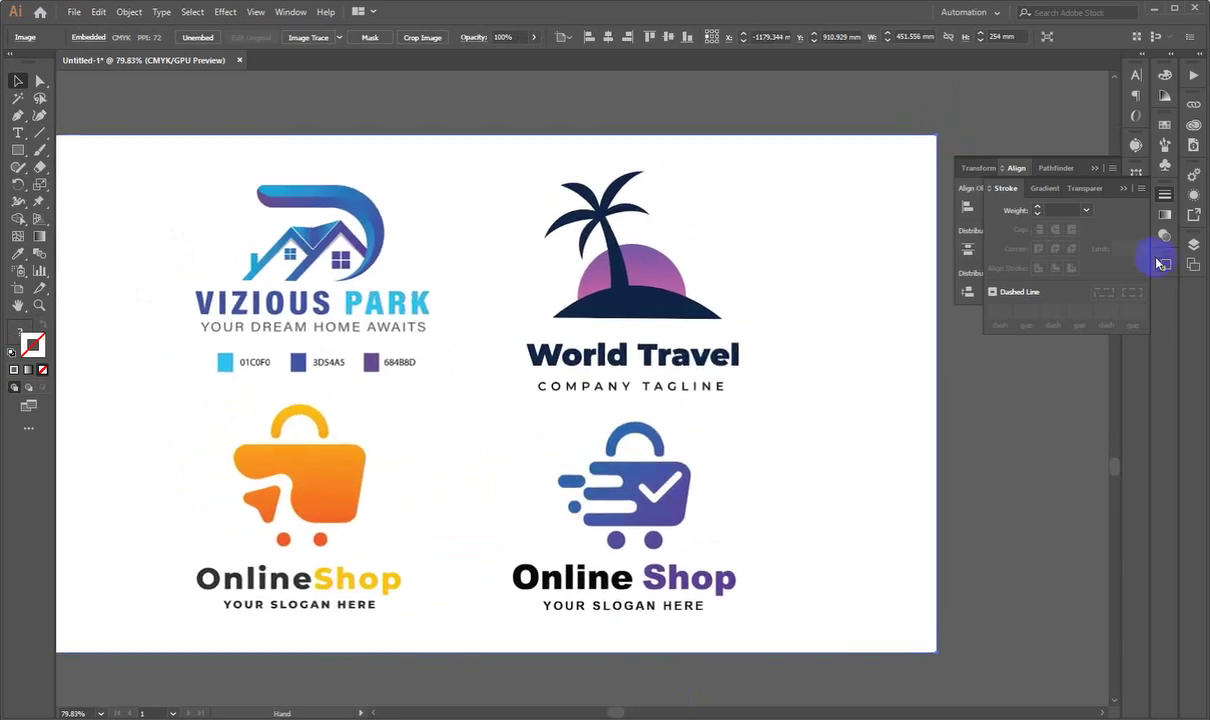
{"action": "left_click", "coordinate": [1165, 196]}
{"action": "left_click", "coordinate": [1133, 193]}
{"action": "left_click", "coordinate": [983, 350]}
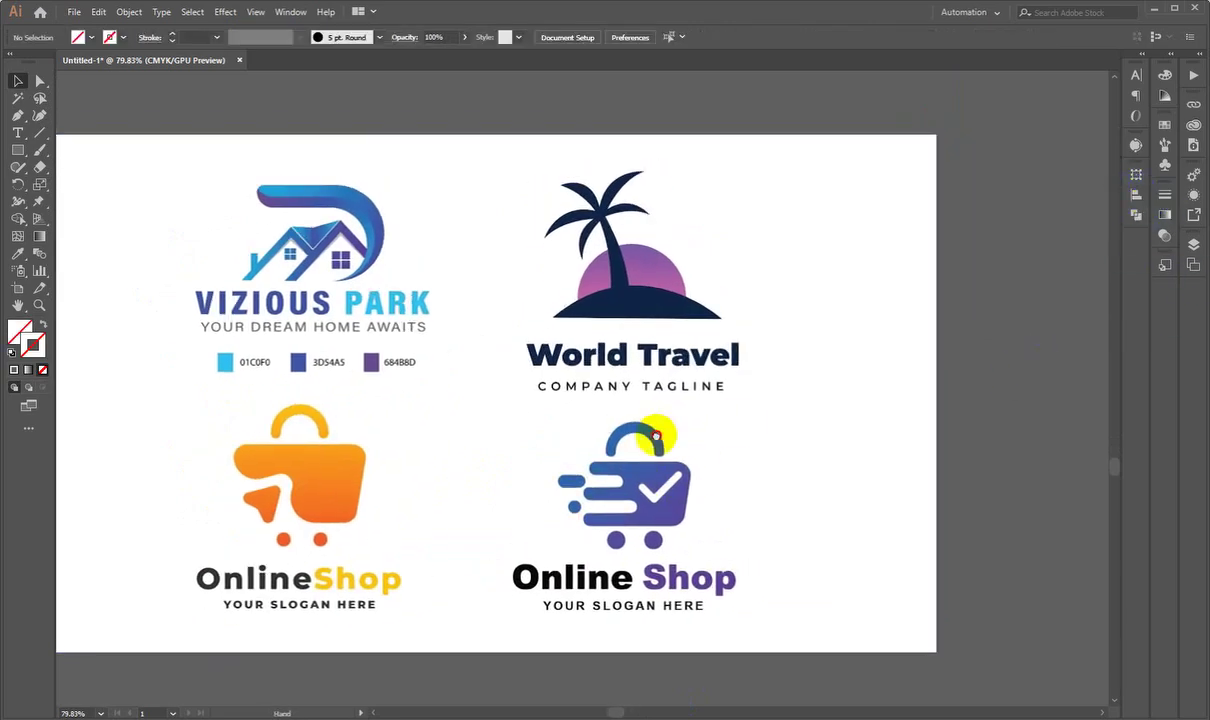
Step: Zoom and pan around the pasted logo sheet to inspect it
{"action": "left_click_drag", "start_coordinate": [613, 335], "coordinate": [675, 332]}
{"action": "left_click", "coordinate": [745, 360]}
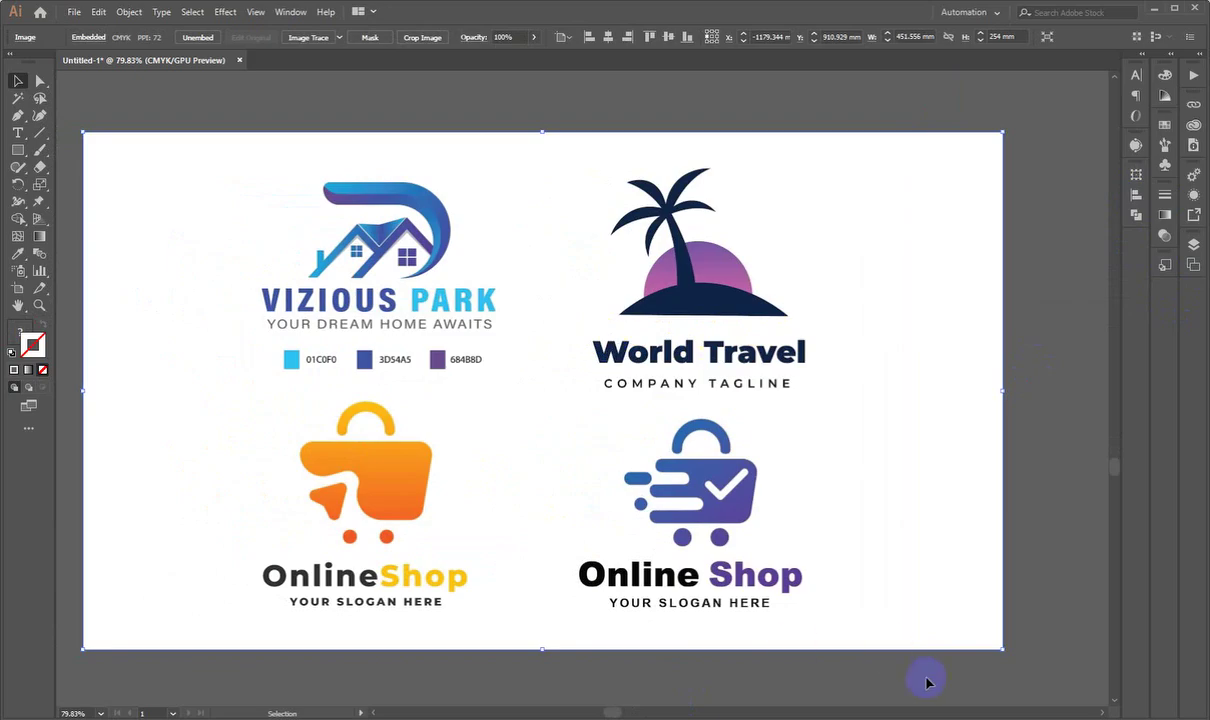
{"action": "left_click_drag", "start_coordinate": [371, 689], "coordinate": [762, 435]}
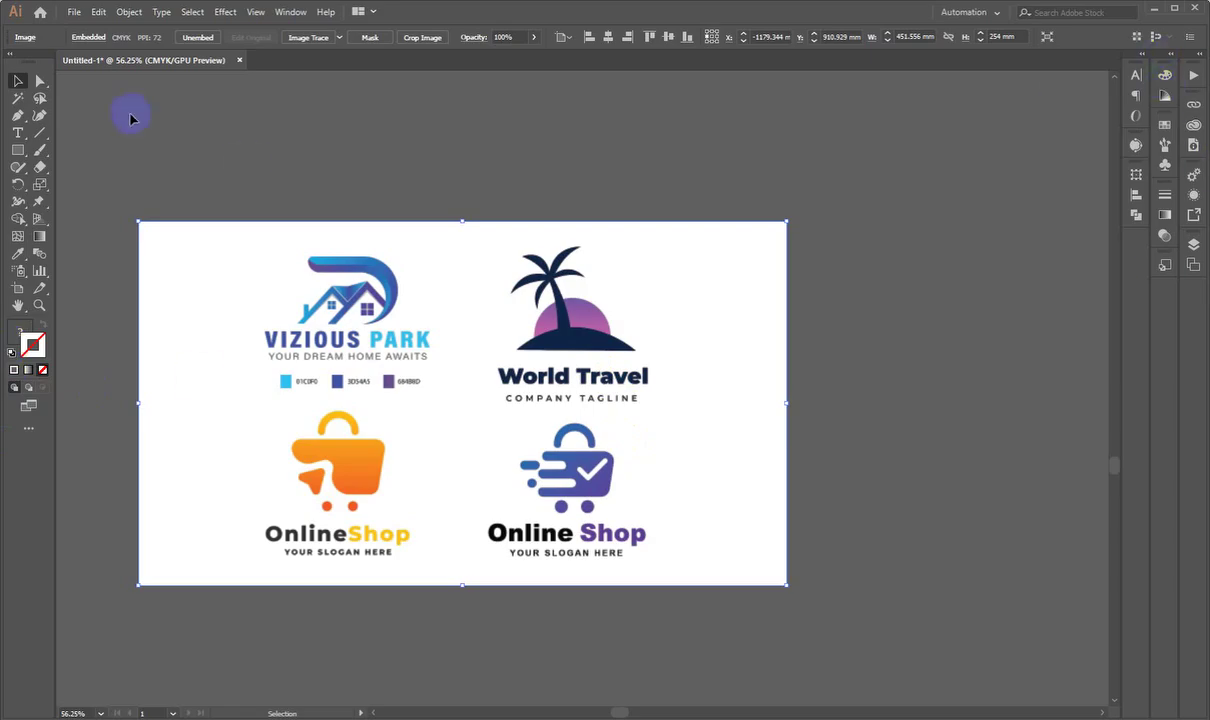
{"action": "left_click", "coordinate": [552, 186]}
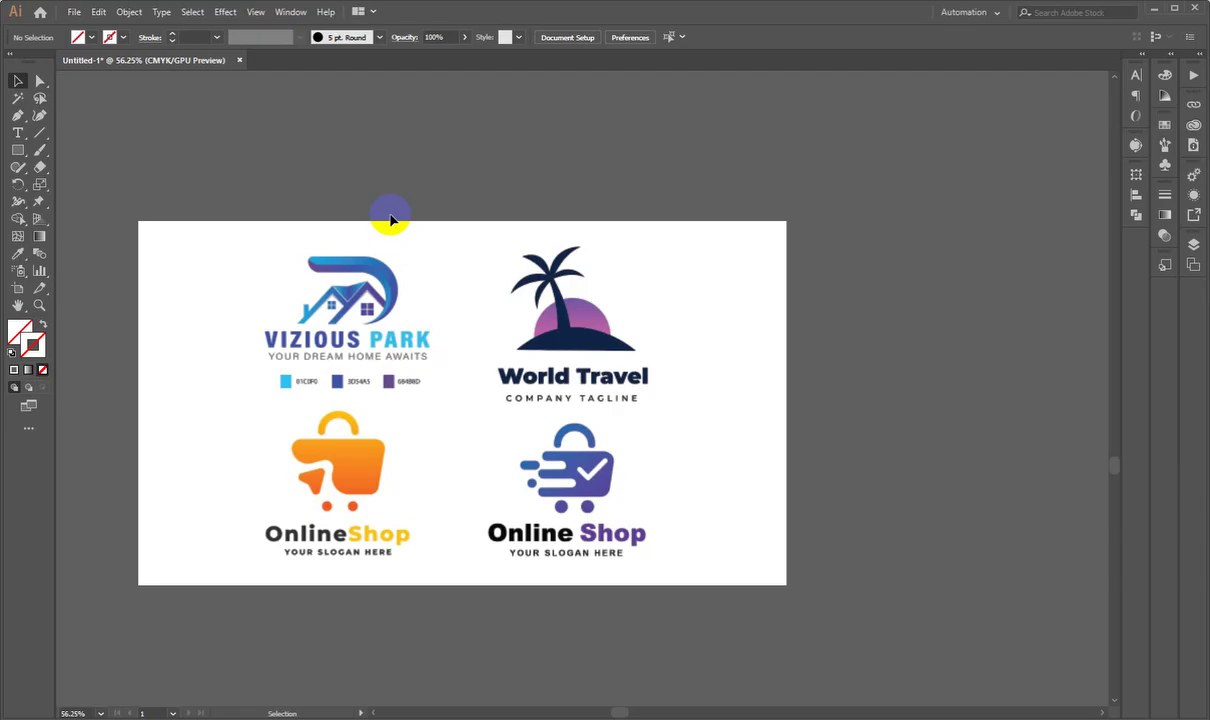
{"action": "left_click_drag", "start_coordinate": [386, 216], "coordinate": [432, 498]}
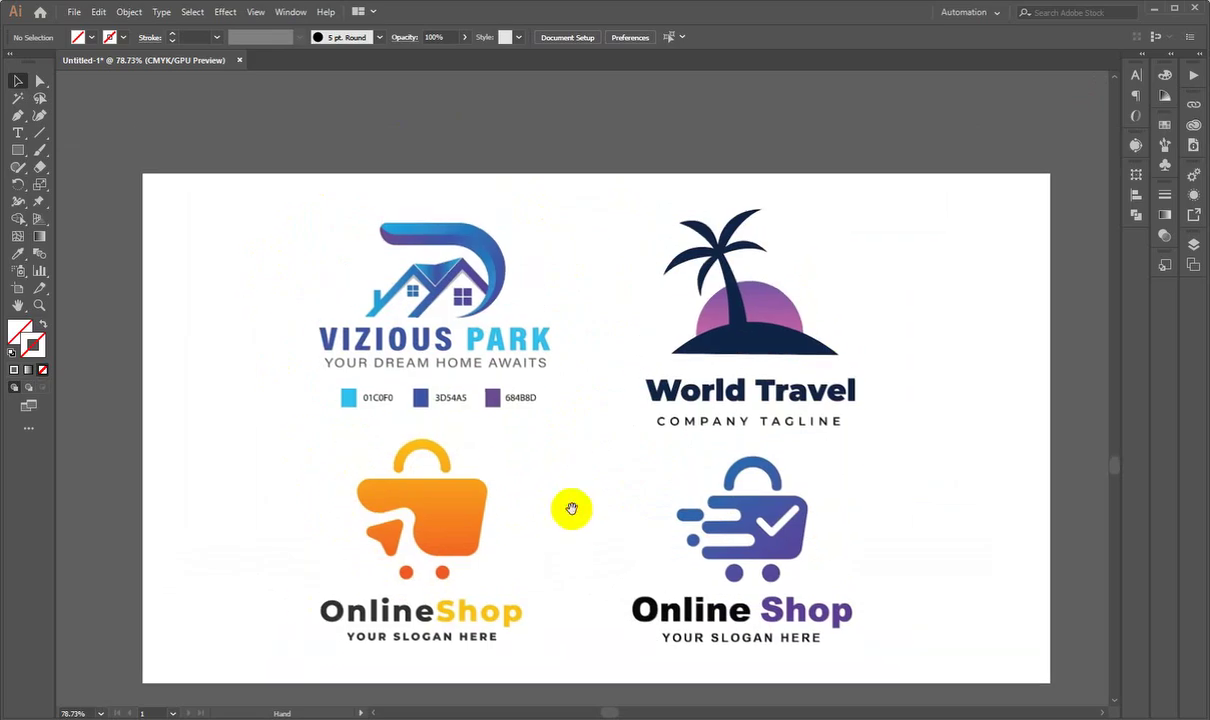
Step: Duplicate the logo practice sheet to the right of the original
{"action": "key", "text": "z"}
{"action": "left_click_drag", "start_coordinate": [570, 507], "coordinate": [537, 503]}
{"action": "left_click_drag", "start_coordinate": [755, 482], "coordinate": [402, 329]}
{"action": "left_click_drag", "start_coordinate": [245, 357], "coordinate": [945, 454]}
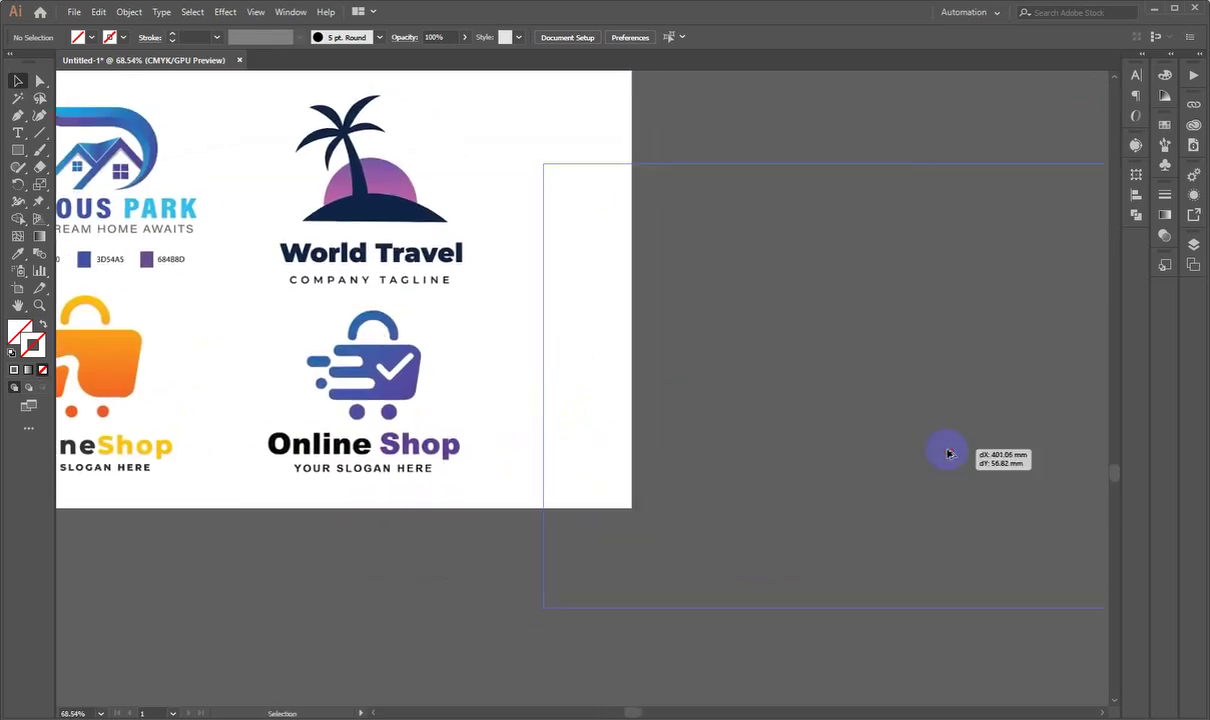
{"action": "left_click_drag", "start_coordinate": [795, 457], "coordinate": [226, 420]}
Step: Look over the copied sheet, then switch back to the browser
{"action": "scroll", "coordinate": [540, 494], "scroll_direction": "up", "scroll_amount": 5}
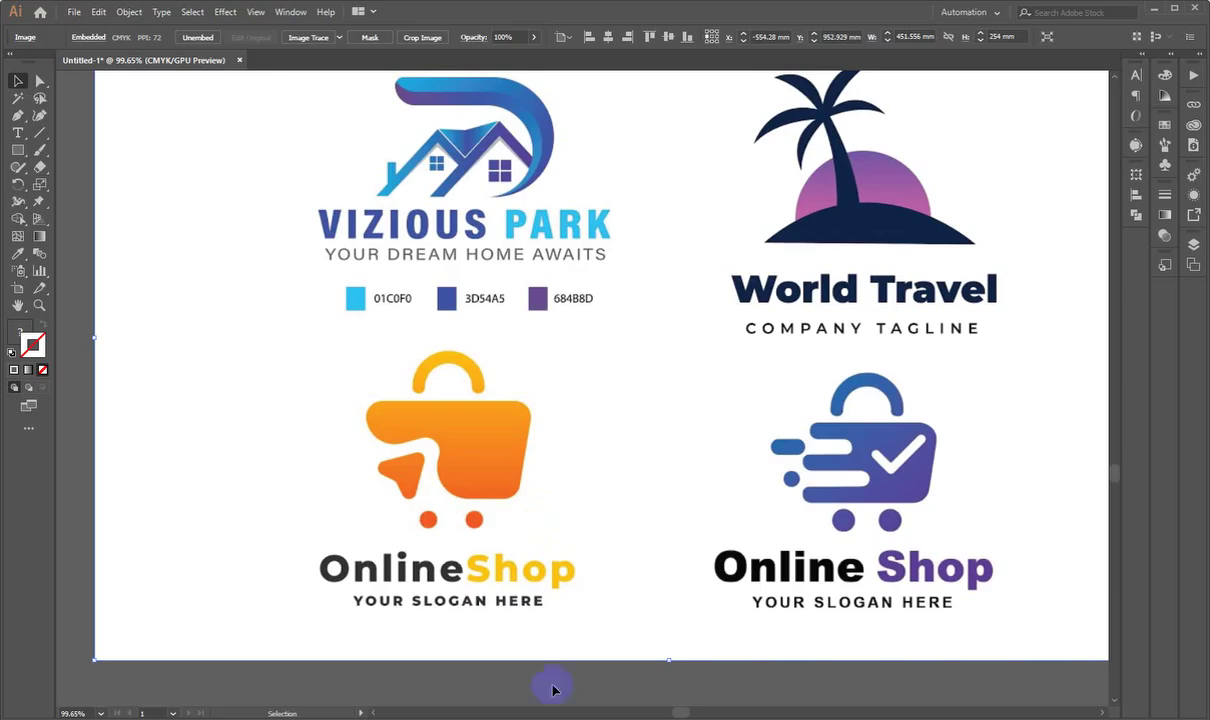
{"action": "scroll", "coordinate": [494, 670], "scroll_direction": "up", "scroll_amount": 2}
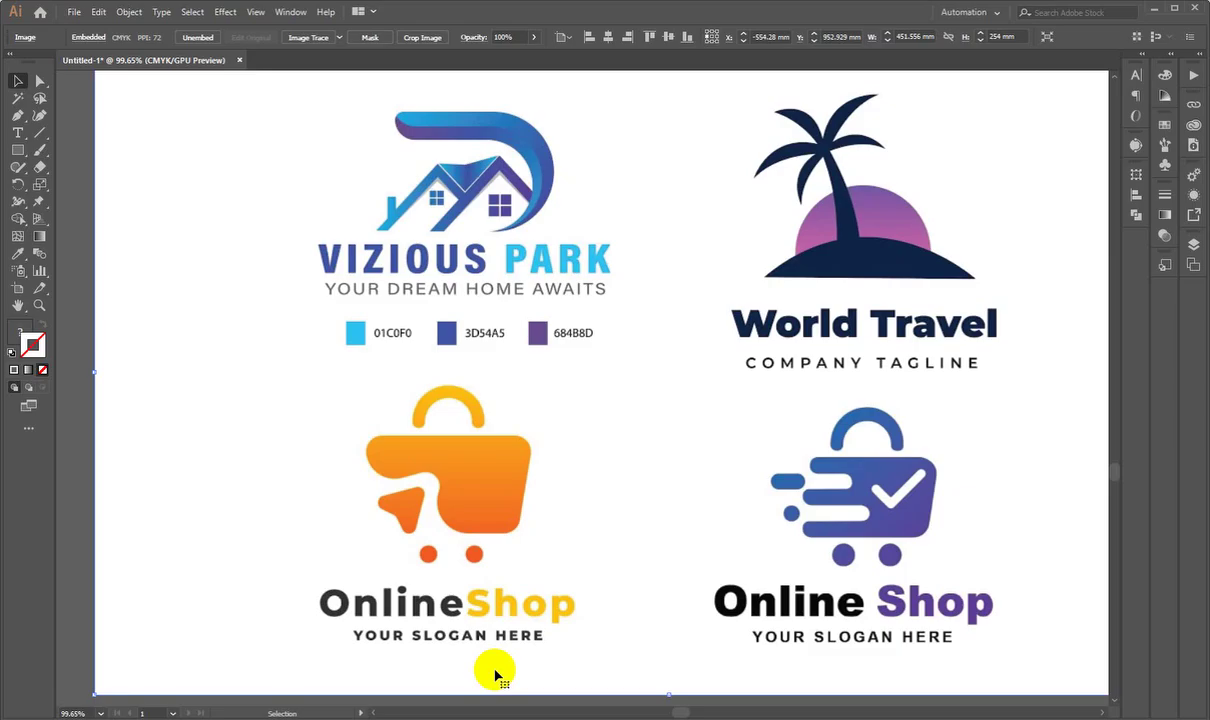
{"action": "scroll", "coordinate": [626, 292], "scroll_direction": "down", "scroll_amount": 3}
{"action": "scroll", "coordinate": [670, 405], "scroll_direction": "right", "scroll_amount": 2}
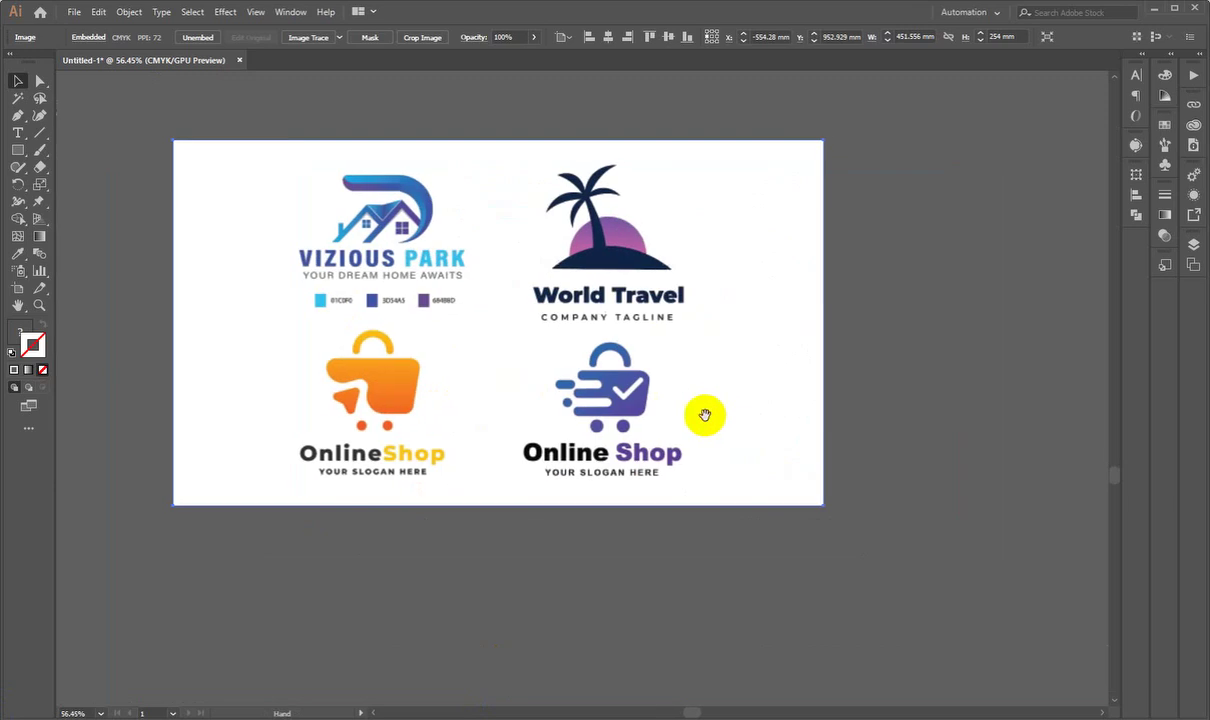
{"action": "scroll", "coordinate": [690, 435], "scroll_direction": "left", "scroll_amount": 2}
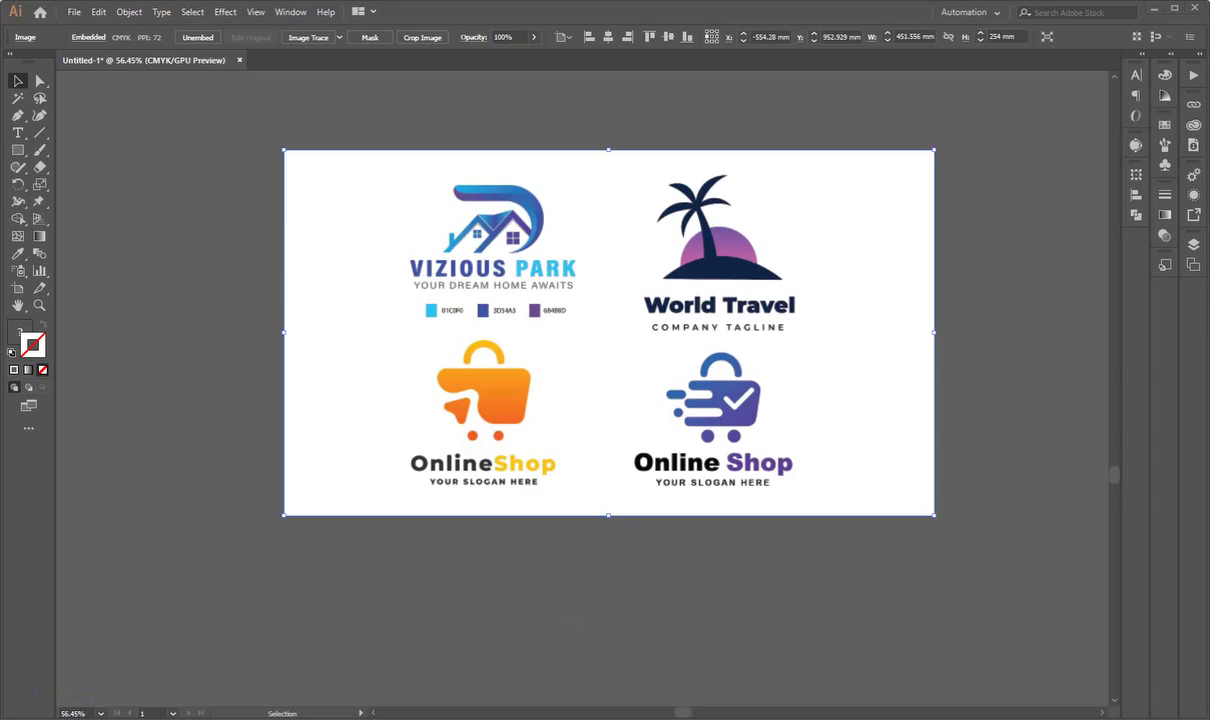
{"action": "key", "text": "alt+Tab"}
Step: In a new tab, type the designer's username followed by 'behance' into Google search
{"action": "left_click", "coordinate": [966, 14]}
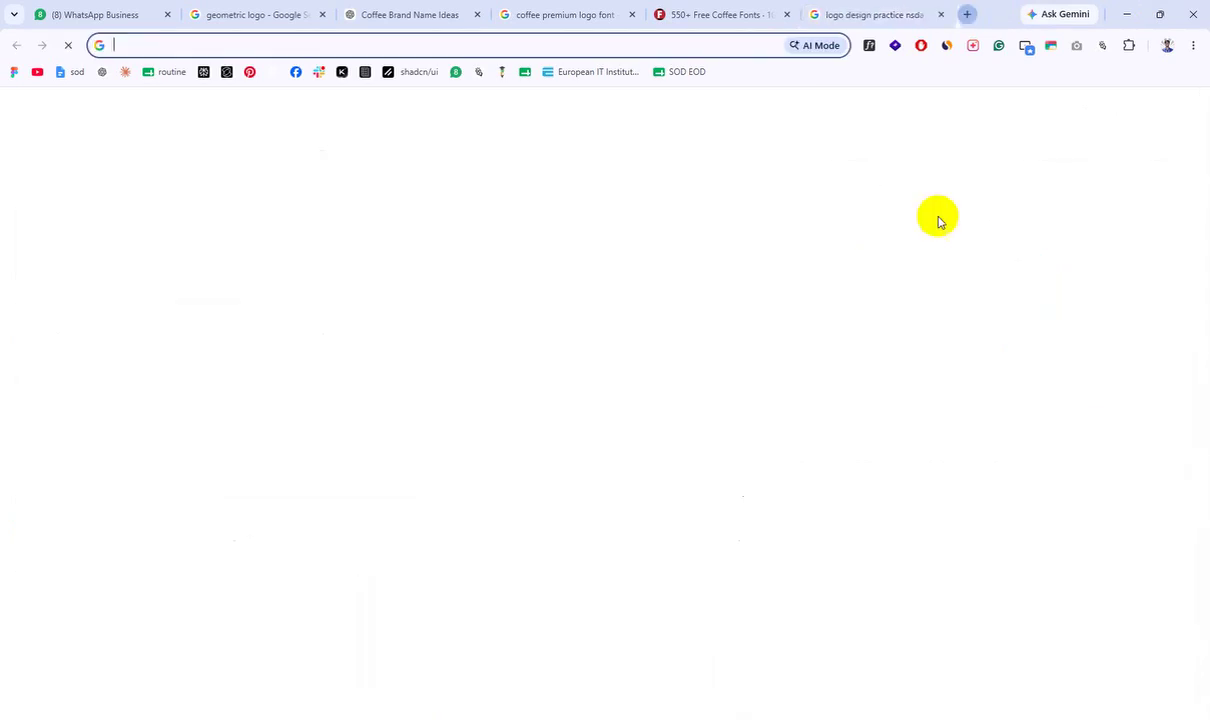
{"action": "left_click", "coordinate": [490, 292]}
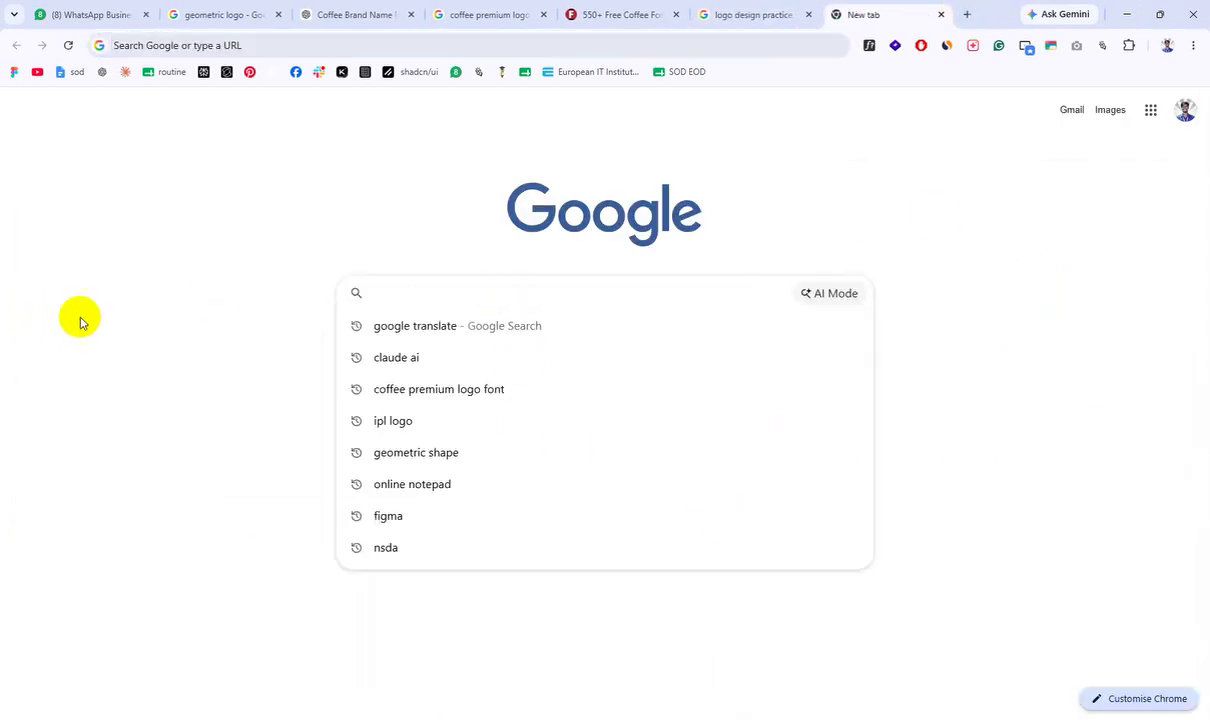
{"action": "left_click", "coordinate": [230, 46]}
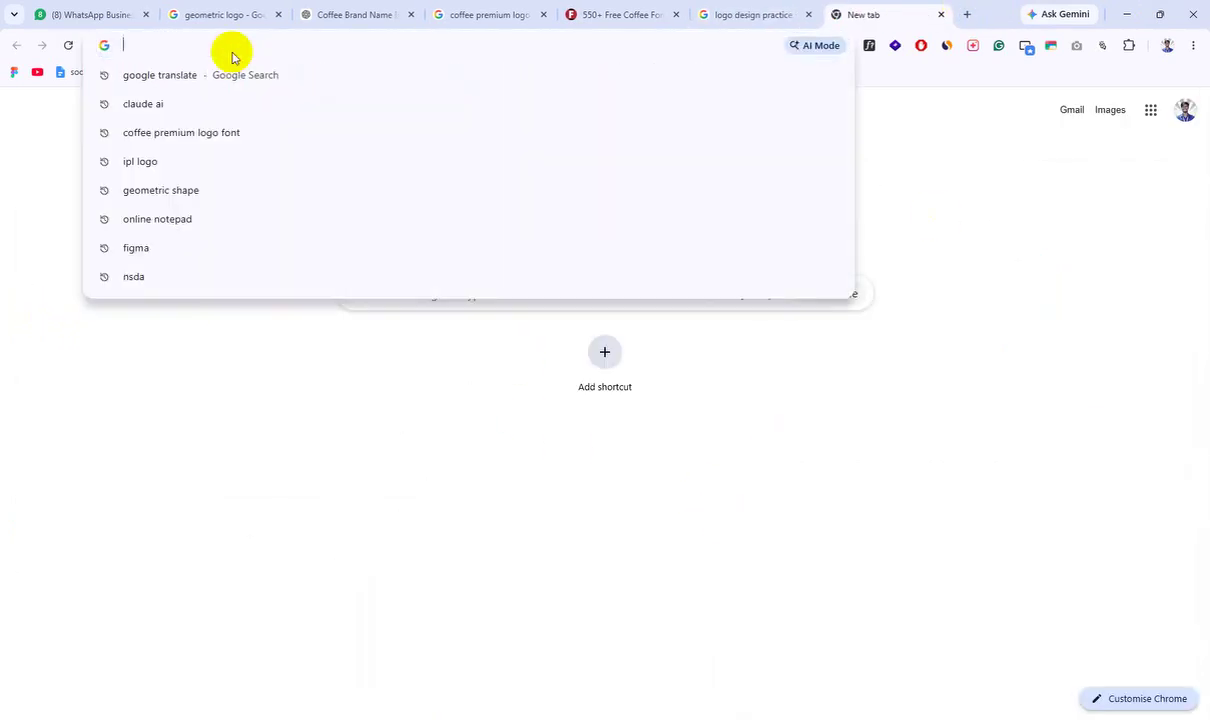
{"action": "left_click", "coordinate": [425, 293]}
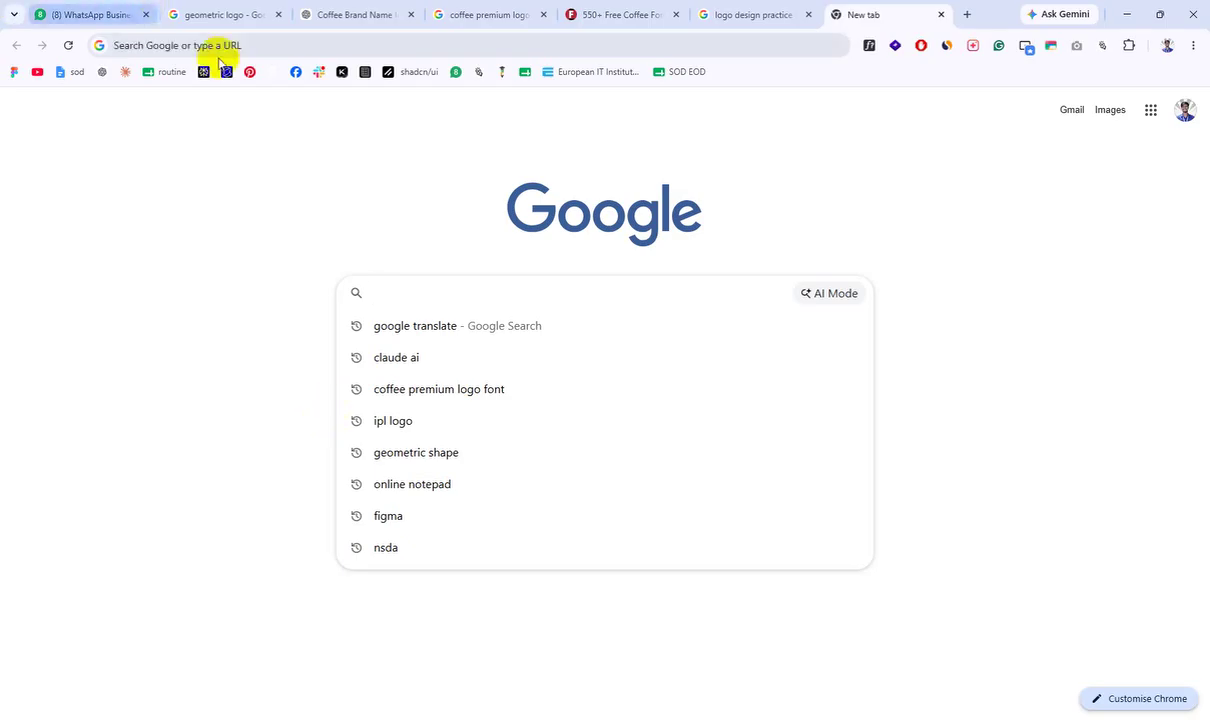
{"action": "type", "text": "ma"}
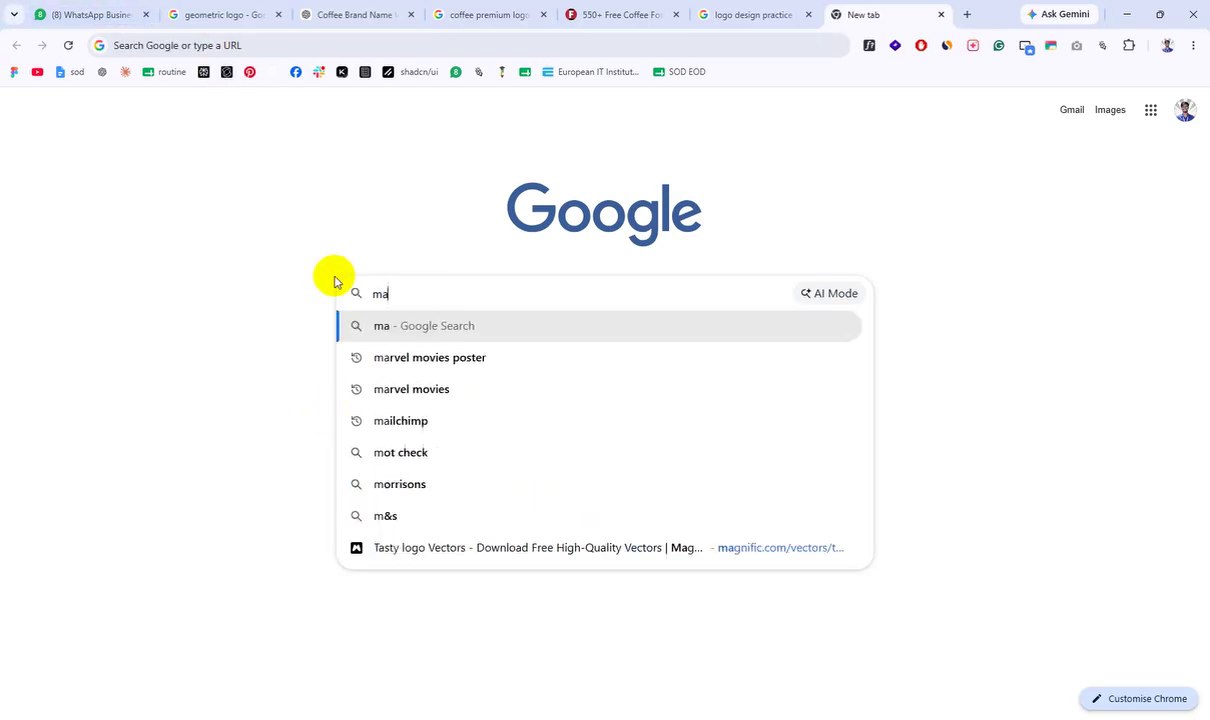
{"action": "type", "text": "fuzur"}
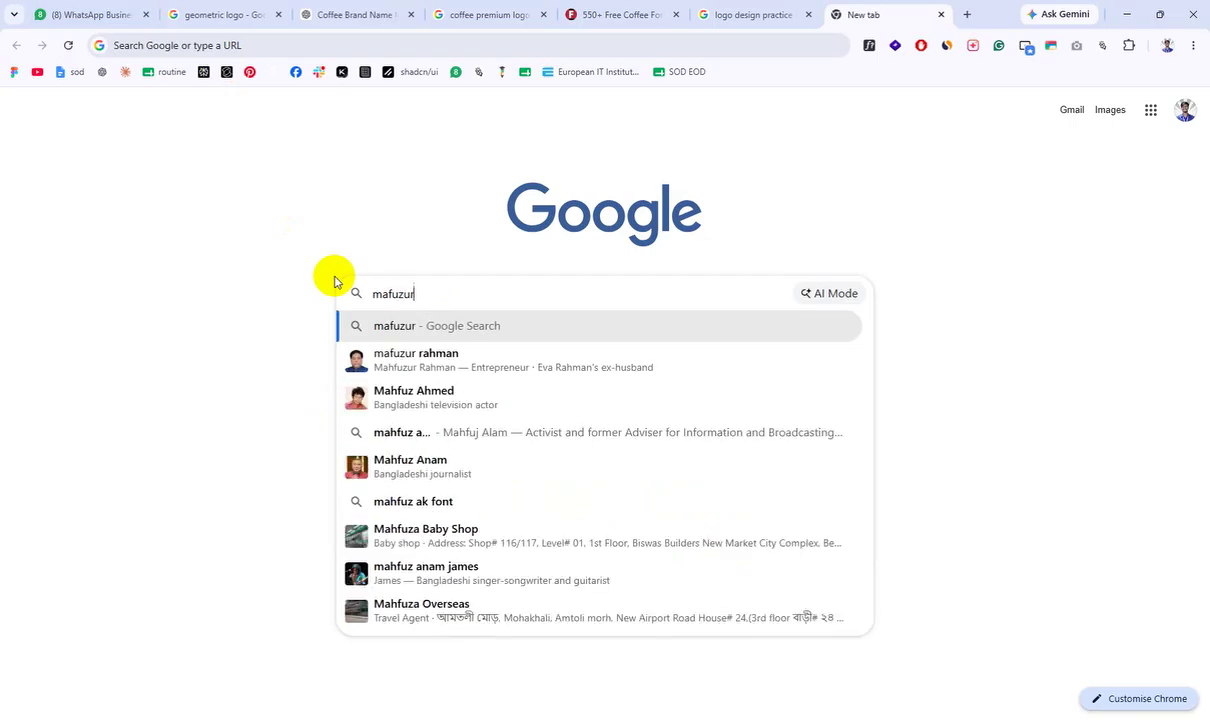
{"action": "type", "text": "n"}
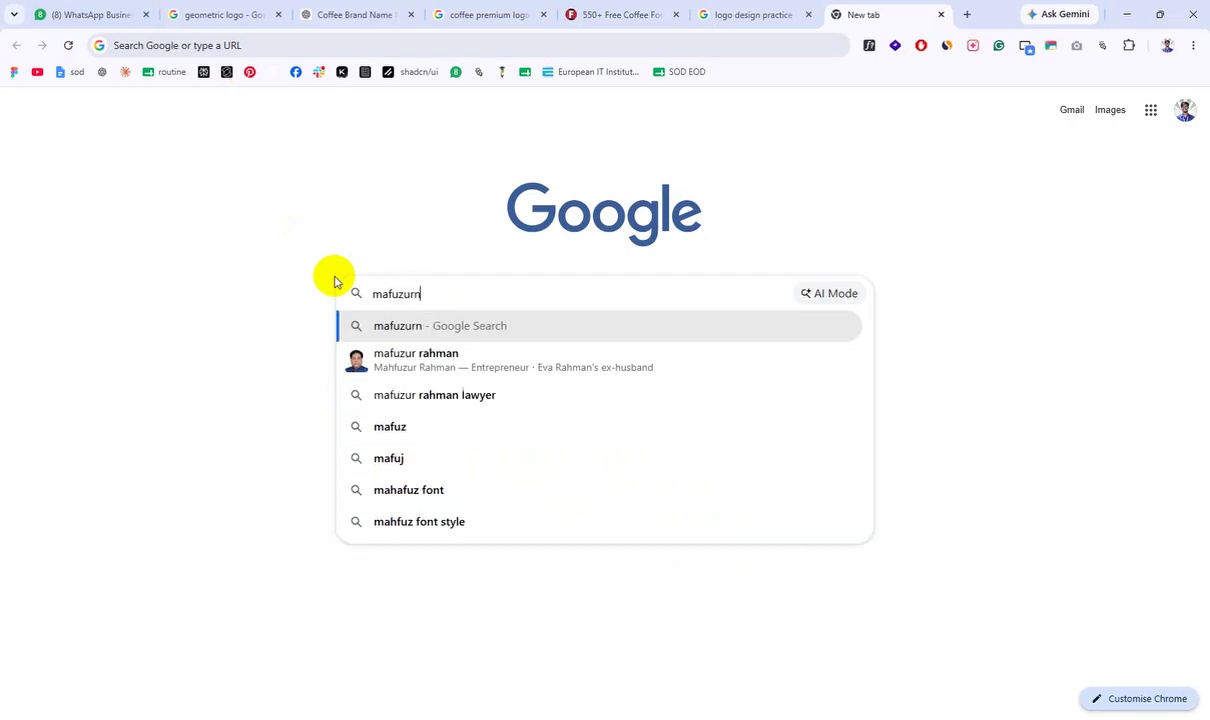
{"action": "type", "text": "ishat"}
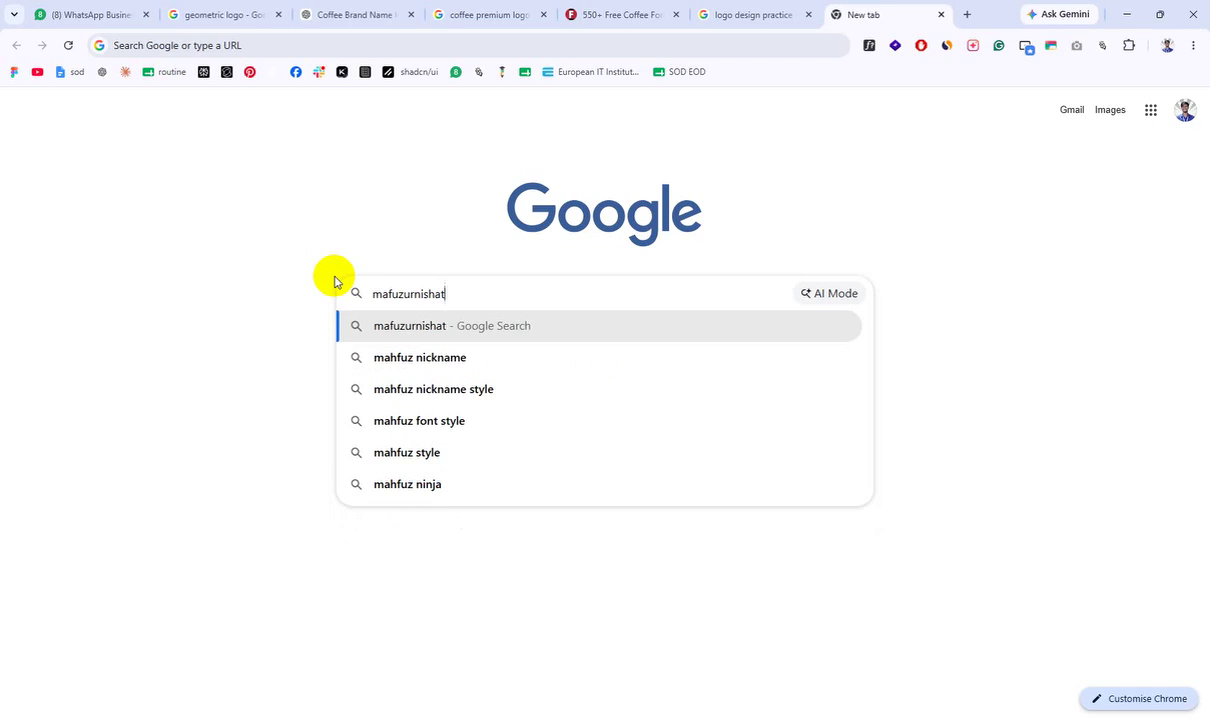
{"action": "type", "text": "nd be"}
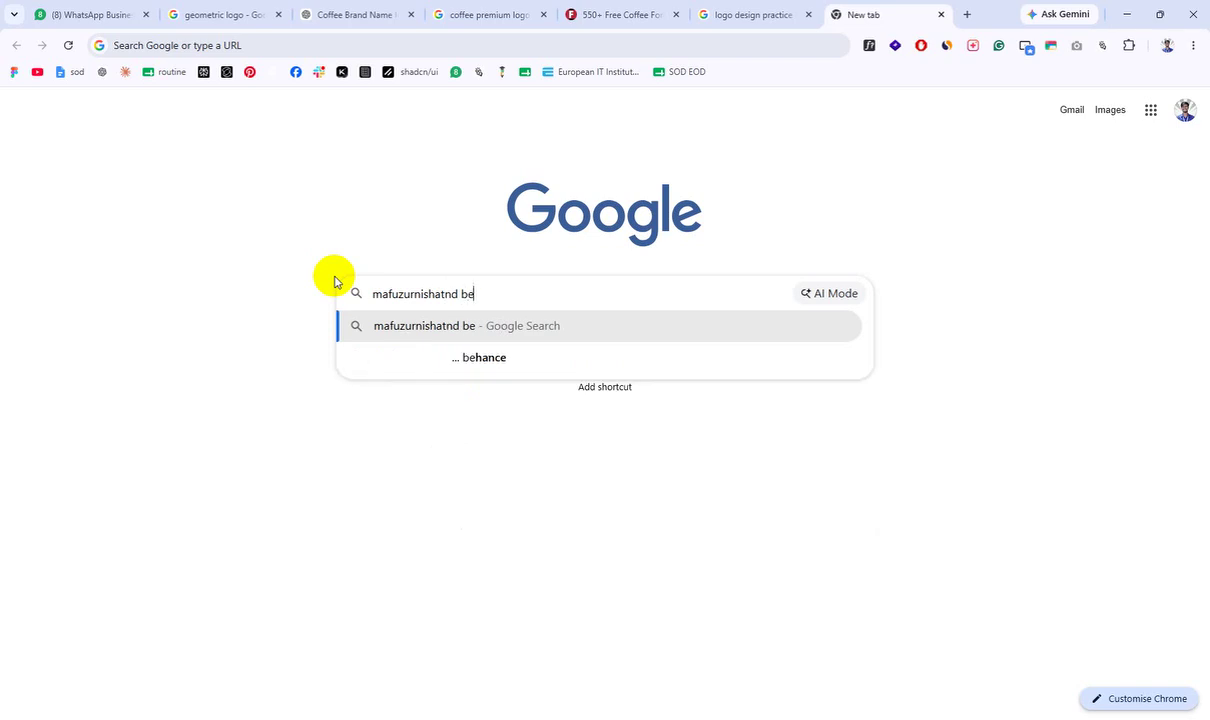
{"action": "type", "text": "hance"}
Step: Add the missing 'h' to the designer's username and open the top Behance result in a new tab
{"action": "key", "text": "Return"}
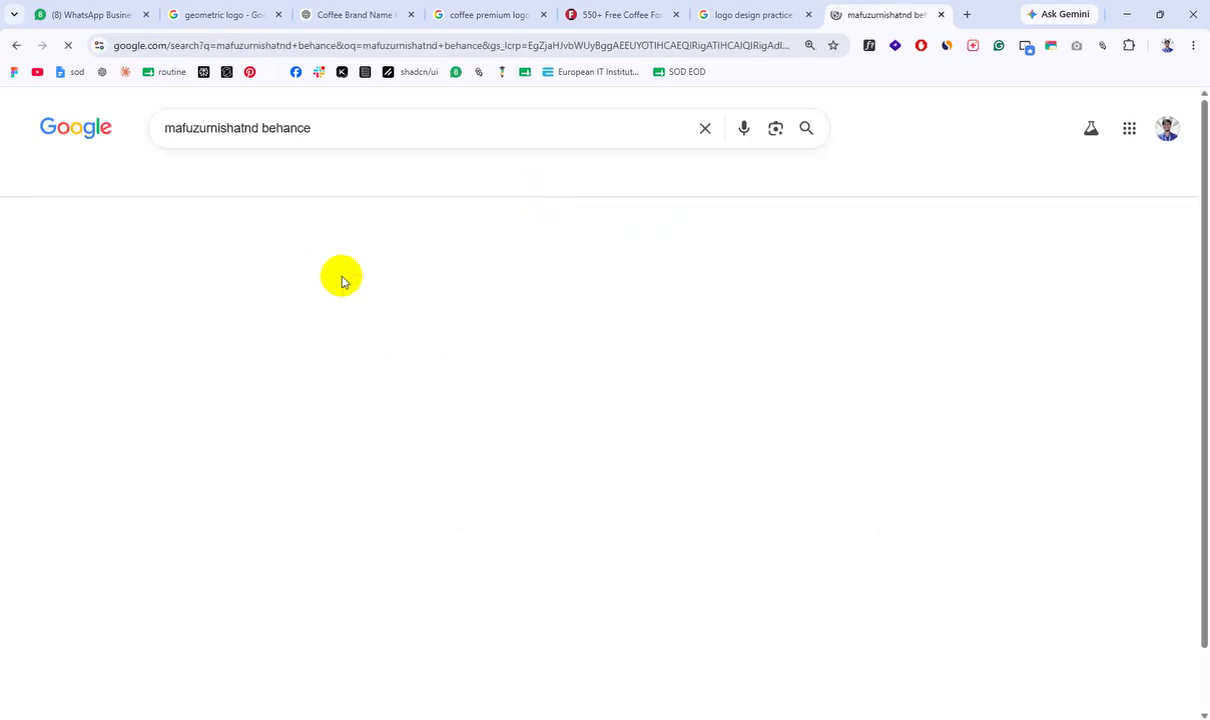
{"action": "left_click", "coordinate": [212, 145]}
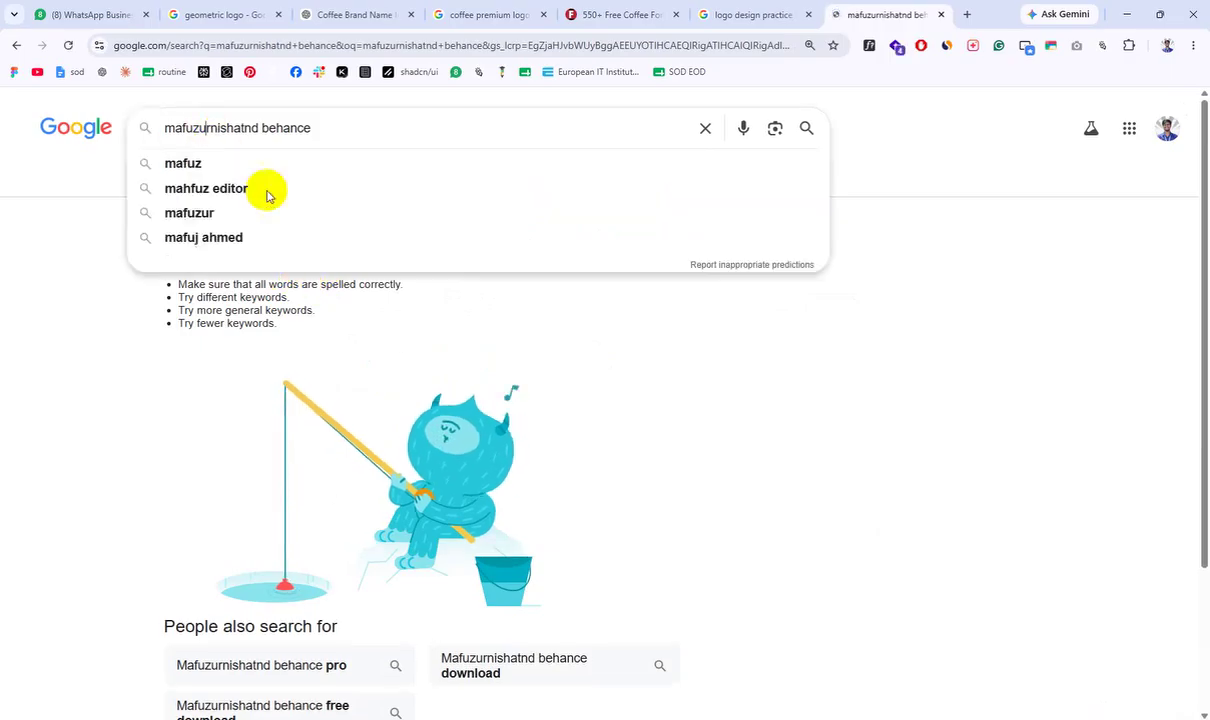
{"action": "left_click", "coordinate": [84, 357]}
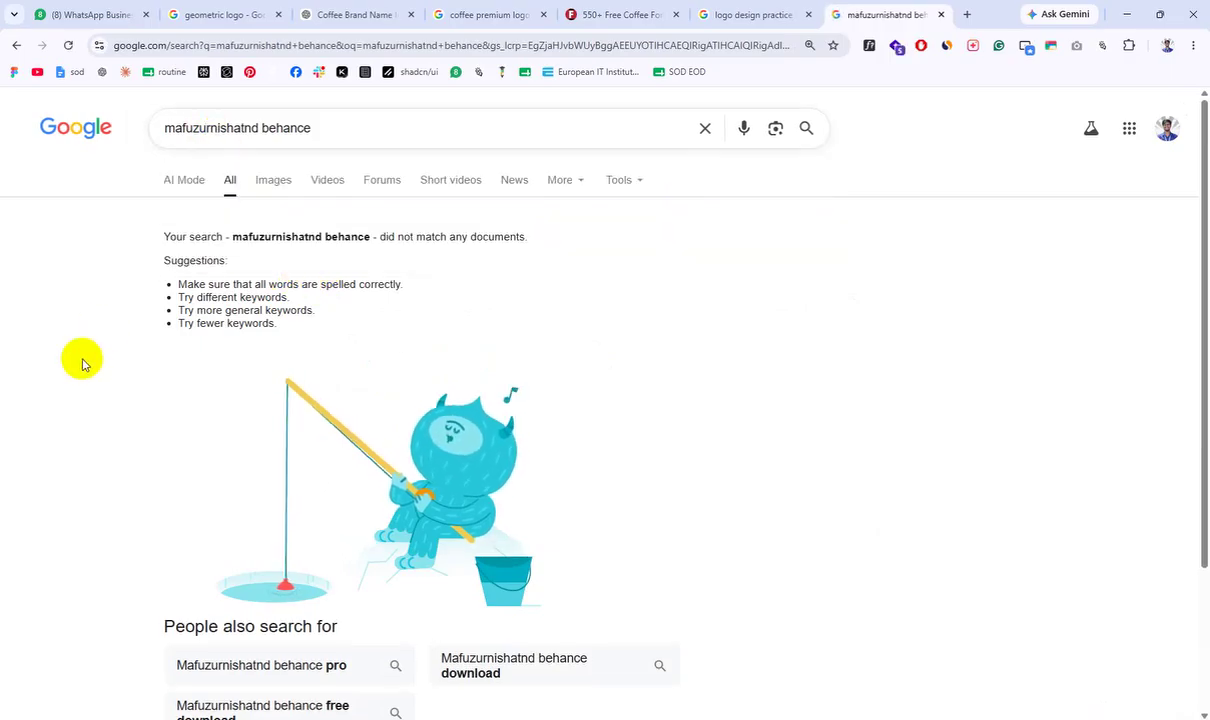
{"action": "left_click", "coordinate": [180, 128]}
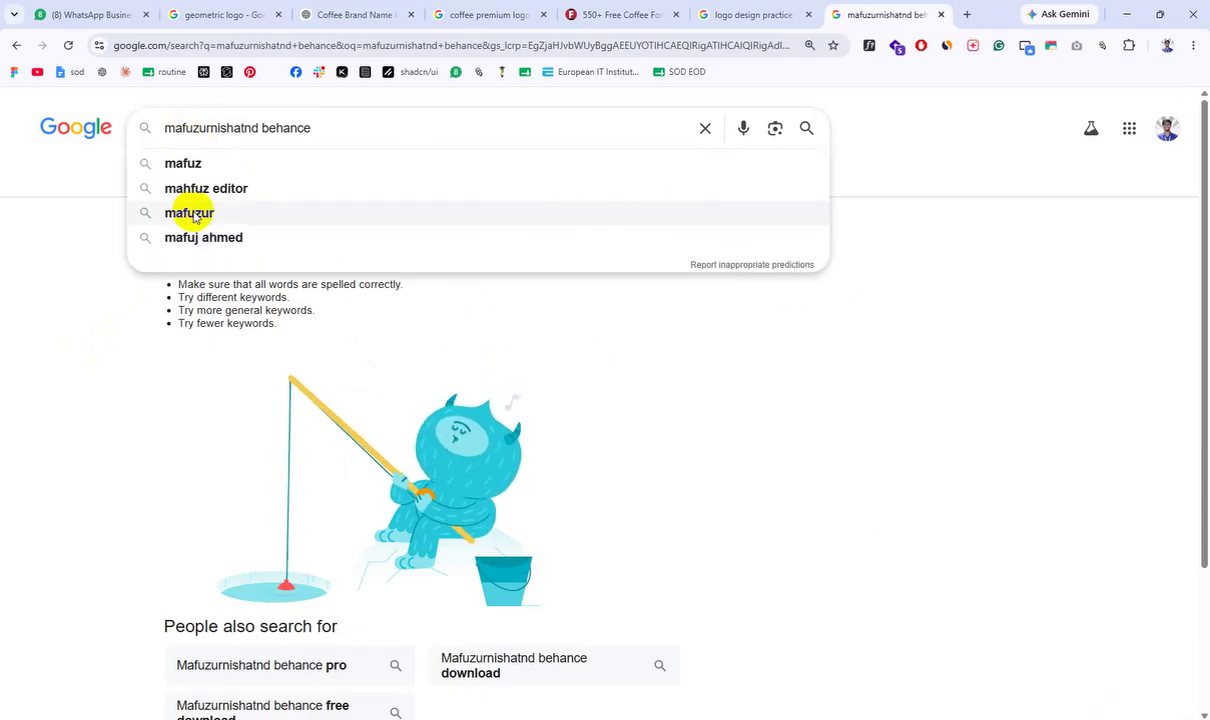
{"action": "type", "text": "h"}
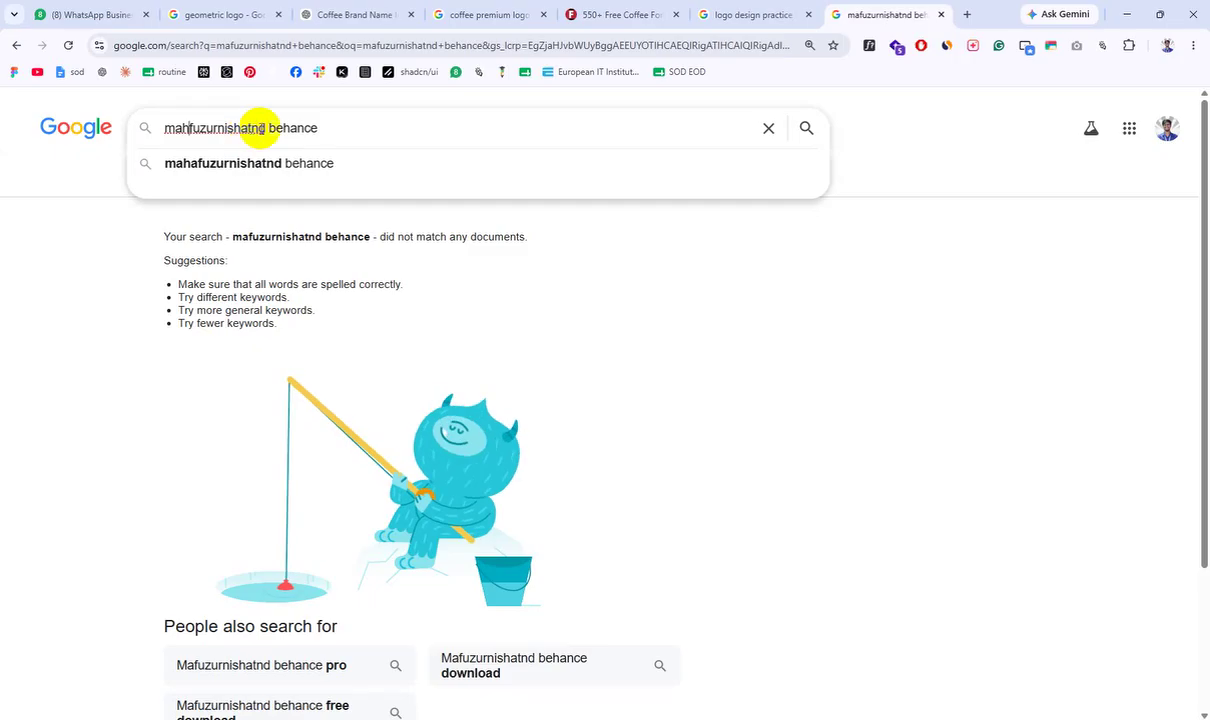
{"action": "left_click", "coordinate": [250, 130]}
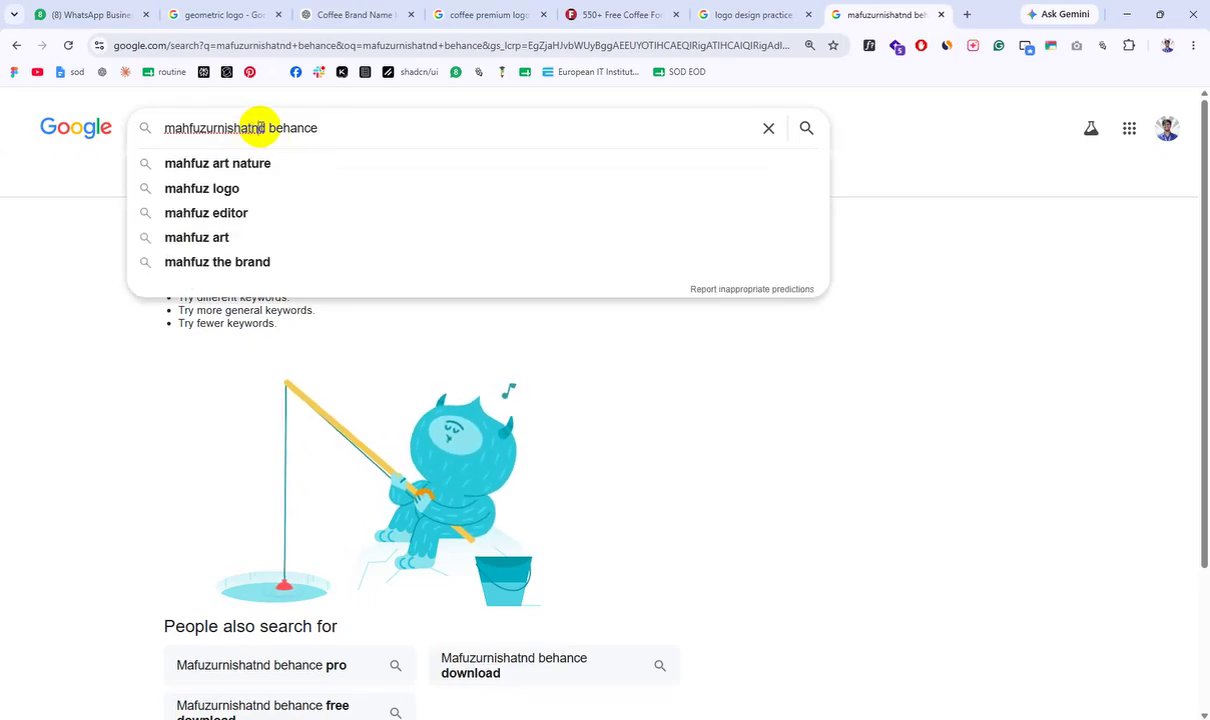
{"action": "key", "text": "Return"}
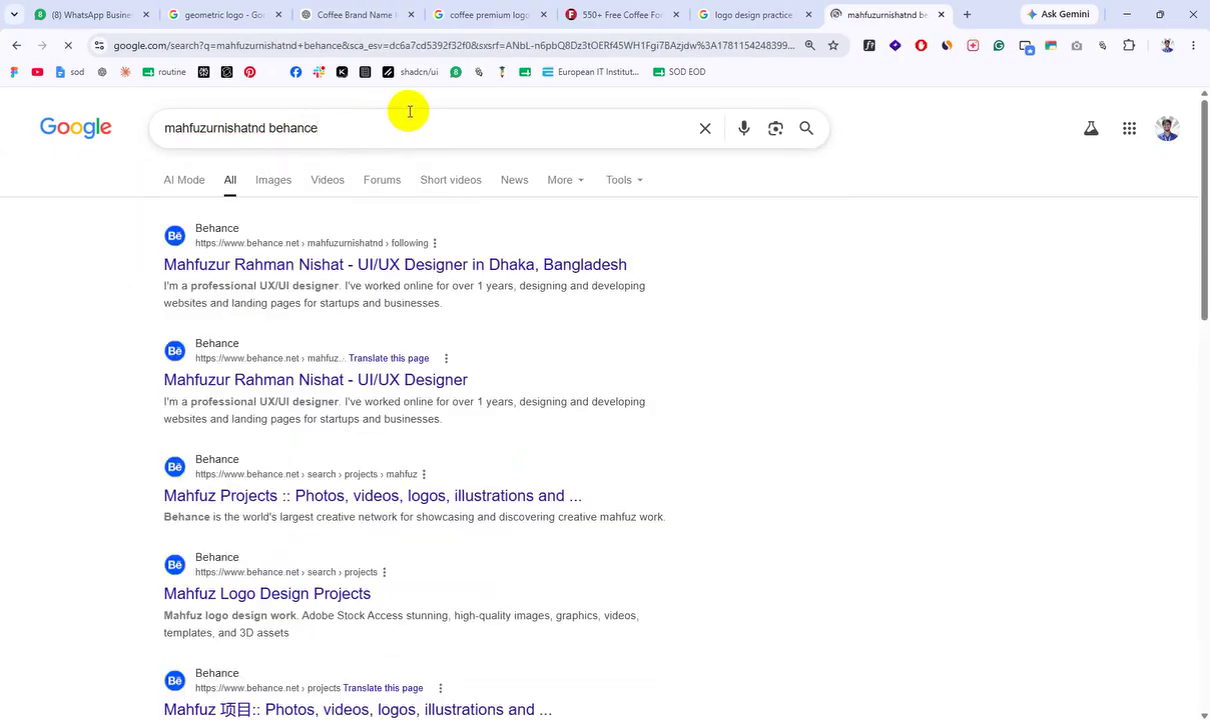
{"action": "middle_click", "coordinate": [351, 264]}
Step: On the designer's Behance profile, close the Following list and the jobs notification popup
{"action": "left_click", "coordinate": [905, 14]}
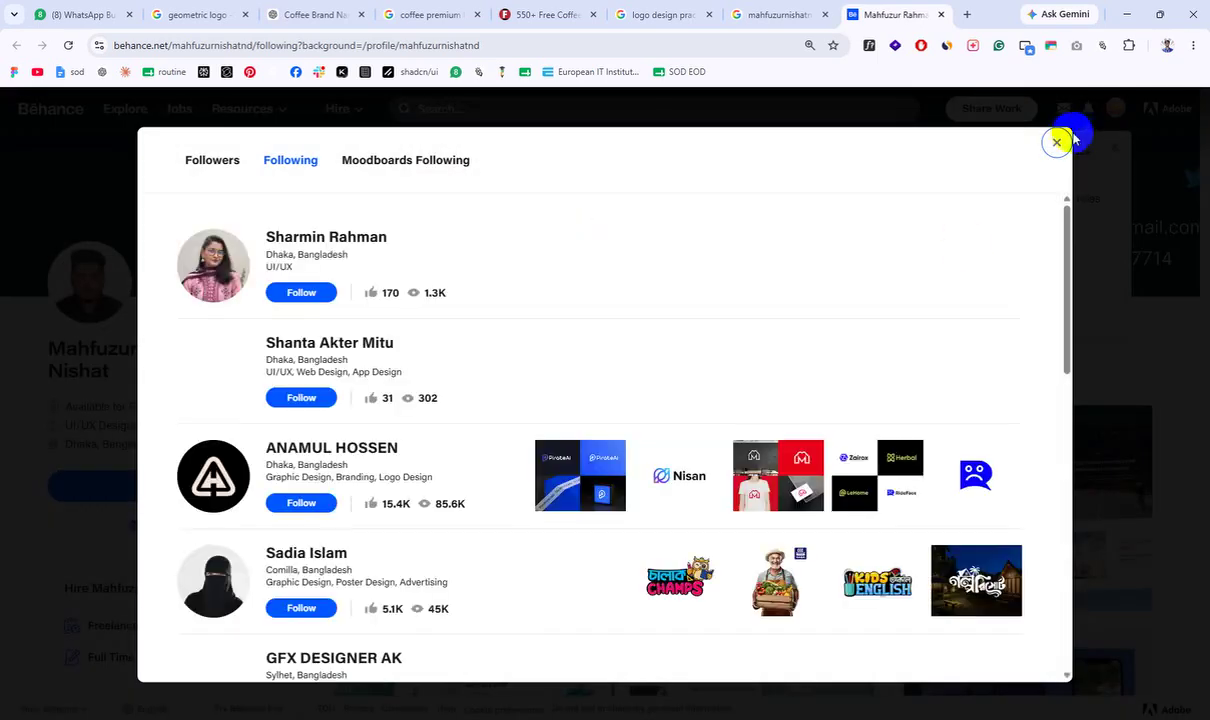
{"action": "left_click", "coordinate": [1059, 143]}
{"action": "scroll", "coordinate": [778, 256], "scroll_direction": "down", "scroll_amount": 9}
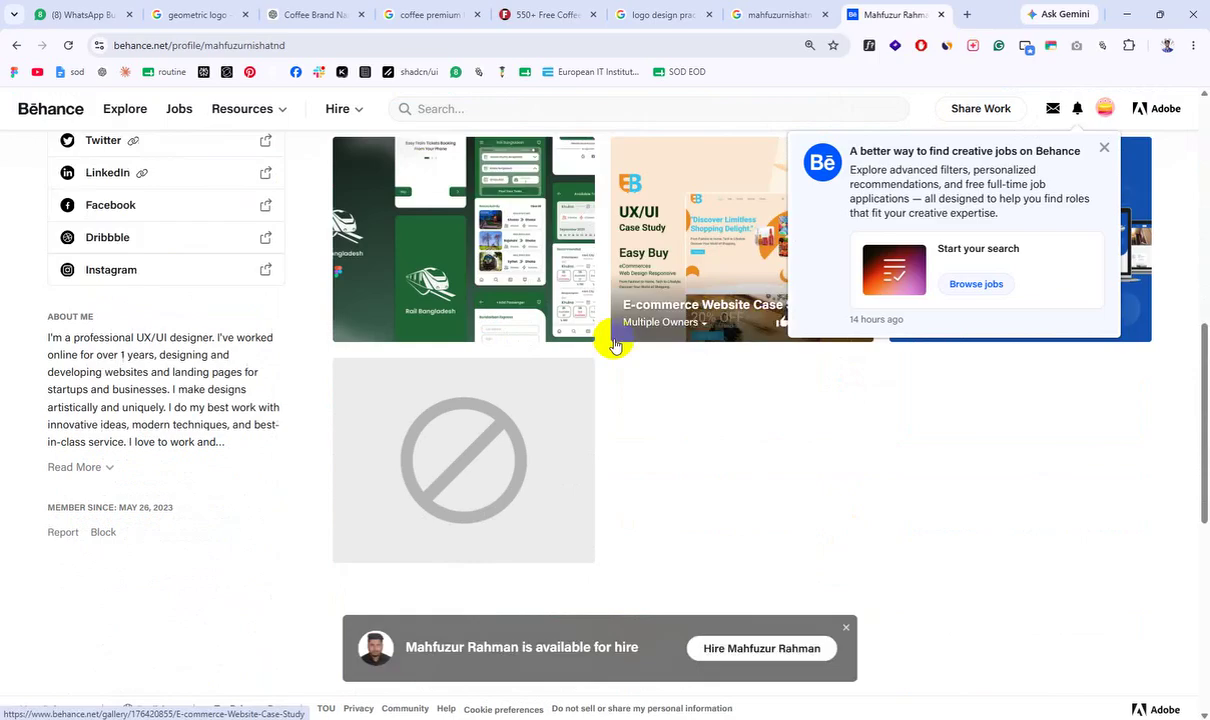
{"action": "scroll", "coordinate": [906, 515], "scroll_direction": "down", "scroll_amount": 2}
{"action": "left_click", "coordinate": [1105, 149]}
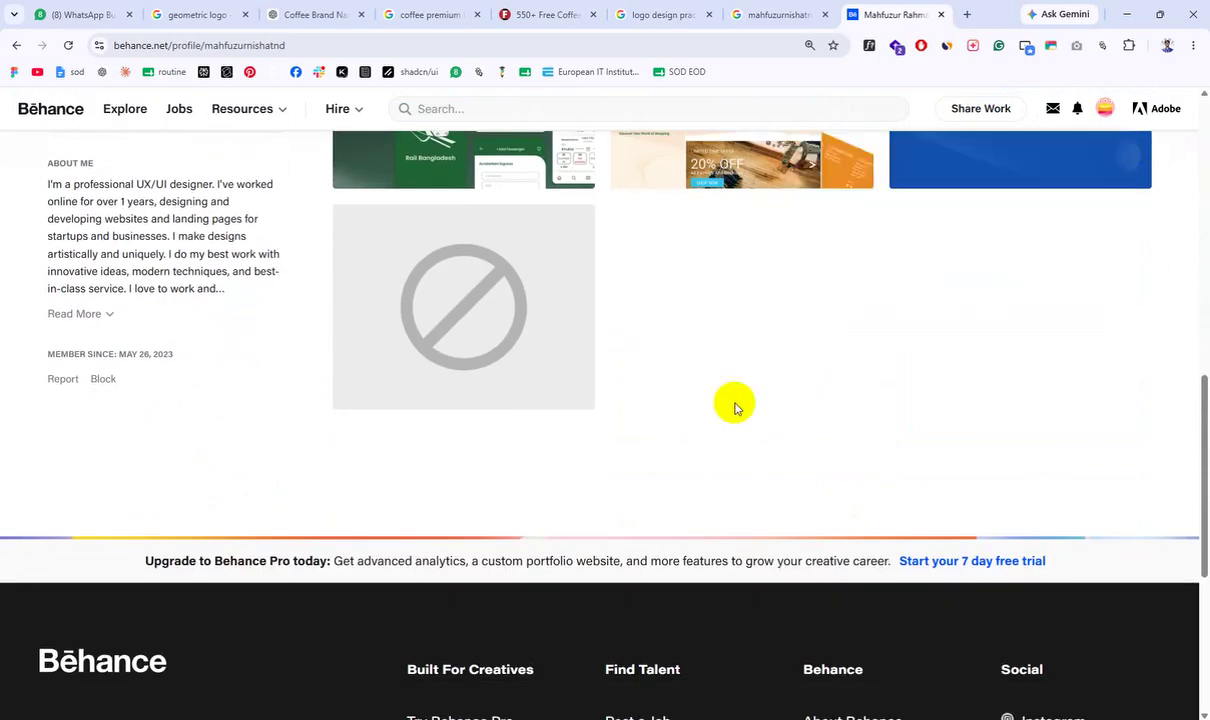
{"action": "scroll", "coordinate": [645, 468], "scroll_direction": "up", "scroll_amount": 10}
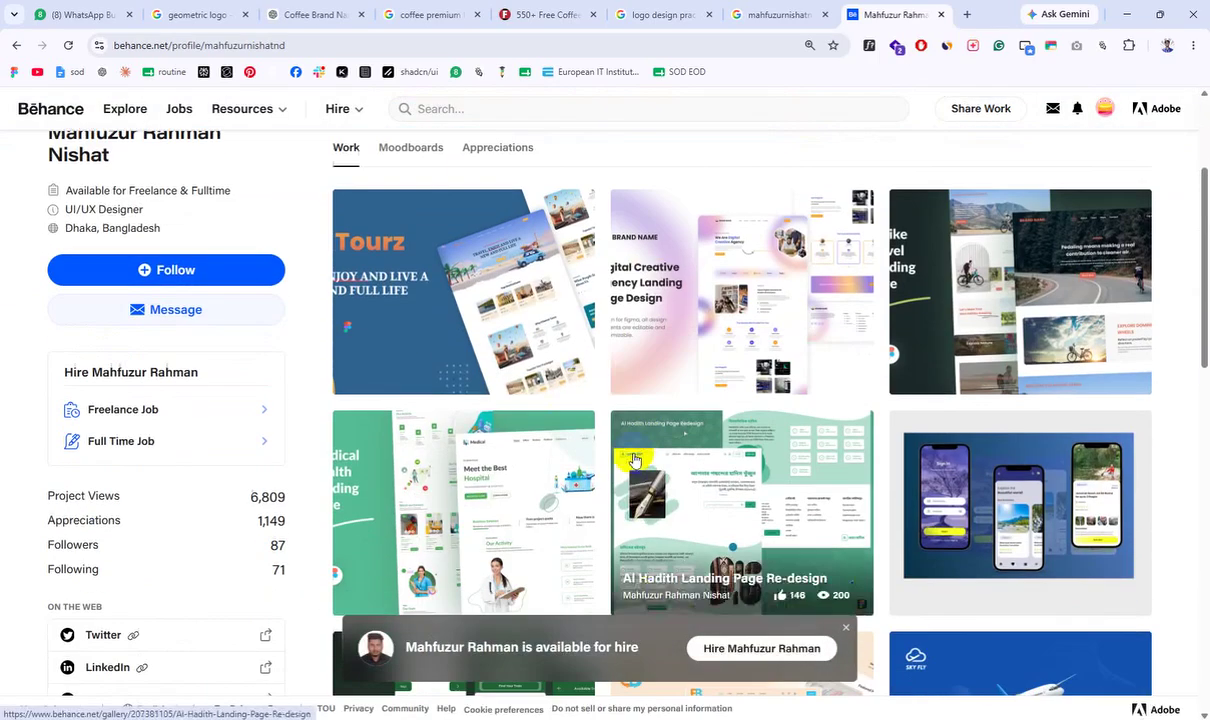
Step: Open the Travel Agency, next project and E-Bike cards in new tabs
{"action": "right_click", "coordinate": [494, 280]}
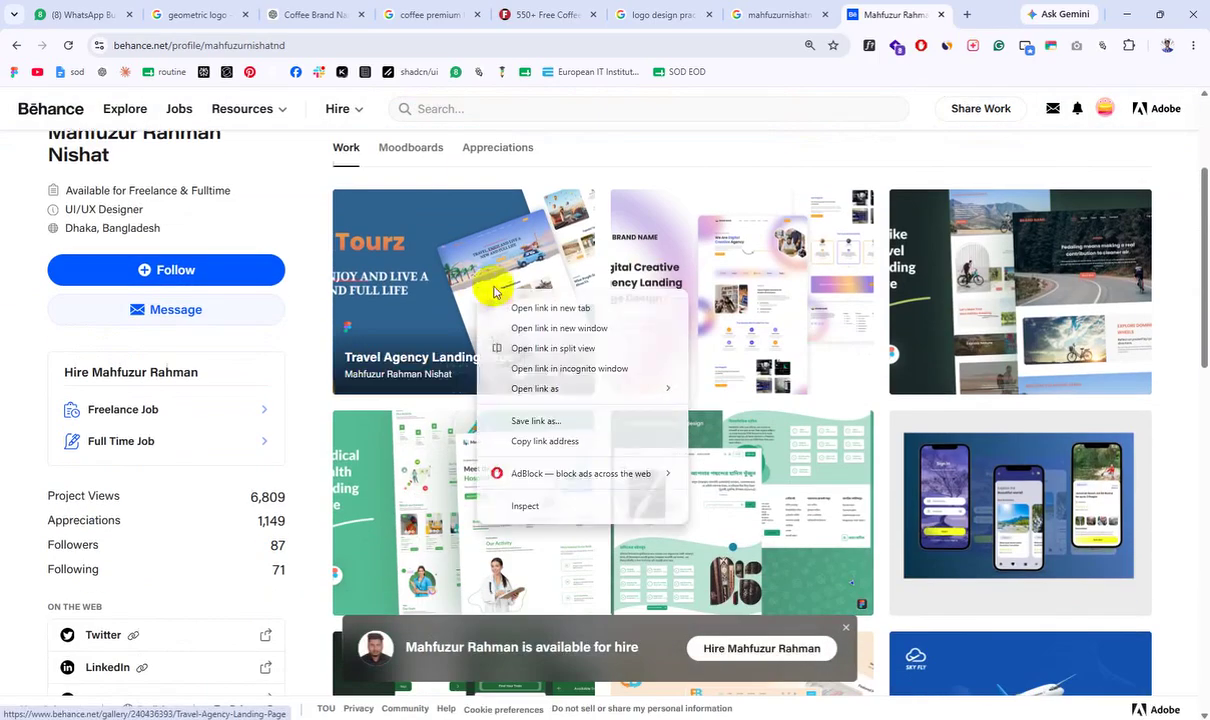
{"action": "left_click", "coordinate": [550, 305]}
{"action": "right_click", "coordinate": [822, 234]}
{"action": "left_click", "coordinate": [865, 238]}
{"action": "right_click", "coordinate": [1000, 229]}
{"action": "left_click", "coordinate": [1045, 238]}
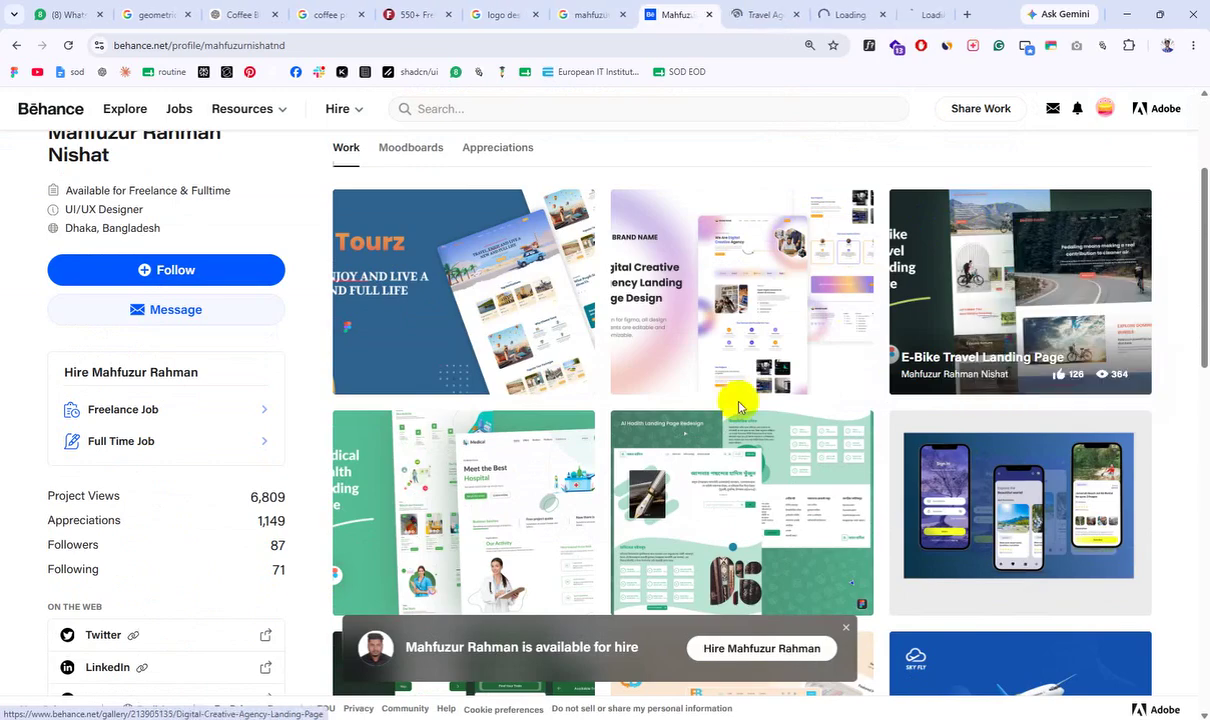
{"action": "scroll", "coordinate": [735, 400], "scroll_direction": "down", "scroll_amount": 4}
Step: Open the Medical Health, Al Hadith and Travel App projects in new tabs
{"action": "right_click", "coordinate": [575, 208]}
{"action": "left_click", "coordinate": [600, 232]}
{"action": "right_click", "coordinate": [780, 190]}
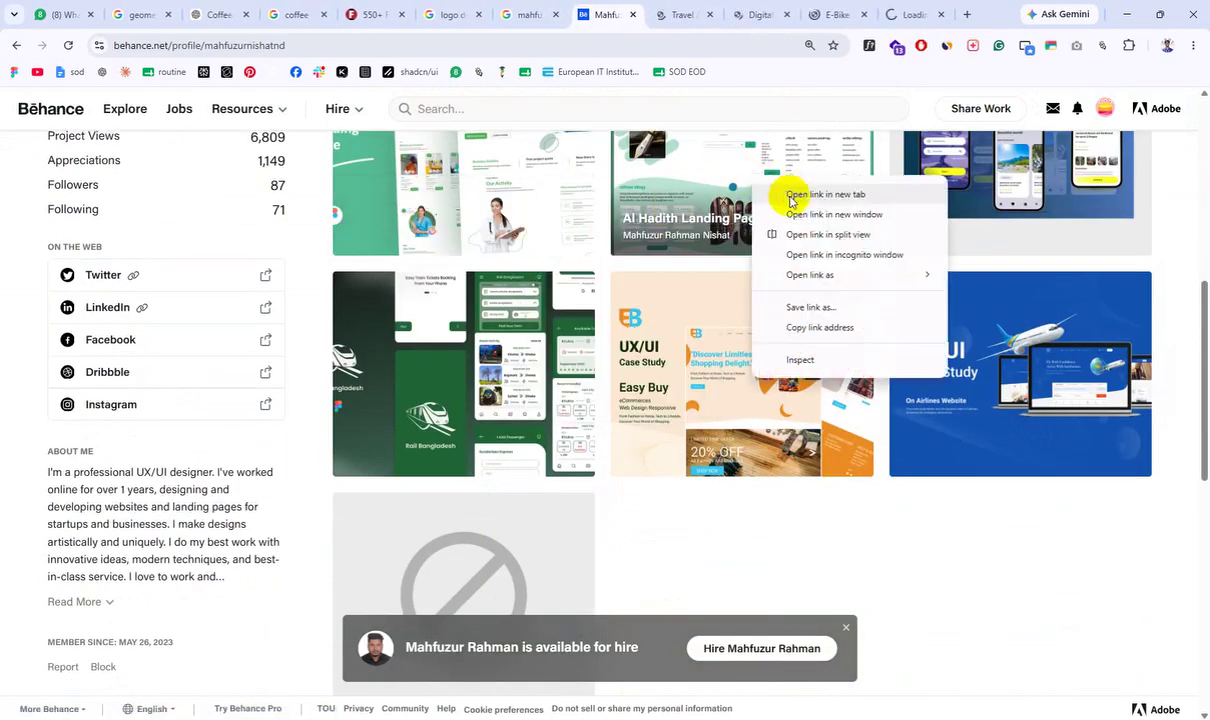
{"action": "left_click", "coordinate": [805, 194]}
{"action": "right_click", "coordinate": [950, 180]}
{"action": "left_click", "coordinate": [975, 190]}
{"action": "scroll", "coordinate": [529, 351], "scroll_direction": "down", "scroll_amount": 3}
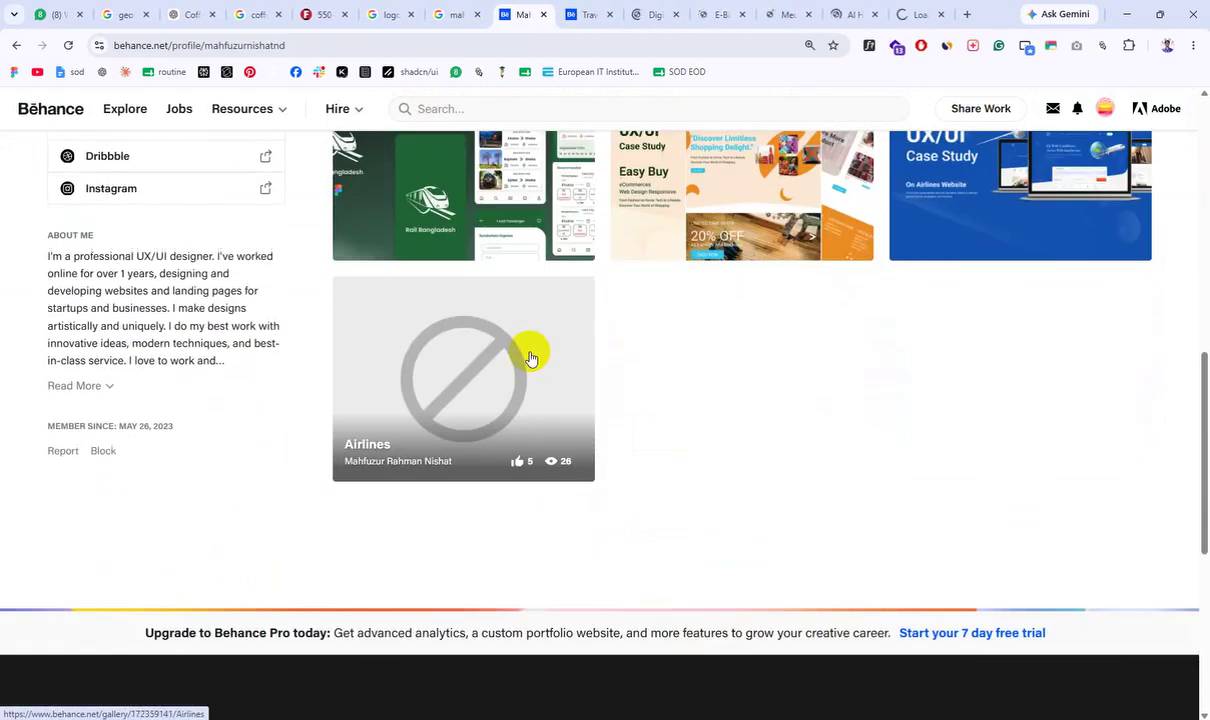
{"action": "scroll", "coordinate": [513, 319], "scroll_direction": "up", "scroll_amount": 2}
Step: Open the Rail, E-commerce and Airlines projects in new tabs, then return to the top of the profile
{"action": "right_click", "coordinate": [505, 308]}
{"action": "left_click", "coordinate": [521, 319]}
{"action": "right_click", "coordinate": [716, 277]}
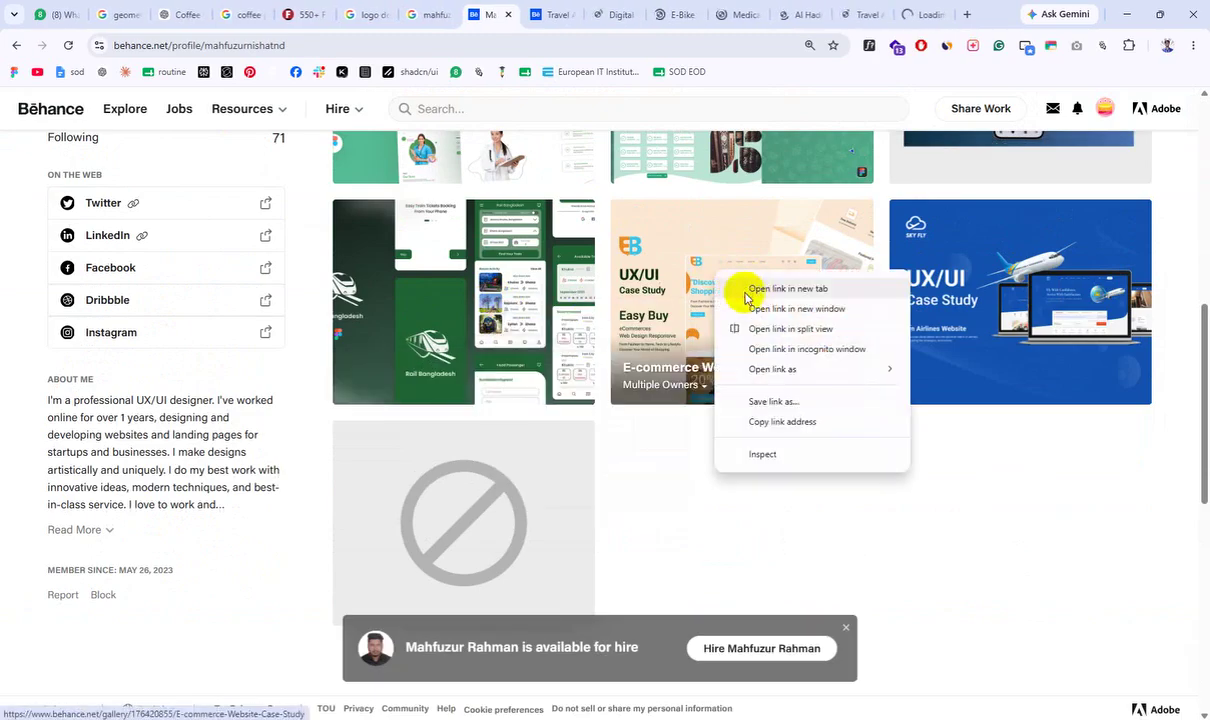
{"action": "left_click", "coordinate": [740, 289]}
{"action": "right_click", "coordinate": [958, 300]}
{"action": "left_click", "coordinate": [970, 308]}
{"action": "scroll", "coordinate": [521, 378], "scroll_direction": "down", "scroll_amount": 5}
{"action": "scroll", "coordinate": [213, 477], "scroll_direction": "up", "scroll_amount": 3}
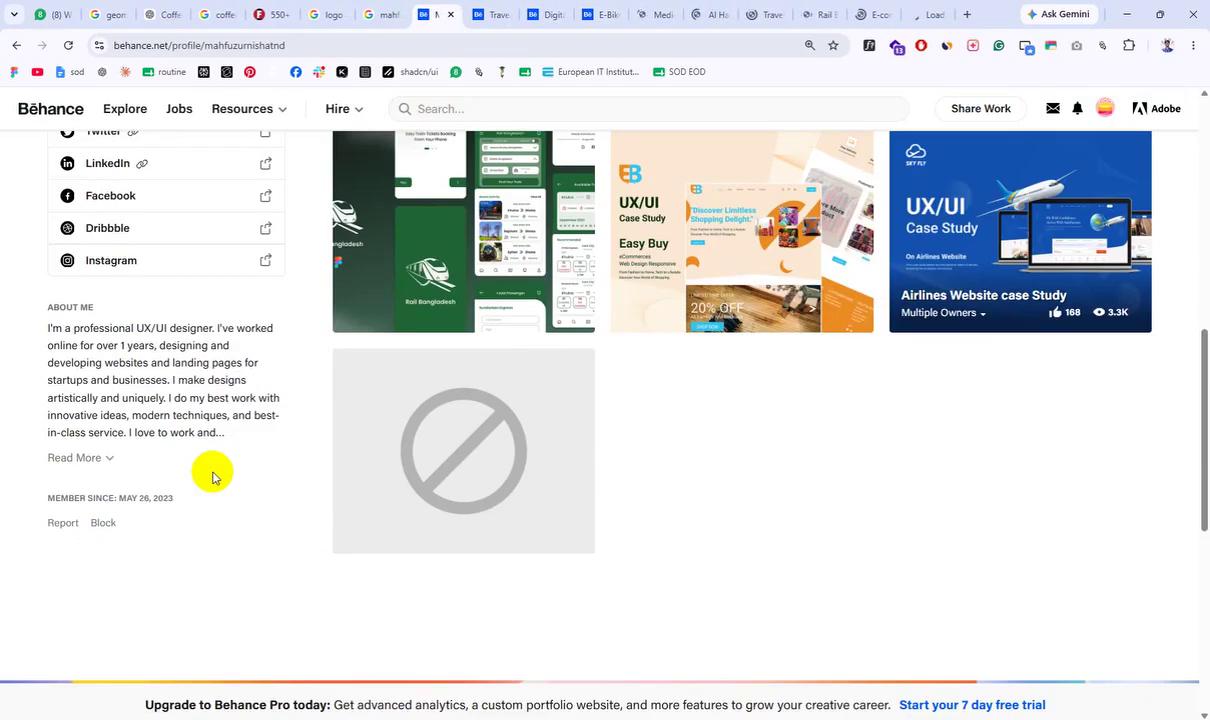
{"action": "scroll", "coordinate": [203, 474], "scroll_direction": "up", "scroll_amount": 1}
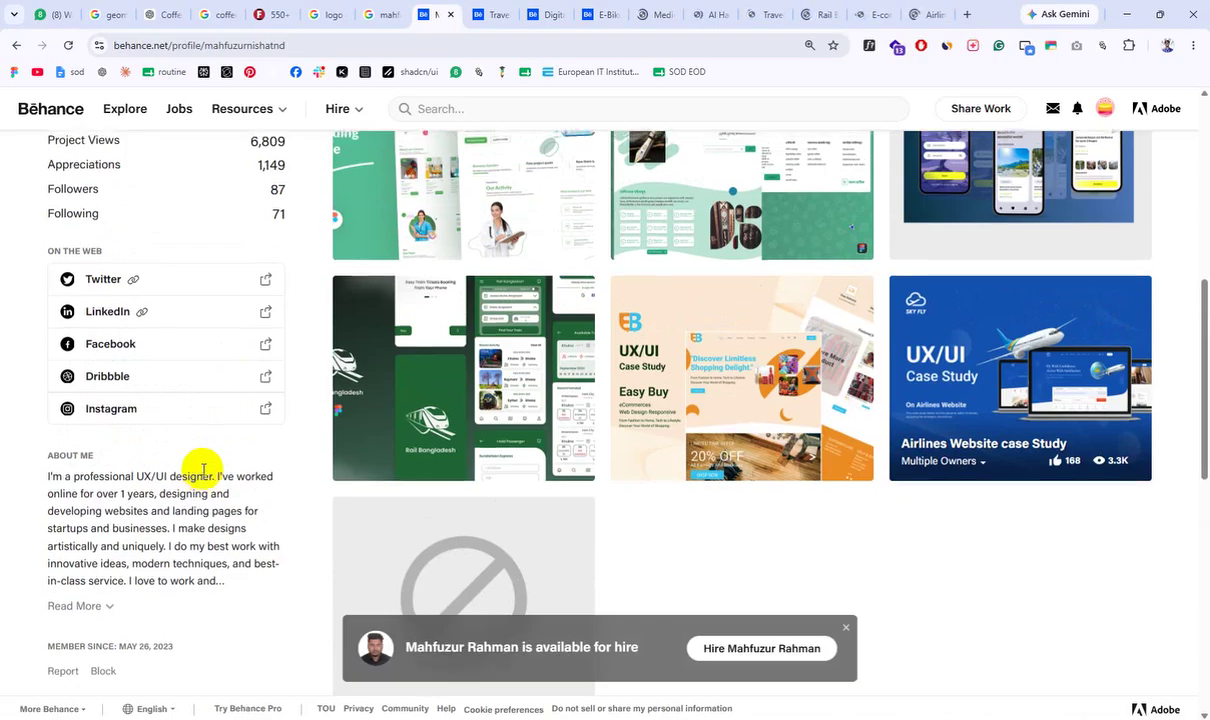
{"action": "scroll", "coordinate": [203, 470], "scroll_direction": "up", "scroll_amount": 2}
{"action": "scroll", "coordinate": [202, 473], "scroll_direction": "up", "scroll_amount": 3}
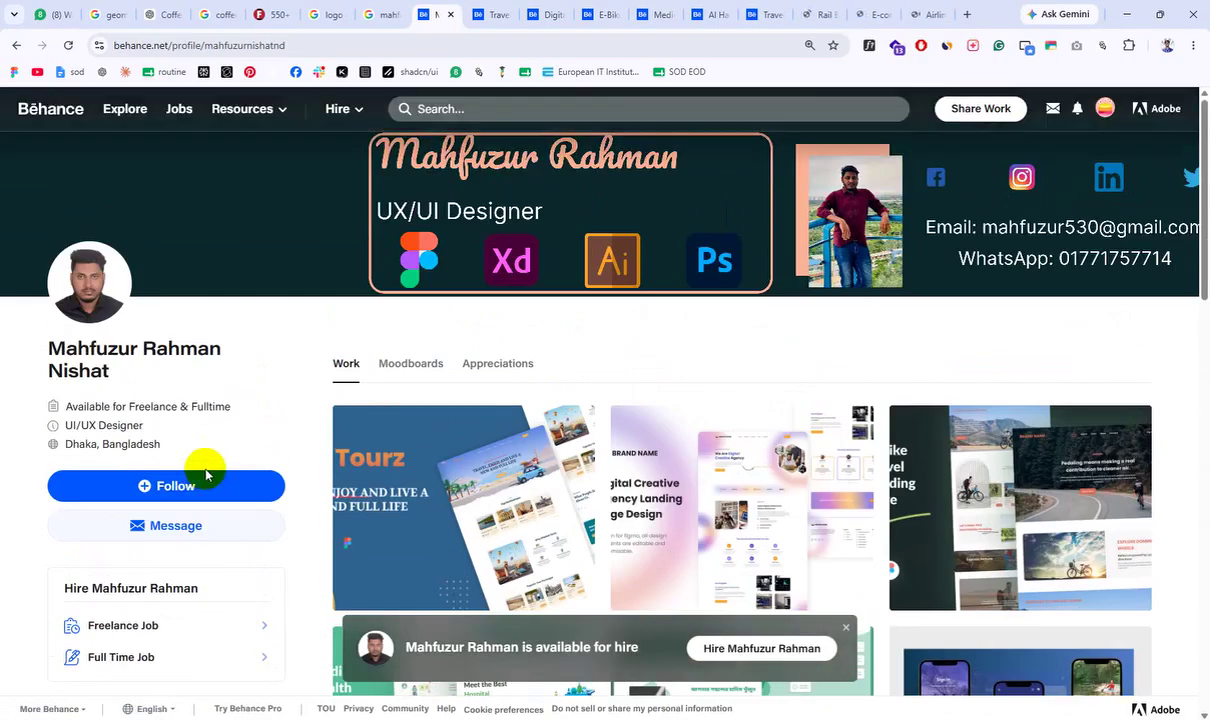
Step: Review and close the Travel Agency and Digital Creative Agency project tabs
{"action": "left_click", "coordinate": [492, 14]}
{"action": "scroll", "coordinate": [557, 375], "scroll_direction": "down", "scroll_amount": 5}
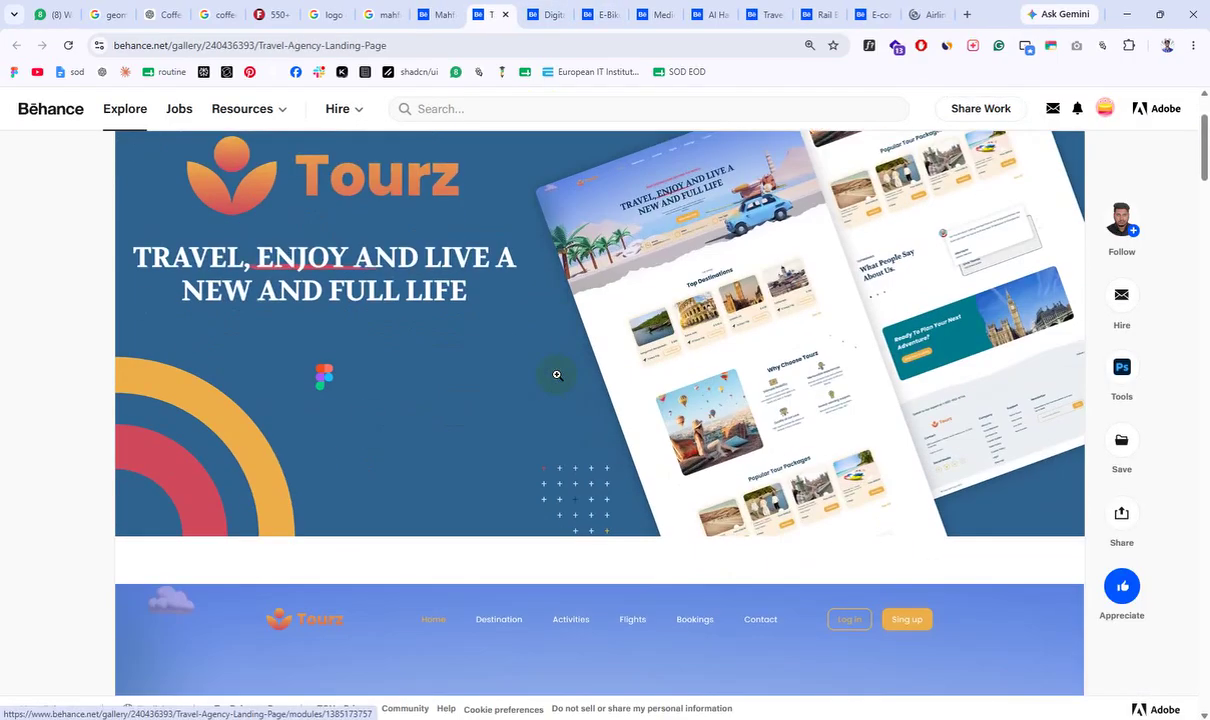
{"action": "scroll", "coordinate": [561, 376], "scroll_direction": "down", "scroll_amount": 10}
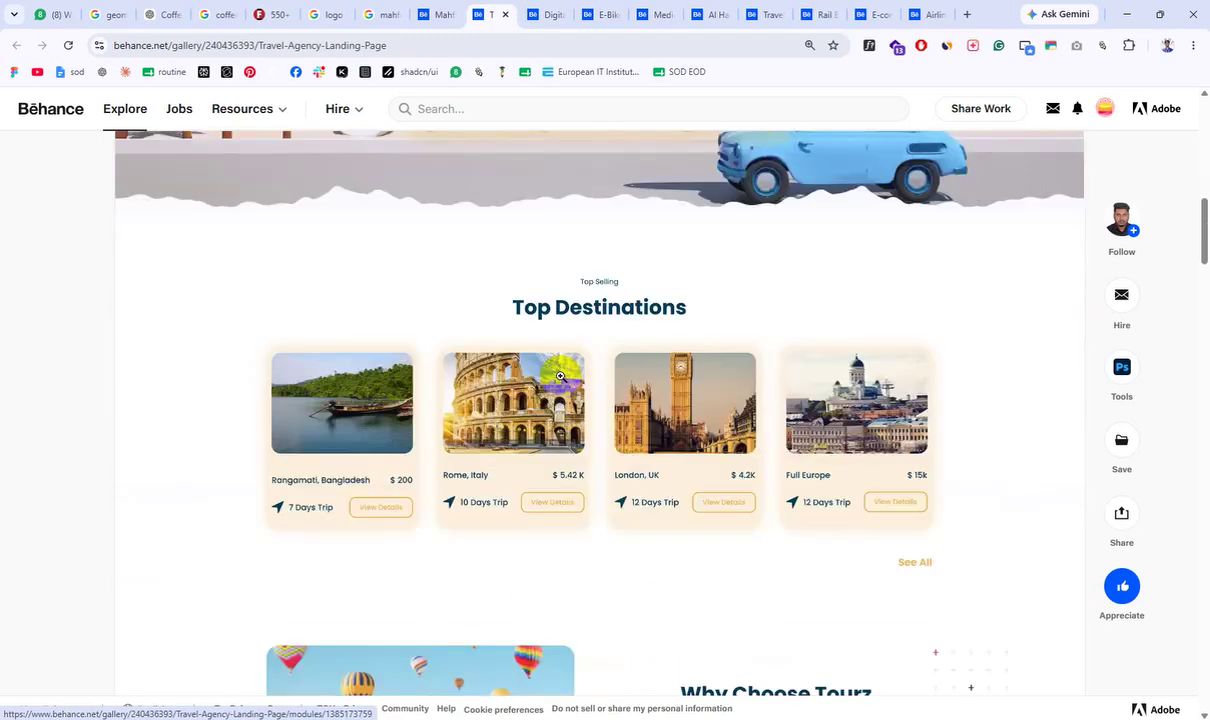
{"action": "scroll", "coordinate": [561, 376], "scroll_direction": "down", "scroll_amount": 12}
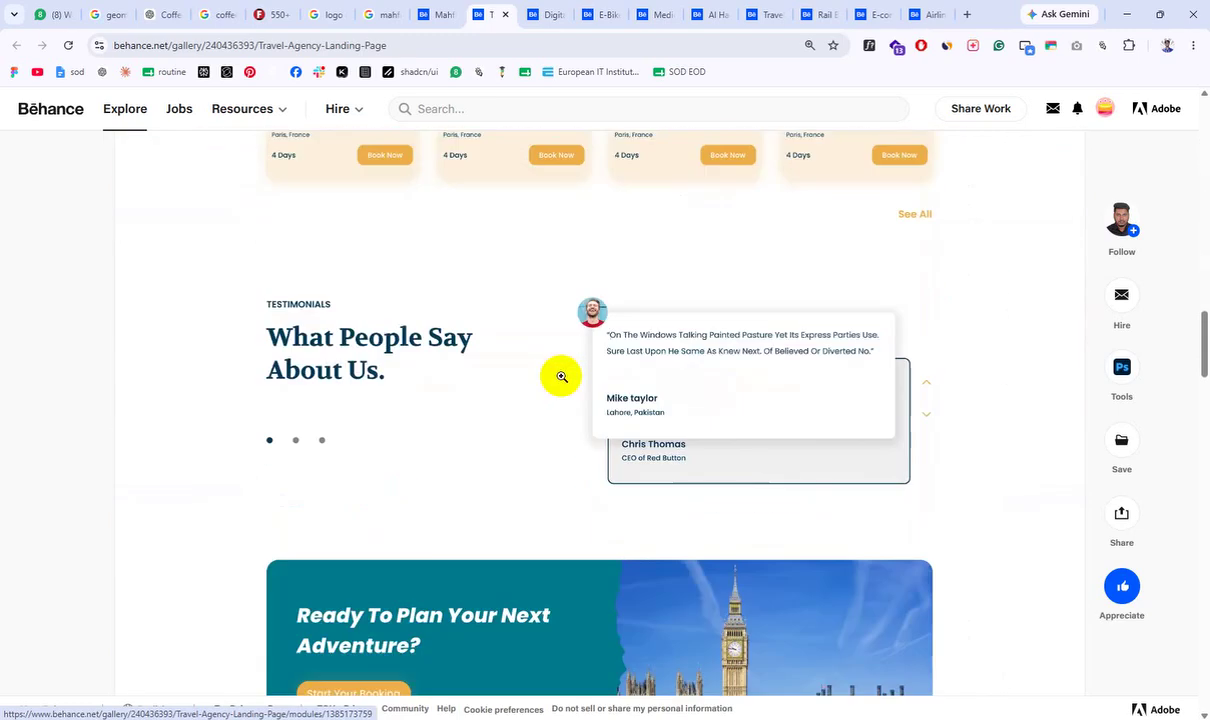
{"action": "scroll", "coordinate": [656, 390], "scroll_direction": "up", "scroll_amount": 1}
{"action": "scroll", "coordinate": [656, 390], "scroll_direction": "up", "scroll_amount": 3}
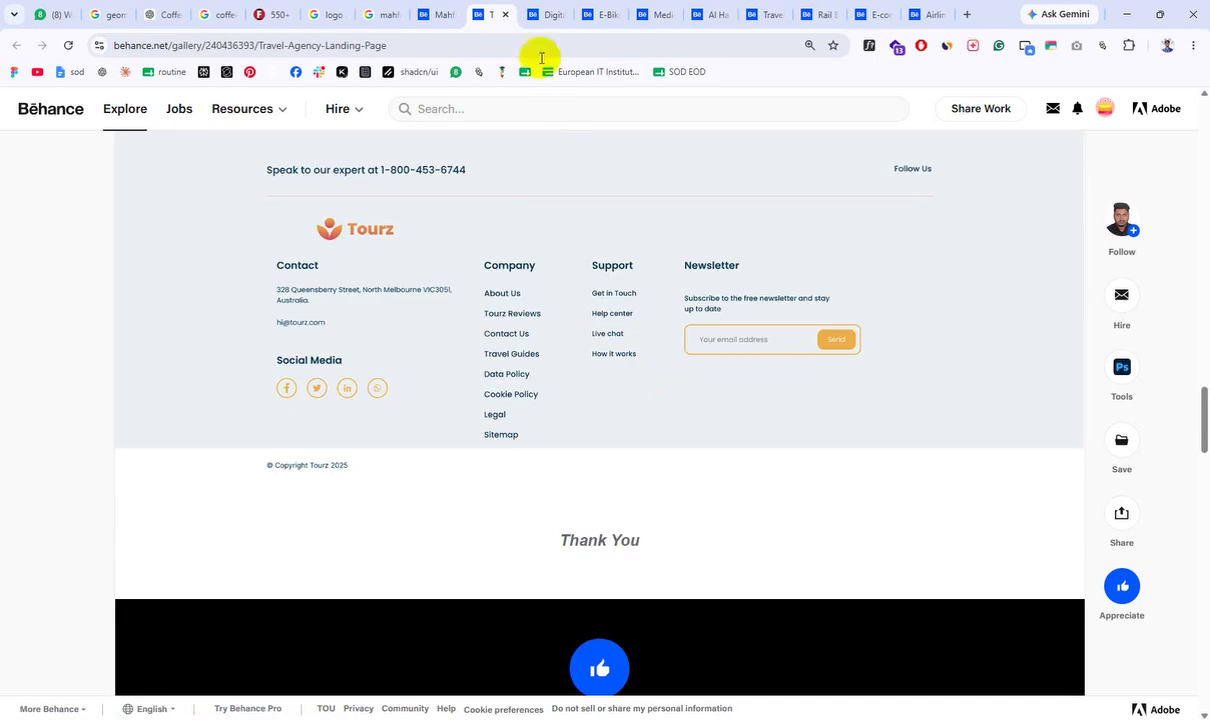
{"action": "left_click", "coordinate": [505, 15]}
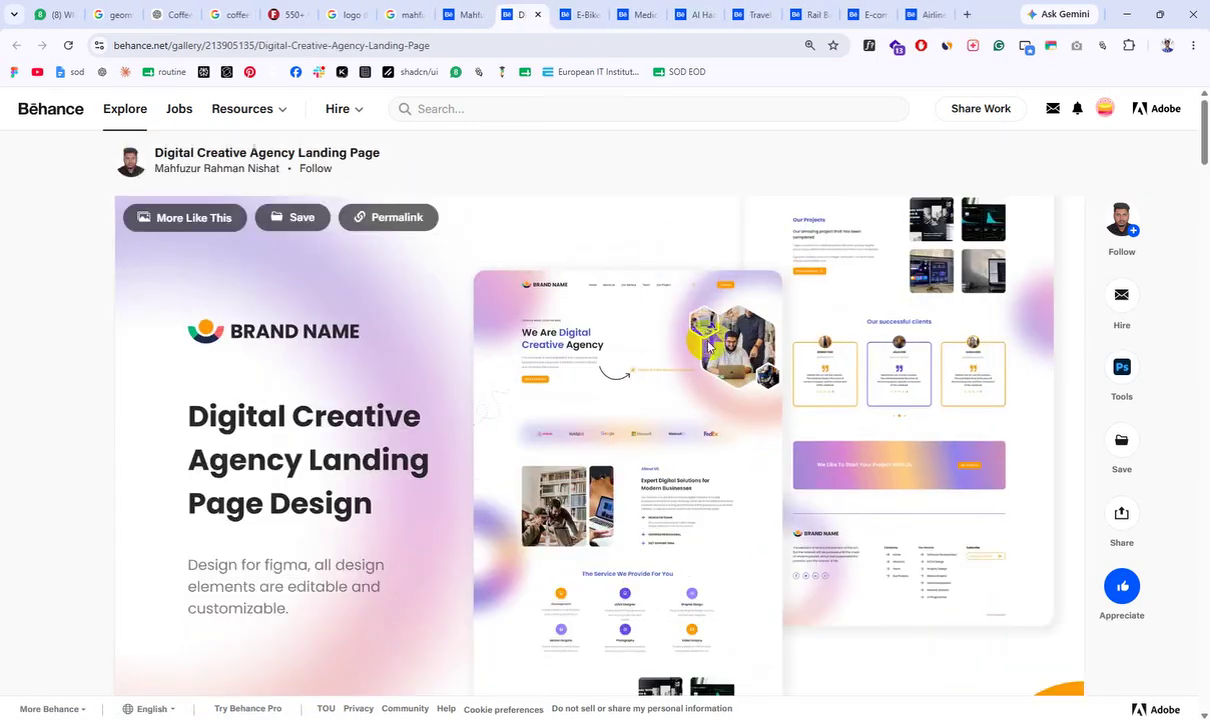
{"action": "scroll", "coordinate": [707, 341], "scroll_direction": "down", "scroll_amount": 3}
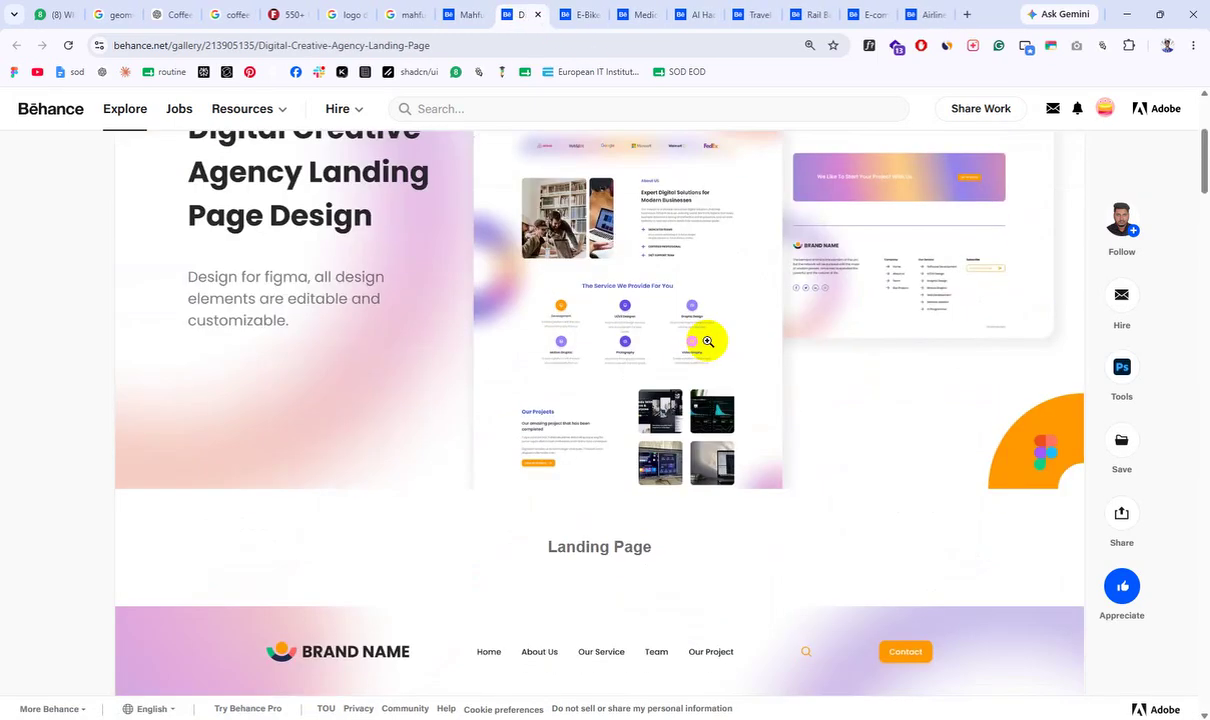
{"action": "scroll", "coordinate": [707, 341], "scroll_direction": "down", "scroll_amount": 4}
{"action": "scroll", "coordinate": [707, 341], "scroll_direction": "up", "scroll_amount": 2}
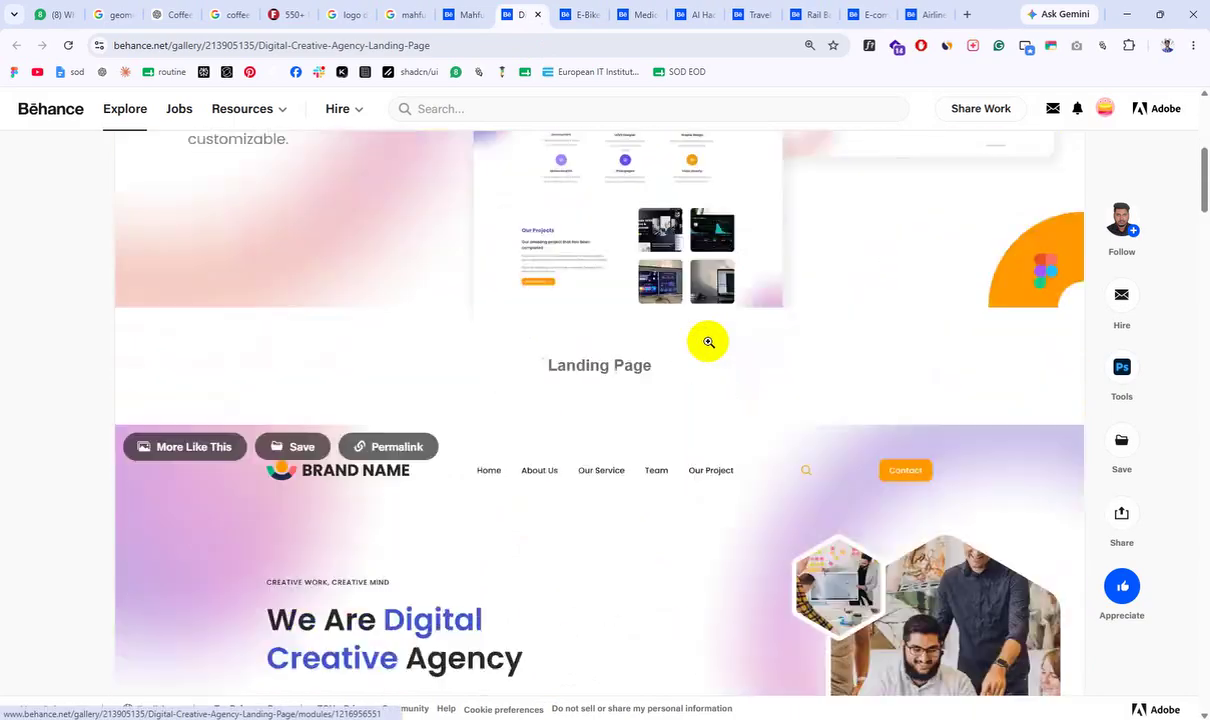
{"action": "scroll", "coordinate": [707, 341], "scroll_direction": "down", "scroll_amount": 5}
{"action": "scroll", "coordinate": [708, 342], "scroll_direction": "down", "scroll_amount": 4}
{"action": "scroll", "coordinate": [708, 342], "scroll_direction": "down", "scroll_amount": 4}
{"action": "scroll", "coordinate": [708, 343], "scroll_direction": "up", "scroll_amount": 4}
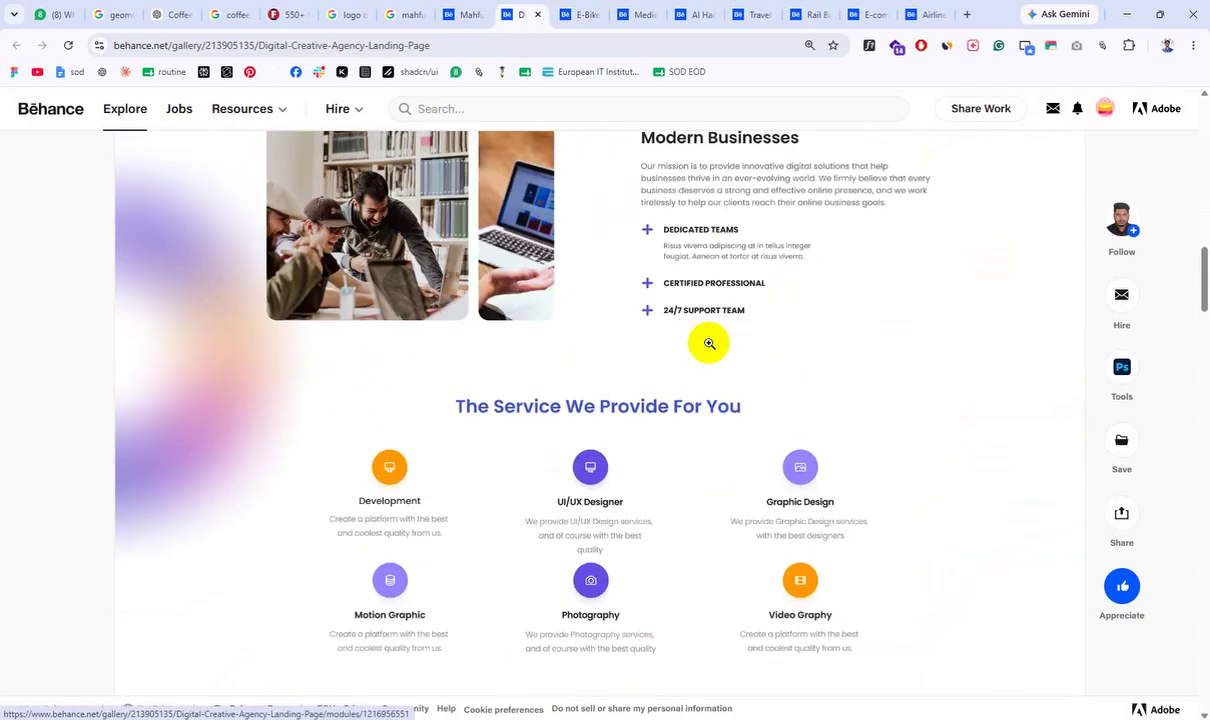
{"action": "scroll", "coordinate": [709, 343], "scroll_direction": "down", "scroll_amount": 12}
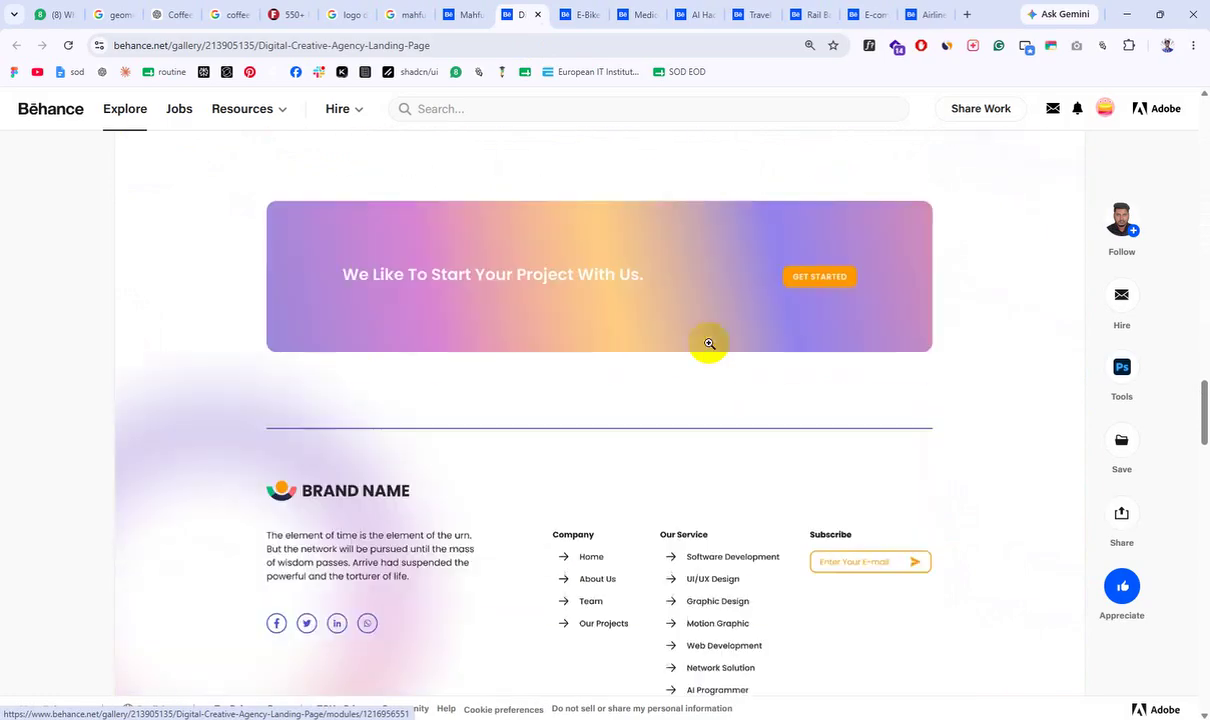
{"action": "left_click", "coordinate": [541, 17]}
Step: Review and close the E-Bike, Medical Health and Al Hadith project tabs
{"action": "scroll", "coordinate": [576, 300], "scroll_direction": "down", "scroll_amount": 8}
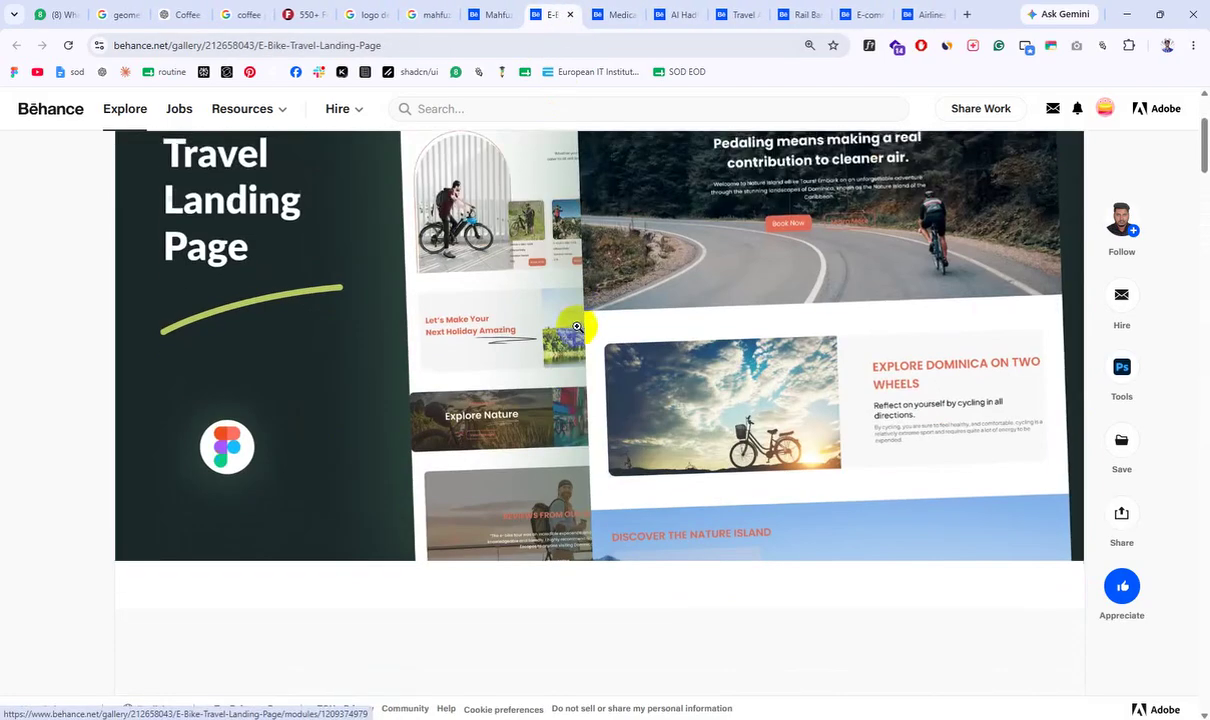
{"action": "scroll", "coordinate": [576, 326], "scroll_direction": "down", "scroll_amount": 10}
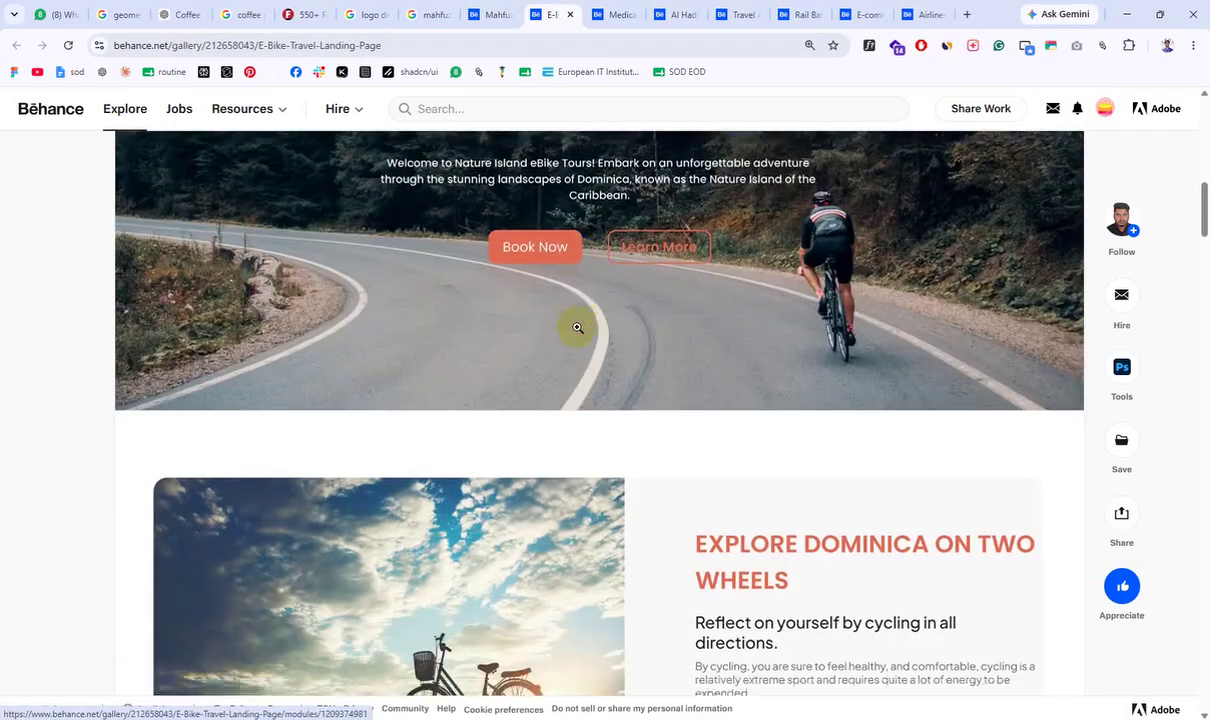
{"action": "scroll", "coordinate": [577, 327], "scroll_direction": "down", "scroll_amount": 12}
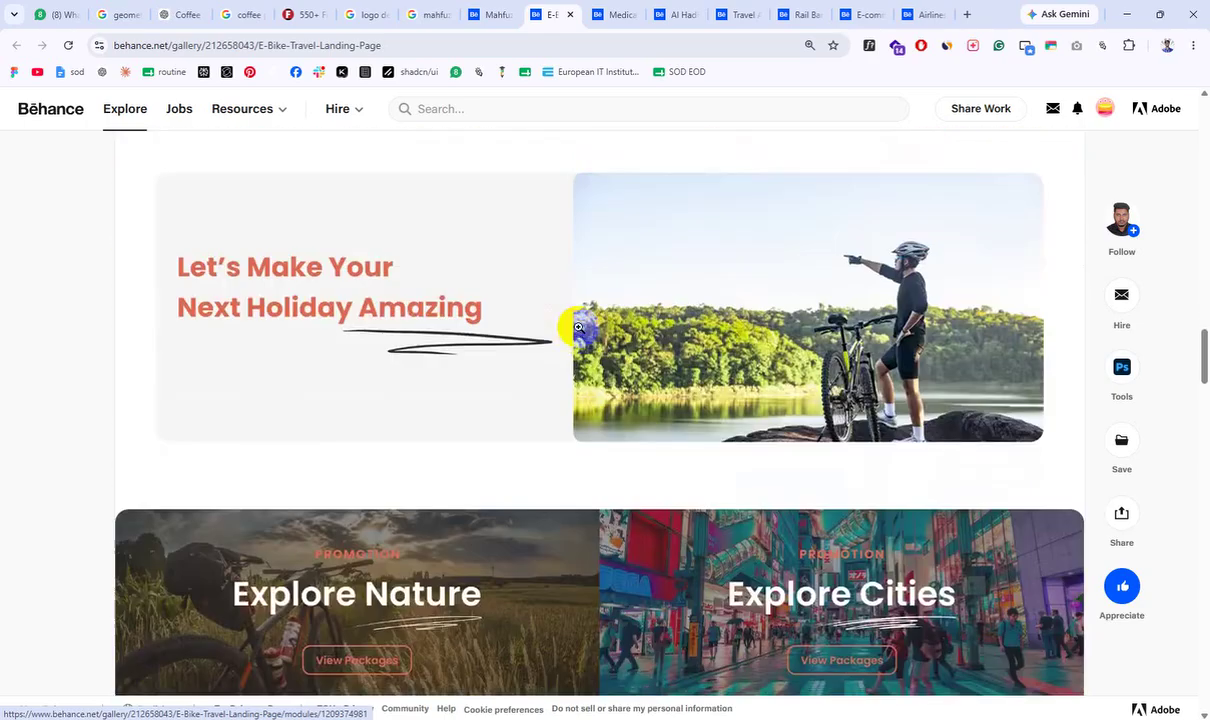
{"action": "scroll", "coordinate": [581, 327], "scroll_direction": "down", "scroll_amount": 6}
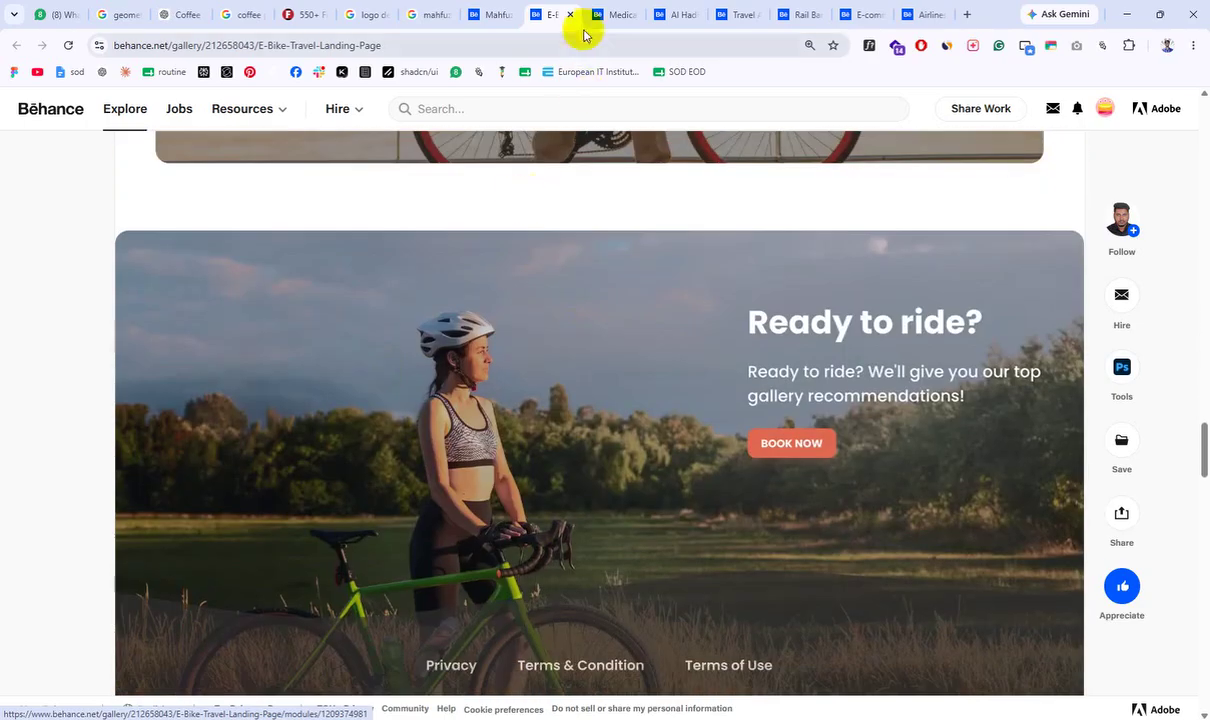
{"action": "left_click", "coordinate": [570, 14]}
{"action": "scroll", "coordinate": [540, 273], "scroll_direction": "down", "scroll_amount": 10}
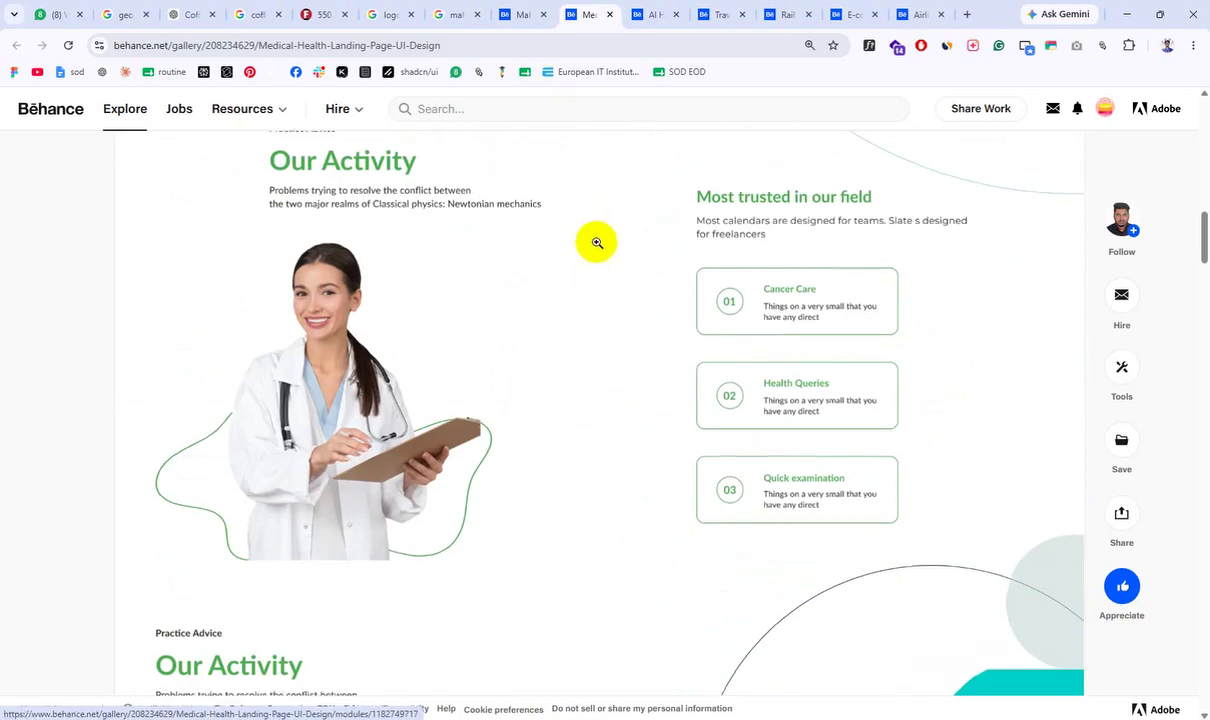
{"action": "scroll", "coordinate": [597, 242], "scroll_direction": "down", "scroll_amount": 15}
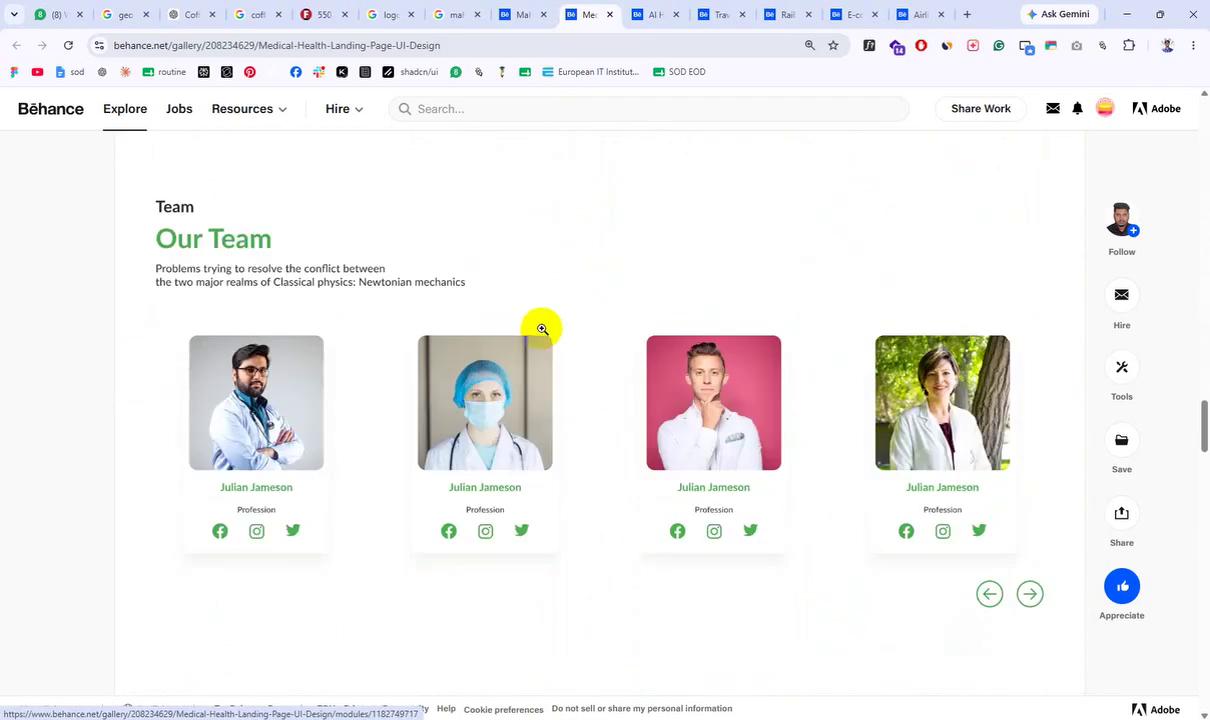
{"action": "scroll", "coordinate": [542, 328], "scroll_direction": "down", "scroll_amount": 4}
{"action": "left_click", "coordinate": [608, 15]}
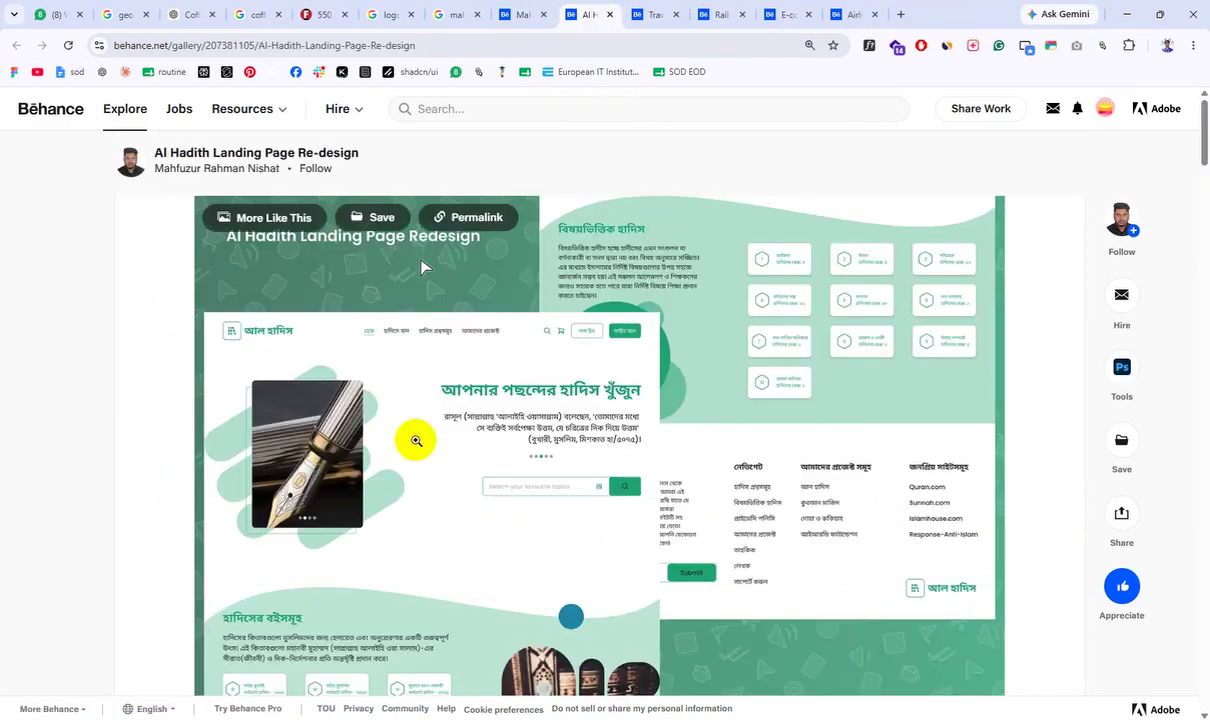
{"action": "scroll", "coordinate": [692, 351], "scroll_direction": "down", "scroll_amount": 5}
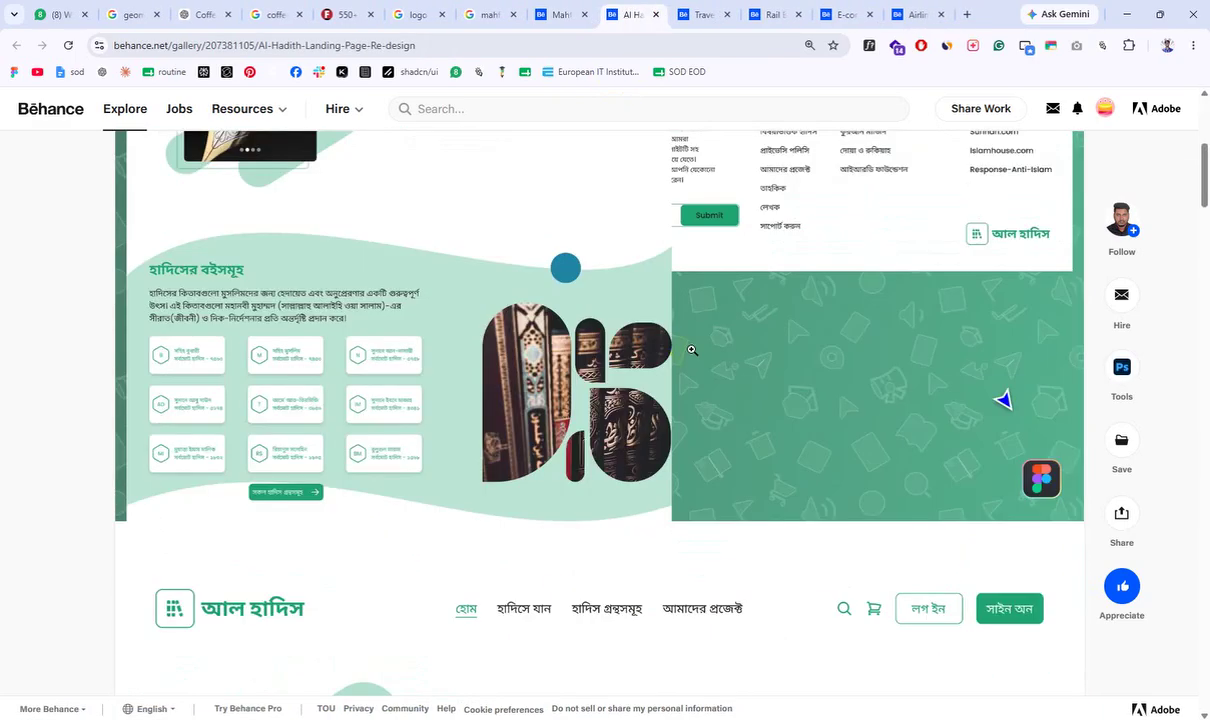
{"action": "scroll", "coordinate": [692, 351], "scroll_direction": "down", "scroll_amount": 15}
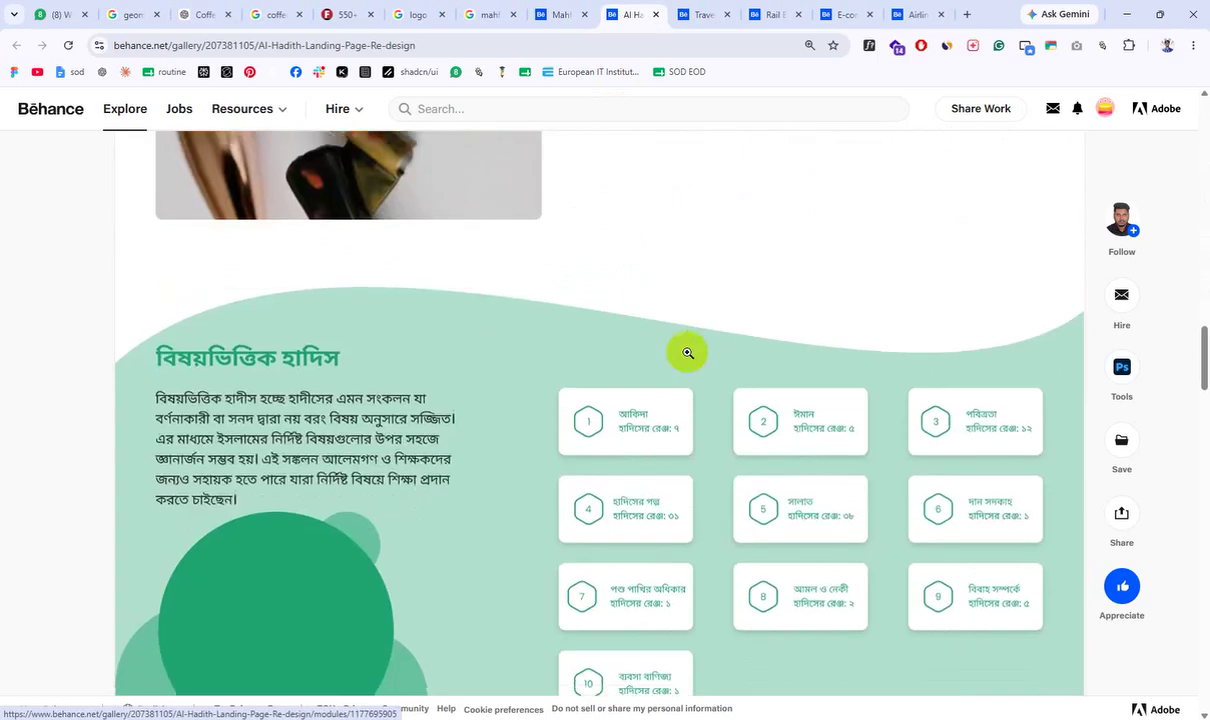
{"action": "scroll", "coordinate": [688, 352], "scroll_direction": "down", "scroll_amount": 12}
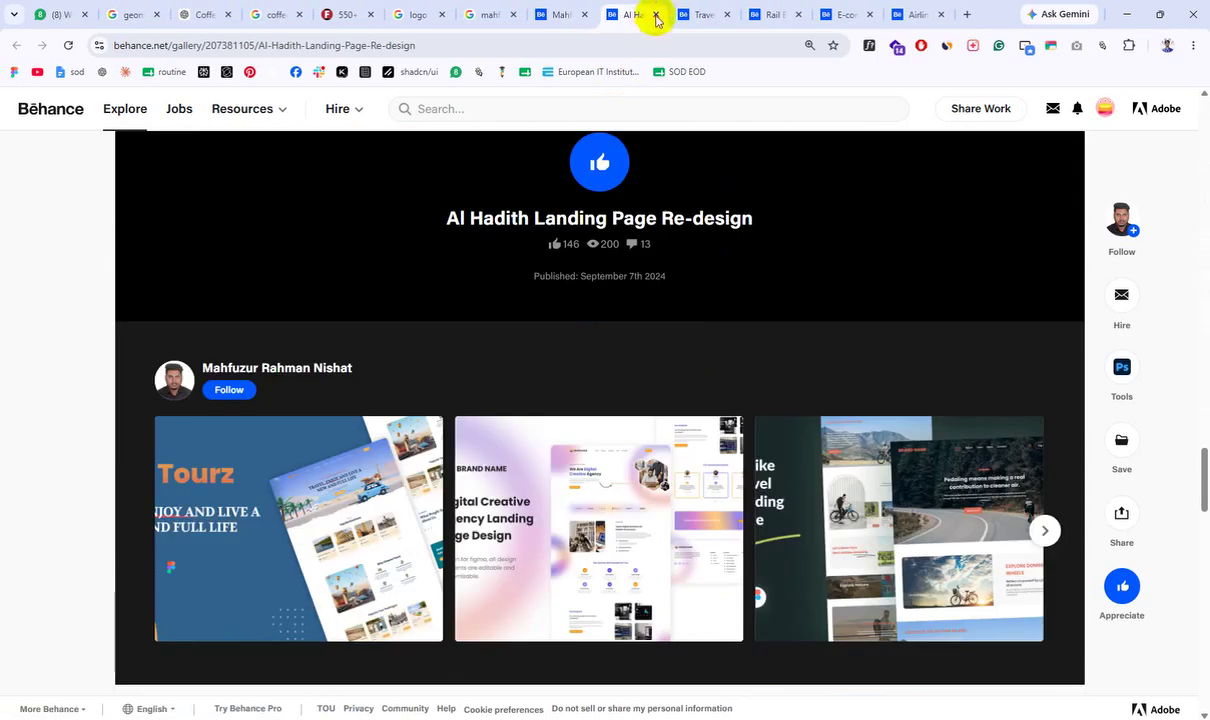
{"action": "left_click", "coordinate": [656, 20]}
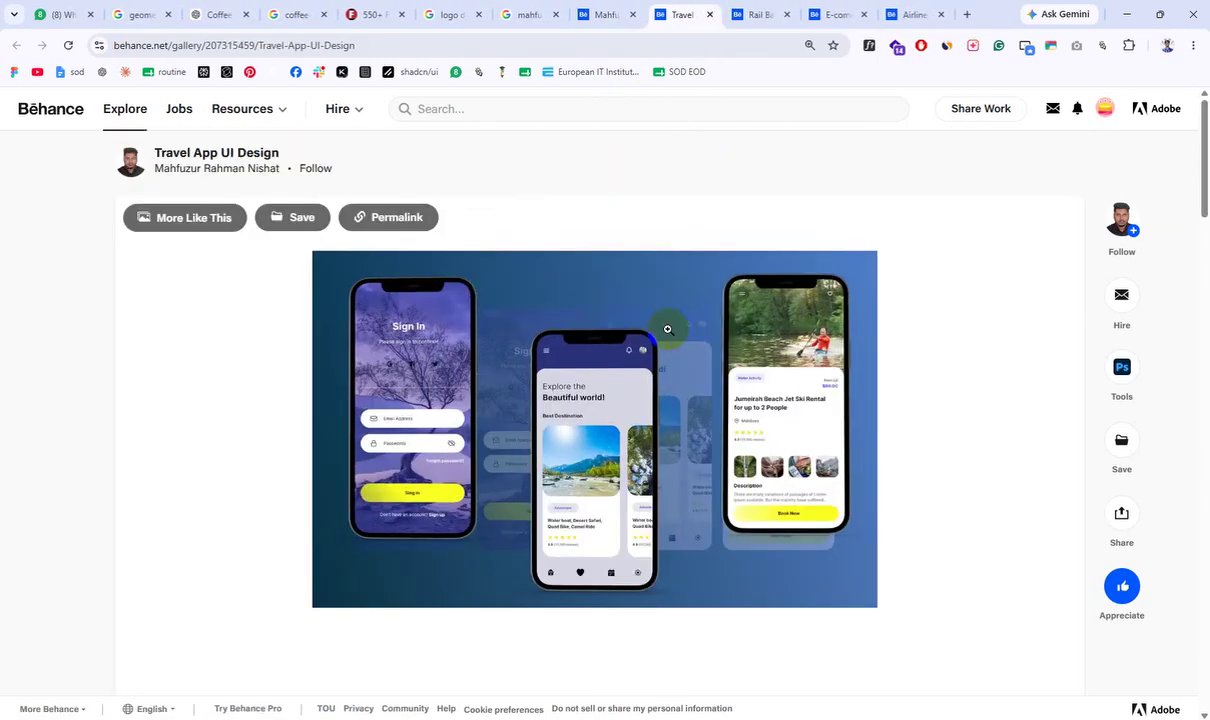
Step: Close the Travel App and Rail Bangladesh tabs and open a fresh blank tab
{"action": "scroll", "coordinate": [698, 335], "scroll_direction": "down", "scroll_amount": 7}
{"action": "scroll", "coordinate": [628, 365], "scroll_direction": "up", "scroll_amount": 7}
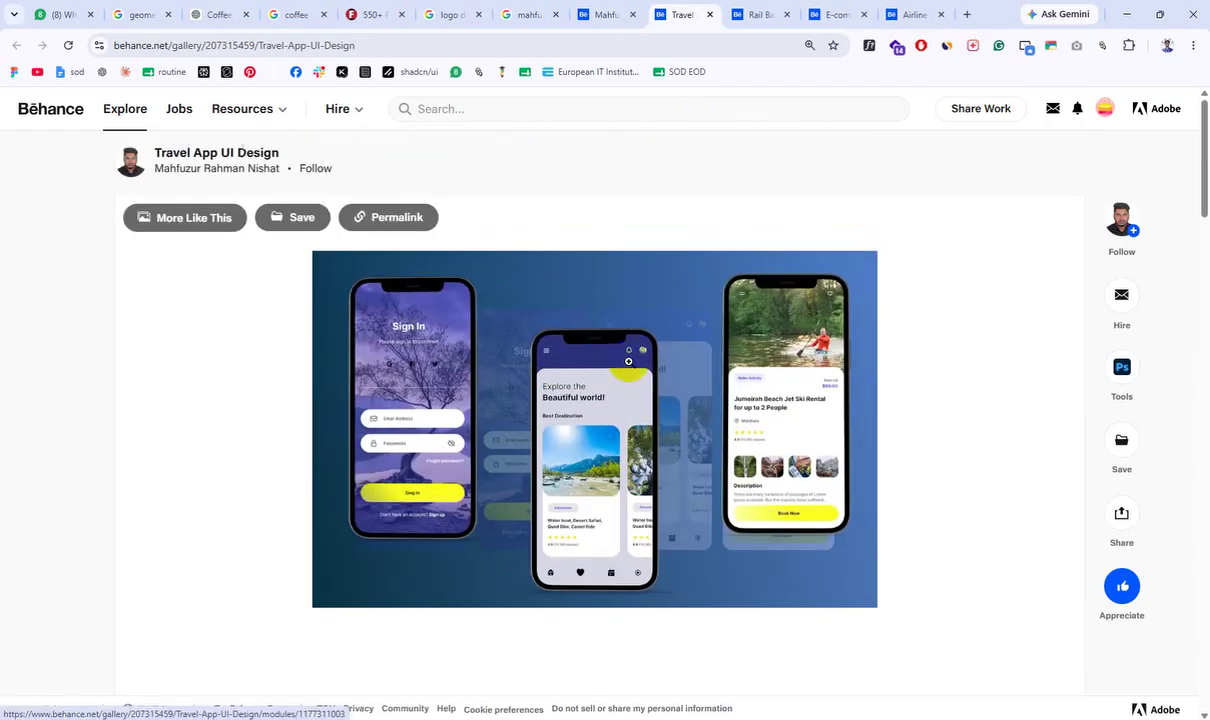
{"action": "left_click", "coordinate": [710, 15]}
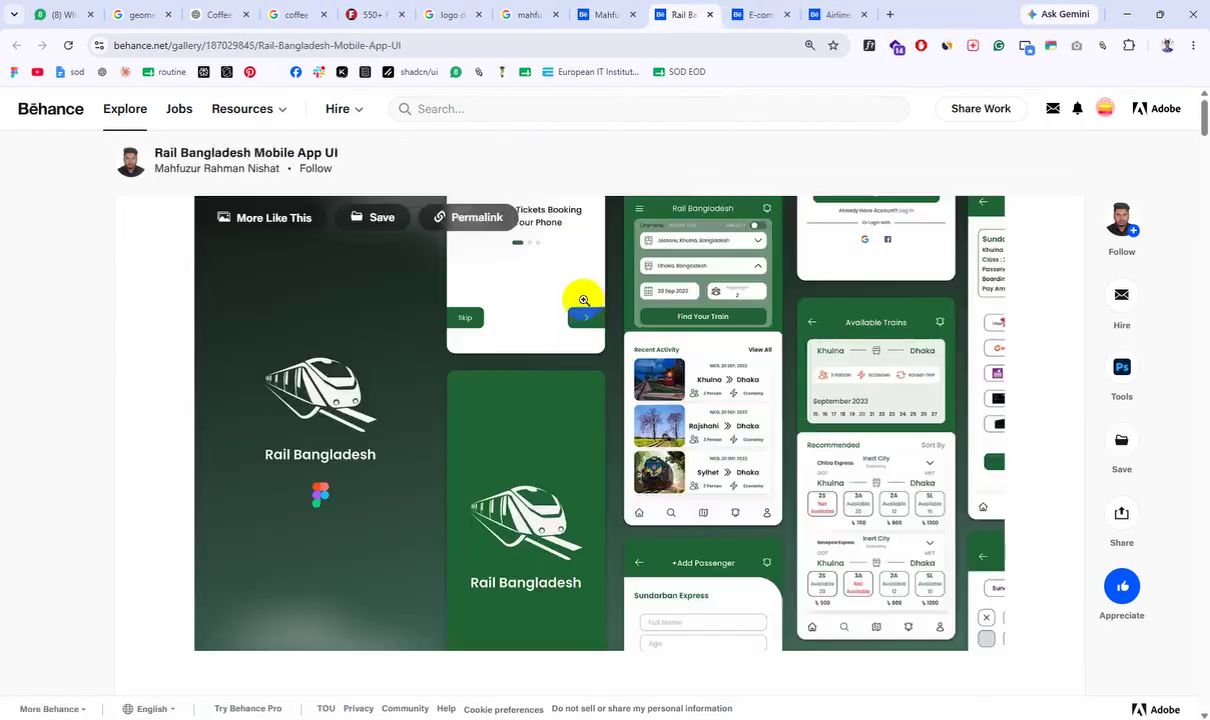
{"action": "scroll", "coordinate": [575, 297], "scroll_direction": "down", "scroll_amount": 5}
{"action": "scroll", "coordinate": [570, 308], "scroll_direction": "up", "scroll_amount": 5}
{"action": "scroll", "coordinate": [567, 302], "scroll_direction": "down", "scroll_amount": 3}
{"action": "scroll", "coordinate": [572, 306], "scroll_direction": "down", "scroll_amount": 20}
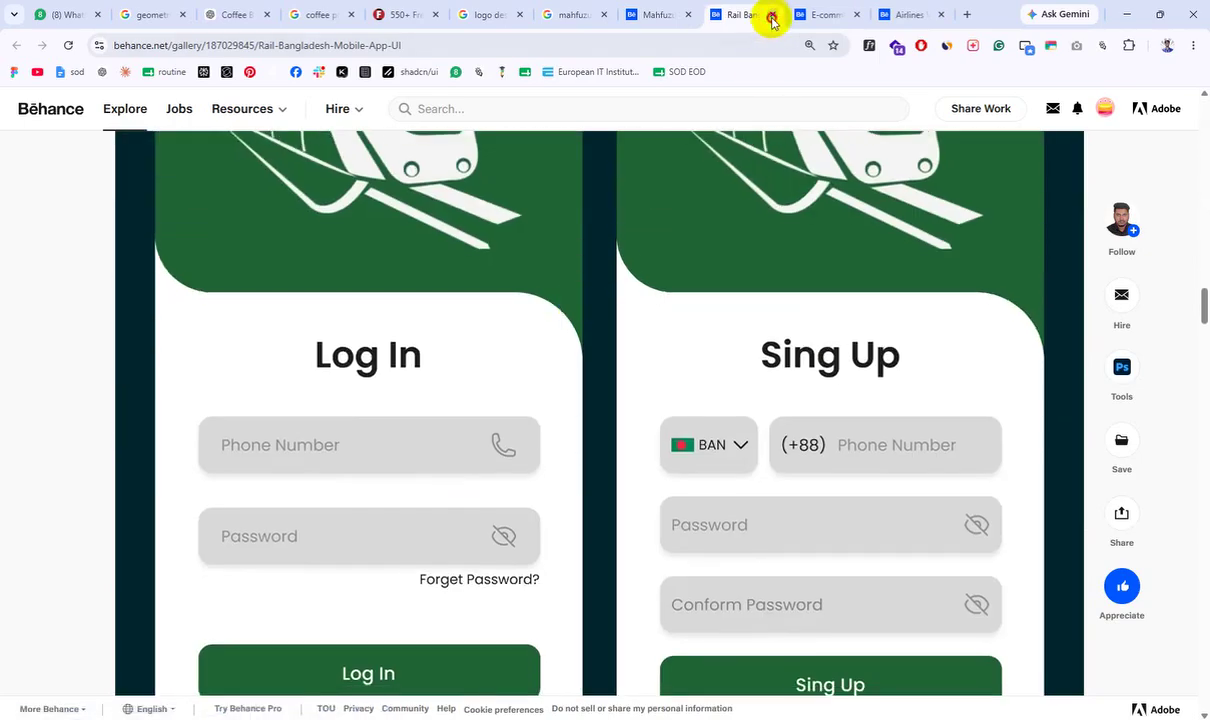
{"action": "left_click", "coordinate": [771, 20]}
{"action": "scroll", "coordinate": [473, 367], "scroll_direction": "down", "scroll_amount": 10}
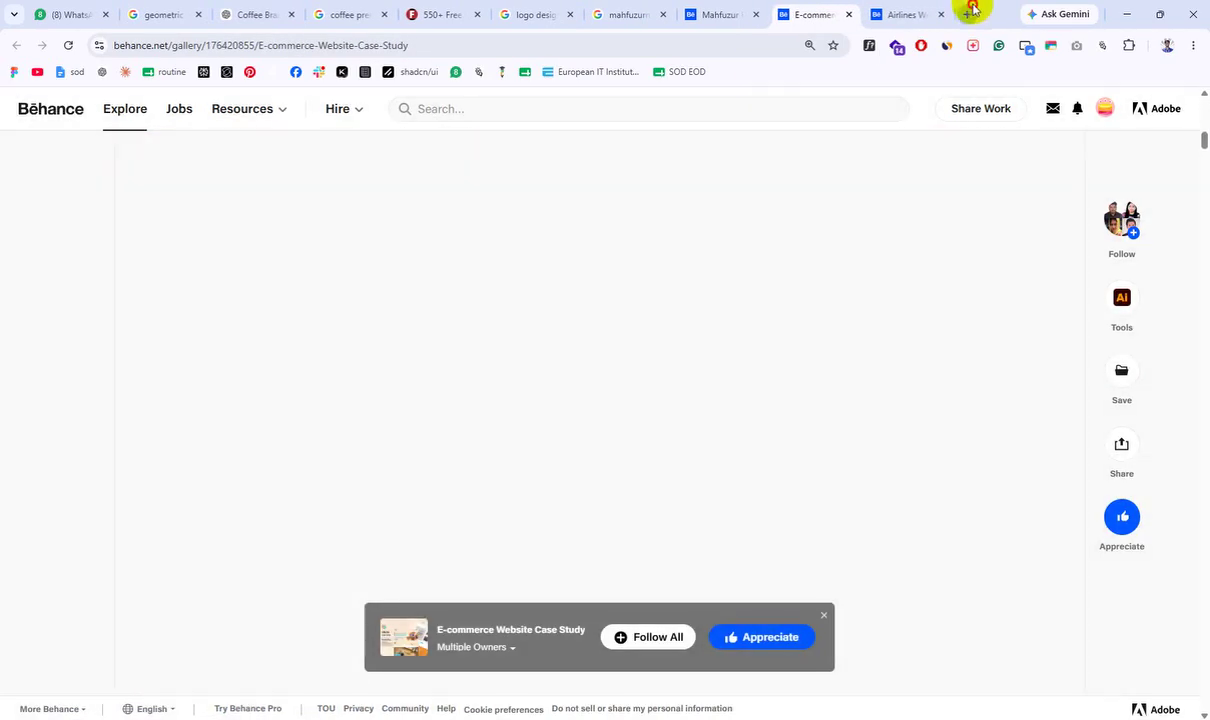
{"action": "left_click", "coordinate": [969, 12]}
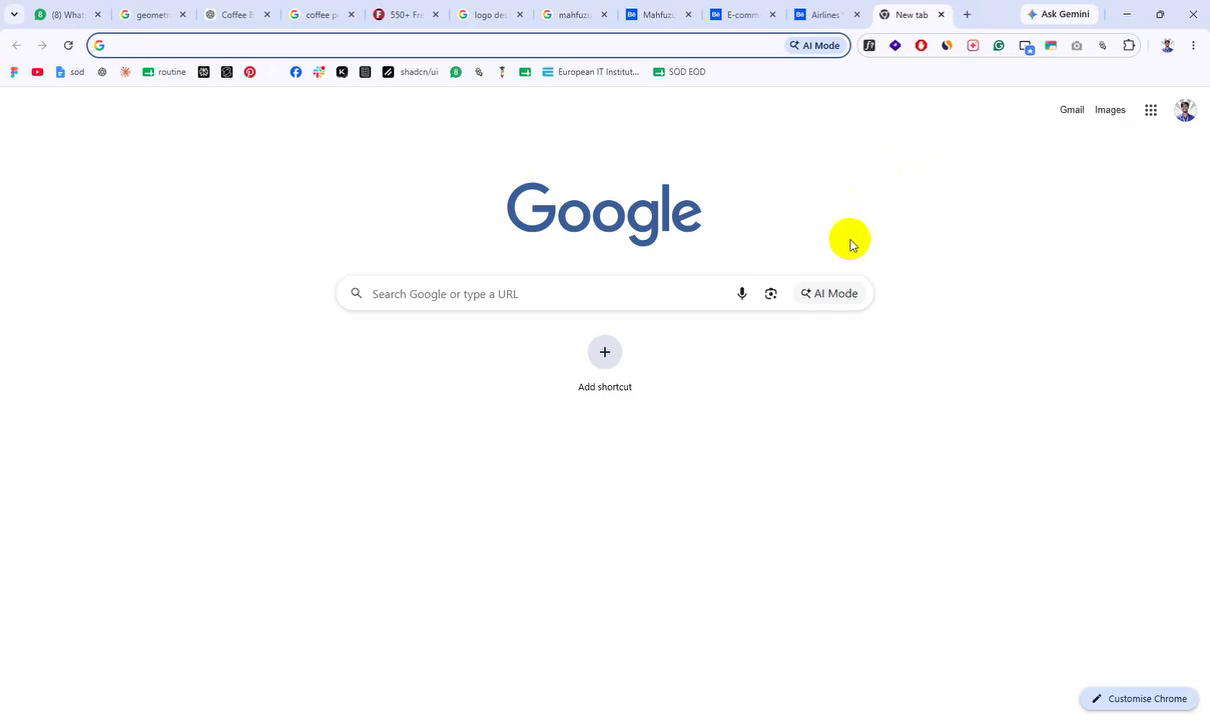
Step: Search the web for 'ui law' and glance over the results
{"action": "type", "text": "ui law"}
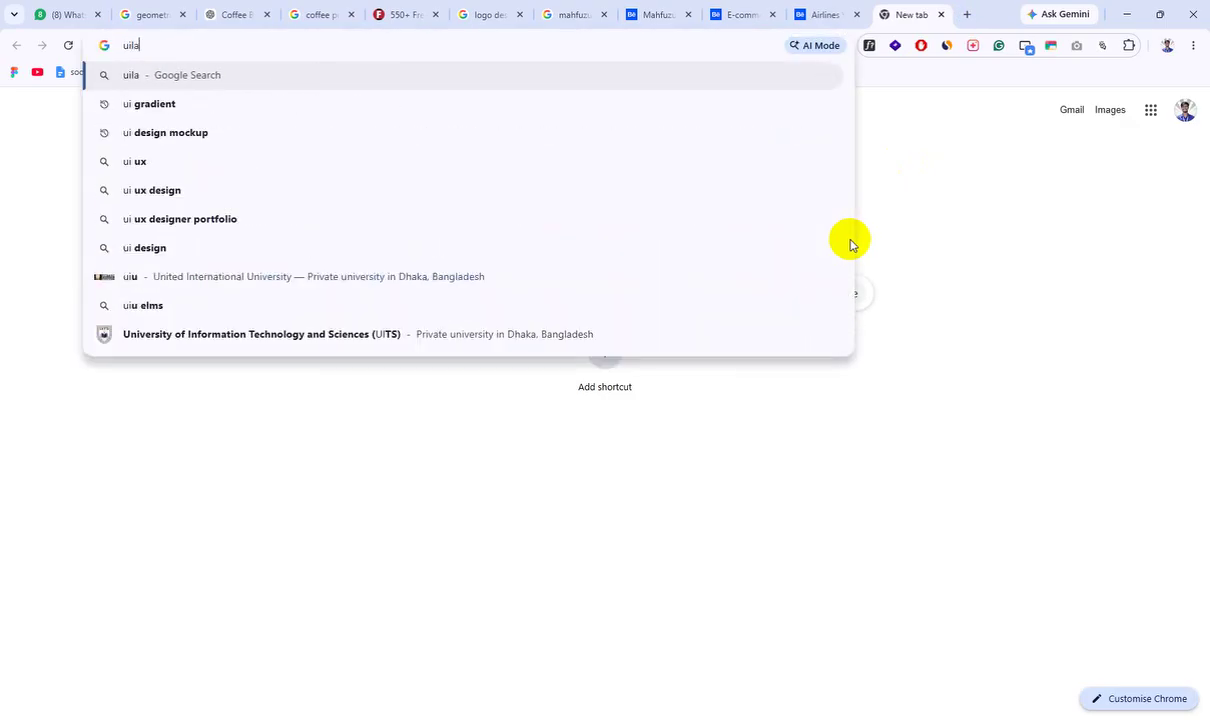
{"action": "key", "text": "Return"}
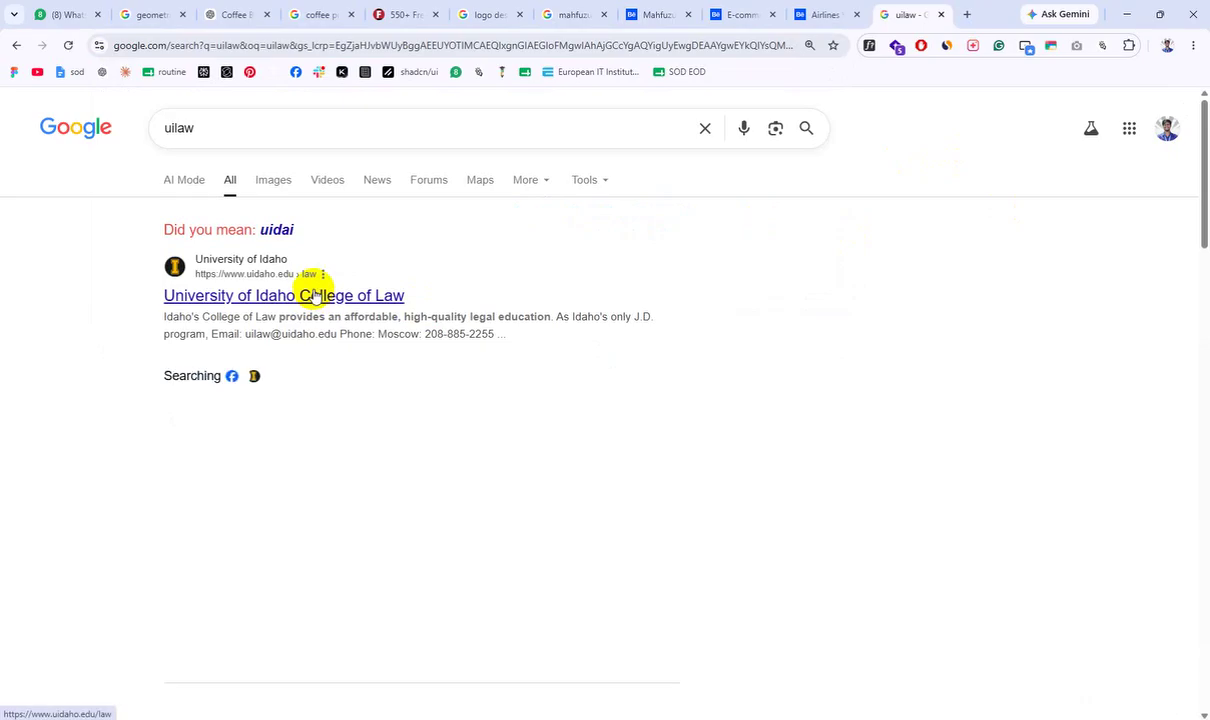
{"action": "scroll", "coordinate": [360, 295], "scroll_direction": "down", "scroll_amount": 10}
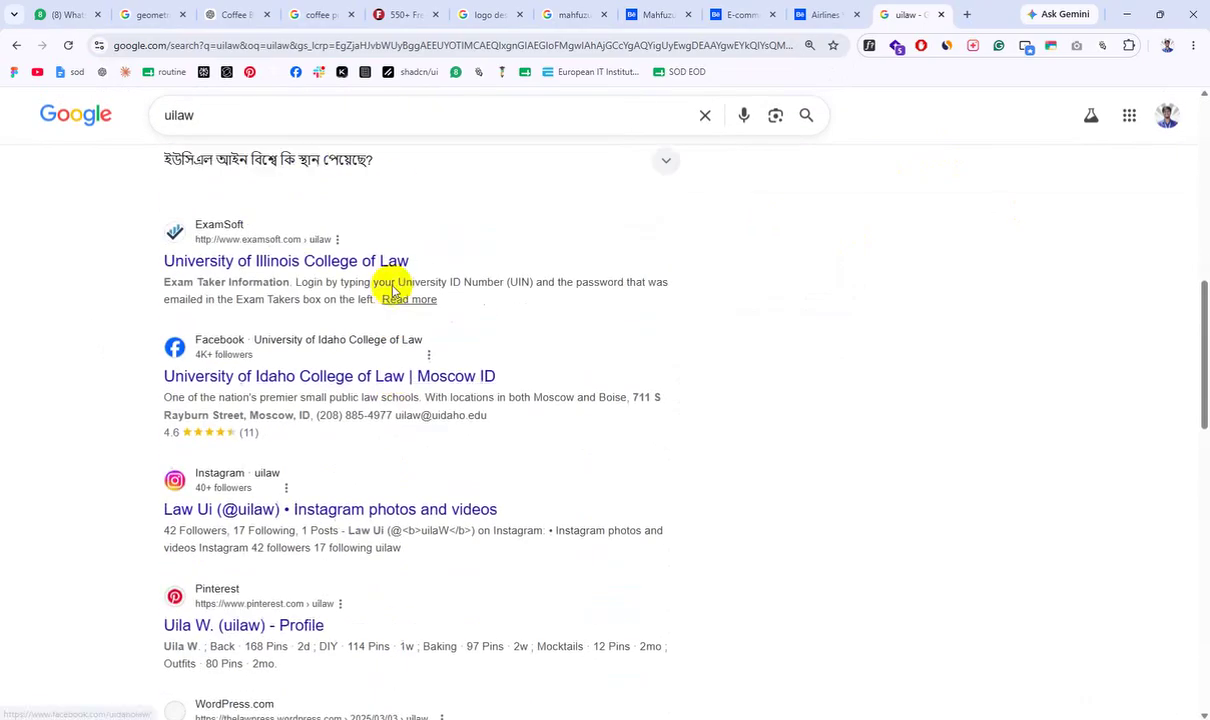
{"action": "scroll", "coordinate": [393, 292], "scroll_direction": "up", "scroll_amount": 2}
Step: In a new tab, search 'design.principles' and open the principles.design library site
{"action": "left_click", "coordinate": [965, 10]}
{"action": "type", "text": "de"}
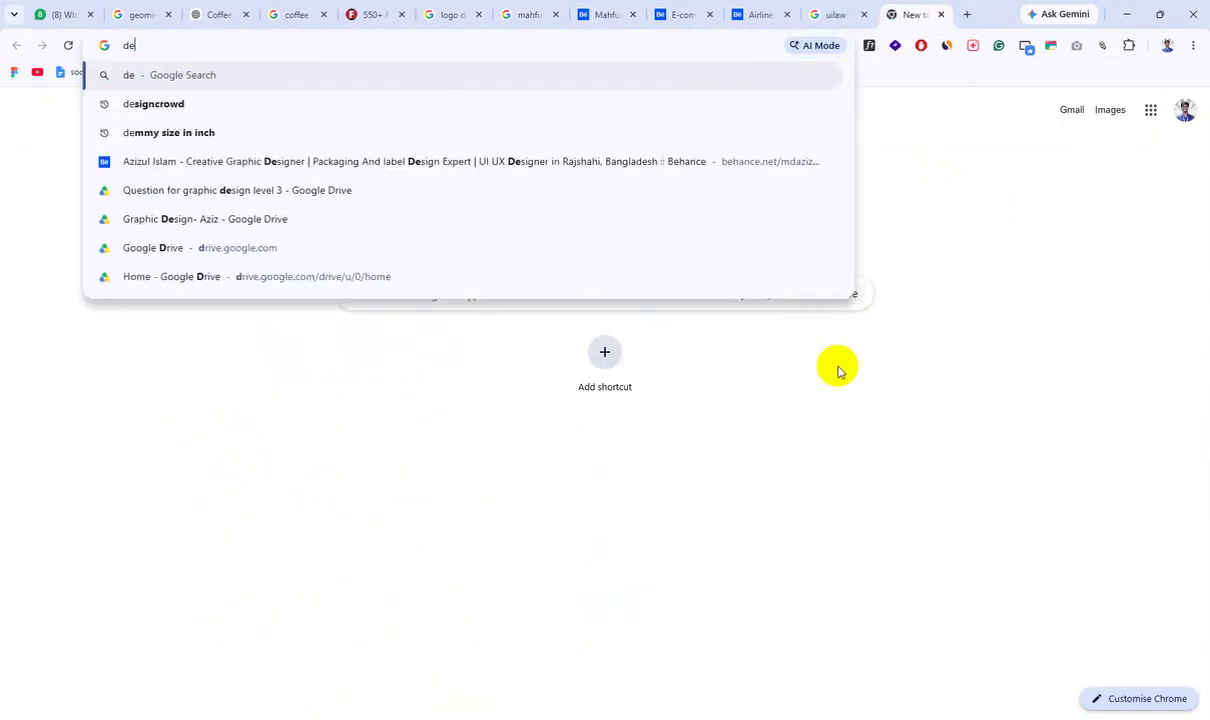
{"action": "type", "text": "sign."}
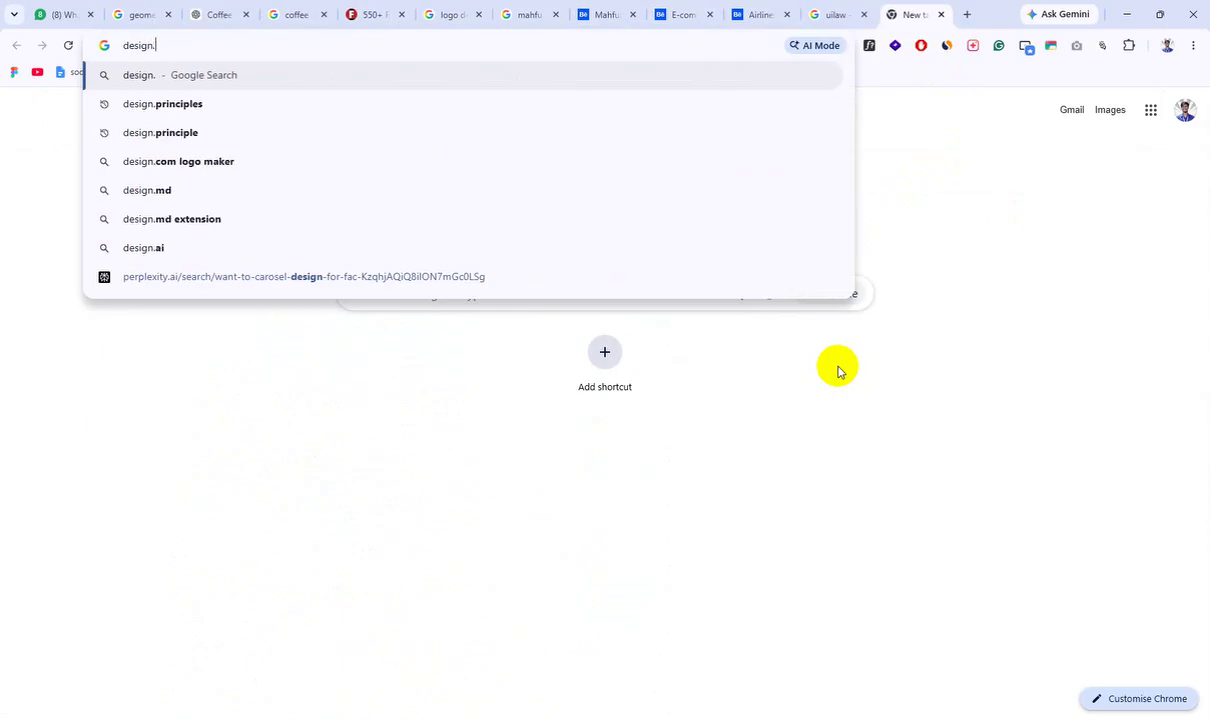
{"action": "type", "text": "pr"}
{"action": "type", "text": "inc"}
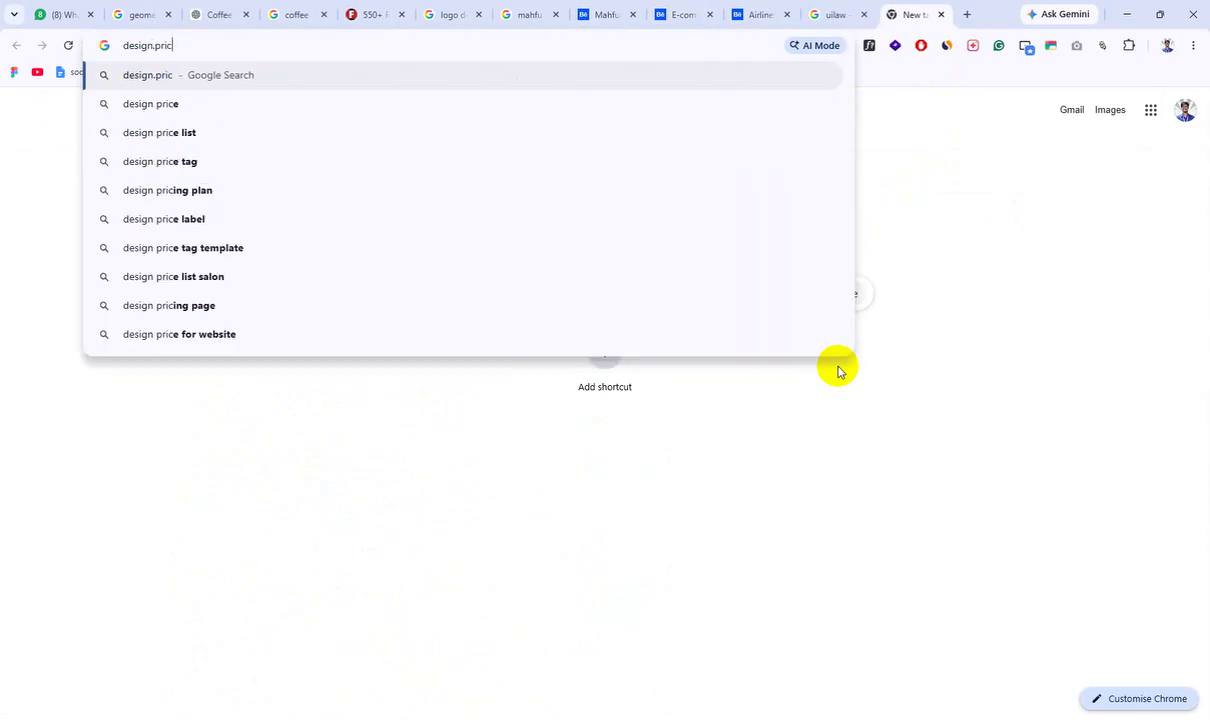
{"action": "type", "text": "ip"}
{"action": "key", "text": "Return"}
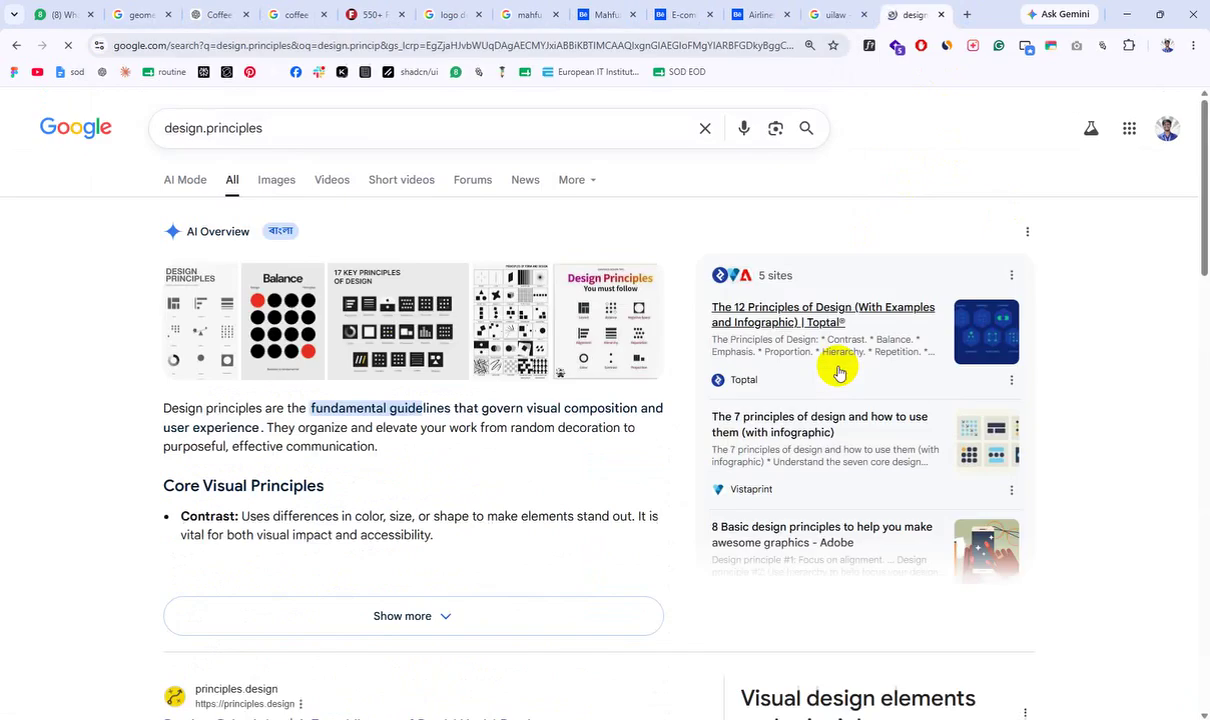
{"action": "scroll", "coordinate": [203, 575], "scroll_direction": "down", "scroll_amount": 3}
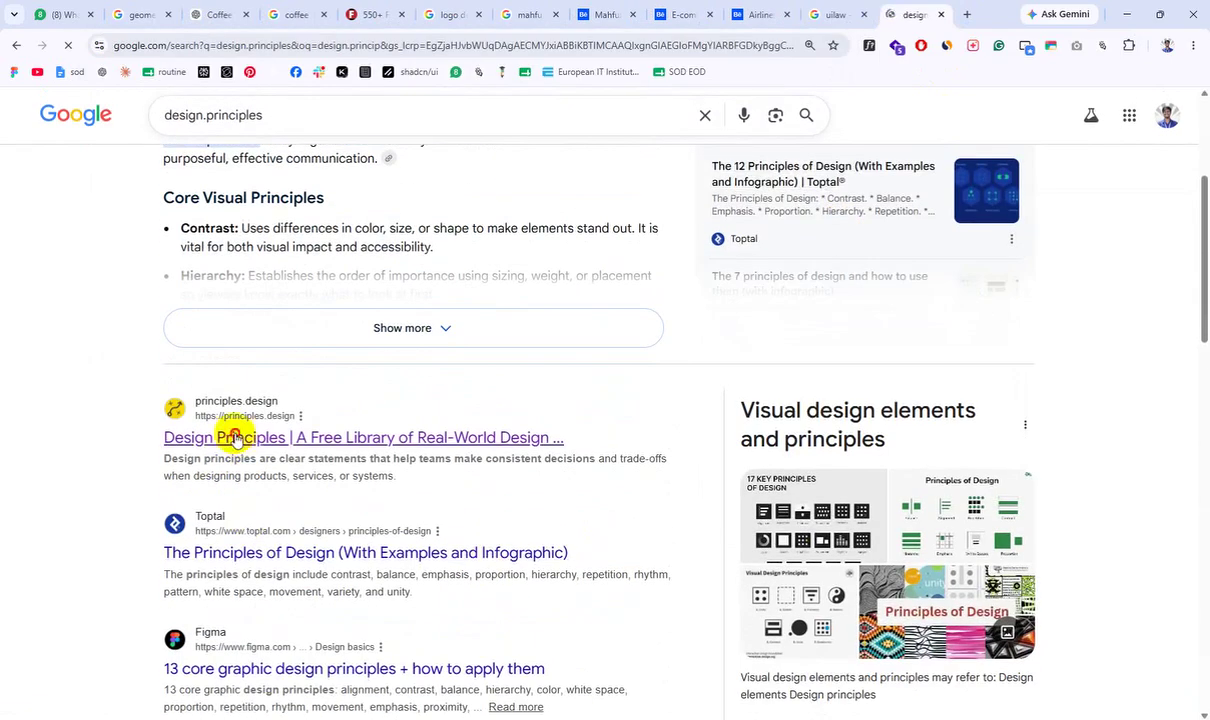
{"action": "left_click", "coordinate": [235, 435]}
Step: Scroll through principles.design's featured examples and back up to its 236-example, 1661-principle hero
{"action": "scroll", "coordinate": [738, 235], "scroll_direction": "down", "scroll_amount": 15}
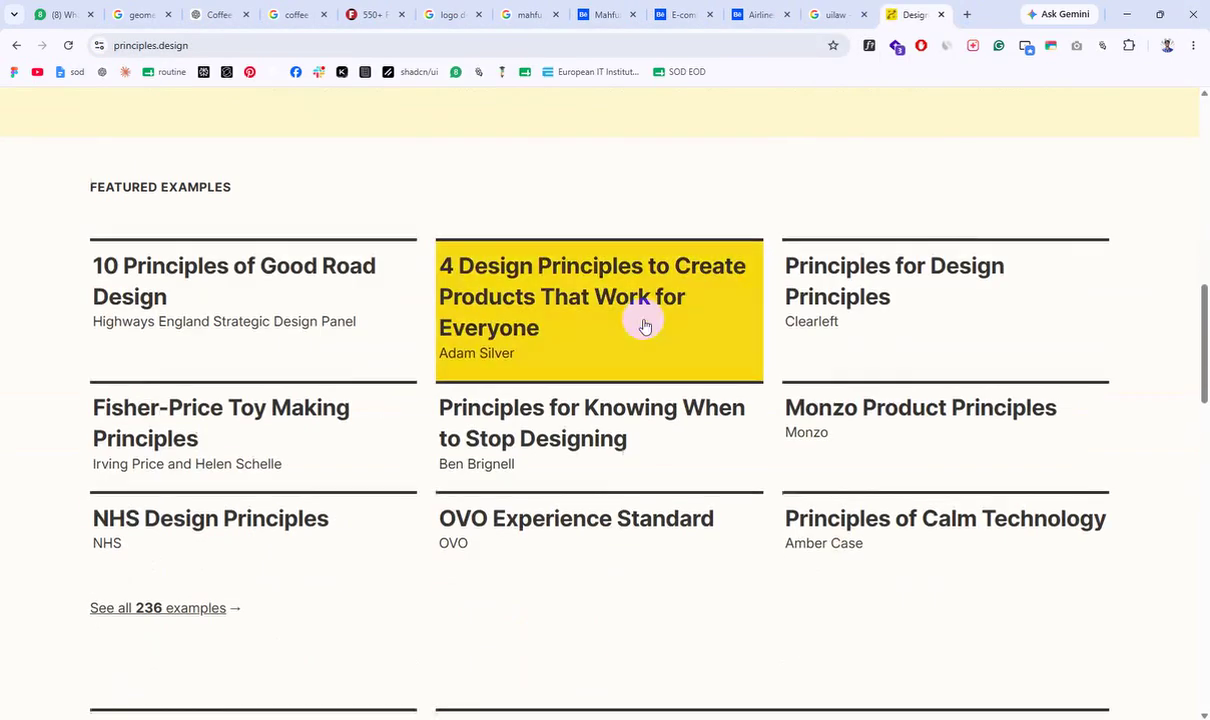
{"action": "scroll", "coordinate": [454, 405], "scroll_direction": "down", "scroll_amount": 5}
{"action": "scroll", "coordinate": [459, 405], "scroll_direction": "up", "scroll_amount": 15}
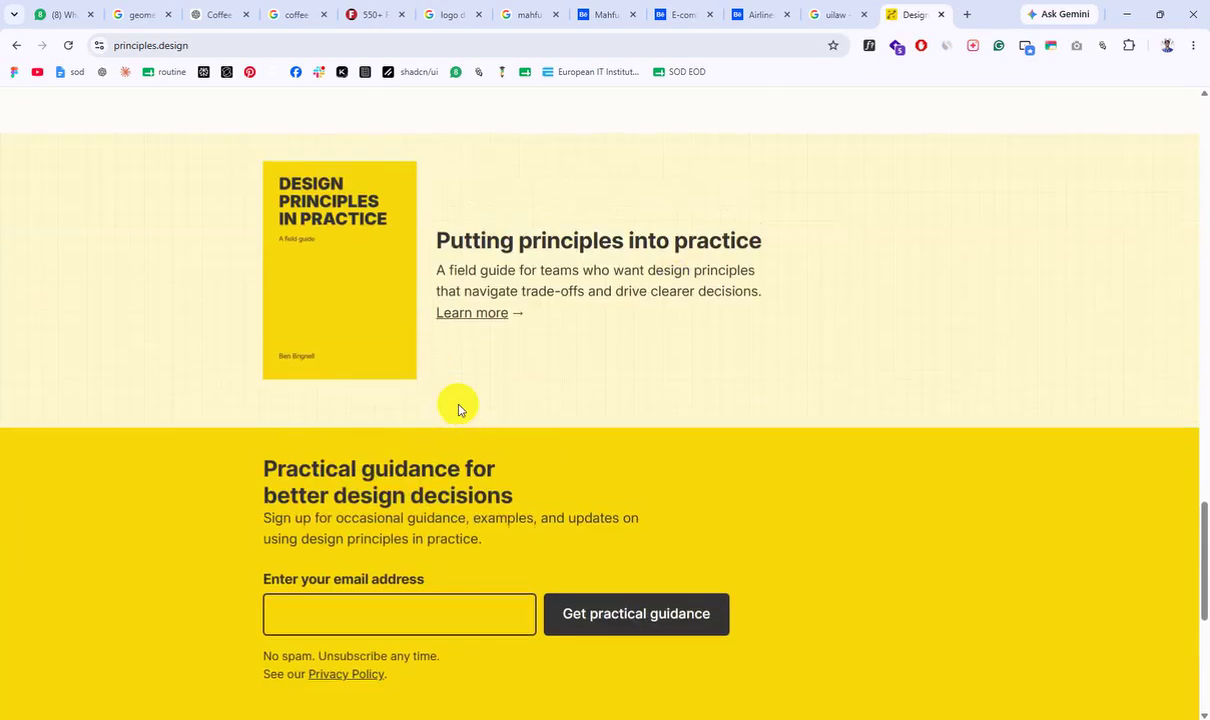
{"action": "scroll", "coordinate": [457, 409], "scroll_direction": "down", "scroll_amount": 5}
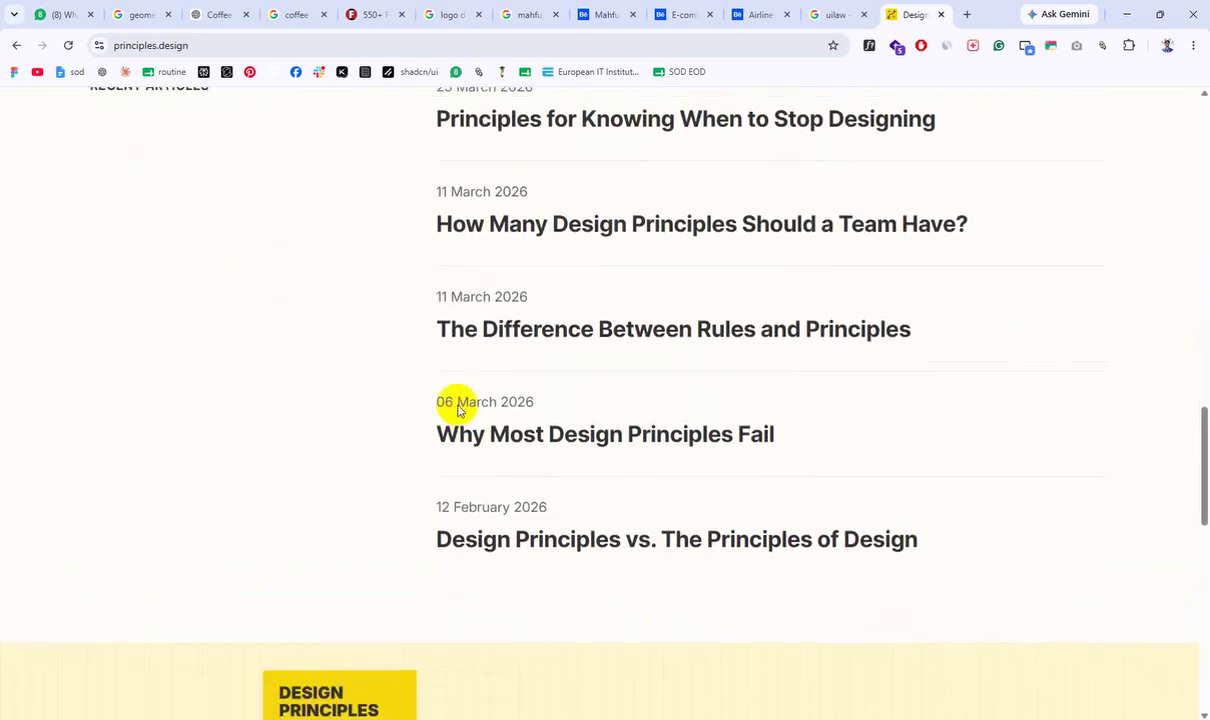
{"action": "scroll", "coordinate": [457, 409], "scroll_direction": "up", "scroll_amount": 4}
{"action": "scroll", "coordinate": [457, 409], "scroll_direction": "up", "scroll_amount": 4}
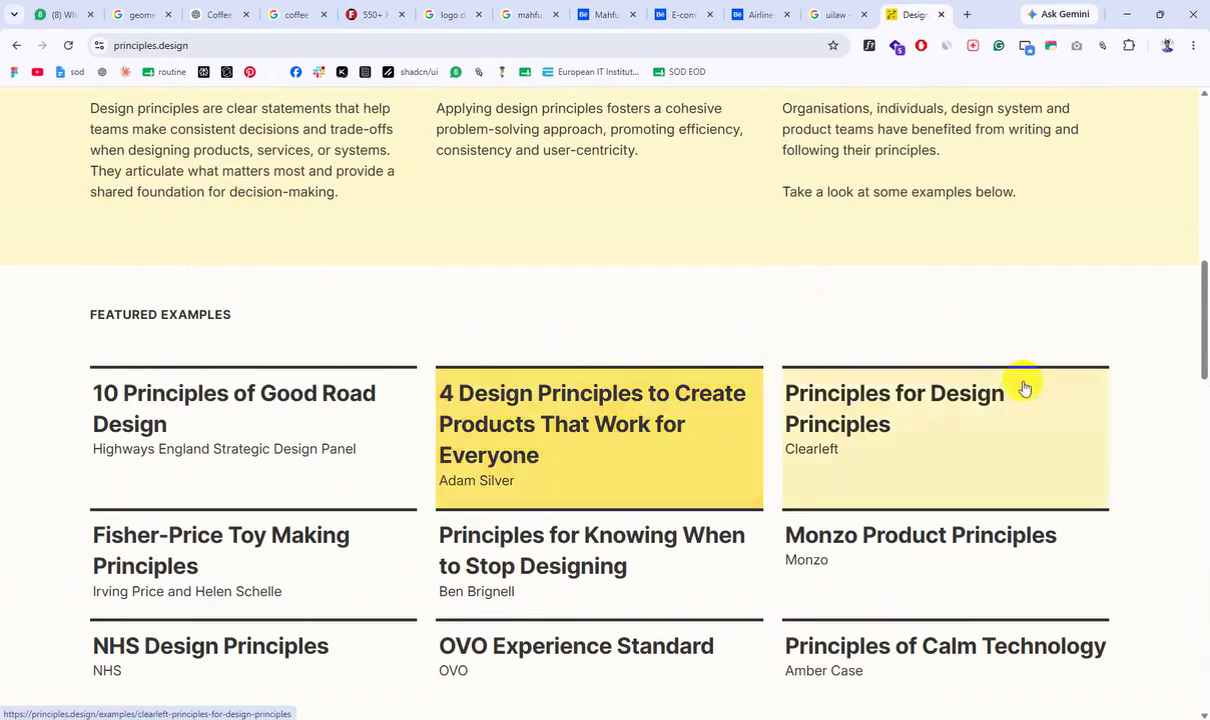
{"action": "scroll", "coordinate": [230, 440], "scroll_direction": "down", "scroll_amount": 2}
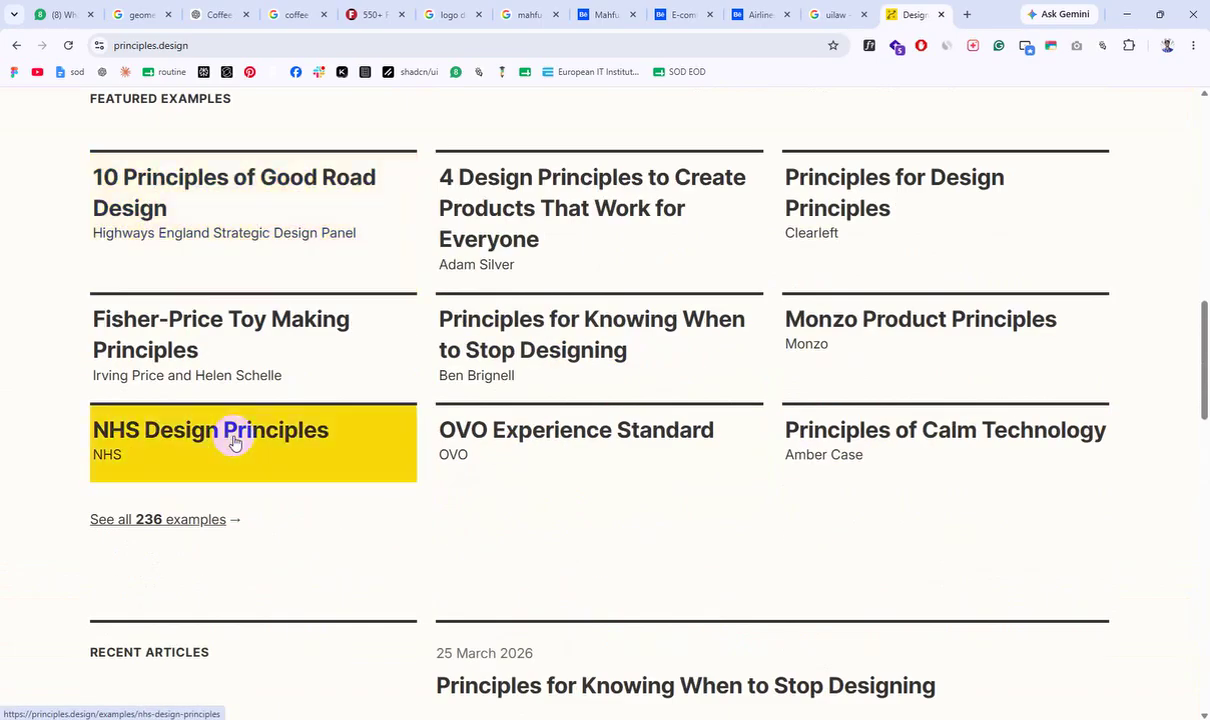
{"action": "scroll", "coordinate": [235, 442], "scroll_direction": "down", "scroll_amount": 4}
{"action": "scroll", "coordinate": [233, 440], "scroll_direction": "down", "scroll_amount": 6}
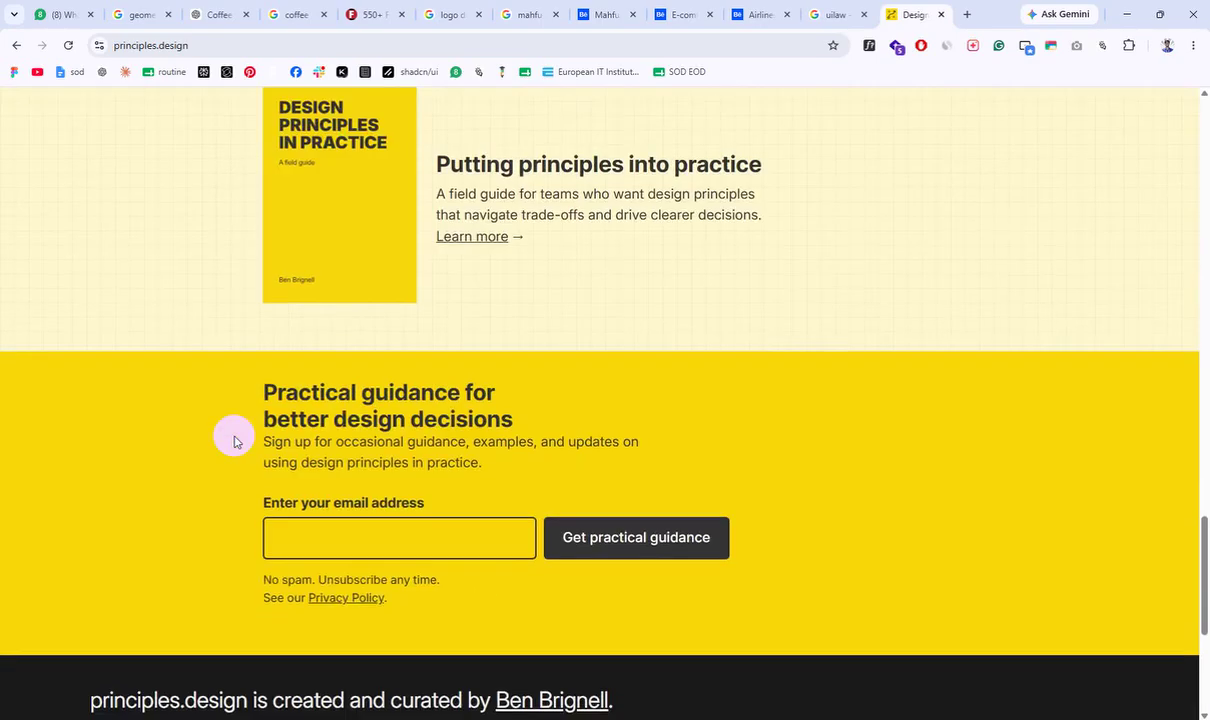
{"action": "scroll", "coordinate": [235, 440], "scroll_direction": "up", "scroll_amount": 6}
{"action": "scroll", "coordinate": [241, 440], "scroll_direction": "up", "scroll_amount": 5}
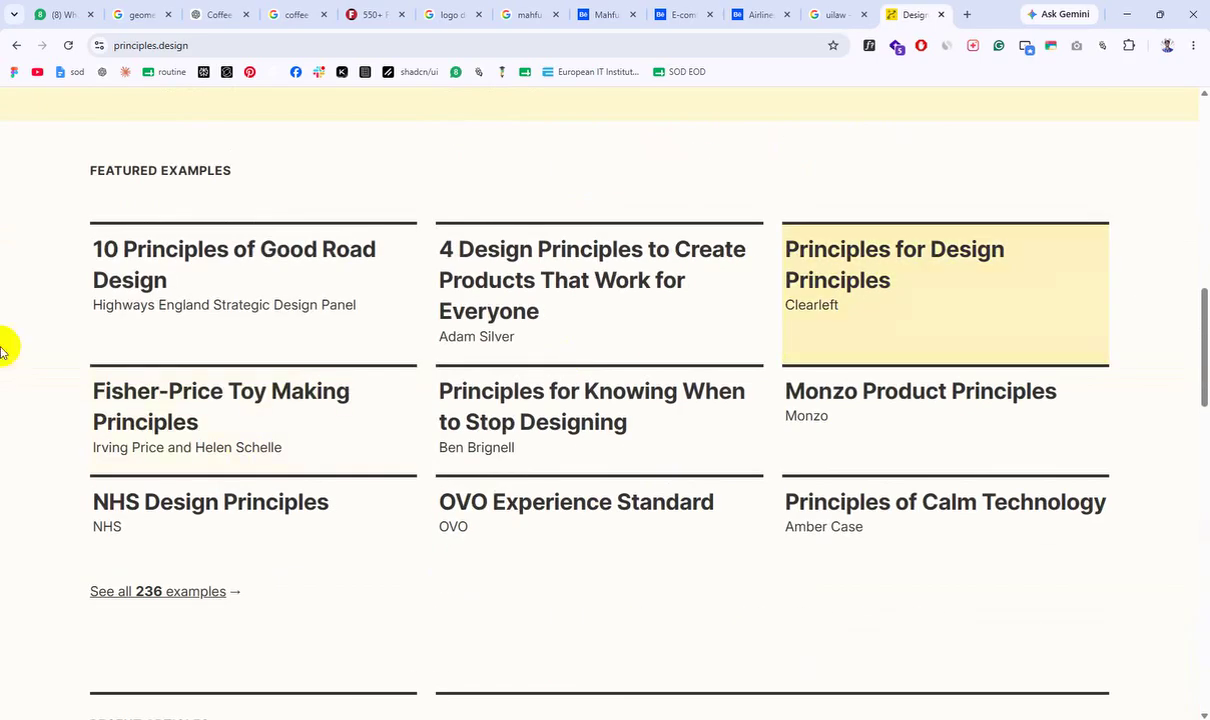
{"action": "scroll", "coordinate": [492, 300], "scroll_direction": "up", "scroll_amount": 2}
{"action": "scroll", "coordinate": [492, 300], "scroll_direction": "up", "scroll_amount": 7}
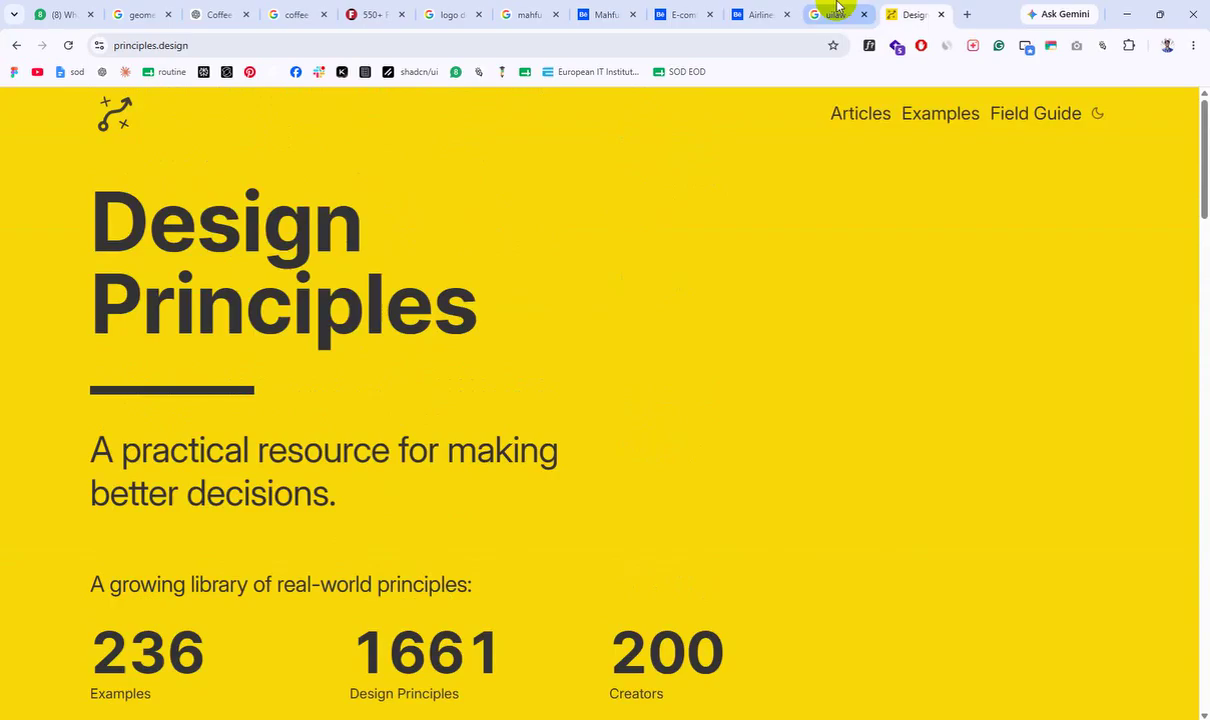
Step: Replace the uilaw query with 'ux laws', open Laws of UX: Home and scroll down its laws
{"action": "left_click", "coordinate": [838, 14]}
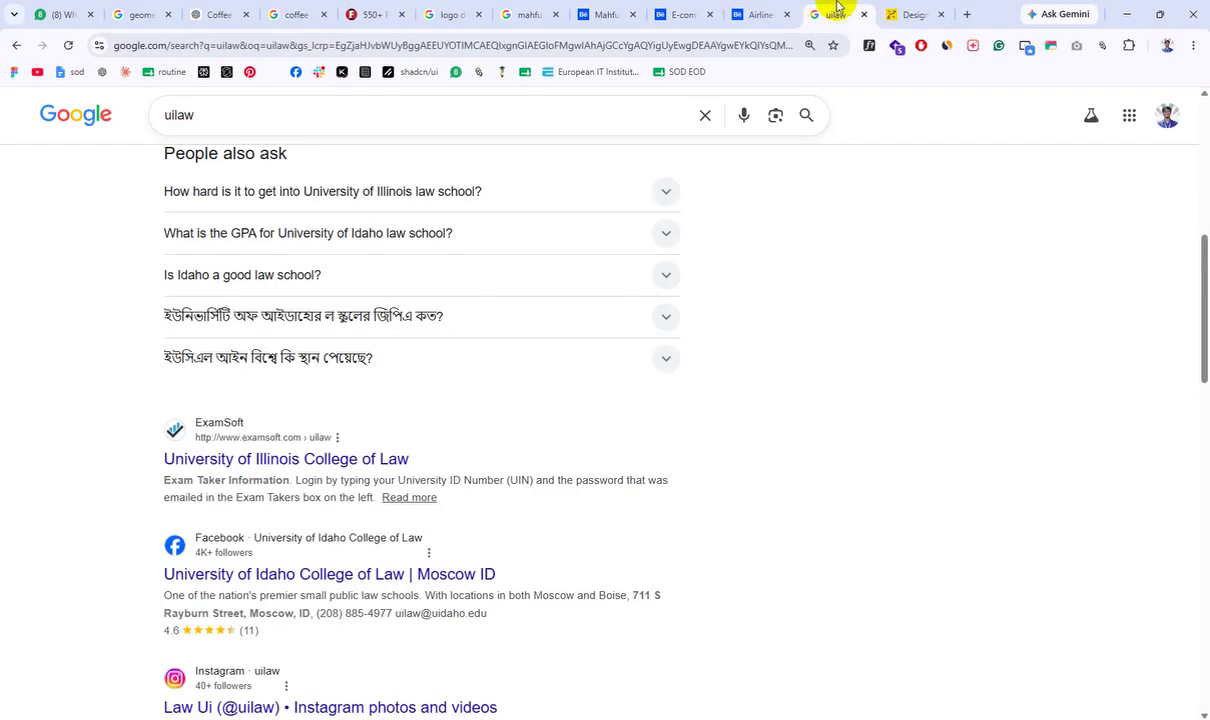
{"action": "scroll", "coordinate": [683, 230], "scroll_direction": "up", "scroll_amount": 4}
{"action": "left_click", "coordinate": [705, 115]}
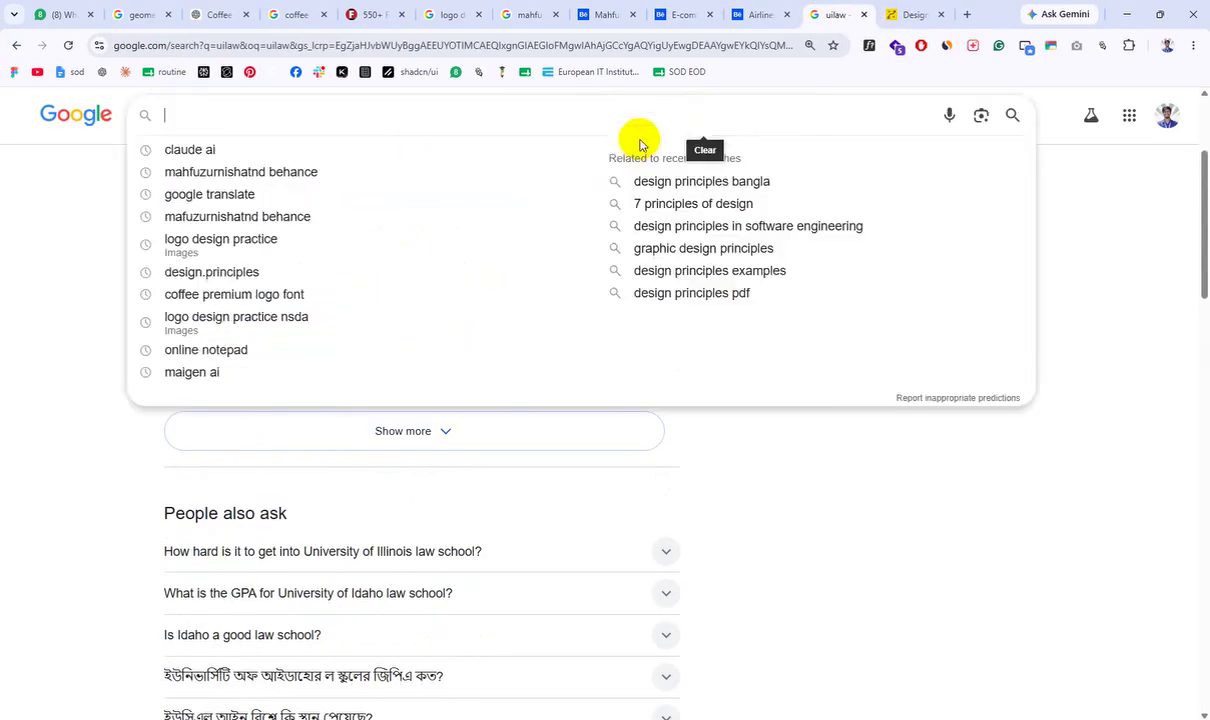
{"action": "type", "text": "ux laws"}
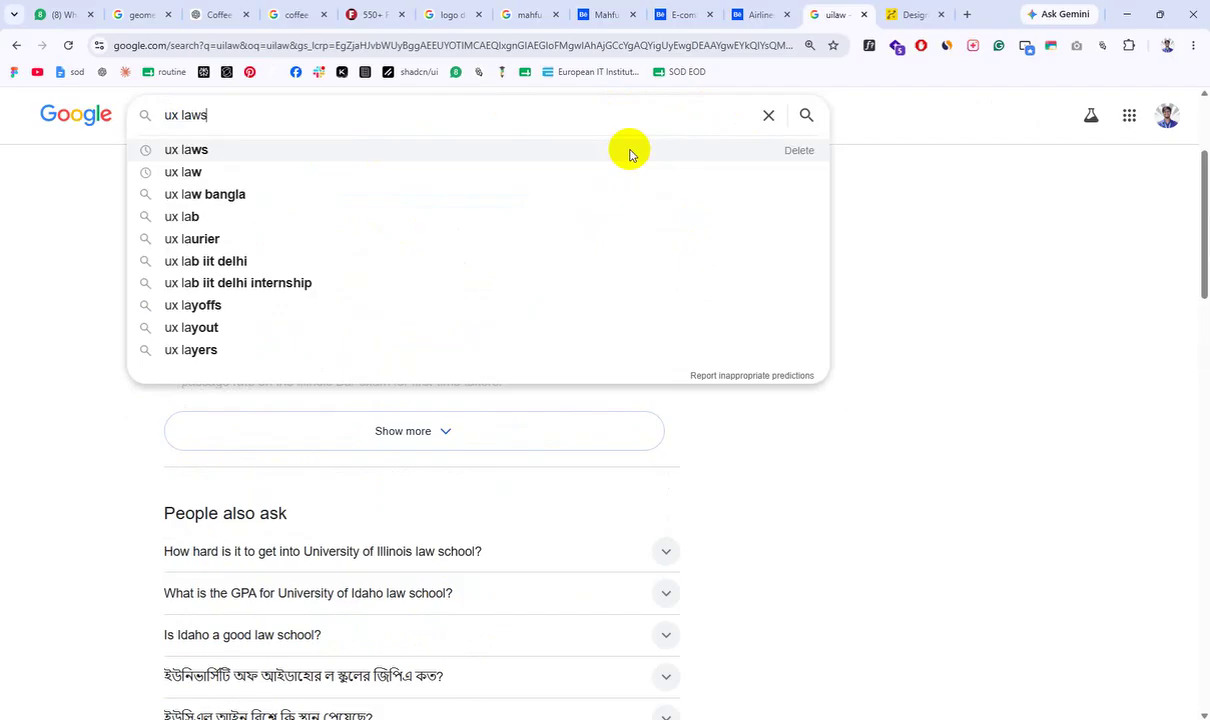
{"action": "left_click", "coordinate": [630, 150]}
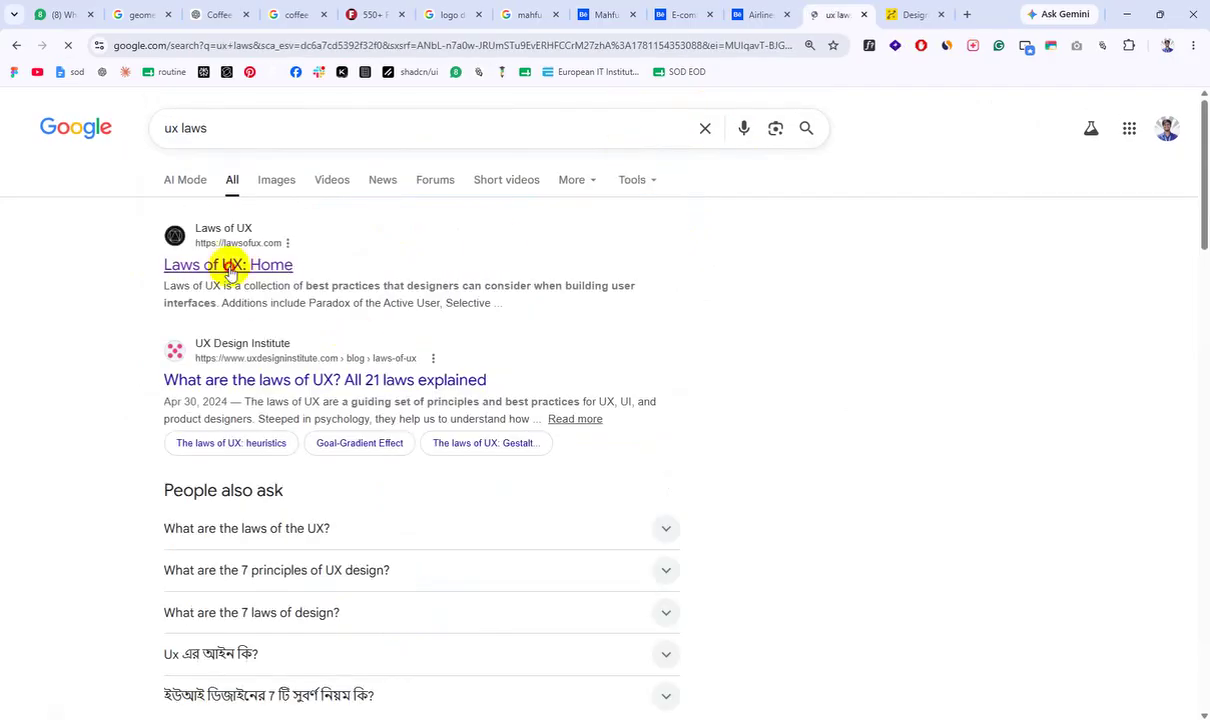
{"action": "left_click", "coordinate": [230, 266]}
{"action": "scroll", "coordinate": [428, 298], "scroll_direction": "down", "scroll_amount": 20}
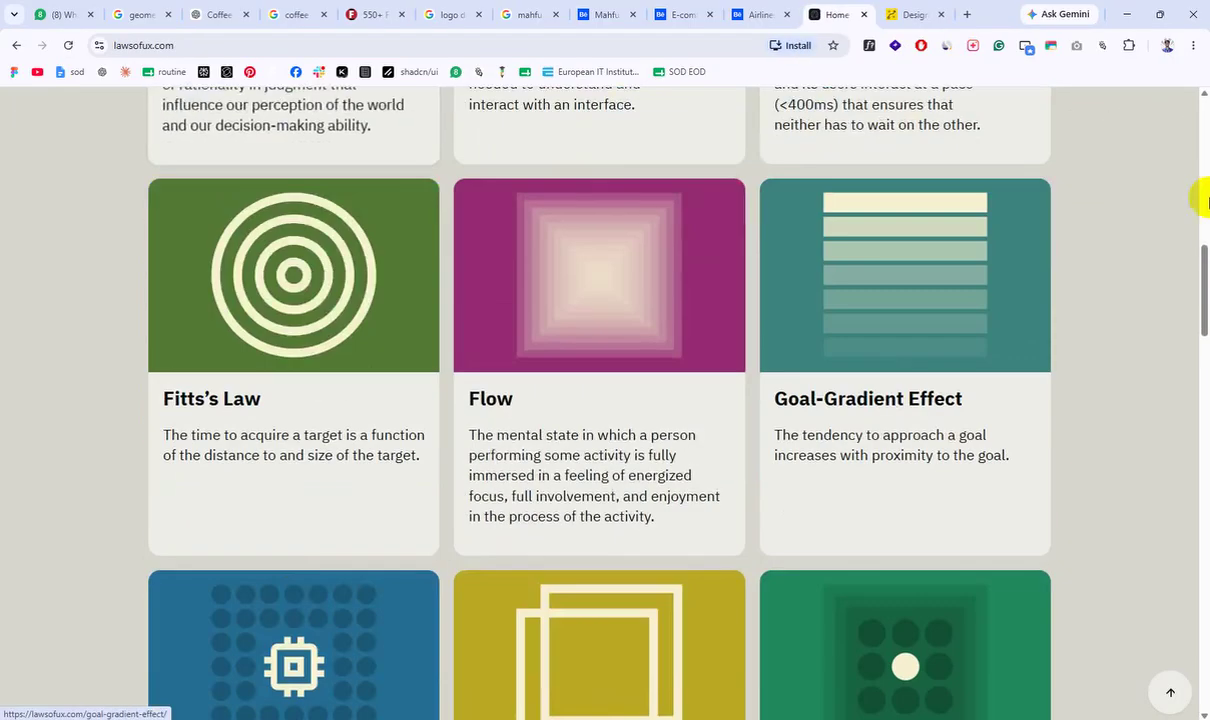
{"action": "scroll", "coordinate": [109, 375], "scroll_direction": "down", "scroll_amount": 12}
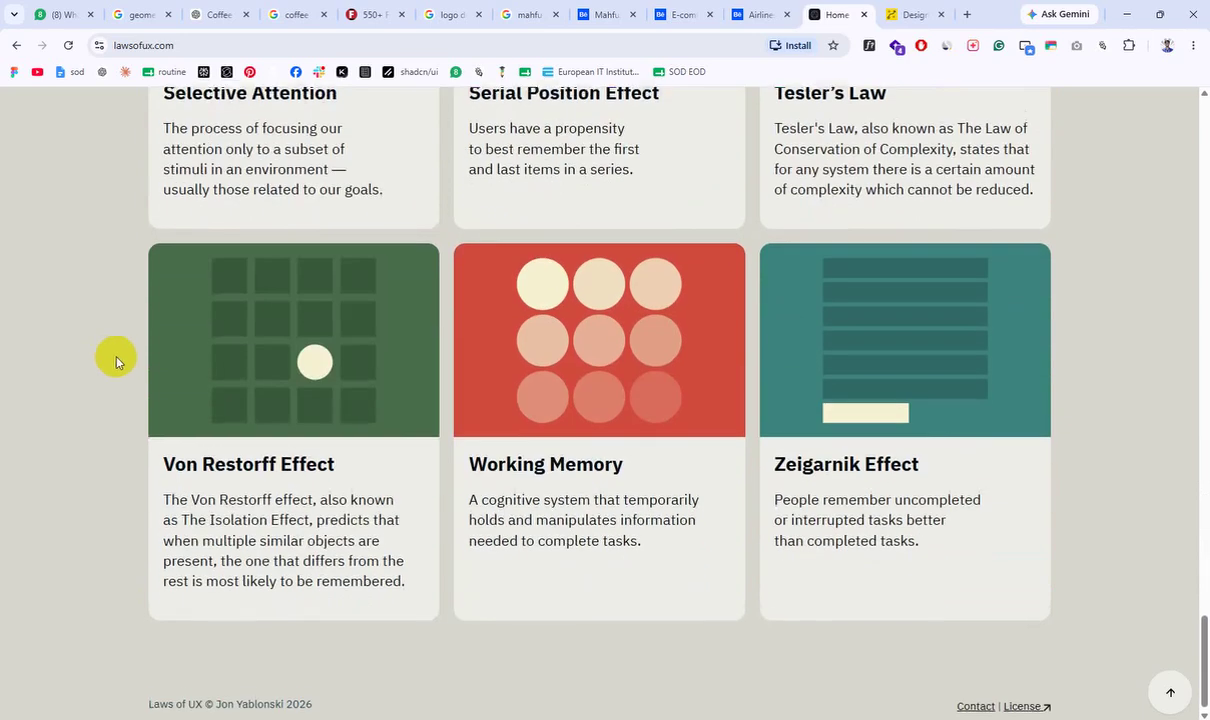
{"action": "left_click", "coordinate": [781, 10]}
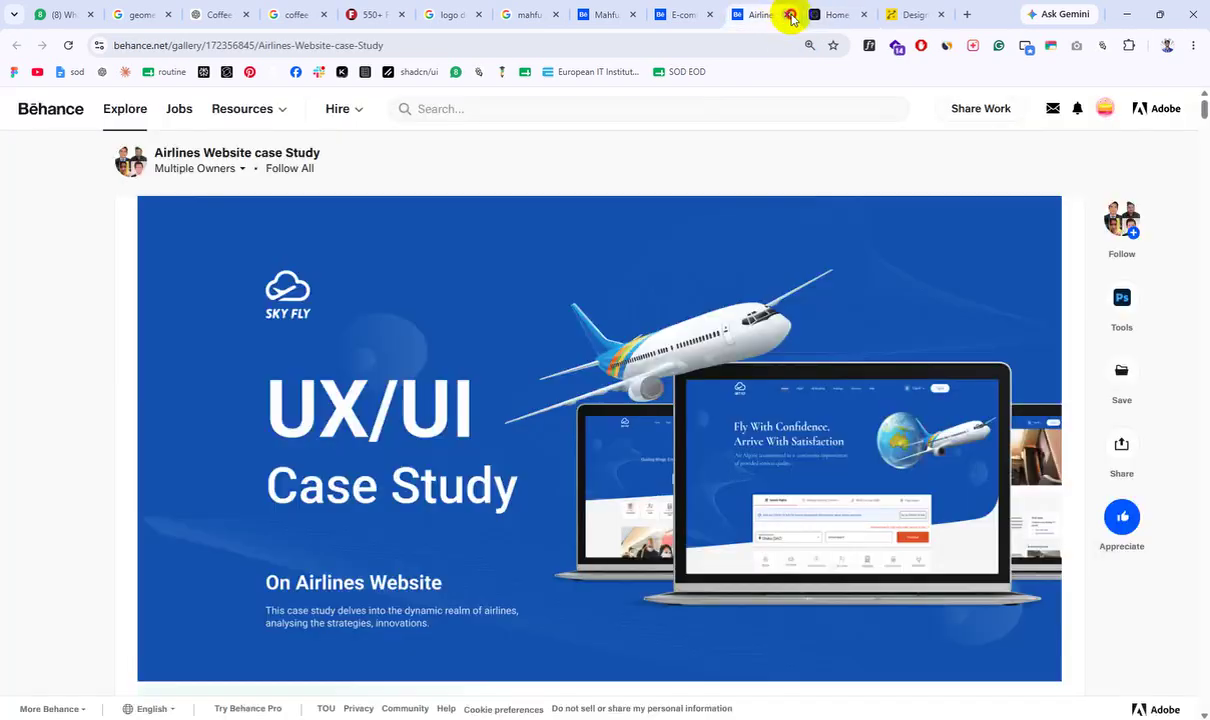
Step: Close the Airlines, E-commerce, Behance portfolio and logo design practice search tabs
{"action": "left_click", "coordinate": [786, 14]}
{"action": "left_click", "coordinate": [690, 14]}
{"action": "left_click", "coordinate": [708, 15]}
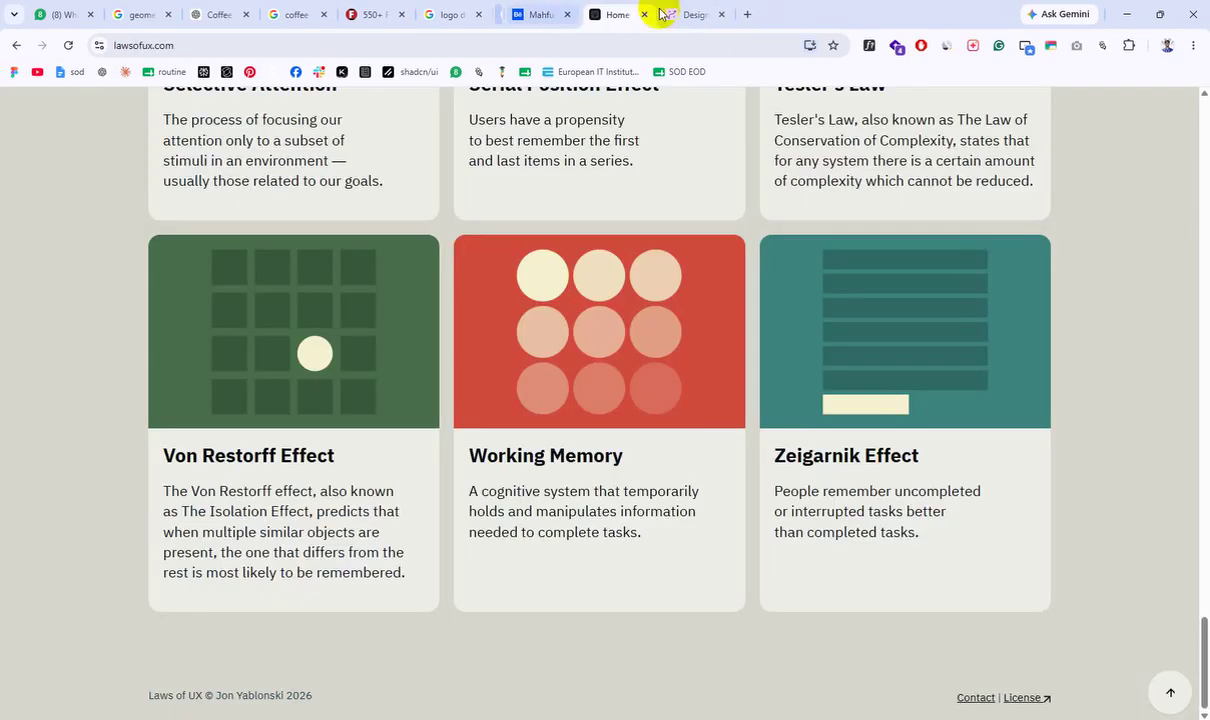
{"action": "left_click", "coordinate": [549, 7]}
{"action": "left_click", "coordinate": [555, 14]}
{"action": "left_click", "coordinate": [460, 15]}
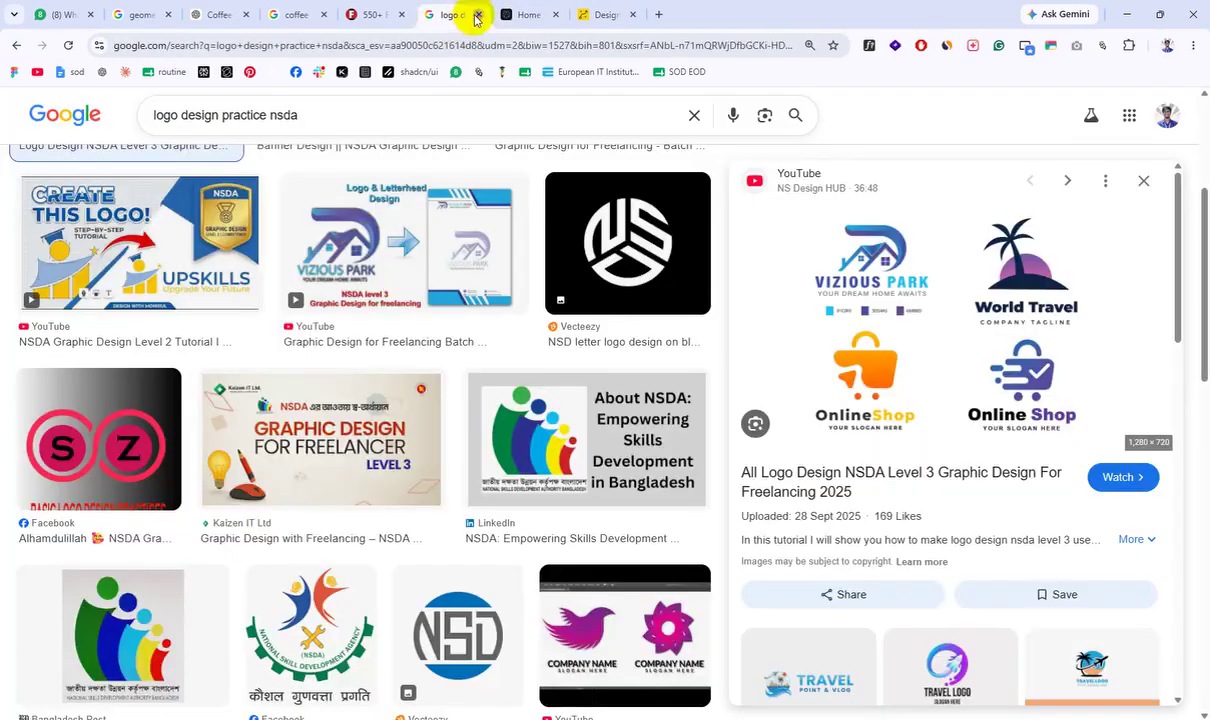
{"action": "left_click", "coordinate": [476, 15]}
Step: Check the coffee font and geometric logo tabs, then view Illustrator's reference logos artboard
{"action": "left_click", "coordinate": [380, 14]}
{"action": "scroll", "coordinate": [907, 418], "scroll_direction": "down", "scroll_amount": 4}
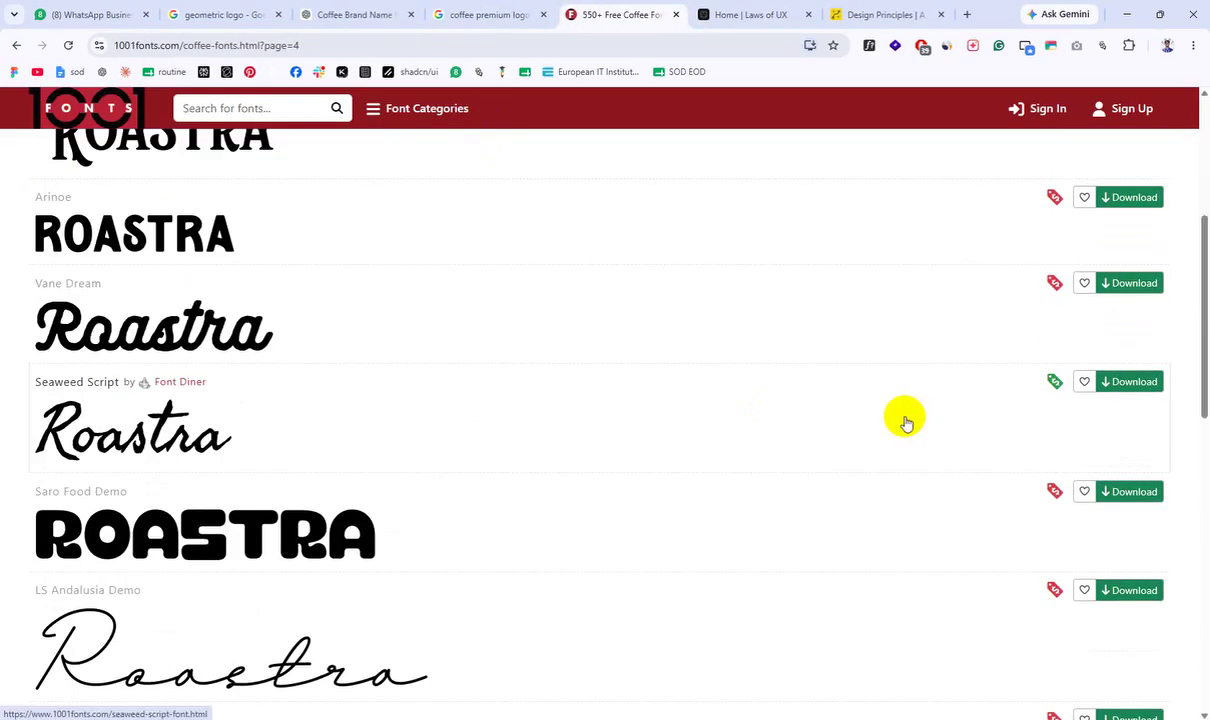
{"action": "left_click", "coordinate": [891, 14]}
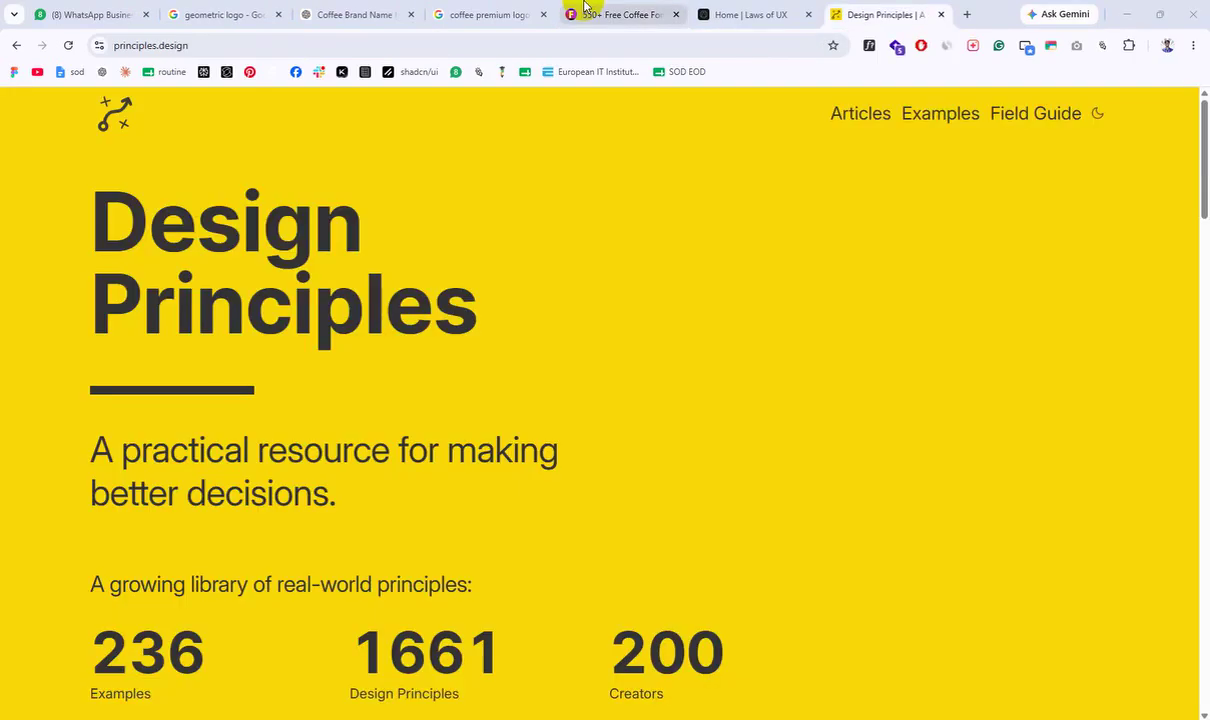
{"action": "left_click", "coordinate": [590, 14]}
{"action": "left_click", "coordinate": [513, 11]}
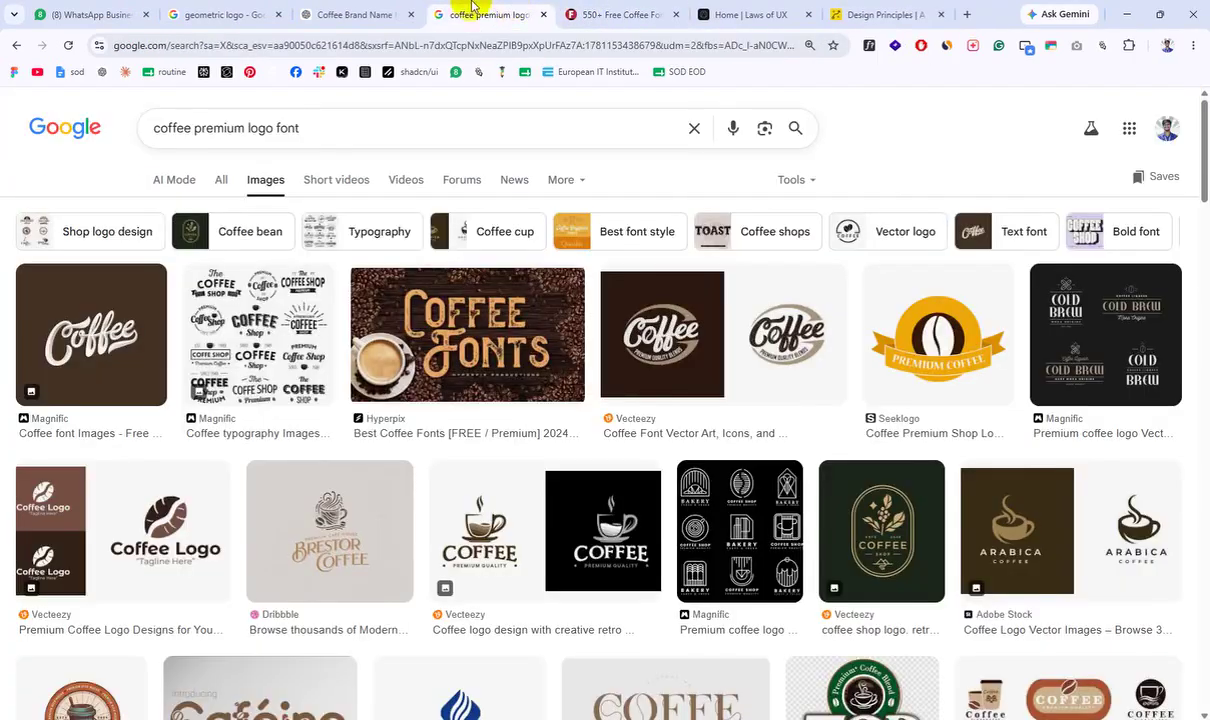
{"action": "left_click", "coordinate": [258, 10]}
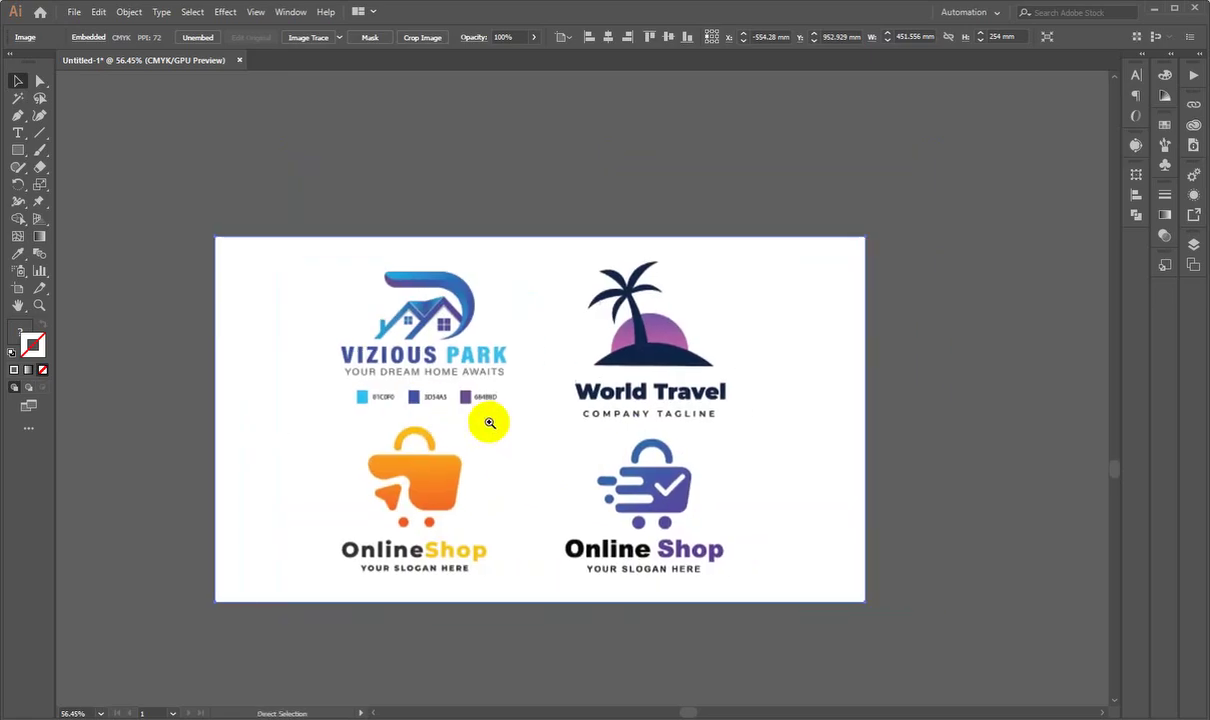
{"action": "left_click_drag", "start_coordinate": [489, 418], "coordinate": [529, 486]}
{"action": "left_click_drag", "start_coordinate": [594, 680], "coordinate": [677, 432]}
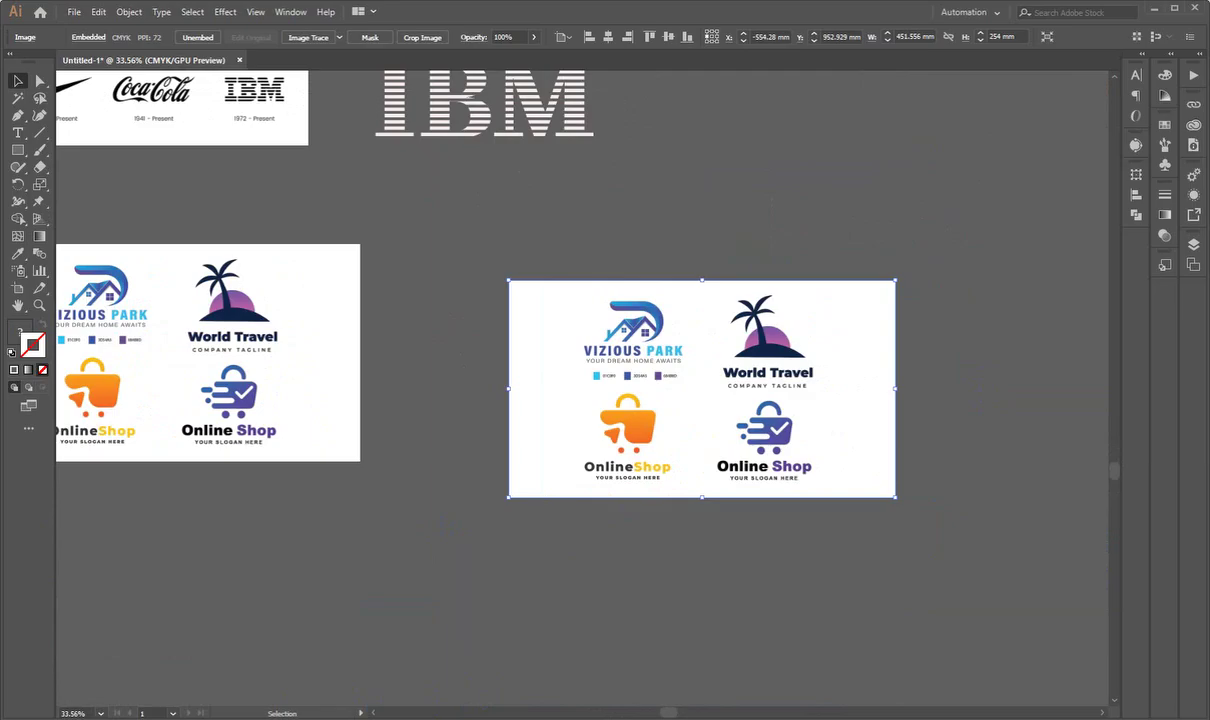
Step: Pan and zoom across the reference logos to centre closely on the purple Online Shop cart logo
{"action": "left_click_drag", "start_coordinate": [806, 302], "coordinate": [943, 413]}
{"action": "left_click_drag", "start_coordinate": [762, 565], "coordinate": [692, 432]}
{"action": "left_click_drag", "start_coordinate": [302, 490], "coordinate": [320, 512]}
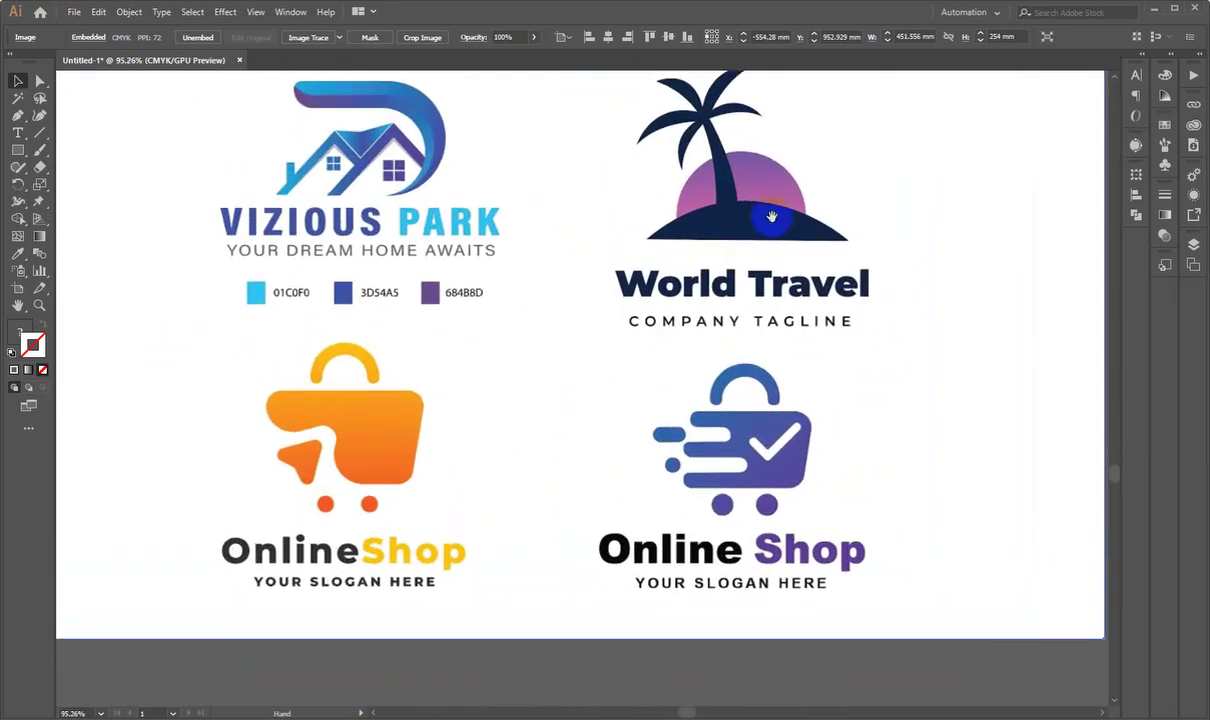
{"action": "left_click_drag", "start_coordinate": [522, 569], "coordinate": [580, 585]}
{"action": "left_click_drag", "start_coordinate": [640, 445], "coordinate": [829, 281]}
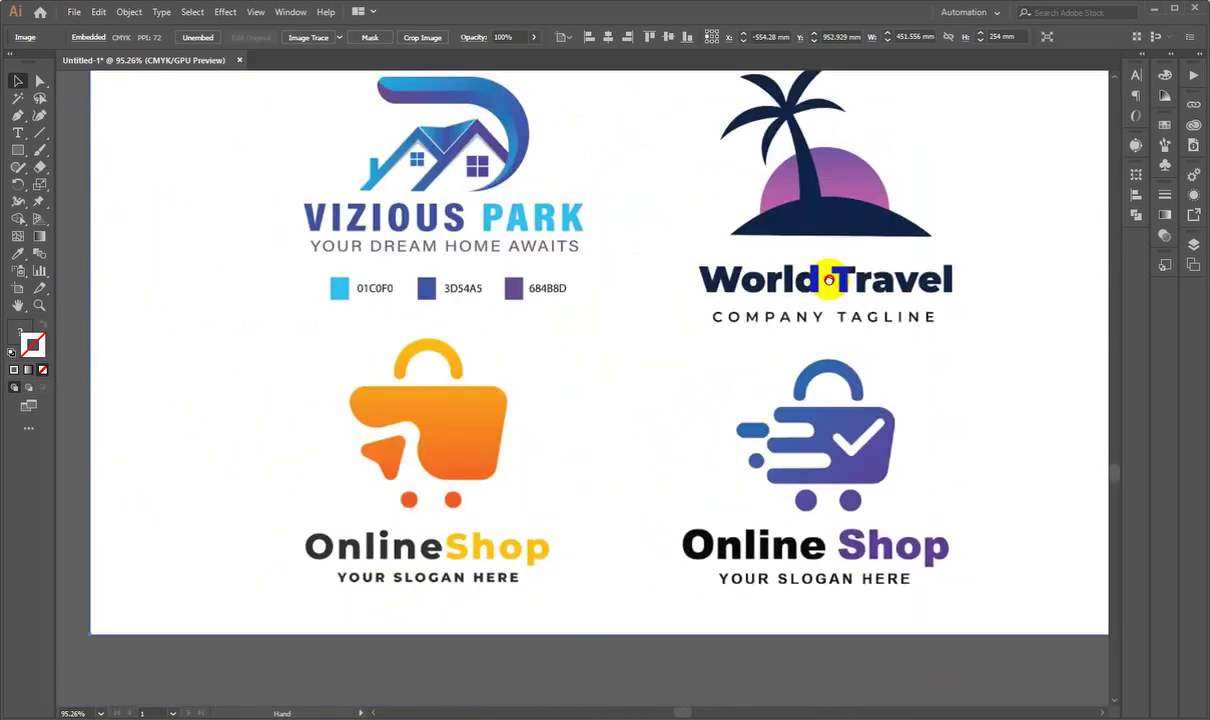
{"action": "scroll", "coordinate": [829, 281], "scroll_direction": "down", "scroll_amount": 2}
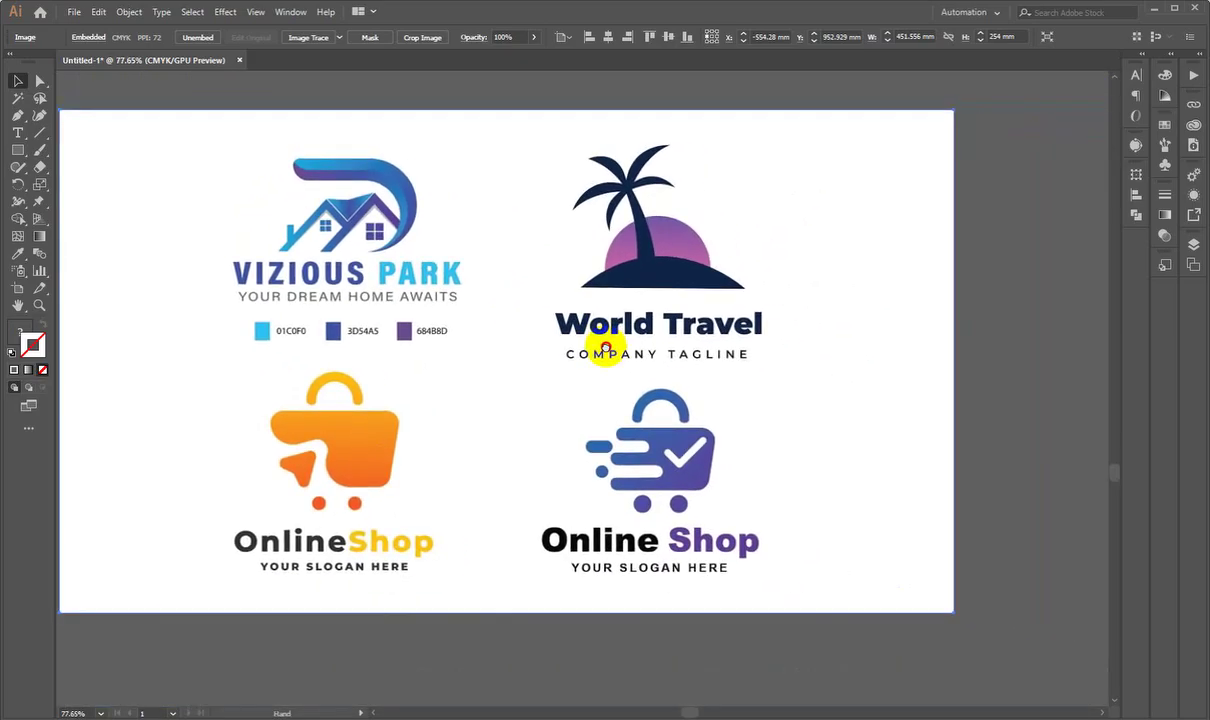
{"action": "left_click_drag", "start_coordinate": [605, 348], "coordinate": [356, 461]}
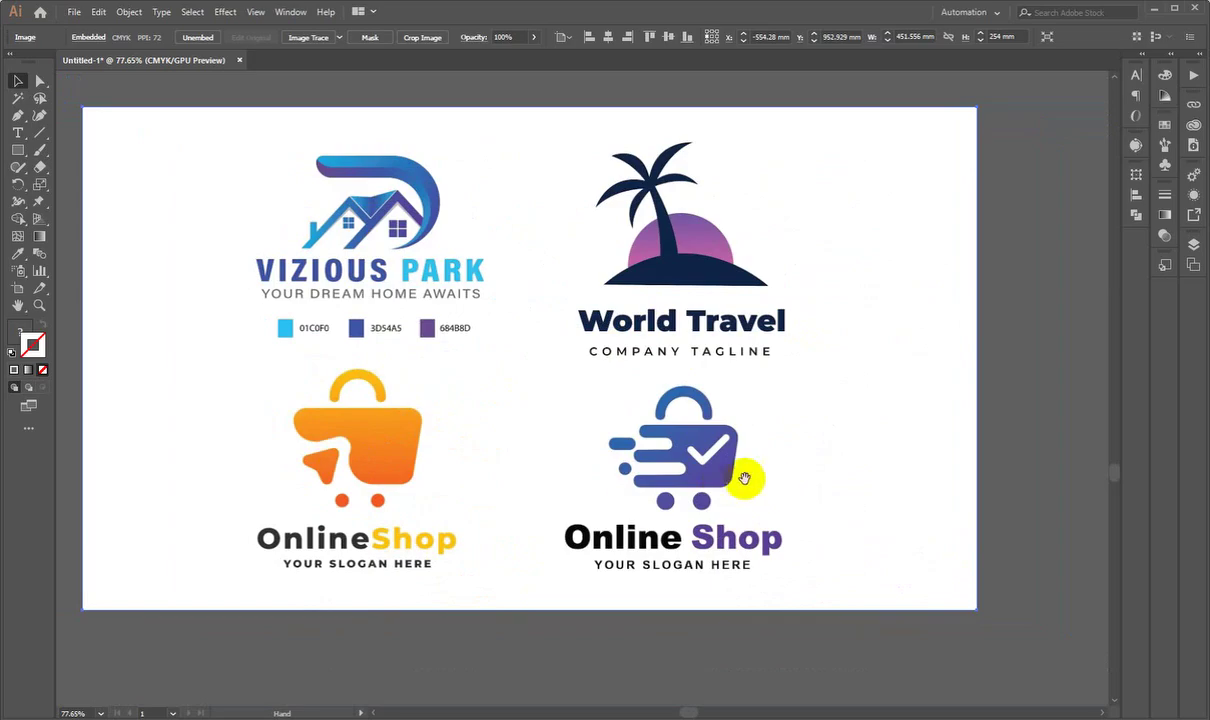
{"action": "scroll", "coordinate": [729, 283], "scroll_direction": "up", "scroll_amount": 2}
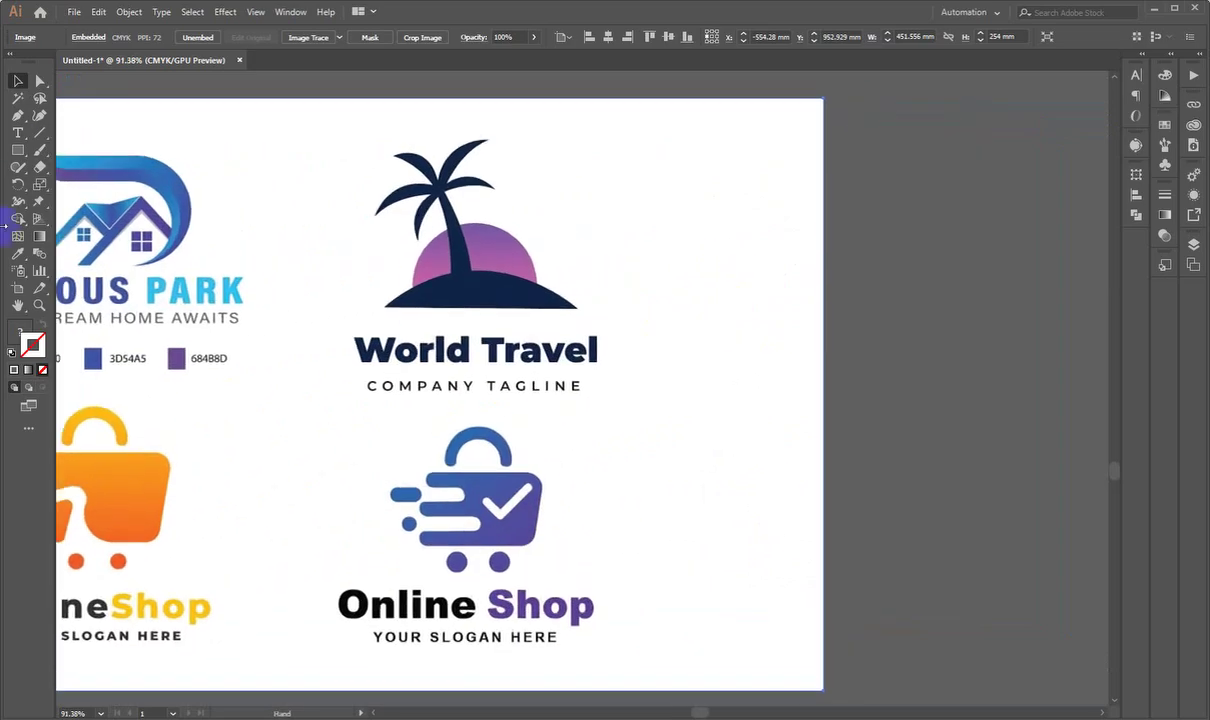
{"action": "left_click_drag", "start_coordinate": [540, 518], "coordinate": [659, 345]}
{"action": "scroll", "coordinate": [578, 367], "scroll_direction": "up", "scroll_amount": 1}
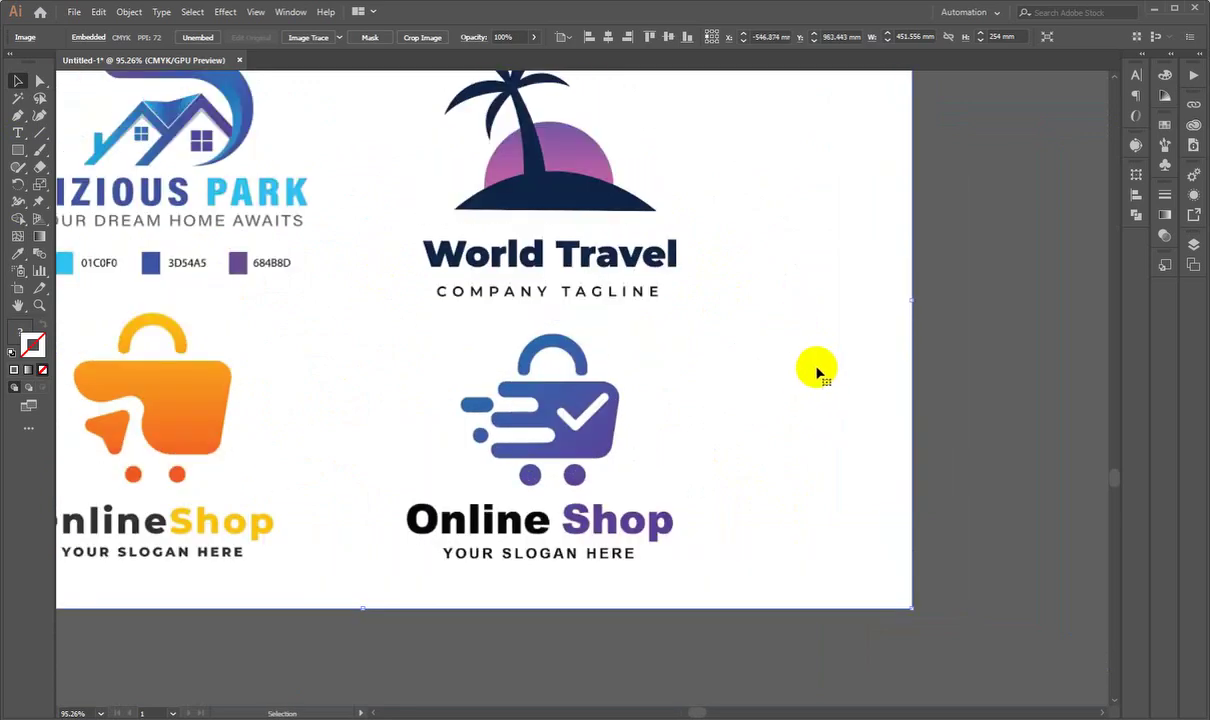
{"action": "key", "text": "a"}
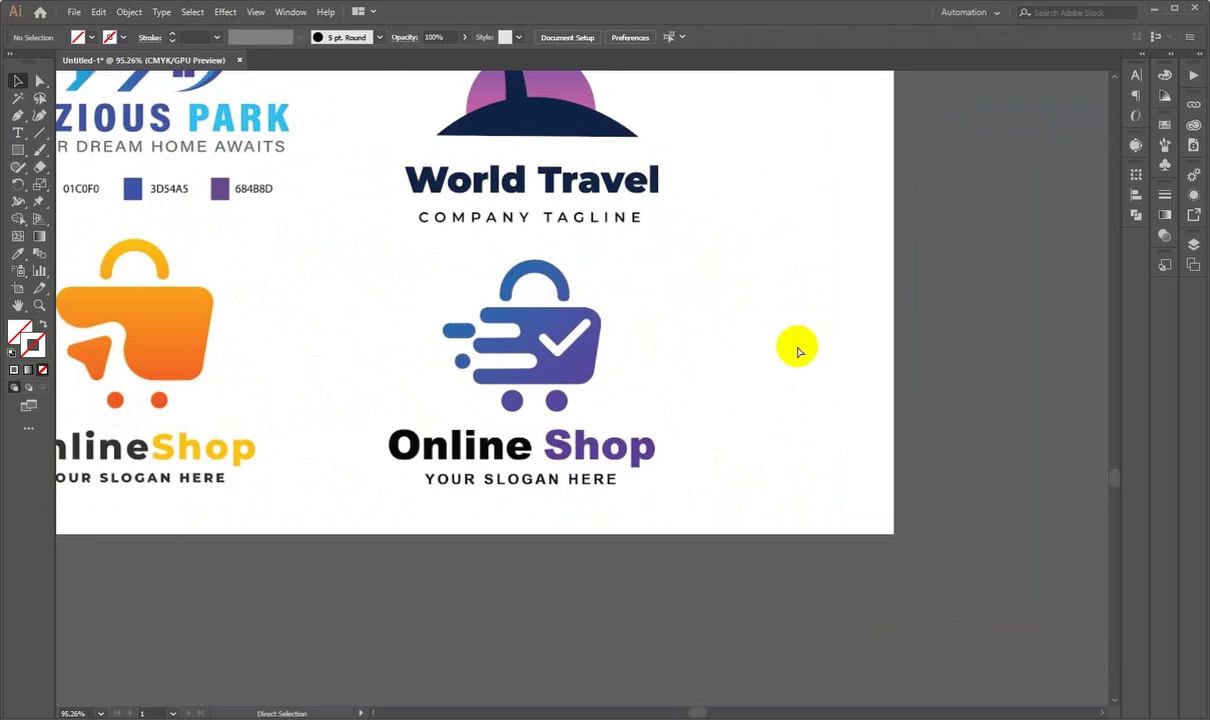
{"action": "left_click_drag", "start_coordinate": [659, 330], "coordinate": [633, 318]}
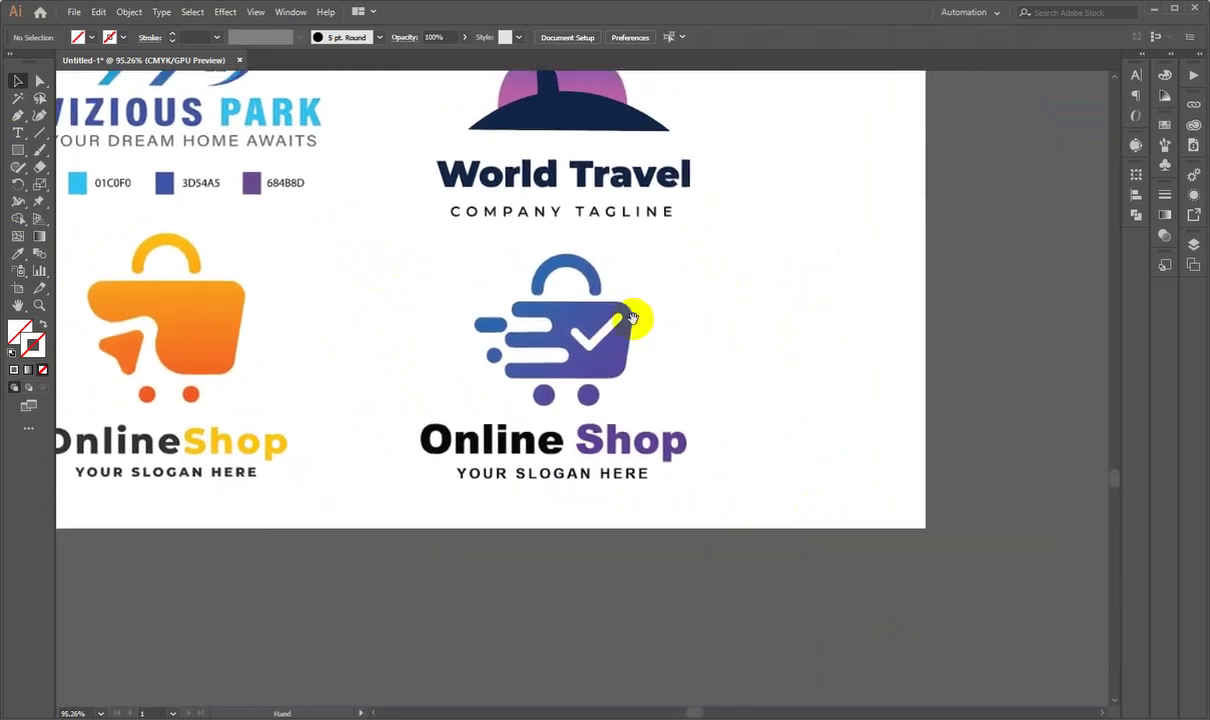
{"action": "left_click_drag", "start_coordinate": [840, 404], "coordinate": [576, 380]}
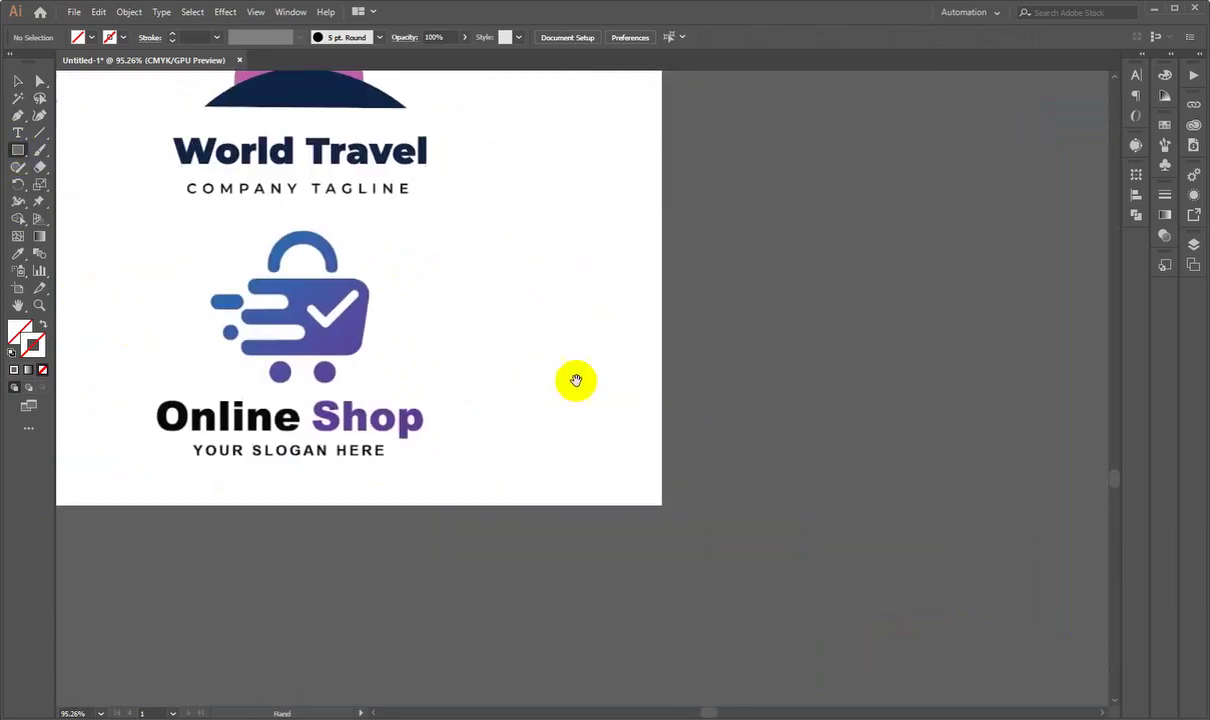
{"action": "left_click_drag", "start_coordinate": [562, 325], "coordinate": [637, 413]}
Step: Draw a rectangle to the right of the cart logo and fill it dark red
{"action": "left_click_drag", "start_coordinate": [639, 305], "coordinate": [784, 435]}
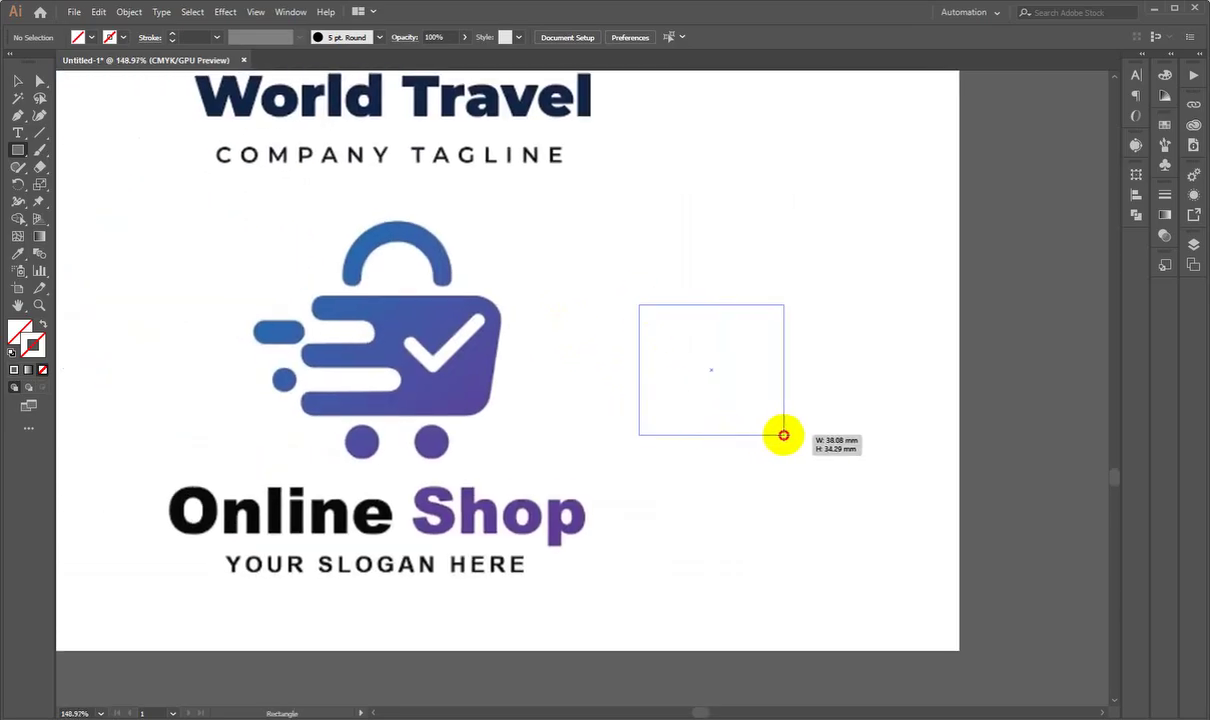
{"action": "double_click", "coordinate": [45, 340]}
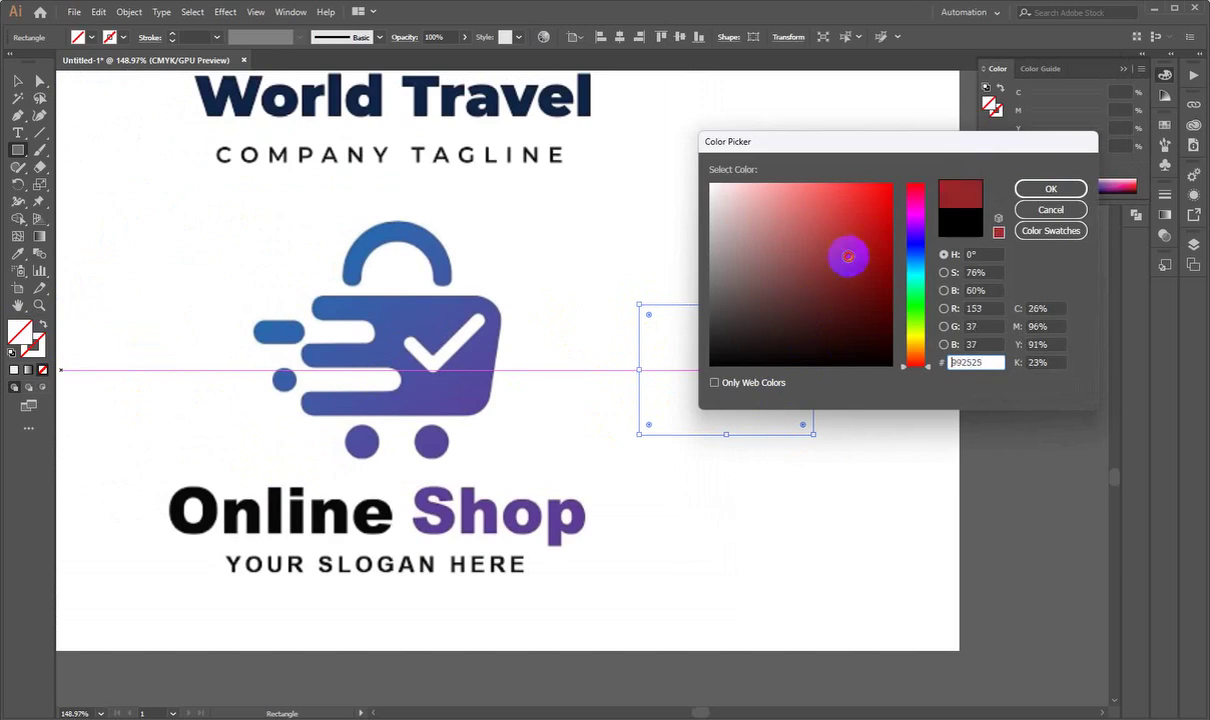
{"action": "left_click", "coordinate": [1035, 192]}
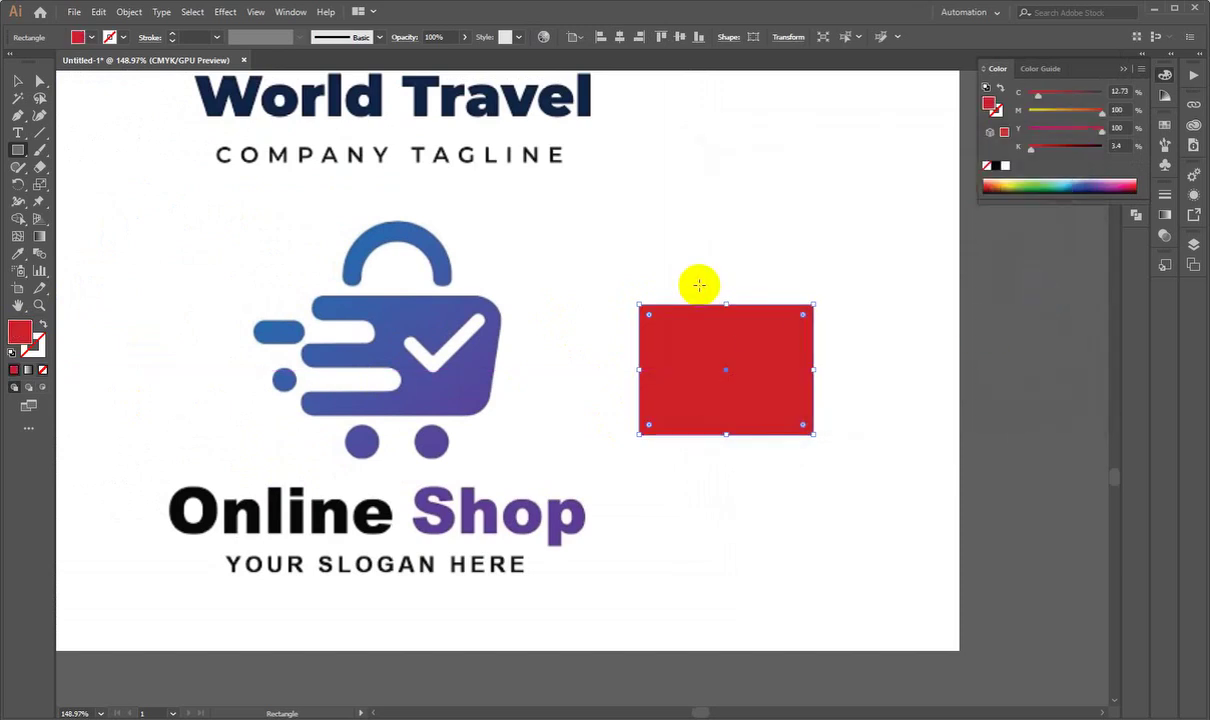
{"action": "left_click", "coordinate": [677, 357]}
{"action": "left_click", "coordinate": [553, 322]}
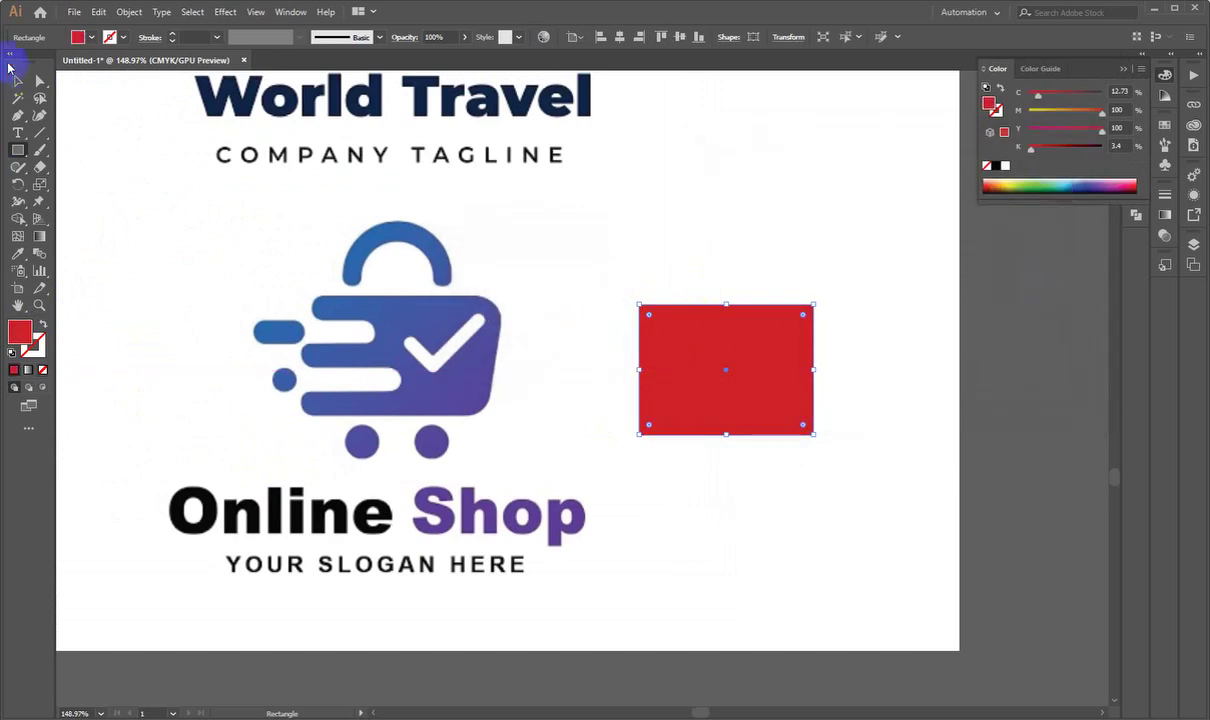
Step: Zoom in and move the red rectangle further right on the artboard
{"action": "mouse_move", "coordinate": [656, 380]}
{"action": "left_mouse_down"}
{"action": "mouse_move", "coordinate": [751, 401]}
{"action": "mouse_move", "coordinate": [735, 373]}
{"action": "mouse_move", "coordinate": [600, 384]}
{"action": "mouse_move", "coordinate": [669, 371]}
{"action": "left_mouse_up"}
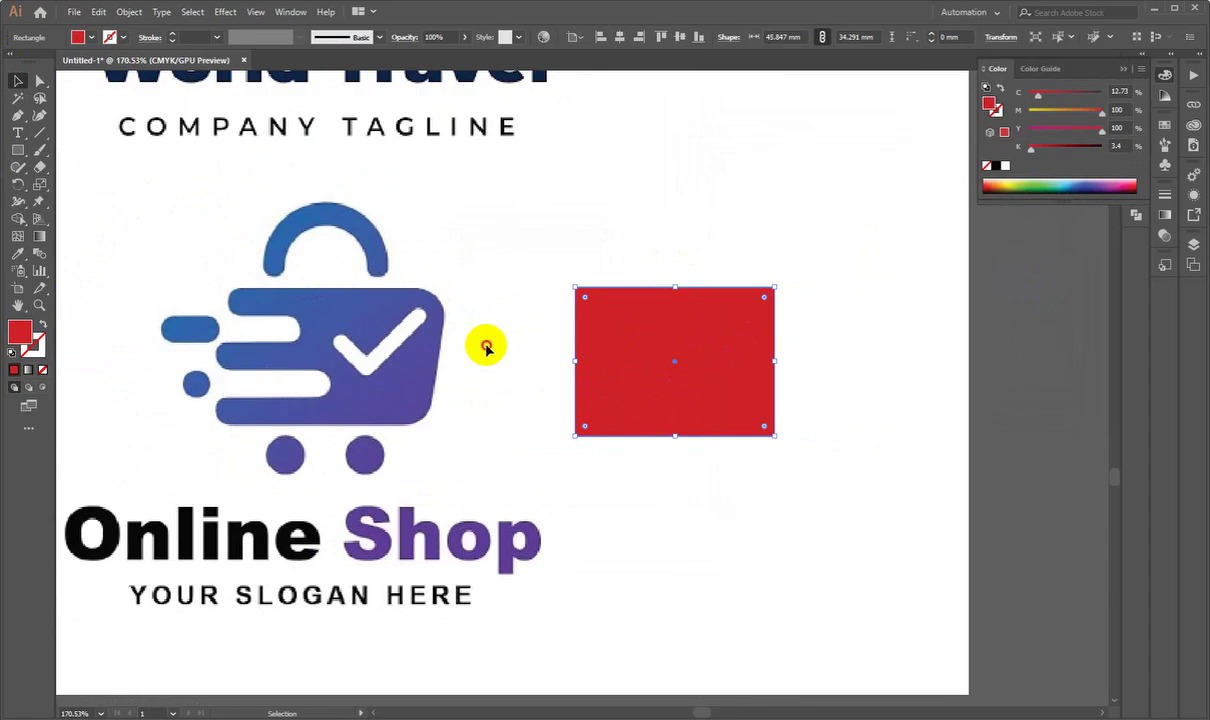
{"action": "left_click", "coordinate": [486, 347]}
{"action": "scroll", "coordinate": [672, 311], "scroll_direction": "right", "scroll_amount": 3}
{"action": "left_click_drag", "start_coordinate": [481, 389], "coordinate": [589, 384]}
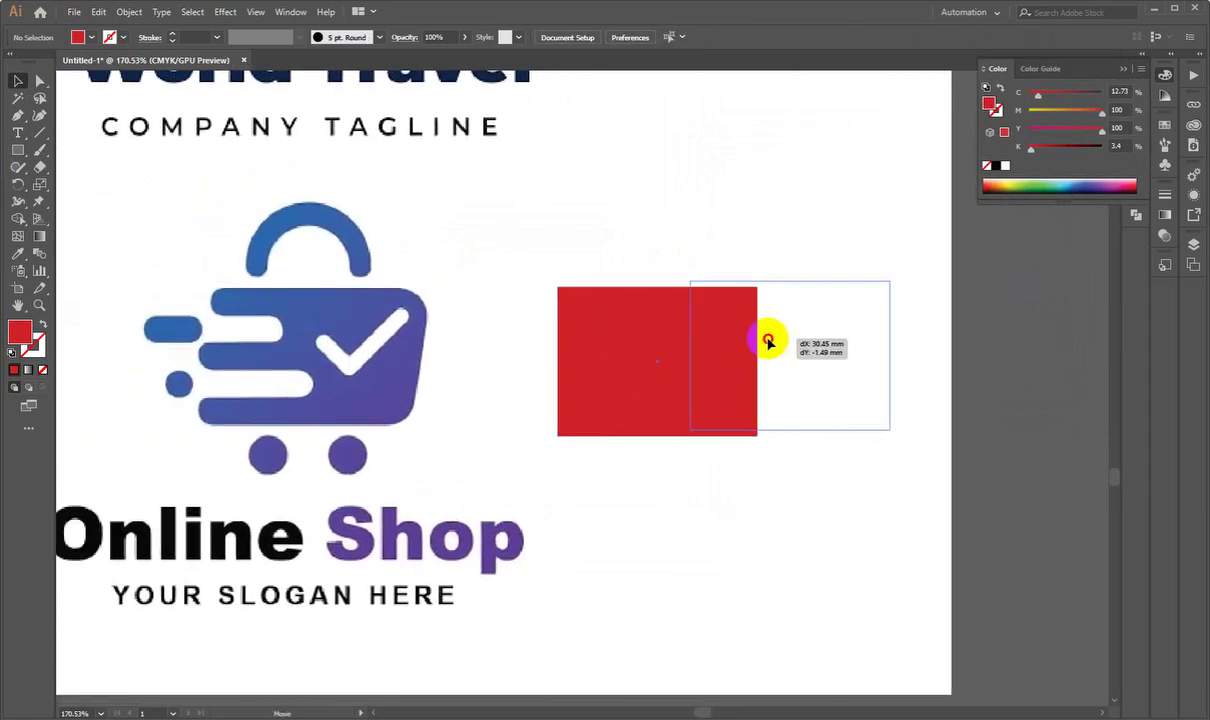
{"action": "left_click_drag", "start_coordinate": [768, 341], "coordinate": [768, 341]}
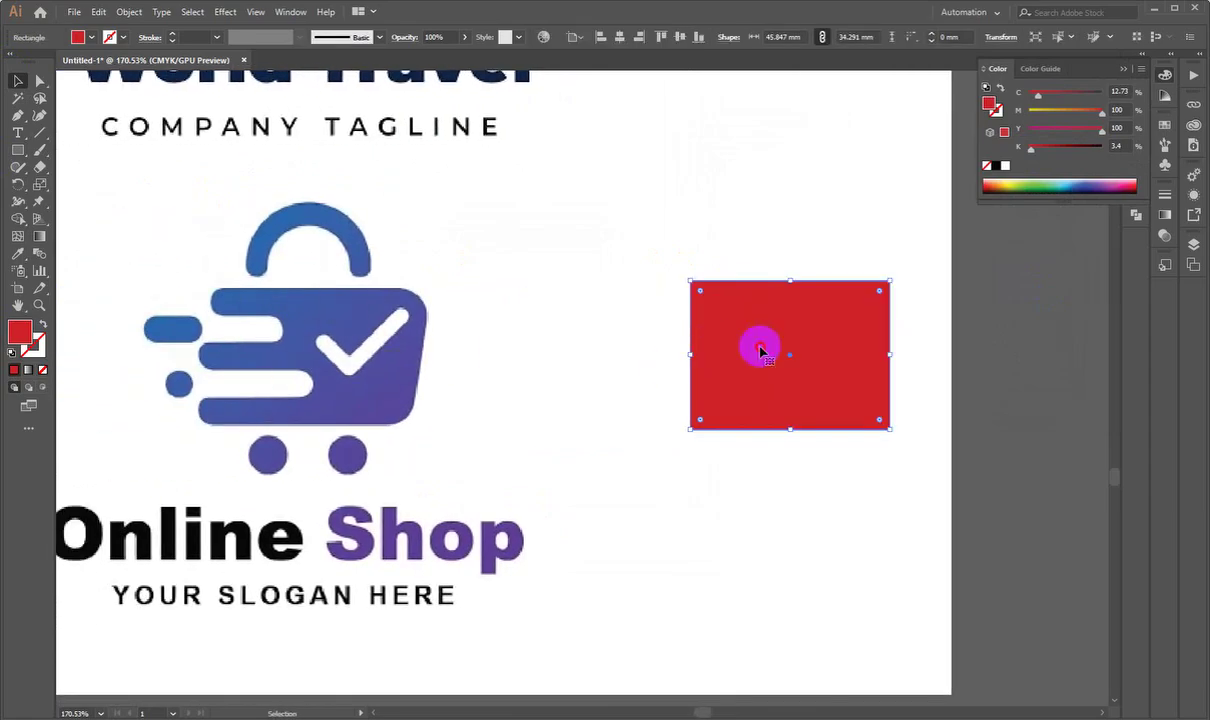
{"action": "scroll", "coordinate": [421, 303], "scroll_direction": "left", "scroll_amount": 3}
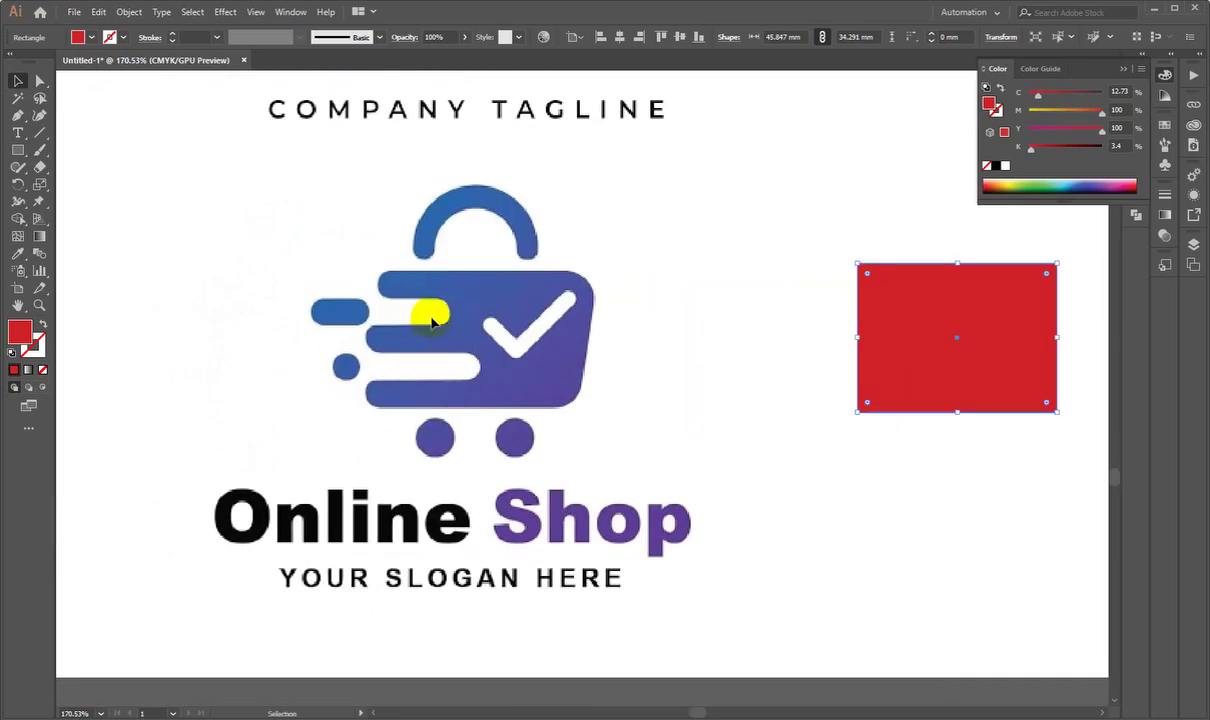
{"action": "left_click_drag", "start_coordinate": [567, 330], "coordinate": [501, 346]}
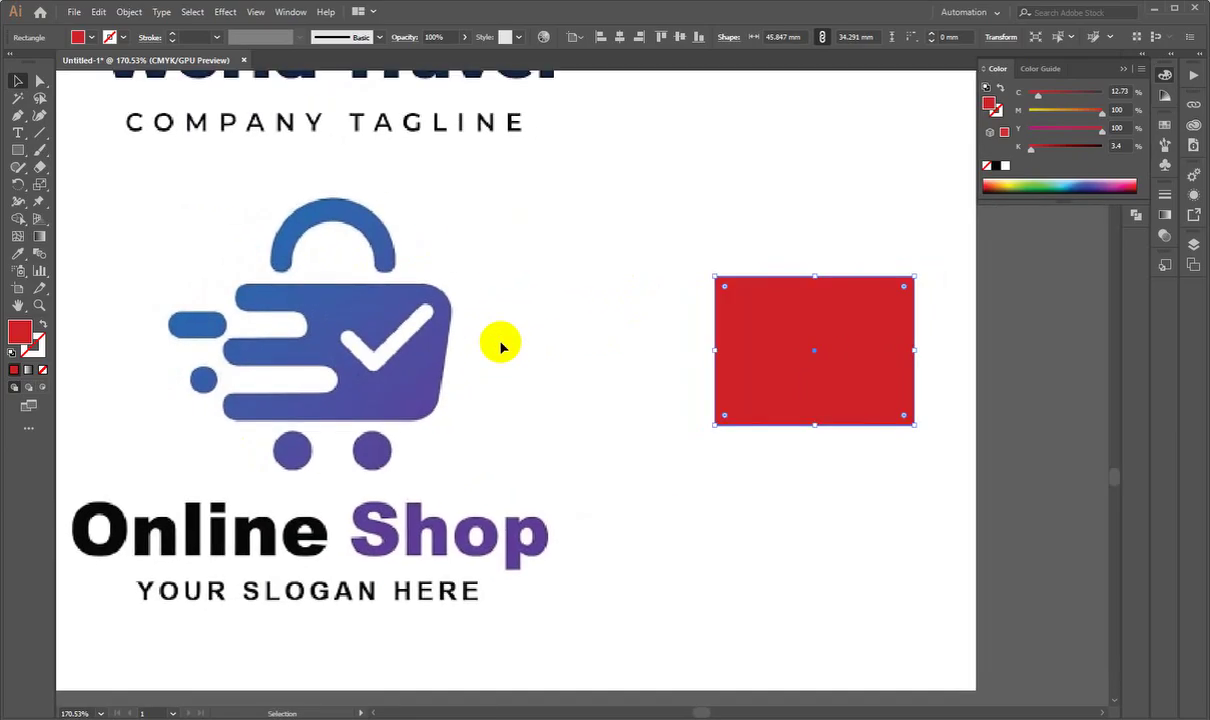
Step: Reposition the red rectangle just beside the reference cart logo
{"action": "left_click_drag", "start_coordinate": [829, 359], "coordinate": [748, 464]}
{"action": "scroll", "coordinate": [718, 545], "scroll_direction": "up", "scroll_amount": 2}
{"action": "left_click_drag", "start_coordinate": [365, 371], "coordinate": [507, 326]}
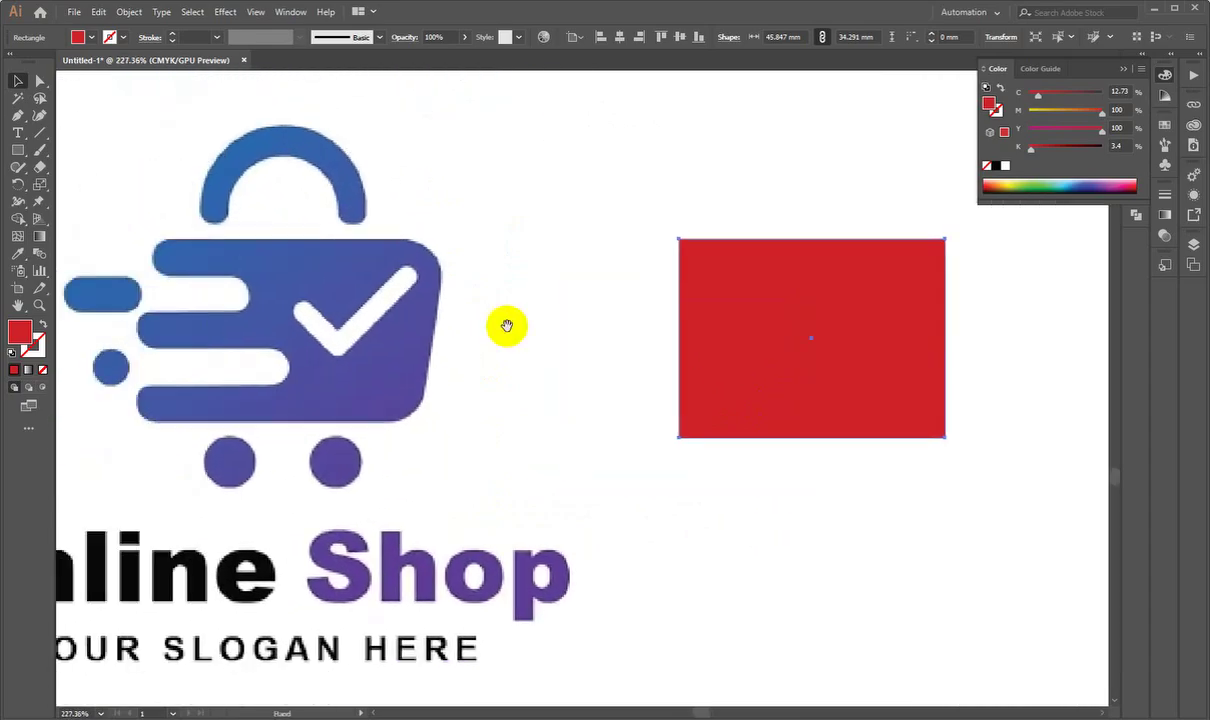
{"action": "left_click_drag", "start_coordinate": [848, 367], "coordinate": [873, 358]}
{"action": "left_click_drag", "start_coordinate": [956, 340], "coordinate": [732, 364]}
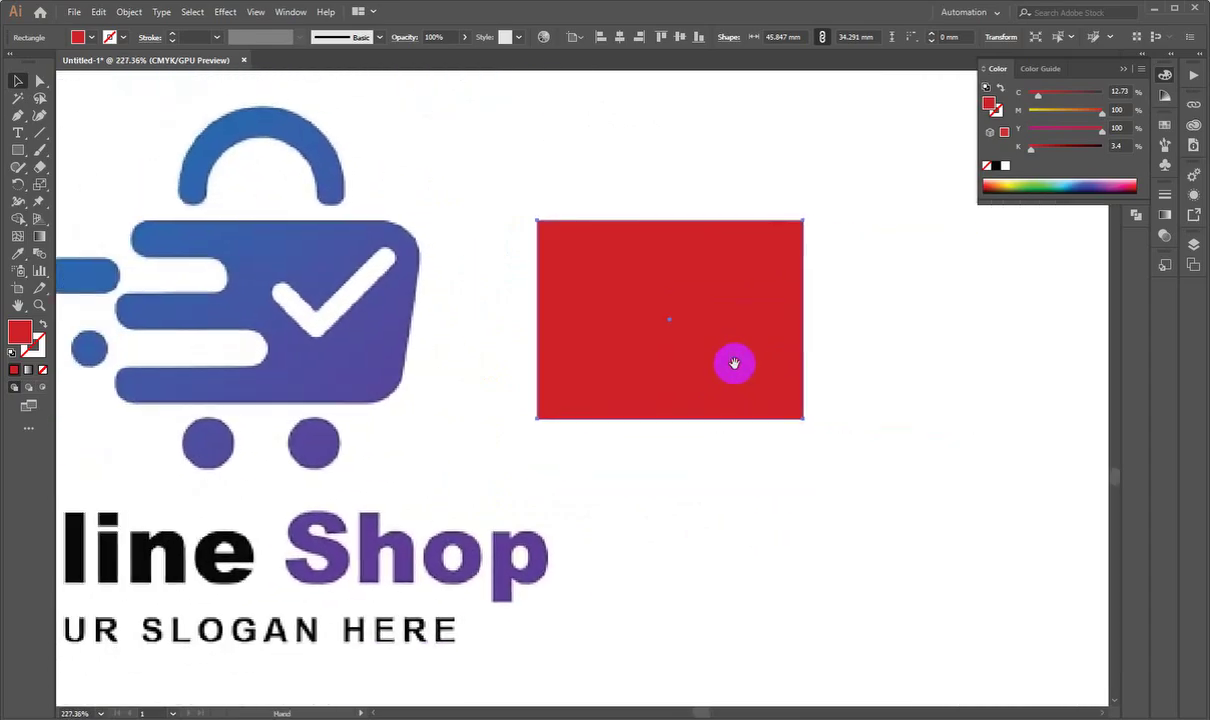
{"action": "left_click_drag", "start_coordinate": [610, 386], "coordinate": [645, 386]}
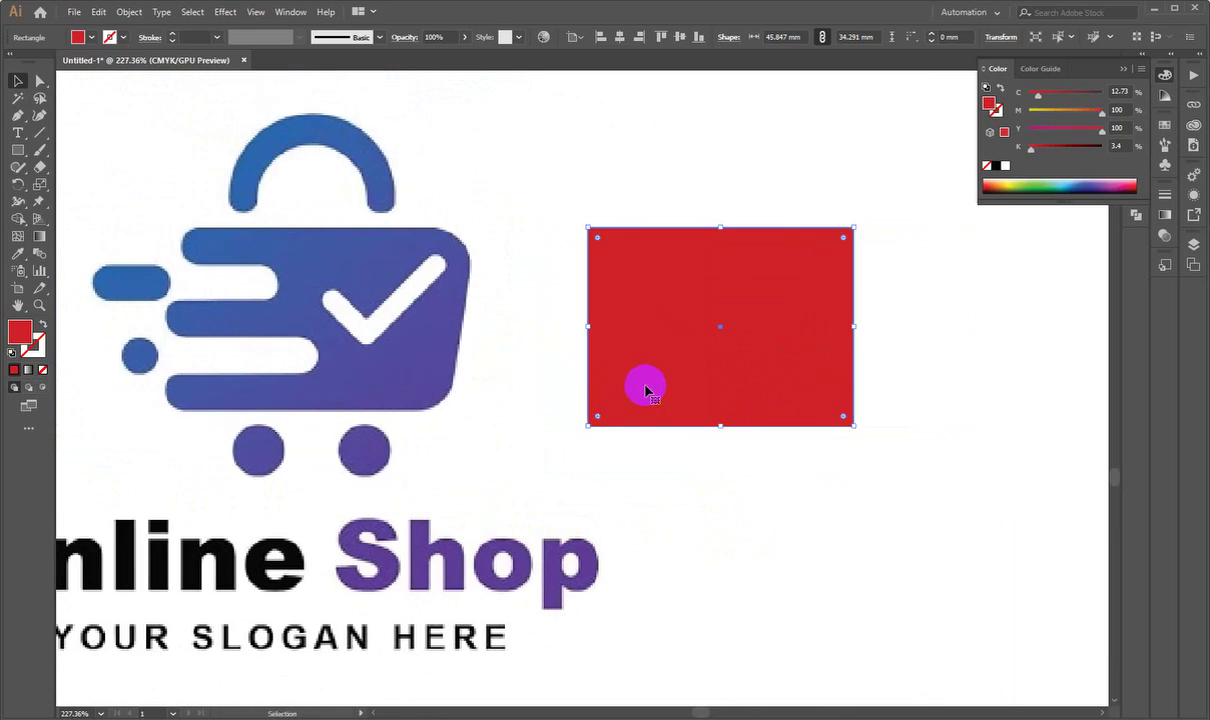
{"action": "left_click_drag", "start_coordinate": [706, 350], "coordinate": [802, 351]}
{"action": "mouse_move", "coordinate": [545, 372]}
{"action": "left_mouse_down"}
{"action": "mouse_move", "coordinate": [620, 366]}
{"action": "mouse_move", "coordinate": [535, 359]}
{"action": "left_mouse_up"}
Step: Round the red rectangle's corners with its live corner widget
{"action": "left_click", "coordinate": [745, 278]}
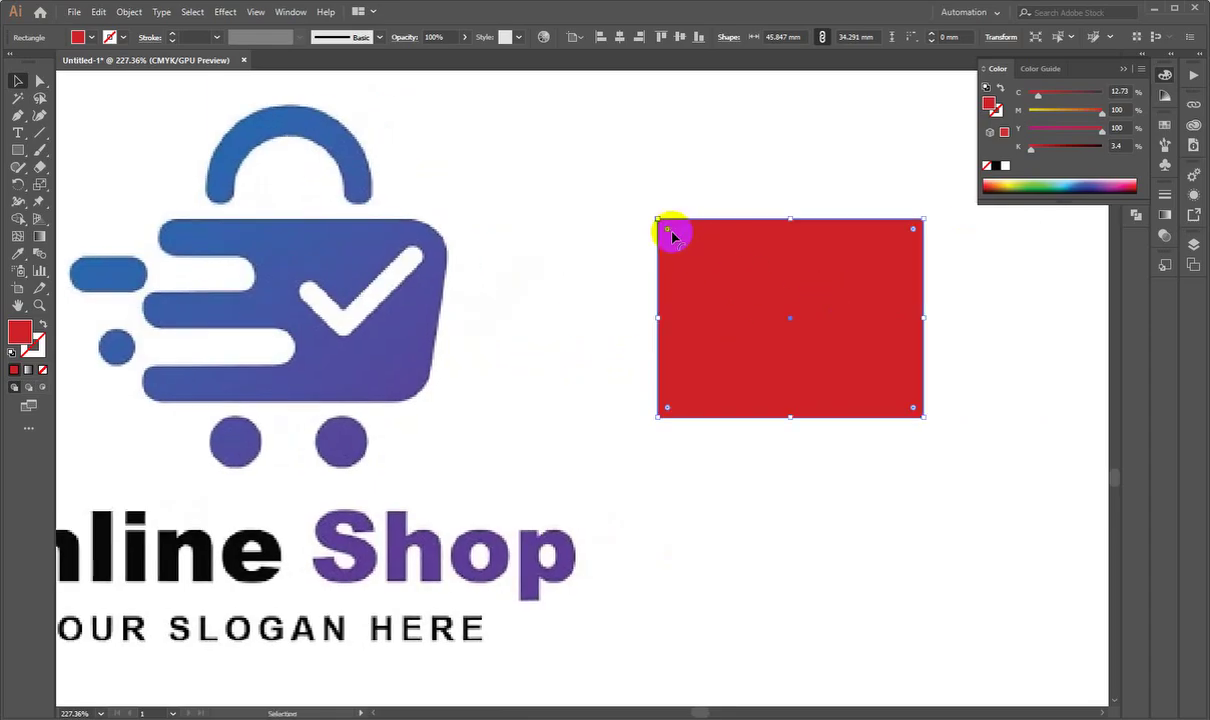
{"action": "left_click_drag", "start_coordinate": [670, 233], "coordinate": [678, 241]}
{"action": "left_click_drag", "start_coordinate": [318, 332], "coordinate": [362, 340]}
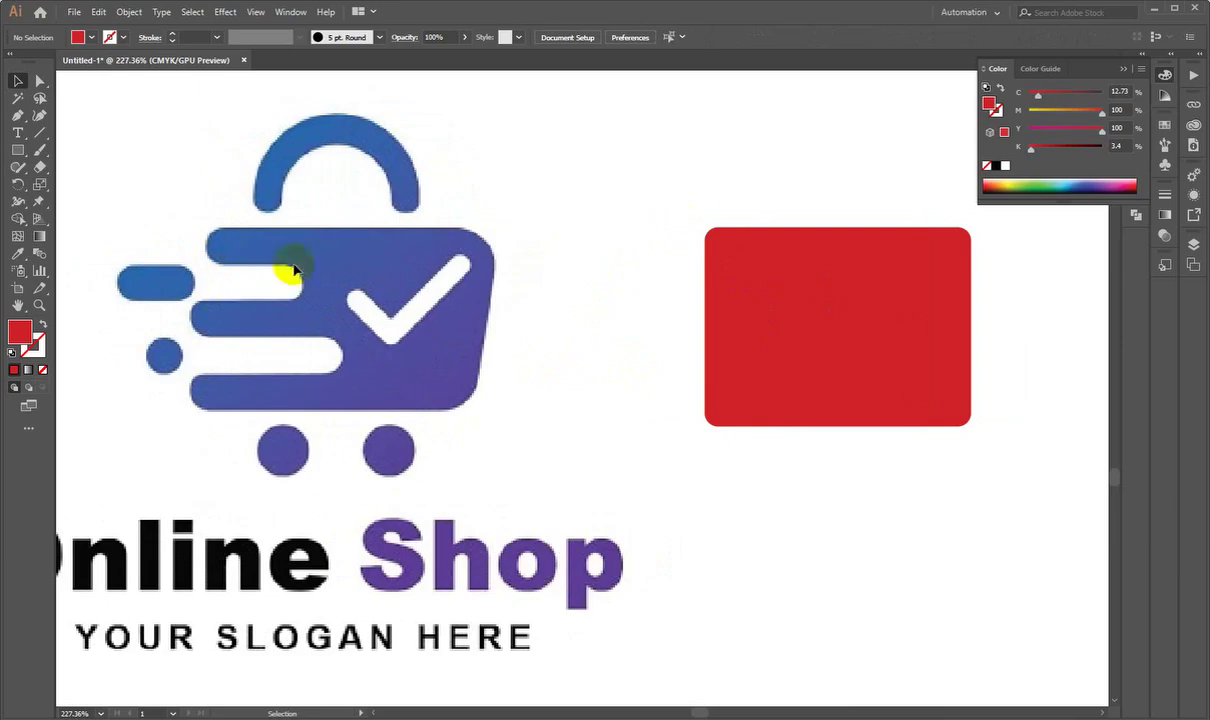
Step: Undo the rounding and shift the top anchors right to slant the rectangle into a parallelogram
{"action": "left_click_drag", "start_coordinate": [293, 270], "coordinate": [190, 270]}
{"action": "key", "text": "ctrl+z"}
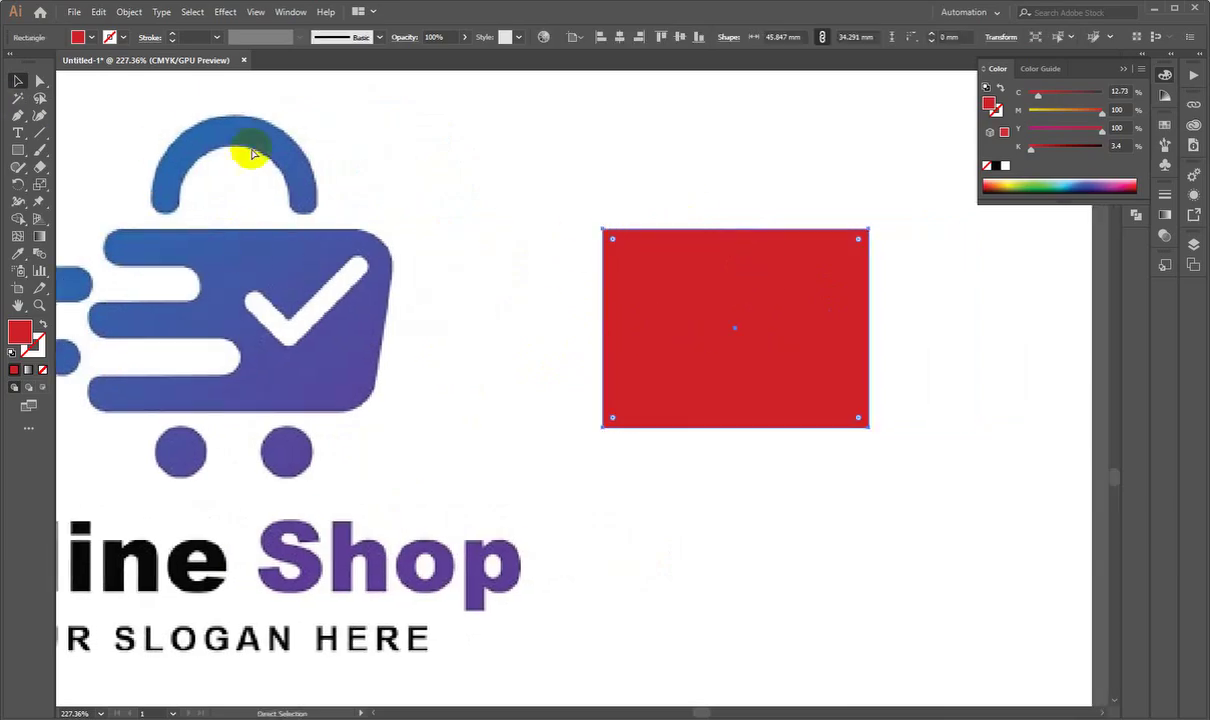
{"action": "left_click", "coordinate": [39, 80]}
{"action": "left_click_drag", "start_coordinate": [514, 162], "coordinate": [973, 312]}
{"action": "left_click_drag", "start_coordinate": [866, 229], "coordinate": [888, 229]}
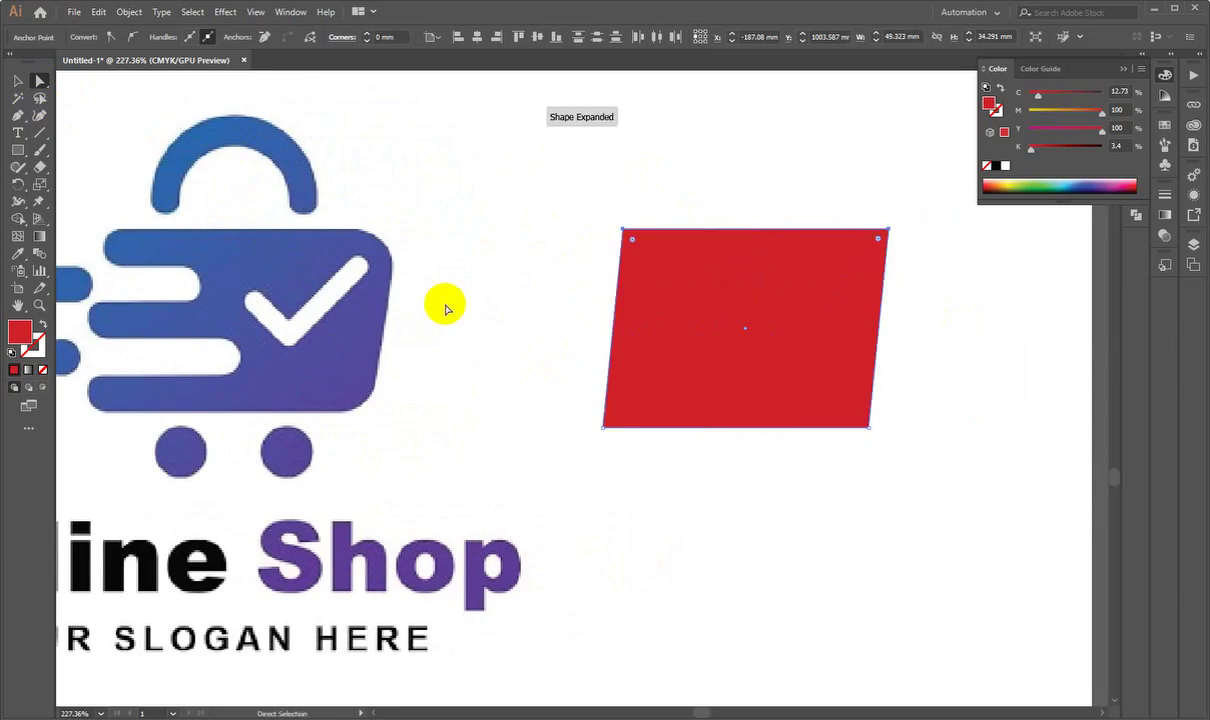
{"action": "left_click", "coordinate": [702, 315]}
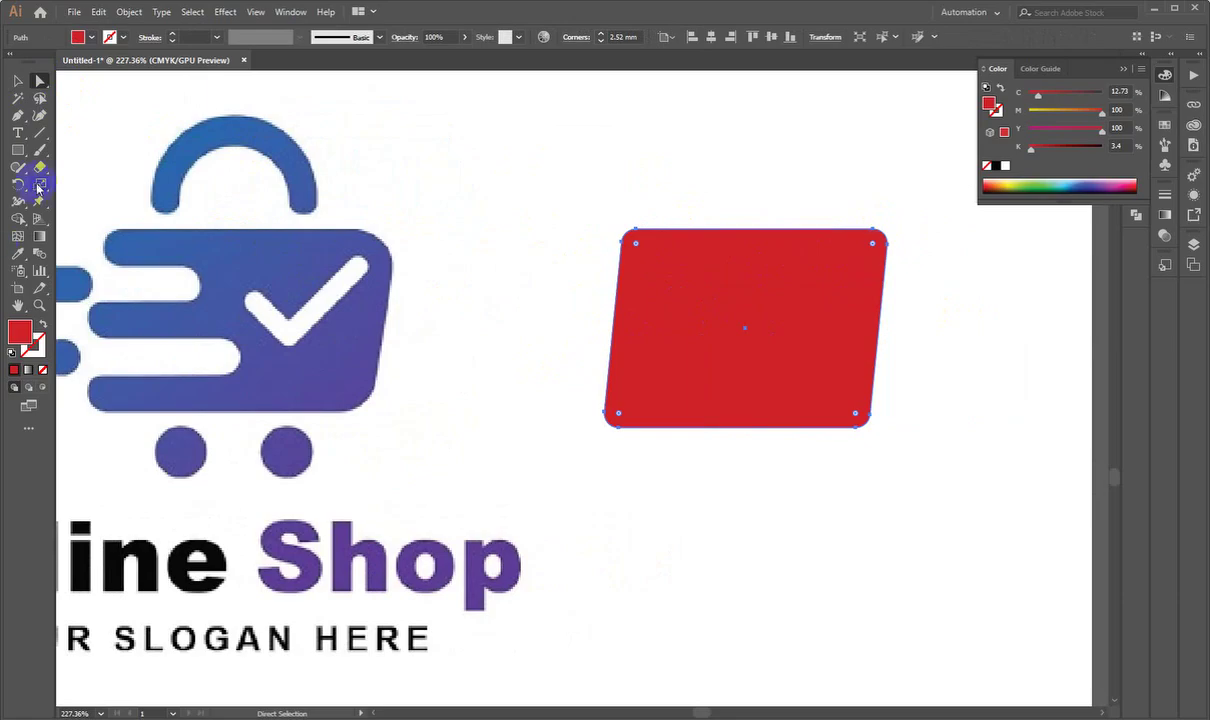
Step: Draw a small rectangle bar over the red shape's left edge
{"action": "left_click", "coordinate": [18, 80]}
{"action": "left_click", "coordinate": [567, 237]}
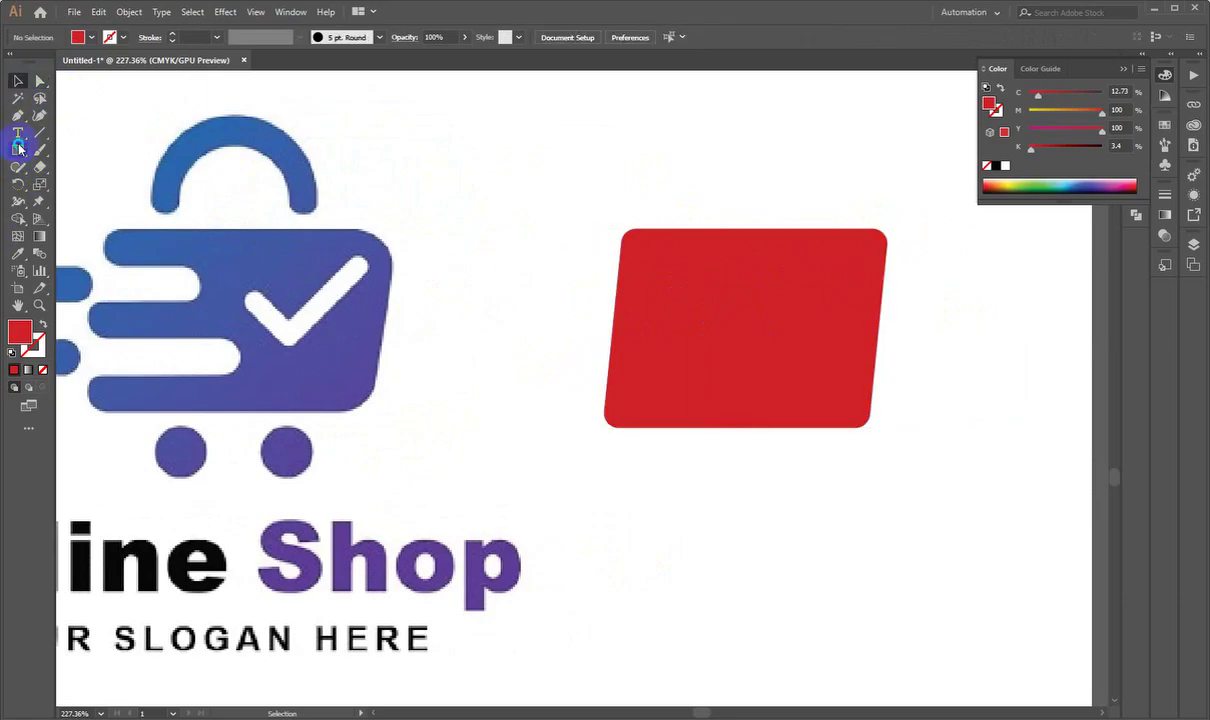
{"action": "left_click", "coordinate": [18, 148]}
{"action": "left_click_drag", "start_coordinate": [405, 192], "coordinate": [456, 283]}
{"action": "left_click_drag", "start_coordinate": [610, 355], "coordinate": [754, 396]}
Step: Set the bar's fill to black, after briefly trying purple
{"action": "double_click", "coordinate": [20, 327]}
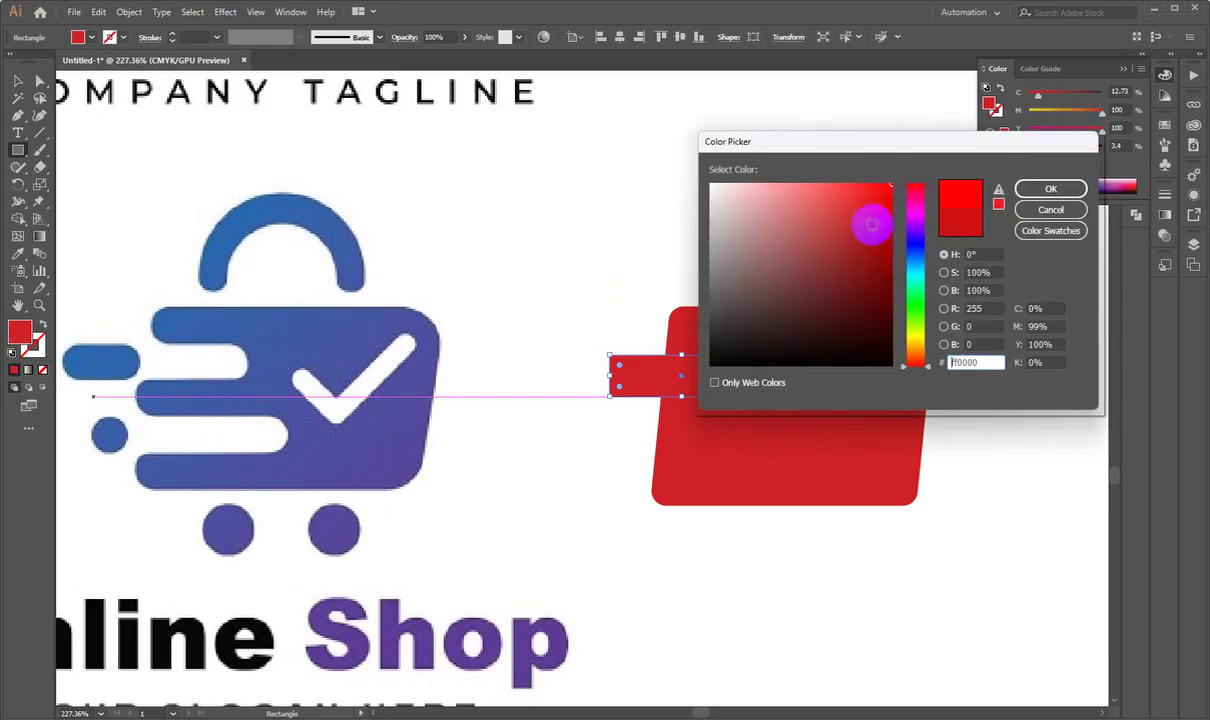
{"action": "left_click", "coordinate": [905, 222]}
{"action": "left_click", "coordinate": [1046, 189]}
{"action": "left_click", "coordinate": [644, 269]}
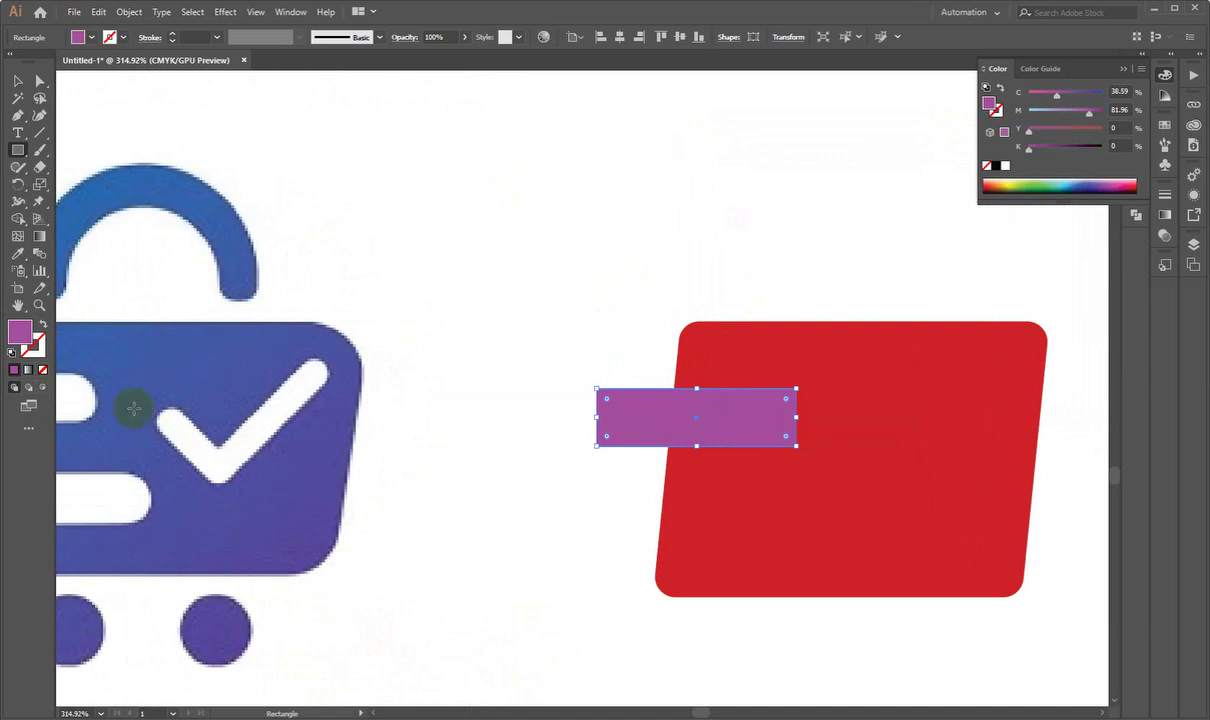
{"action": "double_click", "coordinate": [18, 332]}
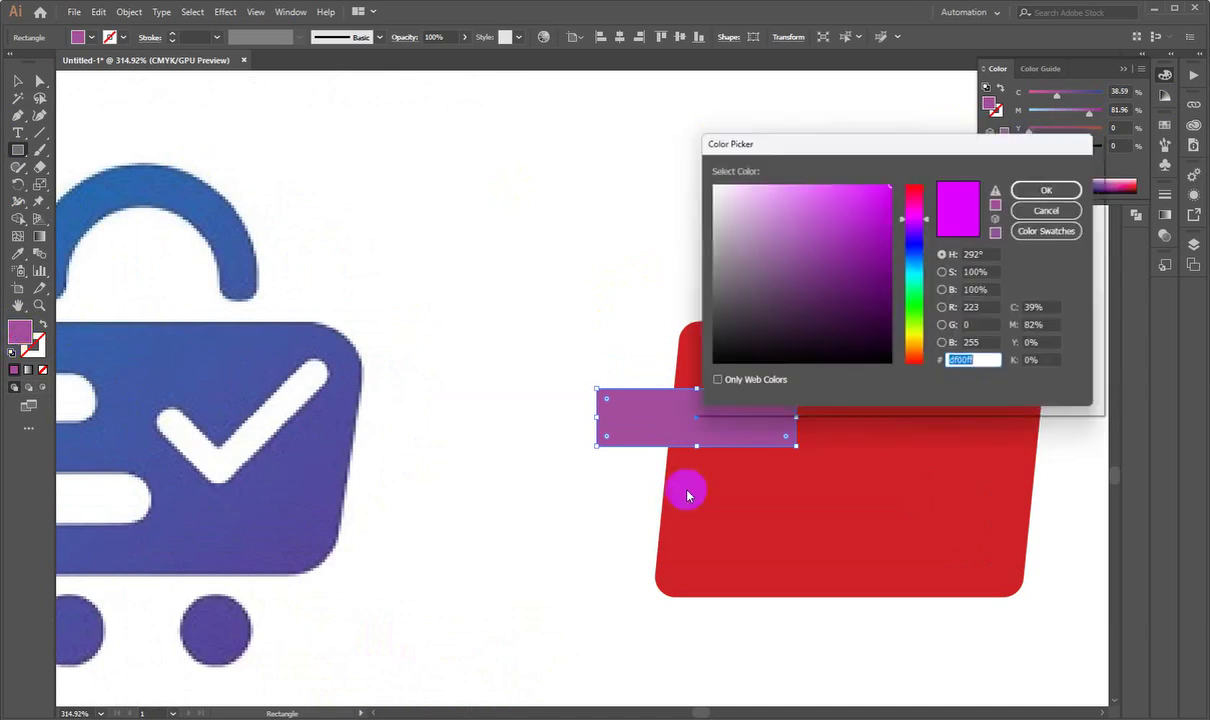
{"action": "left_click", "coordinate": [1037, 189]}
{"action": "double_click", "coordinate": [18, 332]}
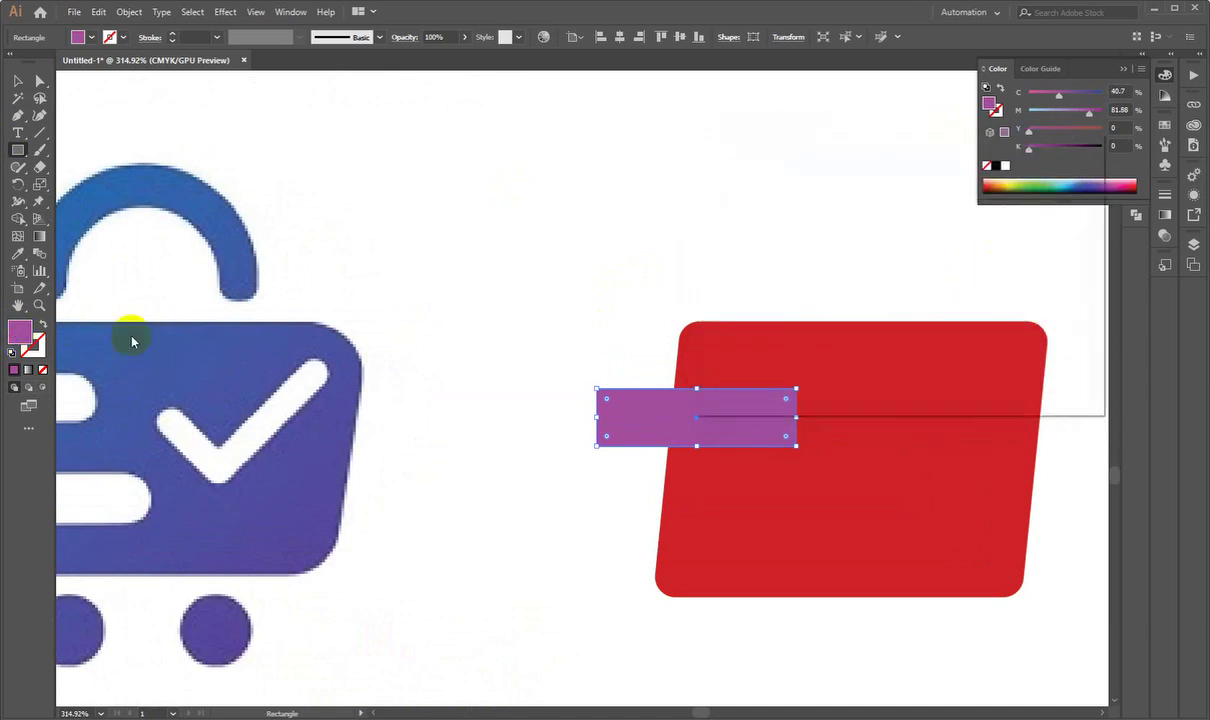
{"action": "left_click_drag", "start_coordinate": [767, 332], "coordinate": [690, 350]}
{"action": "left_click", "coordinate": [1048, 192]}
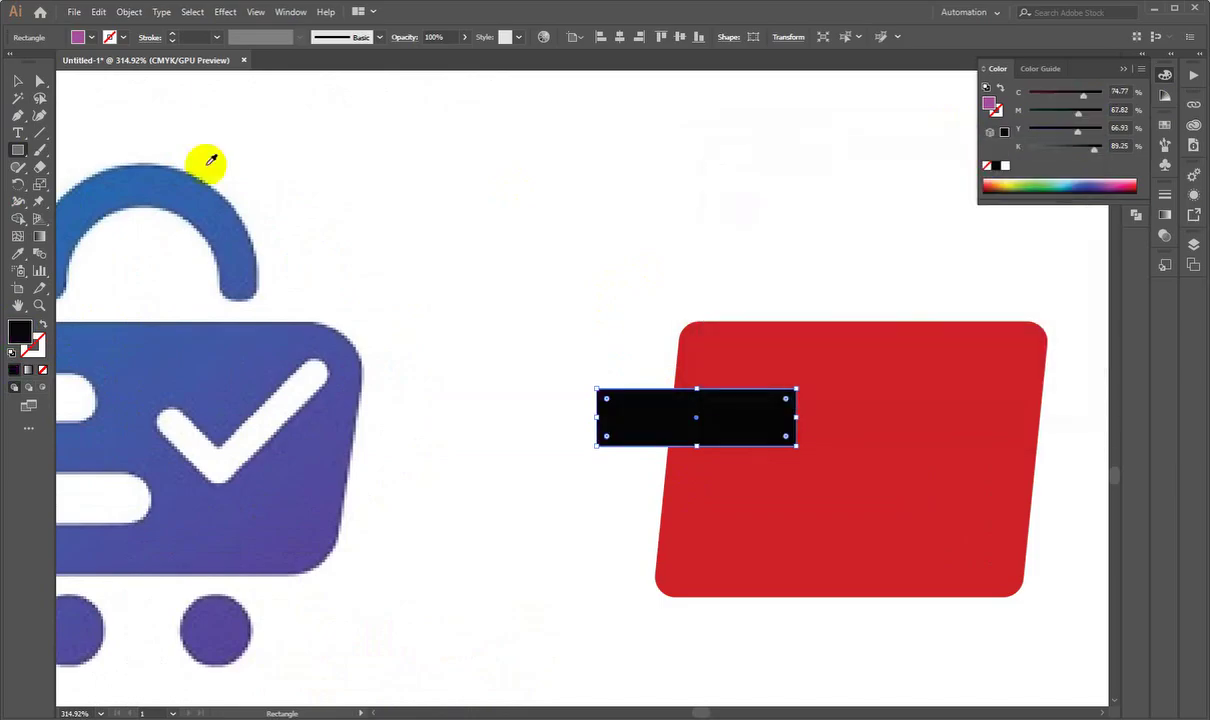
Step: Switch the document colour mode to RGB via File > Document Color Mode
{"action": "left_click", "coordinate": [20, 79]}
{"action": "left_click", "coordinate": [74, 12]}
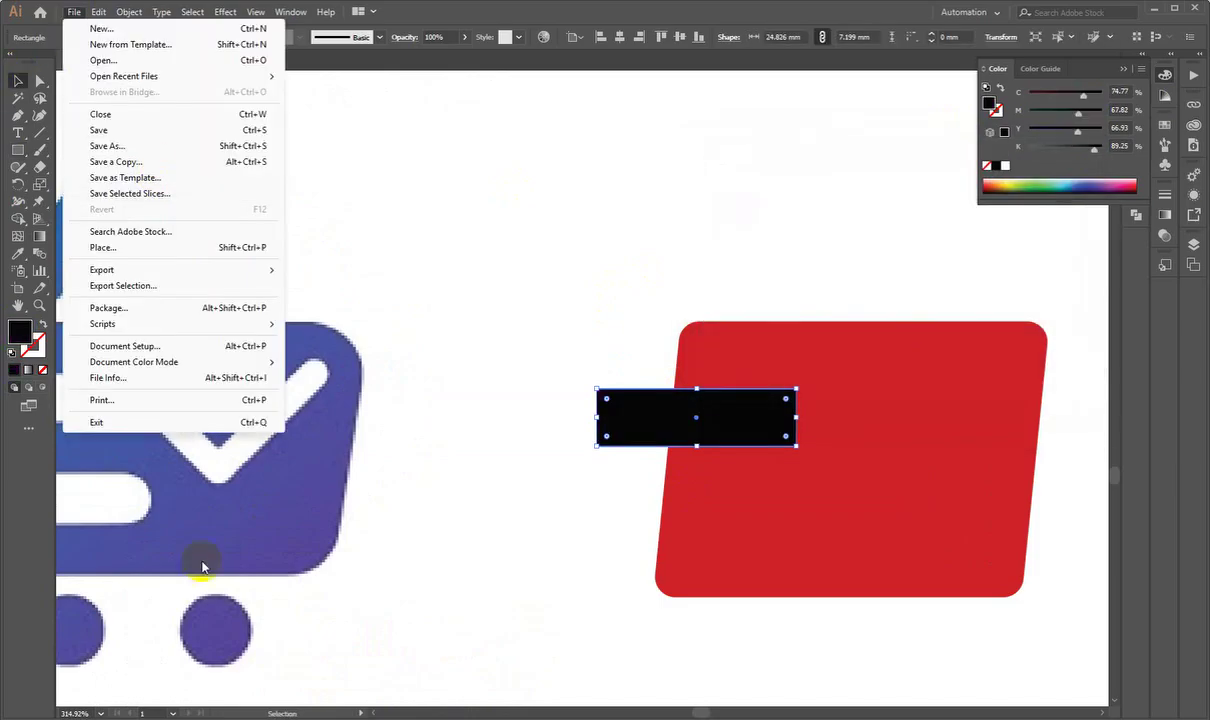
{"action": "mouse_move", "coordinate": [175, 362]}
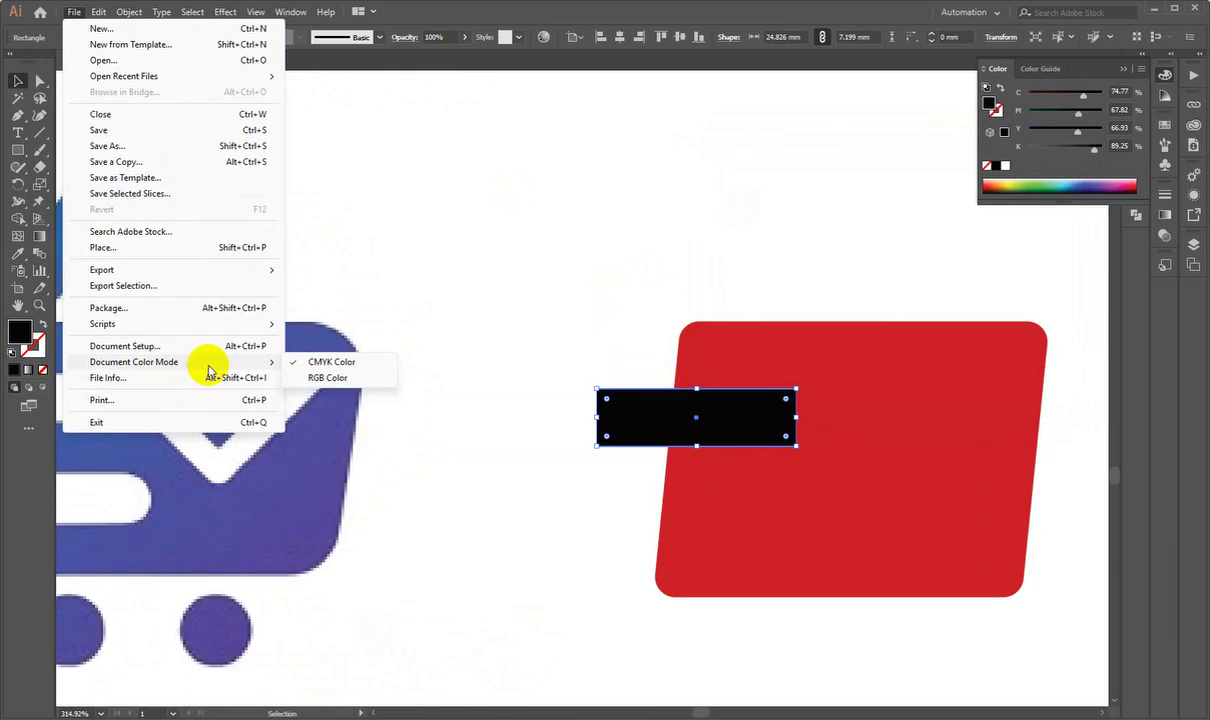
{"action": "left_click", "coordinate": [335, 378]}
Step: Round the bar's ends into a pill and duplicate it below the original
{"action": "scroll", "coordinate": [797, 359], "scroll_direction": "up", "scroll_amount": 2}
{"action": "left_click_drag", "start_coordinate": [665, 317], "coordinate": [651, 292]}
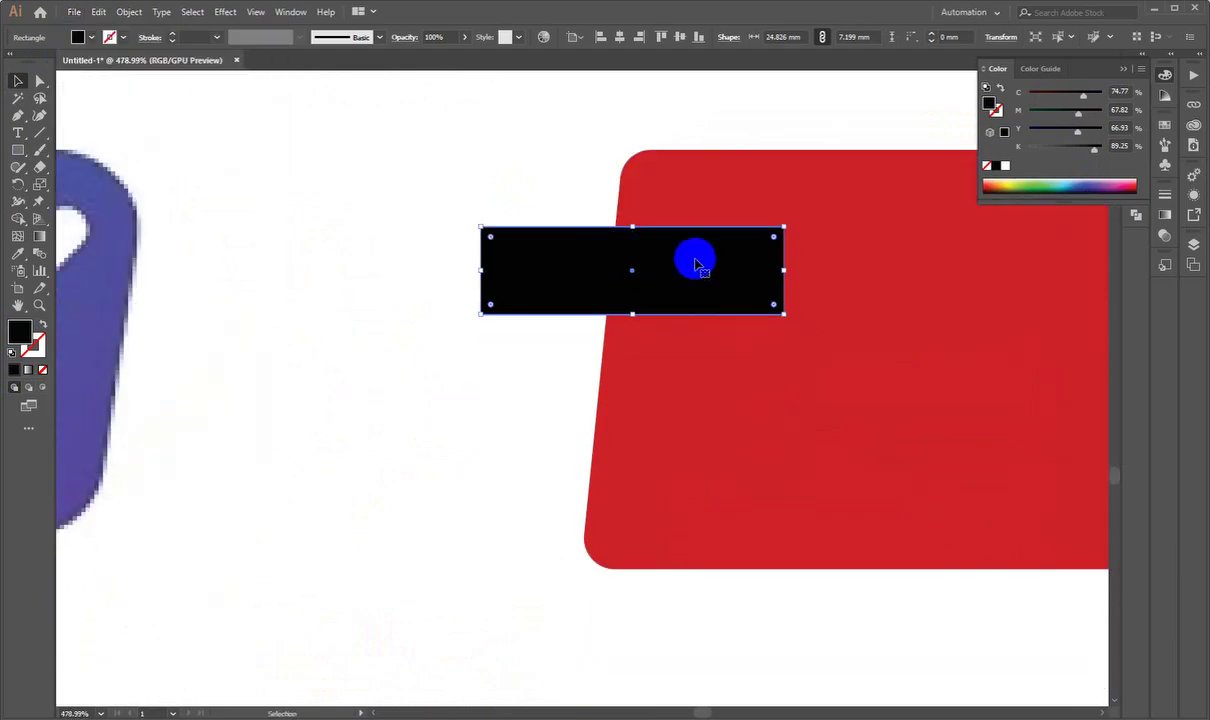
{"action": "left_click_drag", "start_coordinate": [775, 243], "coordinate": [700, 262]}
{"action": "left_click_drag", "start_coordinate": [686, 375], "coordinate": [649, 353]}
{"action": "left_click_drag", "start_coordinate": [594, 259], "coordinate": [650, 443]}
Step: Widen the lower pill and adjust both pills over the red shape's left edge
{"action": "scroll", "coordinate": [650, 443], "scroll_direction": "down", "scroll_amount": 1}
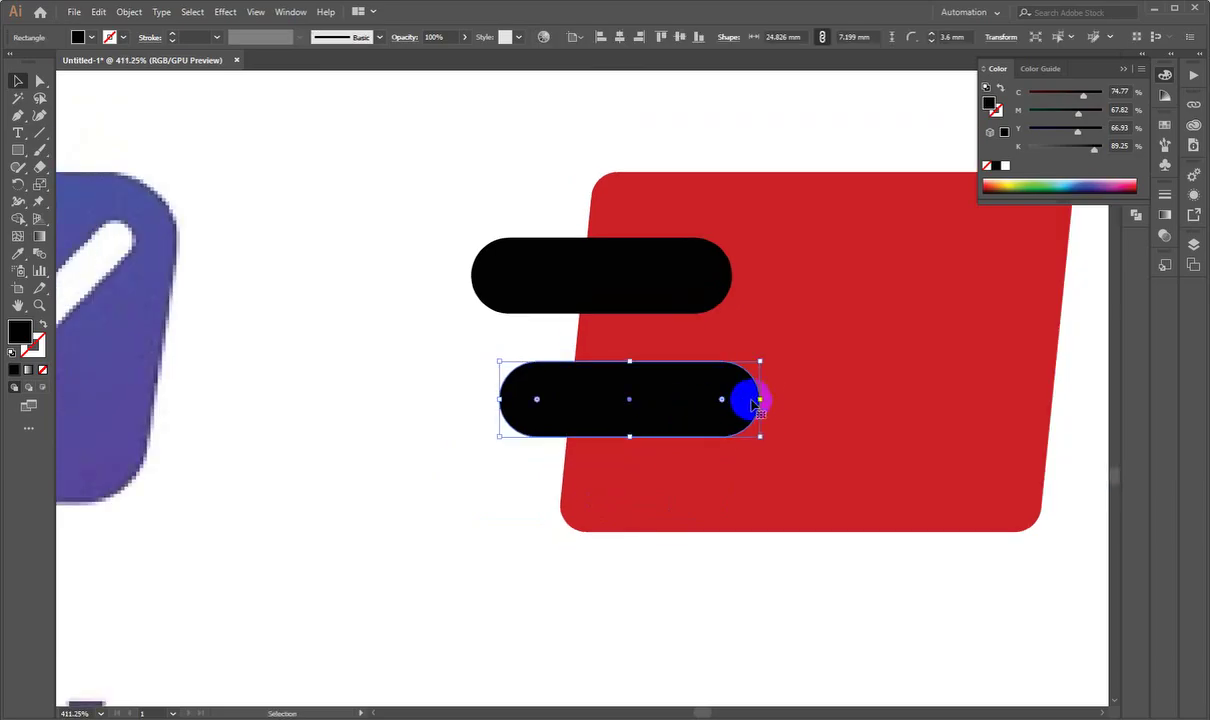
{"action": "left_click_drag", "start_coordinate": [759, 400], "coordinate": [800, 400]}
{"action": "left_click_drag", "start_coordinate": [705, 393], "coordinate": [699, 413]}
{"action": "left_click", "coordinate": [594, 234]}
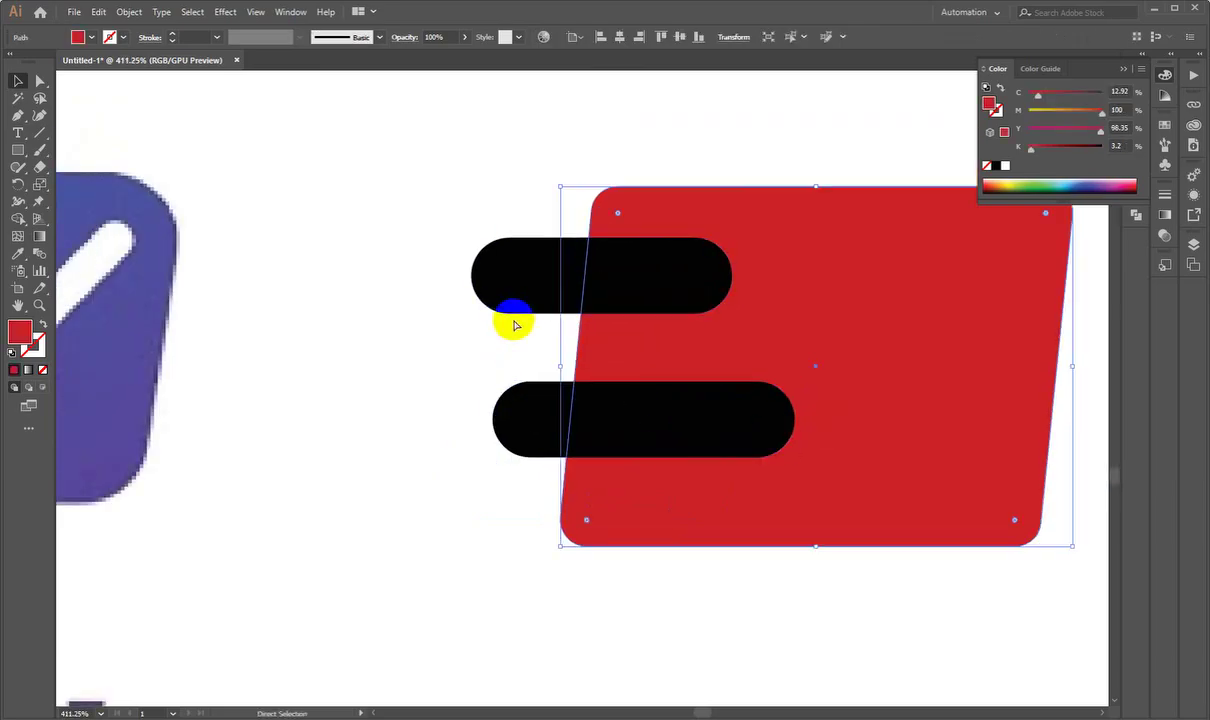
{"action": "left_click", "coordinate": [513, 324]}
{"action": "left_click_drag", "start_coordinate": [553, 264], "coordinate": [553, 285]}
{"action": "scroll", "coordinate": [394, 377], "scroll_direction": "down", "scroll_amount": 5}
Step: Select both pills and the red shape and apply Pathfinder Minus Front
{"action": "scroll", "coordinate": [478, 276], "scroll_direction": "up", "scroll_amount": 1}
{"action": "left_click_drag", "start_coordinate": [478, 276], "coordinate": [700, 450]}
{"action": "scroll", "coordinate": [759, 478], "scroll_direction": "up", "scroll_amount": 2}
{"action": "left_click", "coordinate": [1136, 216]}
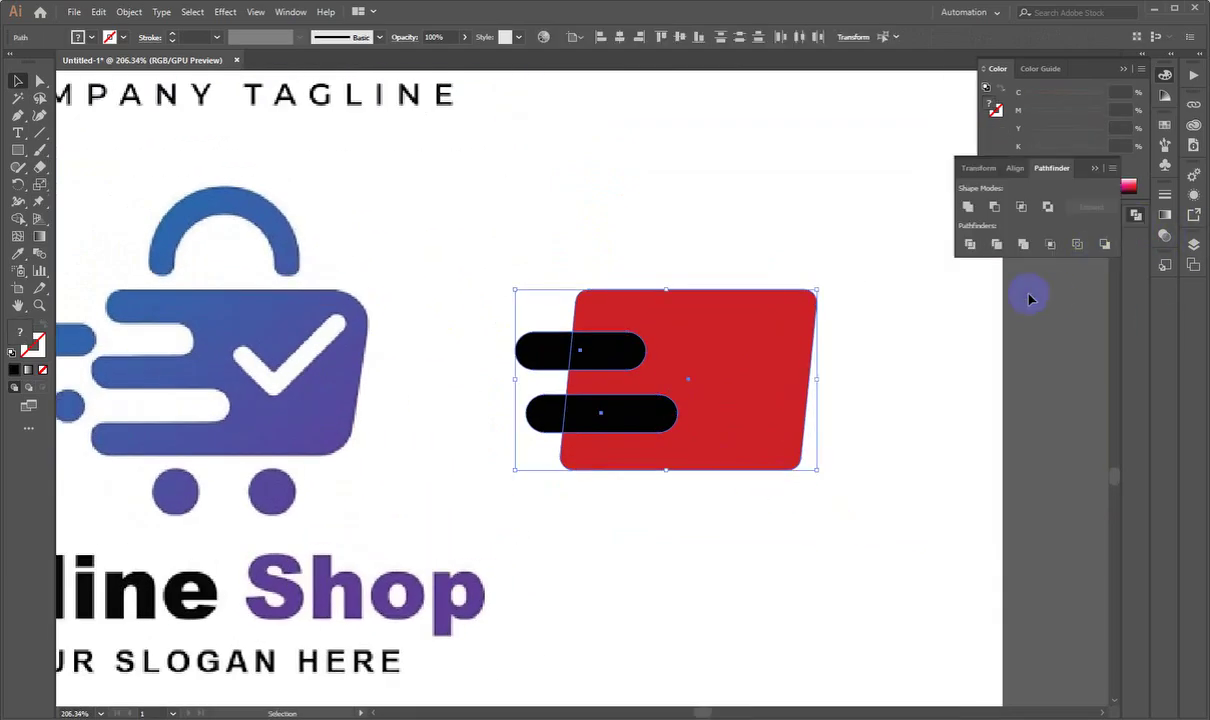
{"action": "left_click", "coordinate": [995, 209]}
{"action": "left_click", "coordinate": [818, 532]}
Step: Inspect the notched shape with Direct Selection, selecting the lower notch's corner point
{"action": "left_click_drag", "start_coordinate": [565, 529], "coordinate": [595, 530]}
{"action": "scroll", "coordinate": [702, 386], "scroll_direction": "up", "scroll_amount": 5}
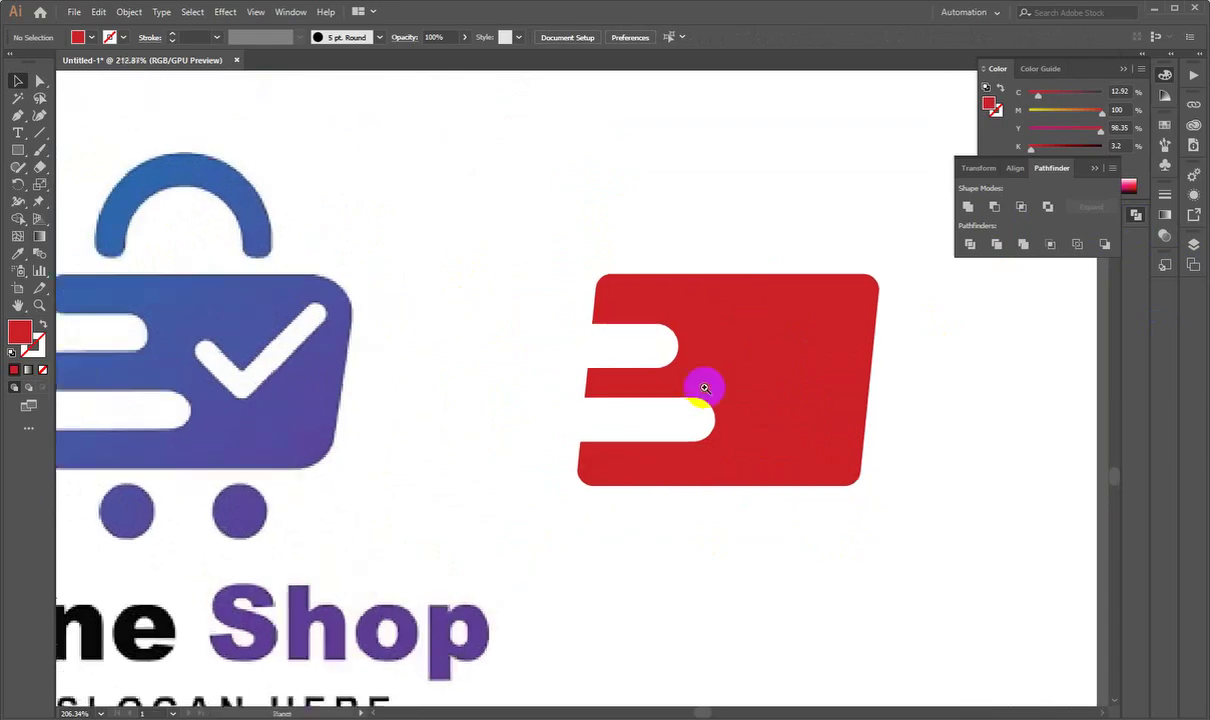
{"action": "scroll", "coordinate": [651, 386], "scroll_direction": "down", "scroll_amount": 5}
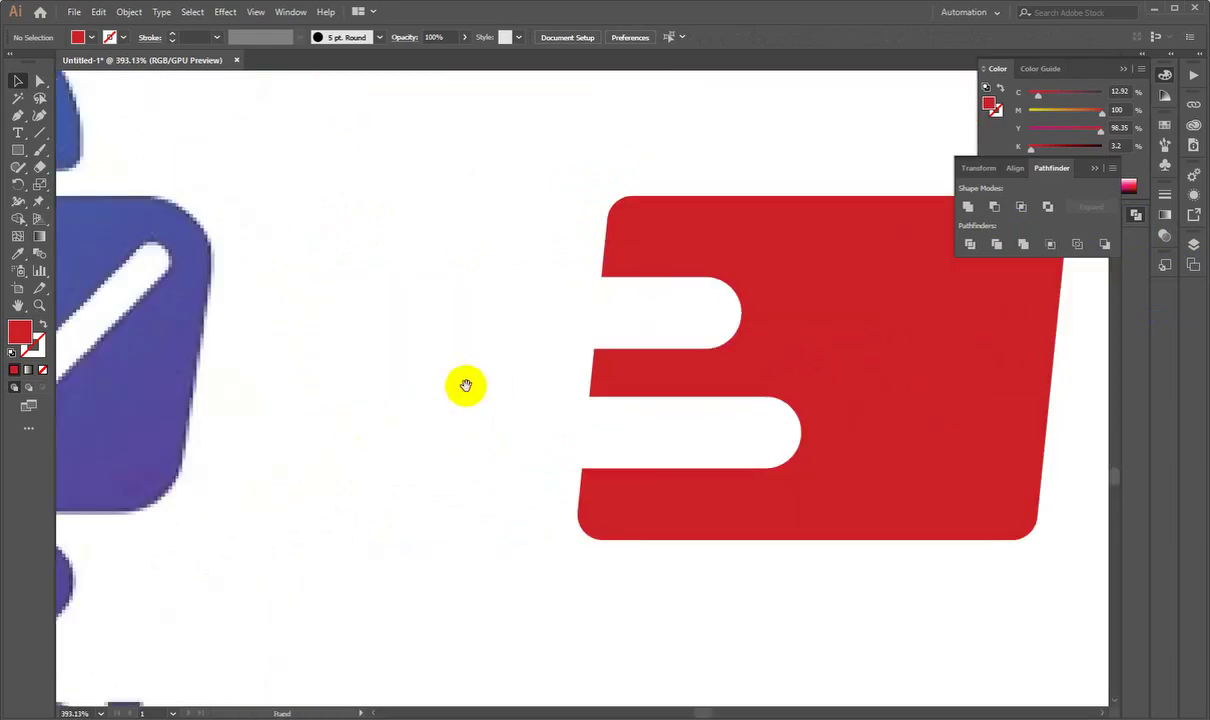
{"action": "left_click", "coordinate": [572, 392]}
{"action": "key", "text": "a"}
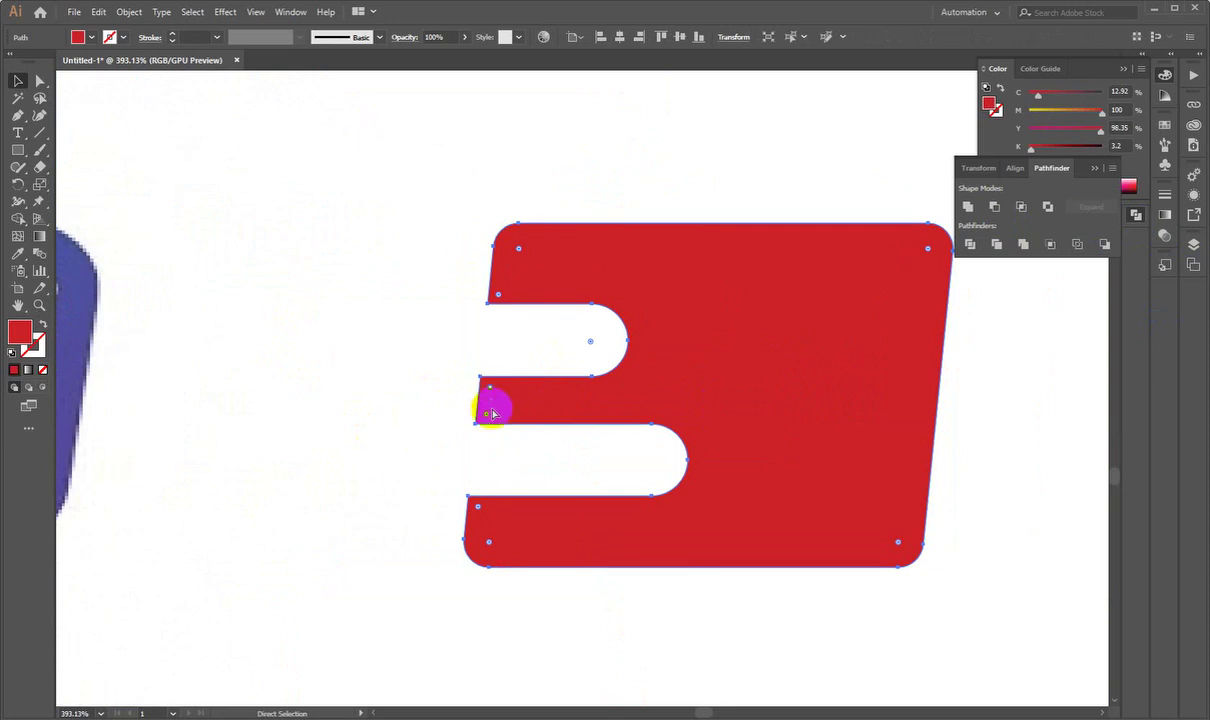
{"action": "left_click", "coordinate": [493, 400]}
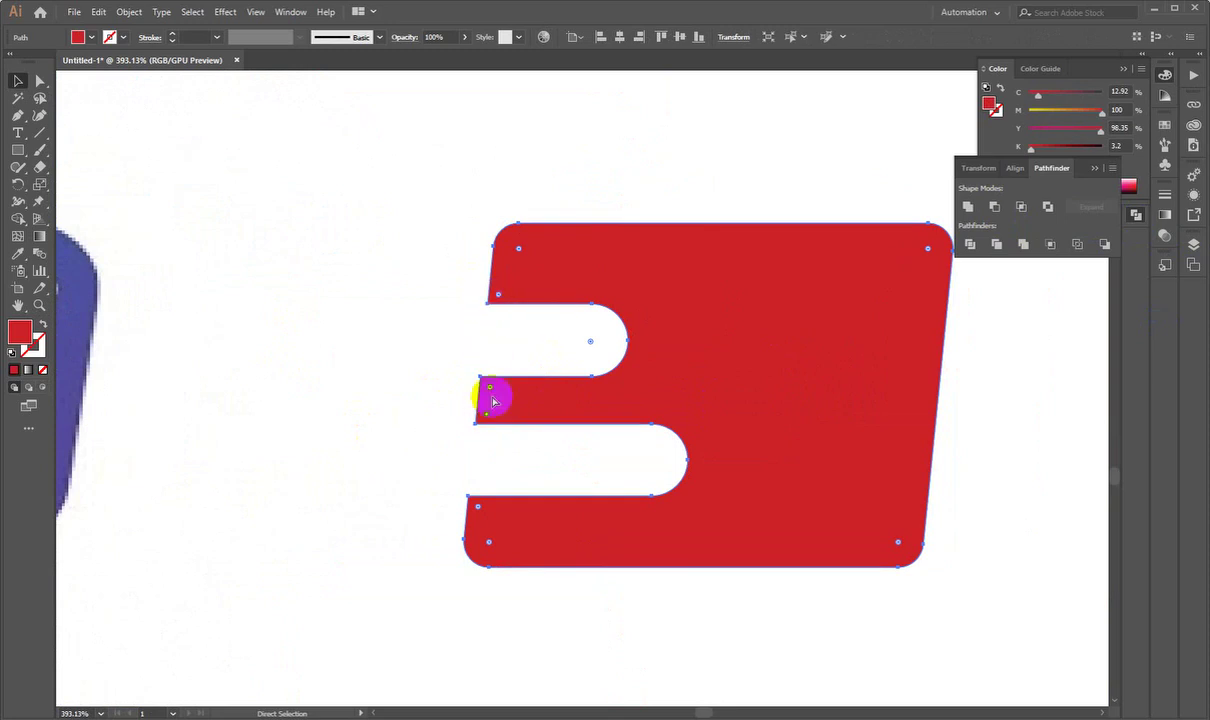
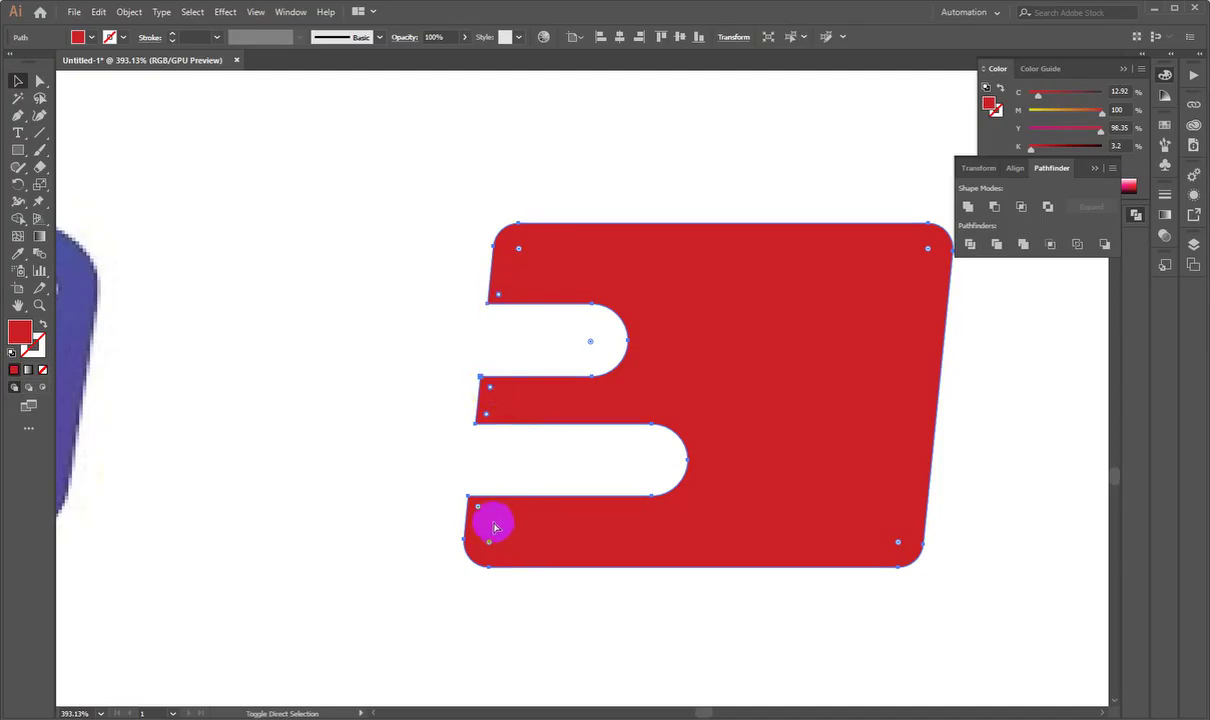
Step: Select the lower and middle prong corner anchors and round them with a live-corner drag
{"action": "mouse_move", "coordinate": [478, 508]}
{"action": "left_mouse_down"}
{"action": "mouse_move", "coordinate": [589, 584]}
{"action": "mouse_move", "coordinate": [480, 510]}
{"action": "left_mouse_up"}
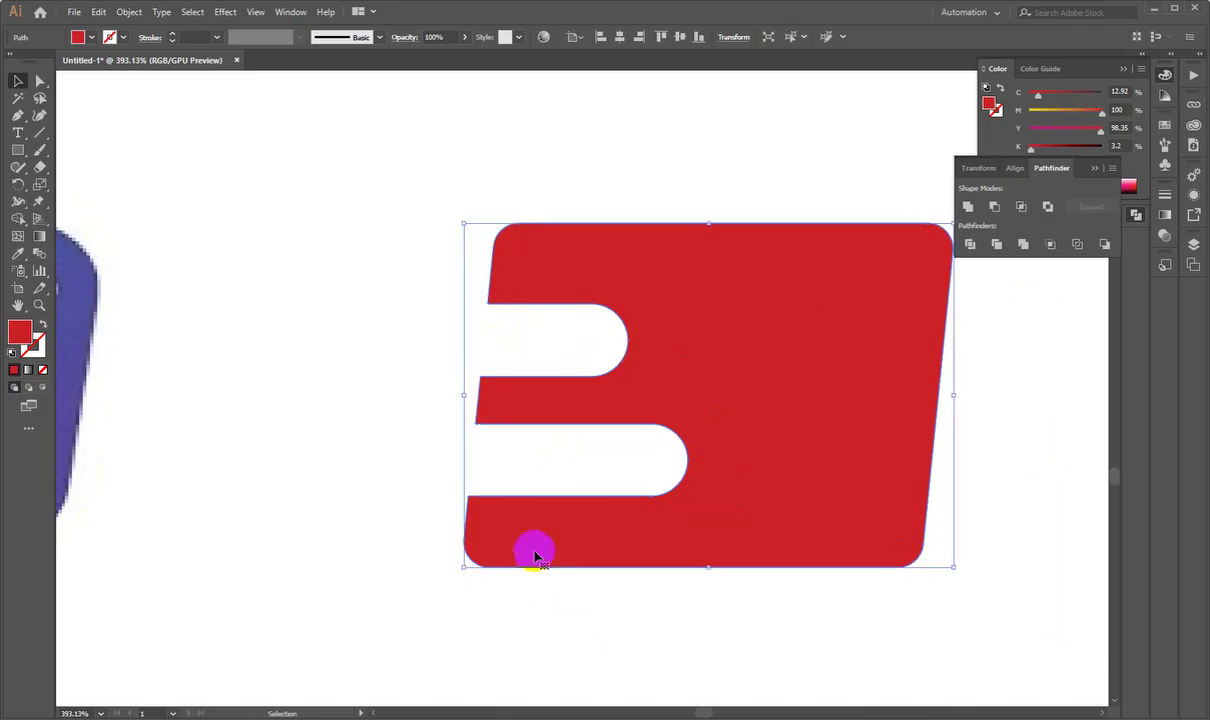
{"action": "key", "text": "a"}
{"action": "left_click", "coordinate": [477, 510]}
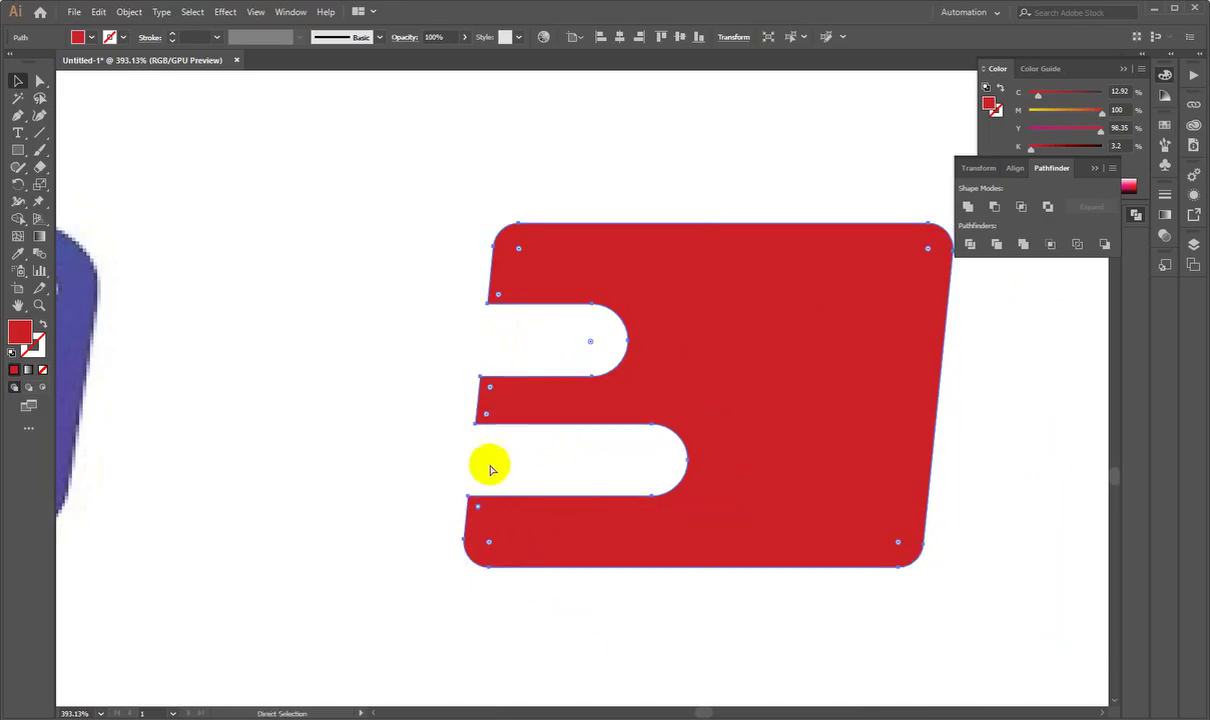
{"action": "left_click", "coordinate": [484, 418]}
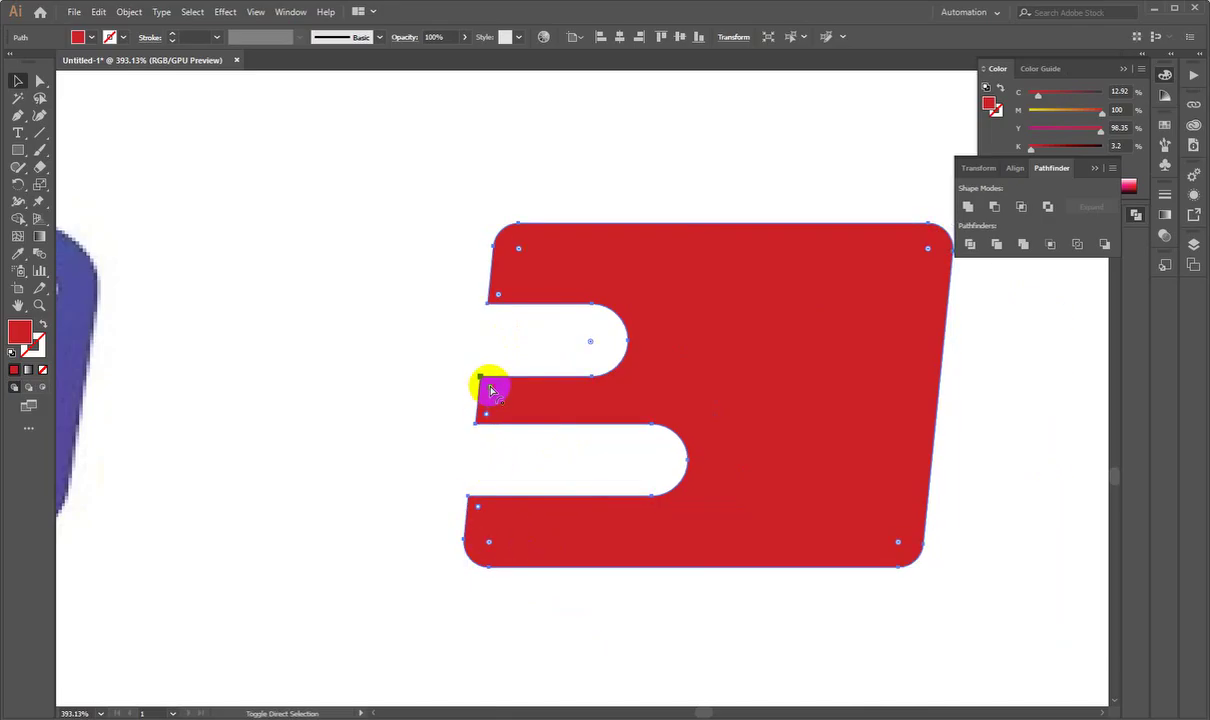
{"action": "left_click", "coordinate": [490, 389], "text": "shift"}
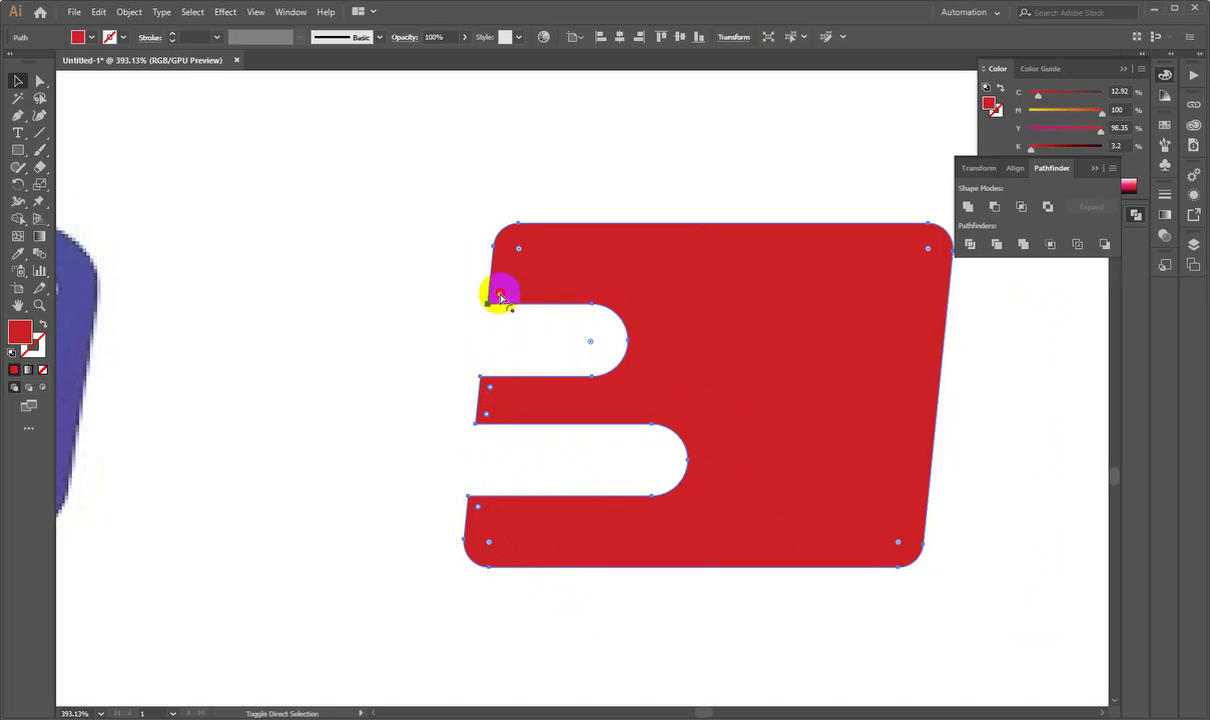
{"action": "left_click_drag", "start_coordinate": [500, 295], "coordinate": [575, 273]}
{"action": "key", "text": "z"}
{"action": "left_click_drag", "start_coordinate": [716, 412], "coordinate": [521, 540]}
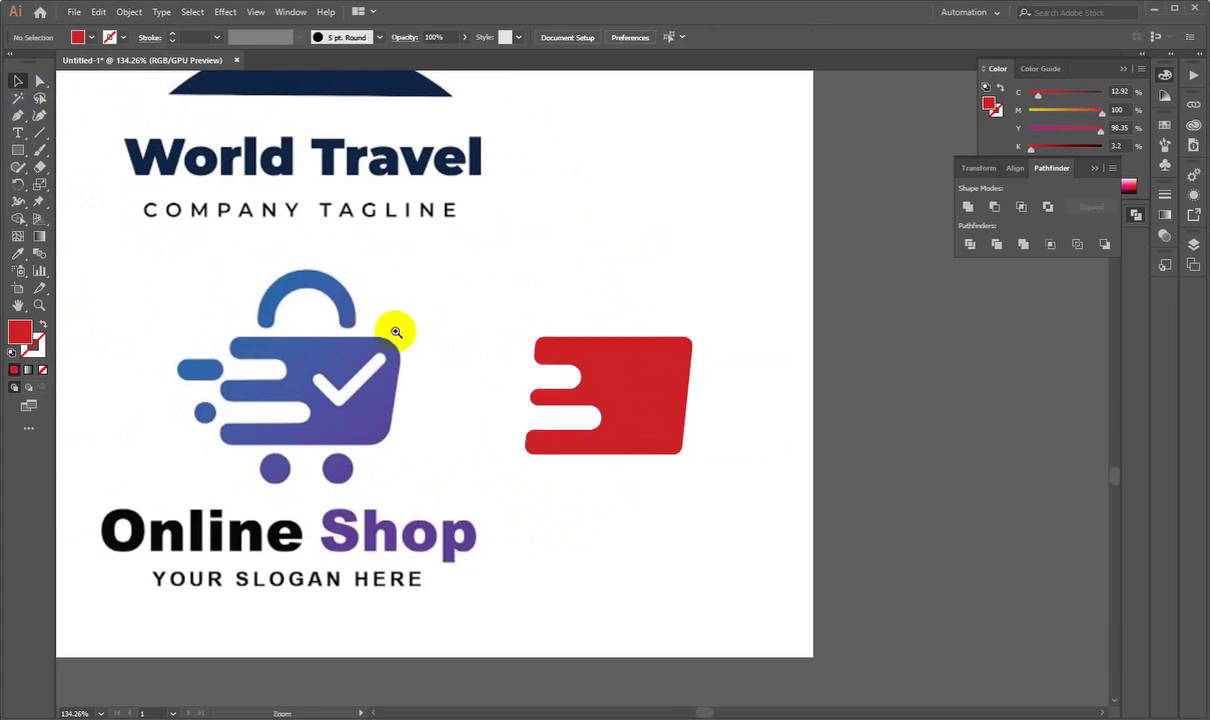
Step: Draw an ellipse circle centred over the blue bag's handle
{"action": "left_click_drag", "start_coordinate": [397, 329], "coordinate": [554, 292]}
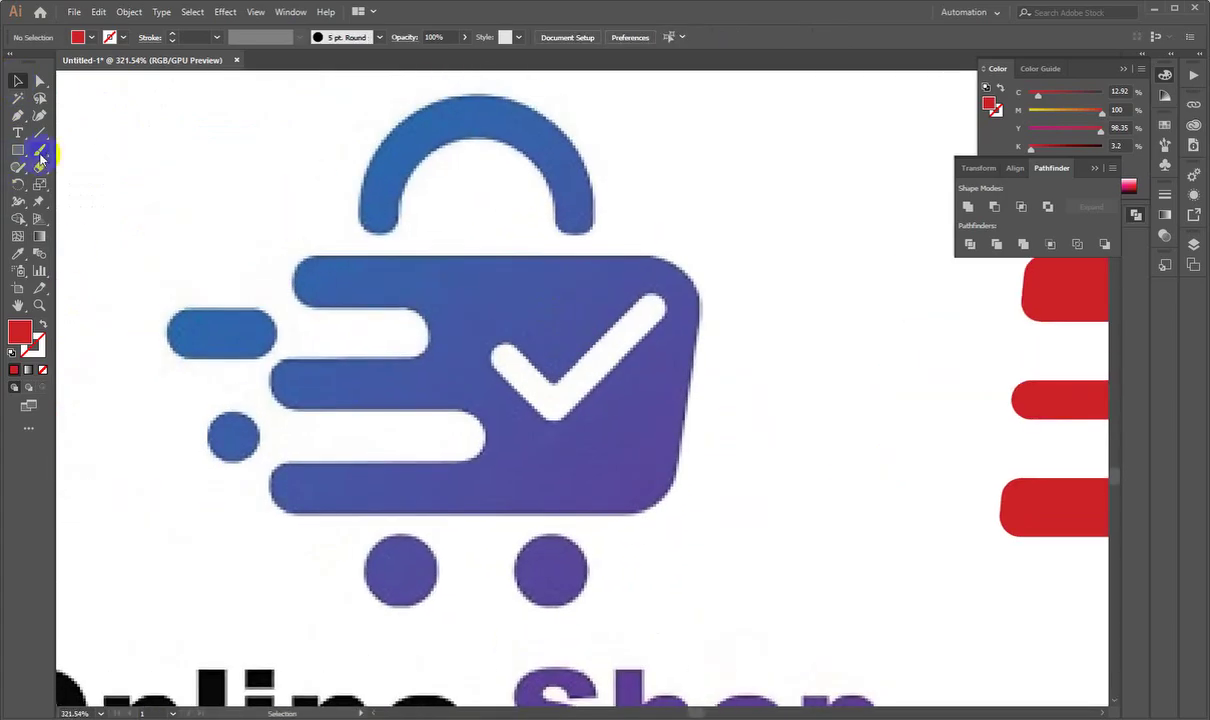
{"action": "left_click", "coordinate": [40, 157]}
{"action": "left_click", "coordinate": [59, 178]}
{"action": "left_click_drag", "start_coordinate": [545, 338], "coordinate": [605, 463]}
{"action": "left_click", "coordinate": [18, 80]}
{"action": "left_click_drag", "start_coordinate": [676, 337], "coordinate": [508, 207]}
Step: Make the circle a red outline and add a larger ring matching the handle's outer edge
{"action": "left_click", "coordinate": [43, 326]}
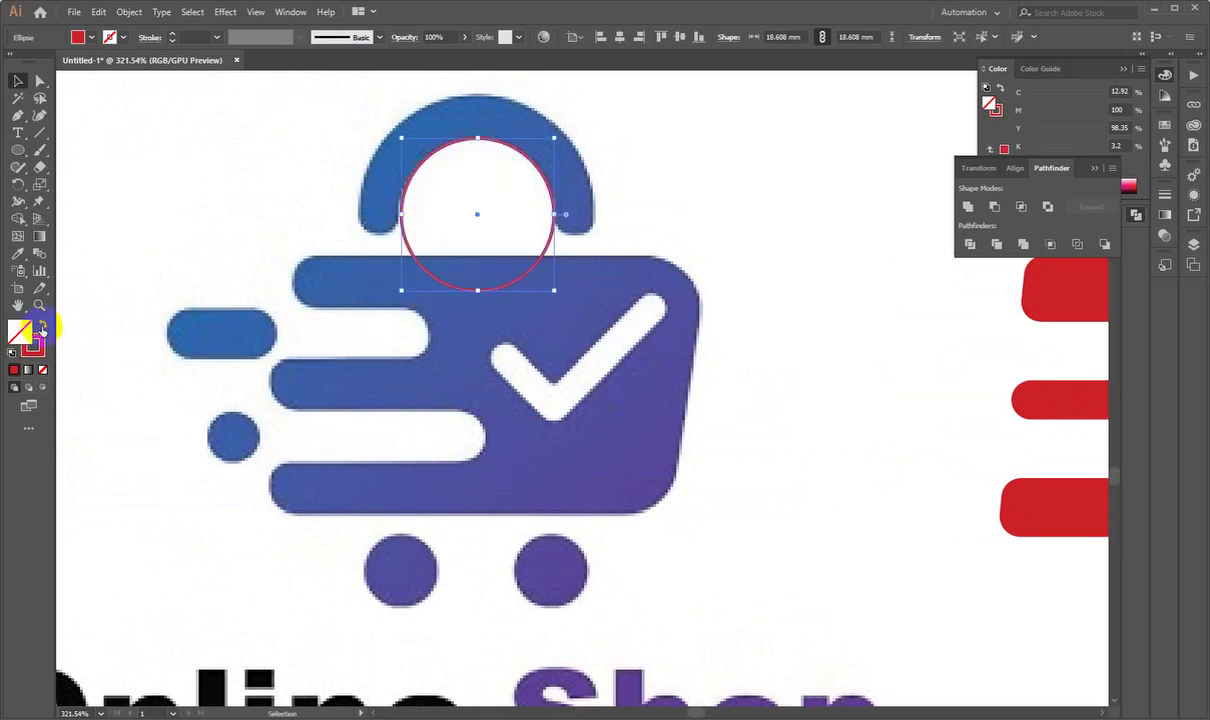
{"action": "scroll", "coordinate": [521, 194], "scroll_direction": "up", "scroll_amount": 1}
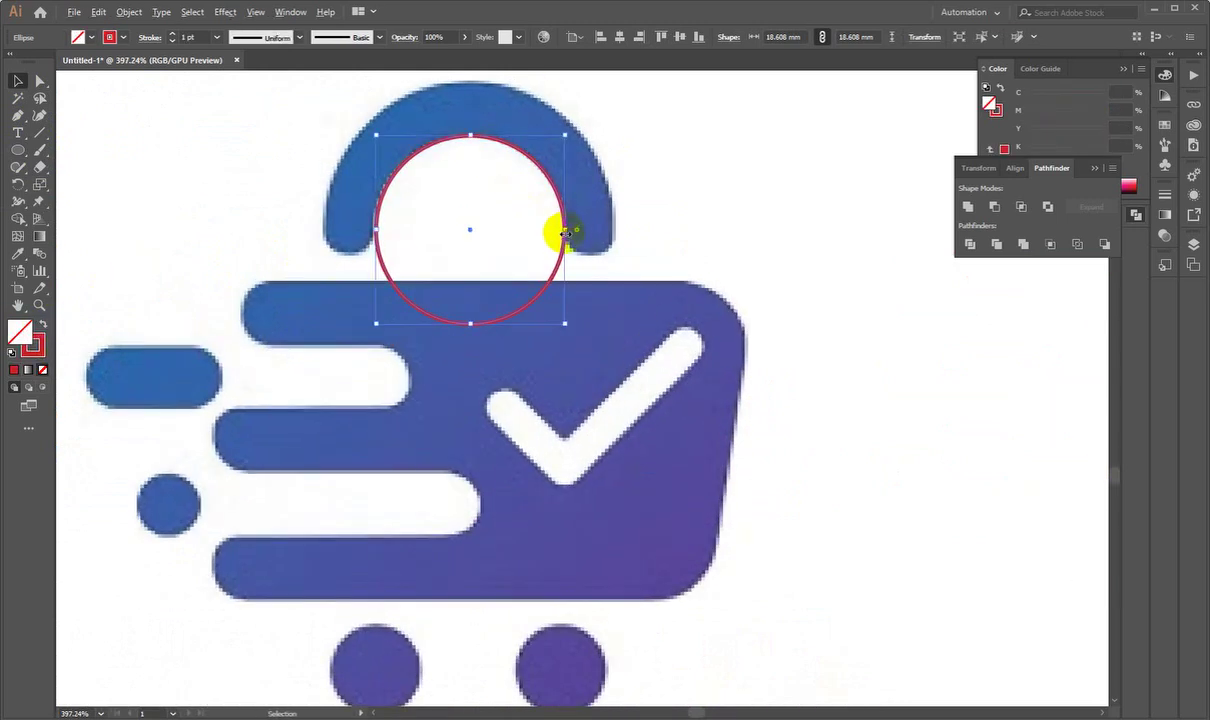
{"action": "left_click_drag", "start_coordinate": [566, 232], "coordinate": [616, 251]}
{"action": "left_click", "coordinate": [656, 230]}
Step: Draw a small circle fitted into the handle's left tip
{"action": "scroll", "coordinate": [497, 248], "scroll_direction": "up", "scroll_amount": 2}
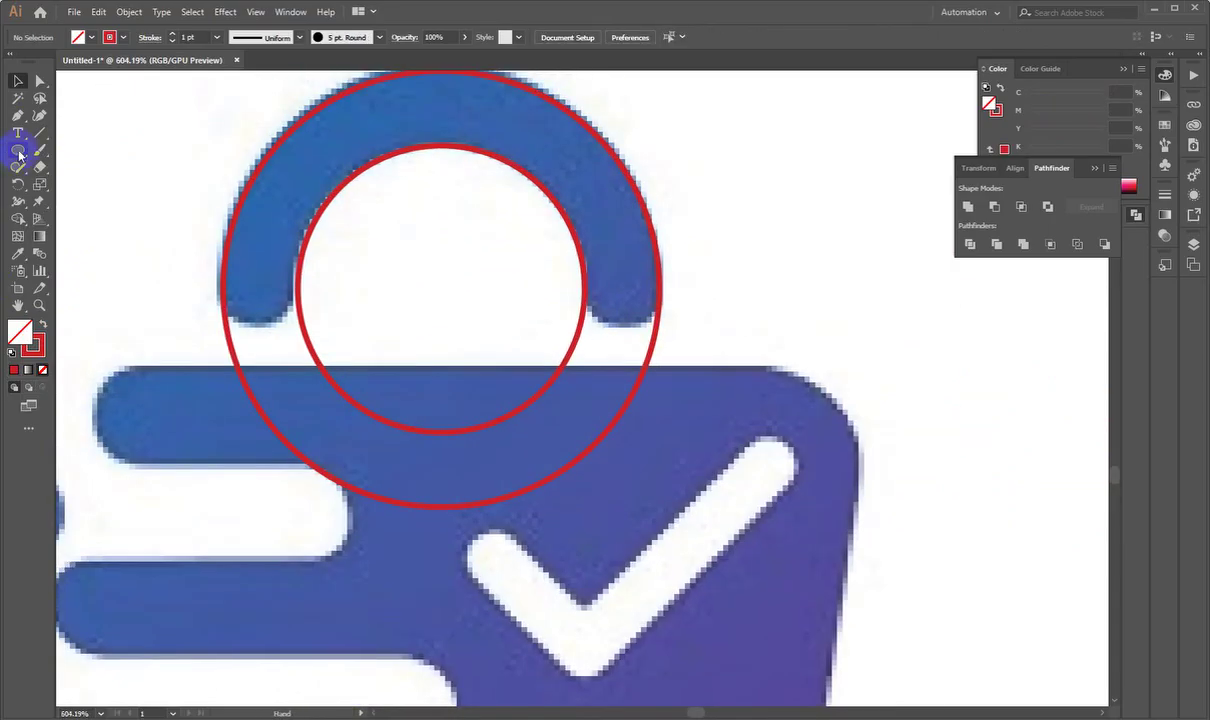
{"action": "mouse_move", "coordinate": [19, 153]}
{"action": "left_mouse_down"}
{"action": "mouse_move", "coordinate": [60, 189]}
{"action": "mouse_move", "coordinate": [86, 186]}
{"action": "left_mouse_up"}
{"action": "scroll", "coordinate": [282, 325], "scroll_direction": "up", "scroll_amount": 2}
{"action": "left_click_drag", "start_coordinate": [198, 258], "coordinate": [265, 302]}
{"action": "left_click", "coordinate": [24, 82]}
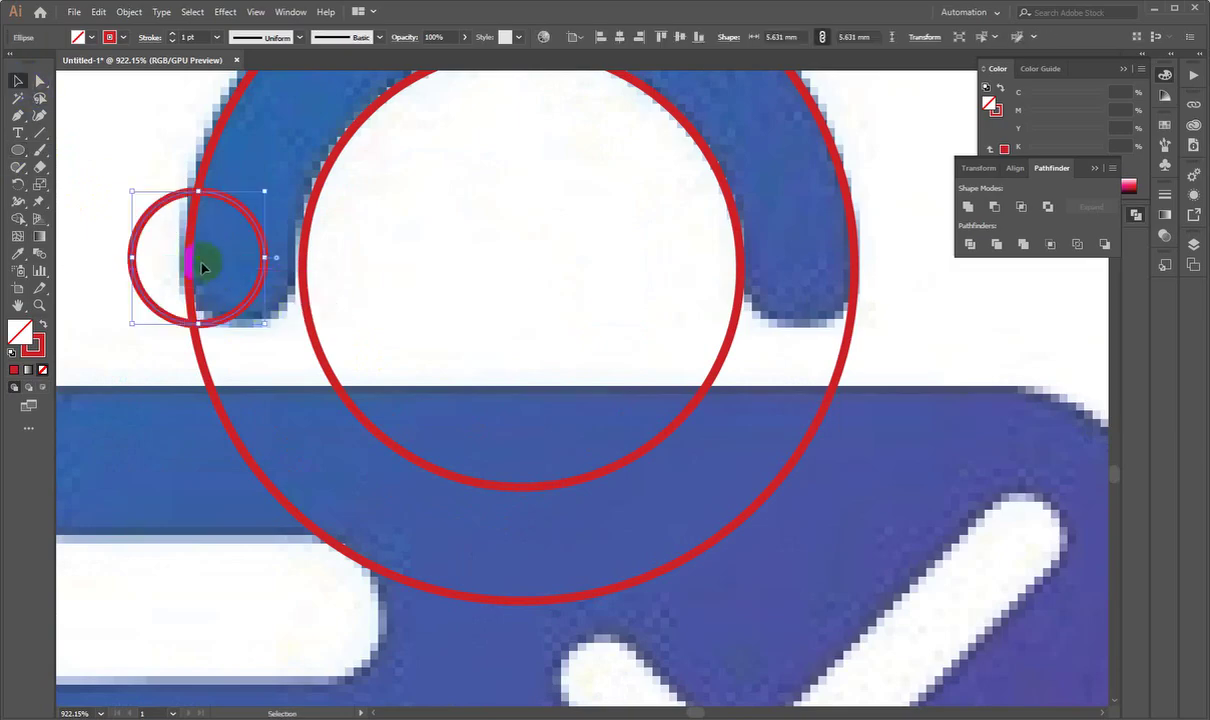
{"action": "left_click_drag", "start_coordinate": [202, 266], "coordinate": [241, 262]}
{"action": "scroll", "coordinate": [250, 310], "scroll_direction": "up", "scroll_amount": 2}
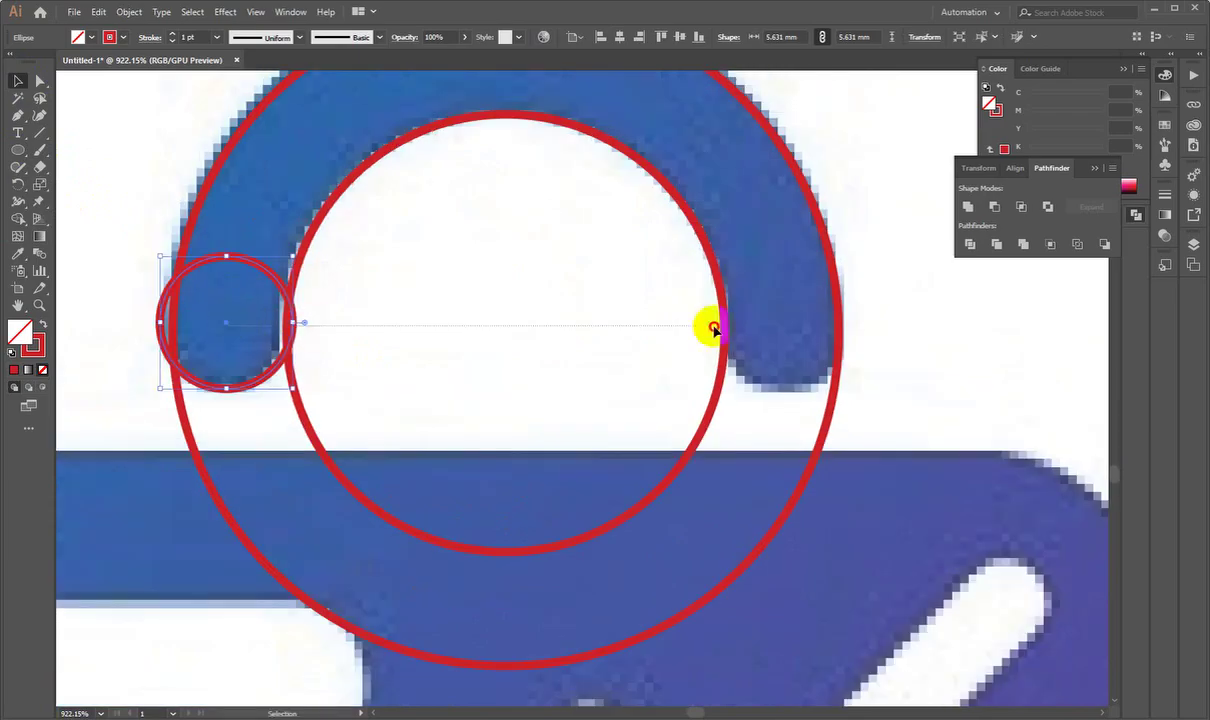
Step: Alt-drag a copy of the small circle to the handle's right tip and select all four circles
{"action": "left_click", "coordinate": [800, 331]}
{"action": "key", "text": "ctrl+shift+a"}
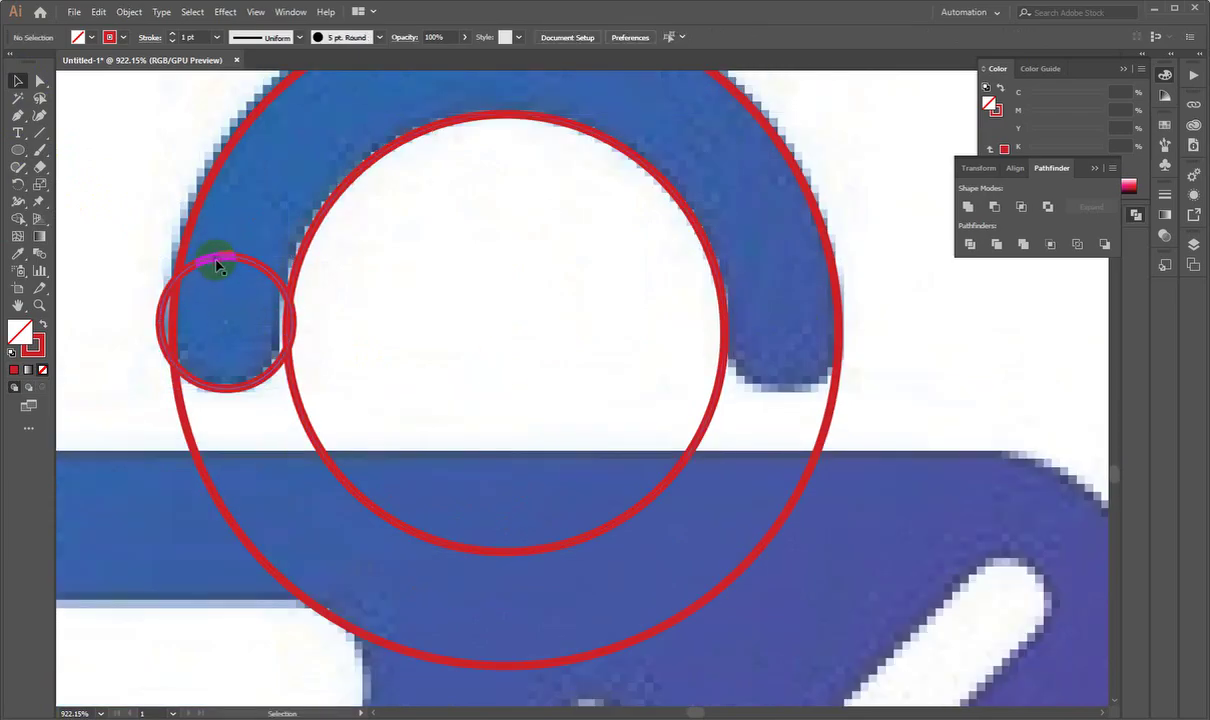
{"action": "left_click_drag", "start_coordinate": [217, 263], "coordinate": [773, 287]}
{"action": "scroll", "coordinate": [720, 330], "scroll_direction": "down", "scroll_amount": 3}
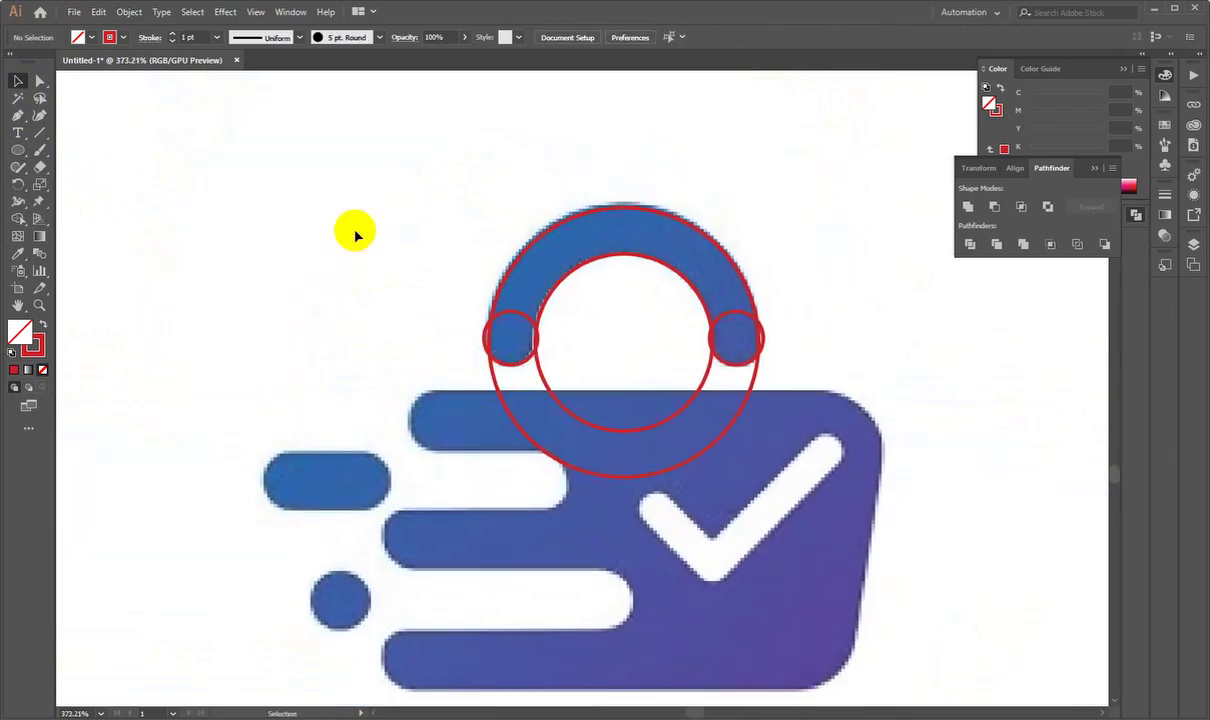
{"action": "left_click_drag", "start_coordinate": [354, 235], "coordinate": [598, 385]}
{"action": "scroll", "coordinate": [690, 390], "scroll_direction": "up", "scroll_amount": 1}
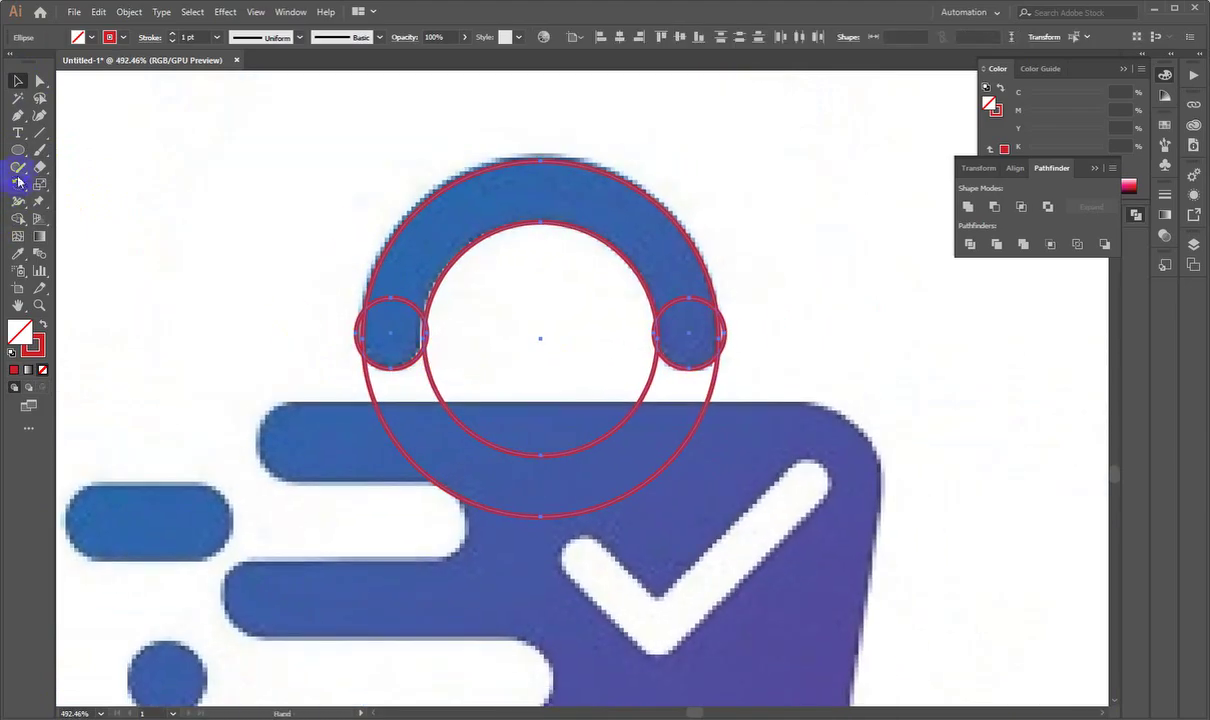
{"action": "left_click", "coordinate": [15, 205]}
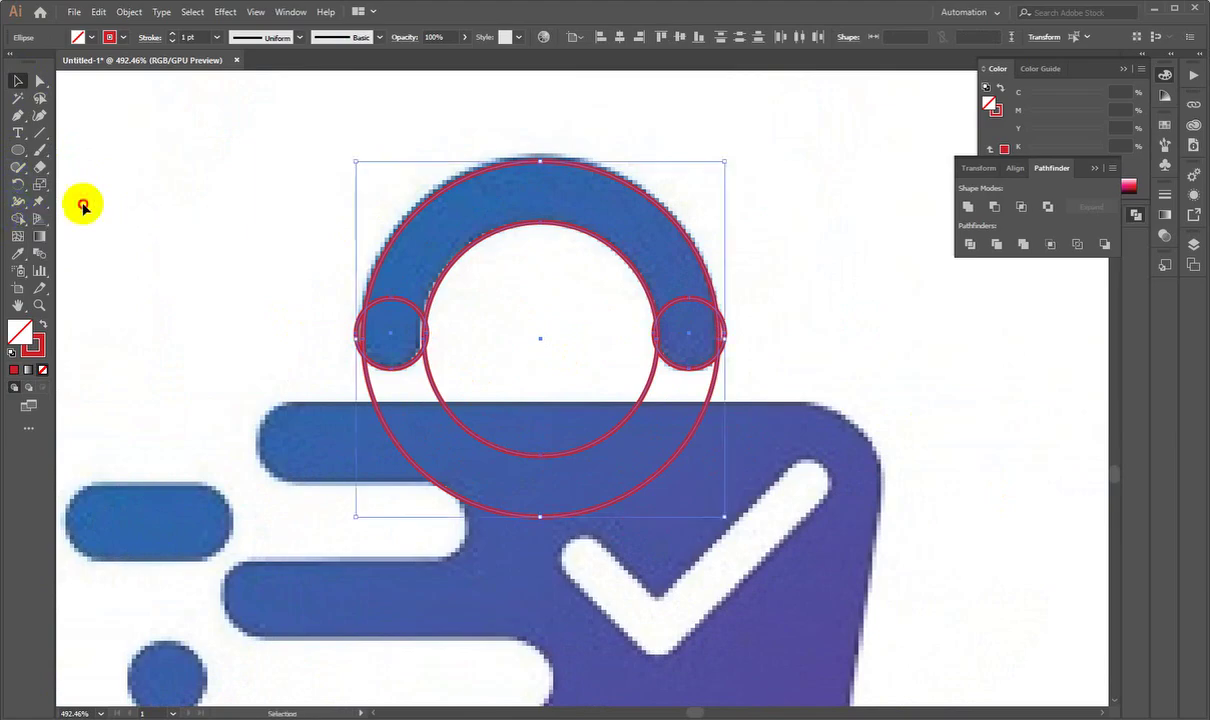
{"action": "left_click", "coordinate": [89, 203]}
{"action": "left_click", "coordinate": [13, 222]}
Step: With Shape Builder, delete the lower parts of the circles, keeping the handle arc
{"action": "left_click", "coordinate": [95, 219]}
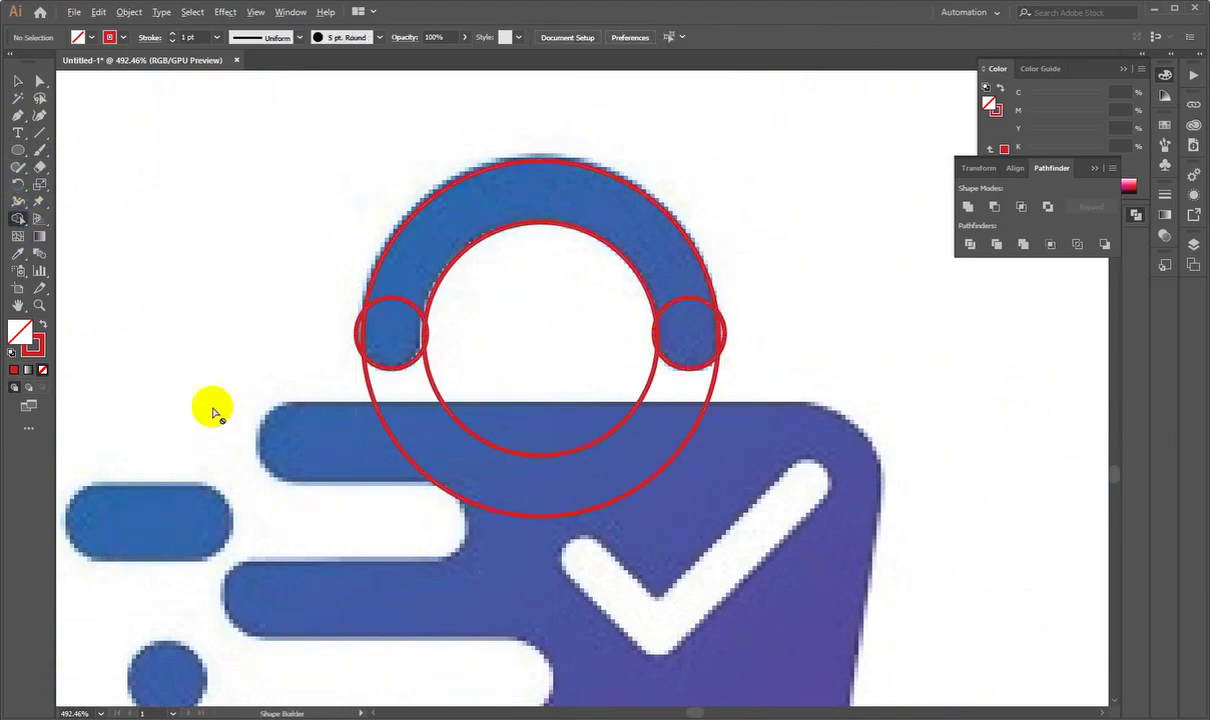
{"action": "left_click_drag", "start_coordinate": [176, 81], "coordinate": [802, 460]}
{"action": "left_click", "coordinate": [17, 222]}
{"action": "left_click_drag", "start_coordinate": [324, 494], "coordinate": [588, 432]}
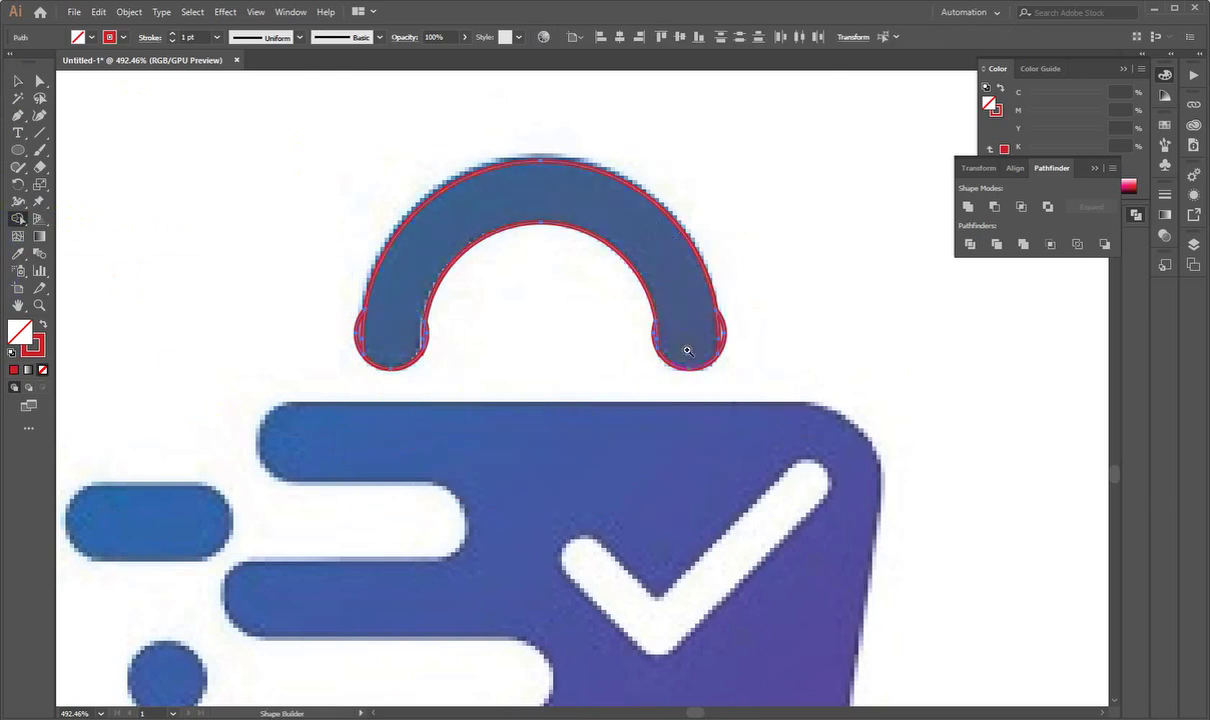
{"action": "scroll", "coordinate": [705, 305], "scroll_direction": "up", "scroll_amount": 5}
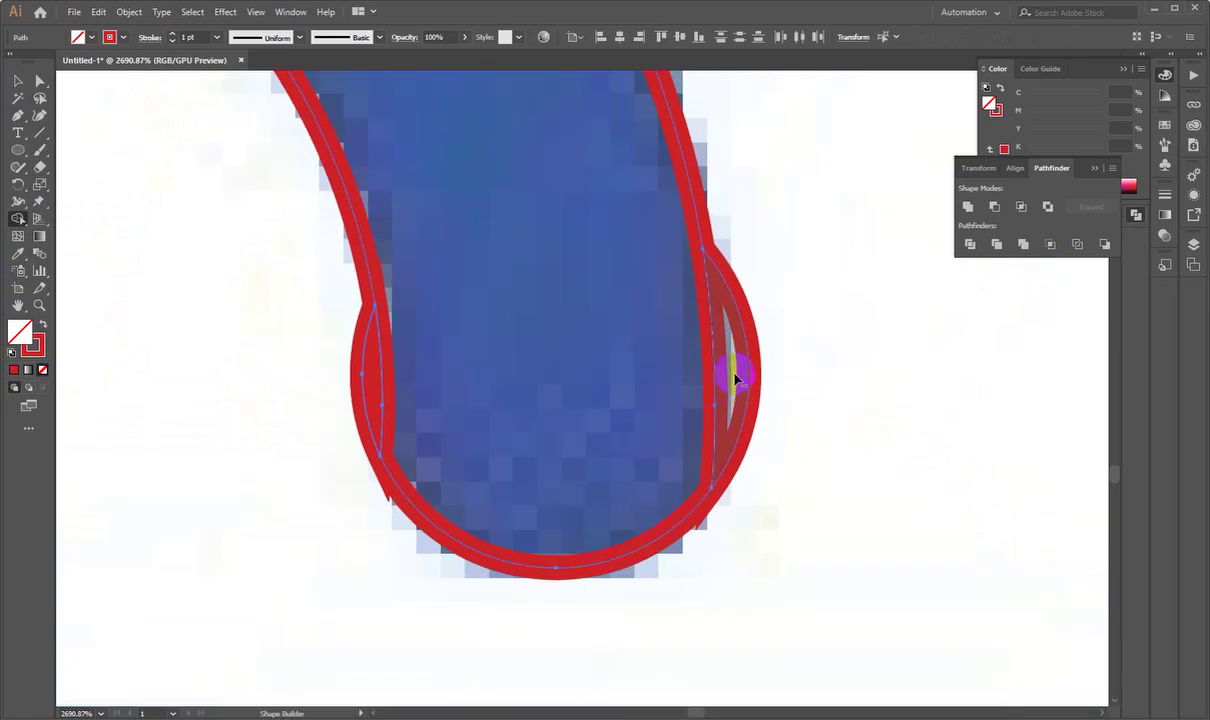
Step: Remove the leftover bulges and slivers at both handle tips
{"action": "left_click_drag", "start_coordinate": [735, 378], "coordinate": [735, 418]}
{"action": "left_click_drag", "start_coordinate": [319, 392], "coordinate": [346, 448]}
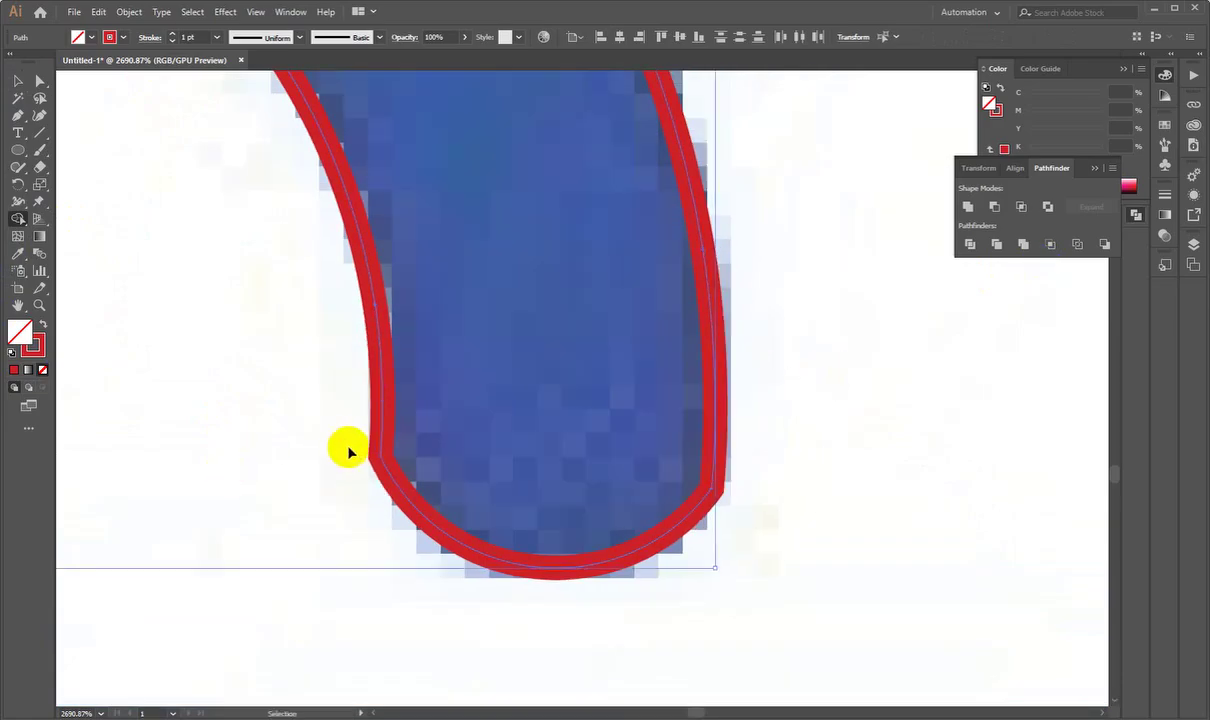
{"action": "scroll", "coordinate": [734, 475], "scroll_direction": "down", "scroll_amount": 5}
{"action": "scroll", "coordinate": [918, 473], "scroll_direction": "up", "scroll_amount": 4}
{"action": "left_click", "coordinate": [767, 335]}
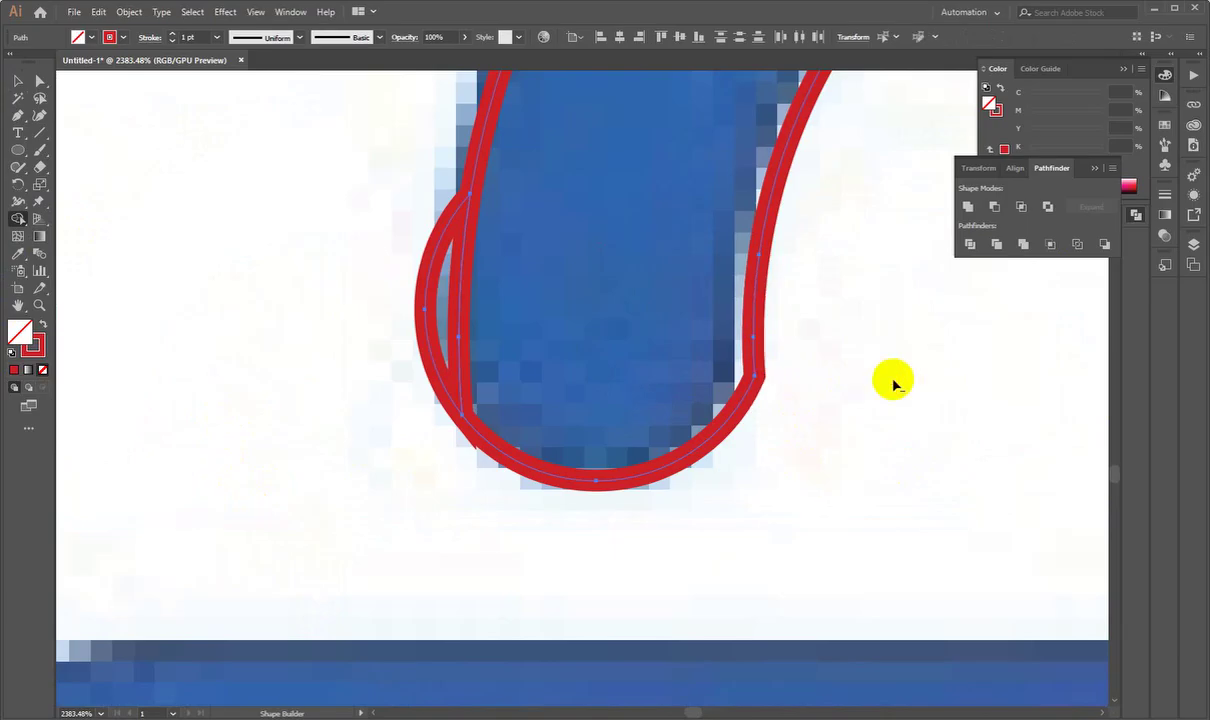
{"action": "left_click", "coordinate": [450, 319]}
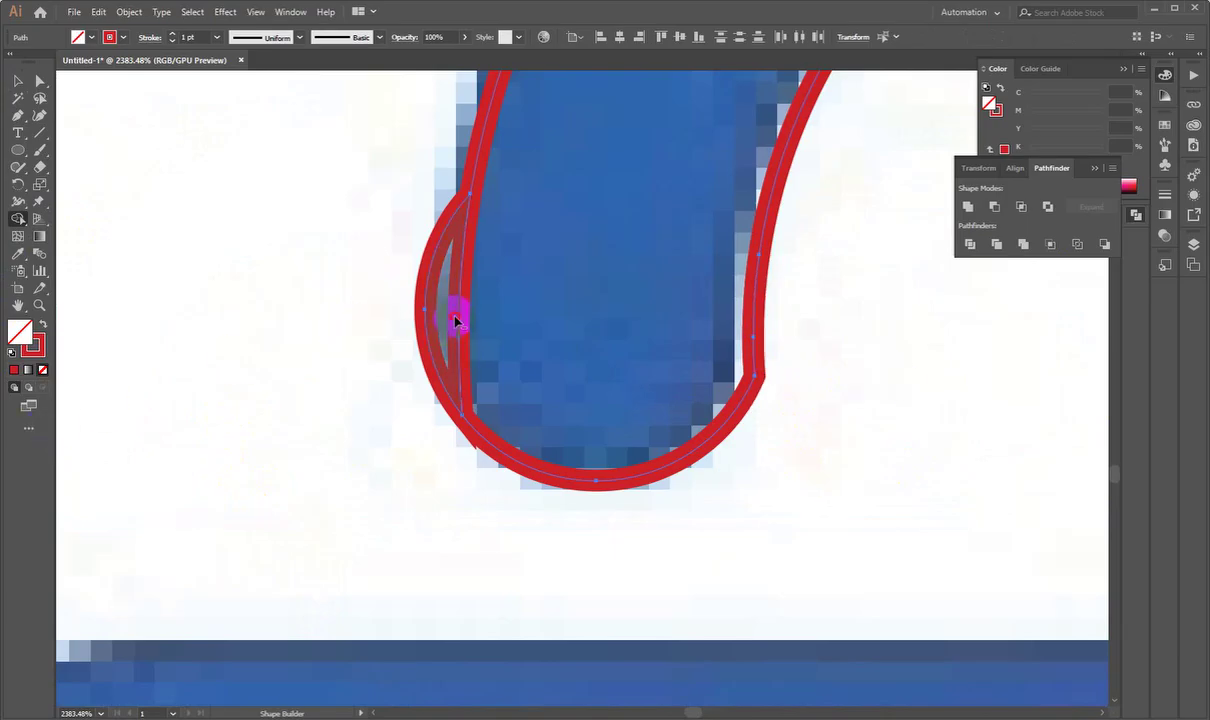
{"action": "scroll", "coordinate": [512, 335], "scroll_direction": "down", "scroll_amount": 6}
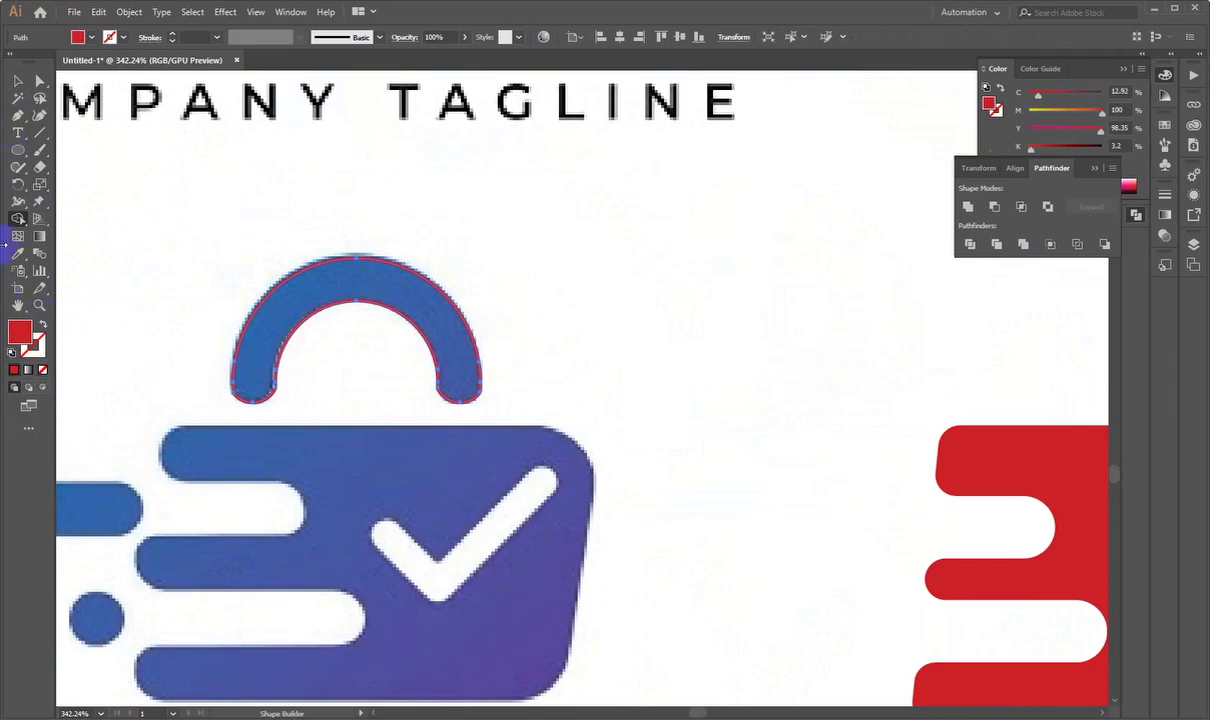
Step: Fill the arc solid red with no outline and move it onto the red bag body
{"action": "left_click", "coordinate": [17, 80]}
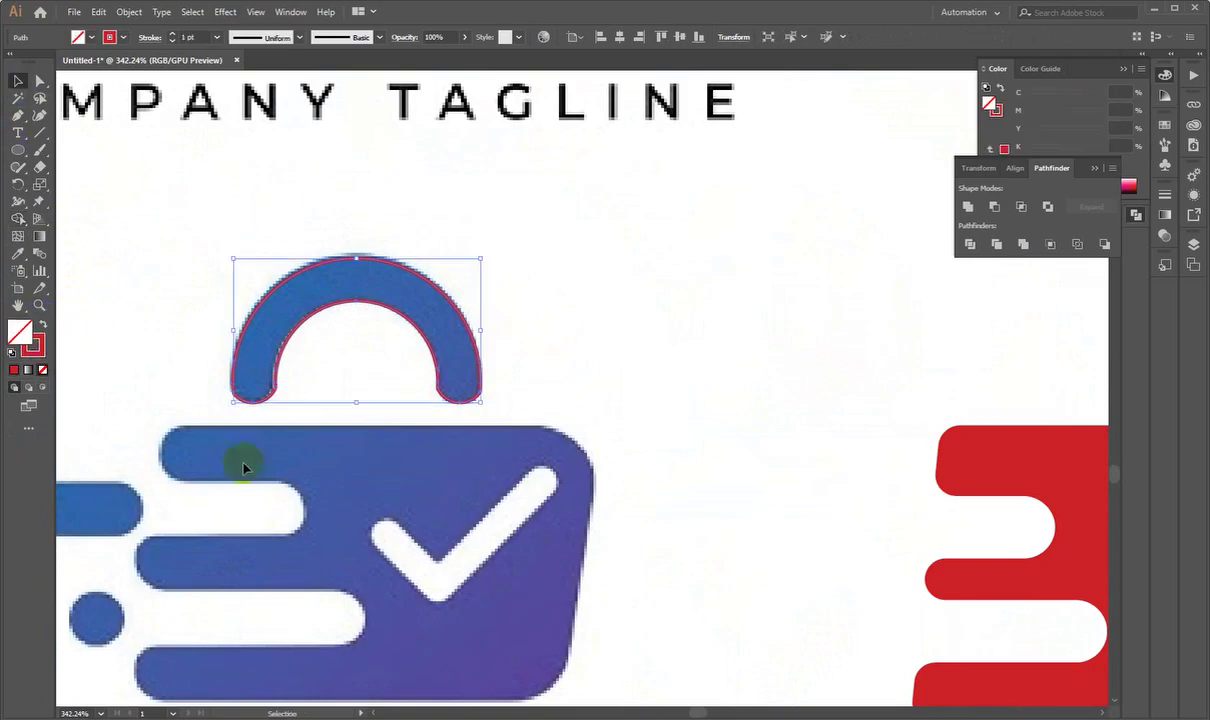
{"action": "left_click", "coordinate": [41, 326]}
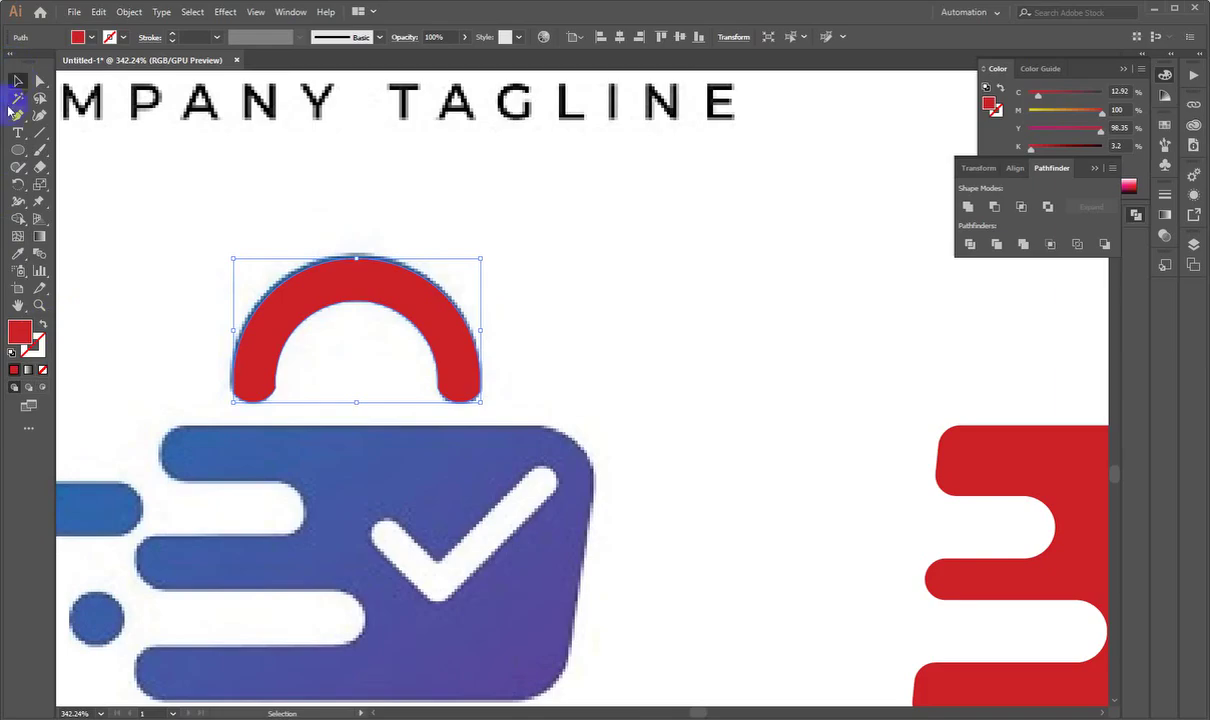
{"action": "scroll", "coordinate": [810, 446], "scroll_direction": "down", "scroll_amount": 3}
{"action": "left_click_drag", "start_coordinate": [333, 380], "coordinate": [686, 372]}
{"action": "scroll", "coordinate": [451, 440], "scroll_direction": "down", "scroll_amount": 5}
Step: Move the finished red bag off the artboard's right side
{"action": "scroll", "coordinate": [540, 398], "scroll_direction": "up", "scroll_amount": 1}
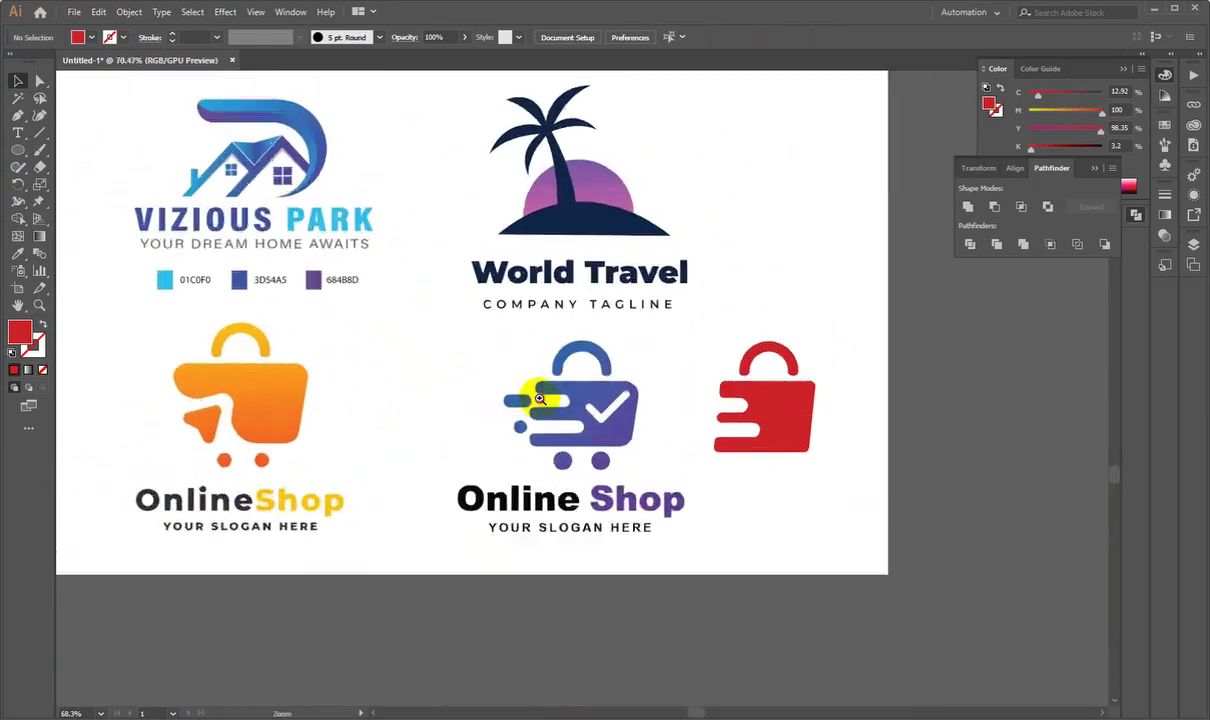
{"action": "scroll", "coordinate": [540, 398], "scroll_direction": "up", "scroll_amount": 3}
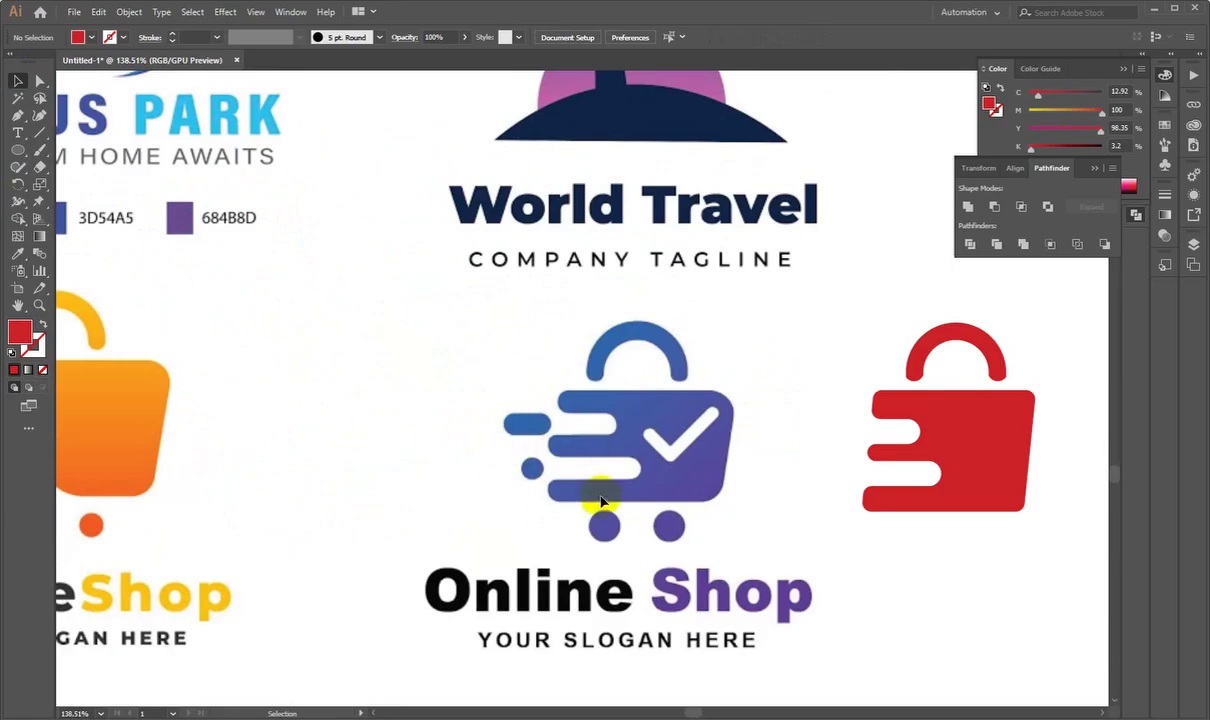
{"action": "left_click", "coordinate": [918, 486]}
{"action": "scroll", "coordinate": [654, 527], "scroll_direction": "down", "scroll_amount": 4}
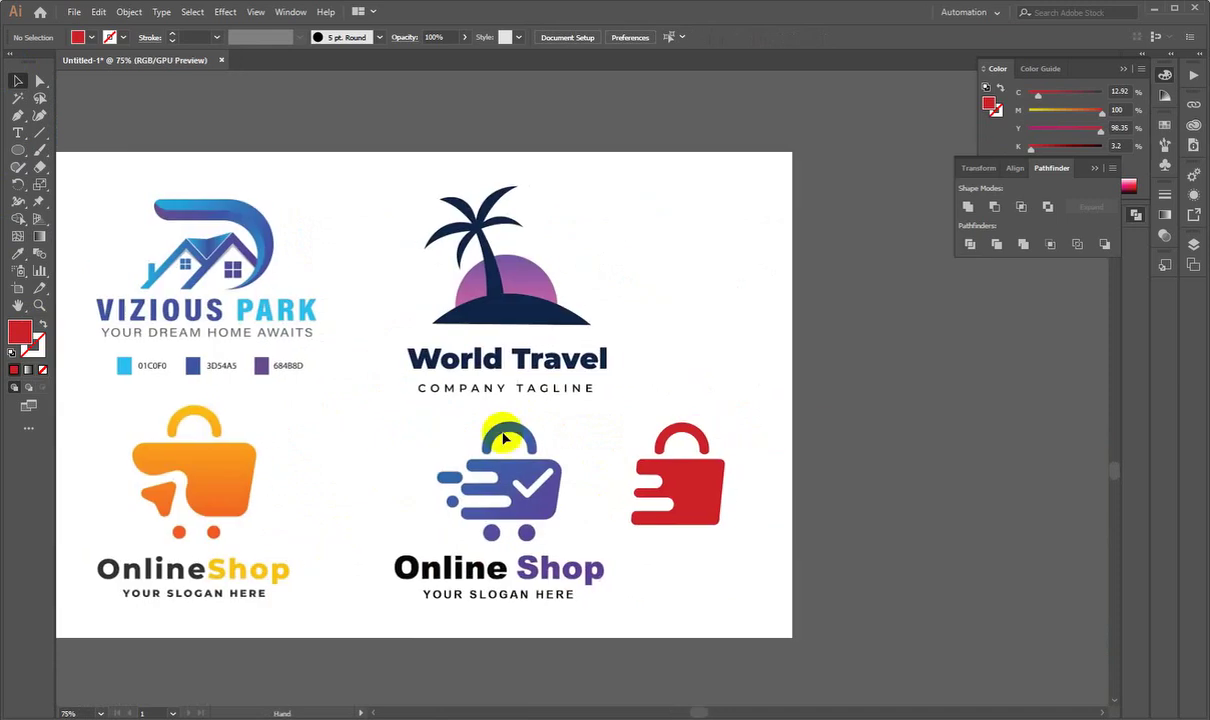
{"action": "left_click", "coordinate": [697, 513]}
{"action": "left_click_drag", "start_coordinate": [697, 513], "coordinate": [1037, 513]}
Step: Select the Pen tool and zoom in on the top of the reference palm tree
{"action": "scroll", "coordinate": [535, 221], "scroll_direction": "up", "scroll_amount": 4}
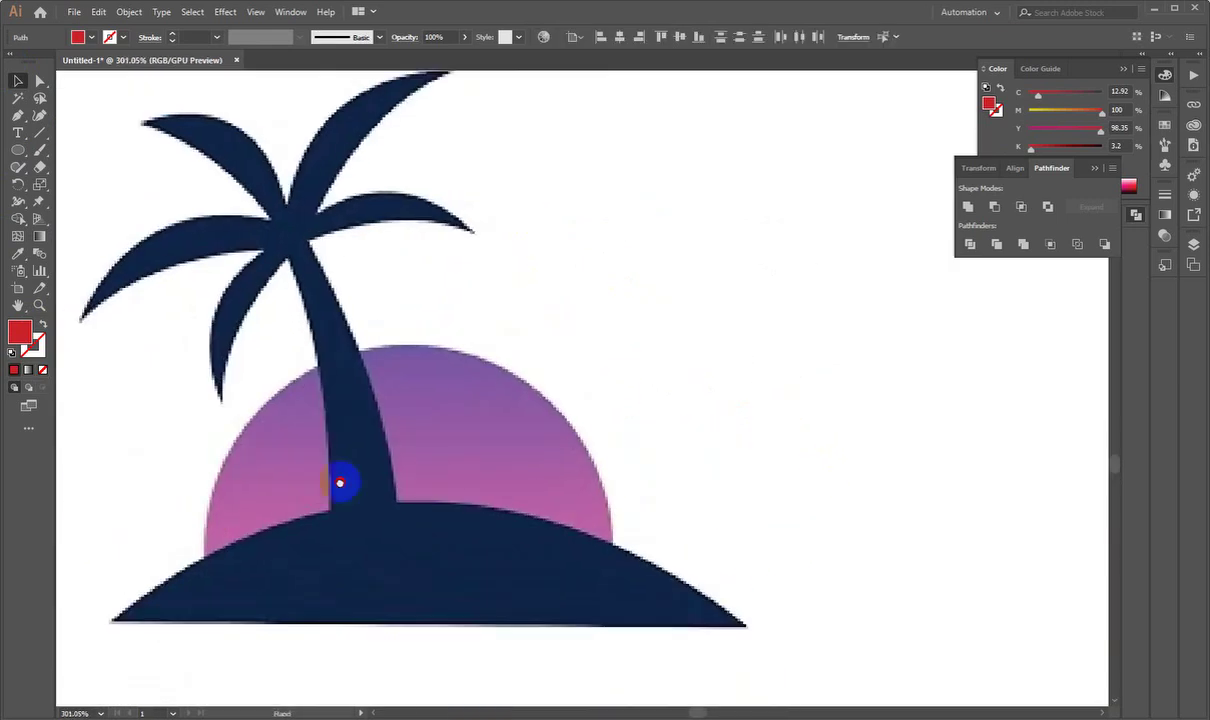
{"action": "scroll", "coordinate": [451, 424], "scroll_direction": "down", "scroll_amount": 2}
{"action": "left_click_drag", "start_coordinate": [451, 424], "coordinate": [431, 533]}
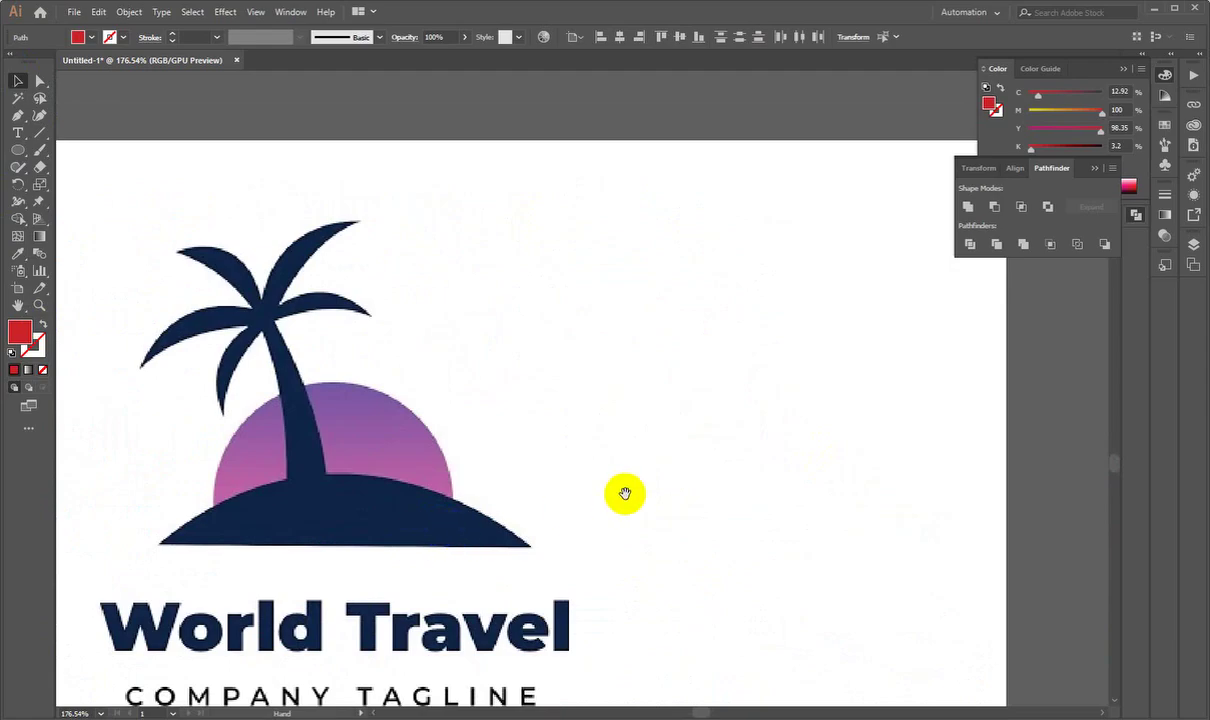
{"action": "left_click_drag", "start_coordinate": [359, 510], "coordinate": [532, 489]}
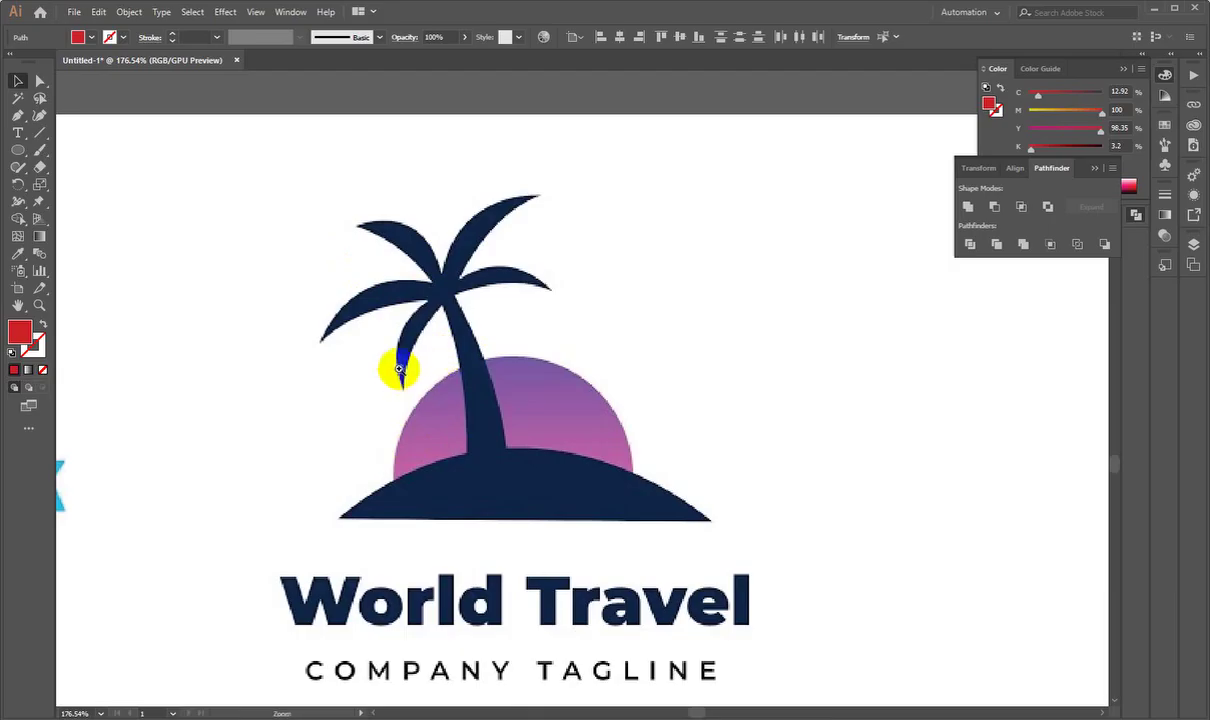
{"action": "key", "text": "z"}
{"action": "left_click_drag", "start_coordinate": [439, 268], "coordinate": [515, 379]}
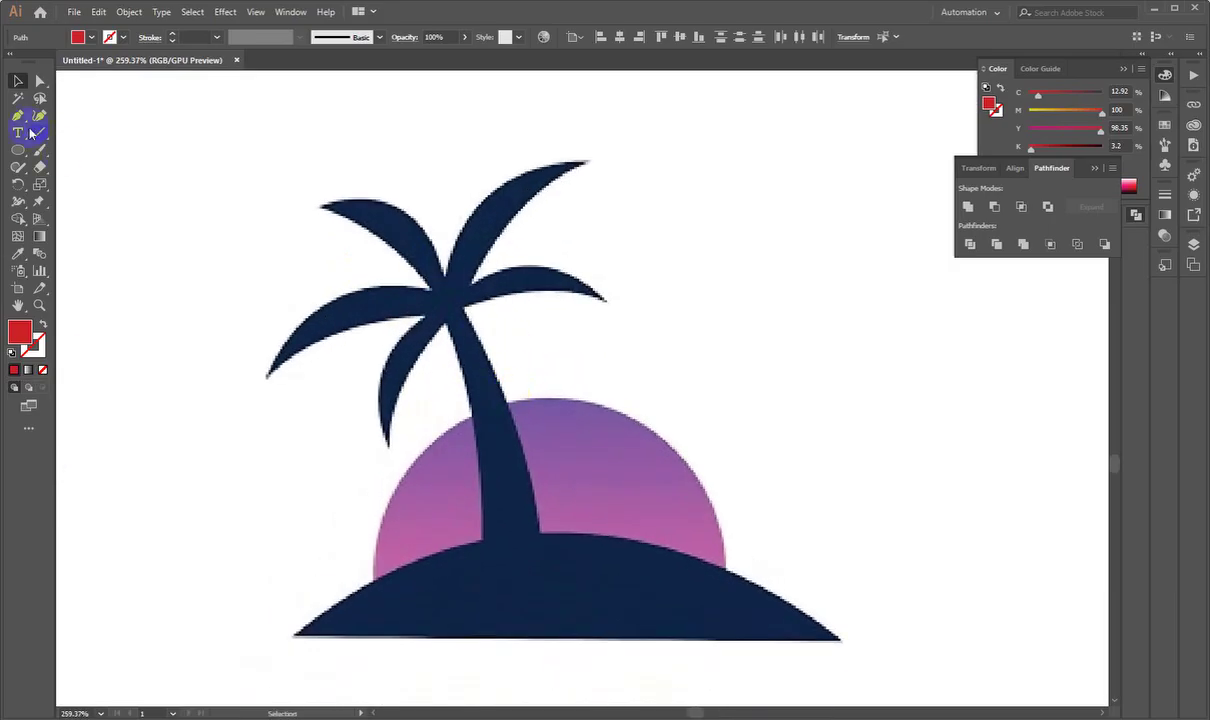
{"action": "left_click", "coordinate": [17, 115]}
{"action": "left_click_drag", "start_coordinate": [324, 418], "coordinate": [498, 335]}
{"action": "left_click_drag", "start_coordinate": [450, 245], "coordinate": [526, 426]}
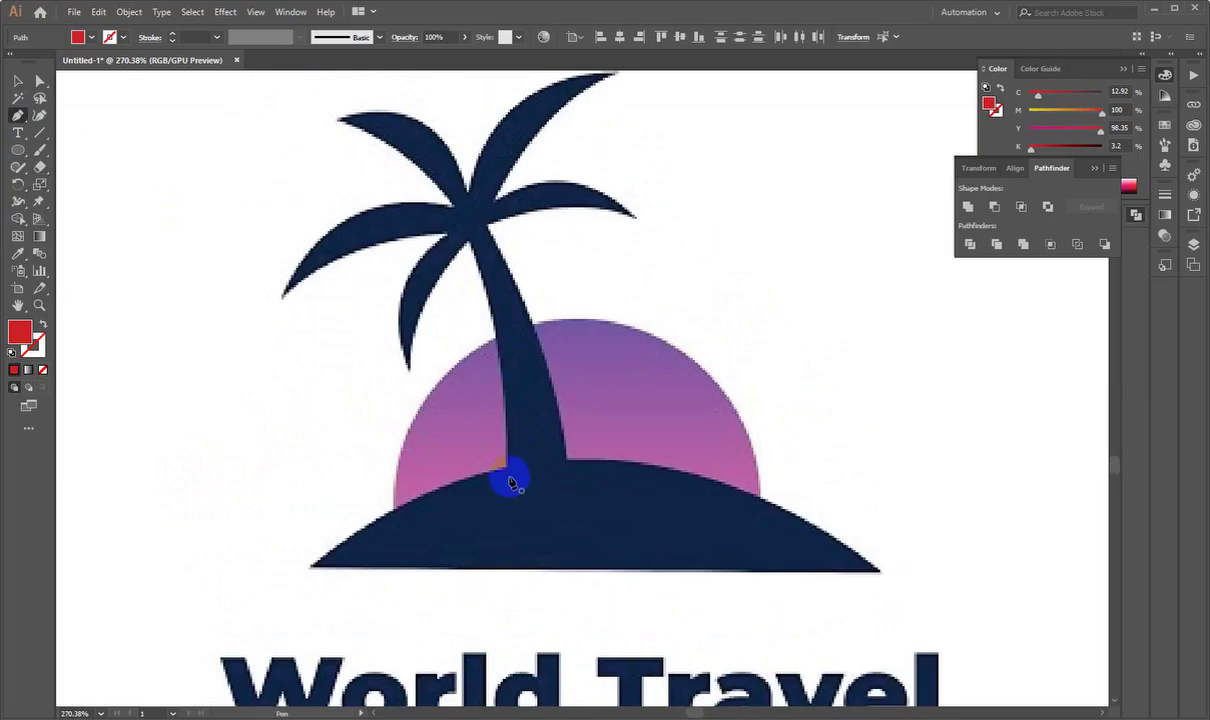
Step: Start a red-outline Pen path at the trunk base, curving up the trunk's left edge
{"action": "left_click", "coordinate": [505, 469]}
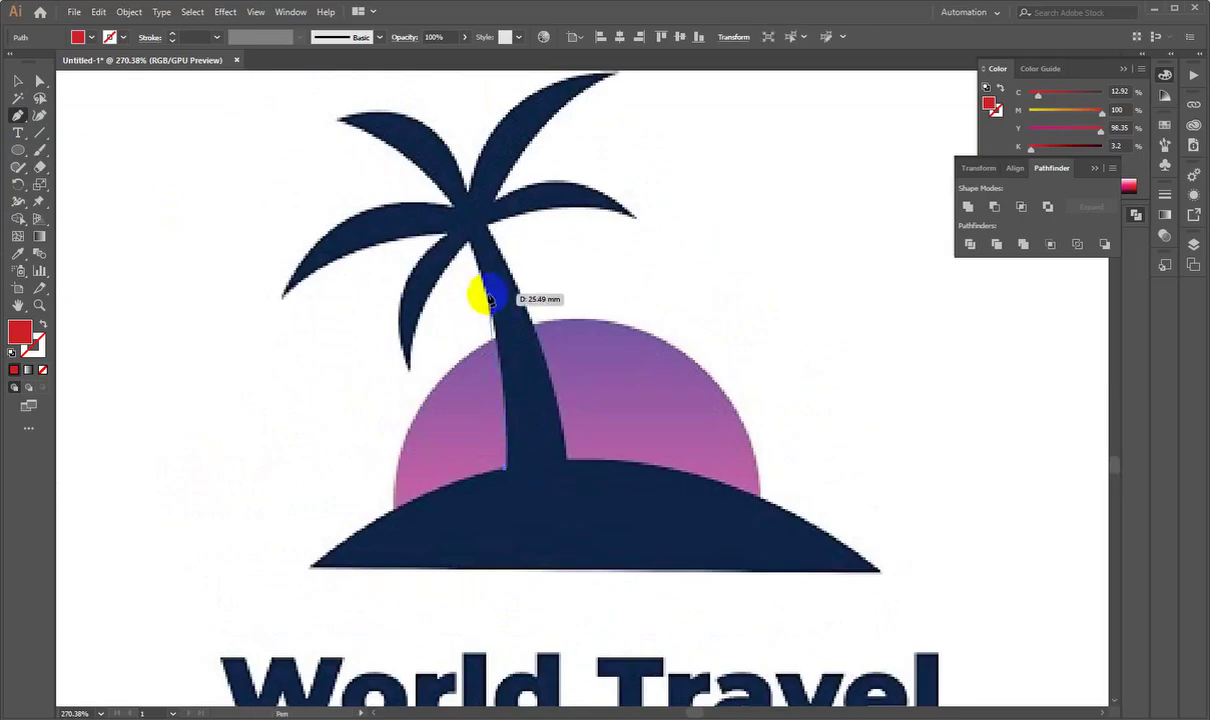
{"action": "left_click_drag", "start_coordinate": [468, 241], "coordinate": [427, 147]}
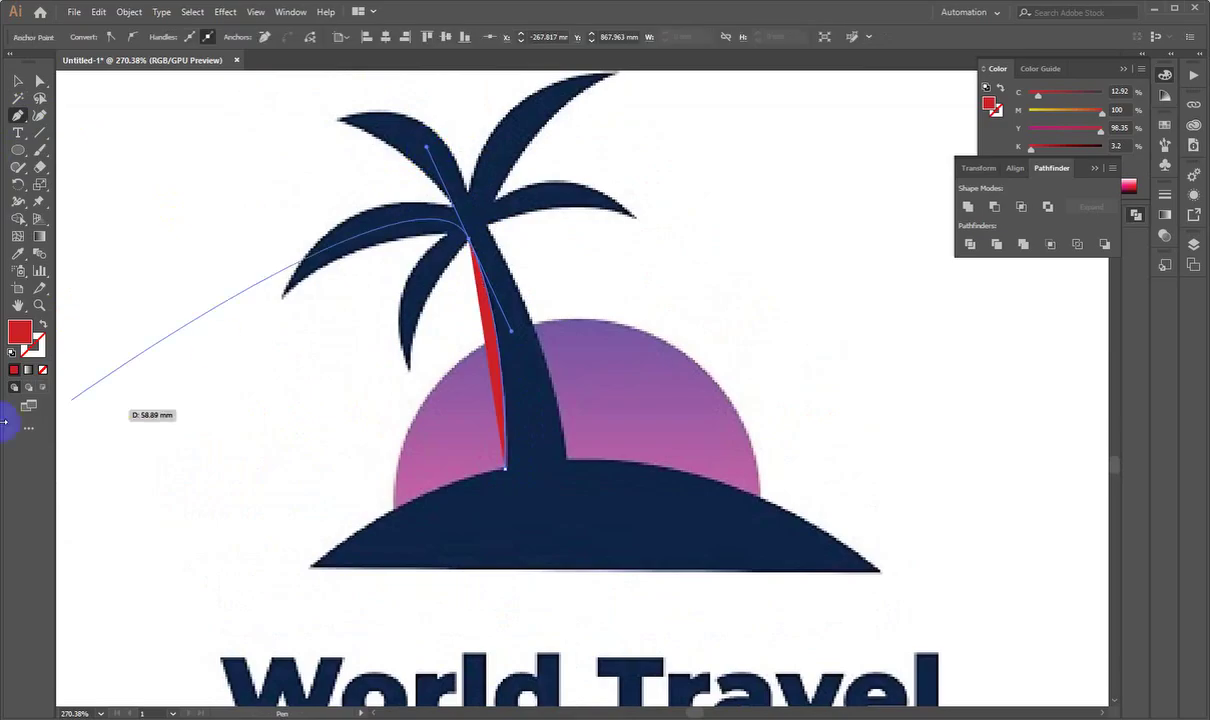
{"action": "left_click", "coordinate": [44, 326]}
{"action": "scroll", "coordinate": [662, 326], "scroll_direction": "up", "scroll_amount": 5}
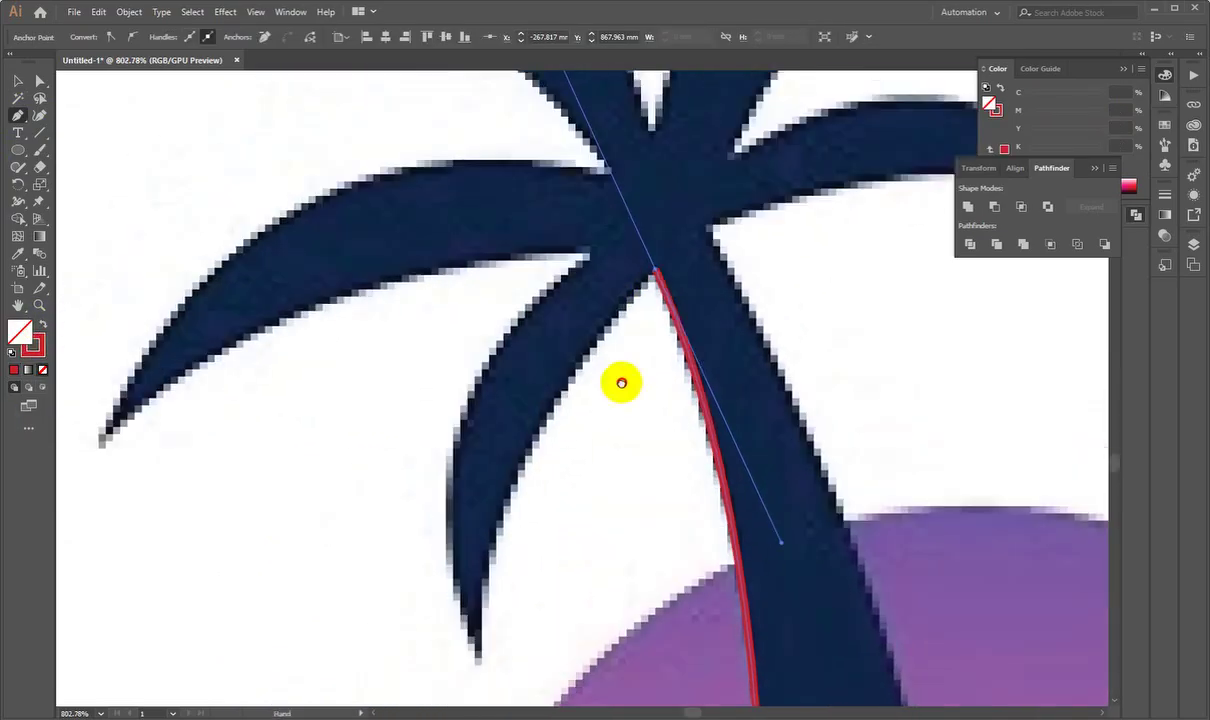
{"action": "left_click_drag", "start_coordinate": [621, 383], "coordinate": [600, 290]}
{"action": "key", "text": "space"}
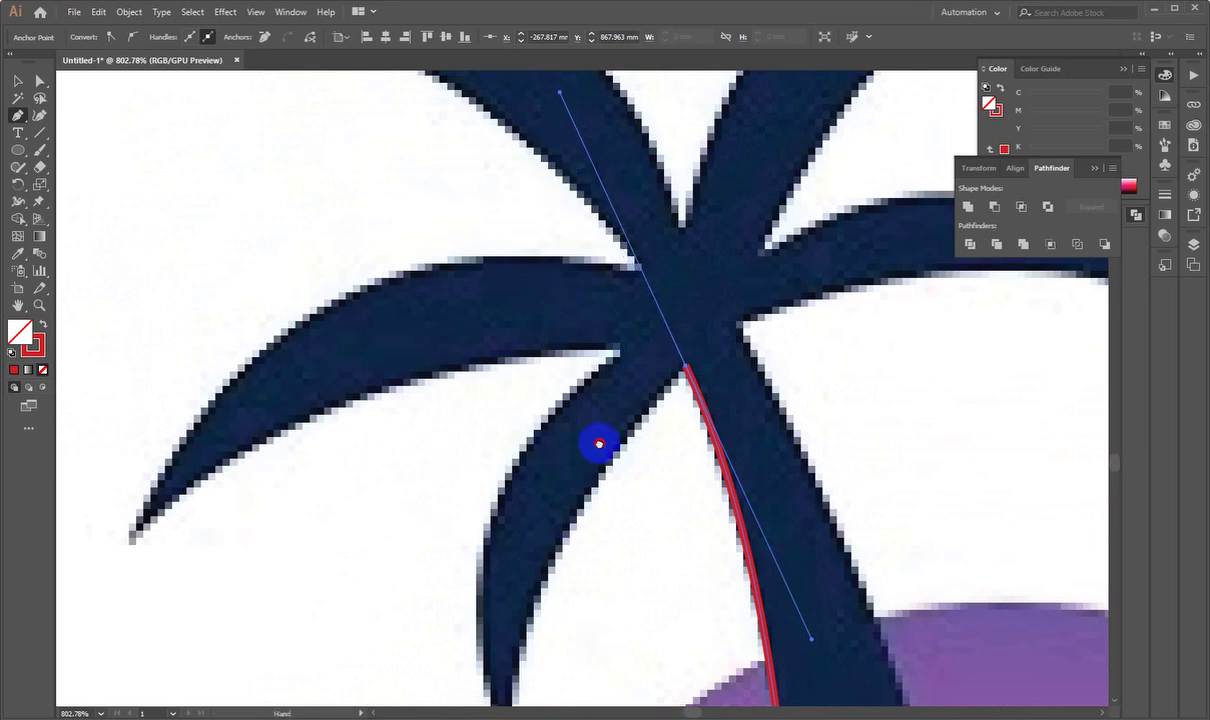
{"action": "left_click_drag", "start_coordinate": [600, 440], "coordinate": [680, 300]}
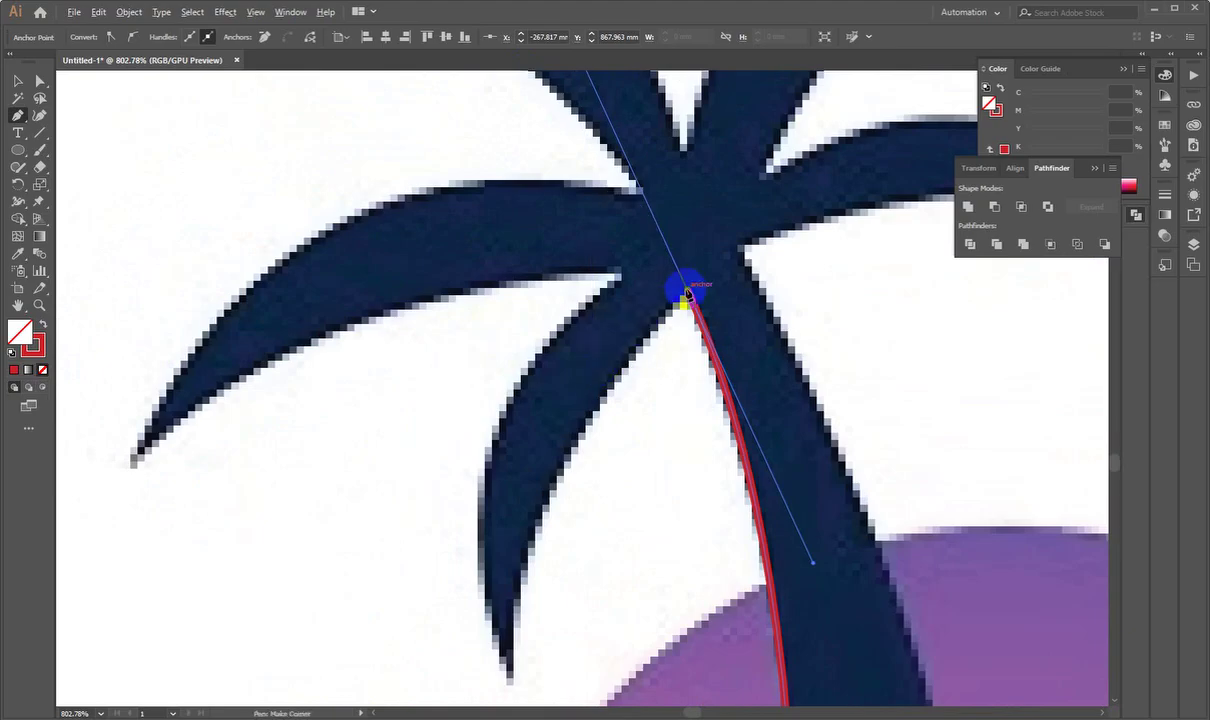
{"action": "key", "text": "space"}
{"action": "left_click_drag", "start_coordinate": [616, 446], "coordinate": [640, 305]}
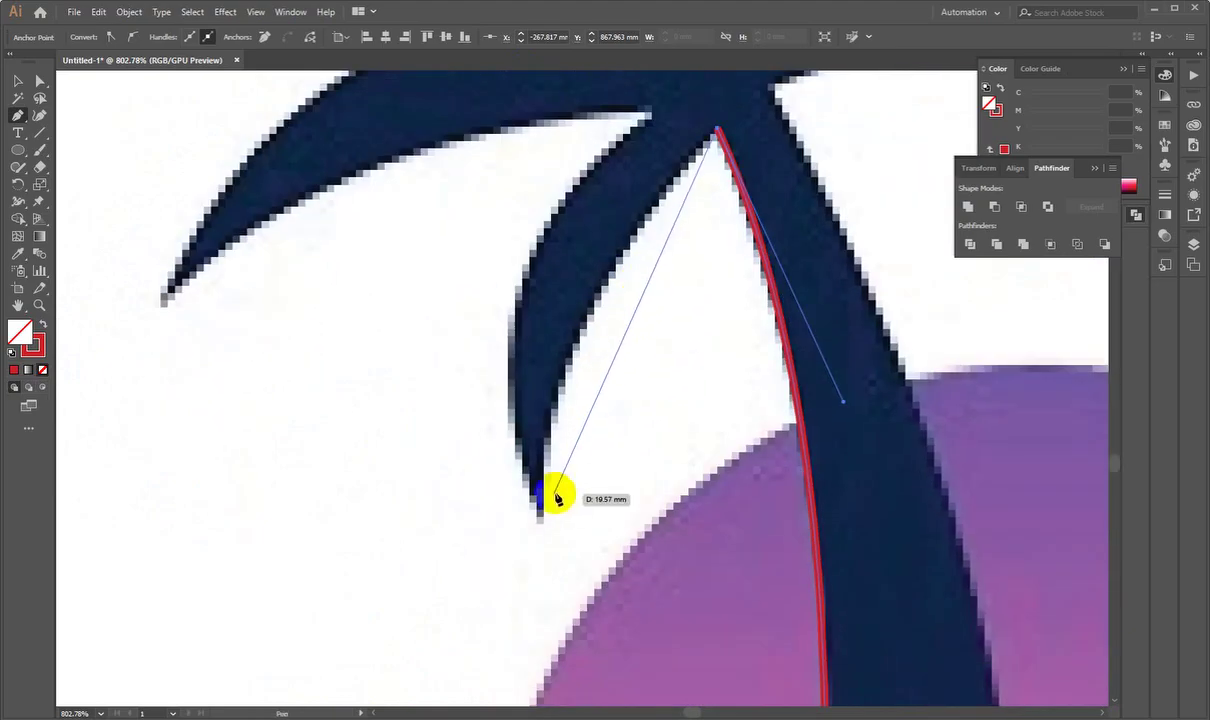
Step: Trace the lower left frond to a sharp tip and back to the junction
{"action": "left_click_drag", "start_coordinate": [541, 516], "coordinate": [558, 632]}
{"action": "scroll", "coordinate": [500, 686], "scroll_direction": "down", "scroll_amount": 3}
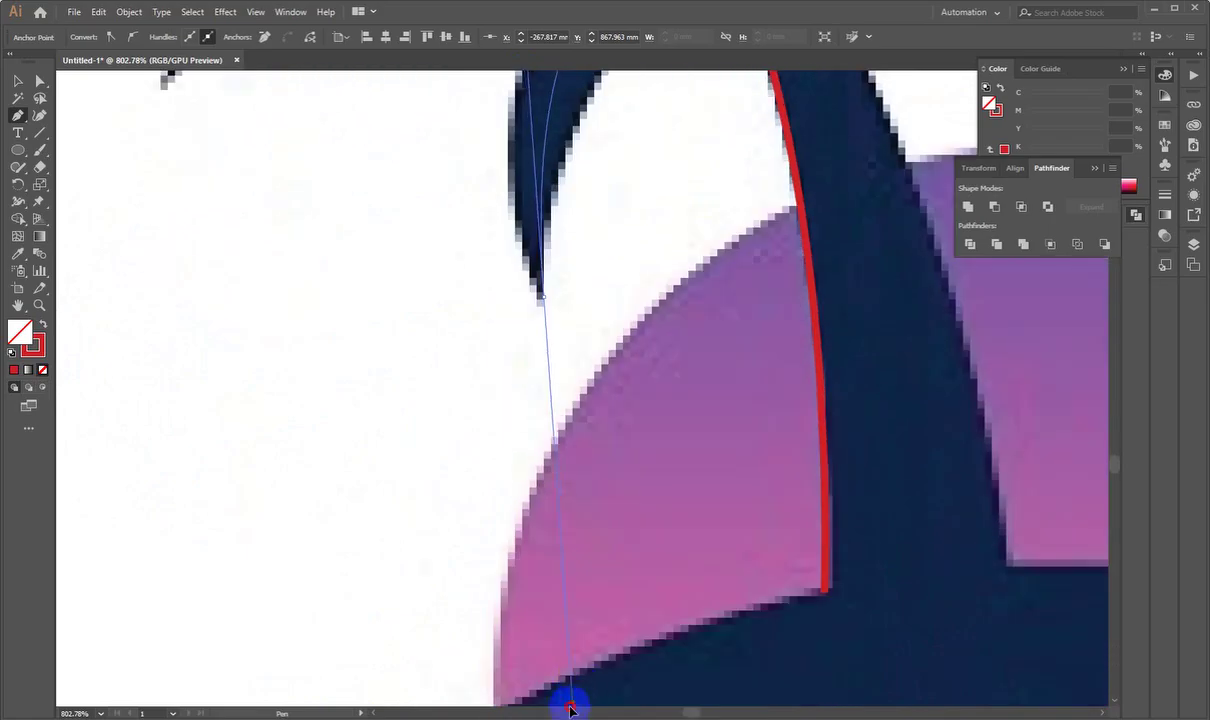
{"action": "scroll", "coordinate": [521, 559], "scroll_direction": "down", "scroll_amount": 2}
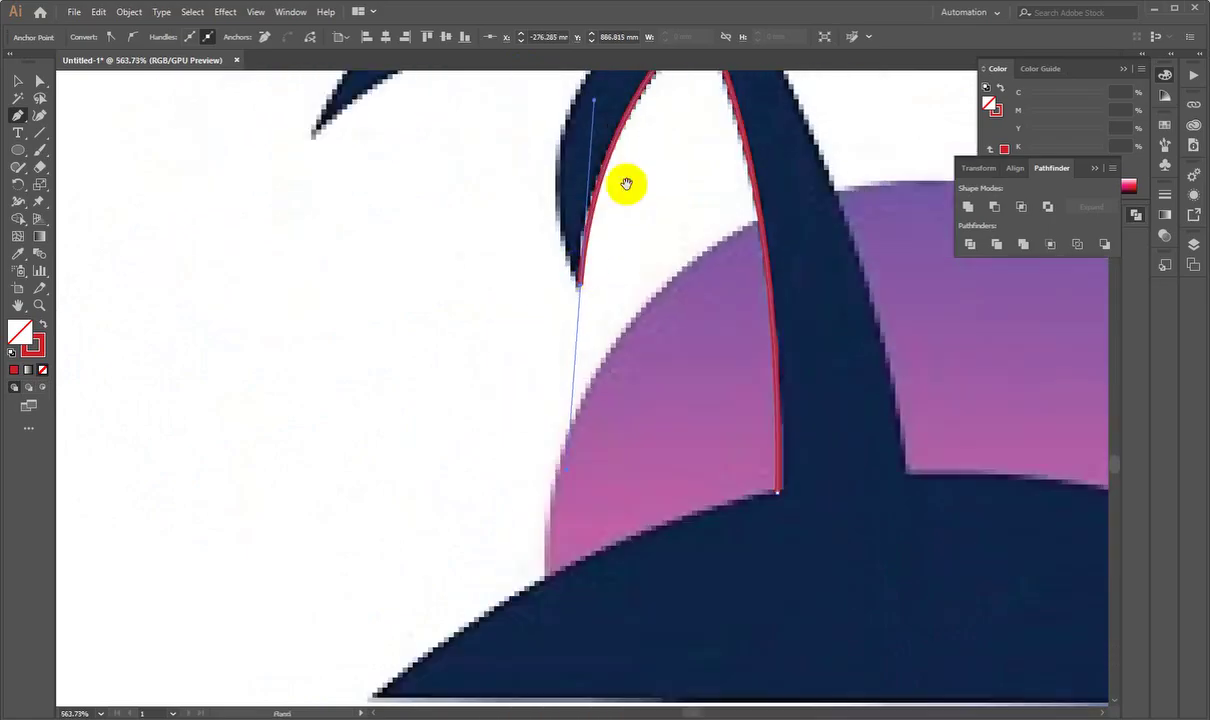
{"action": "left_click_drag", "start_coordinate": [626, 184], "coordinate": [594, 541]}
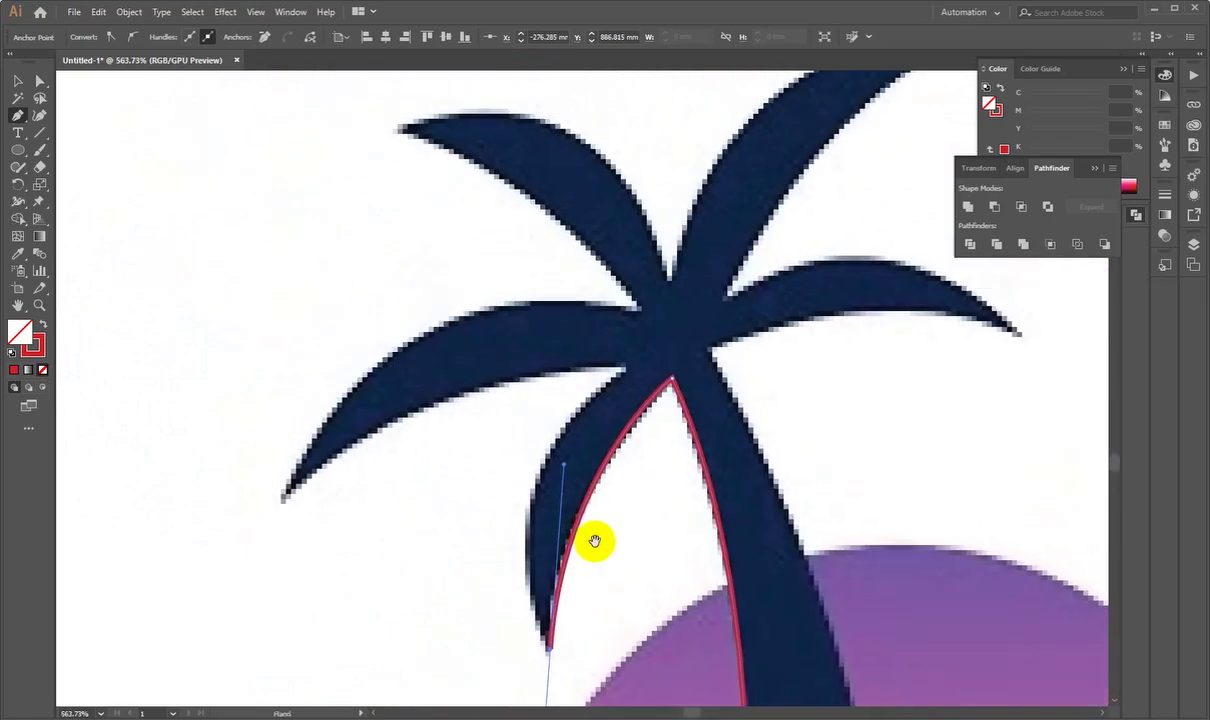
{"action": "left_click", "coordinate": [553, 655]}
{"action": "left_click_drag", "start_coordinate": [628, 370], "coordinate": [782, 271]}
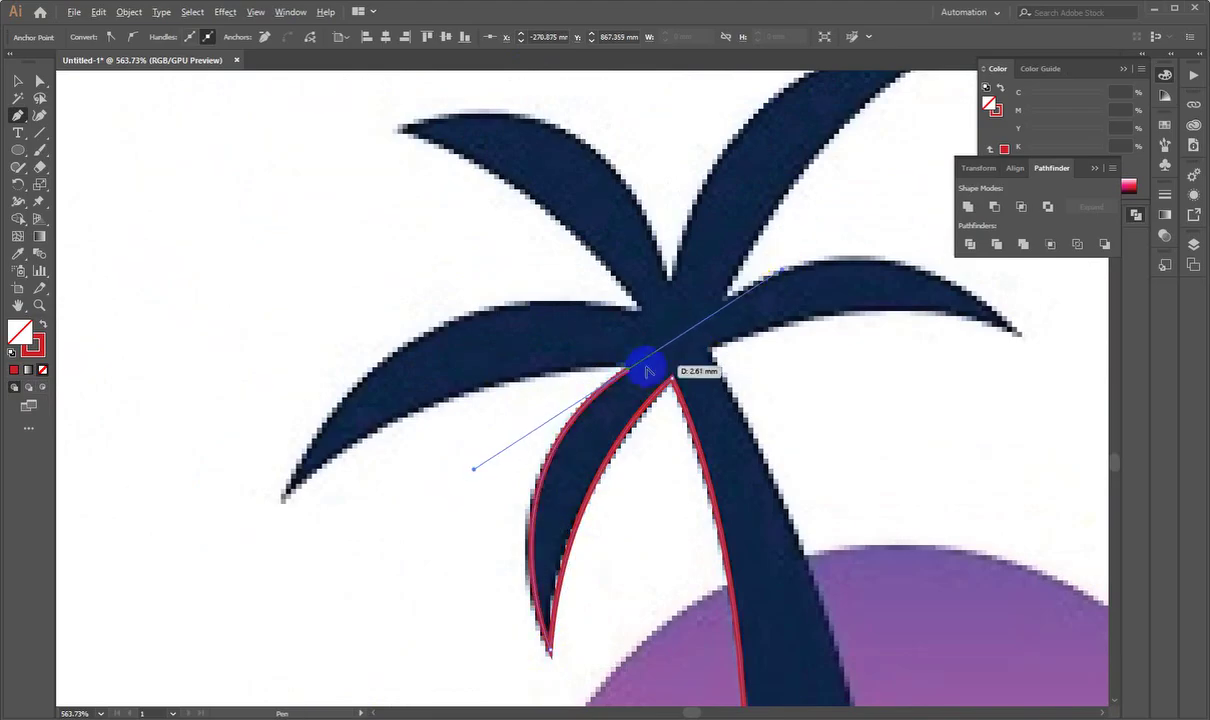
{"action": "left_click", "coordinate": [628, 372]}
Step: Trace the long left frond with a sharp tip and curved upper edge
{"action": "left_click_drag", "start_coordinate": [287, 498], "coordinate": [166, 630]}
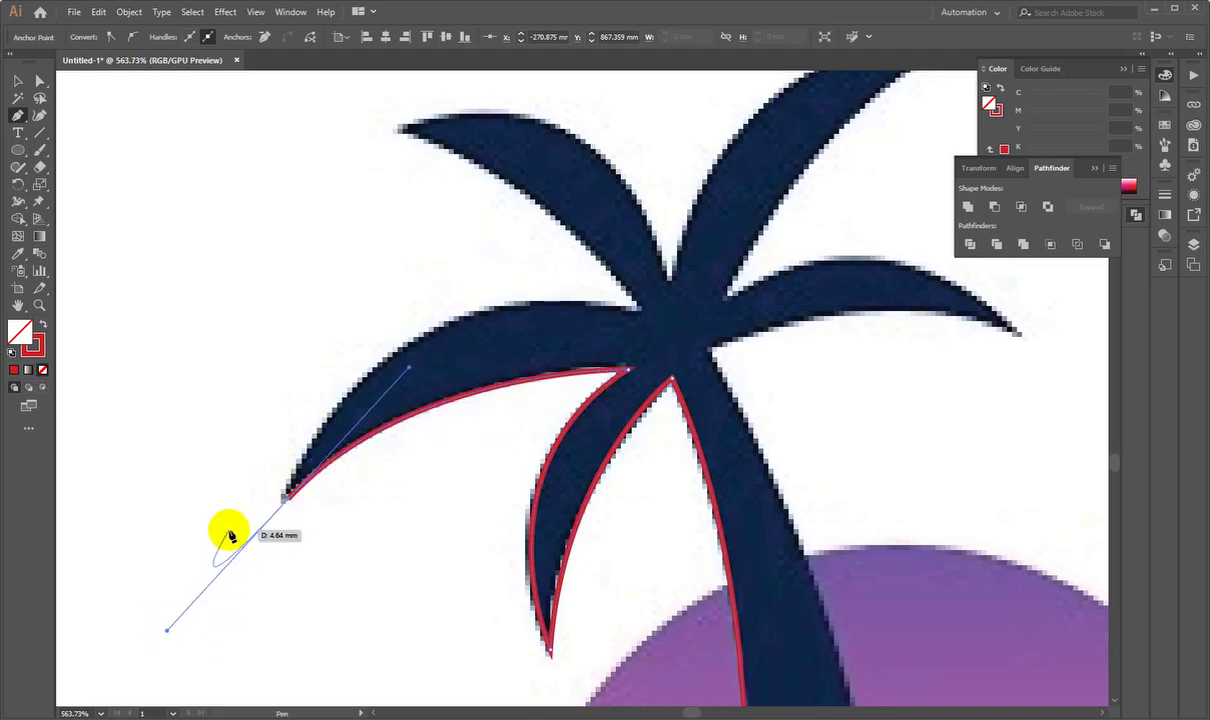
{"action": "left_click", "coordinate": [287, 497]}
{"action": "left_click_drag", "start_coordinate": [631, 302], "coordinate": [927, 332]}
{"action": "left_click", "coordinate": [632, 303]}
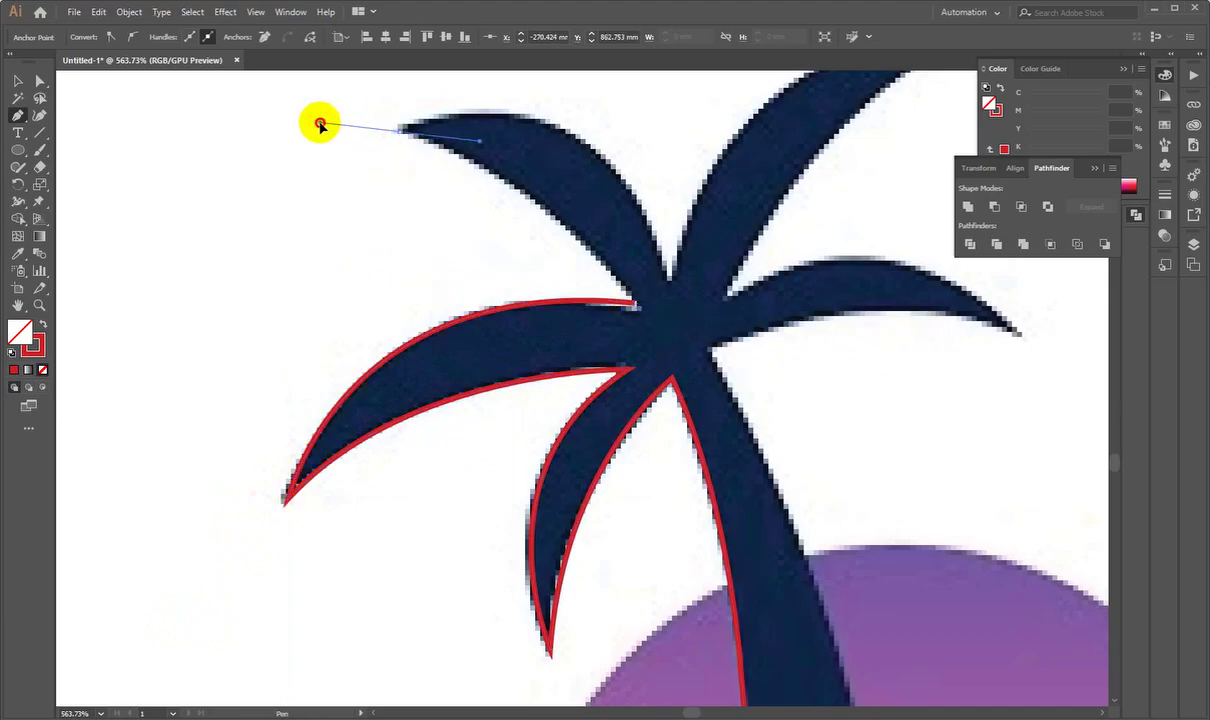
{"action": "left_click", "coordinate": [650, 304]}
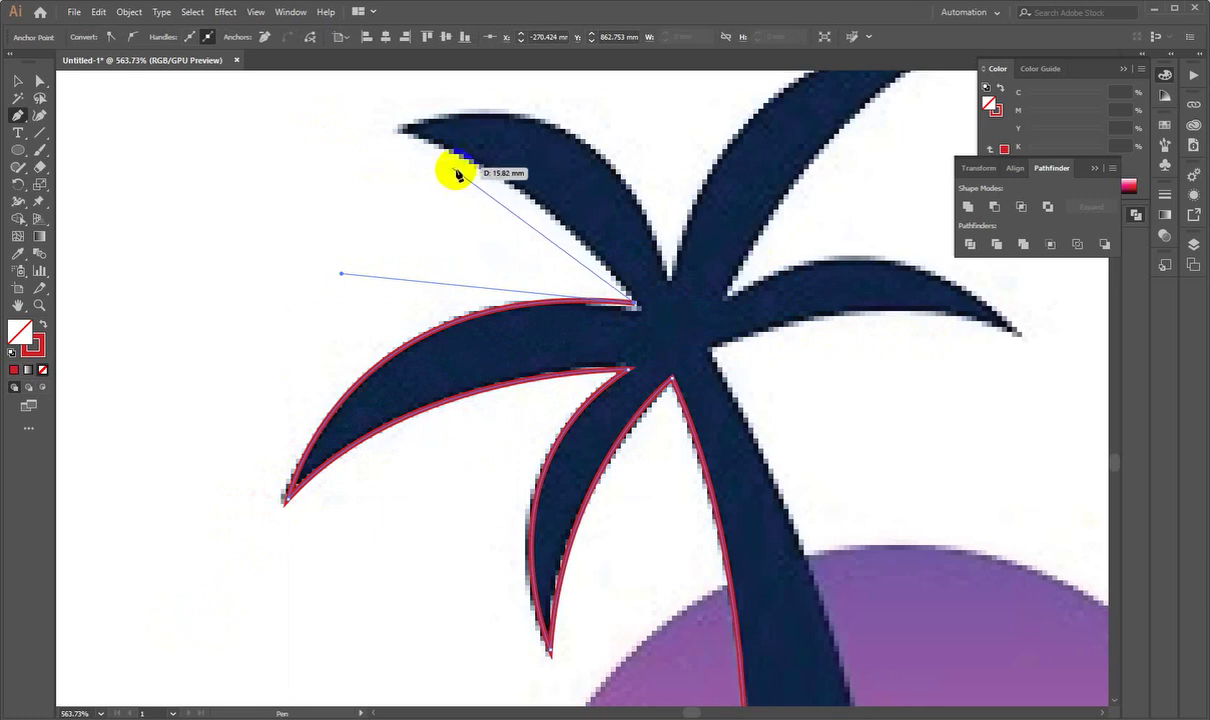
Step: Trace the top-left frond to a sharp tip and curve down between the top fronds
{"action": "left_click_drag", "start_coordinate": [396, 129], "coordinate": [292, 127]}
{"action": "scroll", "coordinate": [292, 127], "scroll_direction": "up", "scroll_amount": 2}
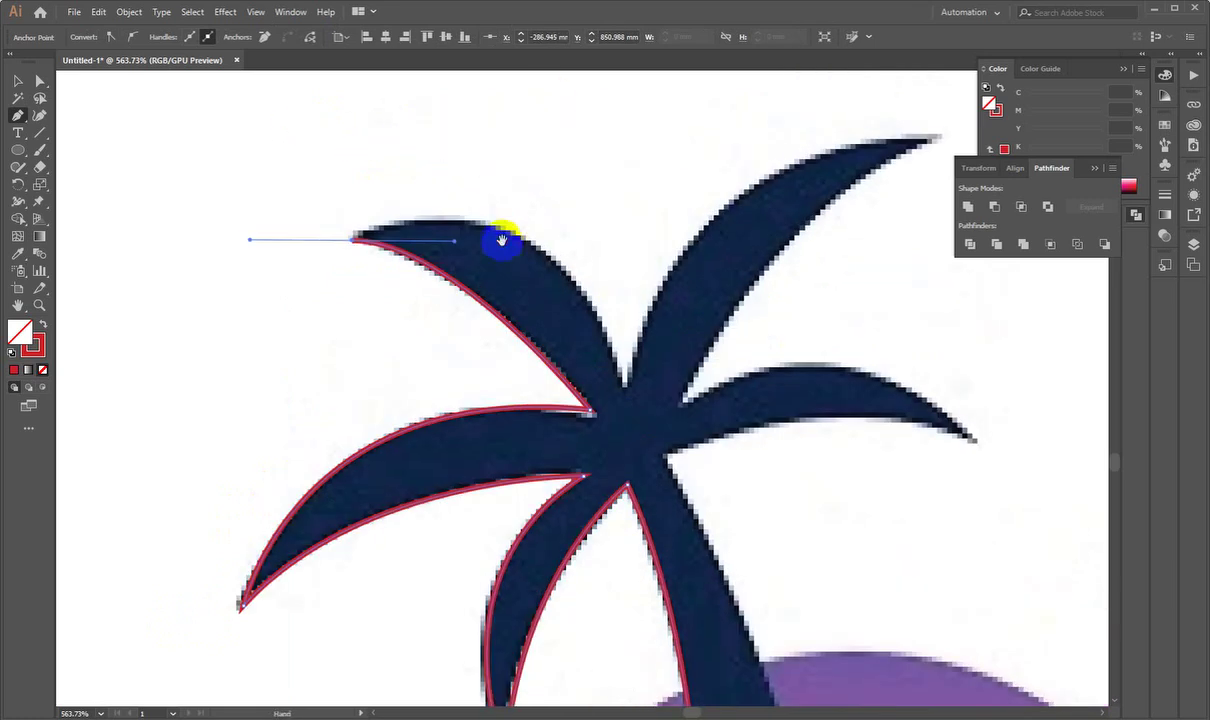
{"action": "left_click", "coordinate": [353, 243]}
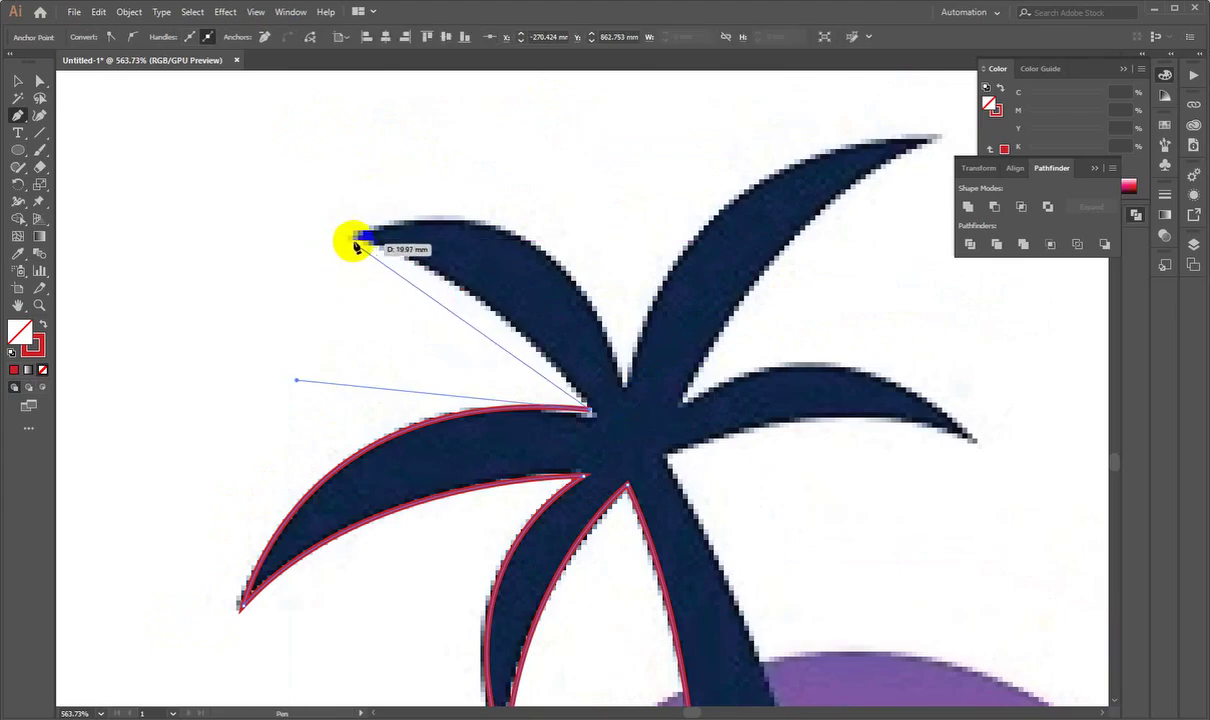
{"action": "left_click_drag", "start_coordinate": [351, 242], "coordinate": [252, 230]}
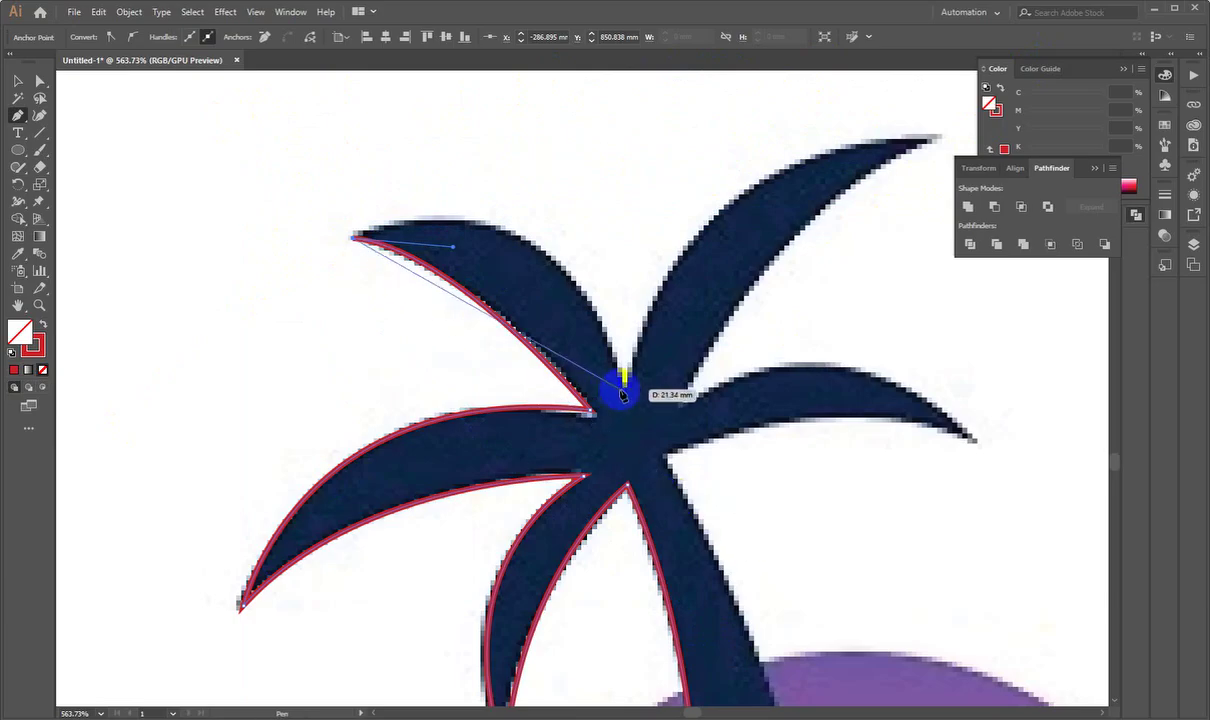
{"action": "mouse_move", "coordinate": [621, 391]}
{"action": "left_mouse_down"}
{"action": "mouse_move", "coordinate": [629, 510]}
{"action": "mouse_move", "coordinate": [675, 589]}
{"action": "mouse_move", "coordinate": [668, 634]}
{"action": "mouse_move", "coordinate": [677, 620]}
{"action": "left_mouse_up"}
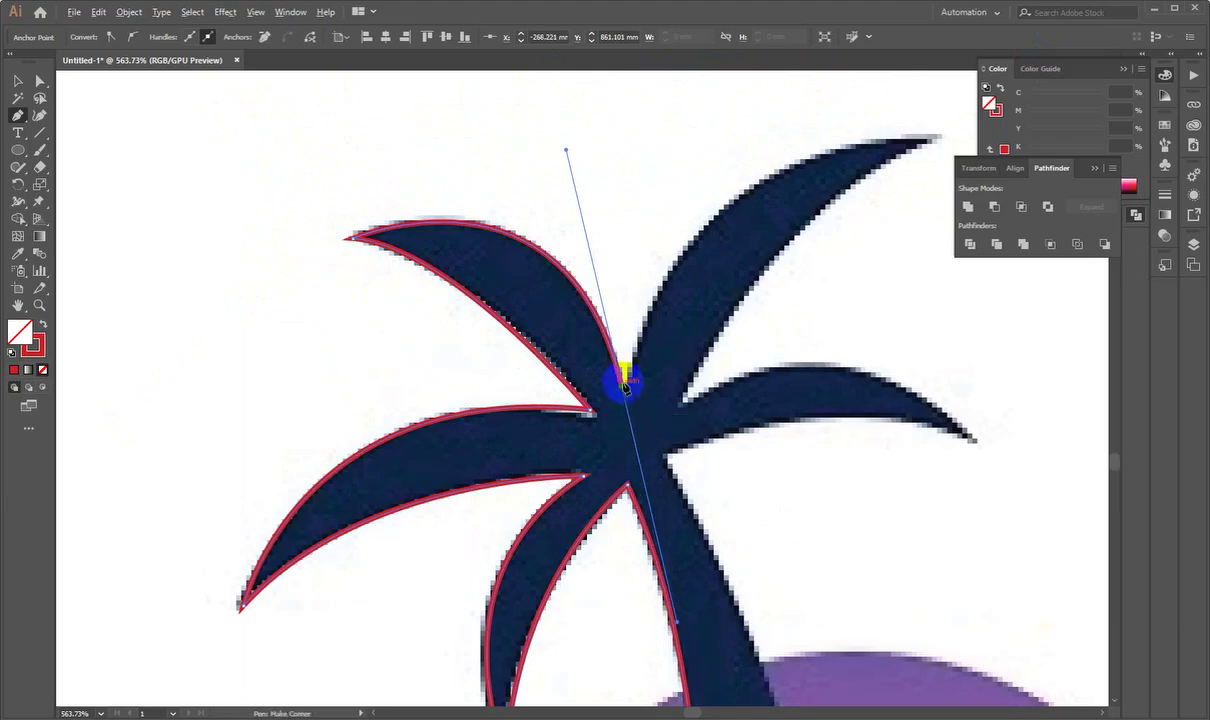
Step: Trace the top-right frond to a sharp tip and reshape its lower curve
{"action": "left_click_drag", "start_coordinate": [586, 363], "coordinate": [260, 473]}
{"action": "mouse_move", "coordinate": [607, 245]}
{"action": "left_mouse_down"}
{"action": "mouse_move", "coordinate": [724, 279]}
{"action": "mouse_move", "coordinate": [856, 270]}
{"action": "left_mouse_up"}
{"action": "left_click_drag", "start_coordinate": [640, 278], "coordinate": [721, 233]}
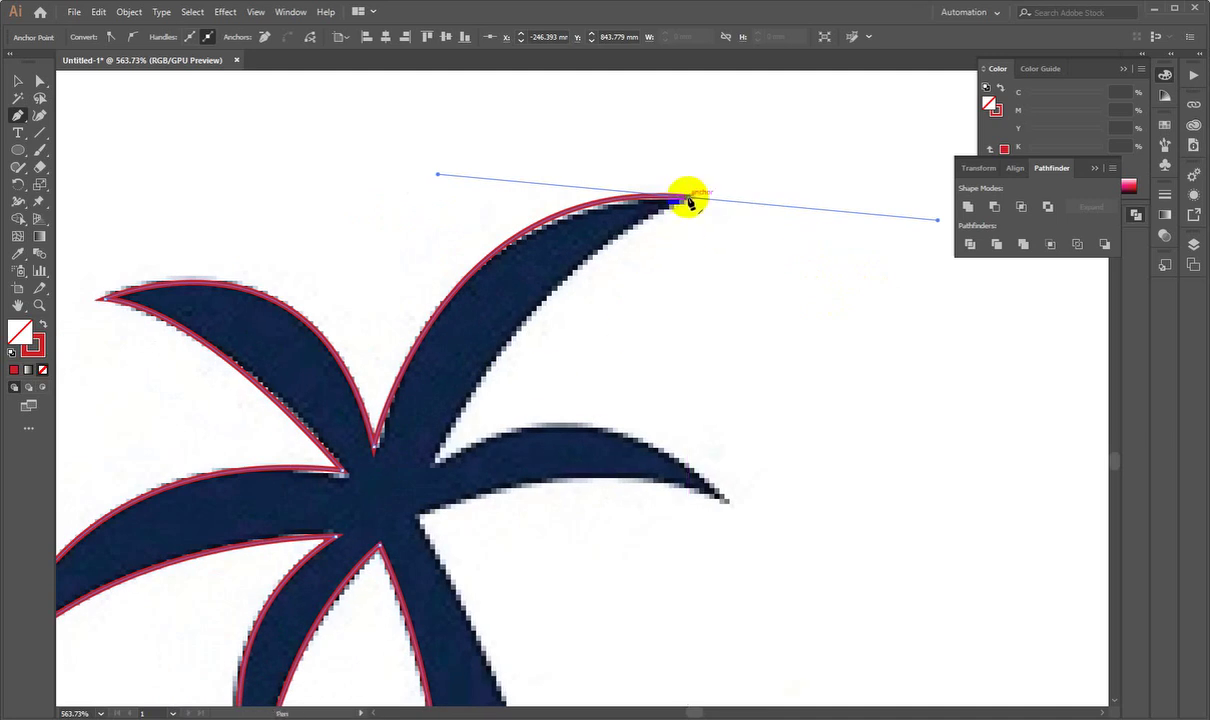
{"action": "left_click", "coordinate": [688, 200]}
{"action": "mouse_move", "coordinate": [432, 462]}
{"action": "left_mouse_down"}
{"action": "mouse_move", "coordinate": [427, 521]}
{"action": "mouse_move", "coordinate": [373, 595]}
{"action": "left_mouse_up"}
{"action": "key", "text": "ctrl"}
{"action": "left_click_drag", "start_coordinate": [493, 332], "coordinate": [559, 229]}
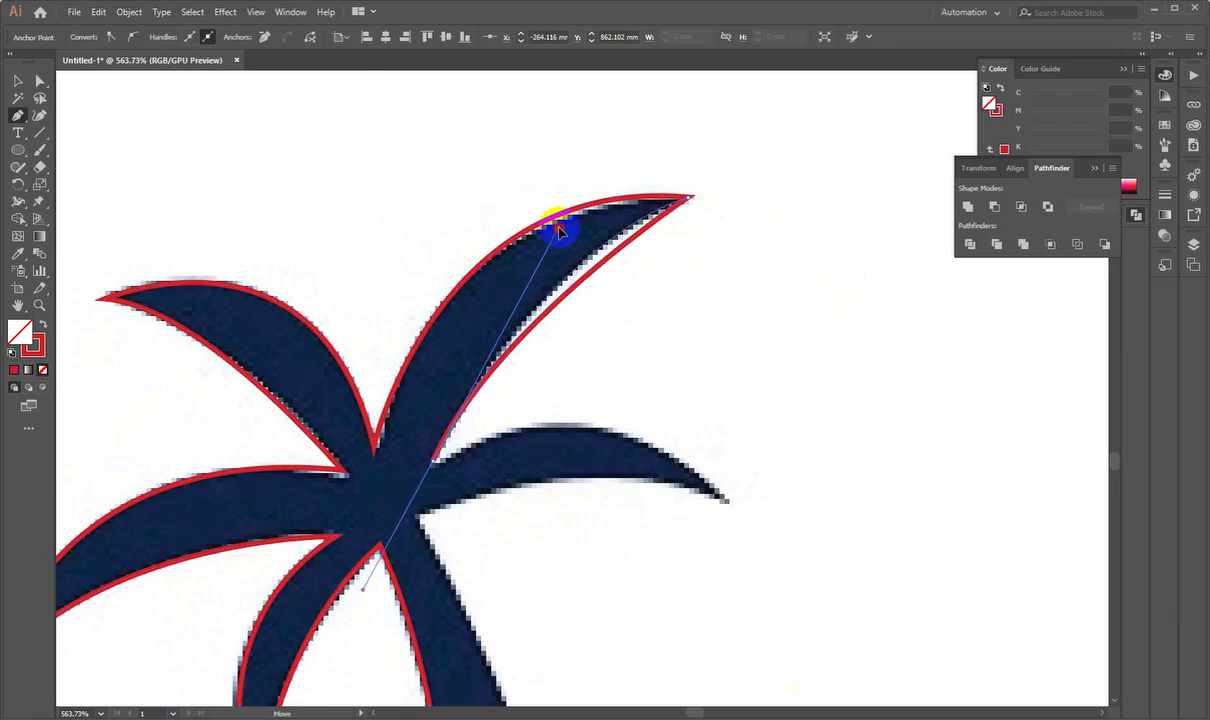
Step: Trace the right frond to a sharp tip and back along its underside
{"action": "key", "text": "space"}
{"action": "left_click_drag", "start_coordinate": [608, 373], "coordinate": [638, 124]}
{"action": "left_click", "coordinate": [462, 213]}
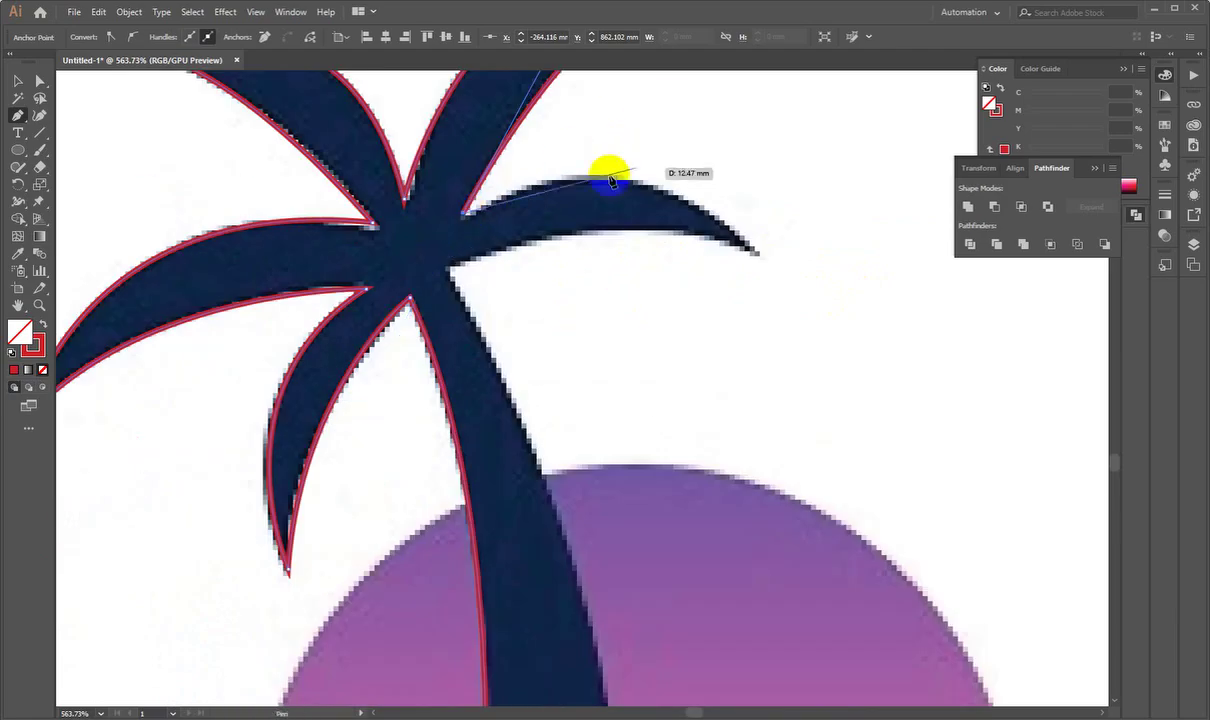
{"action": "left_click_drag", "start_coordinate": [755, 253], "coordinate": [893, 392]}
{"action": "left_click", "coordinate": [753, 255]}
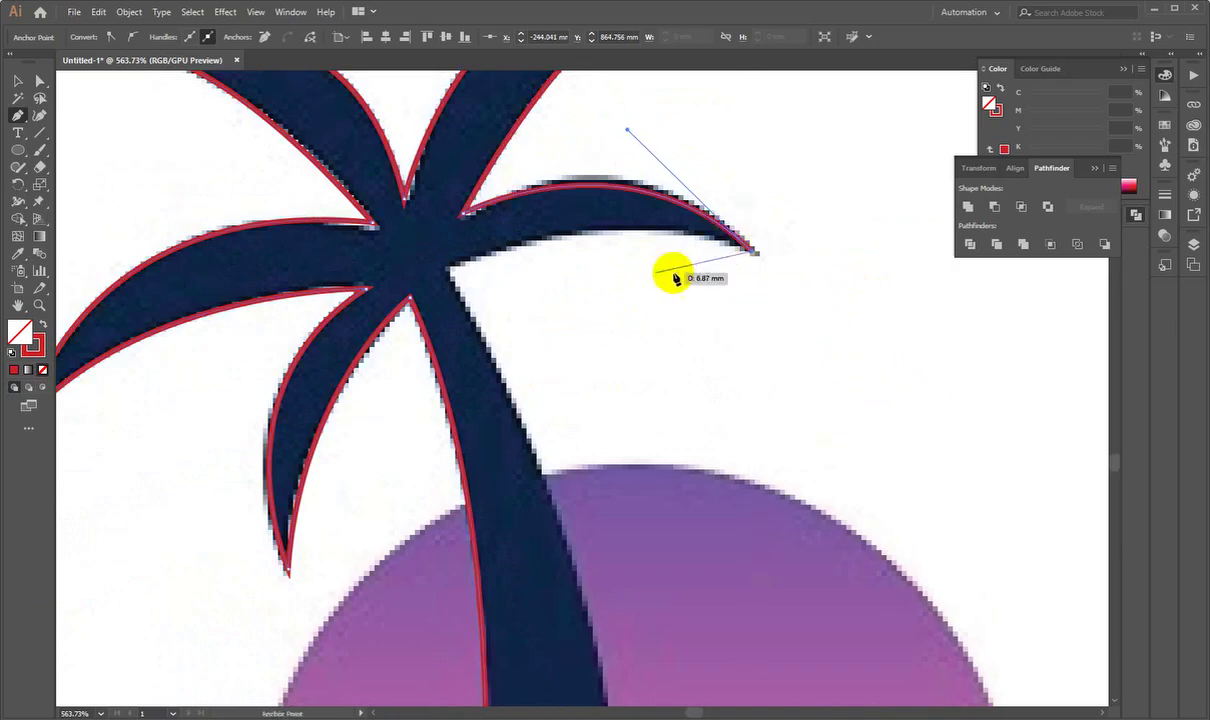
{"action": "left_click_drag", "start_coordinate": [447, 268], "coordinate": [297, 351]}
{"action": "scroll", "coordinate": [297, 351], "scroll_direction": "down", "scroll_amount": 1}
{"action": "left_click_drag", "start_coordinate": [405, 319], "coordinate": [448, 200]}
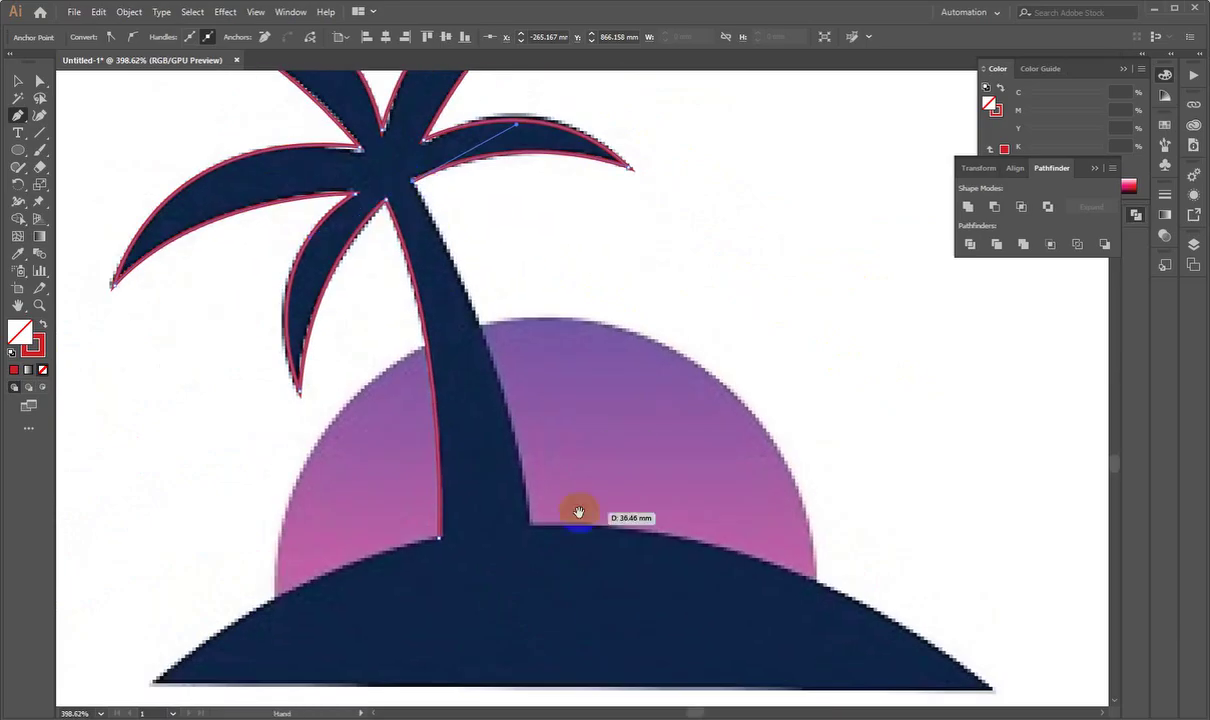
Step: Trace the trunk's right side and the island hill, closing the path at the start
{"action": "left_click_drag", "start_coordinate": [578, 512], "coordinate": [564, 397]}
{"action": "left_click", "coordinate": [544, 407]}
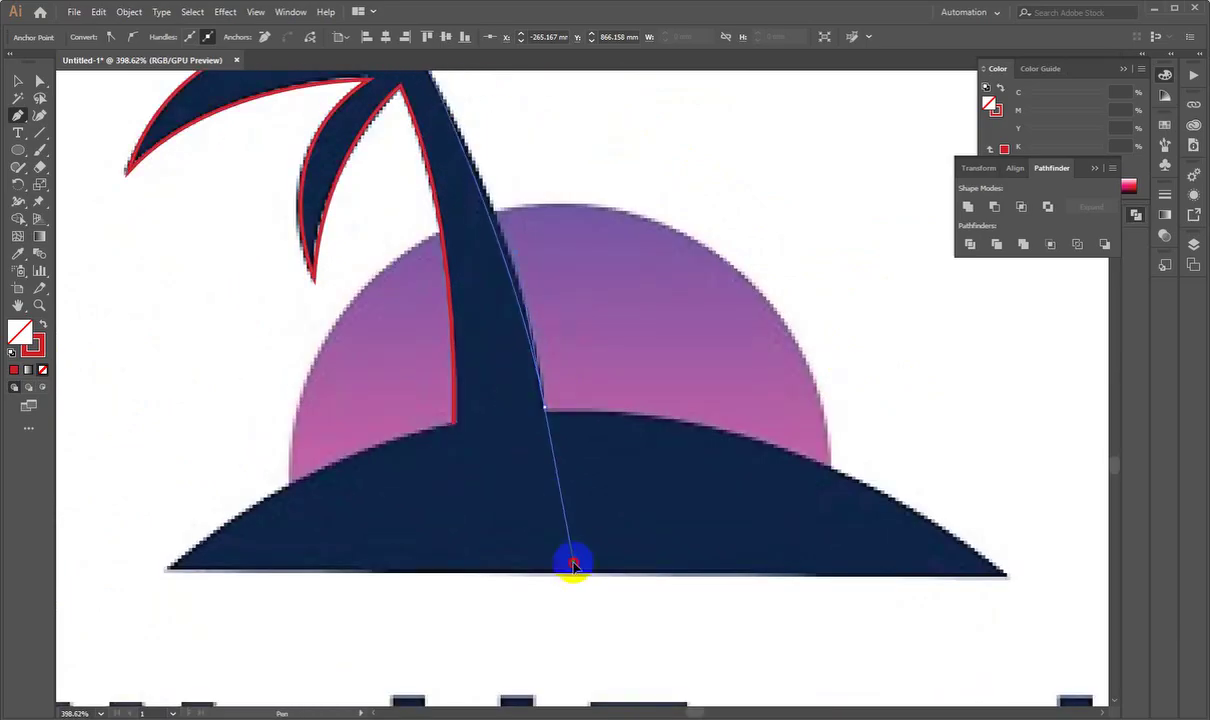
{"action": "left_click_drag", "start_coordinate": [573, 565], "coordinate": [564, 586]}
{"action": "left_click", "coordinate": [544, 407]}
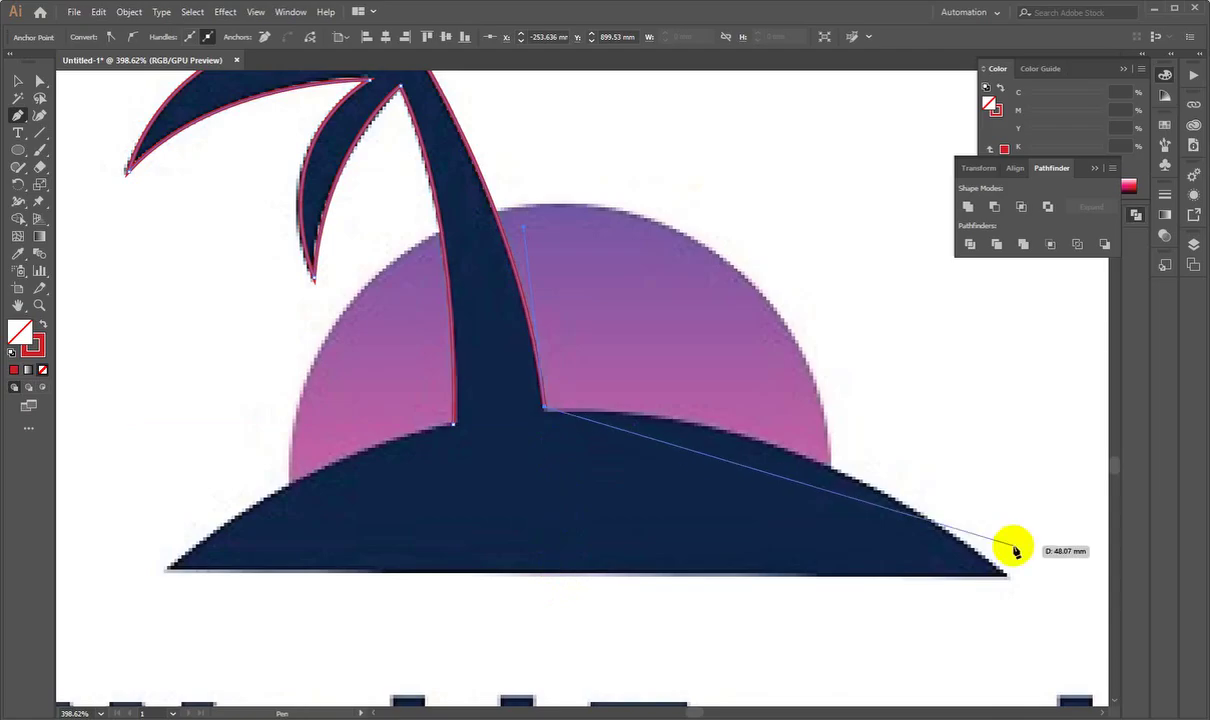
{"action": "left_click_drag", "start_coordinate": [999, 572], "coordinate": [859, 691]}
{"action": "left_click_drag", "start_coordinate": [680, 500], "coordinate": [960, 370]}
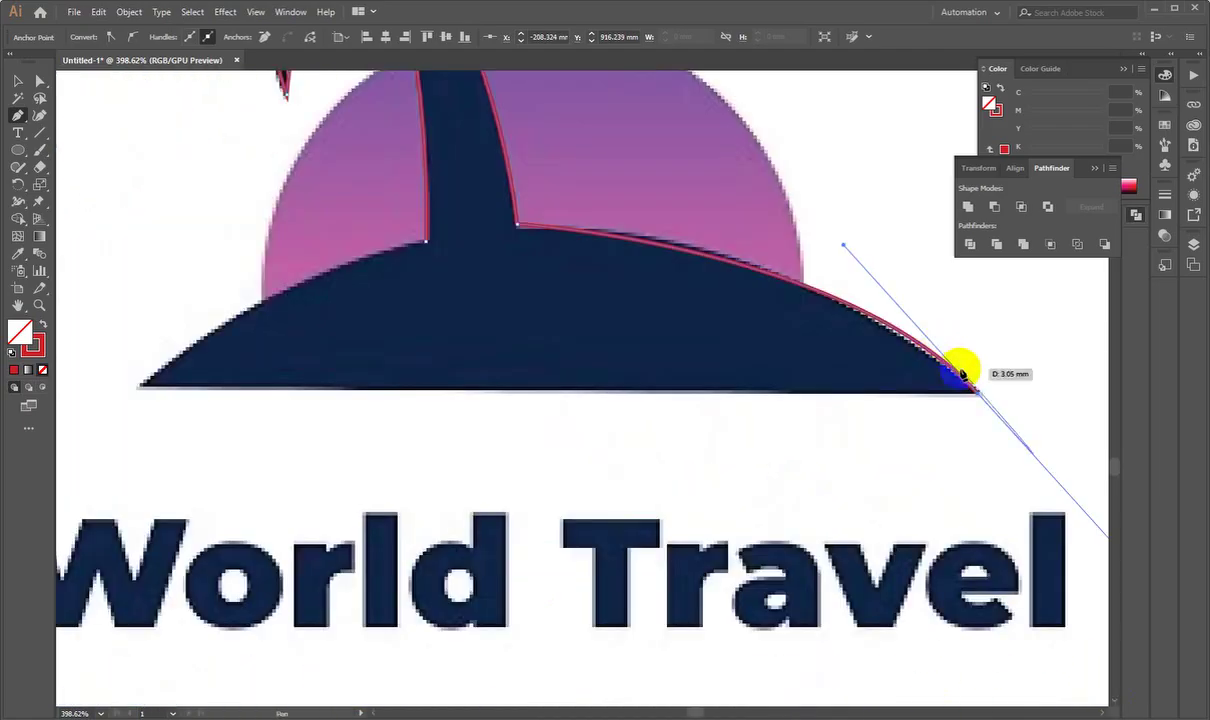
{"action": "left_click", "coordinate": [977, 391]}
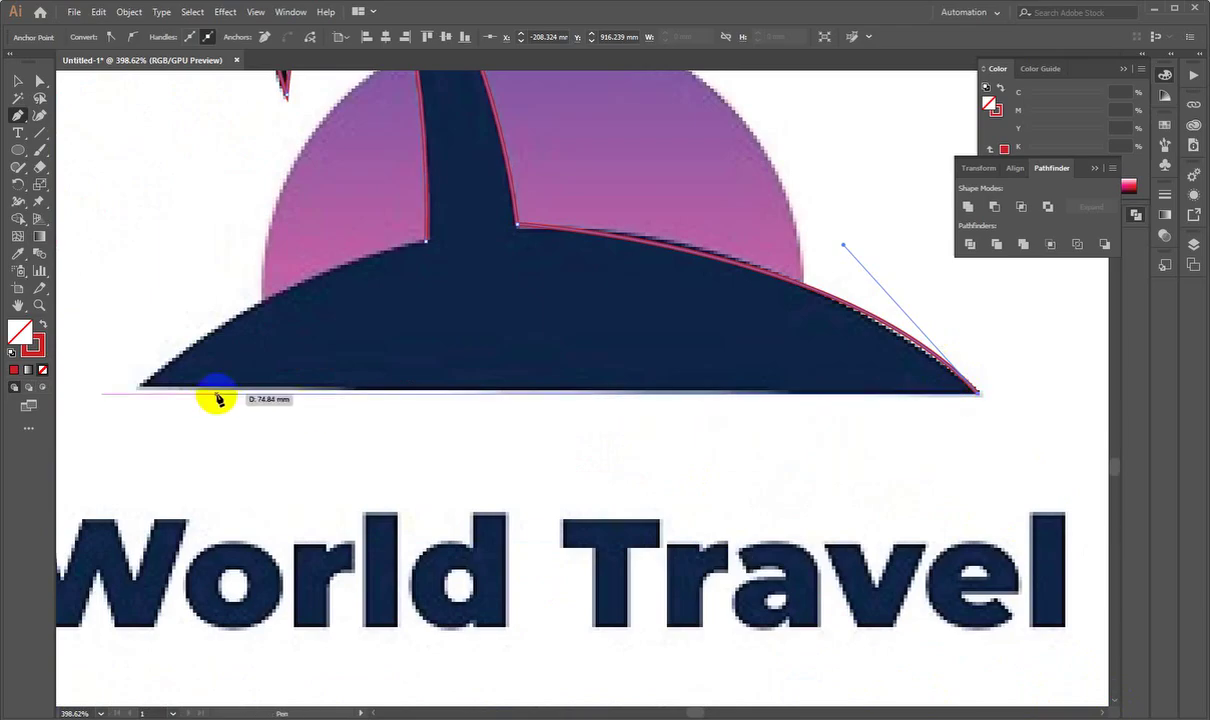
{"action": "left_click", "coordinate": [140, 389]}
{"action": "left_click_drag", "start_coordinate": [426, 242], "coordinate": [500, 275]}
Step: Fill the palm-and-island shape solid red with no outline and move it right of the original
{"action": "left_click_drag", "start_coordinate": [522, 267], "coordinate": [477, 340]}
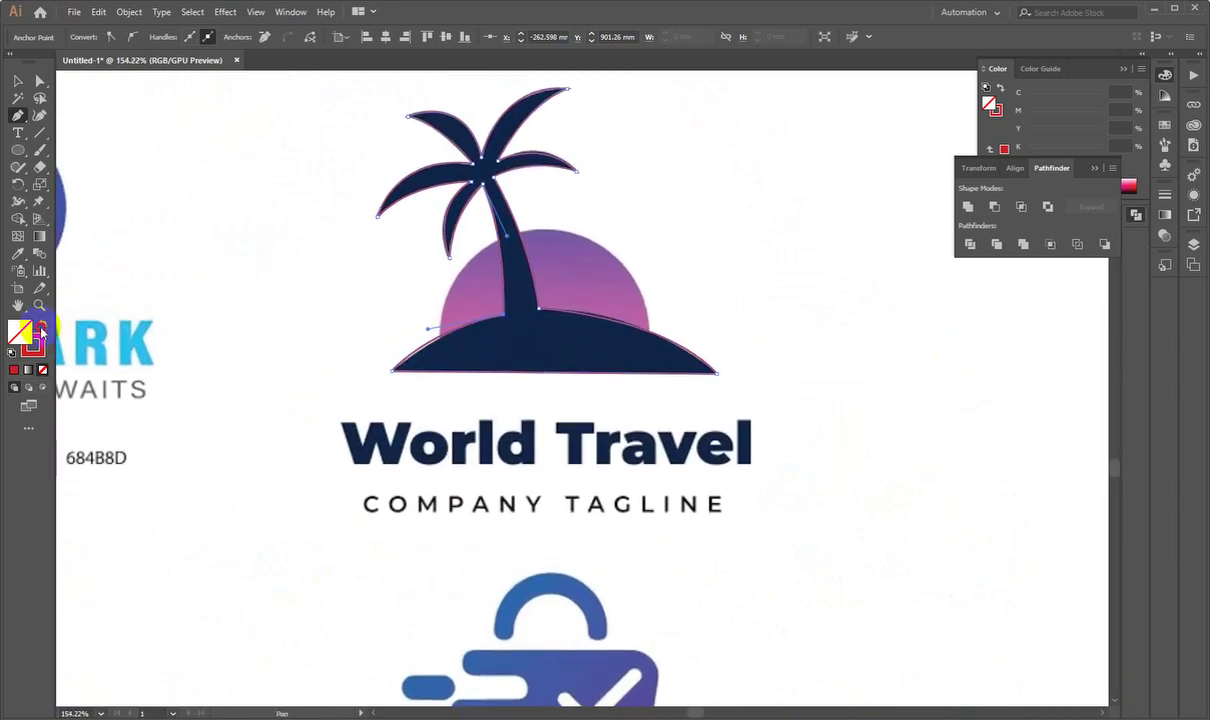
{"action": "left_click", "coordinate": [41, 327]}
{"action": "left_click", "coordinate": [20, 85]}
{"action": "left_click_drag", "start_coordinate": [411, 381], "coordinate": [751, 324]}
Step: Draw a circle, eyedropper the reference sun's pink onto it, and move it over the red island
{"action": "left_click", "coordinate": [740, 537]}
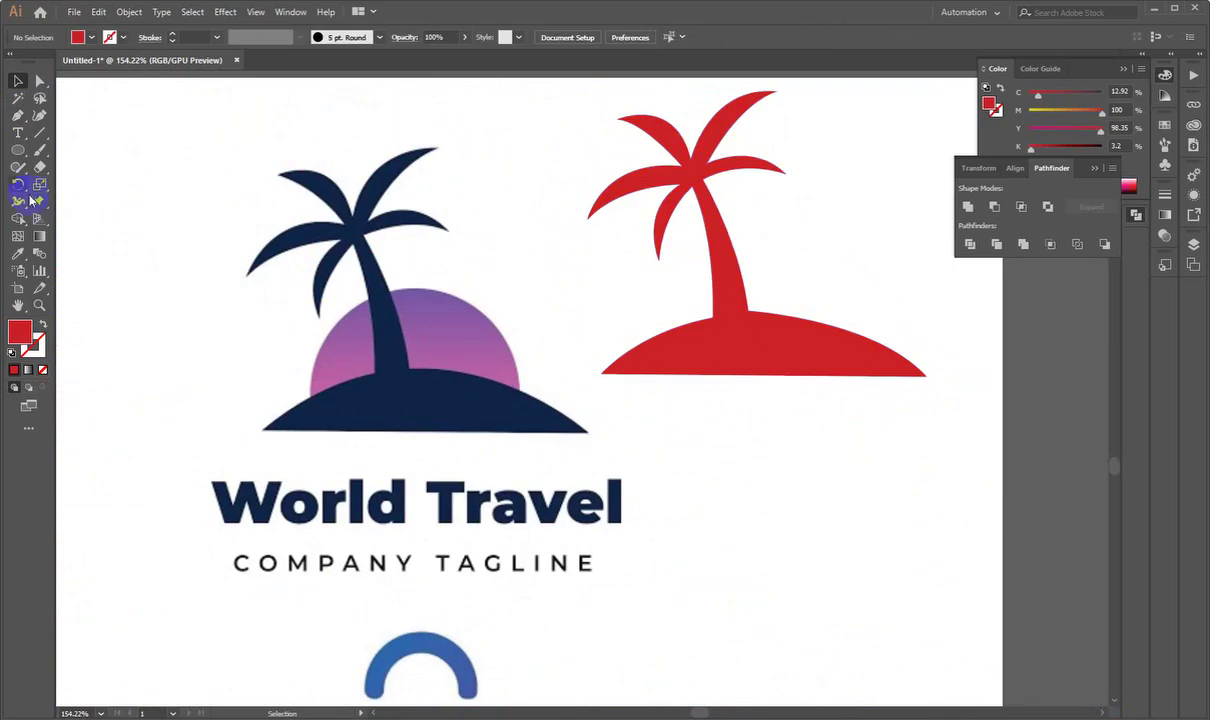
{"action": "left_click_drag", "start_coordinate": [9, 157], "coordinate": [81, 181]}
{"action": "left_click_drag", "start_coordinate": [748, 324], "coordinate": [957, 527]}
{"action": "left_click", "coordinate": [17, 82]}
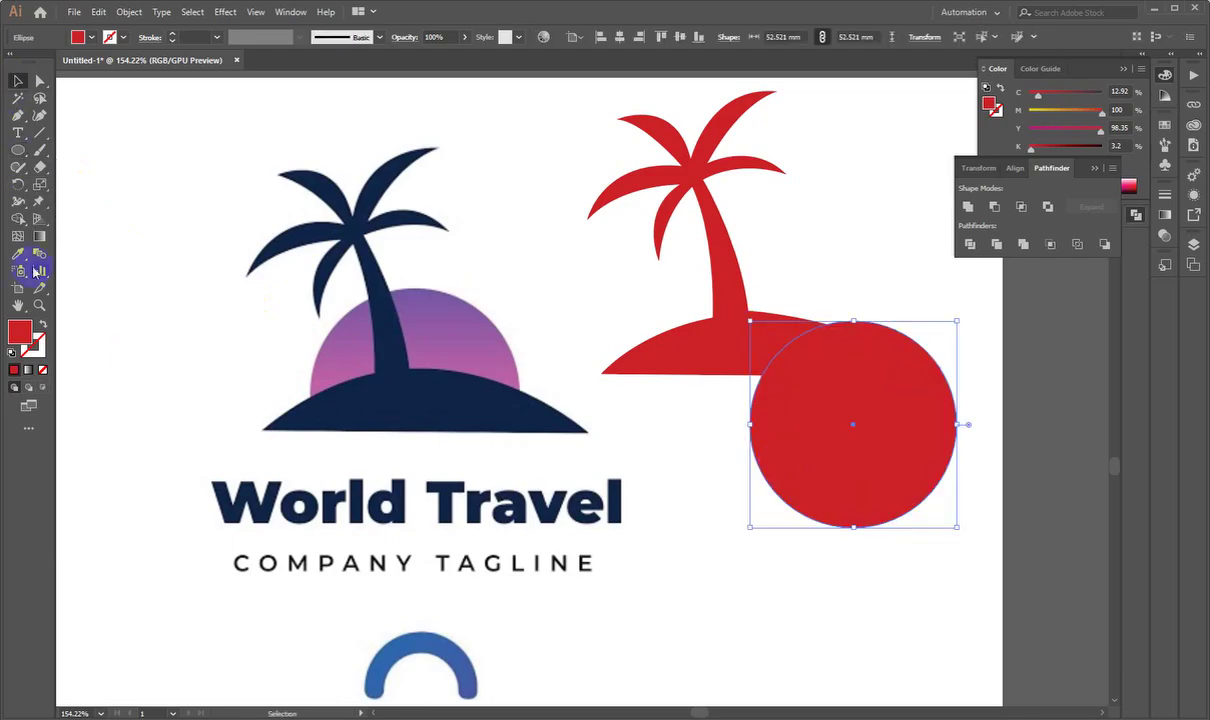
{"action": "left_click", "coordinate": [17, 253]}
{"action": "left_click", "coordinate": [337, 374]}
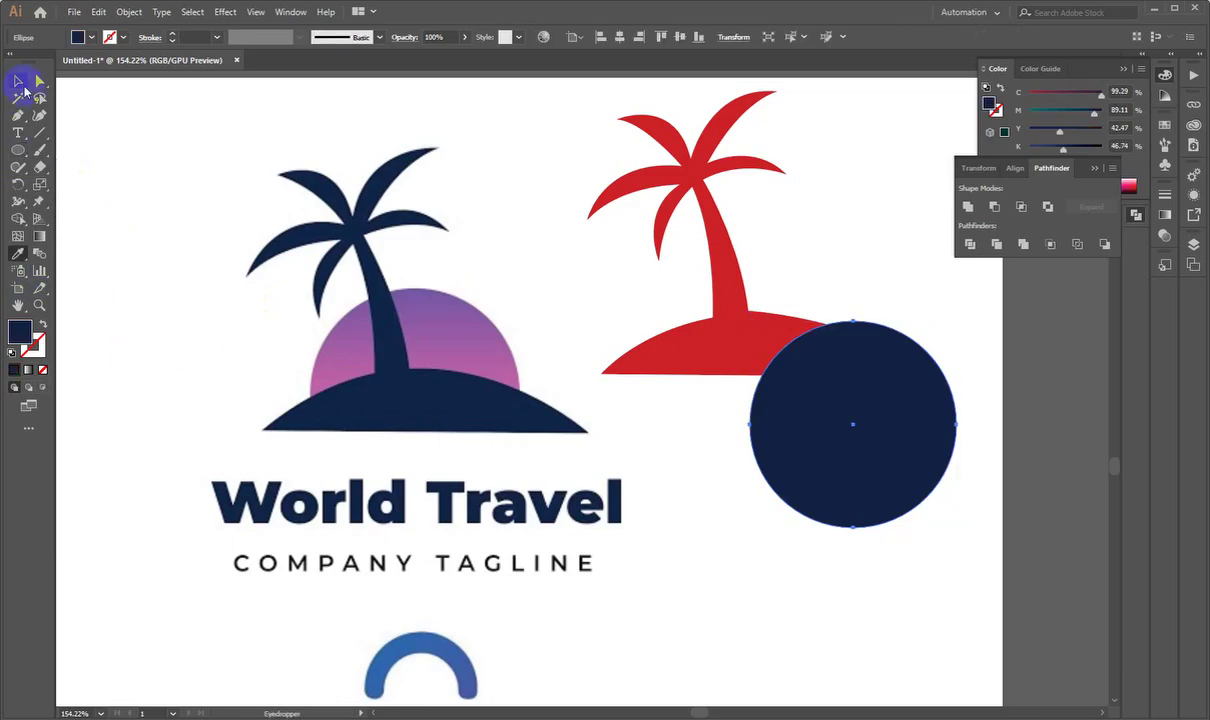
{"action": "left_click", "coordinate": [355, 365]}
{"action": "left_click", "coordinate": [17, 86]}
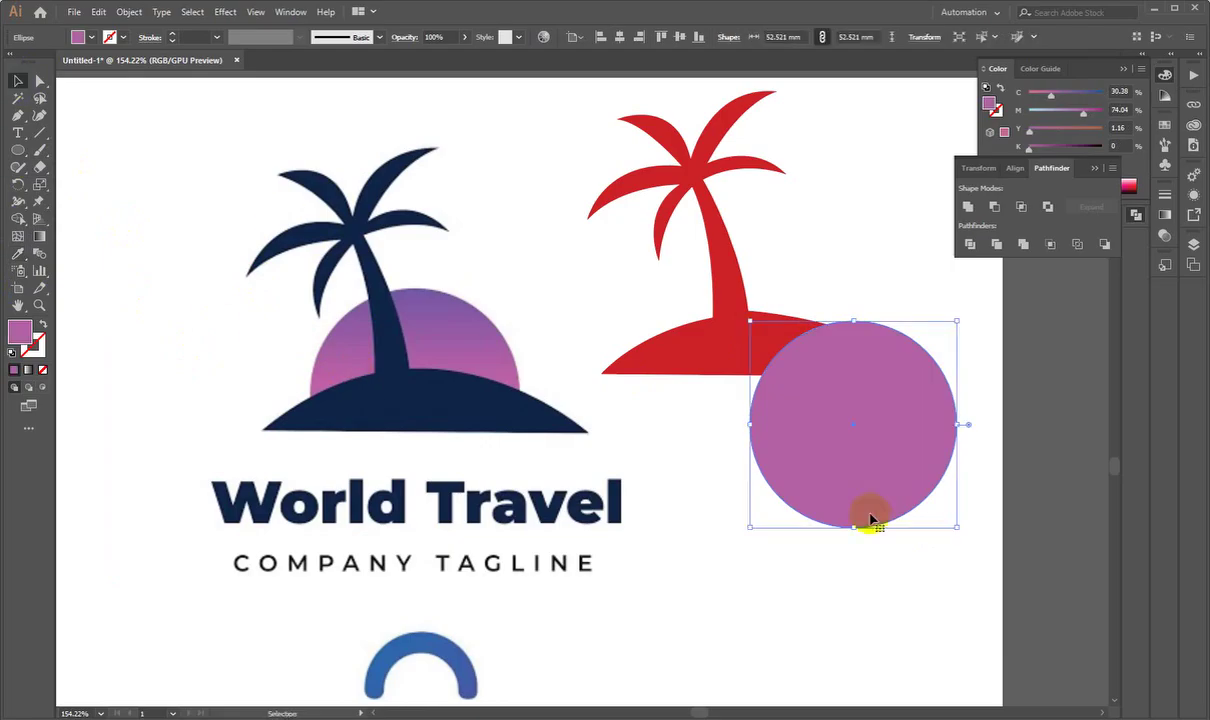
{"action": "left_click_drag", "start_coordinate": [878, 456], "coordinate": [759, 382]}
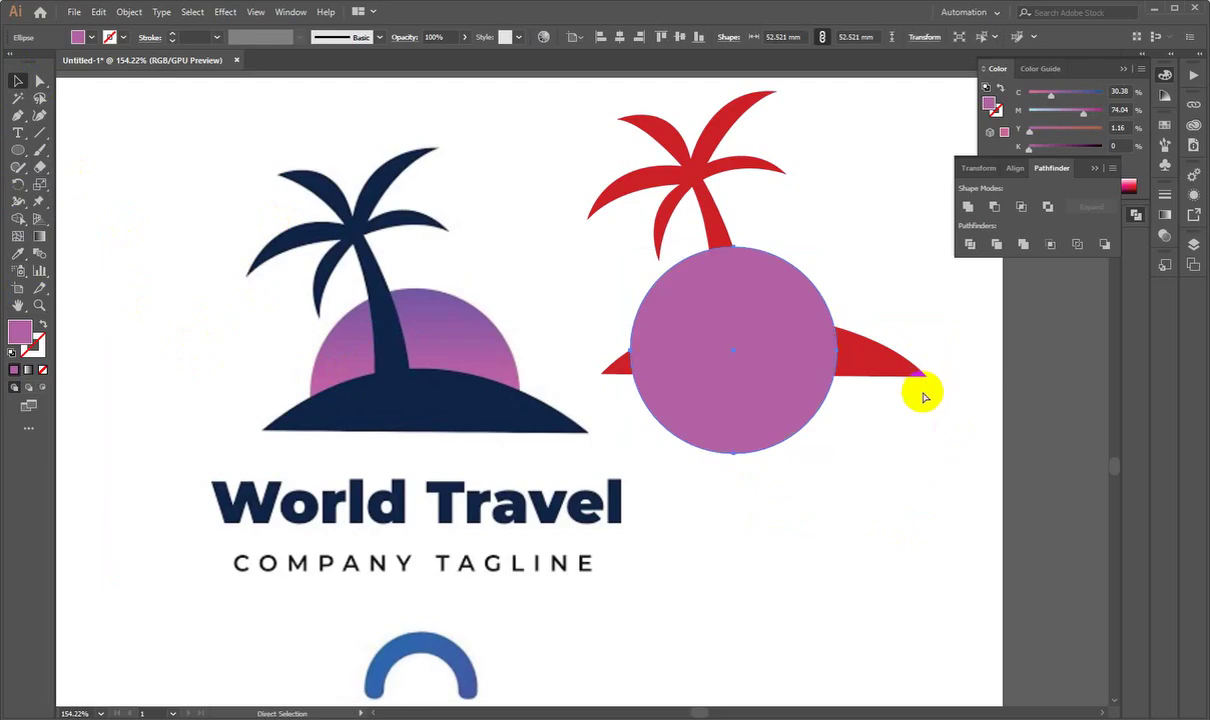
Step: Zoom in on the palm and enlarge the pink circle to about 59.7 mm, nudging it into place
{"action": "key", "text": "z"}
{"action": "left_click_drag", "start_coordinate": [943, 400], "coordinate": [459, 432]}
{"action": "left_click", "coordinate": [325, 320], "text": "ctrl"}
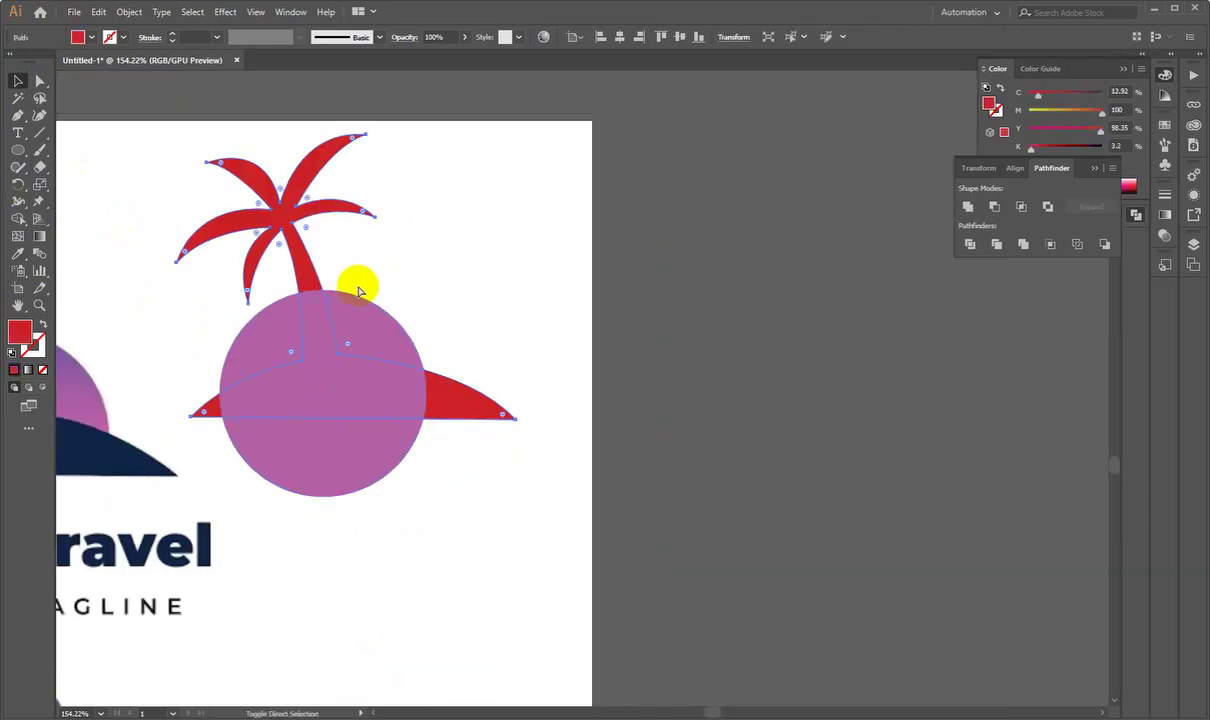
{"action": "left_click_drag", "start_coordinate": [351, 302], "coordinate": [683, 343]}
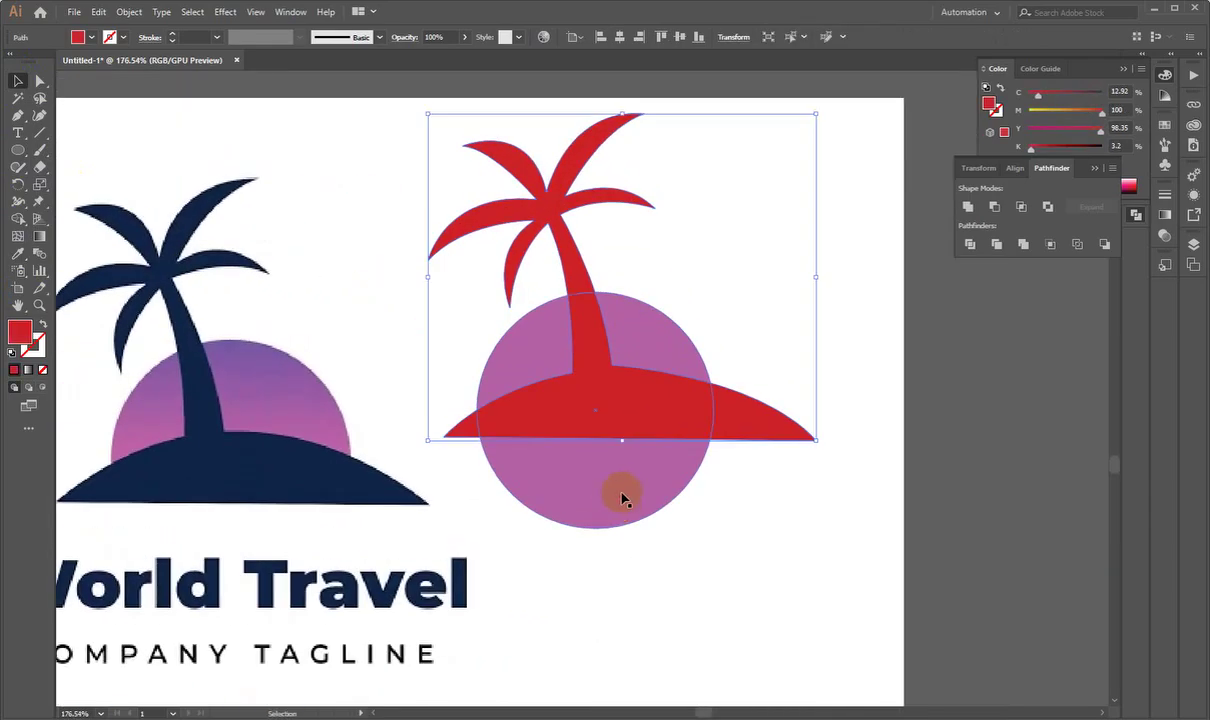
{"action": "left_click", "coordinate": [685, 481]}
{"action": "left_click_drag", "start_coordinate": [719, 410], "coordinate": [751, 410]}
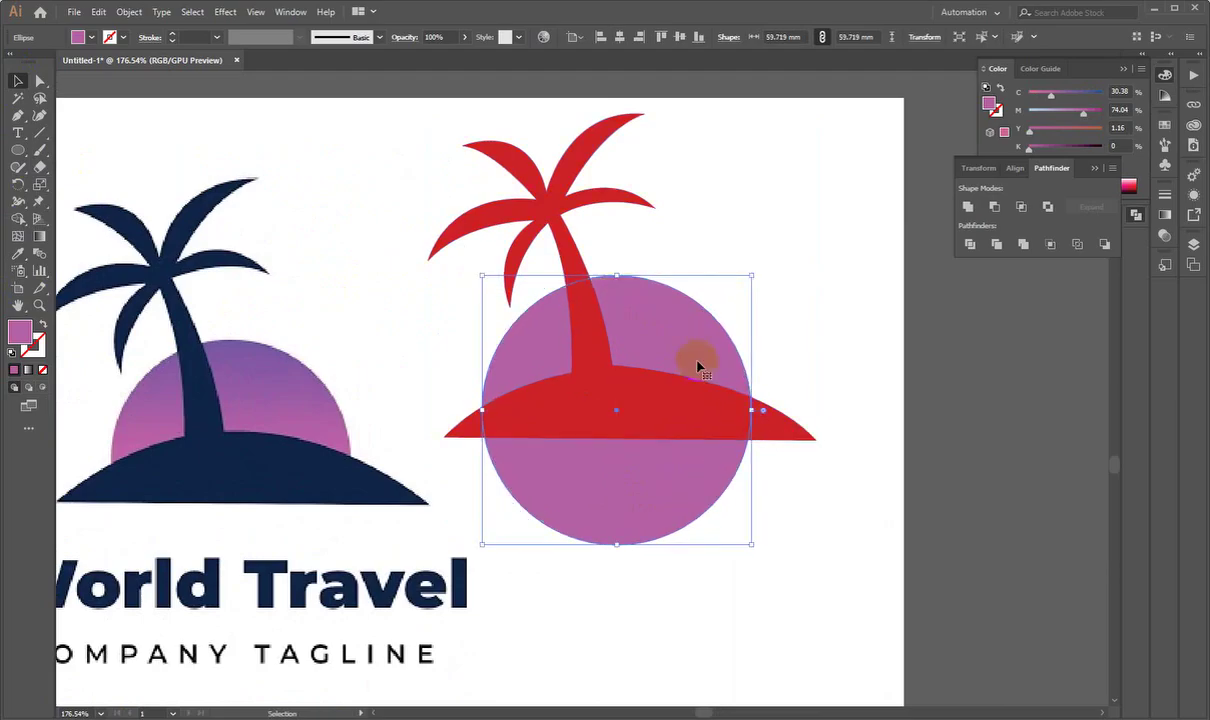
{"action": "left_click_drag", "start_coordinate": [692, 329], "coordinate": [695, 338]}
Step: Use Shape Builder to delete the circle's lower half below the island
{"action": "left_click", "coordinate": [566, 468]}
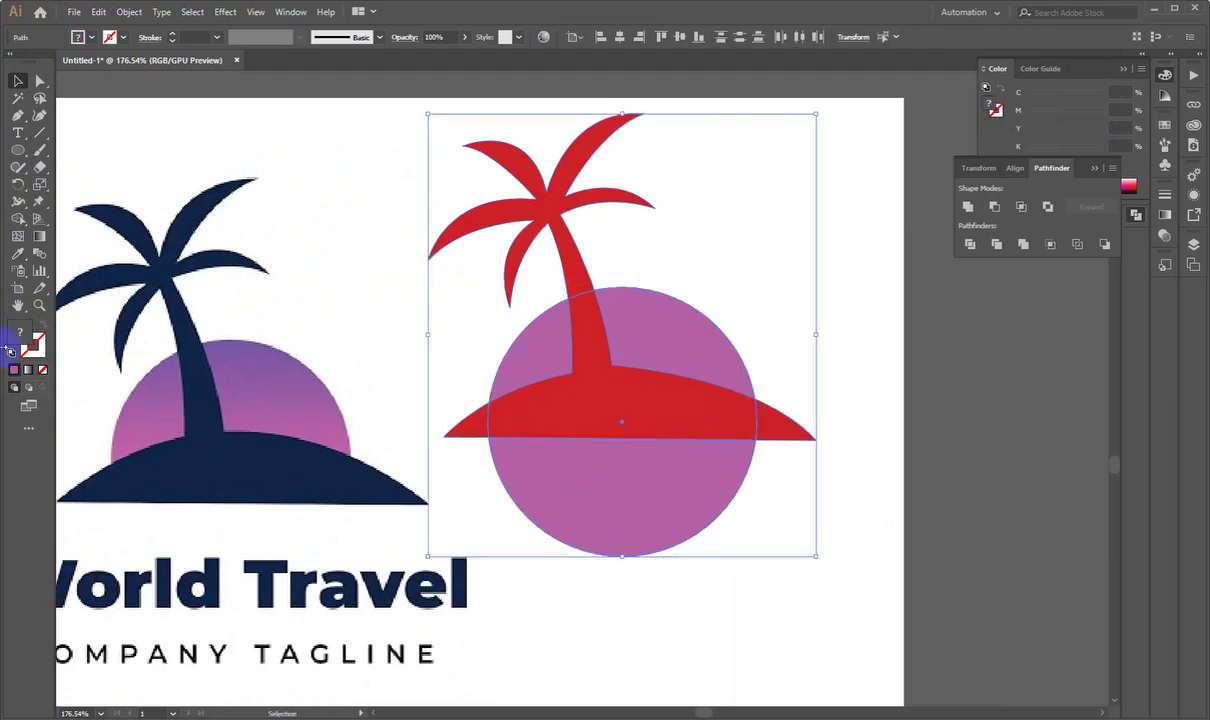
{"action": "left_click", "coordinate": [18, 218]}
{"action": "left_click", "coordinate": [508, 505], "text": "alt"}
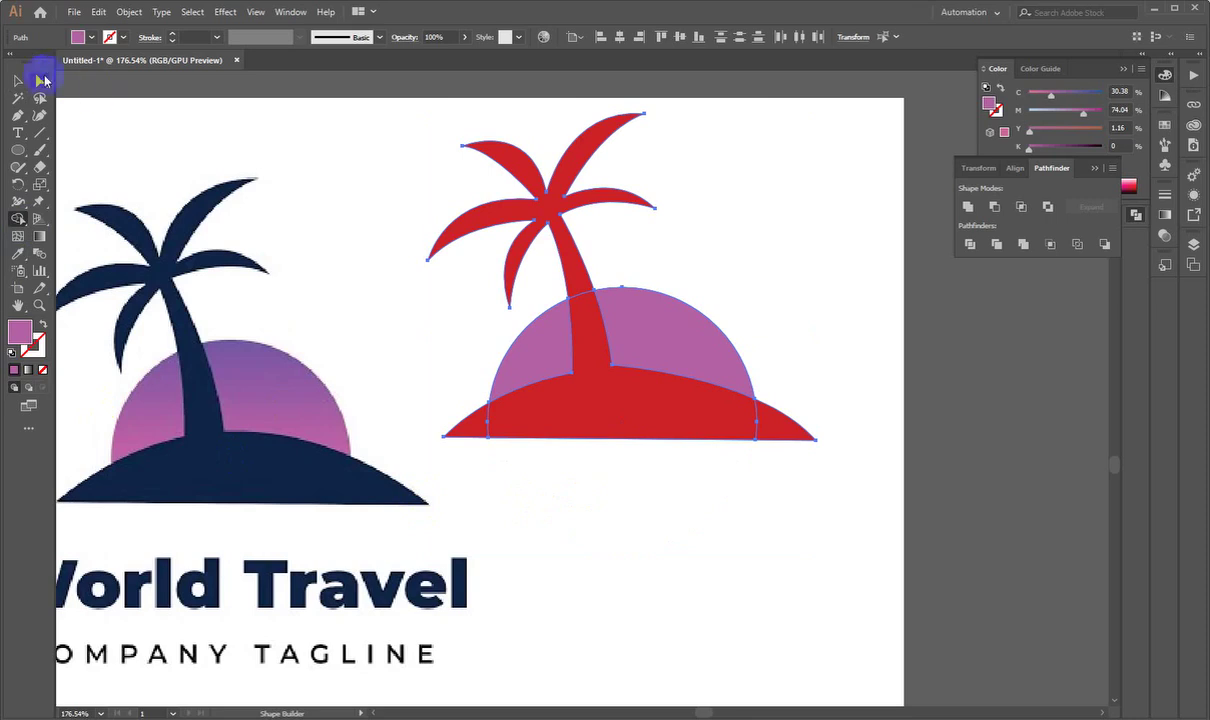
Step: Select the red palm, sun and island together and move them off the artboard to the right
{"action": "left_click", "coordinate": [18, 80]}
{"action": "left_click", "coordinate": [778, 467]}
{"action": "scroll", "coordinate": [532, 518], "scroll_direction": "down", "scroll_amount": 2}
{"action": "left_click_drag", "start_coordinate": [627, 581], "coordinate": [509, 450]}
{"action": "left_click_drag", "start_coordinate": [509, 450], "coordinate": [908, 470]}
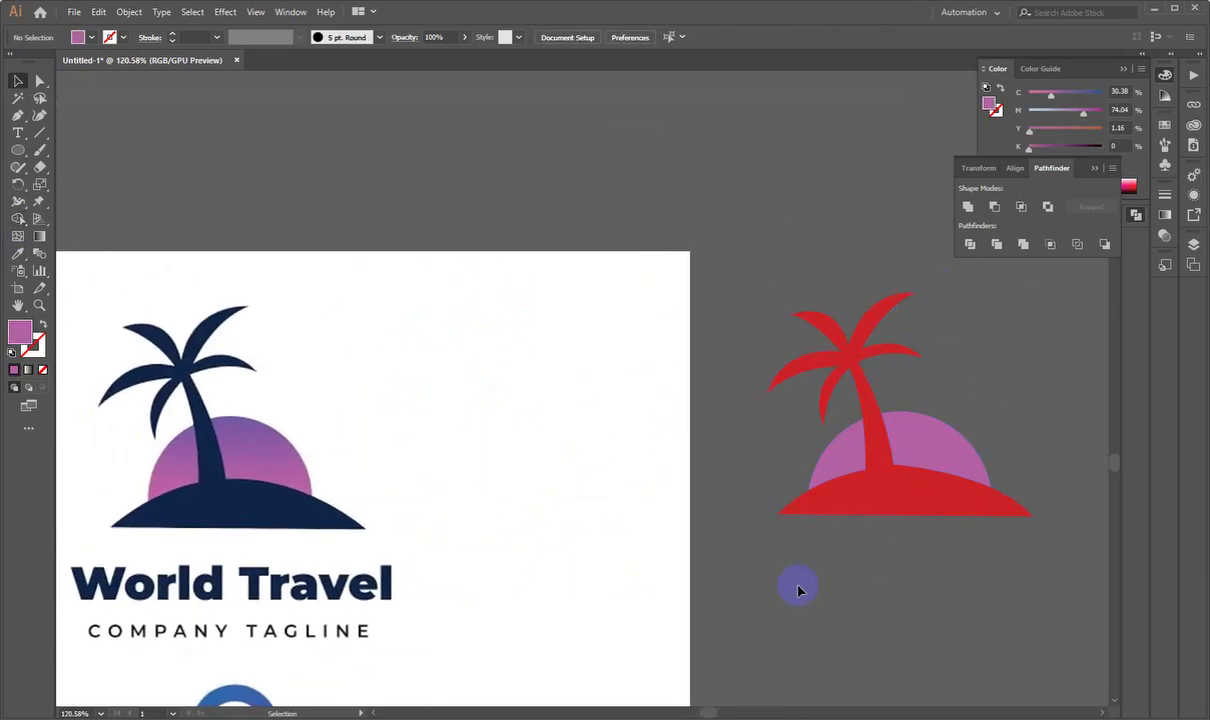
Step: Undo the move and eyedropper the reference navy onto the red palm and island
{"action": "key", "text": "ctrl+z"}
{"action": "left_click", "coordinate": [459, 573]}
{"action": "left_click_drag", "start_coordinate": [461, 575], "coordinate": [576, 535]}
{"action": "left_click_drag", "start_coordinate": [570, 522], "coordinate": [749, 508]}
{"action": "left_click", "coordinate": [755, 445]}
{"action": "key", "text": "i"}
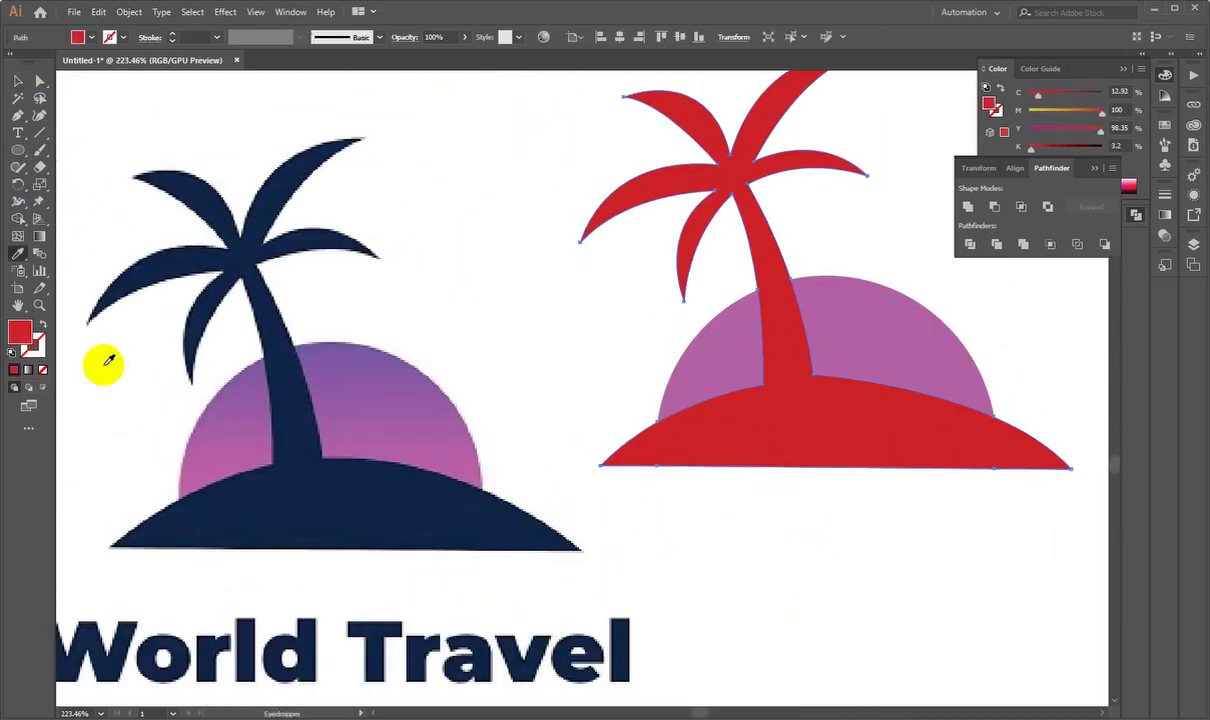
{"action": "left_click", "coordinate": [303, 455]}
{"action": "left_click", "coordinate": [17, 80]}
Step: Select the pink sun circle and bring up the Gradient panel
{"action": "left_click", "coordinate": [850, 325]}
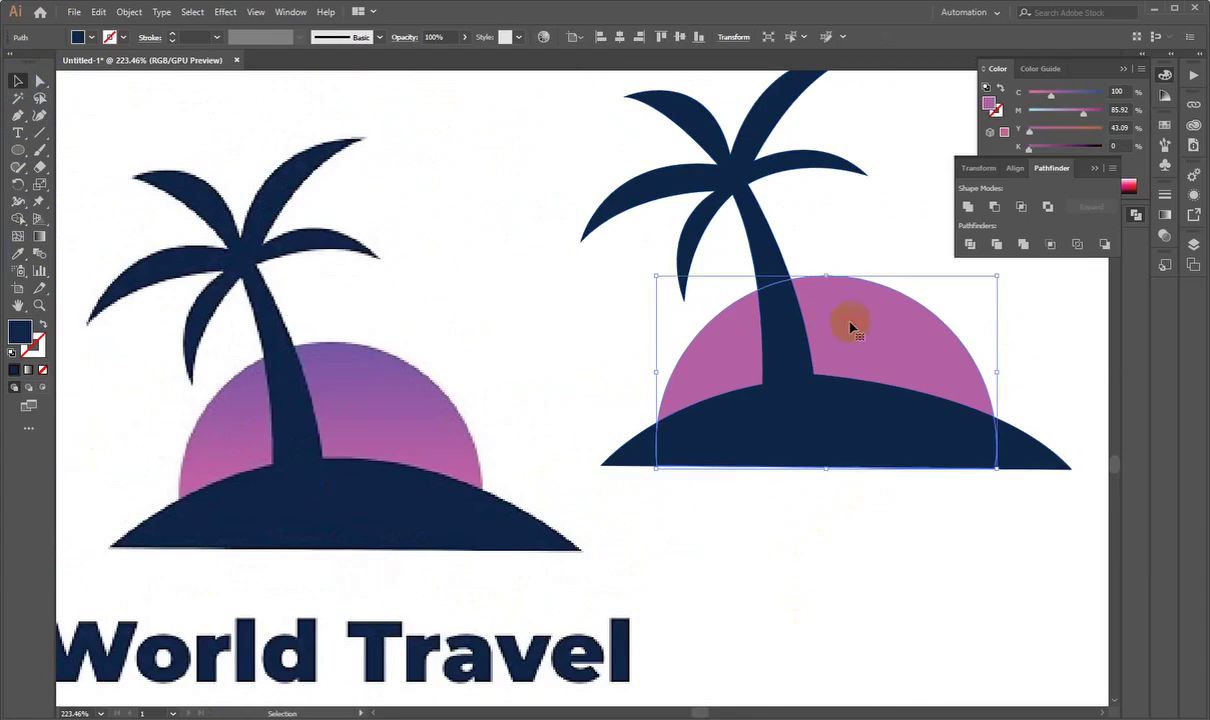
{"action": "left_click", "coordinate": [18, 256]}
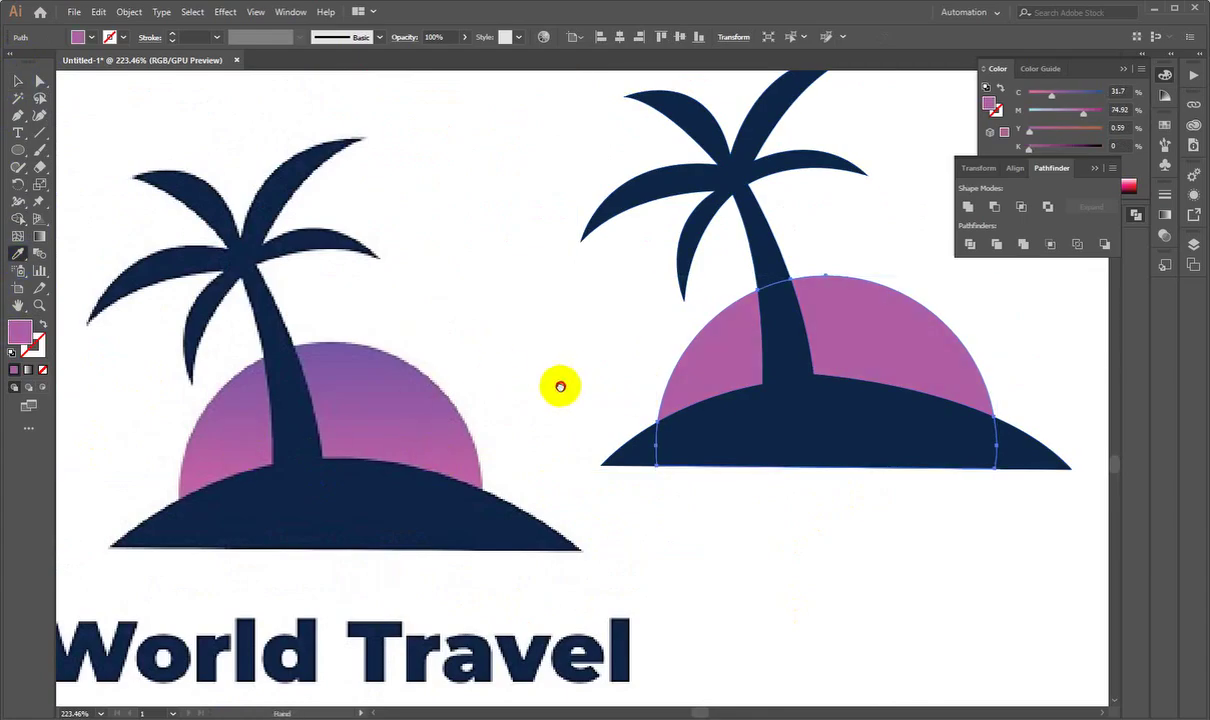
{"action": "left_click_drag", "start_coordinate": [559, 386], "coordinate": [342, 388]}
{"action": "left_click", "coordinate": [1158, 222]}
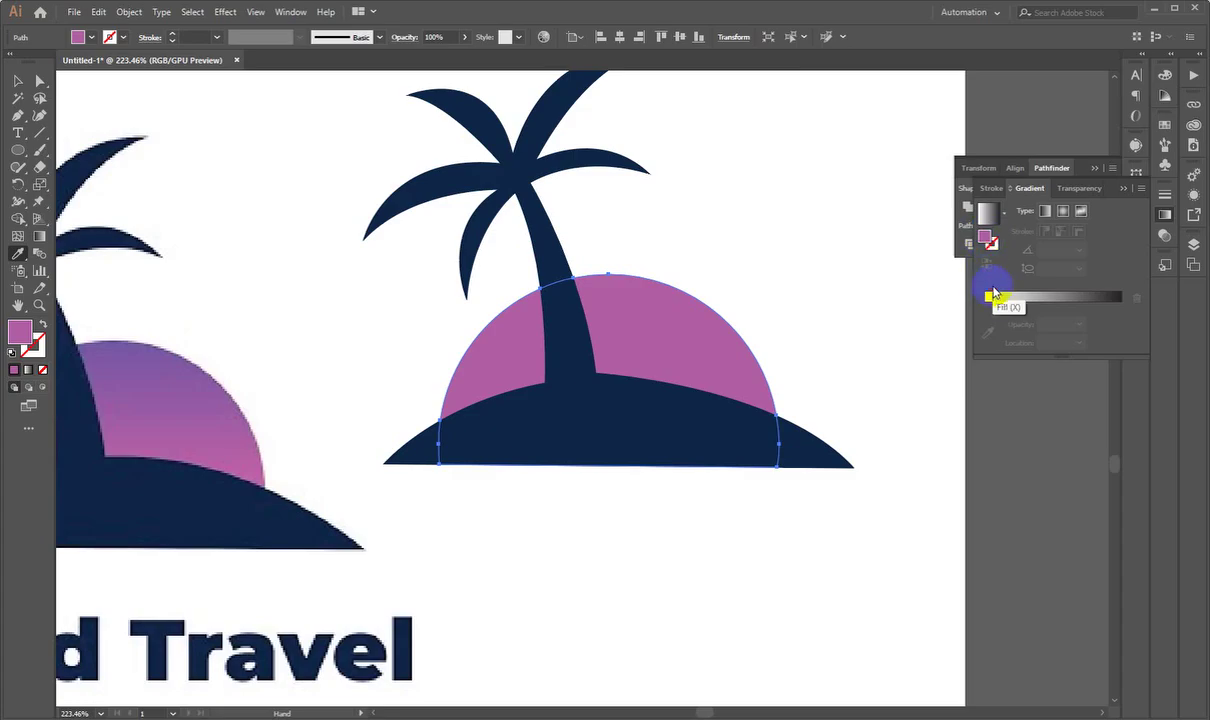
Step: Apply a gradient fill to the sun and delete its white and black stops
{"action": "left_click", "coordinate": [993, 294]}
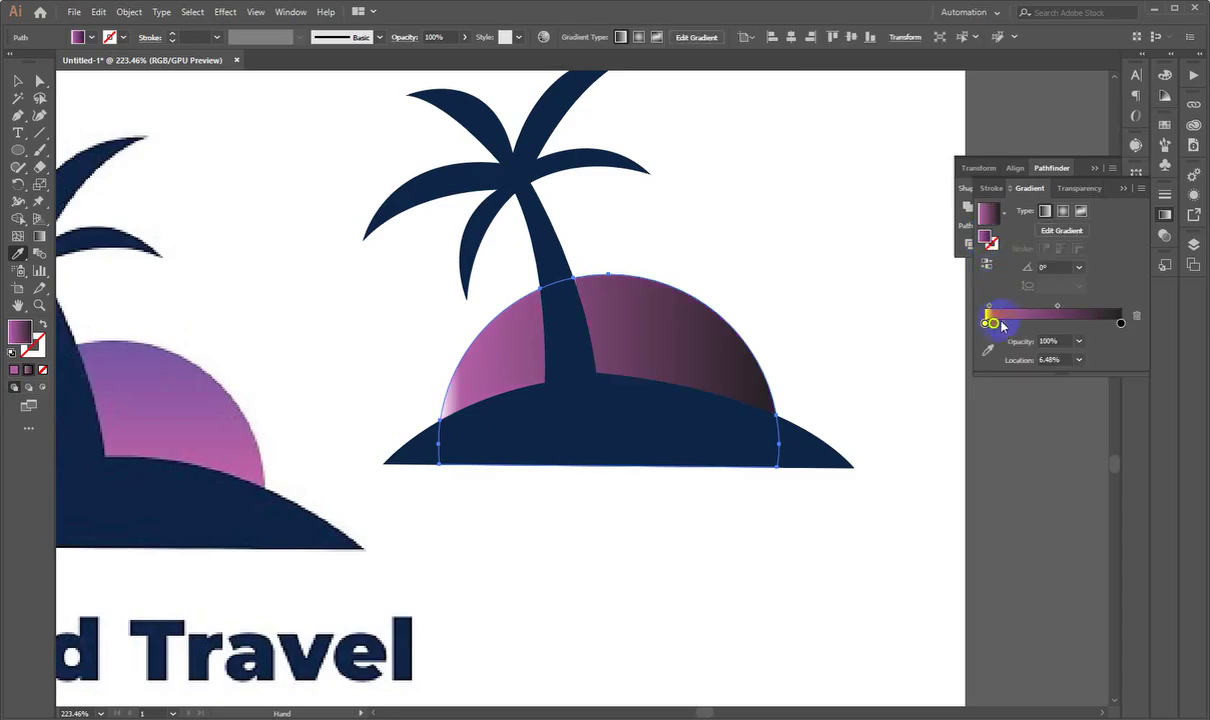
{"action": "left_click", "coordinate": [987, 325]}
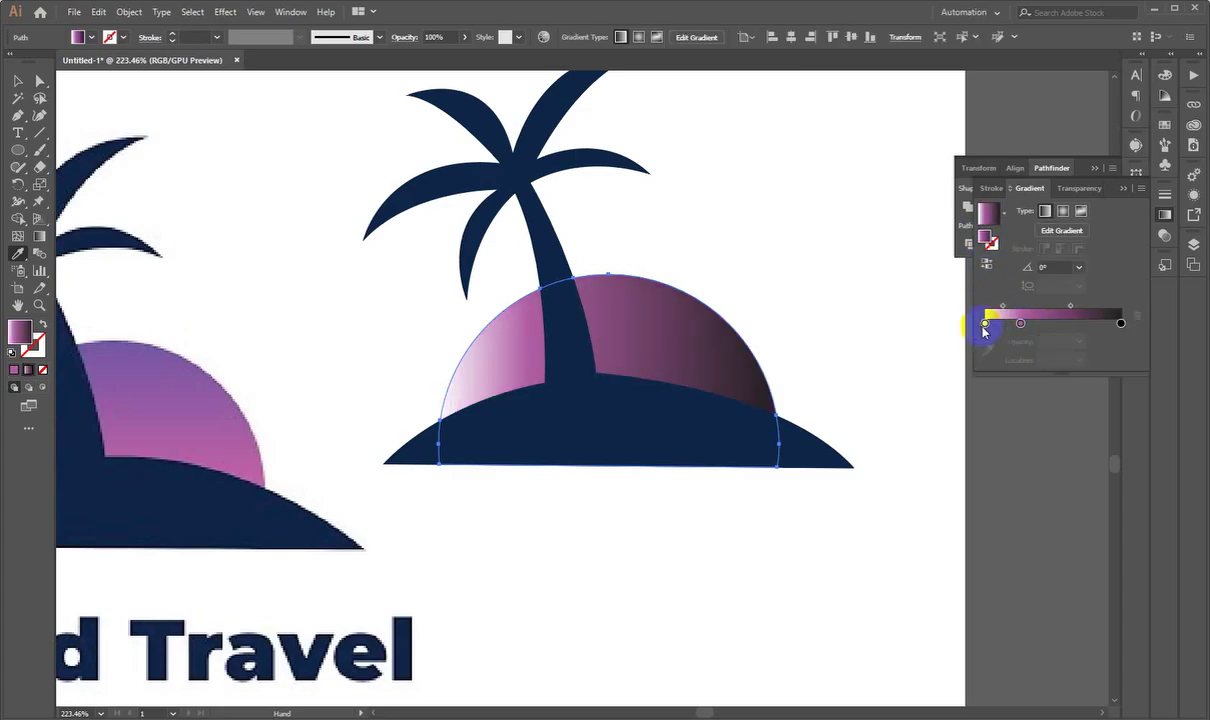
{"action": "left_click_drag", "start_coordinate": [983, 330], "coordinate": [960, 350]}
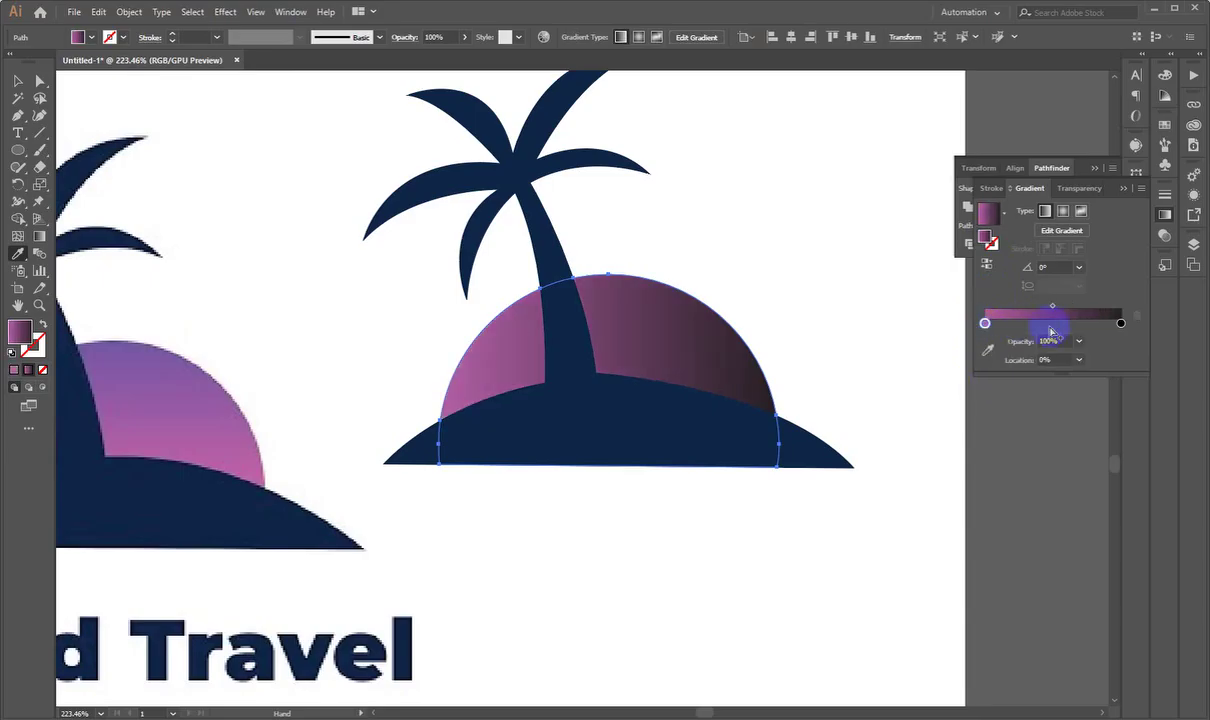
{"action": "left_click_drag", "start_coordinate": [1066, 329], "coordinate": [1140, 392]}
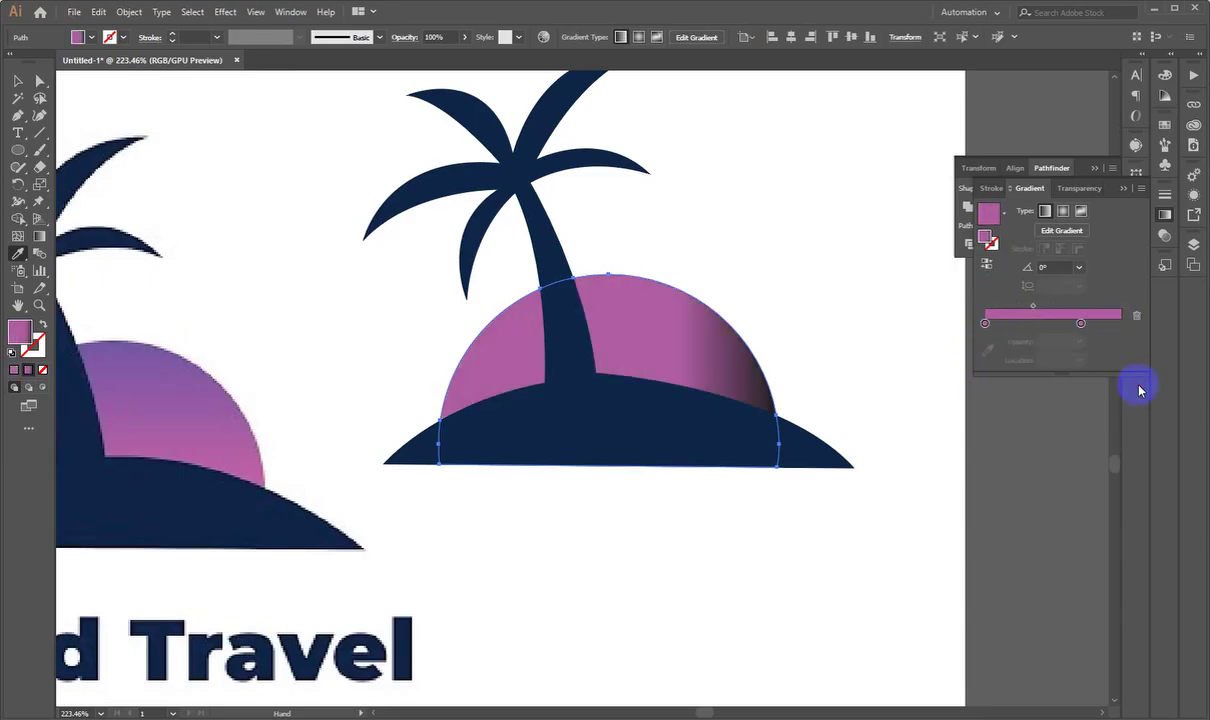
Step: Set the left gradient stop to HSB mode with brightness 100
{"action": "double_click", "coordinate": [985, 324]}
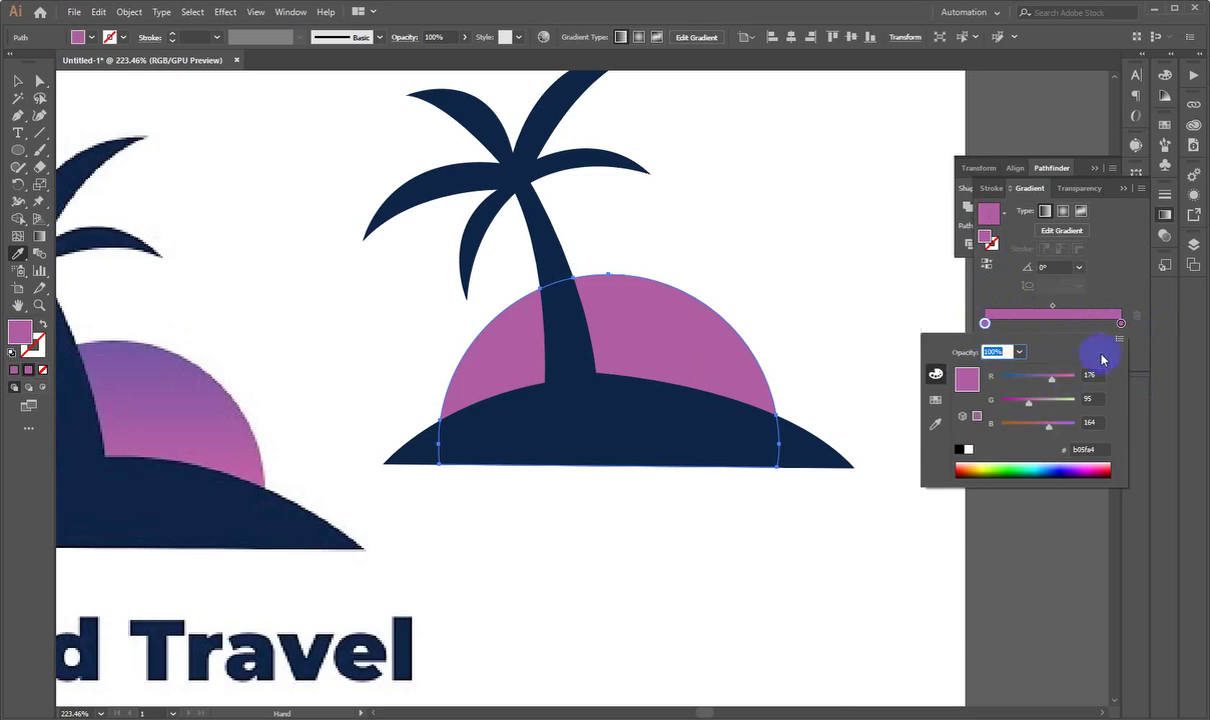
{"action": "left_click", "coordinate": [1119, 339]}
{"action": "left_click", "coordinate": [1028, 373]}
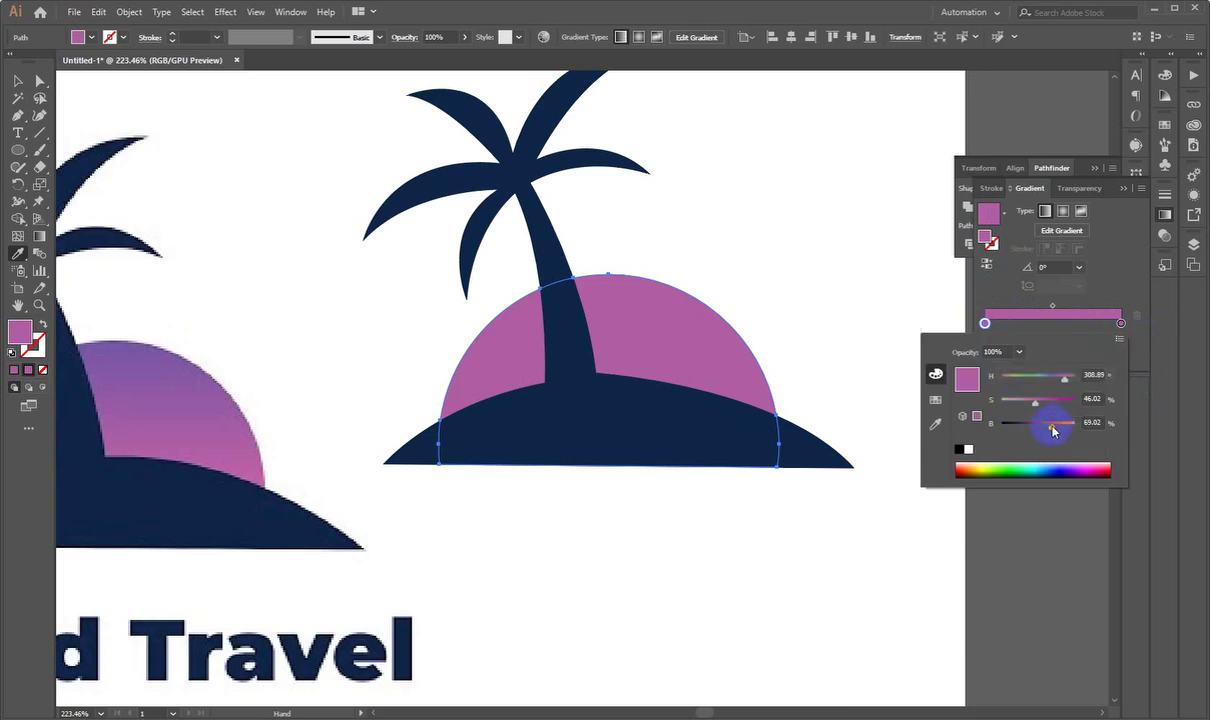
{"action": "left_click_drag", "start_coordinate": [1076, 431], "coordinate": [1076, 431]}
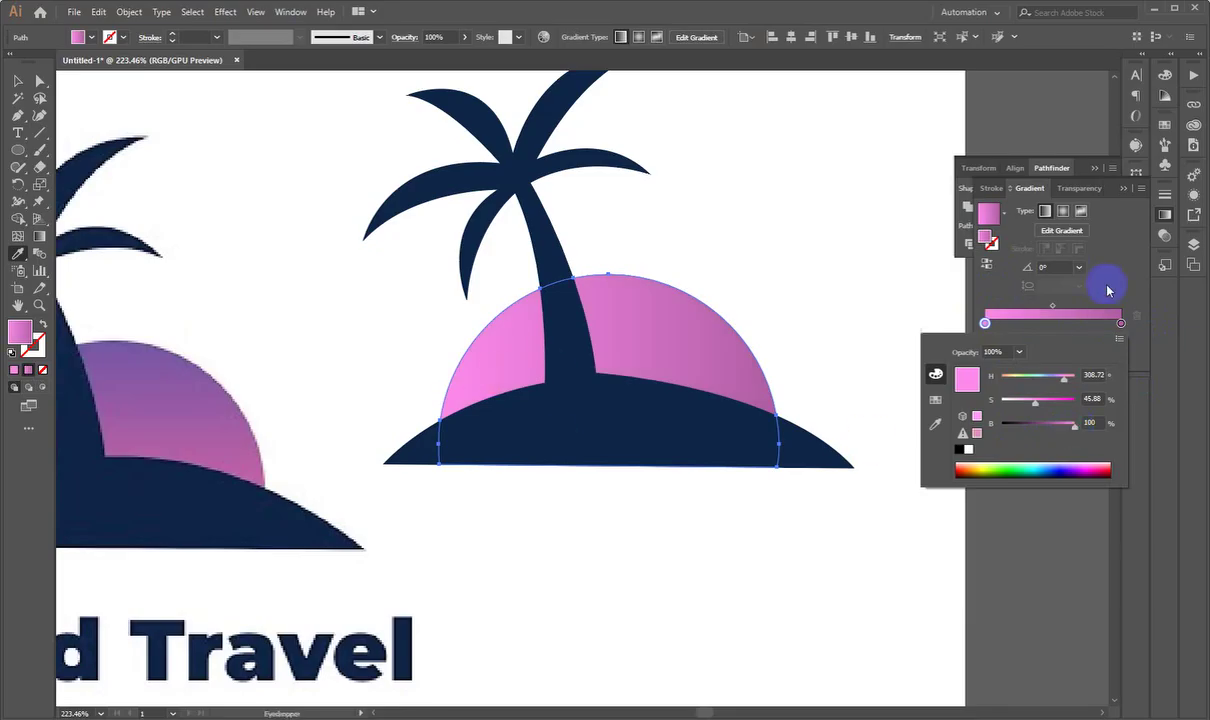
{"action": "left_click", "coordinate": [203, 311]}
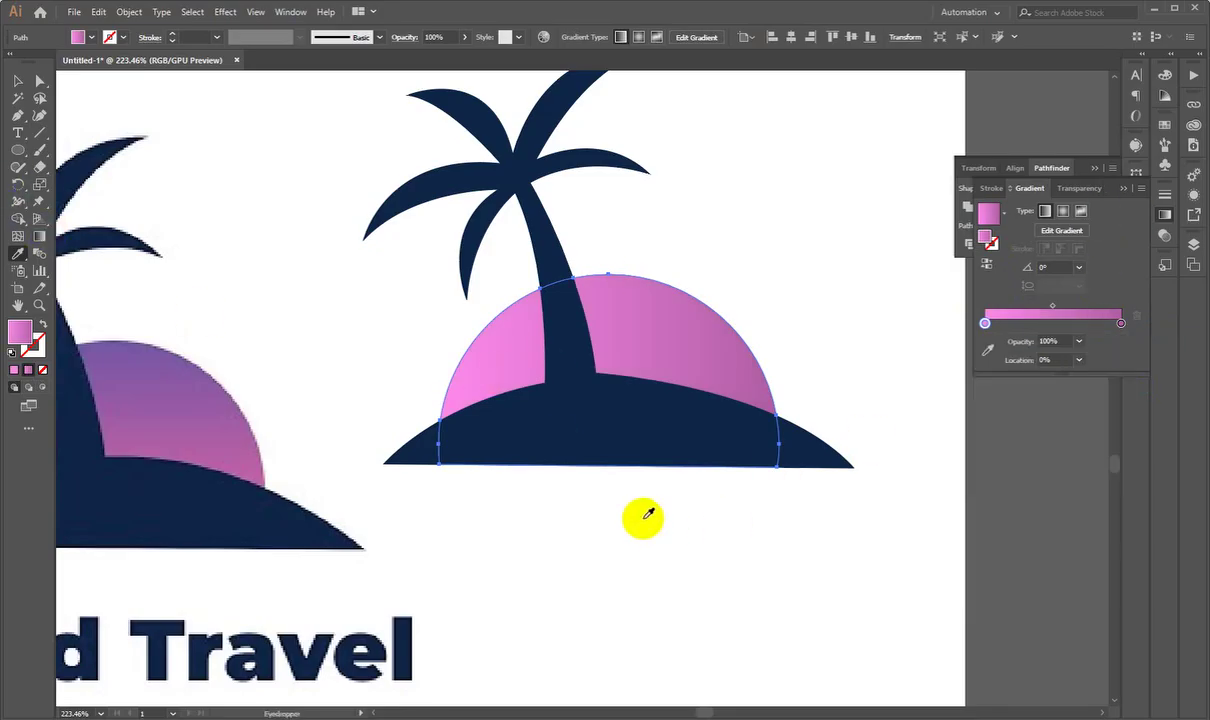
Step: Drag the gradient vertically across the sun with the Gradient tool and raise its midpoint
{"action": "left_click", "coordinate": [18, 81]}
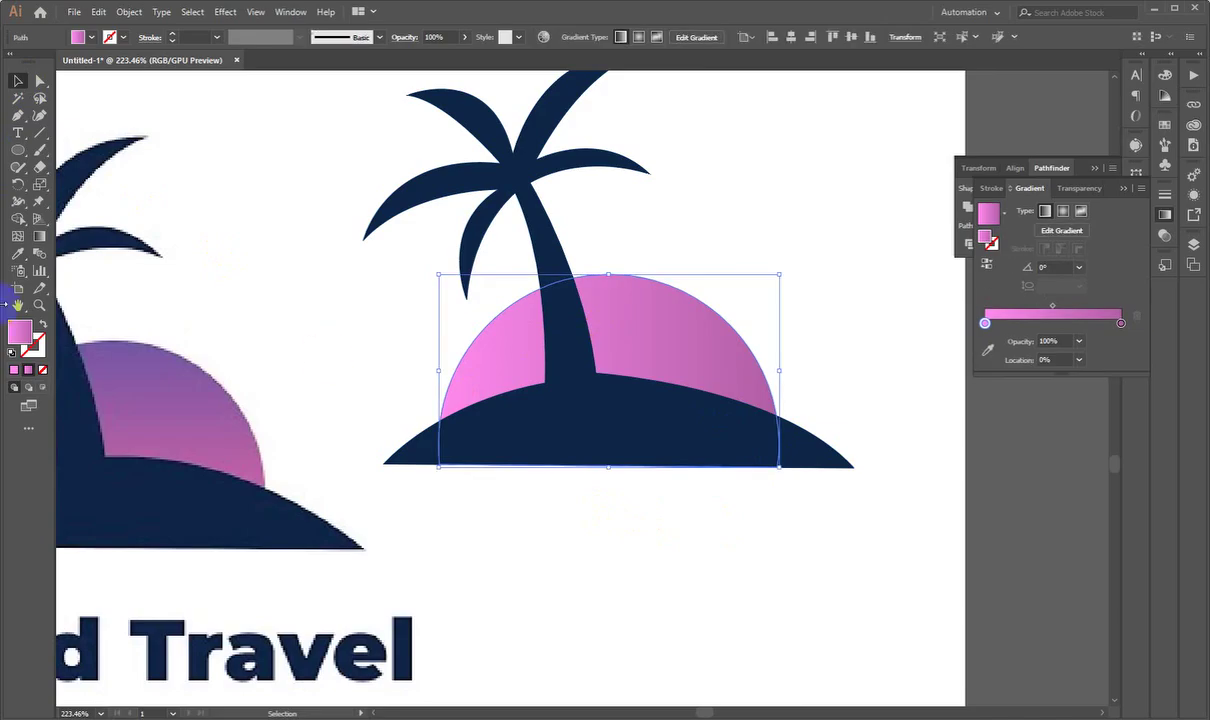
{"action": "left_click", "coordinate": [39, 236]}
{"action": "left_click_drag", "start_coordinate": [612, 502], "coordinate": [603, 262]}
{"action": "left_click_drag", "start_coordinate": [612, 381], "coordinate": [610, 350]}
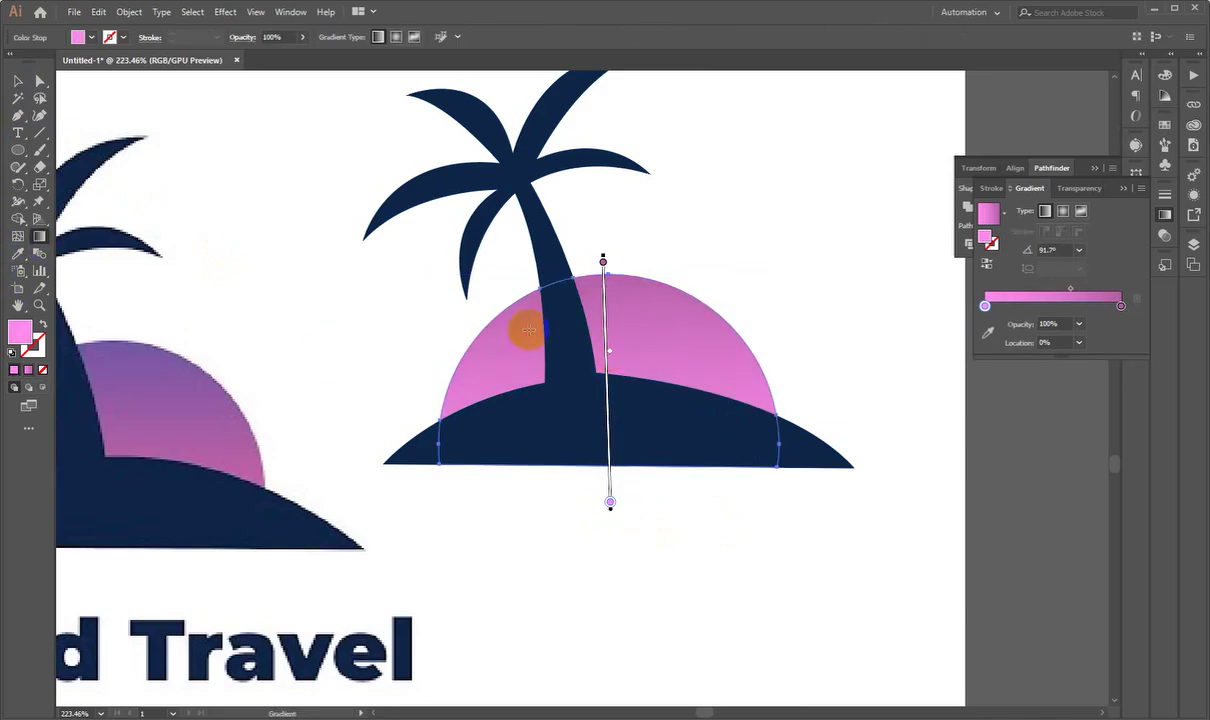
{"action": "left_click", "coordinate": [20, 79]}
{"action": "scroll", "coordinate": [446, 424], "scroll_direction": "down", "scroll_amount": 5}
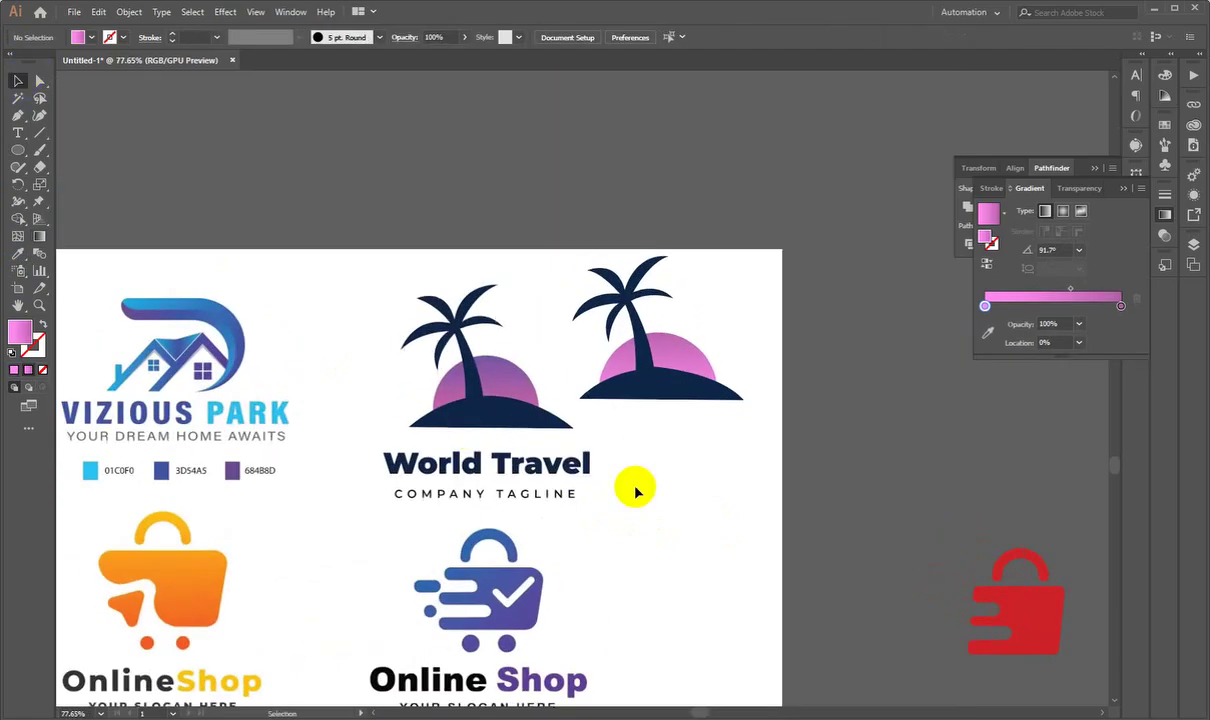
Step: Lower the sun gradient's right stop brightness to about 54, then recentre the view on all logos
{"action": "scroll", "coordinate": [643, 451], "scroll_direction": "up", "scroll_amount": 2}
{"action": "left_click", "coordinate": [681, 358]}
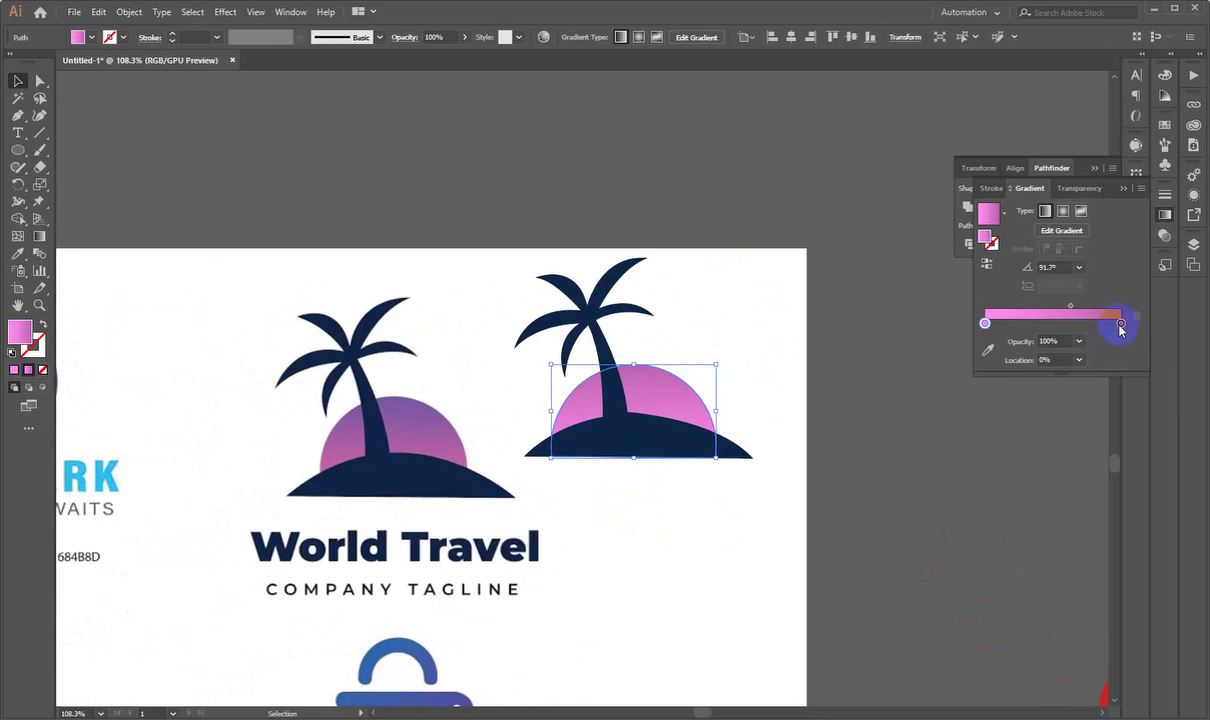
{"action": "double_click", "coordinate": [1121, 324]}
{"action": "left_click_drag", "start_coordinate": [1046, 432], "coordinate": [1041, 433]}
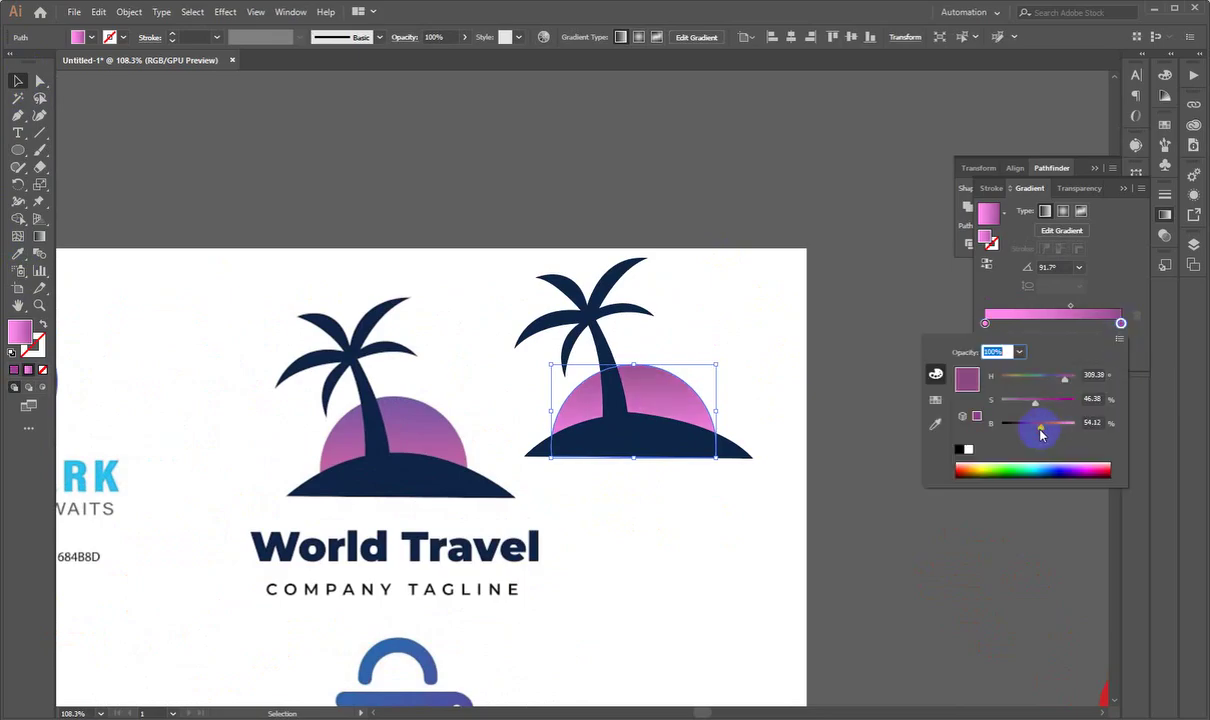
{"action": "left_click", "coordinate": [324, 178]}
{"action": "scroll", "coordinate": [739, 441], "scroll_direction": "down", "scroll_amount": 3}
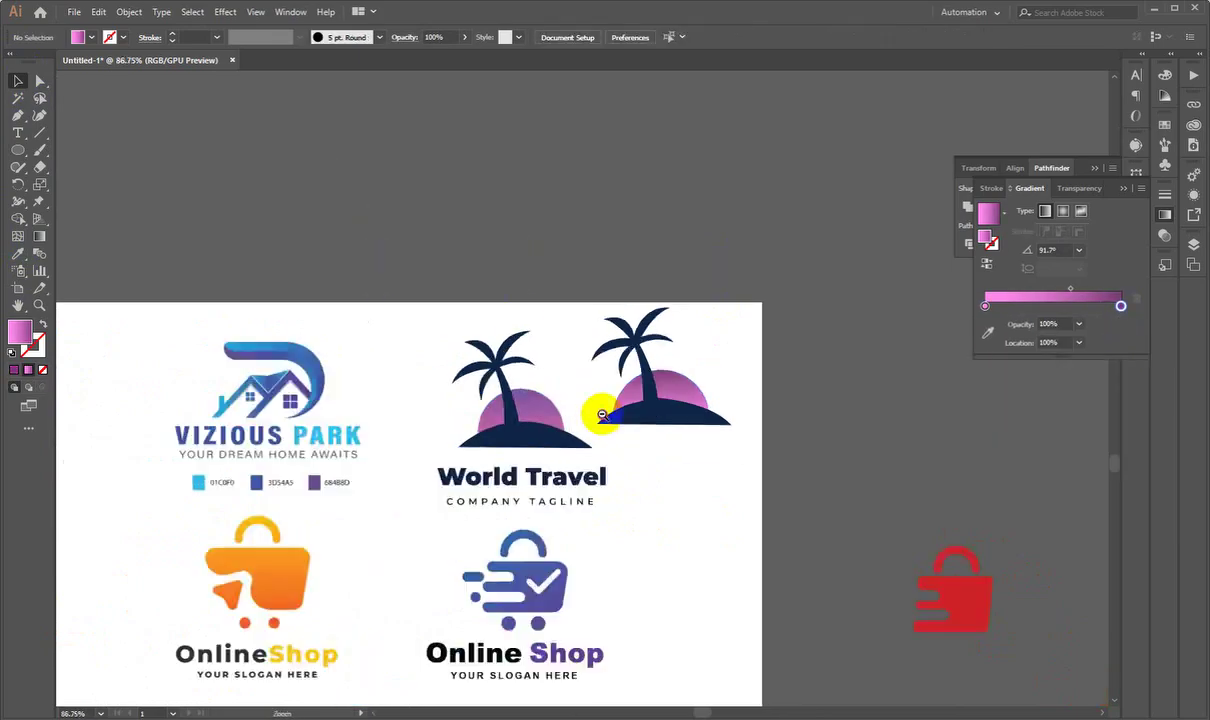
{"action": "scroll", "coordinate": [739, 441], "scroll_direction": "up", "scroll_amount": 4}
{"action": "scroll", "coordinate": [739, 441], "scroll_direction": "down", "scroll_amount": 5}
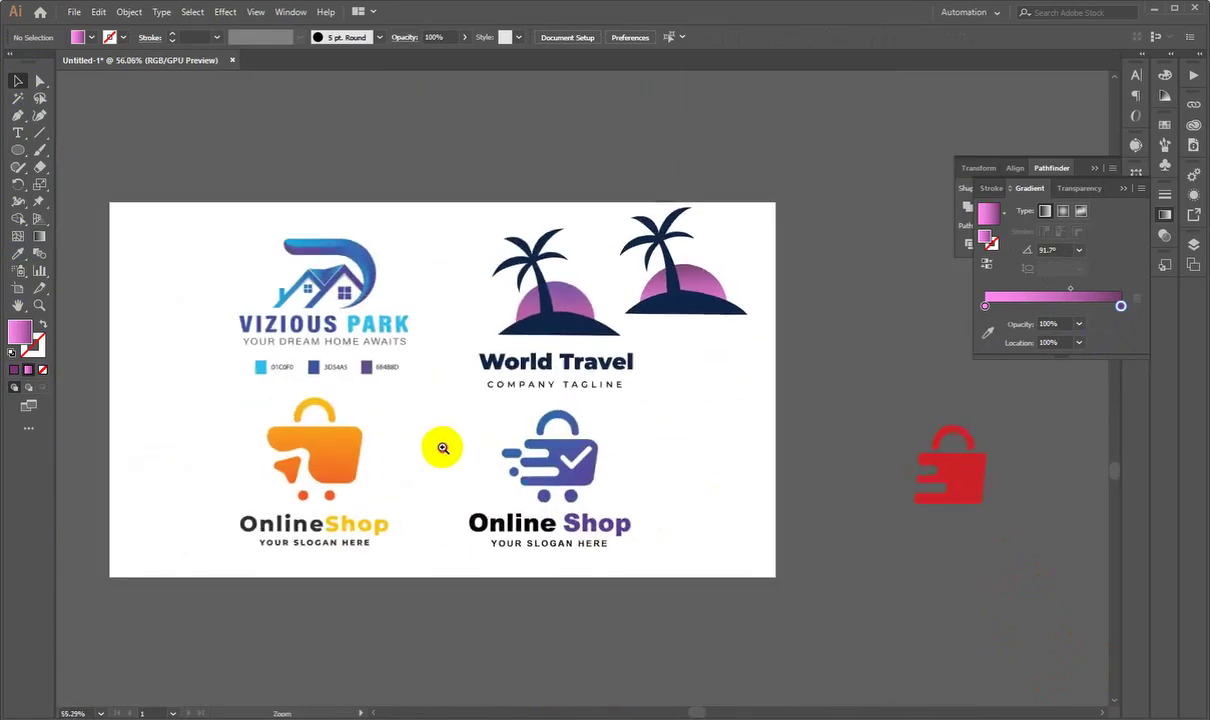
{"action": "scroll", "coordinate": [471, 452], "scroll_direction": "up", "scroll_amount": 1}
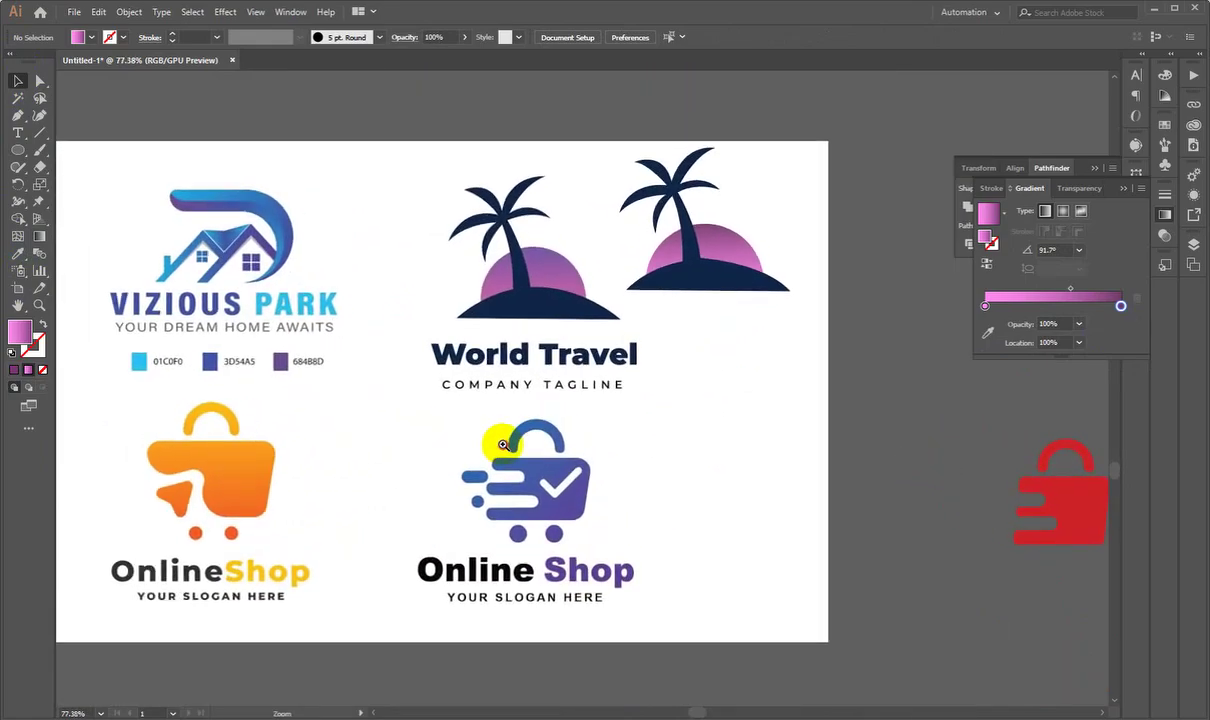
{"action": "left_click_drag", "start_coordinate": [500, 446], "coordinate": [580, 442]}
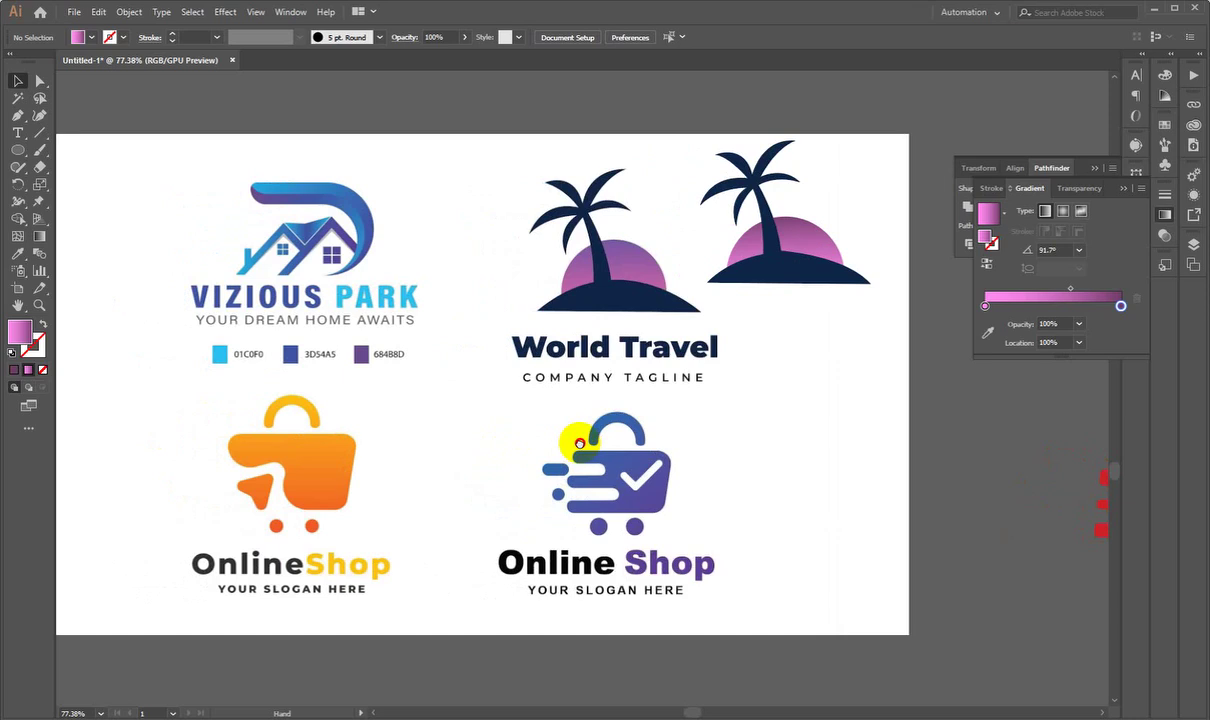